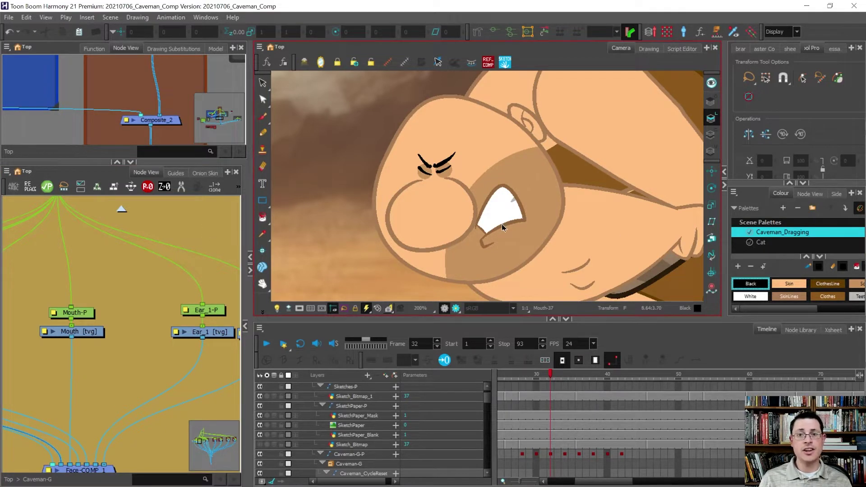
Try to squash the caveman's mouth drawing vertically, and undo the change
left_click(494, 213)
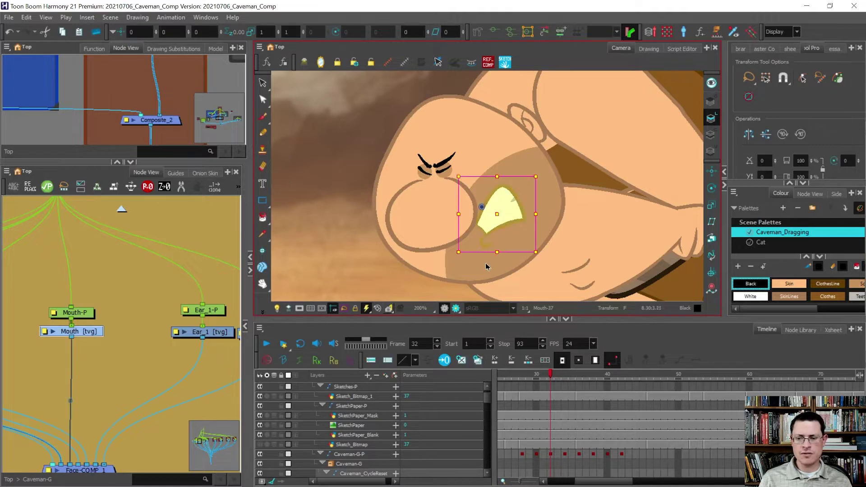
left_click_drag(498, 253, 500, 212)
key("ctrl+z")
scroll(509, 210, "up", 2)
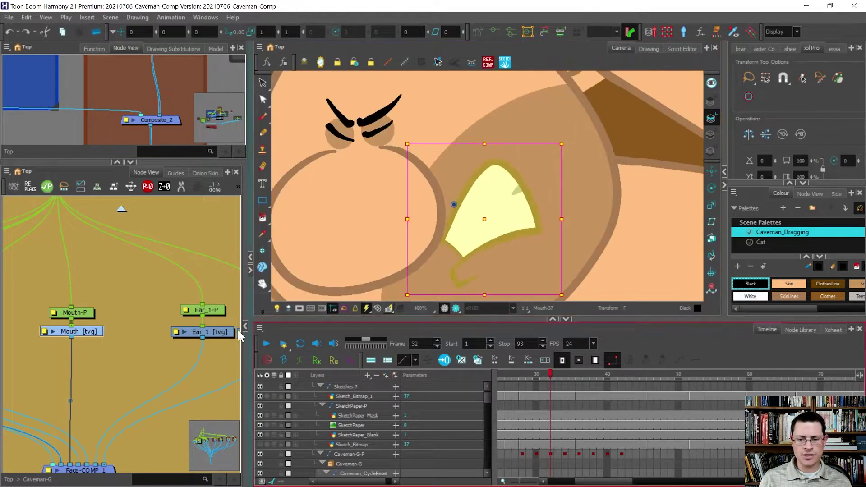
Select the Mouth drawing node and preview its drawing substitutions 65, 37, 1, 6 and 17
left_click(86, 346)
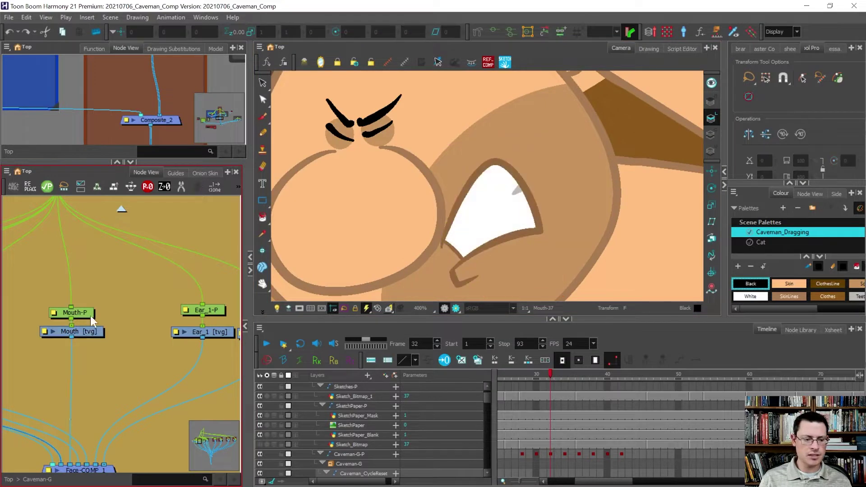
left_click(97, 333)
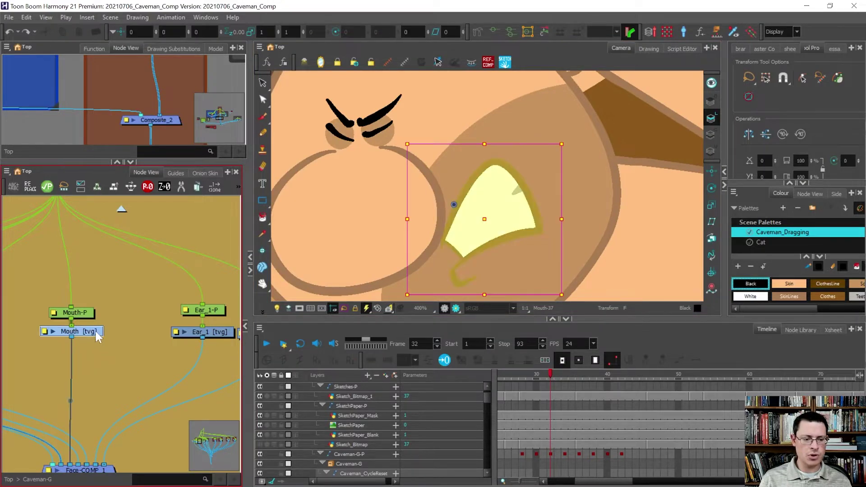
left_click(182, 48)
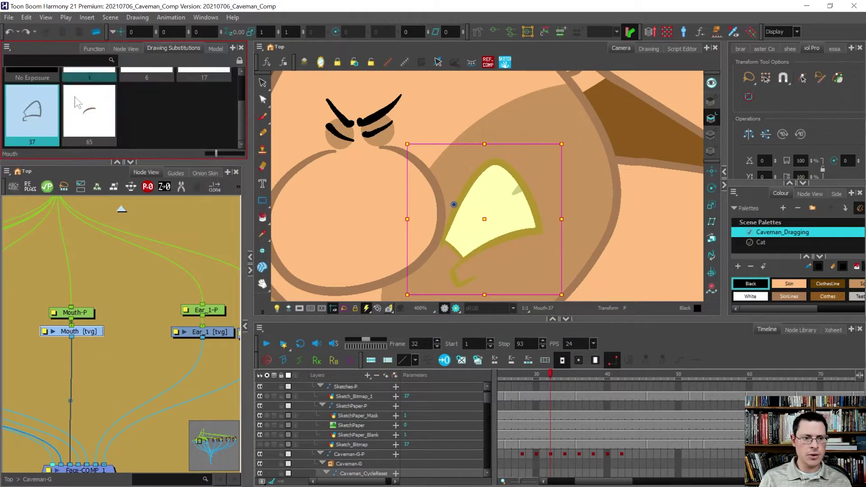
left_click(80, 125)
left_click(13, 132)
left_click(96, 77)
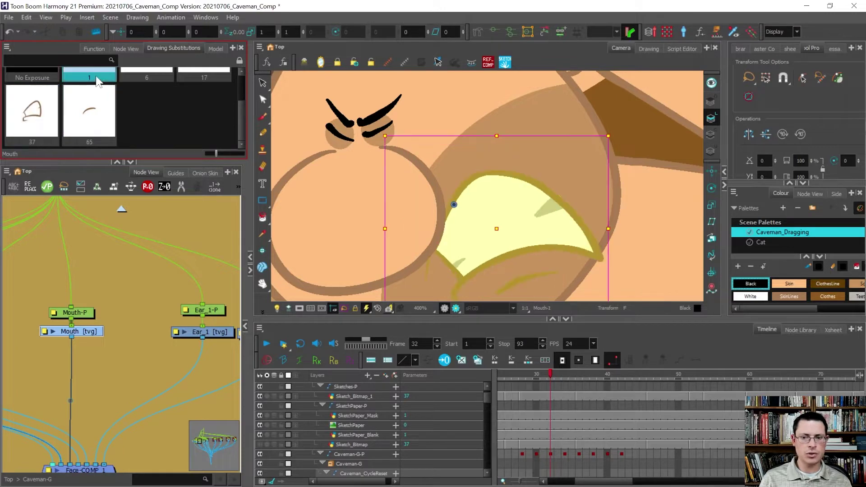
scroll(135, 85, "up", 1)
left_click(164, 87)
left_click(206, 103)
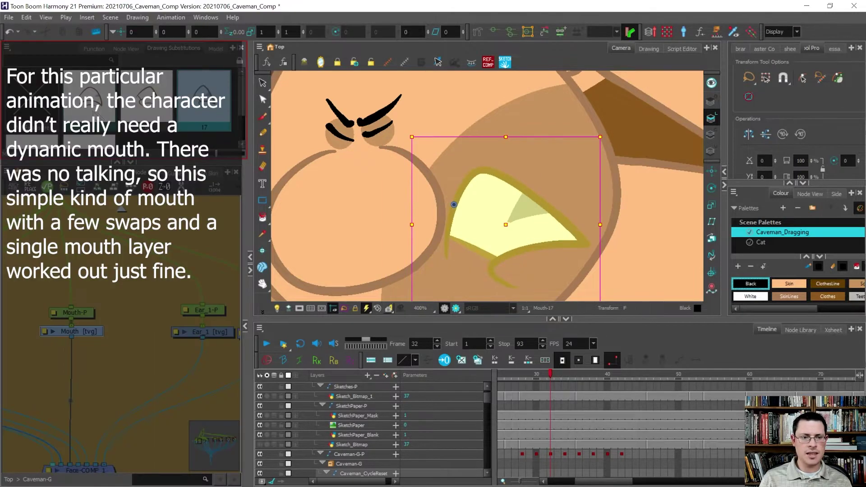
Cycle the caveman's mouth through its substitutions once more and return it to drawing 37
left_click(90, 103)
left_click(146, 102)
left_click(205, 105)
left_click(34, 139)
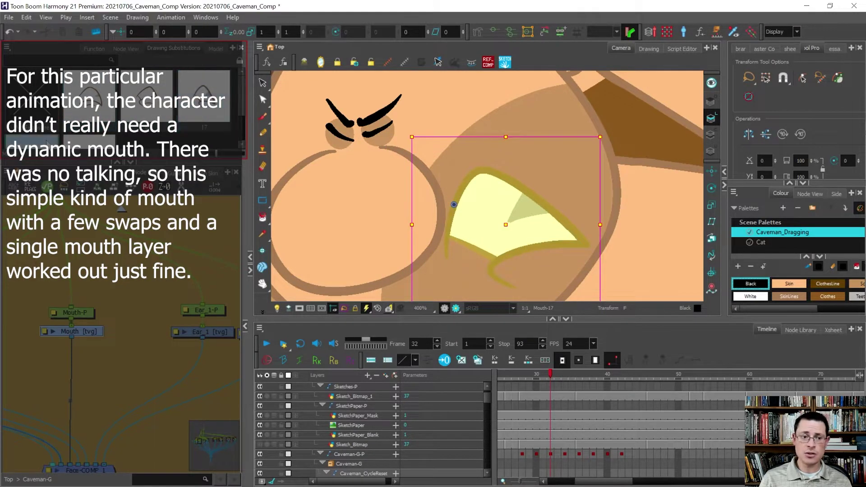
left_click(89, 113)
left_click(90, 110)
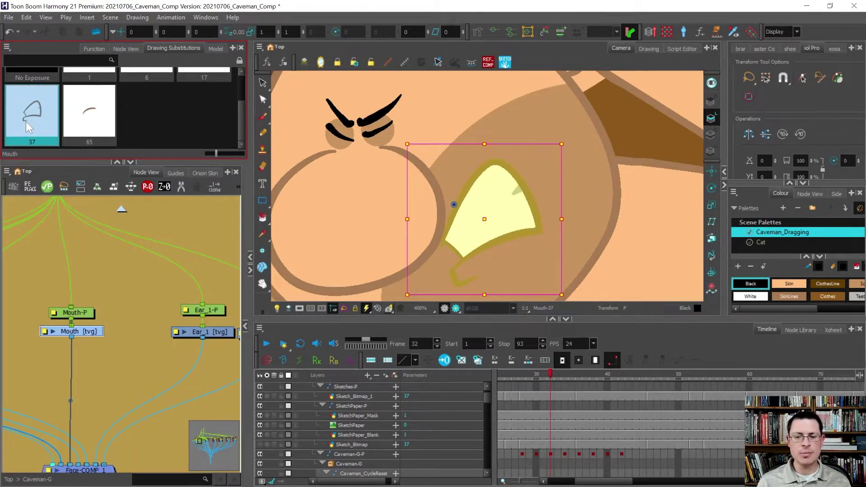
mouse_move(484, 145)
left_mouse_down()
mouse_move(483, 160)
mouse_move(479, 144)
left_mouse_up()
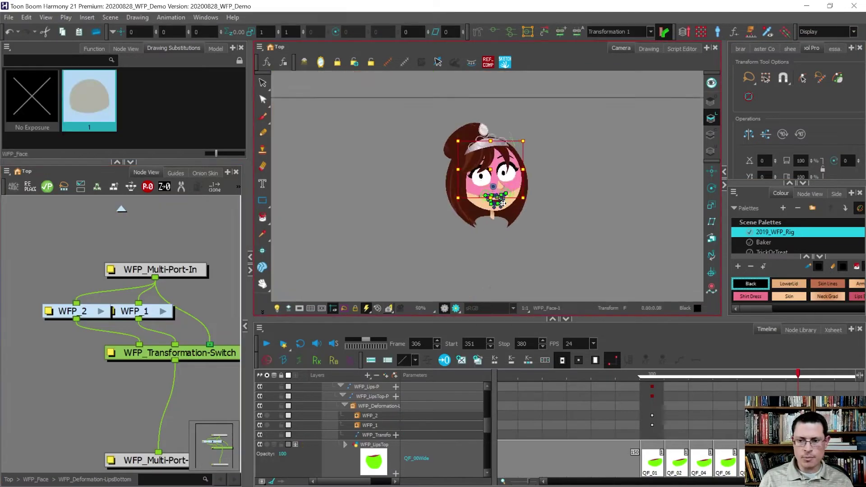
Bend the female character's upper lip with its deformation points, raising one side into a wave
left_click(478, 267)
scroll(480, 180, "up", 5)
scroll(428, 176, "down", 1)
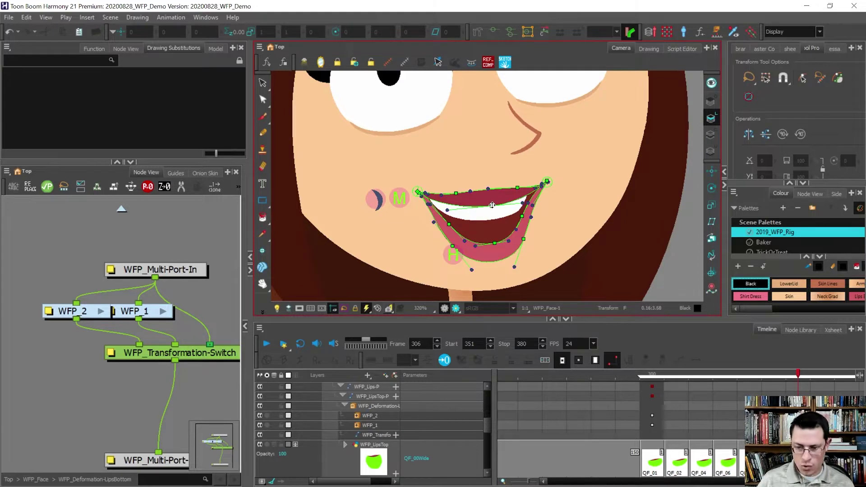
left_click_drag(493, 205, 485, 181)
left_click_drag(442, 208, 443, 171)
Reshape the lower lip with its deformation points, widening it near one mouth corner and adjusting the opposite side
left_click(494, 244)
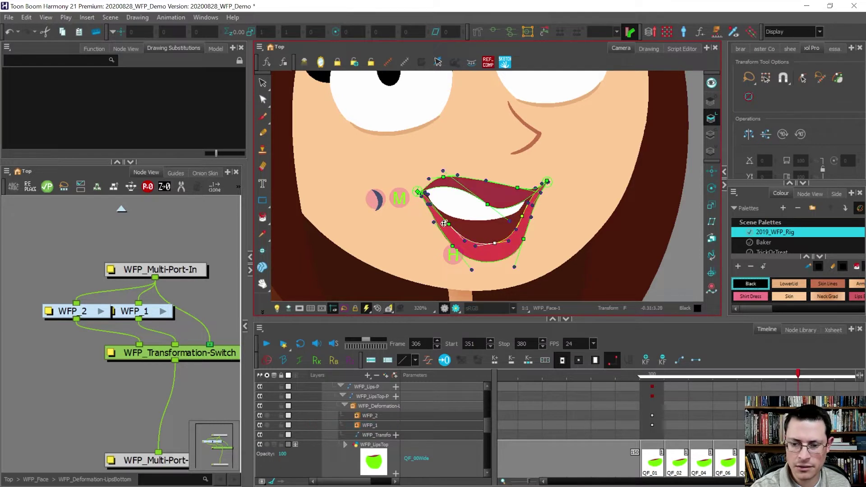
left_click_drag(452, 245, 429, 246)
left_click(401, 243)
left_click_drag(407, 204, 432, 222)
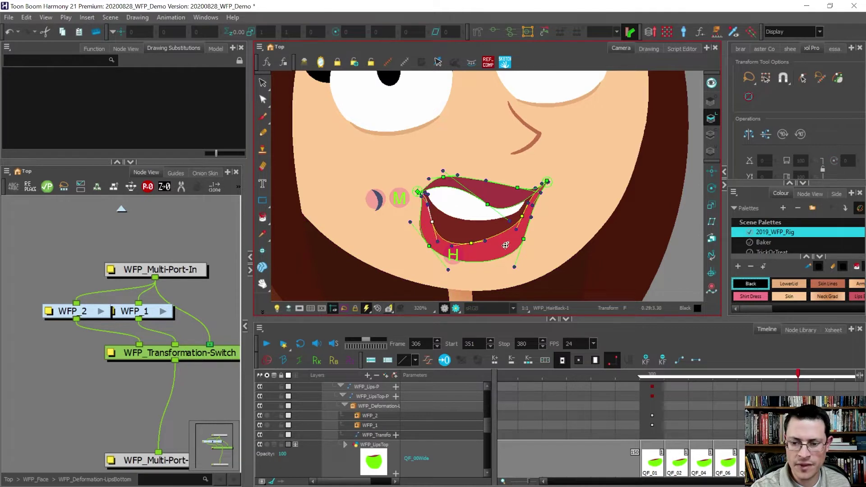
left_click_drag(523, 240, 512, 250)
mouse_move(521, 216)
left_mouse_down()
mouse_move(514, 221)
mouse_move(528, 210)
left_mouse_up()
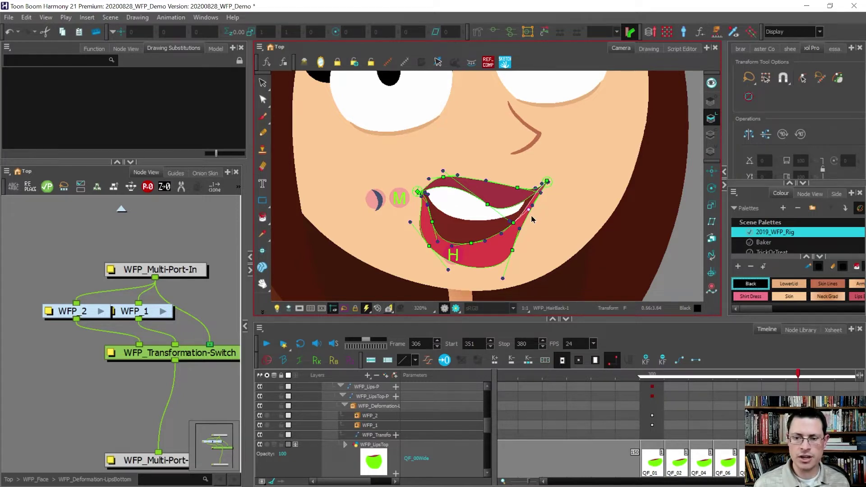
Locate the upper lip's node in the WFP_Face group and add a Display node beneath WFP_LipsTop
left_click(499, 197)
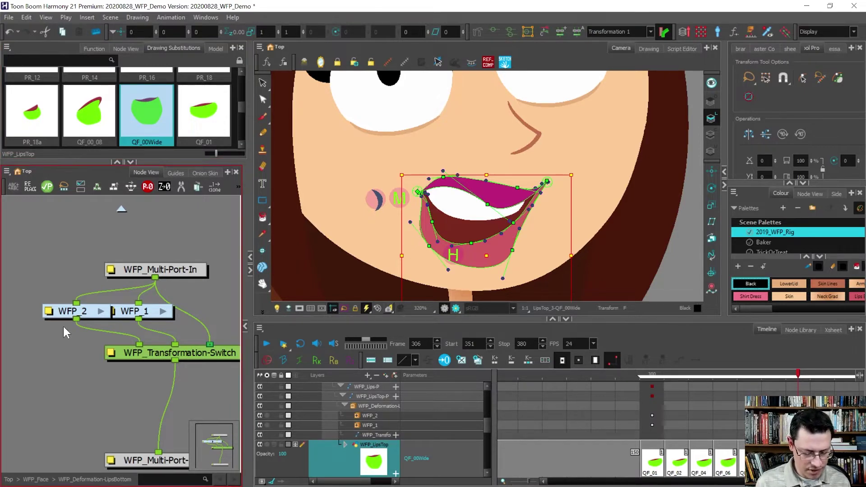
key("o")
scroll(62, 295, "down", 5)
scroll(91, 323, "up", 3)
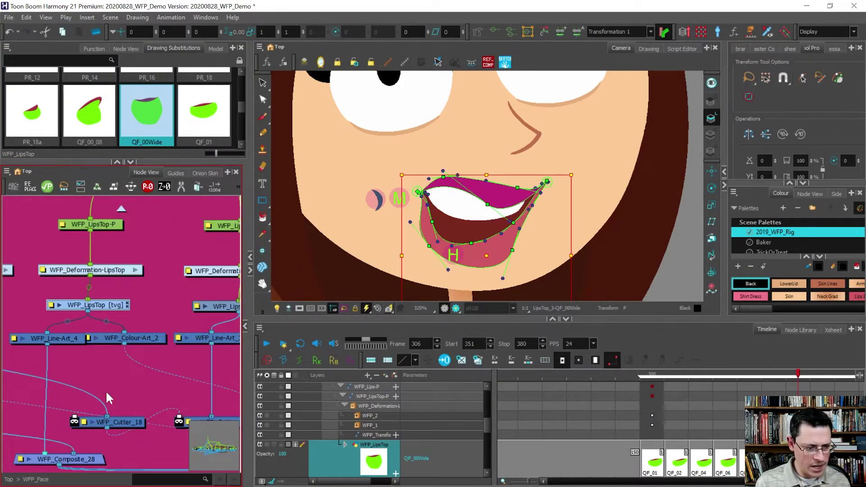
left_click(102, 376)
key("ctrl+i")
left_click_drag(127, 375, 105, 377)
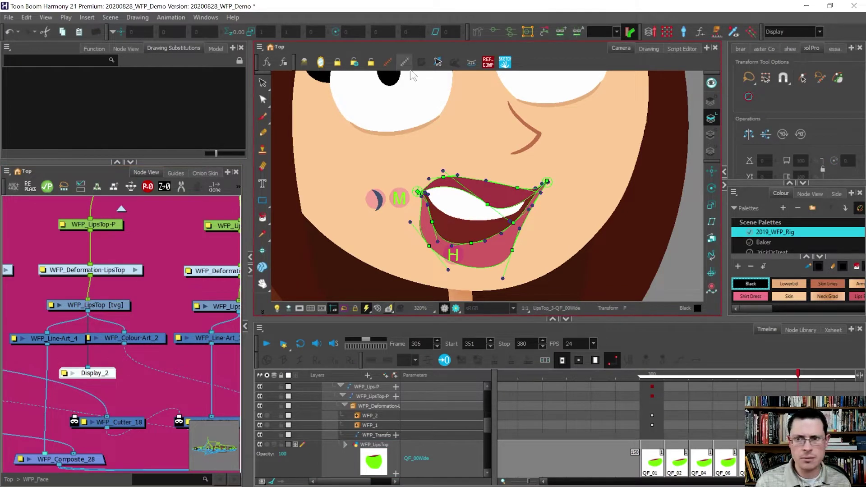
Set the scene's active display to Display_2 to isolate the upper lip drawing with its green matte
left_click(793, 32)
left_click(794, 60)
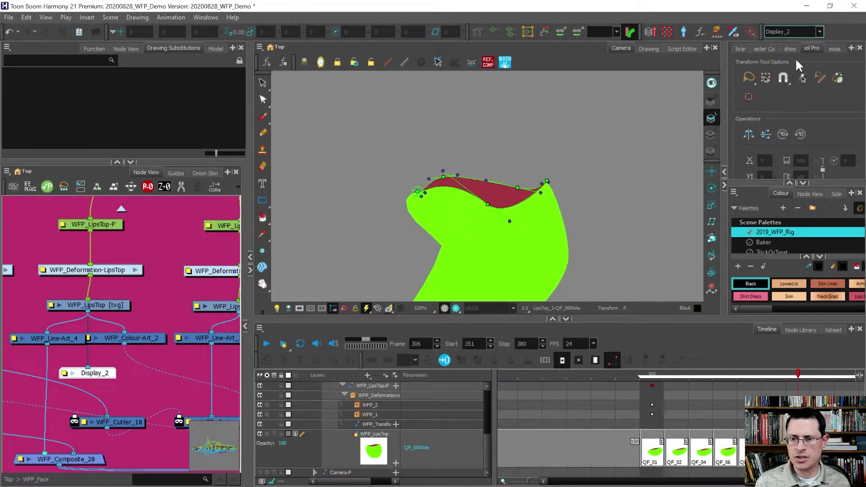
scroll(439, 158, "down", 2)
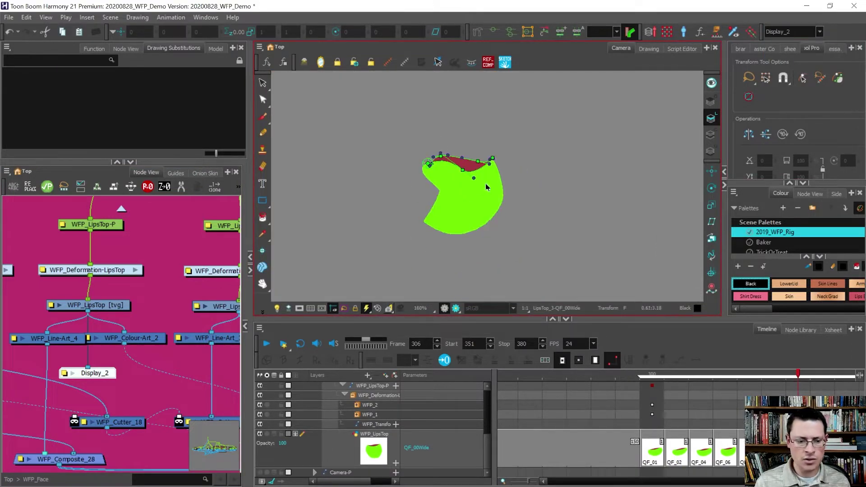
Select the lip deformation groups and reset their deformations to the original shape
scroll(81, 328, "down", 5)
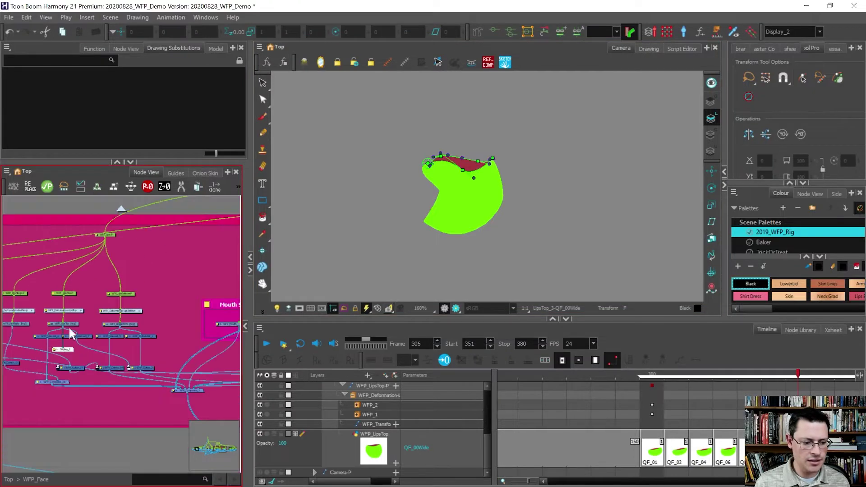
left_click(56, 308)
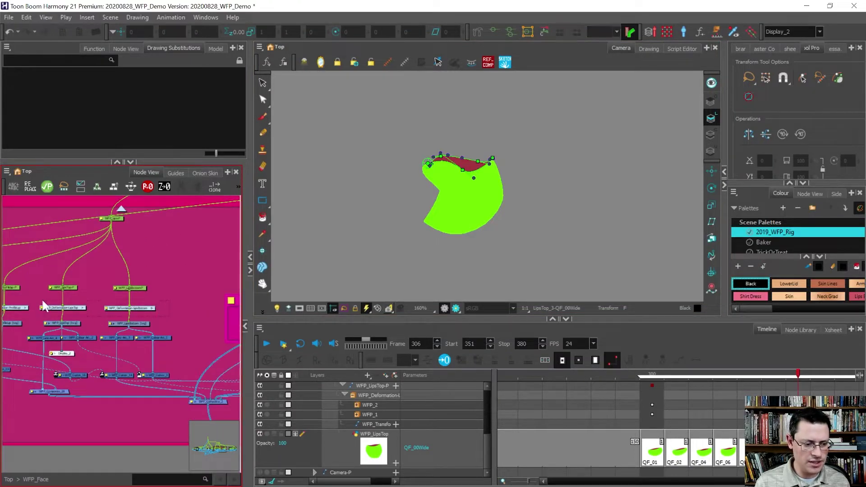
left_click(547, 27)
scroll(486, 174, "up", 2)
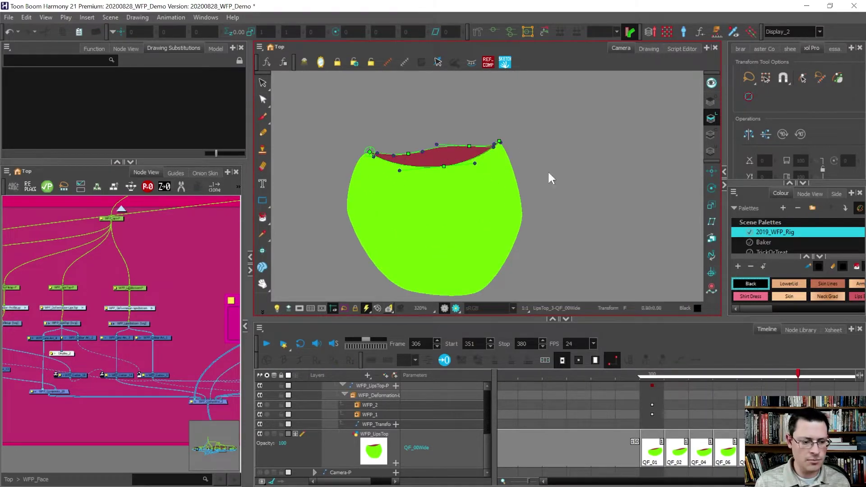
Examine the WFP_LipsTop drawing in the Drawing view, comparing its Line Art and Colour Art layers
scroll(50, 334, "up", 3)
left_click(115, 312)
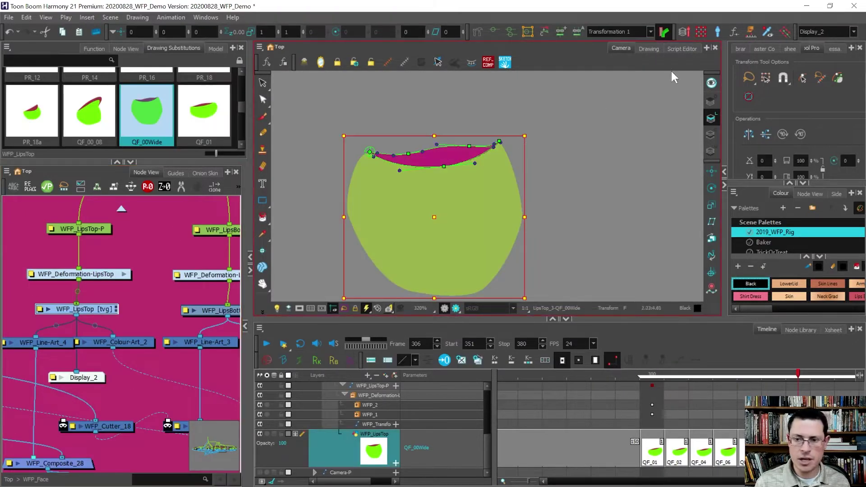
left_click(648, 48)
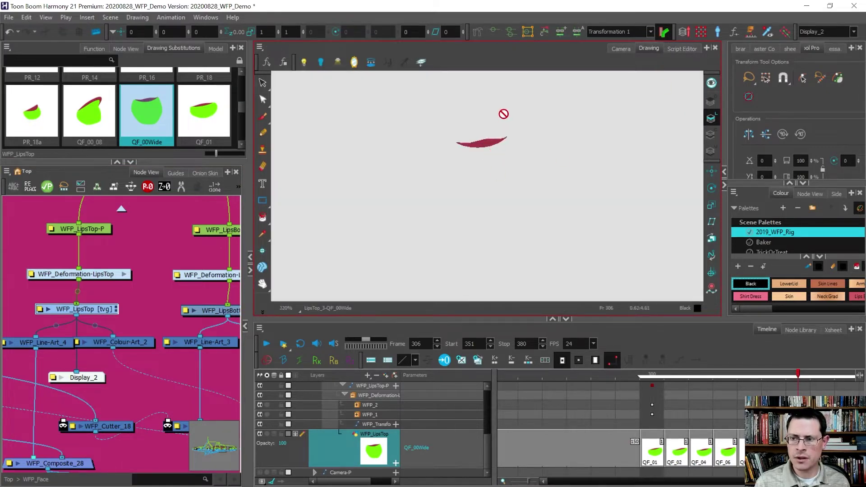
left_click(711, 134)
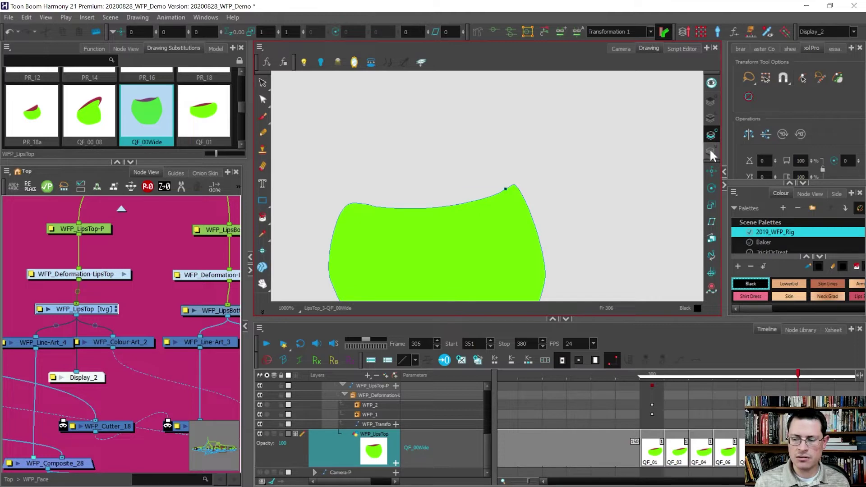
left_click(711, 150)
left_click(711, 135)
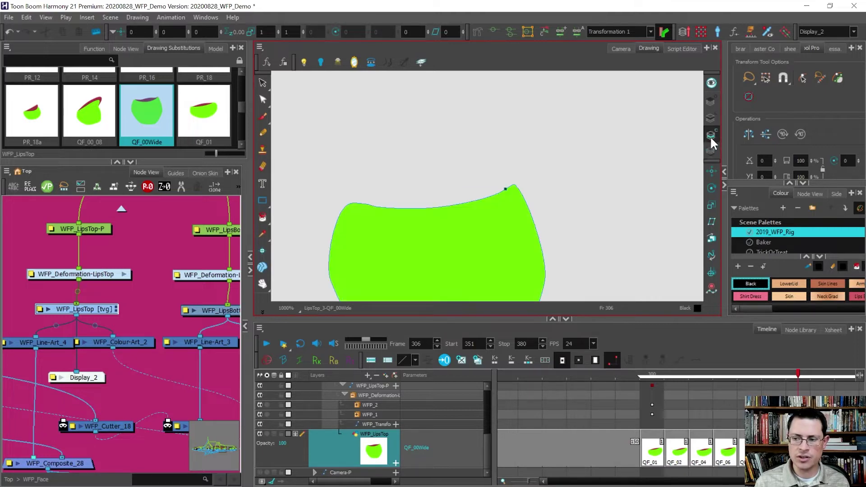
left_click(710, 118)
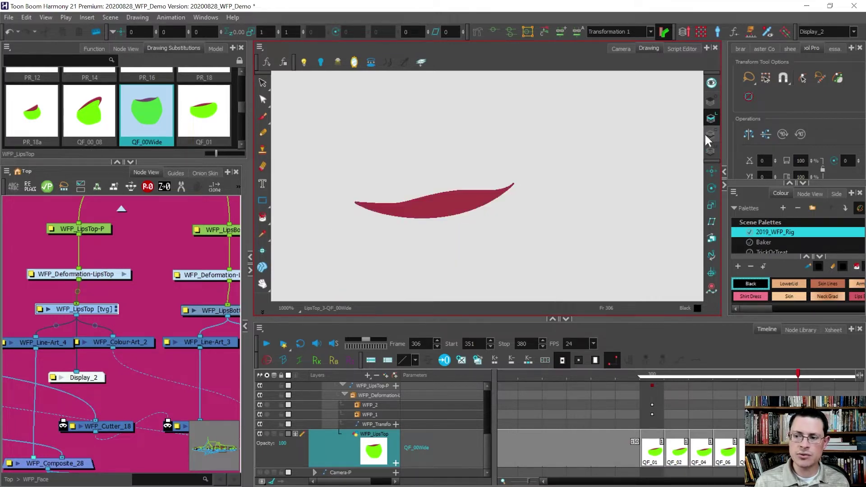
left_click(710, 134)
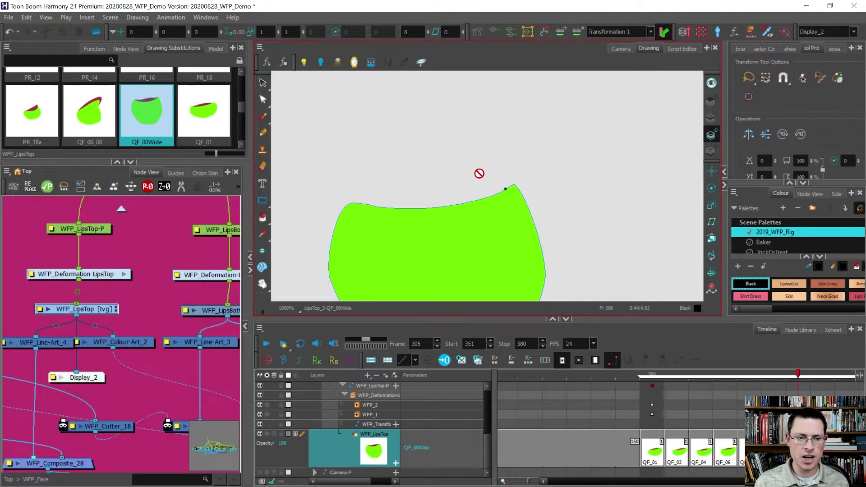
Return to the Camera view and reconnect the Display_2 node to the WFP_LipsBottom drawing
scroll(58, 306, "down", 1)
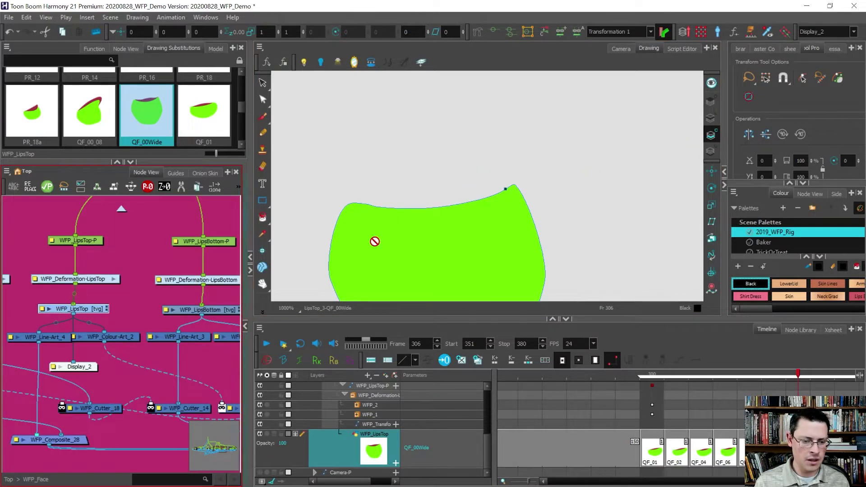
left_click(624, 48)
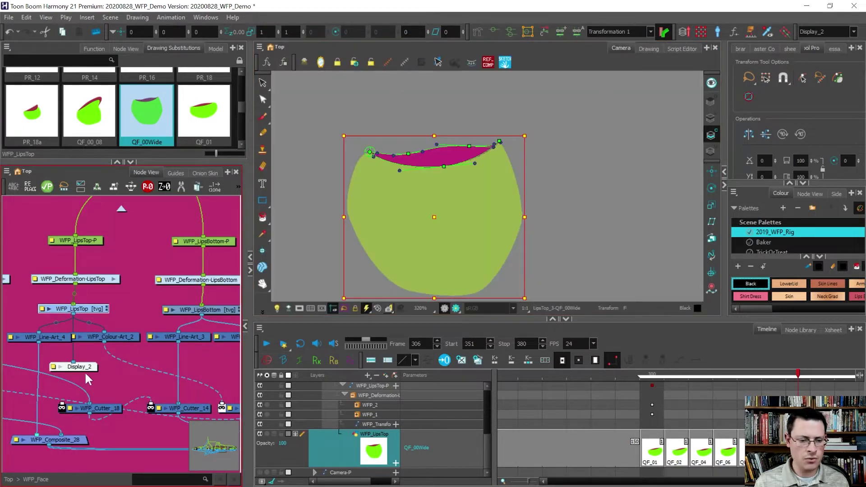
mouse_move(88, 370)
left_mouse_down()
mouse_move(210, 351)
mouse_move(226, 338)
left_mouse_up()
scroll(468, 193, "up", 1)
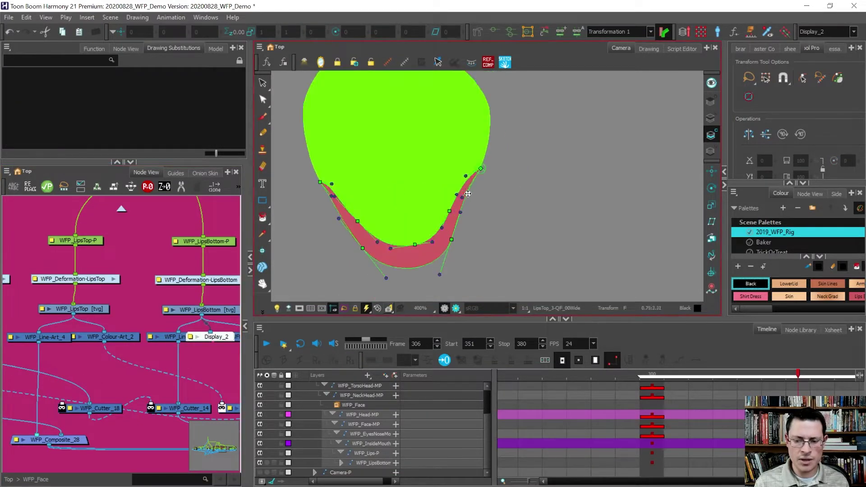
Examine the WFP_LipsBottom drawing in the Drawing view, comparing its Line Art and Colour Art layers
left_click(649, 49)
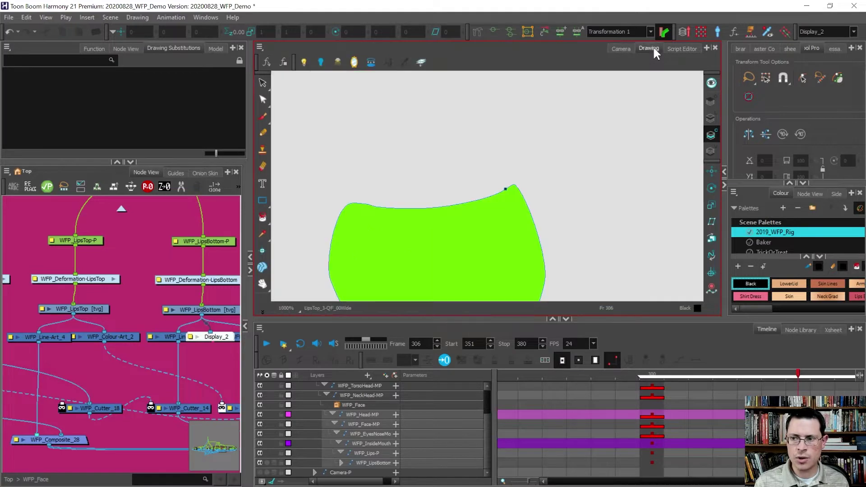
left_click(223, 309)
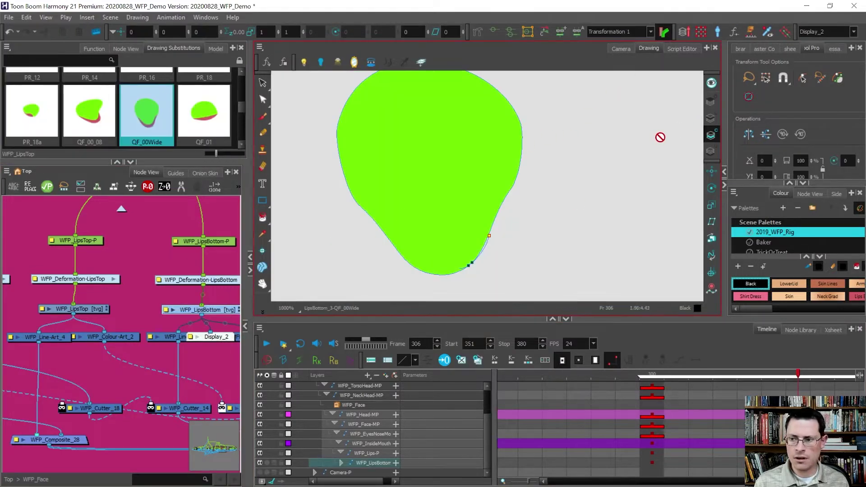
left_click(712, 119)
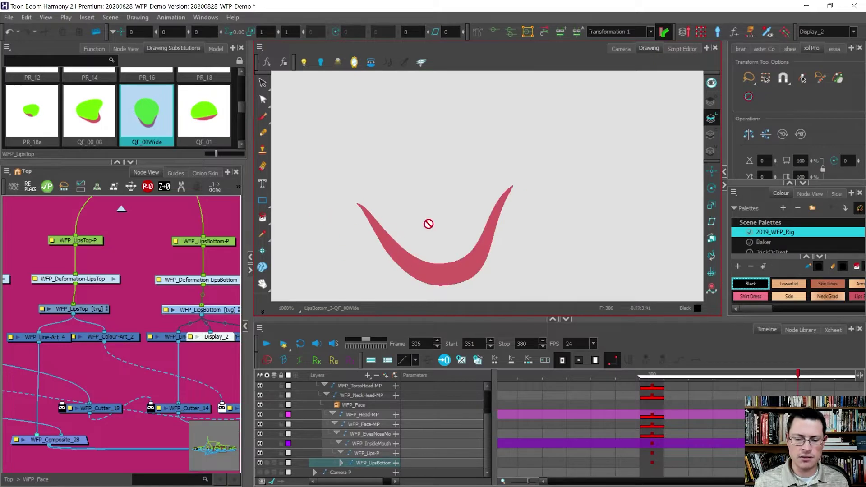
left_click(712, 149)
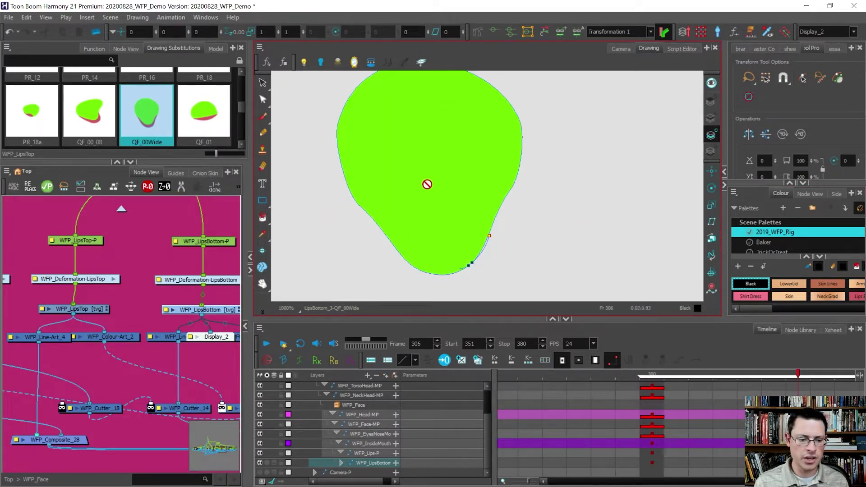
Connect Display_2 to WFP_Cutter_3 and preview the cutter's output in the Camera view, selecting the cutter
scroll(54, 328, "down", 2)
scroll(109, 311, "down", 1)
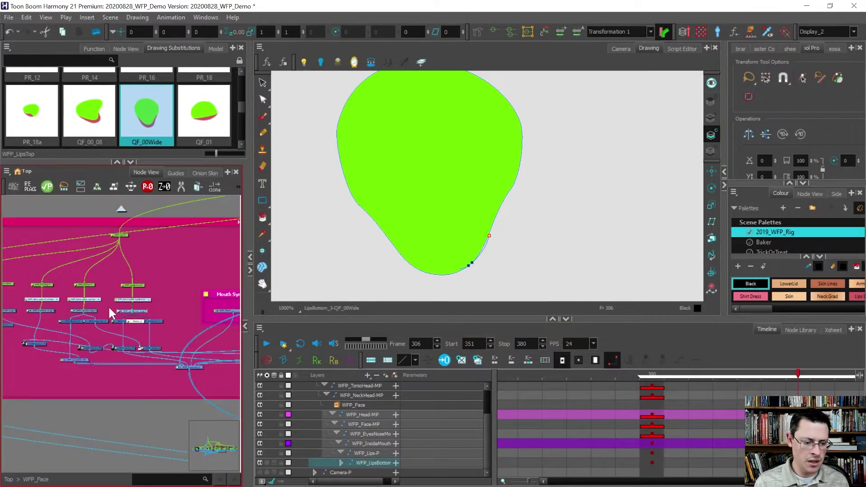
scroll(122, 333, "up", 1)
mouse_move(149, 317)
left_mouse_down()
mouse_move(162, 383)
mouse_move(182, 378)
left_mouse_up()
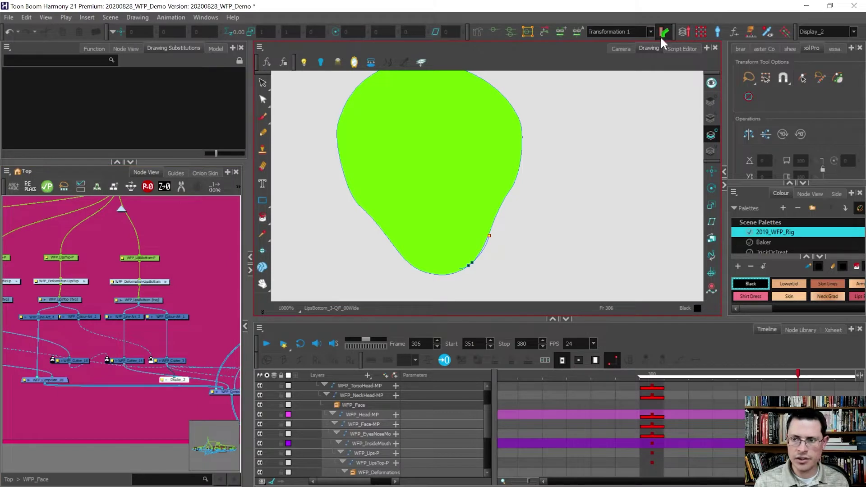
left_click(622, 48)
scroll(137, 394, "up", 2)
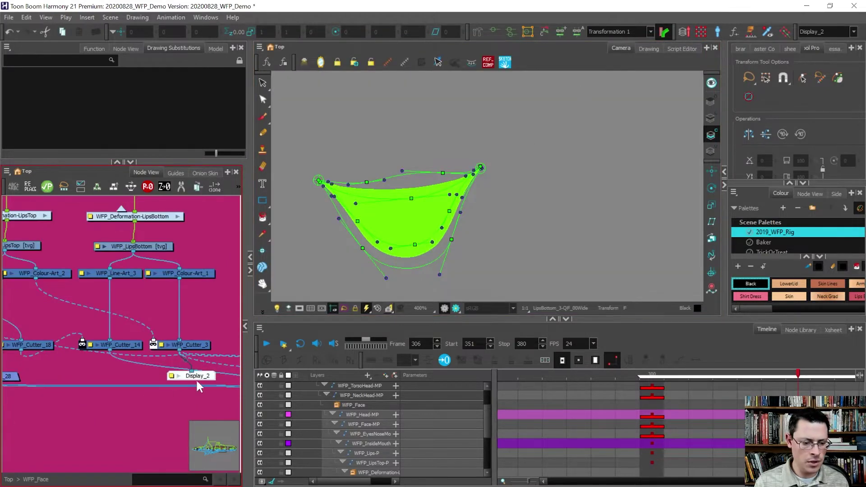
mouse_move(204, 382)
left_mouse_down()
mouse_move(186, 282)
mouse_move(191, 307)
mouse_move(41, 313)
mouse_move(126, 367)
mouse_move(204, 384)
mouse_move(195, 379)
left_mouse_up()
mouse_move(200, 344)
left_mouse_down()
mouse_move(207, 322)
mouse_move(199, 339)
left_mouse_up()
scroll(64, 325, "down", 3)
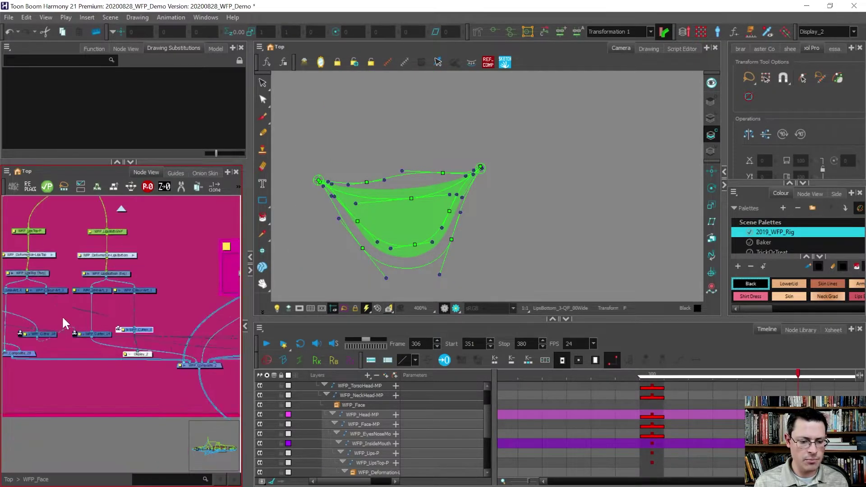
Reconnect Display_2 to the cutter in the Inside Mouth group, preview the cut teeth and tongue, and select that cutter
scroll(63, 328, "down", 3)
scroll(85, 340, "up", 2)
left_click_drag(93, 325, 121, 335)
scroll(76, 324, "down", 5)
scroll(131, 337, "up", 3)
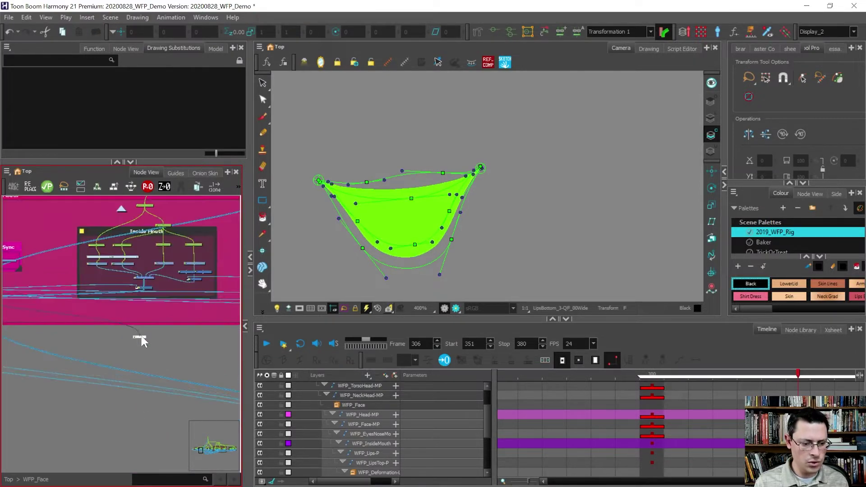
scroll(141, 294, "up", 3)
left_click(151, 300)
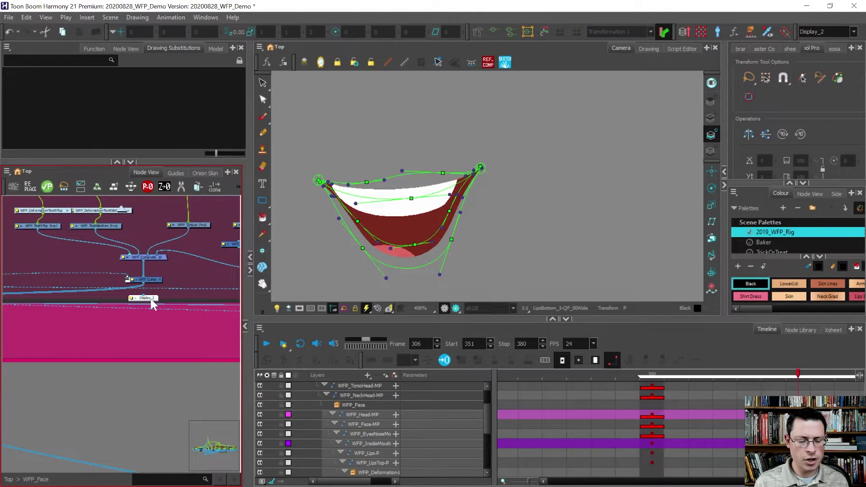
mouse_move(152, 301)
left_mouse_down()
mouse_move(156, 271)
mouse_move(152, 304)
left_mouse_up()
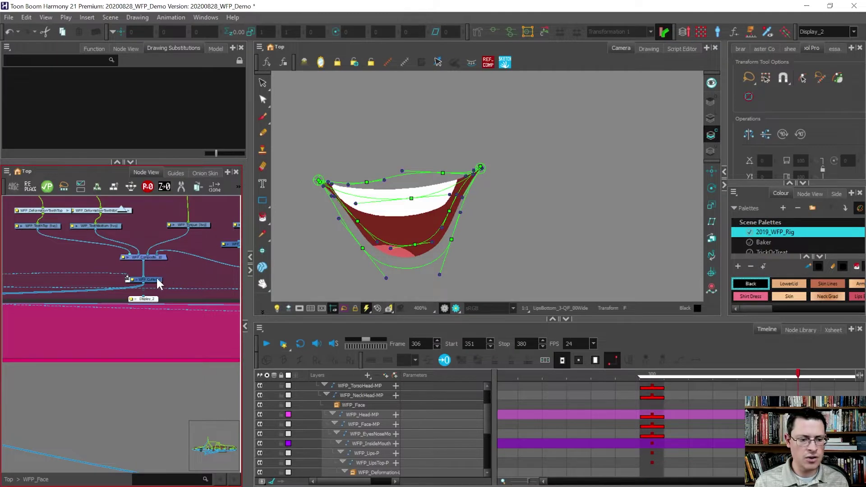
left_click(154, 279)
left_click_drag(152, 277, 154, 278)
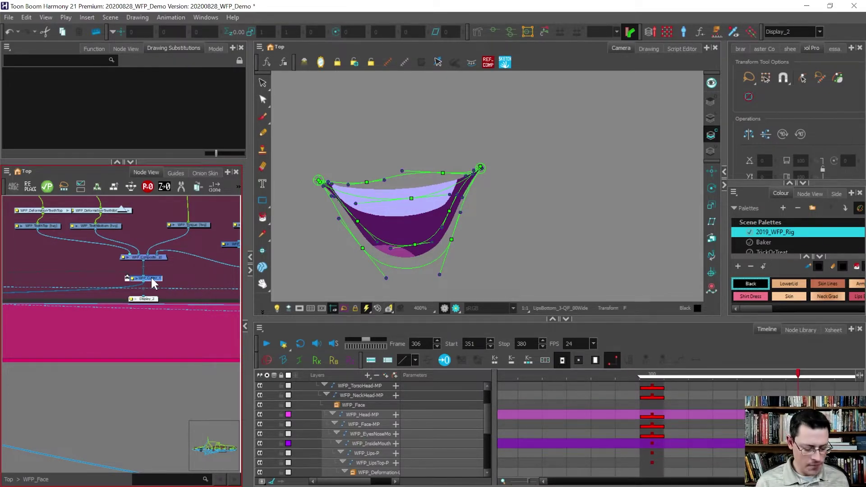
Switch to the MAT_V03_Build scene in the other Harmony window and select the character's MAT_Lips mouth drawing
key("alt+Tab")
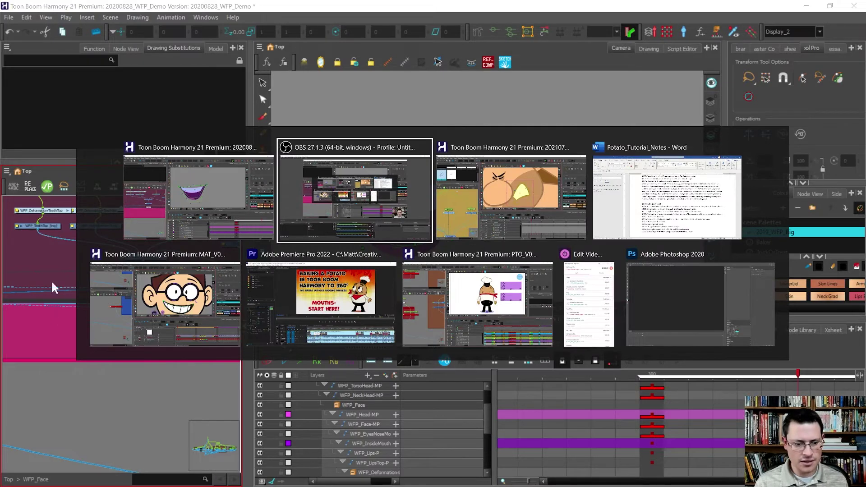
left_click(234, 304)
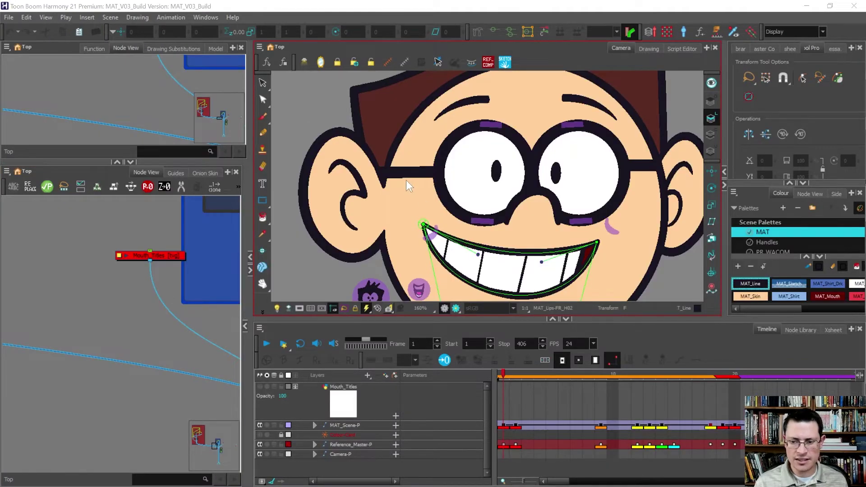
key("shift+m")
scroll(456, 212, "up", 6)
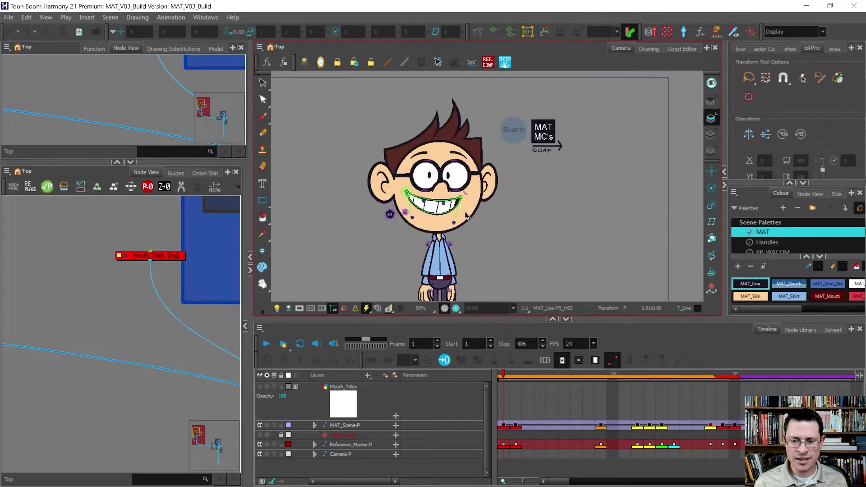
left_click(467, 192)
left_click(565, 424)
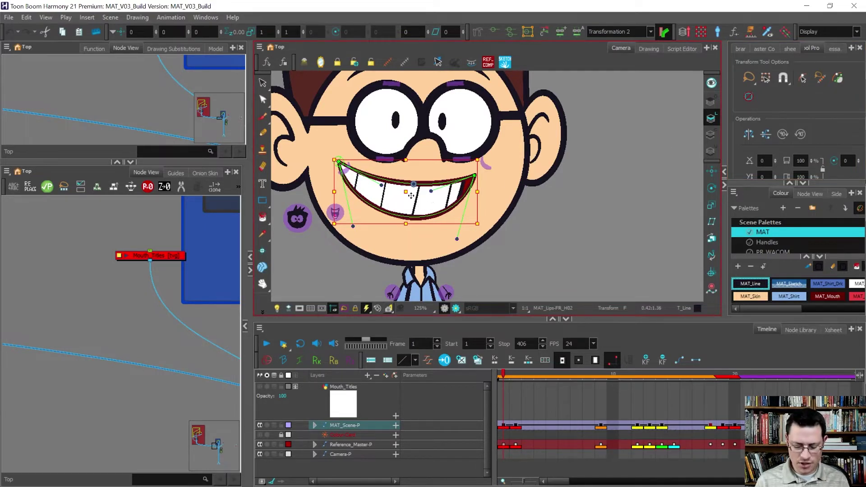
Show the Drawing Substitutions for MAT_Lips and step through its front mouth drawings from FR_H01 up to FR_H09oo
left_click(180, 48)
key("bracketleft")
key("bracketleft")
key("bracketright")
key("bracketright")
key("bracketright")
key("bracketright")
key("bracketright")
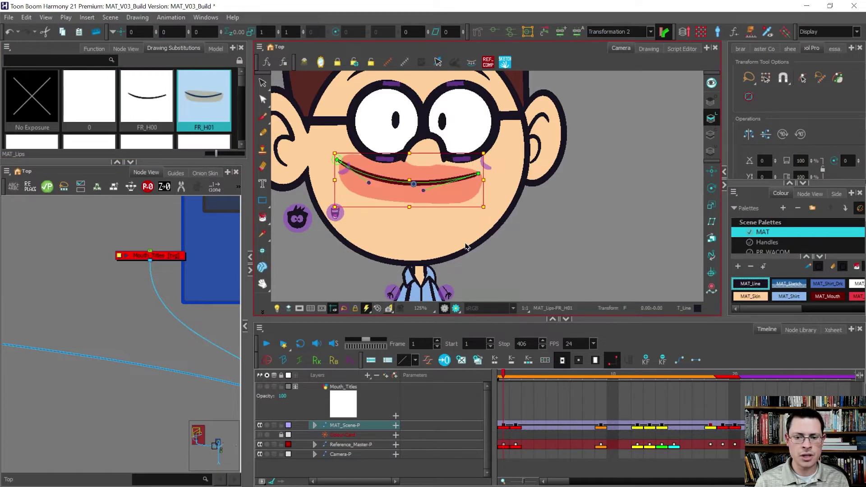
key("bracketright")
key("bracketright")
key("bracketright")
key("bracketright")
key("bracketright")
key("bracketright")
key("bracketright")
key("bracketright")
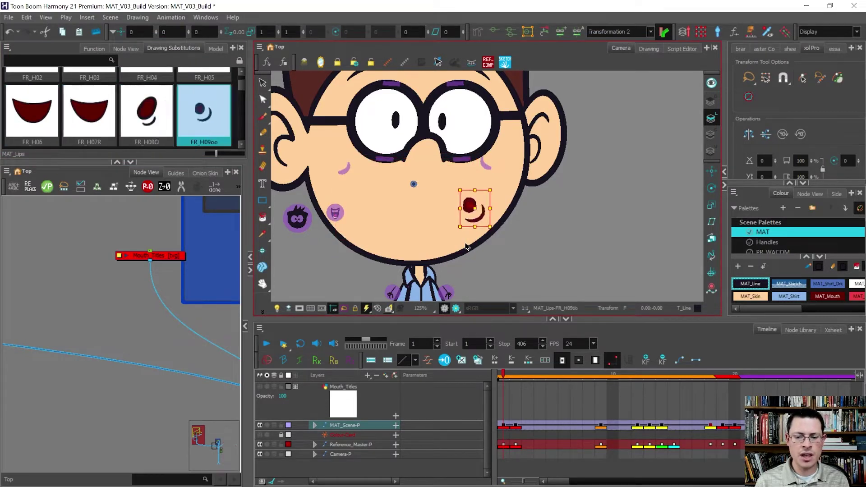
Step the MAT_Lips drawing back from FR_H09oo down to the closed mouth FR_H01
key("bracketleft")
key("bracketleft")
key("bracketleft")
key("bracketleft")
key("bracketleft")
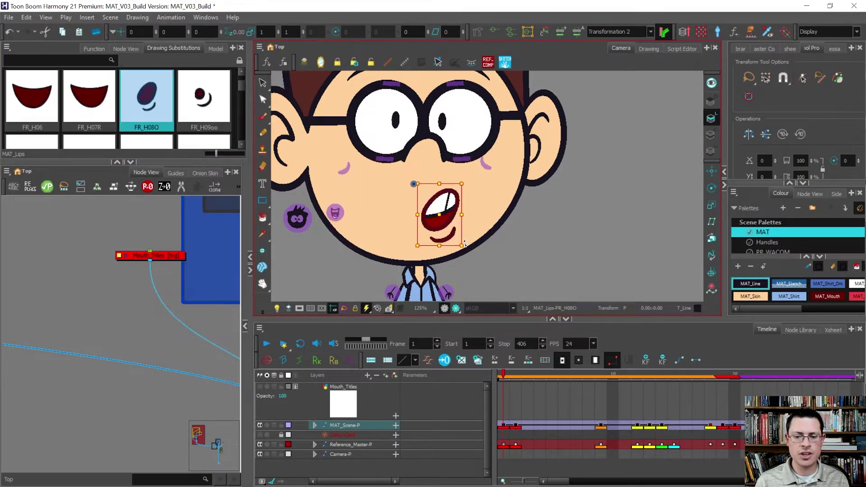
key("bracketleft")
key("bracketleft")
key("bracketleft")
key("bracketleft")
key("bracketright")
key("bracketleft")
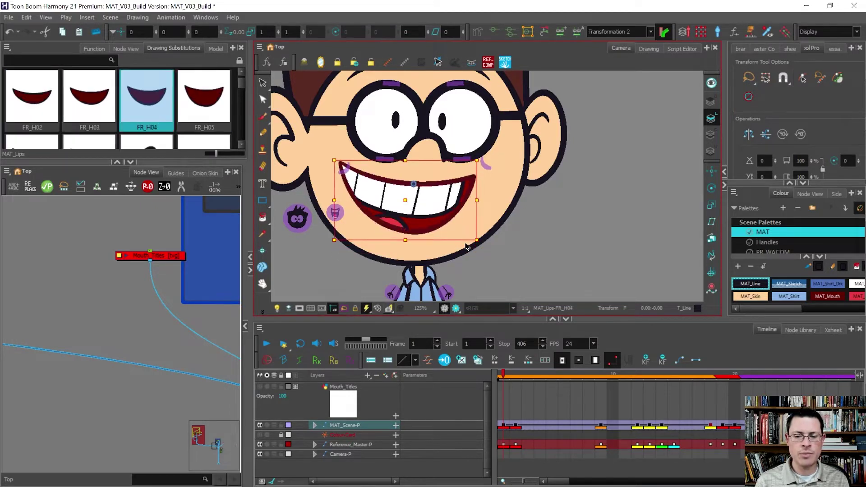
key("bracketleft")
key("bracketleft")
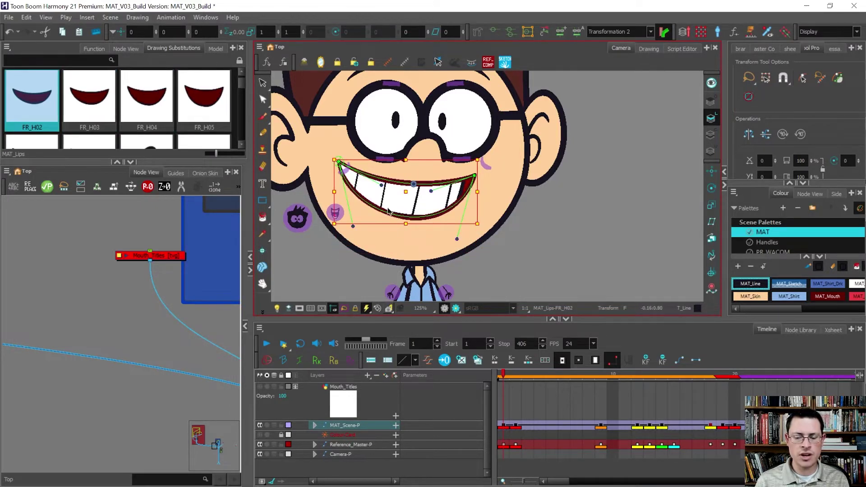
key("bracketleft")
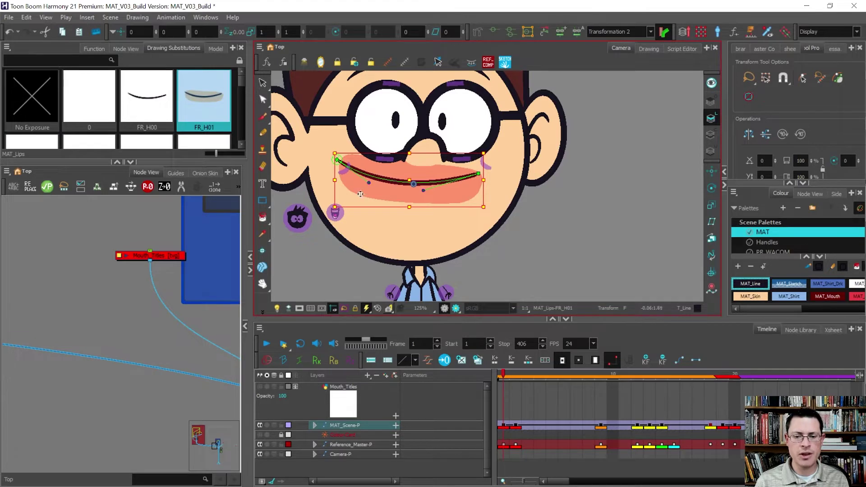
Step the lips from FR_H01 up to the wide-open FR_H06 and back to FR_H01
key("bracketright")
key("bracketright")
key("bracketright")
key("bracketright")
key("bracketright")
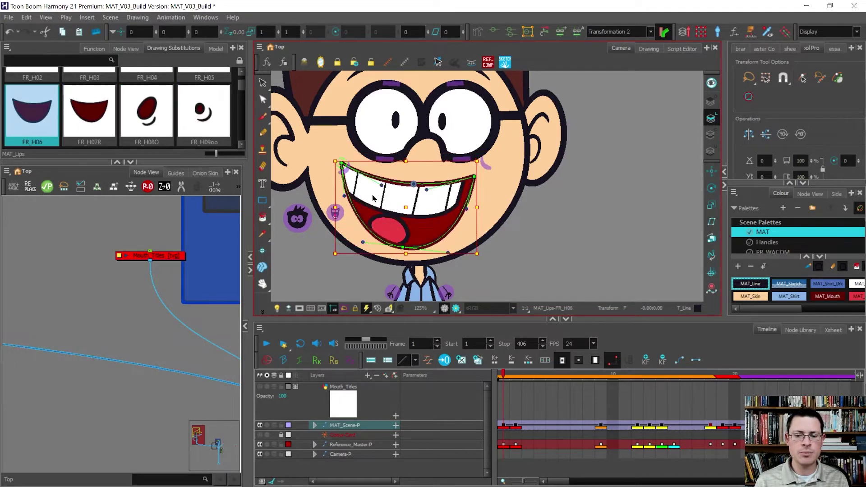
key("bracketleft")
key("bracketleft")
key("bracketleft")
key("bracketleft")
key("bracketleft")
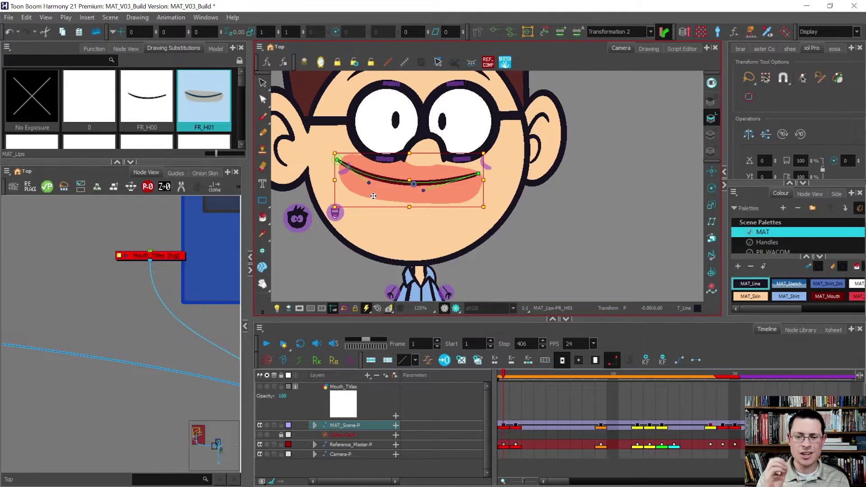
Cycle the lips repeatedly back and forth through the smiling mouth drawings, finishing on FR_H02
key("bracketright")
key("bracketright")
key("bracketright")
key("bracketright")
key("bracketright")
key("bracketleft")
key("bracketleft")
key("bracketleft")
key("bracketright")
key("bracketright")
key("bracketright")
key("bracketright")
key("bracketleft")
key("bracketleft")
key("minus")
key("minus")
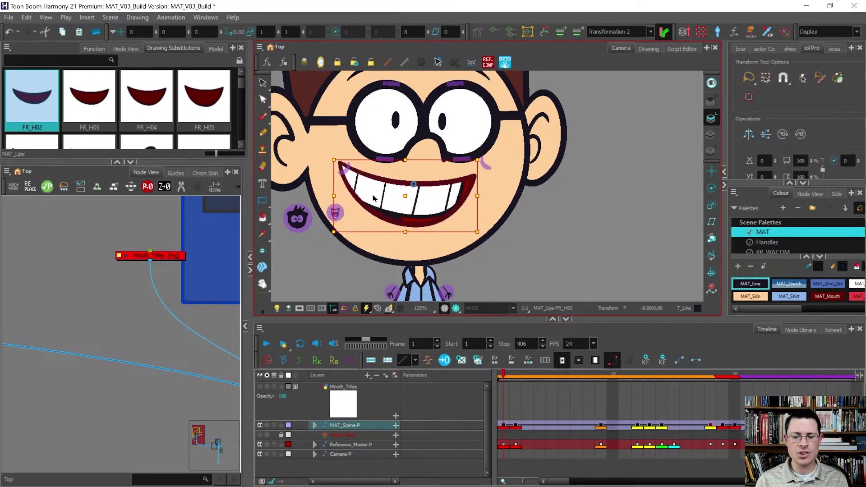
key("equal")
key("equal")
key("equal")
key("equal")
key("minus")
key("minus")
key("minus")
key("minus")
key("equal")
key("equal")
key("equal")
key("equal")
key("minus")
key("minus")
key("minus")
key("minus")
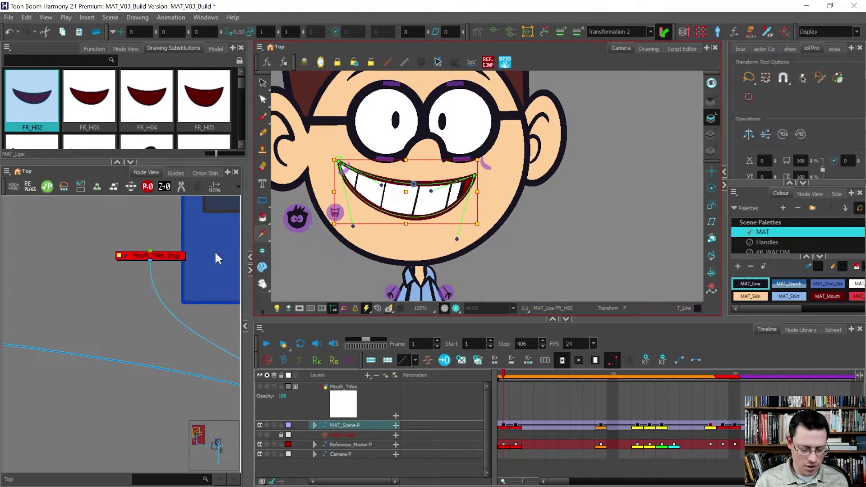
Locate the lips in the node network, enter the Deformation-MAT_Lips group, and enlarge the Node View to full window
key("o")
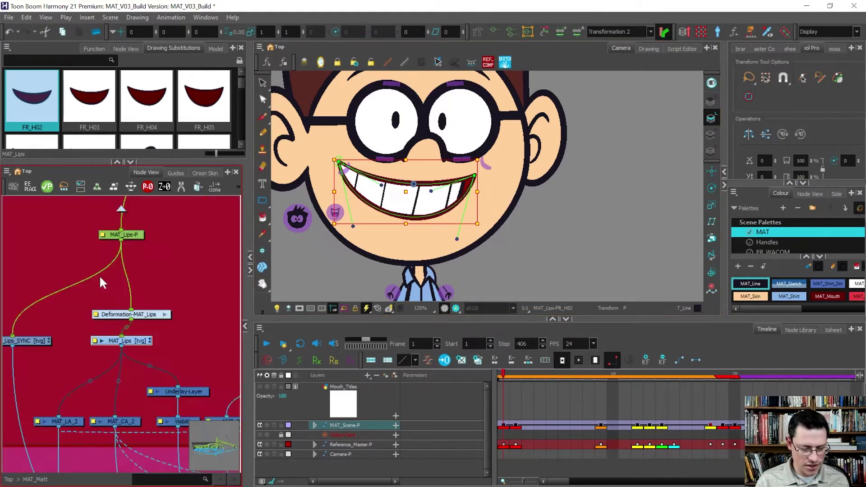
left_click(166, 314)
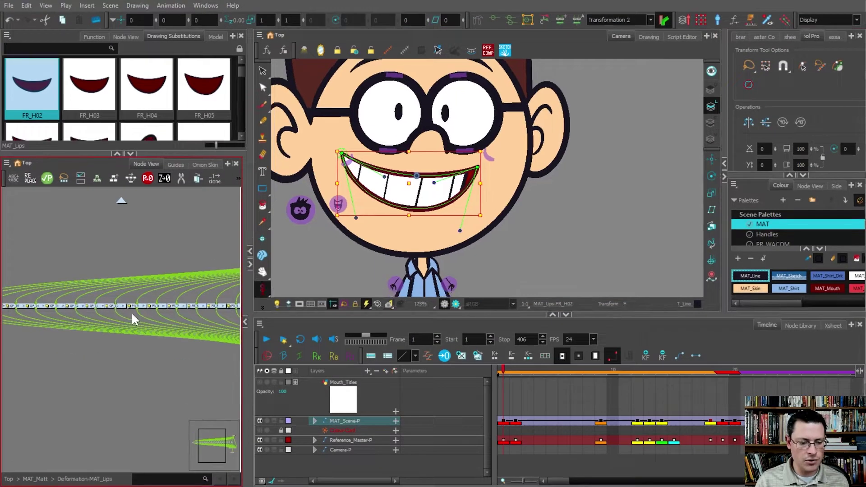
key("grave")
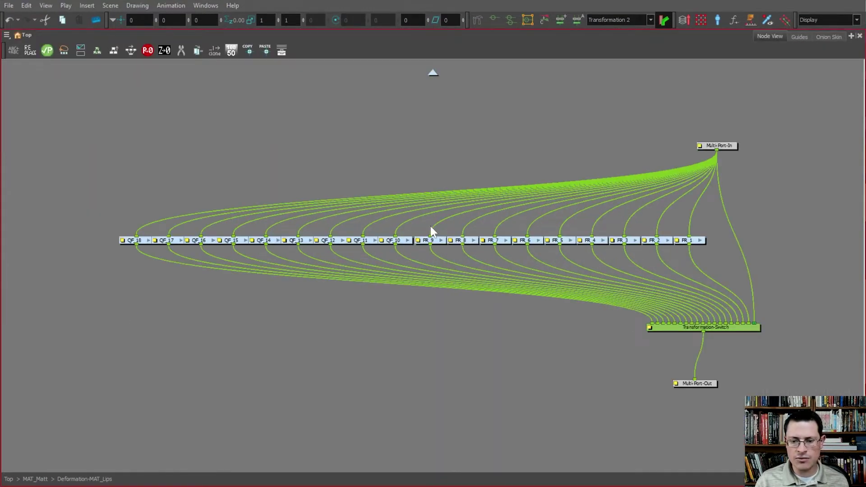
scroll(430, 226, "up", 1)
left_click_drag(749, 222, 726, 256)
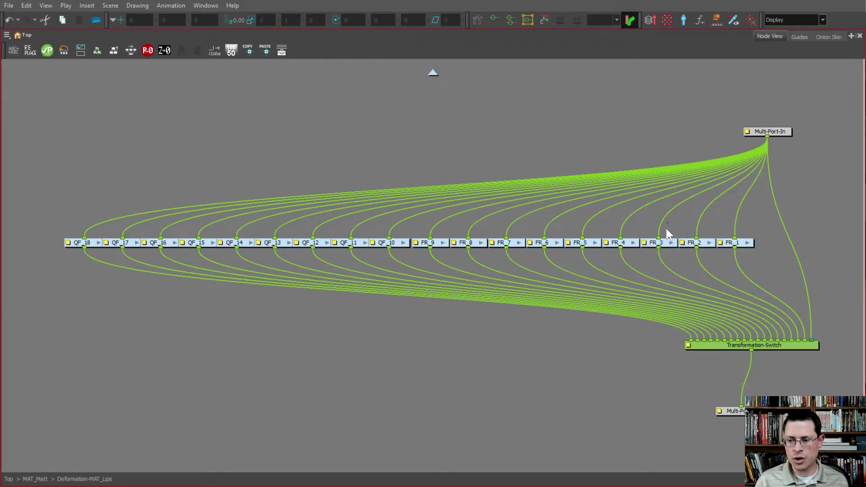
Examine the separate FR and QF deformation groups feeding the Transformation-Switch, then restore the normal view layout
left_click(622, 243)
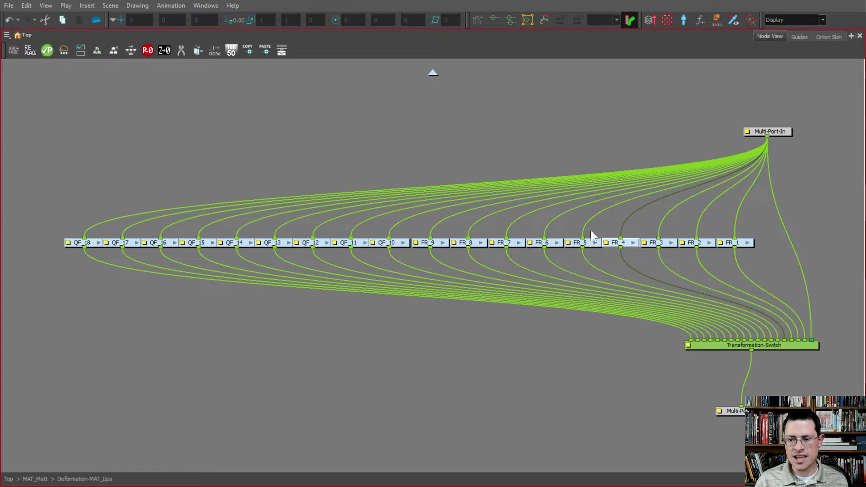
left_click_drag(557, 231, 541, 261)
left_click_drag(515, 229, 502, 255)
left_click_drag(475, 227, 422, 255)
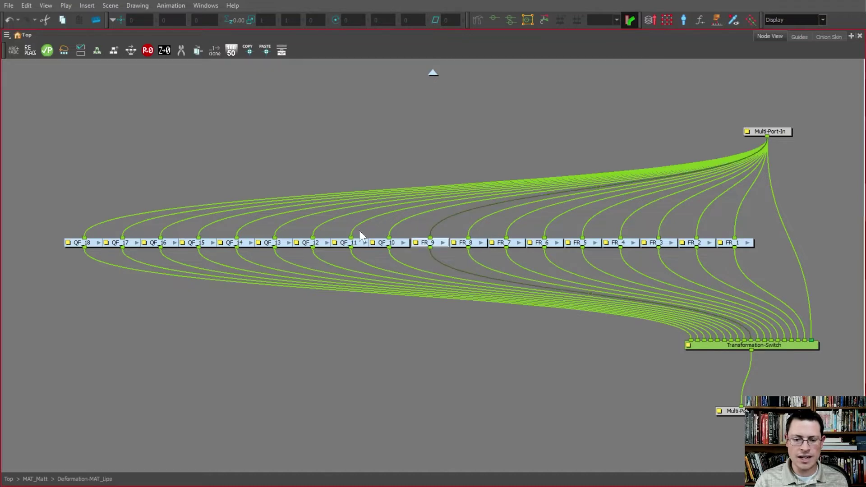
left_click_drag(396, 221, 316, 260)
left_click_drag(282, 227, 201, 269)
left_click_drag(170, 232, 67, 266)
scroll(72, 278, "down", 3)
key("ctrl+f")
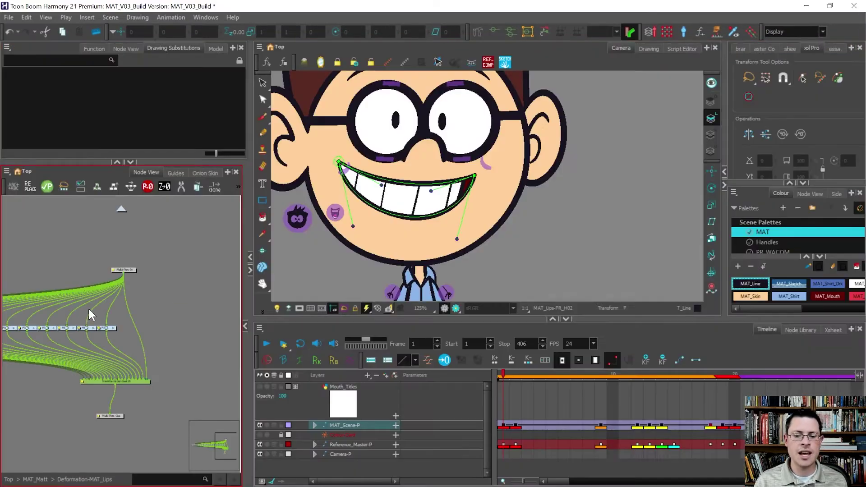
Switch to the POT_Potato_0828 scene and locate the Potato_Expressions_0828 reference in the node network
left_click(312, 301)
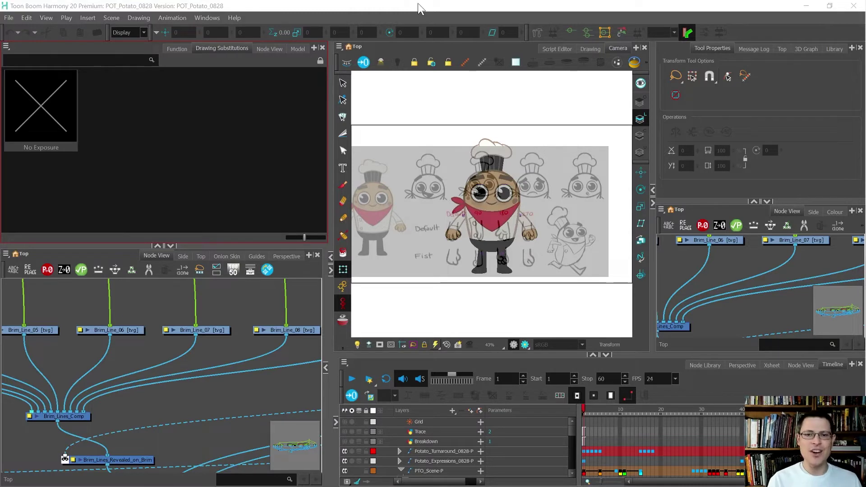
left_click(489, 219)
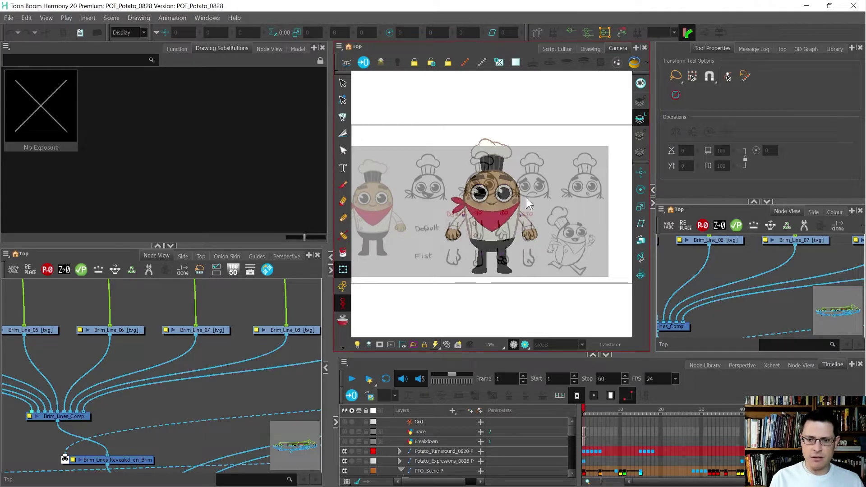
left_click(707, 279)
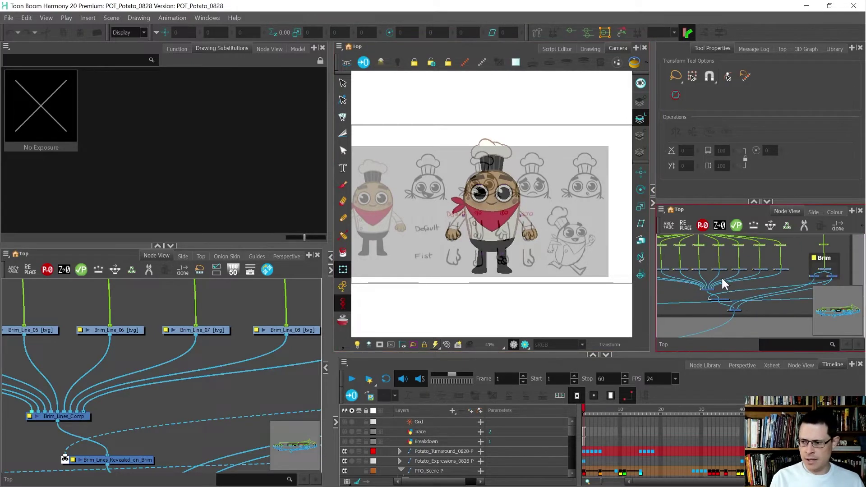
scroll(784, 265, "down", 5)
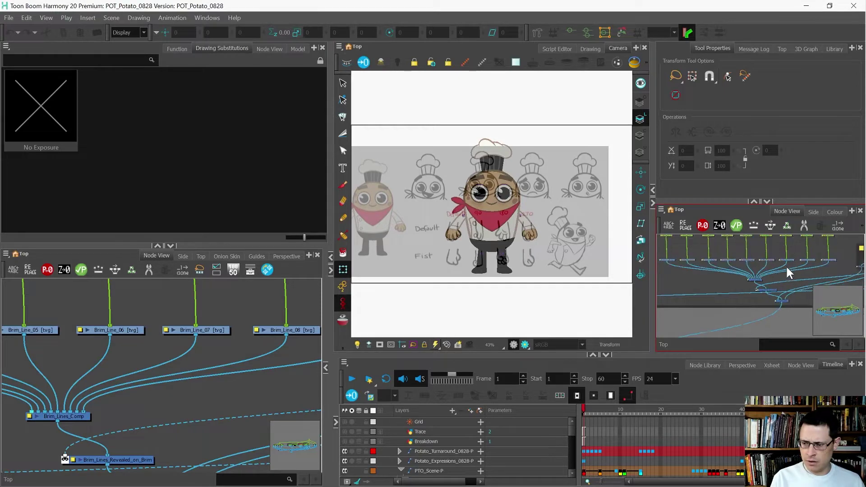
scroll(787, 268, "down", 3)
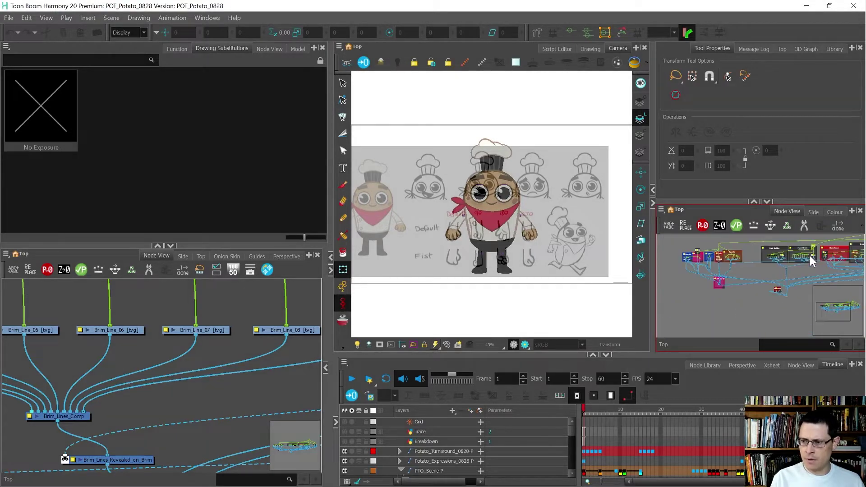
scroll(819, 271, "up", 6)
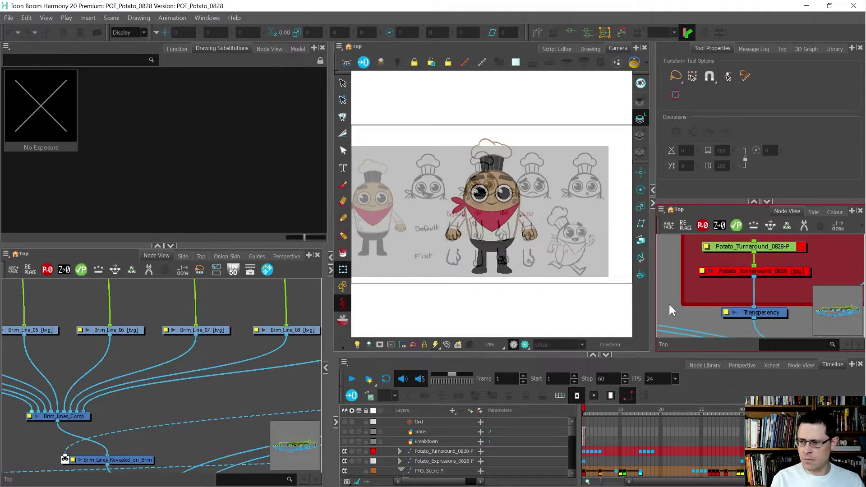
scroll(668, 302, "down", 4)
scroll(769, 300, "up", 4)
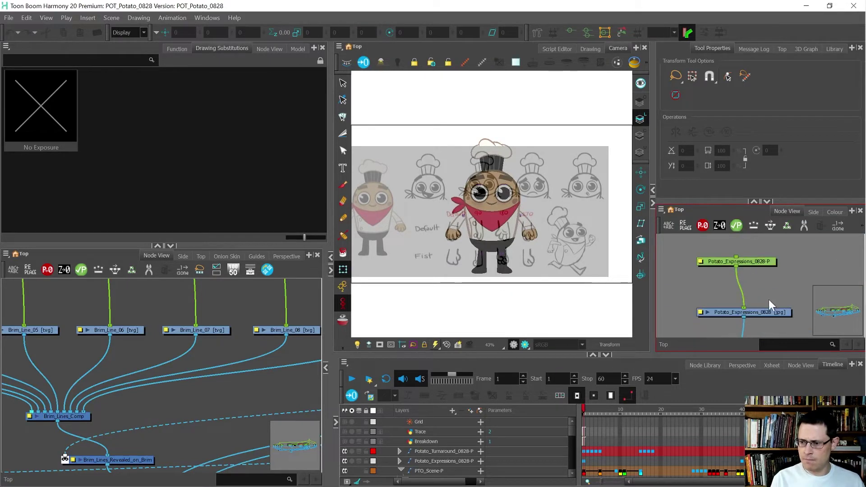
left_click(732, 314)
left_click(790, 277)
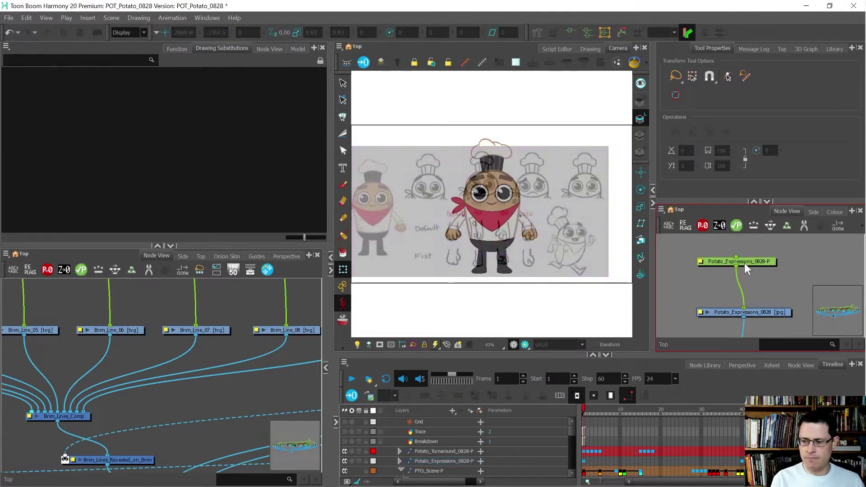
key("shift+c")
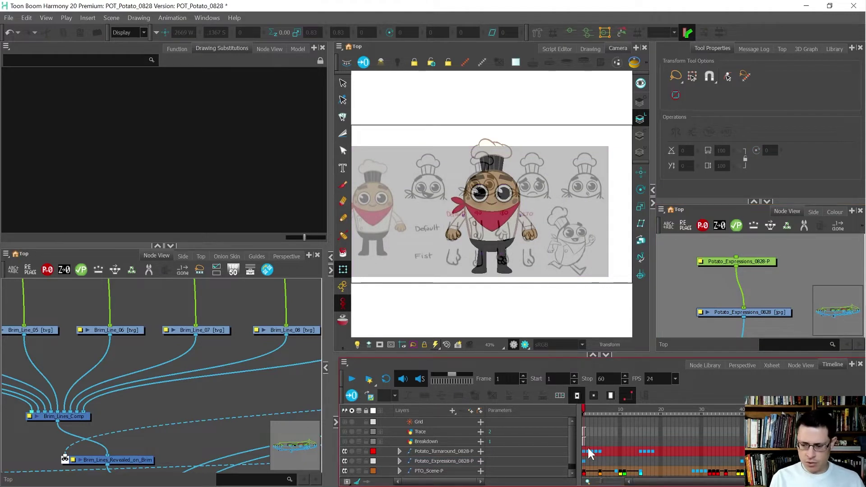
Copy the character's frame 1 pose on PTO_Scene-P and paste it at frame 50
left_click(584, 473)
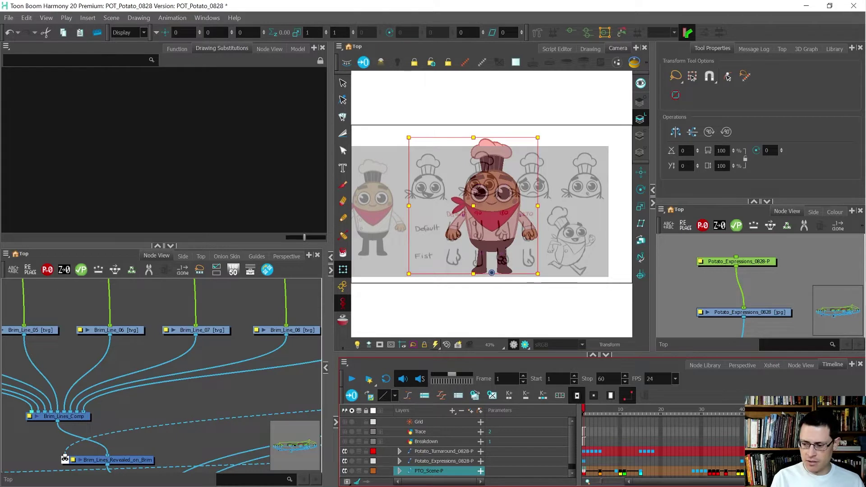
left_click(782, 411)
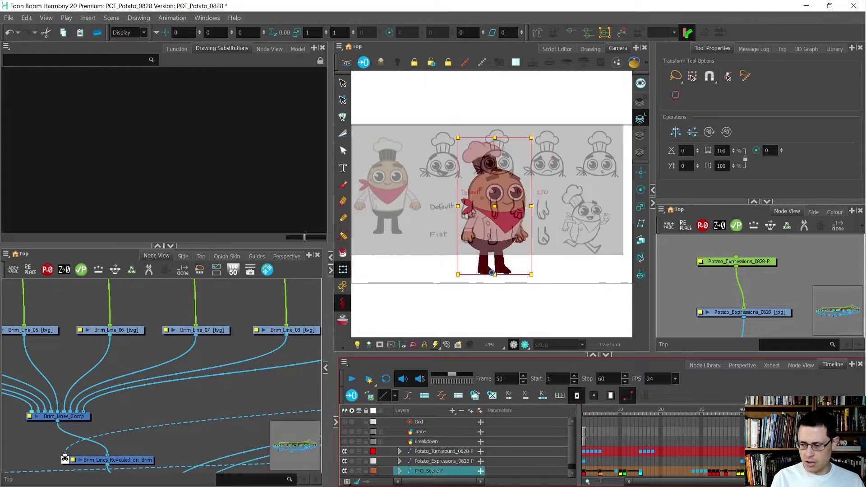
key(".")
key(".")
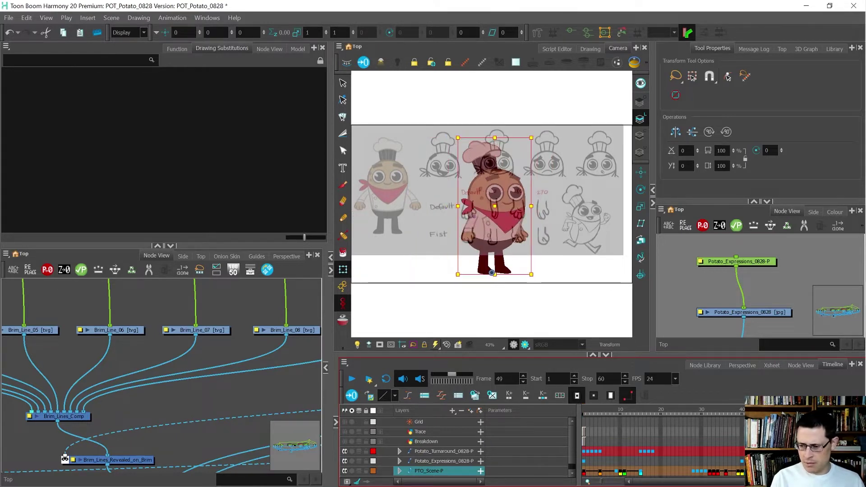
key("period")
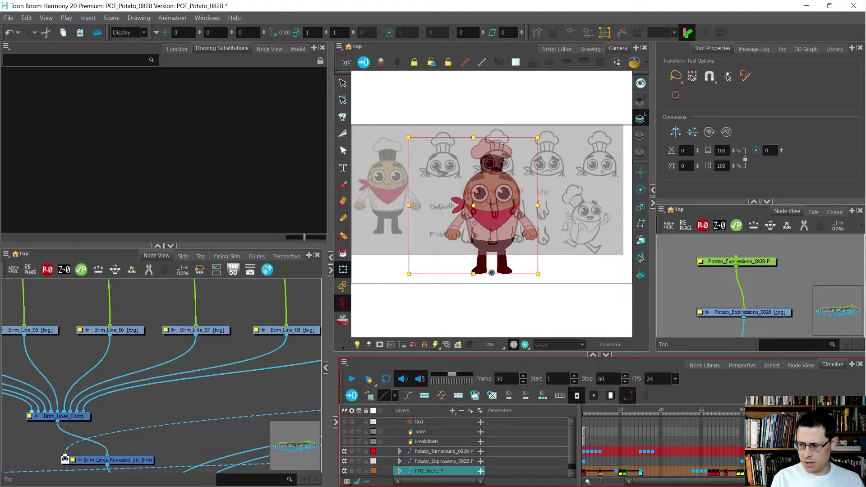
Extend the scene length to 150 frames
left_click_drag(825, 411, 863, 411)
scroll(666, 441, "down", 2)
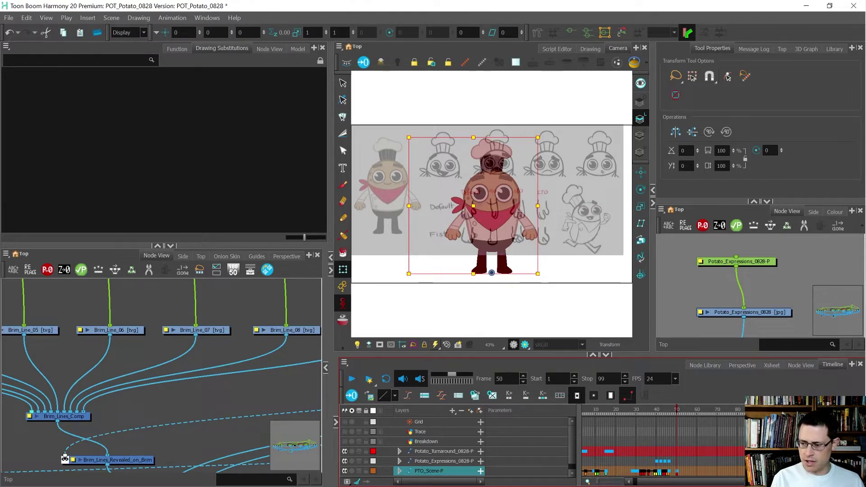
left_click_drag(777, 411, 862, 412)
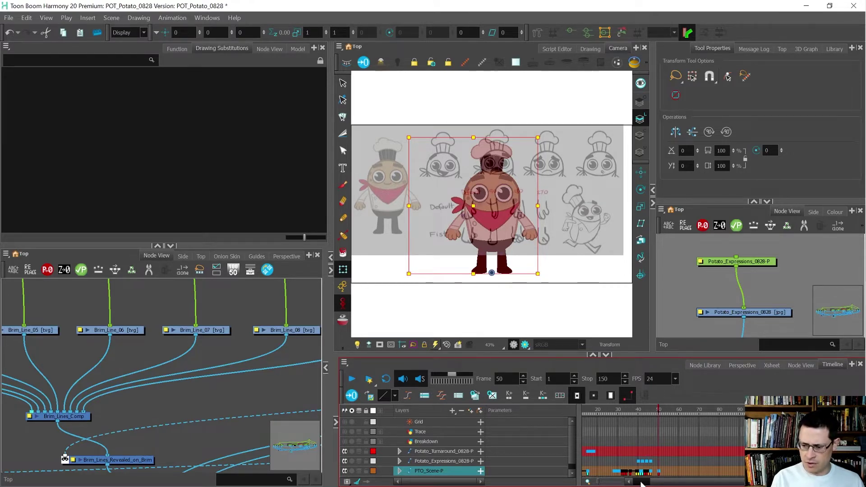
Place the copied default pose of PTO_Scene-P at frame 100
left_click_drag(662, 472, 742, 469)
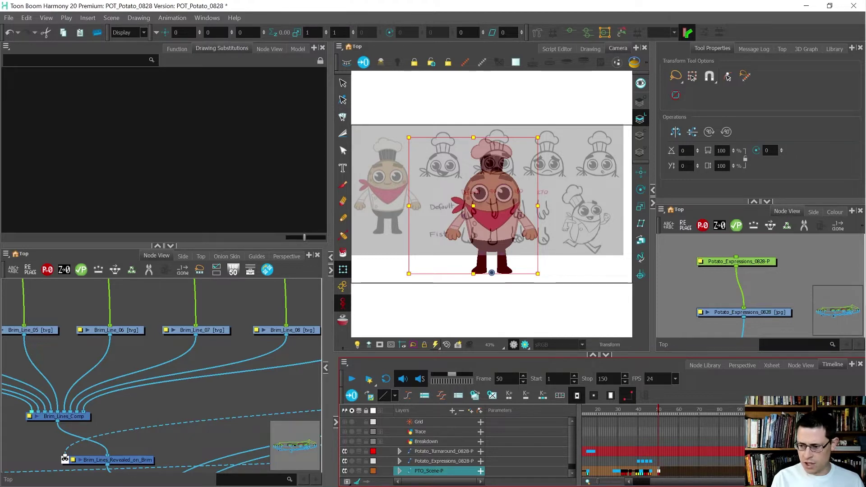
left_click(761, 470)
key("2")
key("2")
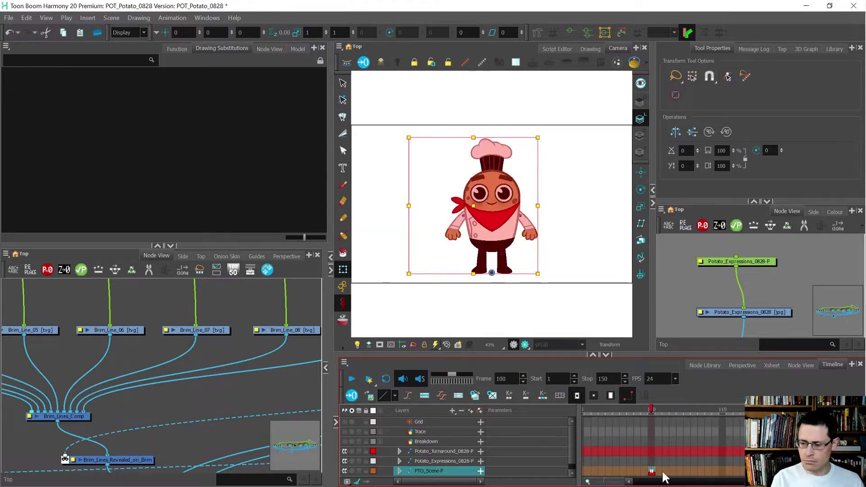
Add a white scene marker named Mouths at frame 100 with a duration of 150
right_click(652, 413)
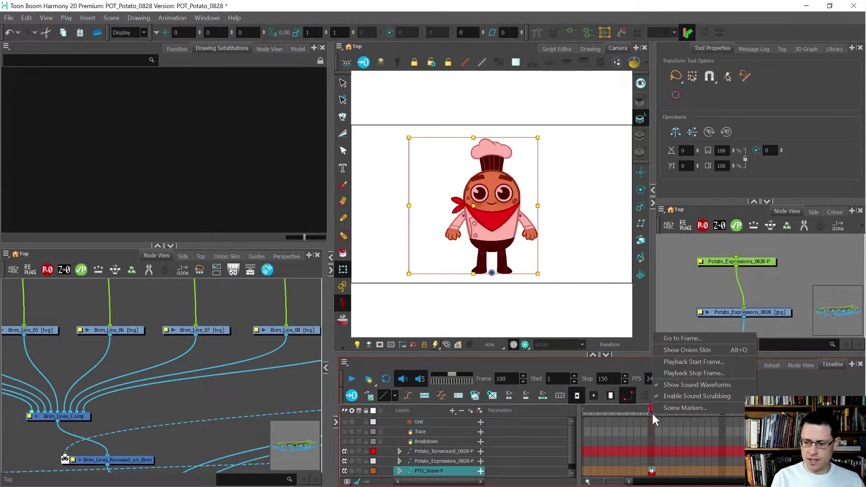
left_click(685, 408)
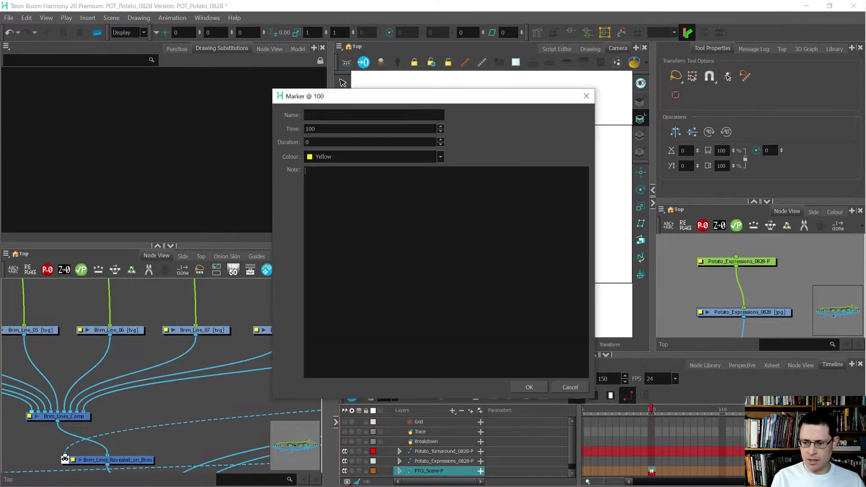
left_click(358, 158)
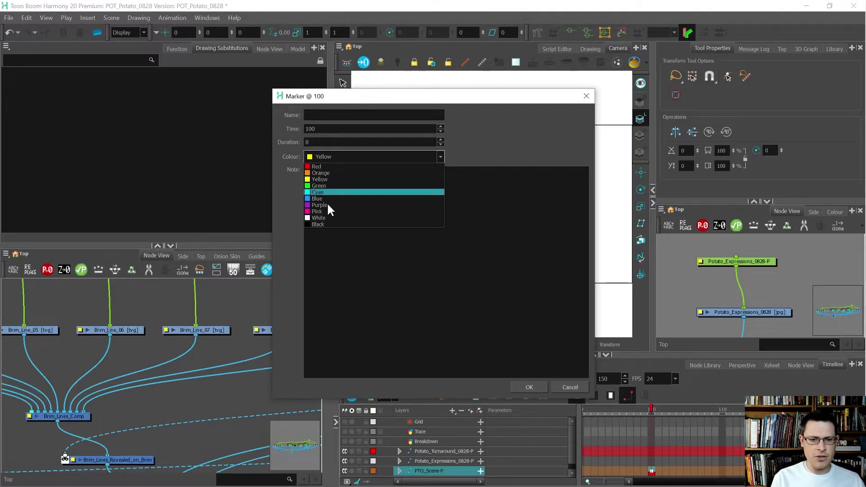
left_click(332, 224)
left_click(374, 115)
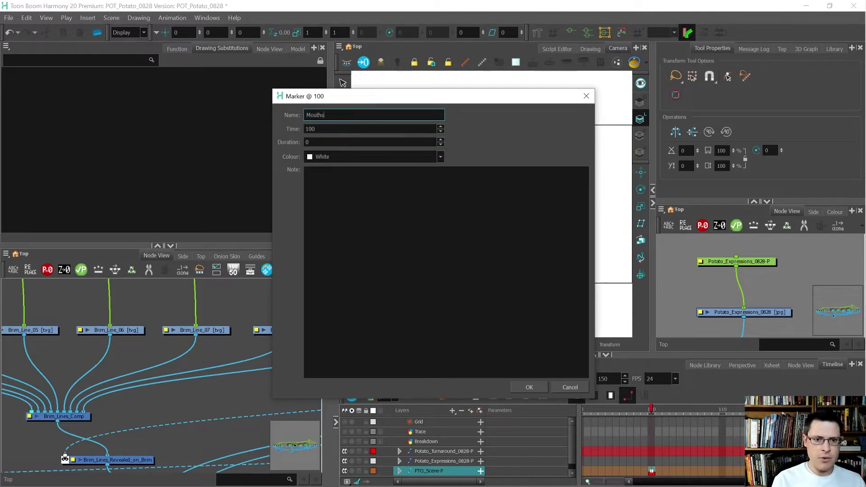
key("Tab")
key("Tab")
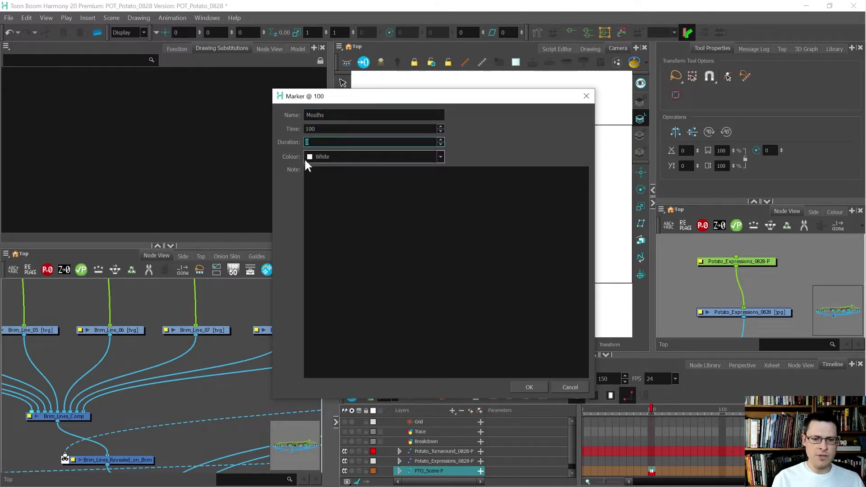
type("50")
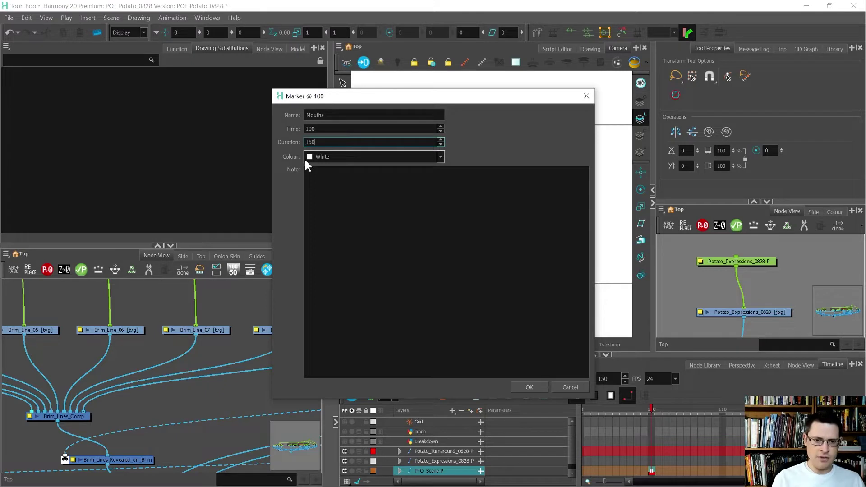
left_click(534, 384)
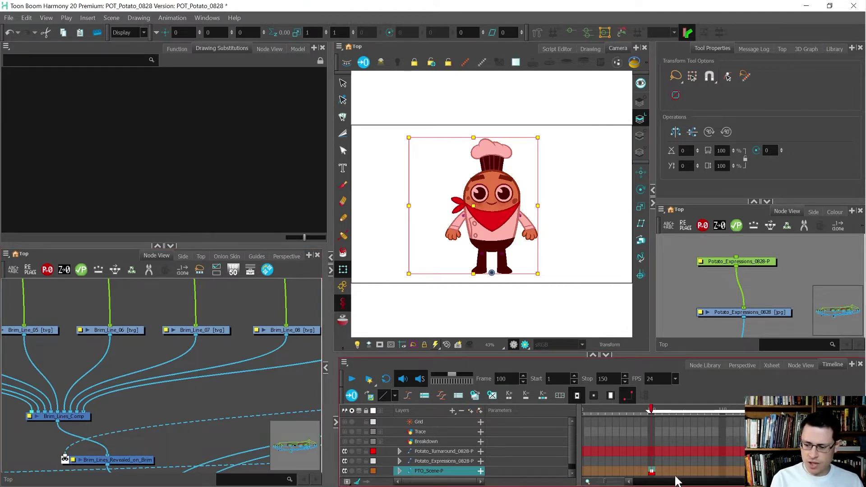
Return to the scene's first frames, select the Potato_Expressions_0828 drawing and unlock its layer
left_click_drag(798, 481, 630, 481)
key("1")
scroll(653, 446, "down", 2)
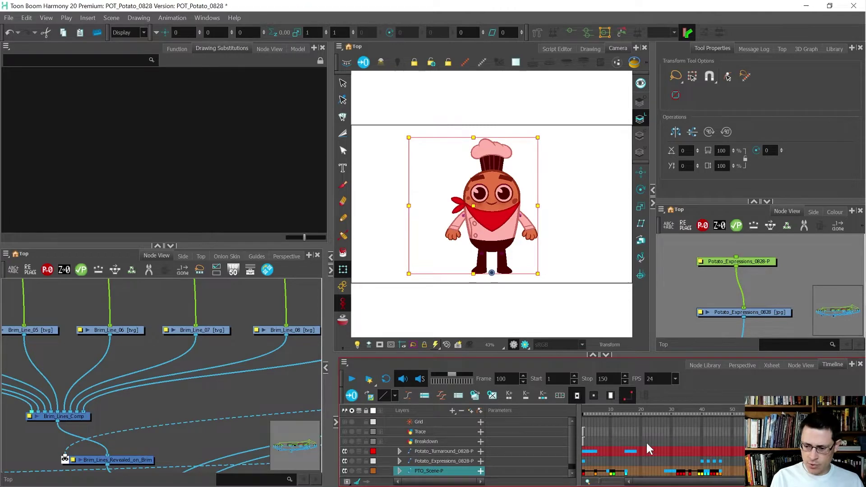
left_click(593, 410)
mouse_move(593, 409)
left_mouse_down()
mouse_move(569, 414)
mouse_move(588, 417)
left_mouse_up()
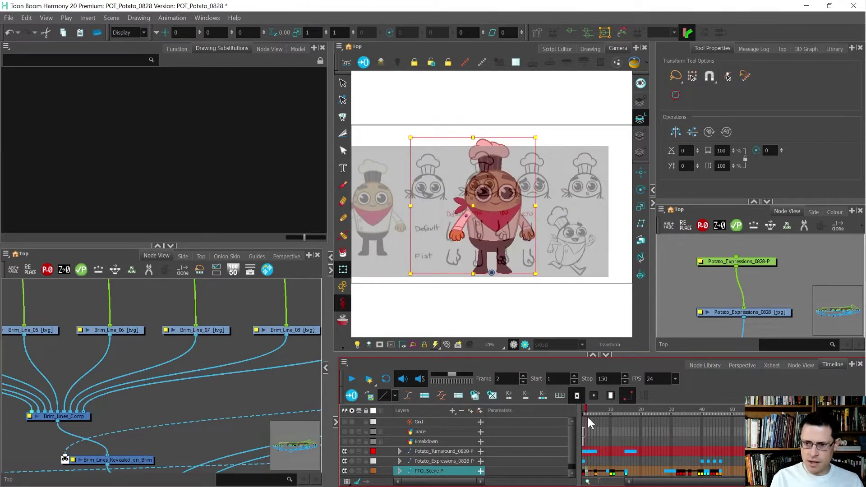
left_click_drag(761, 284, 704, 330)
key("o")
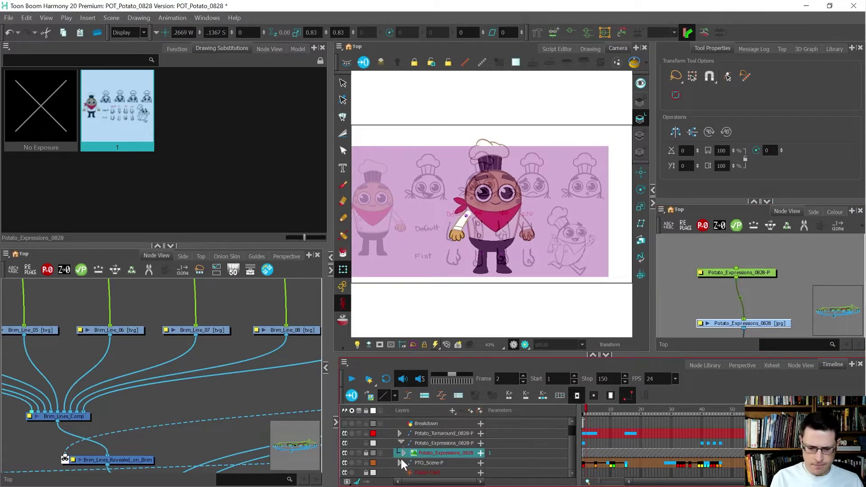
left_click(365, 451)
Select the Potato_Expressions_0828 nodes, then turn off Animate mode with the collapsed peg layer selected
left_click_drag(795, 252, 727, 323)
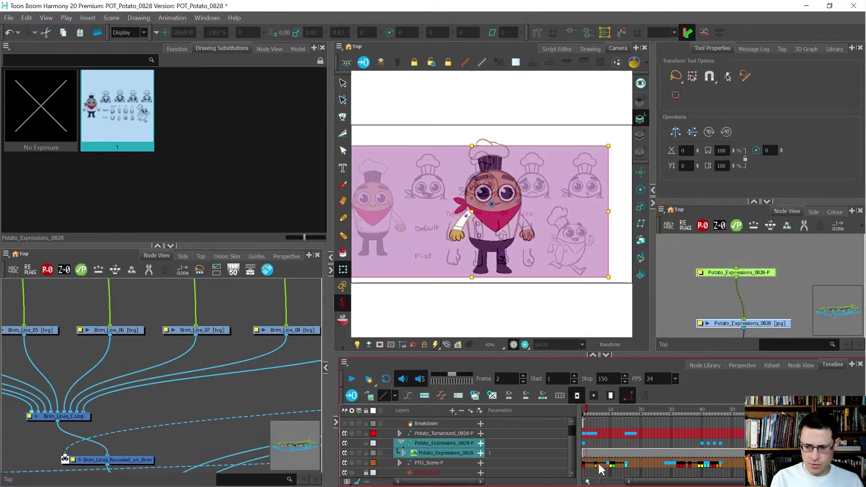
left_click(588, 455)
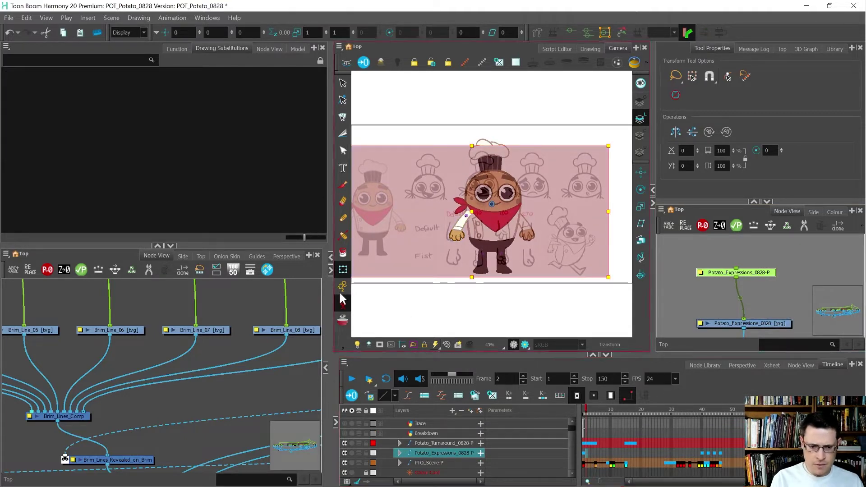
left_click(343, 291)
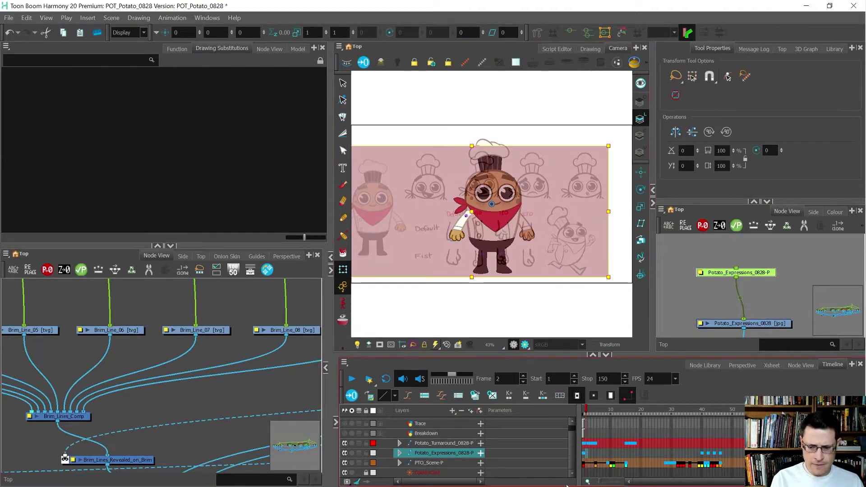
Copy the Potato_Expressions_0828 reference from frame 1 and paste it at frame 100
left_click(584, 453)
left_click_drag(656, 485, 747, 484)
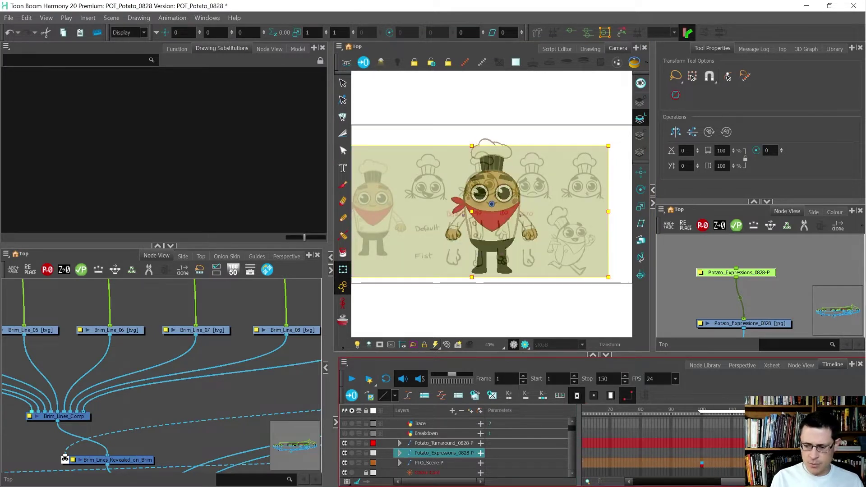
scroll(706, 459, "up", 2)
scroll(706, 459, "up", 2)
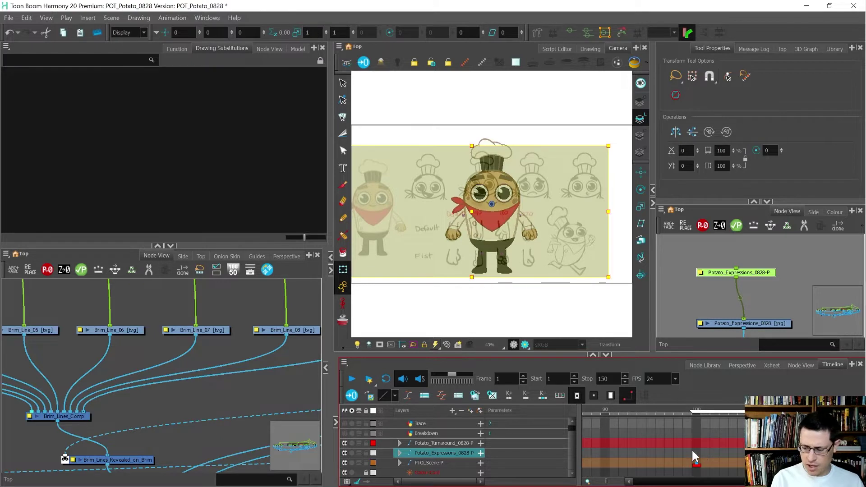
left_click(695, 453)
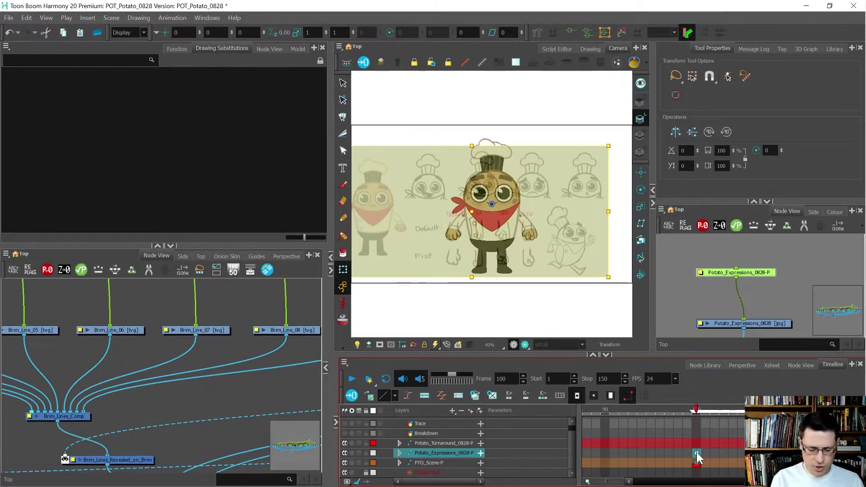
Extend the Potato_Expressions_0828 exposure to frame 200 with Overwrite and check the frames around 100
key("F5")
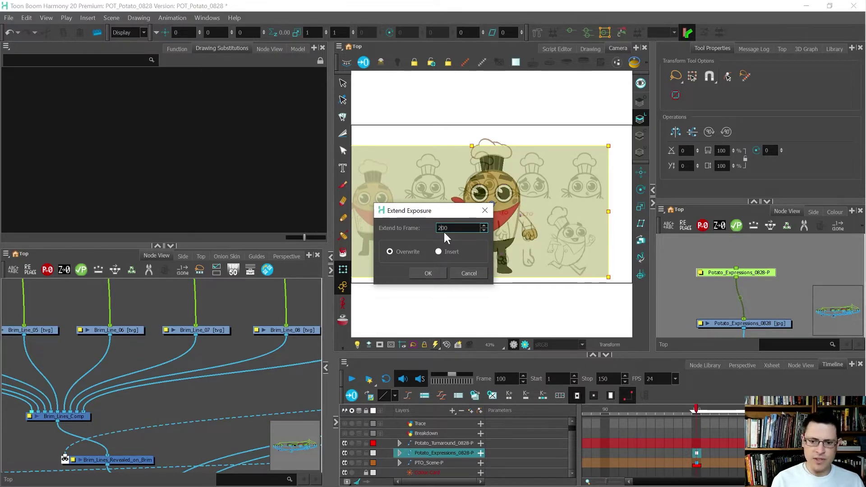
key("Return")
left_click_drag(715, 409, 686, 422)
left_click(696, 453)
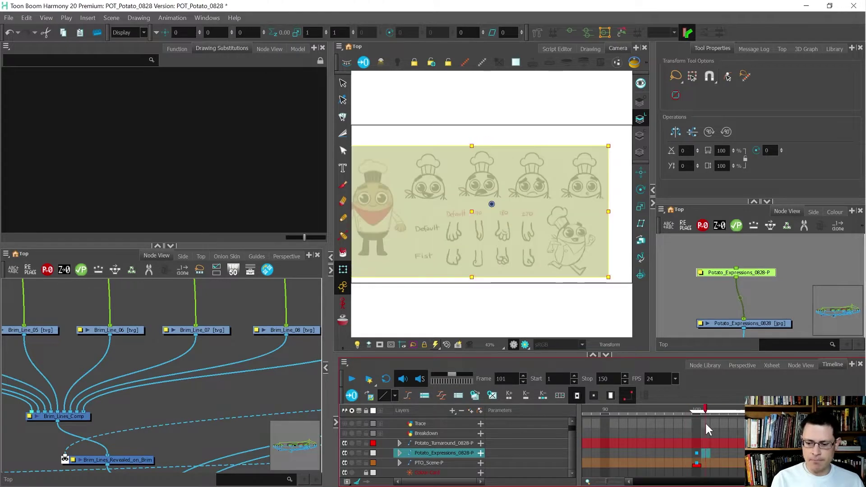
Extend the PTO_Scene-P exposure at frame 100 to frame 200 with Overwrite
left_click(696, 464)
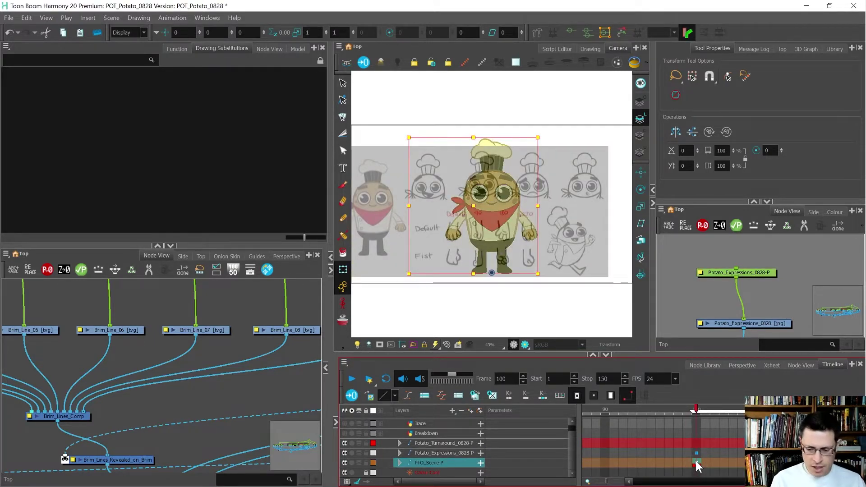
key("F5")
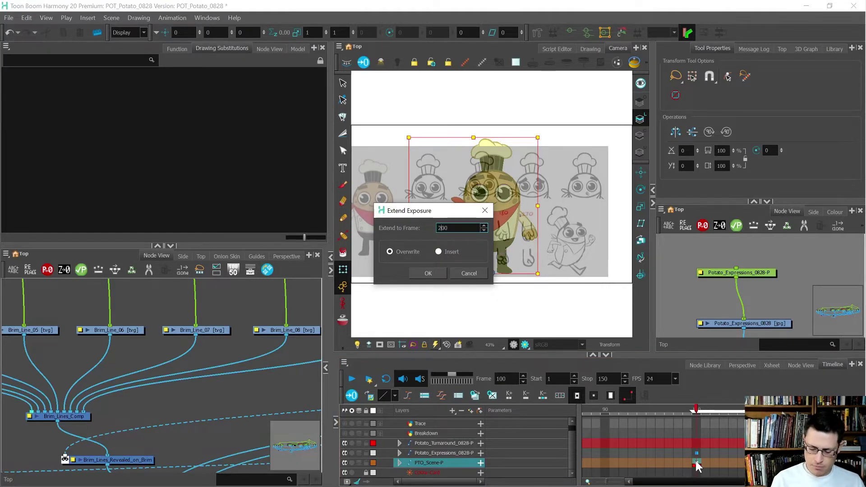
key("Return")
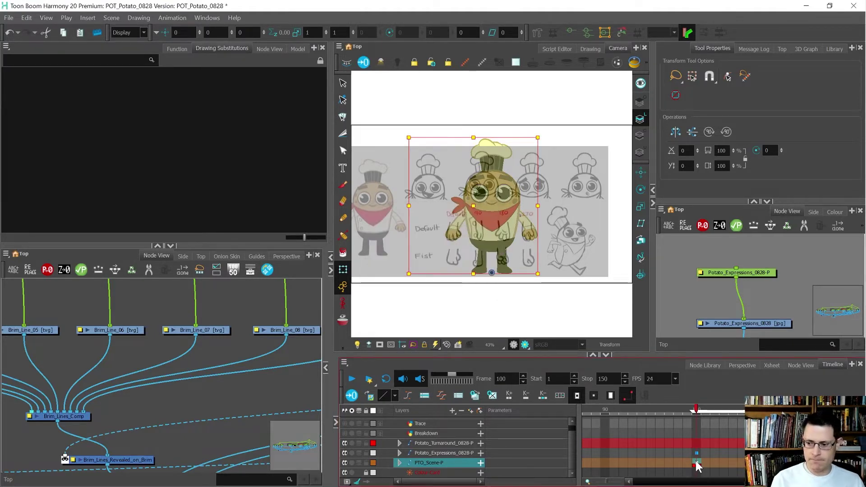
mouse_move(709, 410)
left_mouse_down()
mouse_move(739, 419)
mouse_move(685, 418)
mouse_move(736, 426)
mouse_move(682, 416)
mouse_move(697, 417)
left_mouse_up()
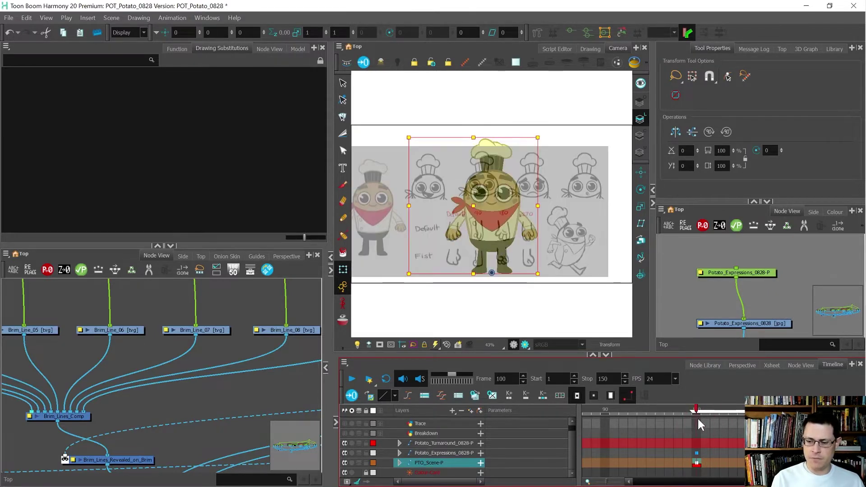
Check the opacity in the advanced layer properties of the Potato_Expressions_0828 drawing
left_click(757, 273)
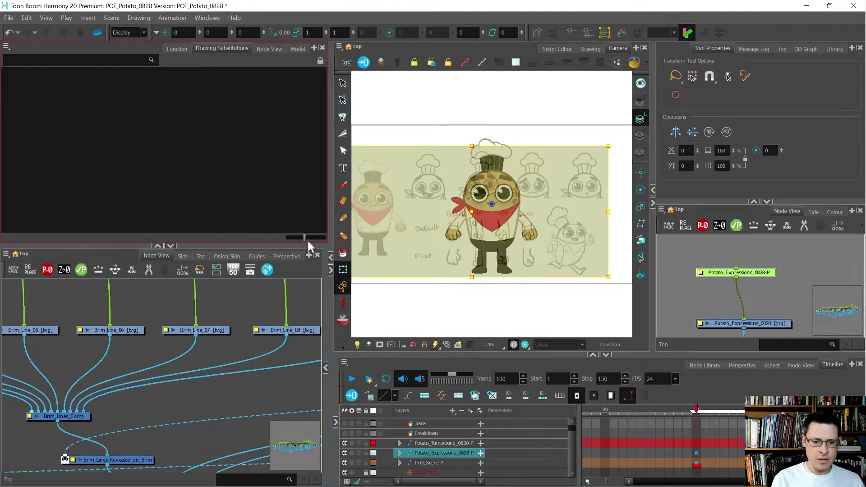
left_click_drag(312, 244, 290, 210)
key("o")
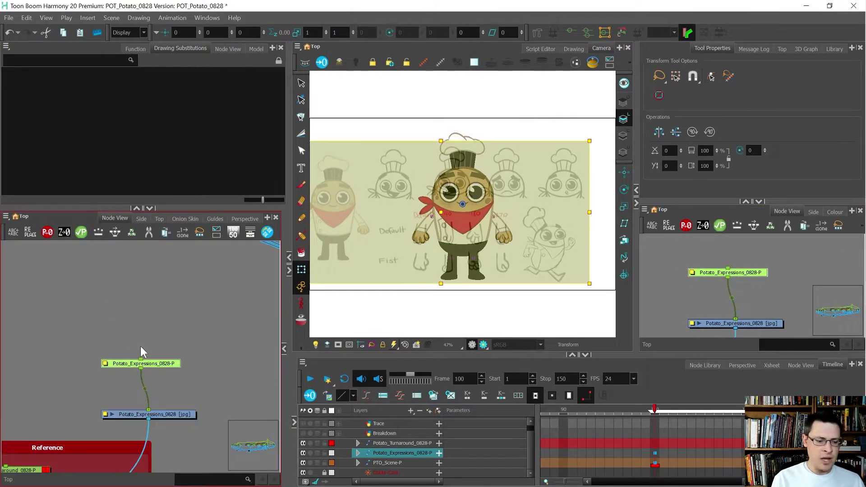
scroll(153, 311, "down", 3)
scroll(170, 388, "up", 7)
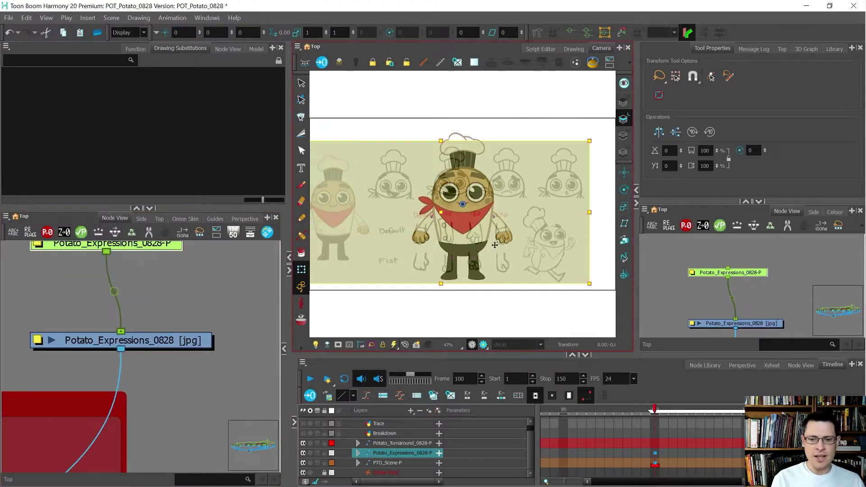
left_click(37, 341)
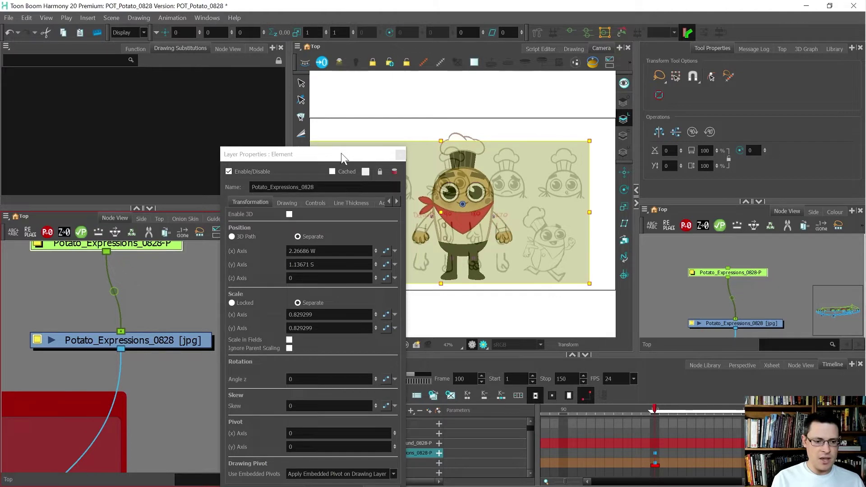
left_click_drag(340, 152, 253, 112)
left_click(290, 160)
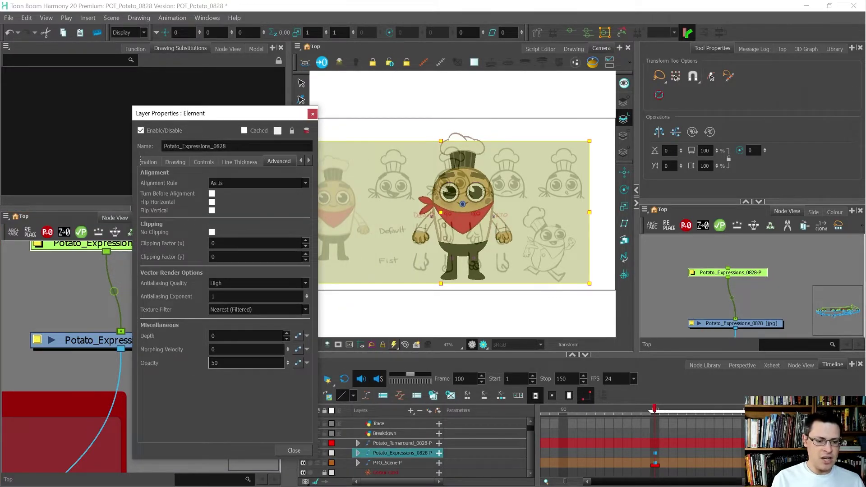
left_click(292, 451)
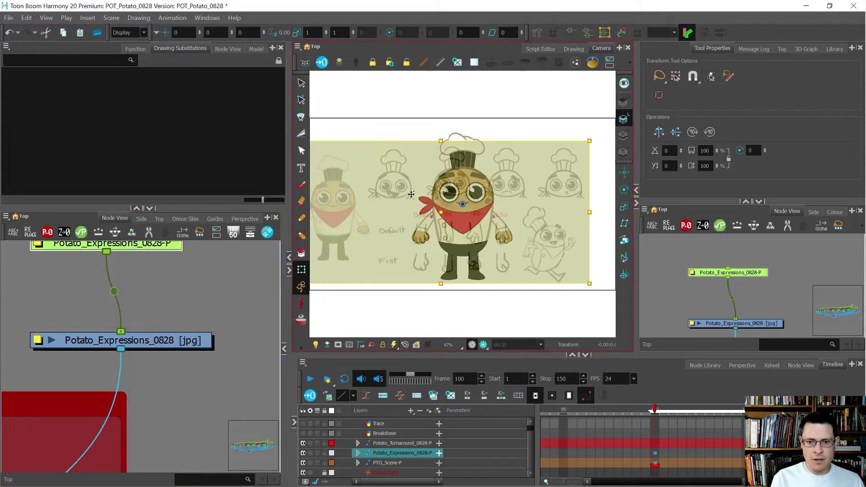
Move the expressions reference over the potato character and scale it to about 1.67 from a pivot at the bandana knot
left_click_drag(406, 194, 448, 190)
scroll(473, 206, "up", 5)
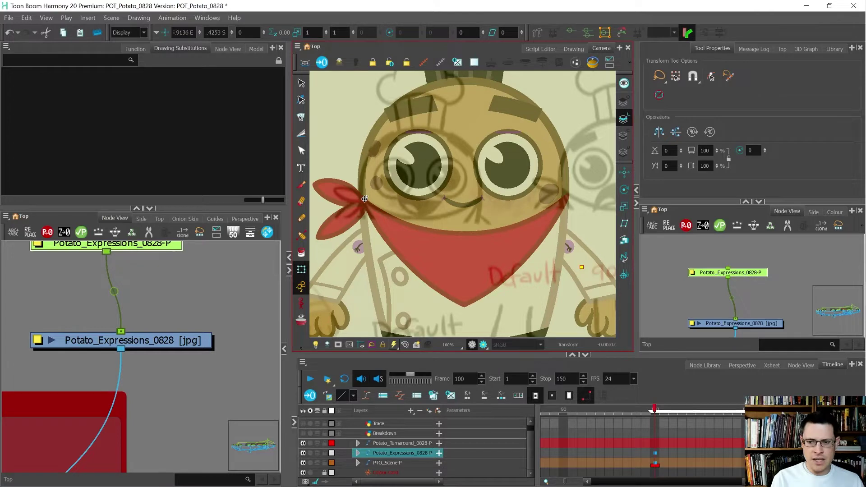
scroll(366, 194, "down", 5)
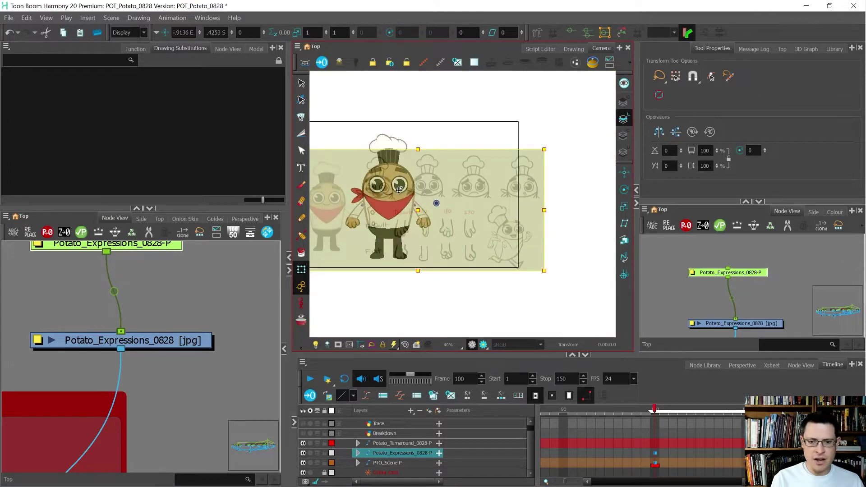
scroll(398, 190, "up", 2)
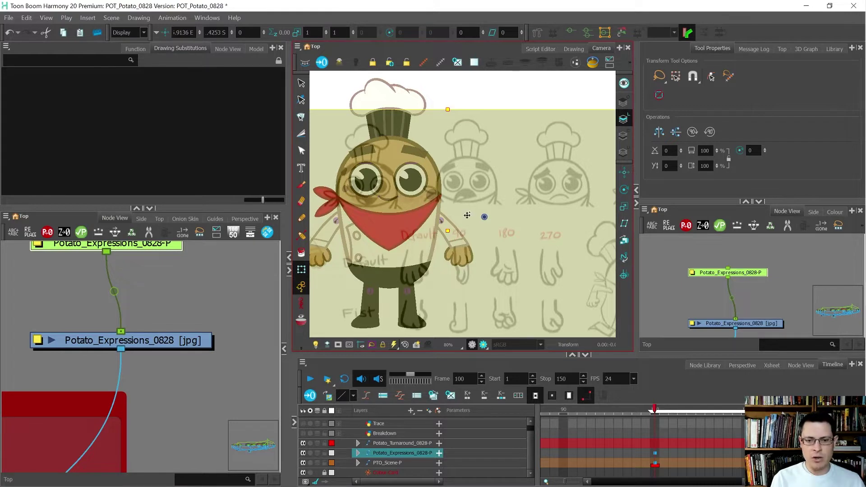
left_click(339, 200)
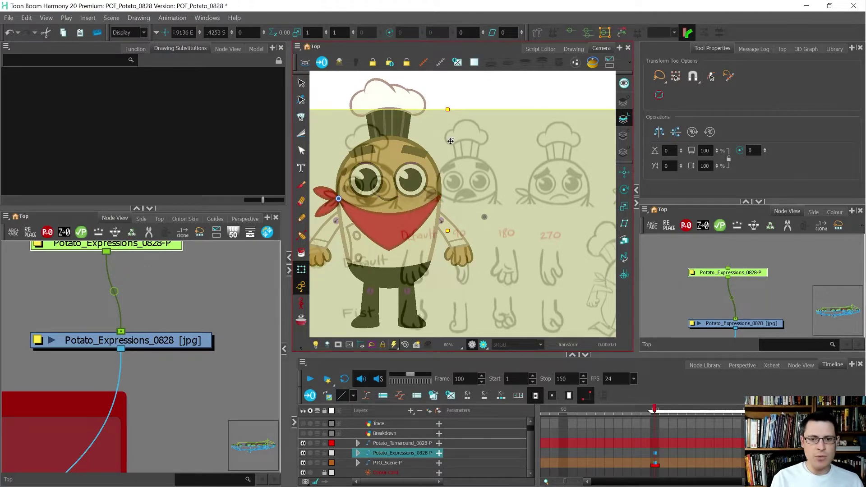
left_click_drag(450, 142, 529, 106)
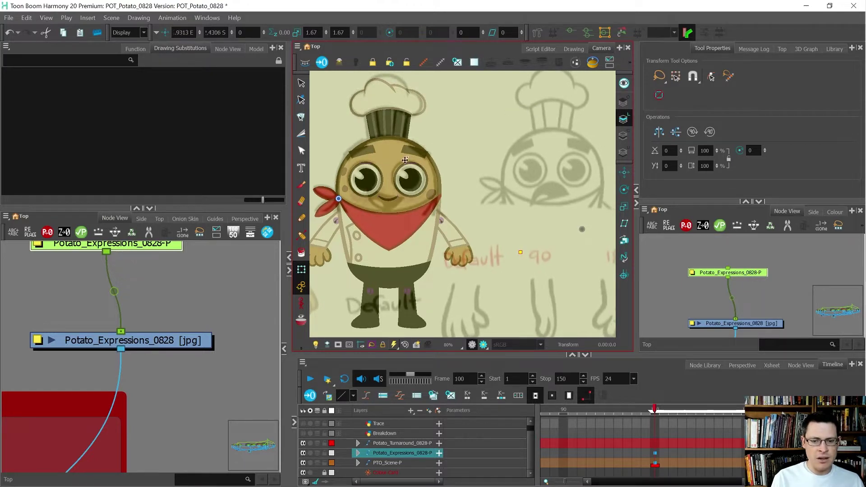
Fine-tune the first expression's alignment with the face, placing the pivot between the eyes and scaling the reference to 1.7
scroll(349, 173, "up", 2)
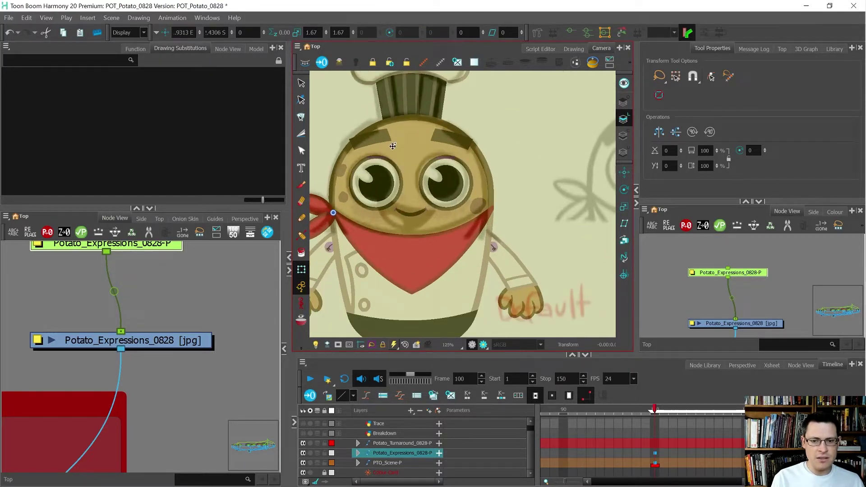
left_click_drag(396, 148, 397, 150)
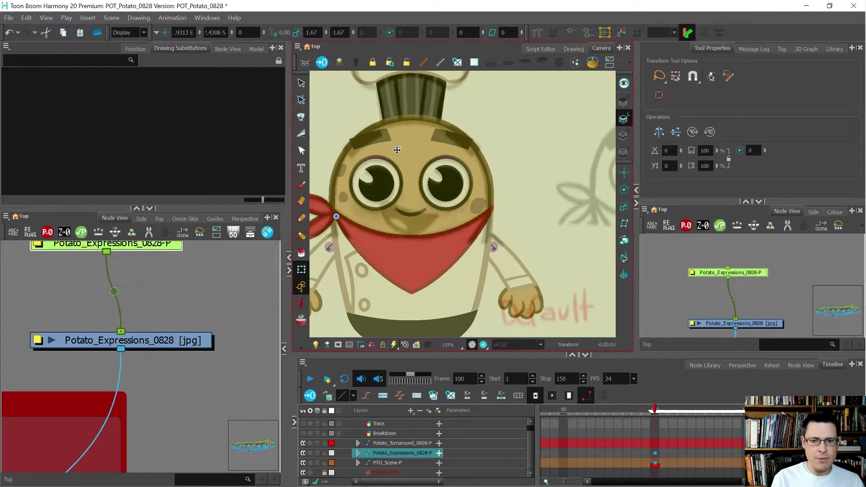
left_click_drag(334, 217, 403, 183)
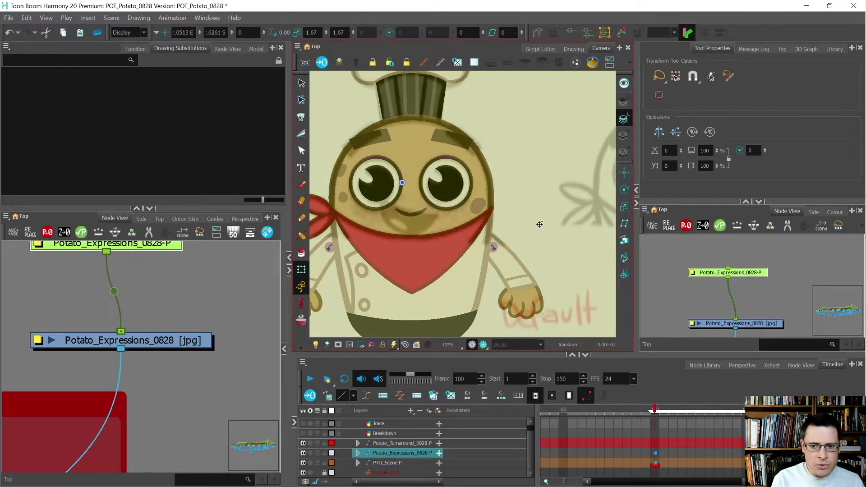
scroll(382, 188, "up", 1)
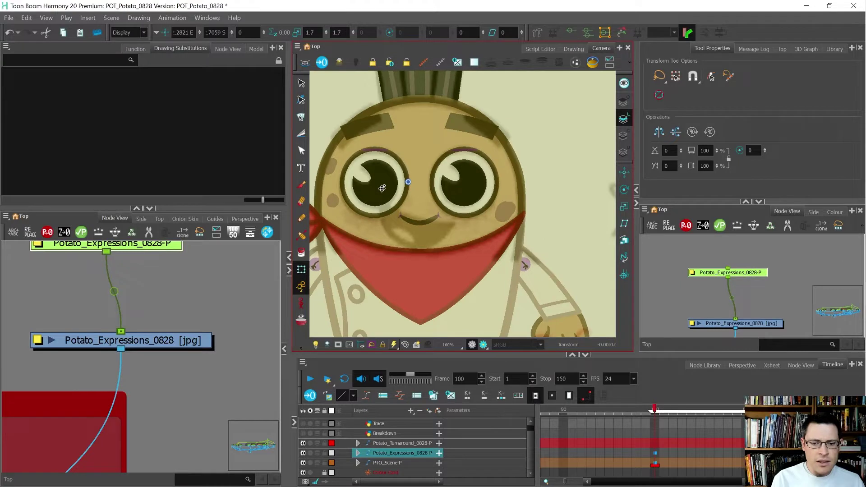
left_click_drag(382, 186, 382, 185)
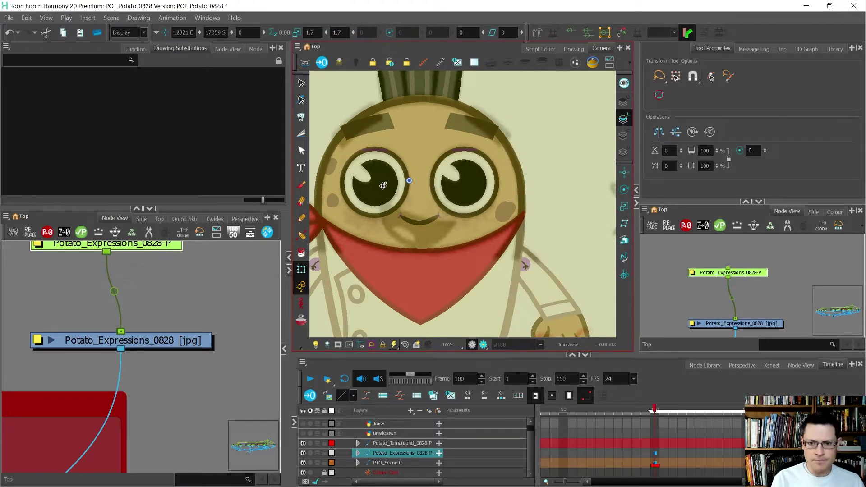
scroll(392, 154, "down", 2)
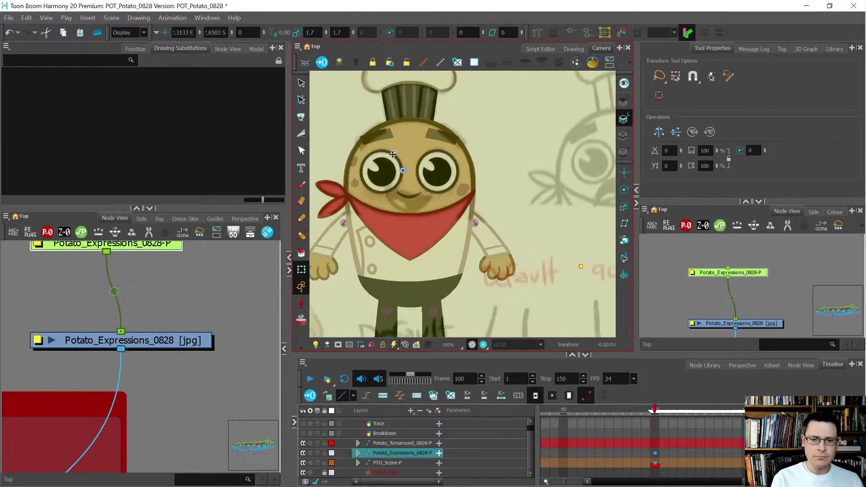
scroll(393, 154, "down", 1)
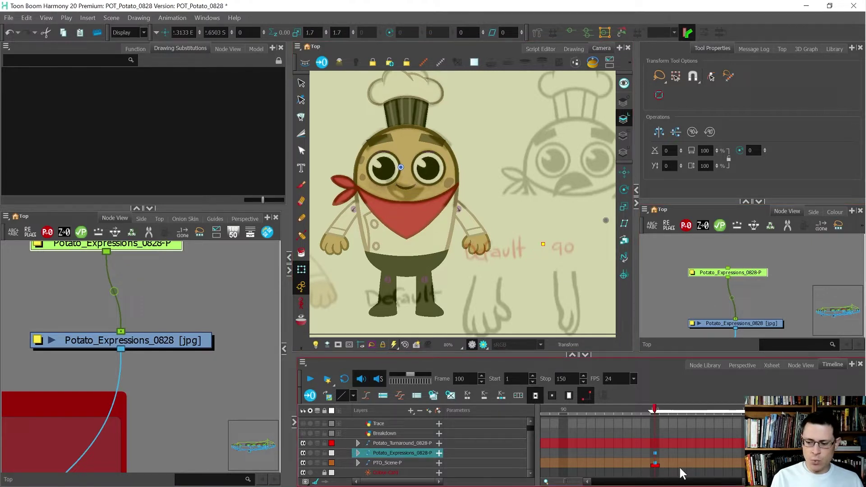
Switch to Windows Photo Viewer to review the front-view lip sync mouth chart, and return to Toon Boom Harmony
left_click(654, 459)
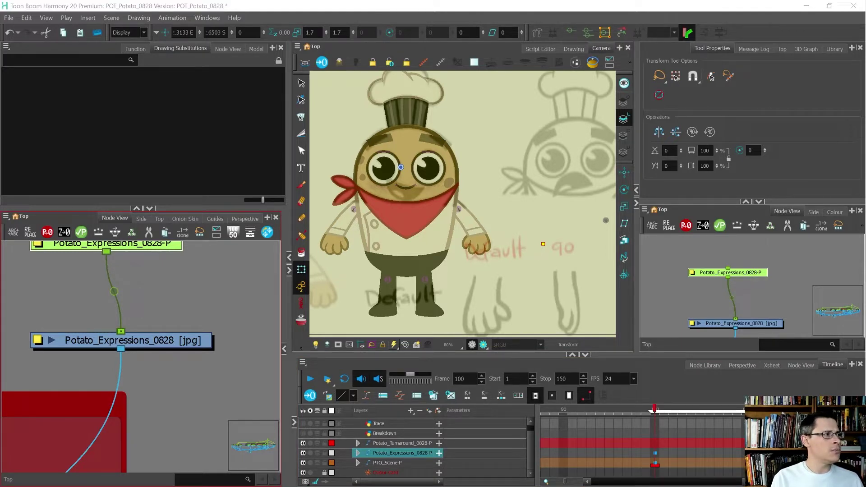
left_click_drag(0, 4, 66, 1)
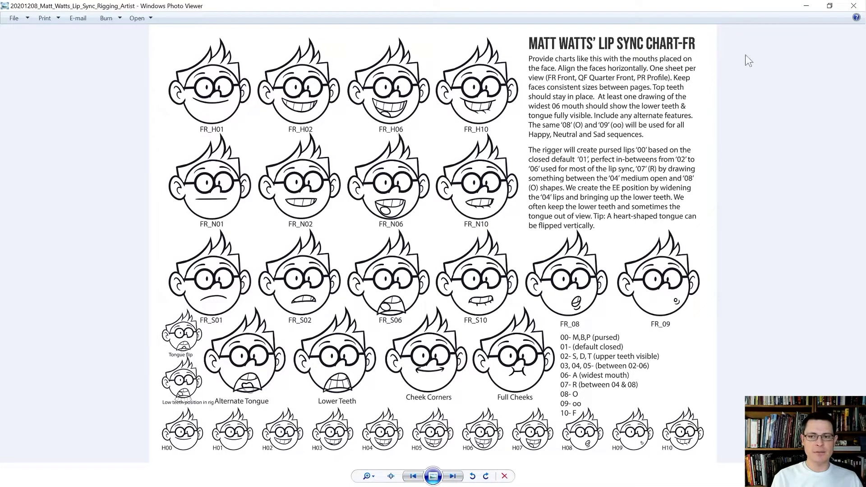
left_click(806, 5)
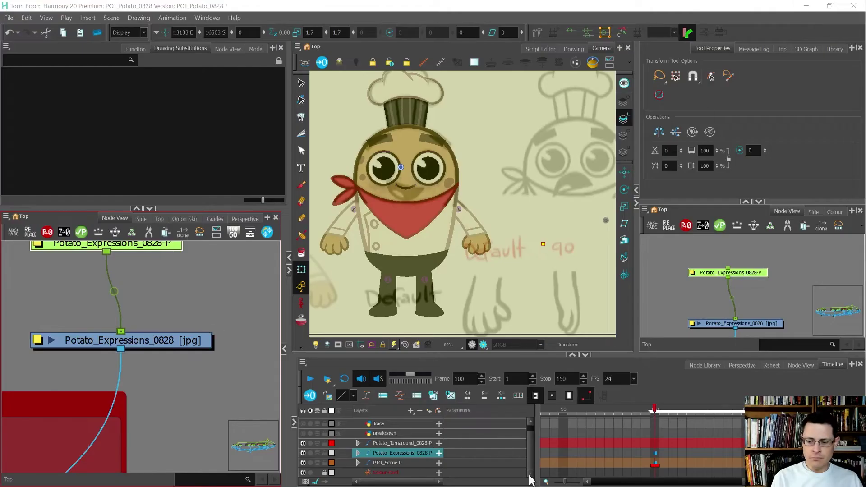
Move the Potato_Expressions_0828-P keyframe from frame 100 to 106, and add keyframes at frames 120 and 100
left_click(654, 451)
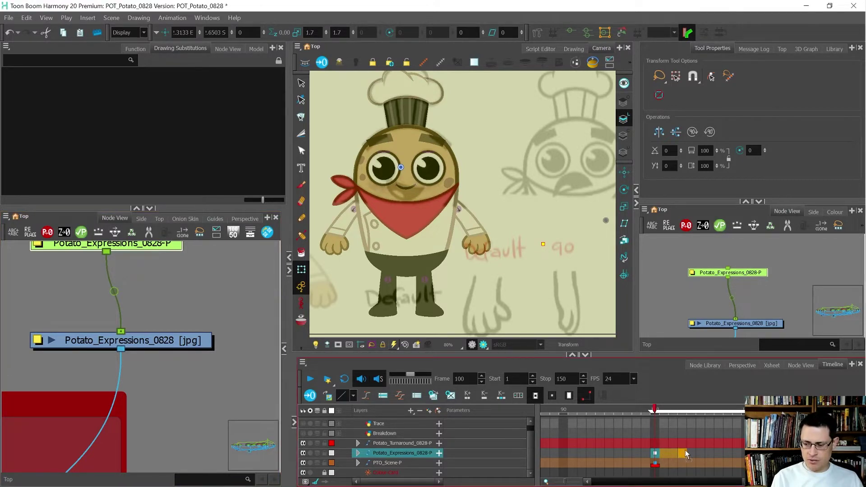
left_click_drag(692, 453, 708, 454)
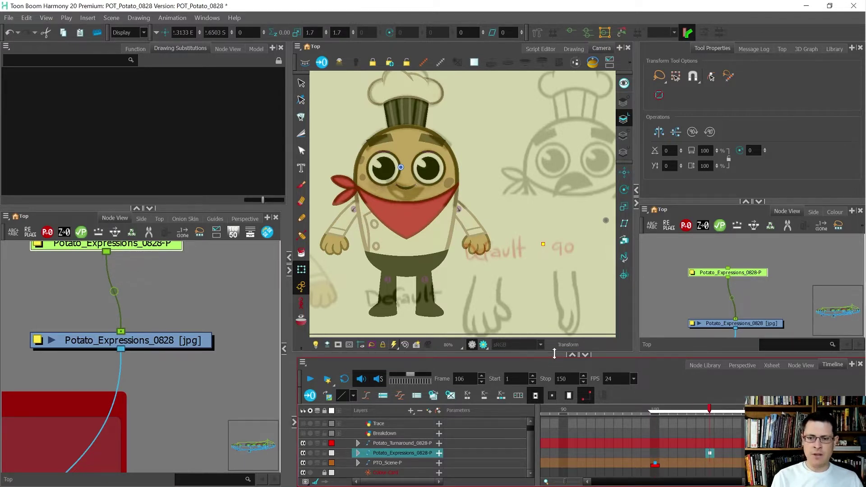
scroll(380, 221, "down", 1)
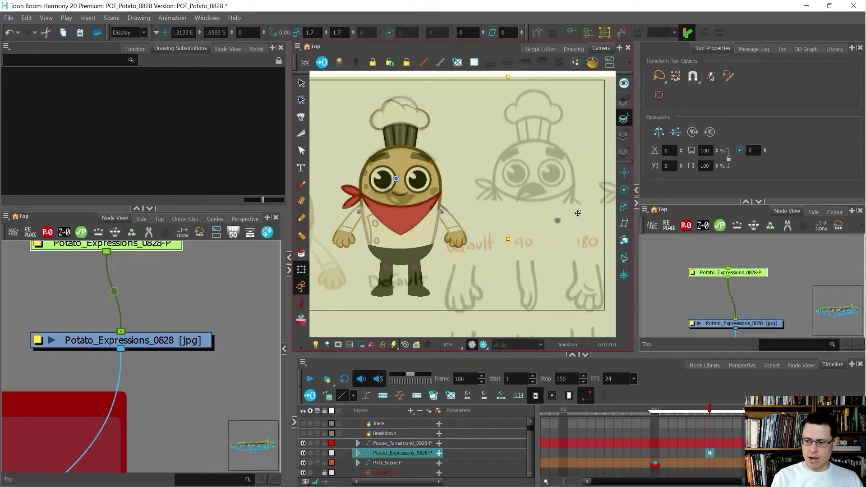
key("1")
key("1")
key("1")
key("2")
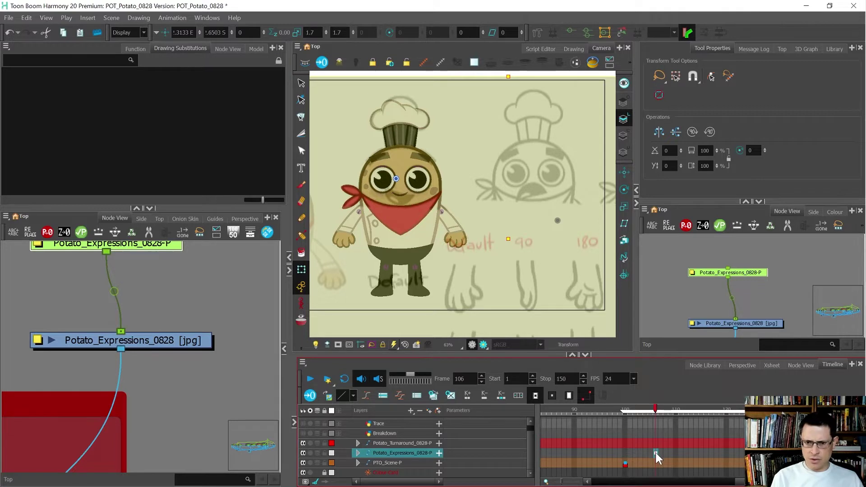
left_click(726, 453)
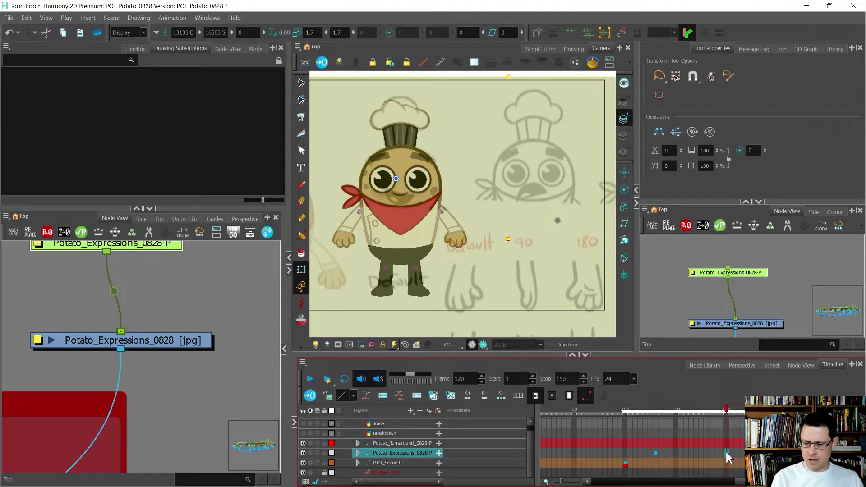
left_click(624, 452)
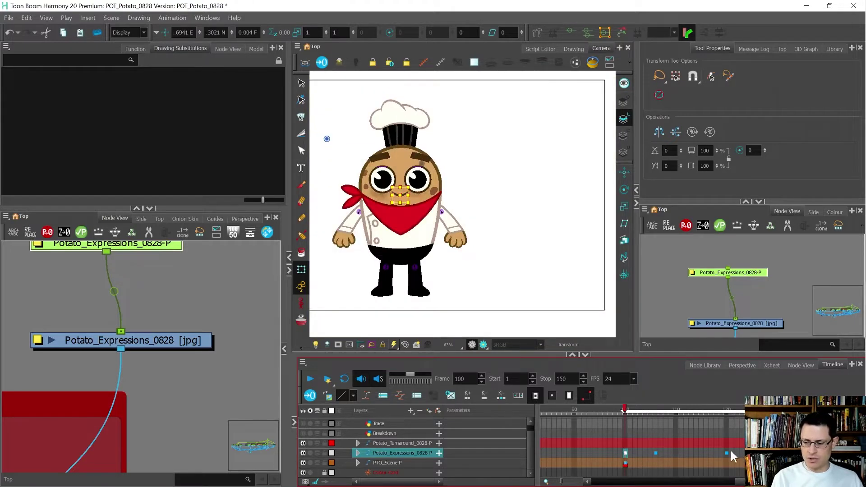
At frame 126, move the expressions reference so its second, open-mouthed face lines up with the potato's eyes and head
left_click(726, 452)
key("period")
key("period")
key("period")
key("period")
key("period")
key("period")
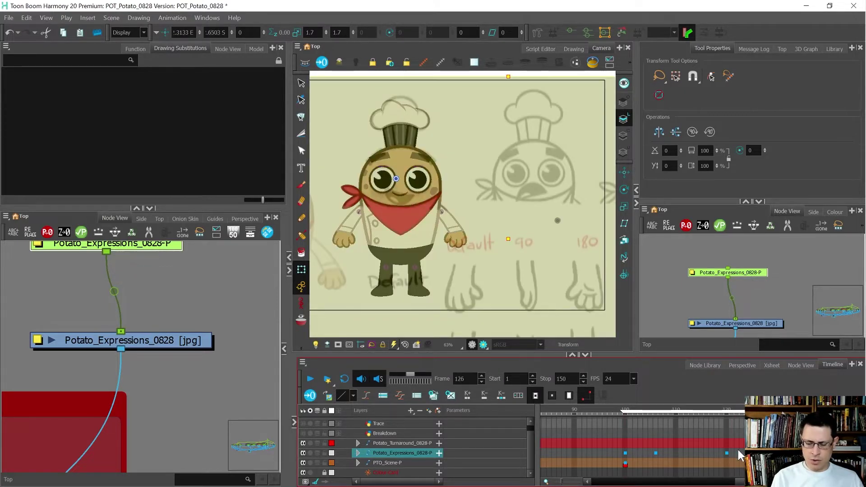
mouse_move(532, 208)
left_mouse_down()
mouse_move(356, 210)
mouse_move(401, 210)
left_mouse_up()
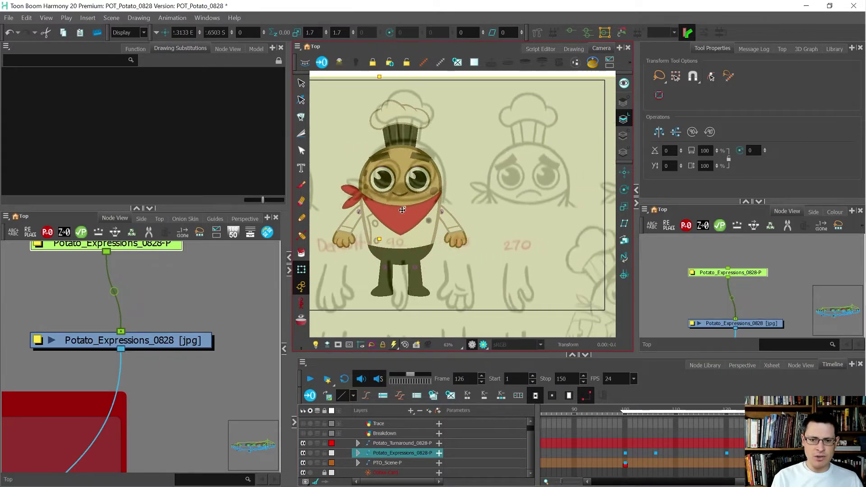
scroll(358, 177, "up", 3)
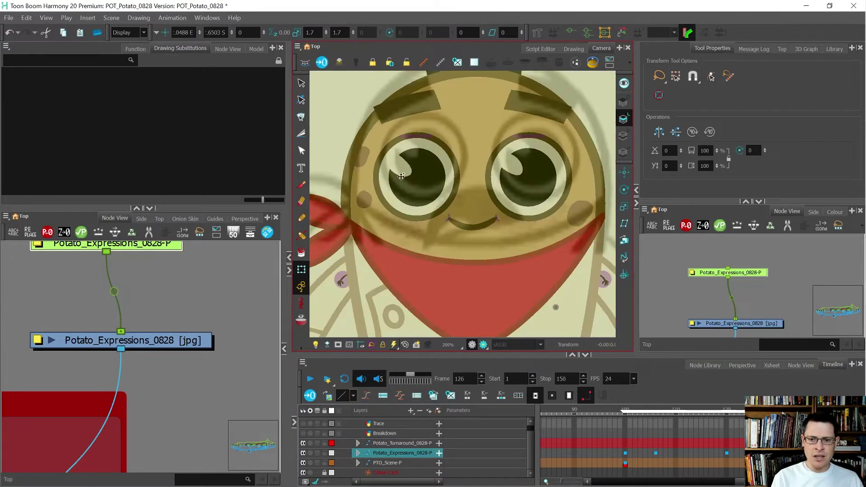
scroll(462, 166, "down", 2)
left_click_drag(461, 181, 459, 181)
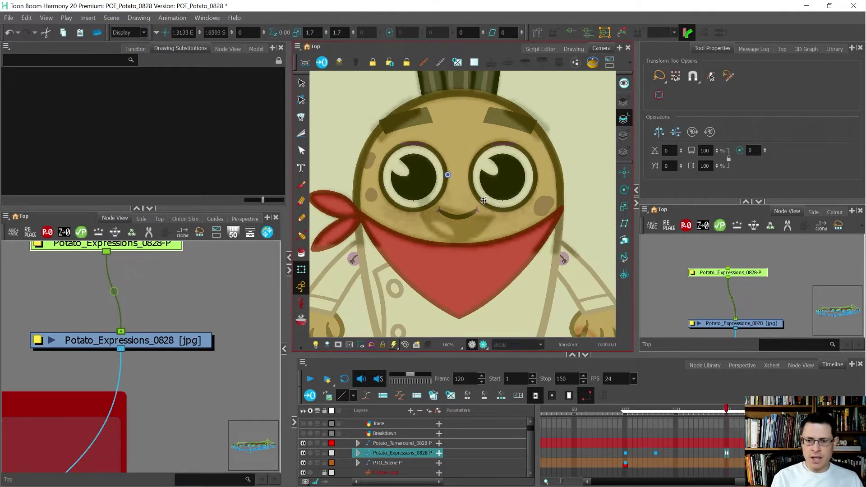
Flip between the expressions reference keyframes at frames 120 and 126 to compare how the first two faces line up
key(";")
key("'")
key(";")
key("'")
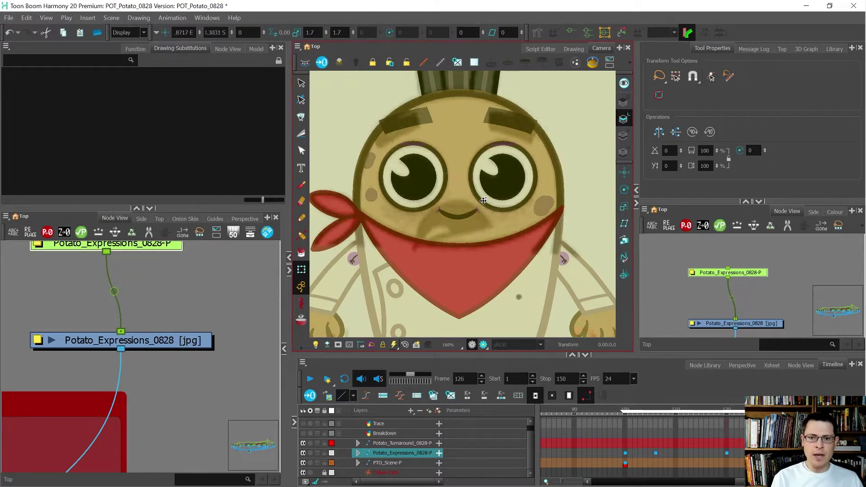
key(";")
key("'")
key(";")
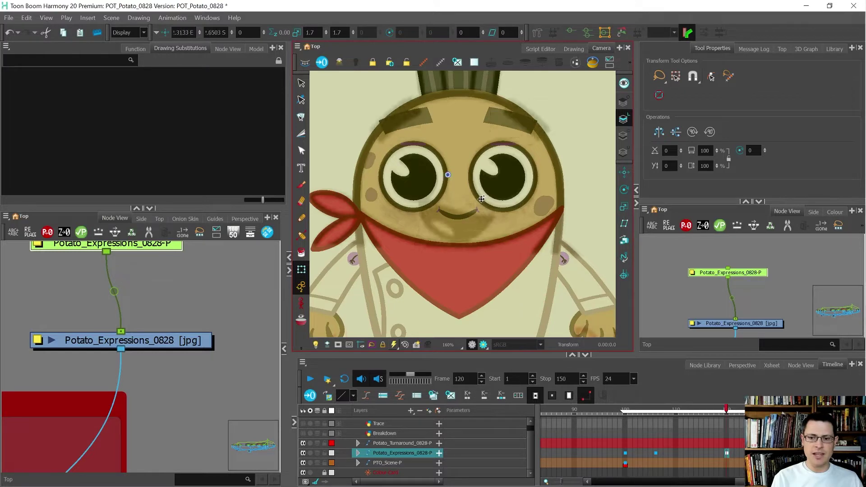
Copy the frame 126 keyframe to frame 121 and move the expressions reference so its third, sad face lines up with the potato's head
scroll(480, 198, "down", 4)
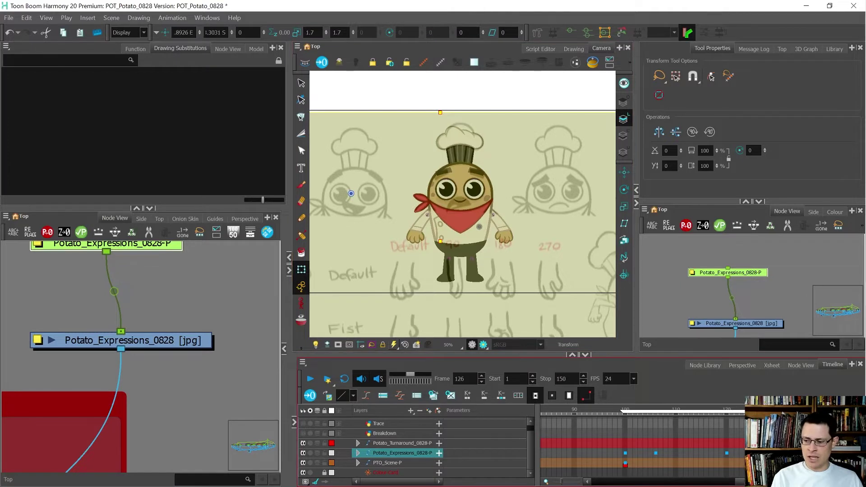
left_click(730, 452)
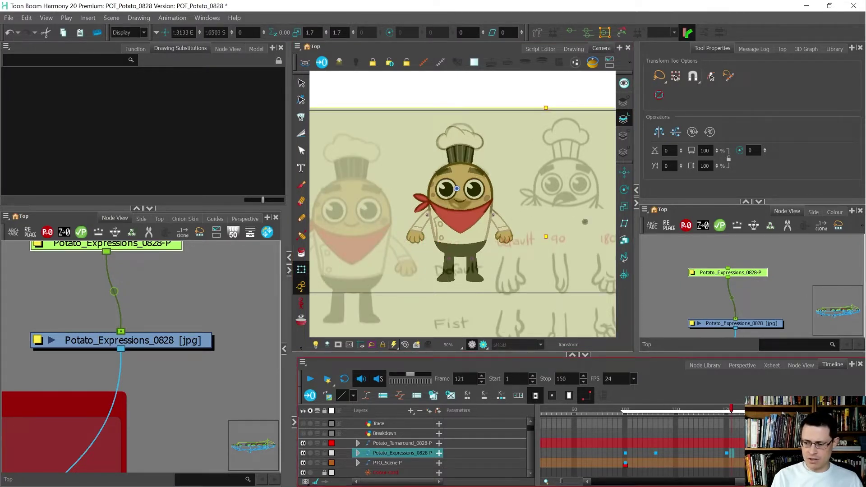
left_click(756, 452)
left_click(731, 453)
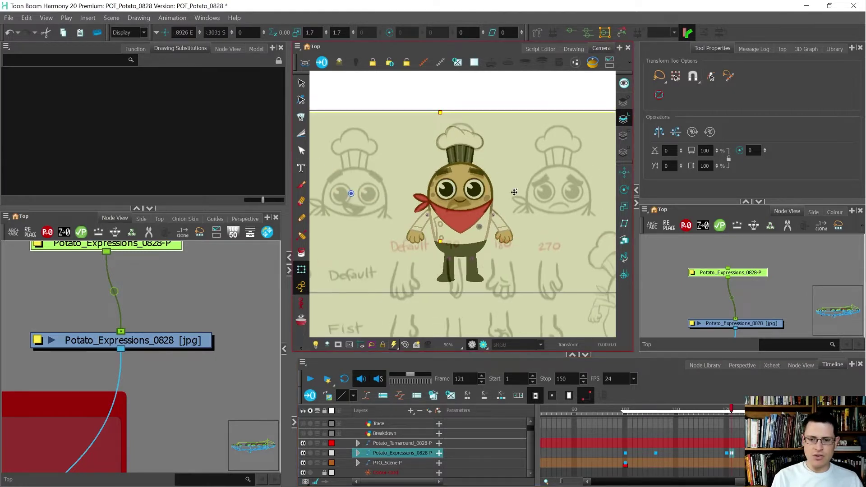
left_click_drag(558, 201, 460, 191)
scroll(460, 193, "up", 4)
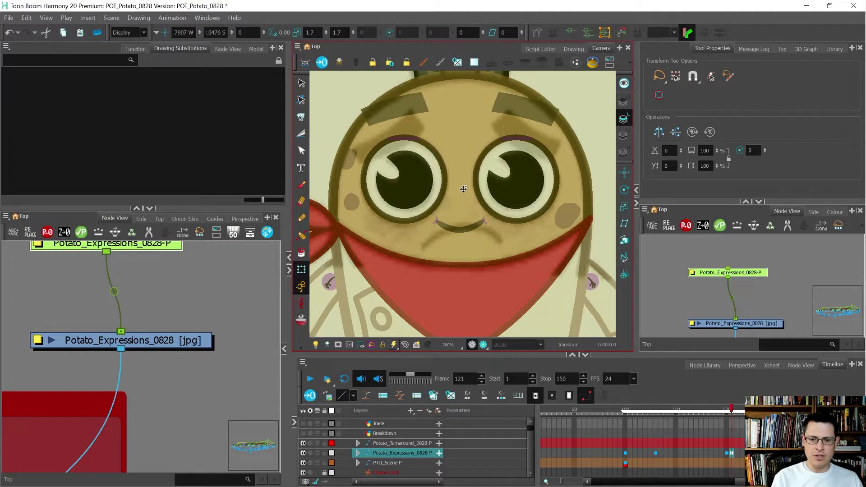
Fine-tune the sad face's alignment with the potato's eyes at frame 121, comparing it with the neighbouring keyframes
key("comma")
key("period")
key("comma")
key("period")
key("apostrophe")
key("semicolon")
key("apostrophe")
key("semicolon")
key("apostrophe")
key("semicolon")
key("apostrophe")
key("semicolon")
key("apostrophe")
key("semicolon")
key("apostrophe")
key("semicolon")
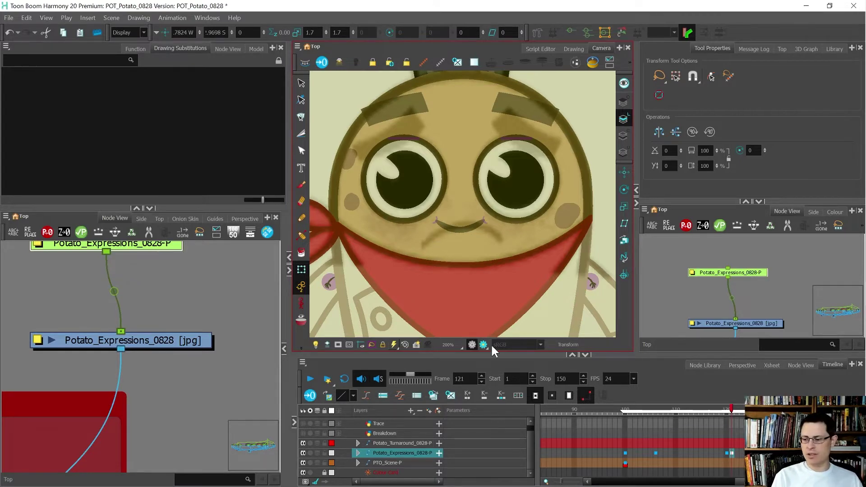
key("apostrophe")
key("semicolon")
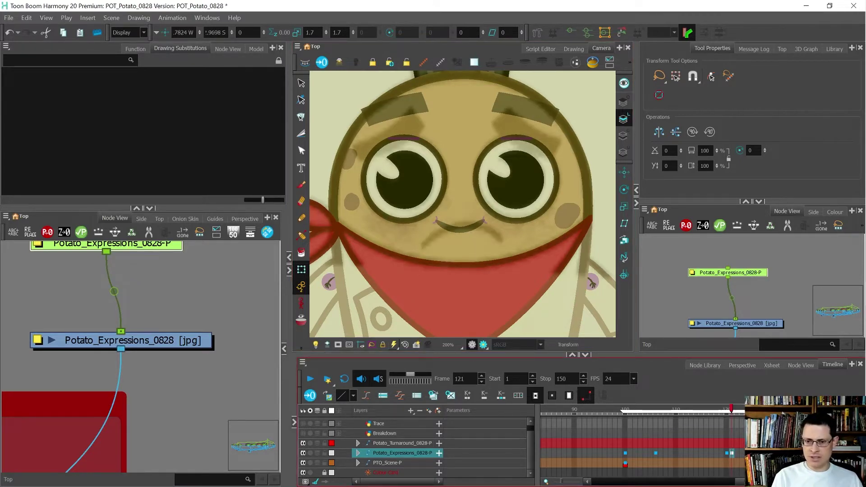
At frame 109, move the expressions reference so its fourth face, with the small round mouth, lines up with the potato's head
scroll(404, 198, "down", 5)
scroll(404, 198, "up", 1)
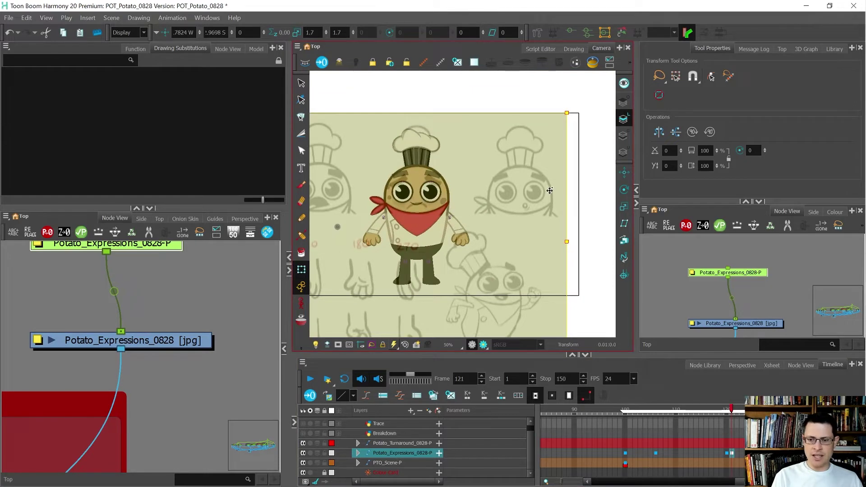
left_click(656, 411)
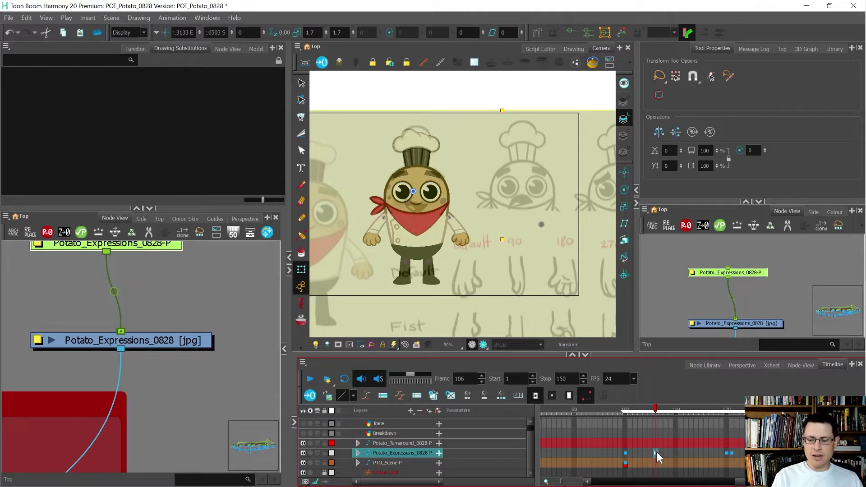
scroll(440, 213, "up", 2)
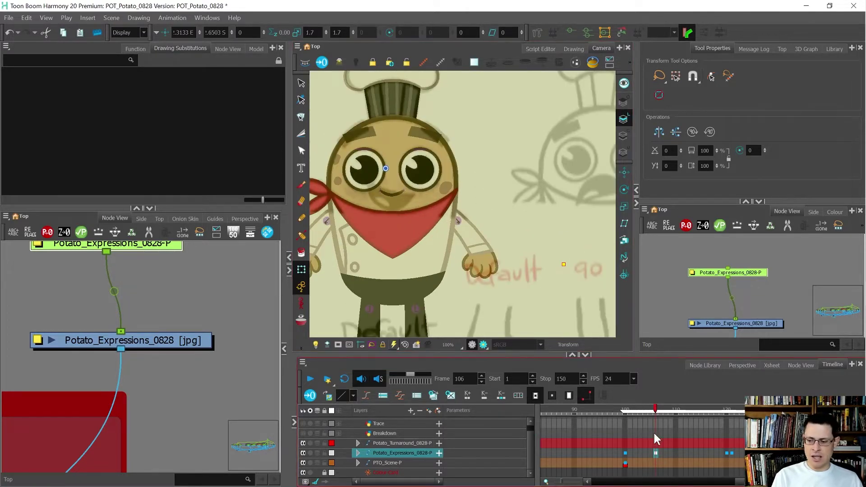
left_click(658, 453)
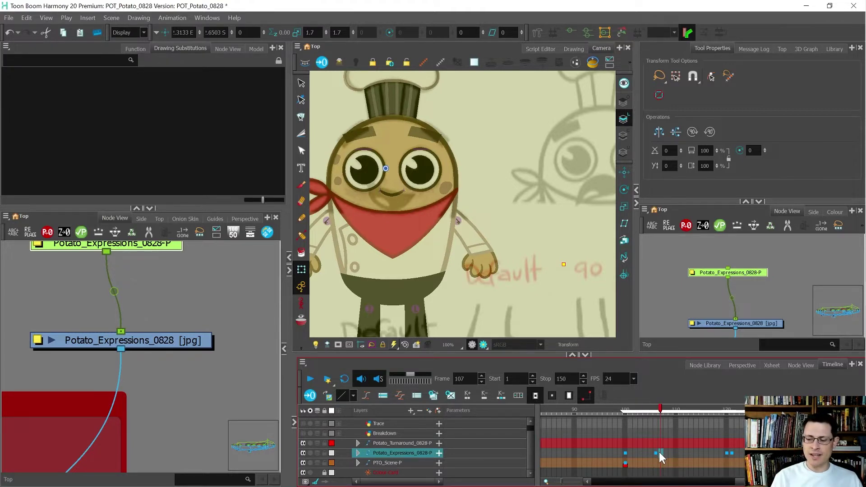
key("period")
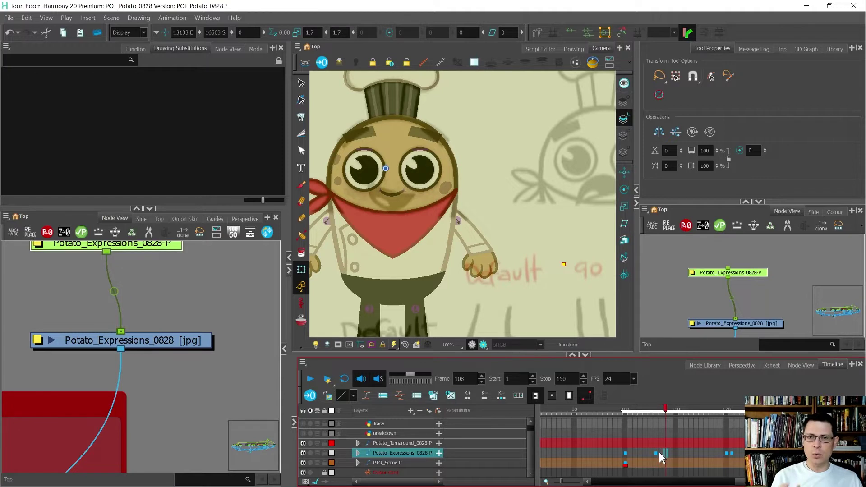
key("period")
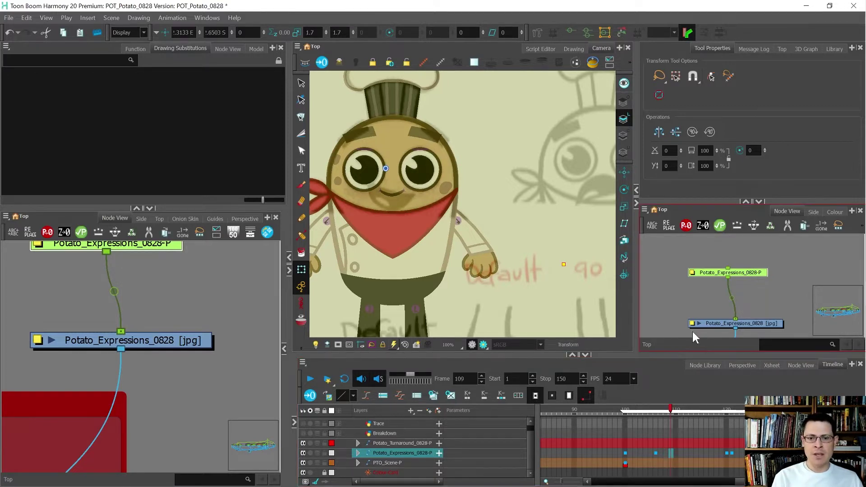
scroll(526, 275, "down", 4)
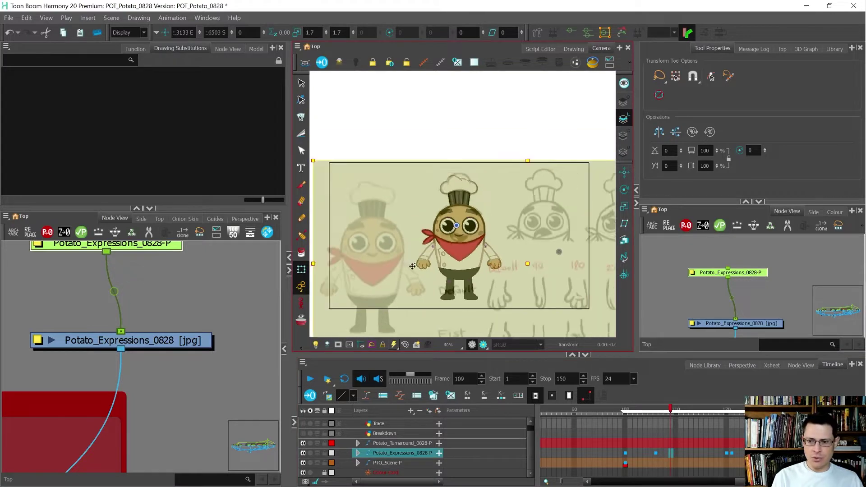
scroll(412, 266, "down", 2)
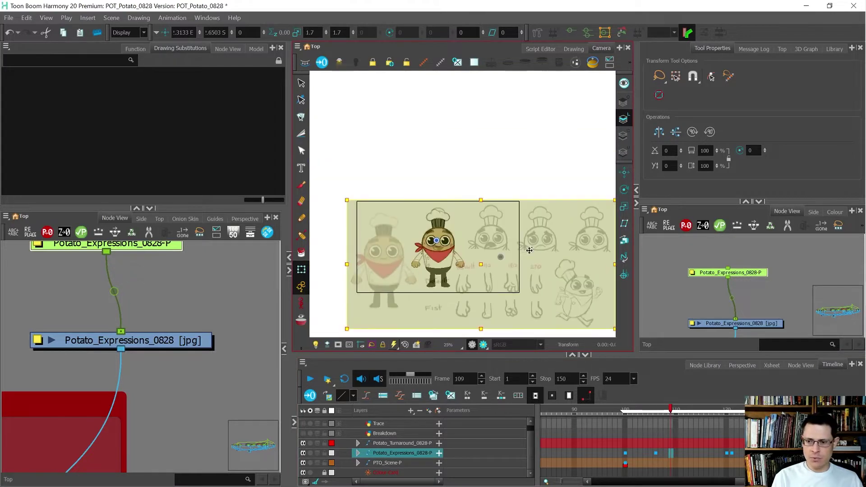
left_click_drag(571, 257, 432, 257)
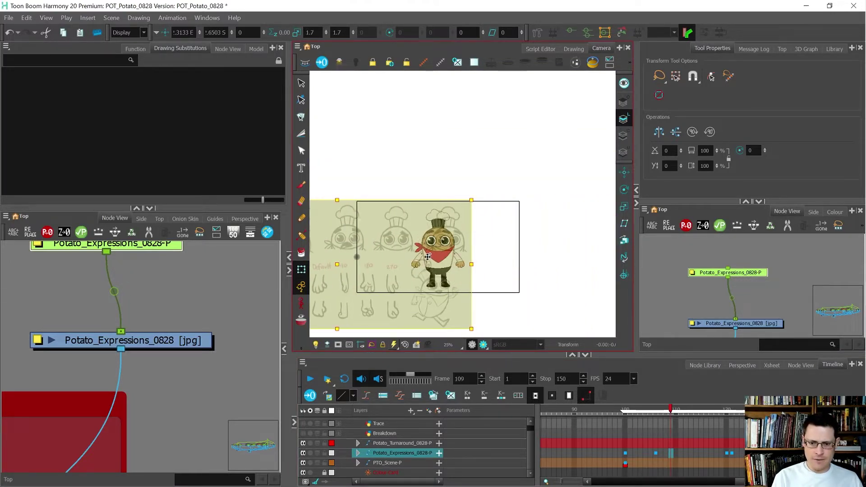
scroll(444, 247, "up", 5)
left_click_drag(487, 227, 436, 232)
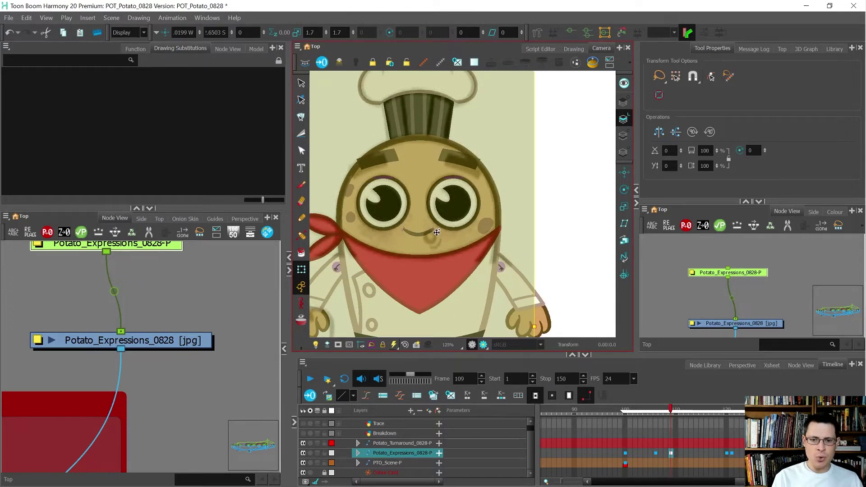
Fine-tune the fourth face's alignment with the potato's eyes at frame 109, comparing it with the frame 106 keyframe
key("semicolon")
scroll(430, 231, "up", 3)
key("apostrophe")
scroll(514, 288, "down", 2)
key("semicolon")
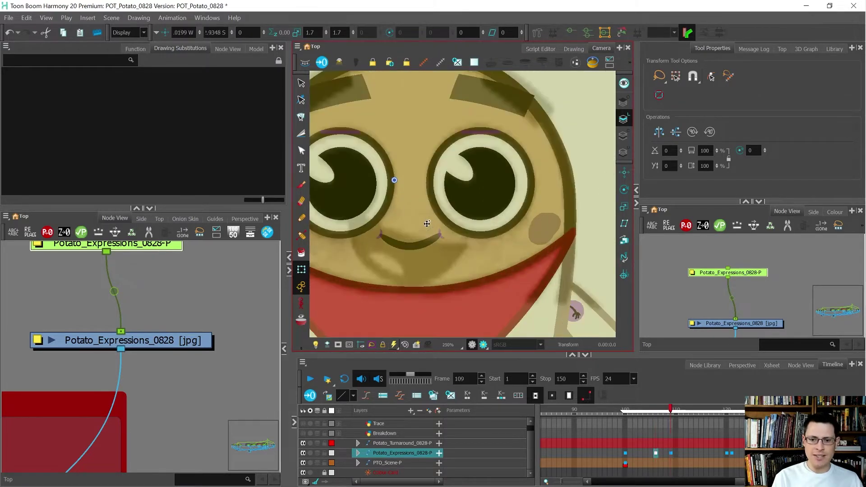
scroll(448, 256, "up", 2)
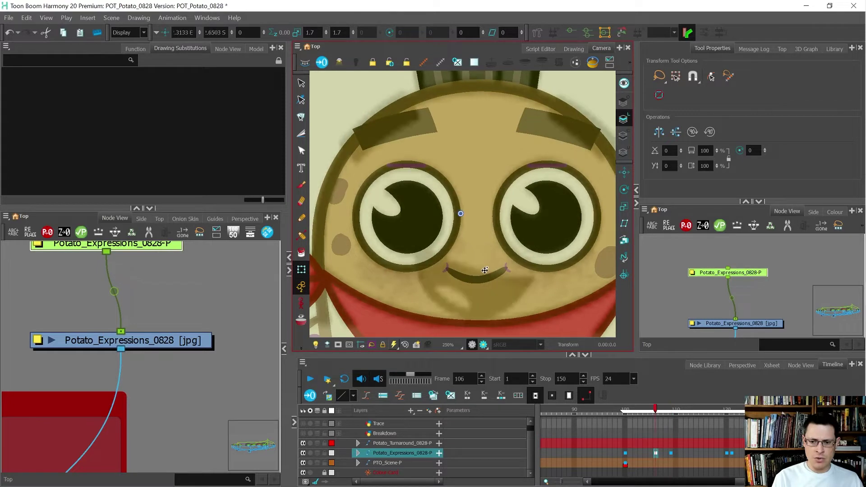
key("apostrophe")
key("semicolon")
key("apostrophe")
key("comma")
key("period")
key("comma")
key("period")
key("comma")
key("period")
Step through the Potato_Expressions_0828-P keyframes between frames 106 and 126 to review the alignment of the expression faces
scroll(414, 249, "down", 4)
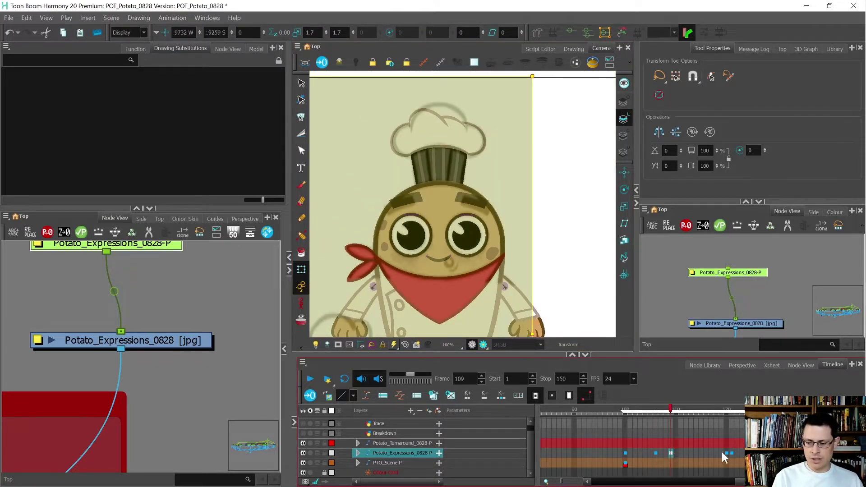
key("apostrophe")
key("apostrophe")
key("apostrophe")
key("apostrophe")
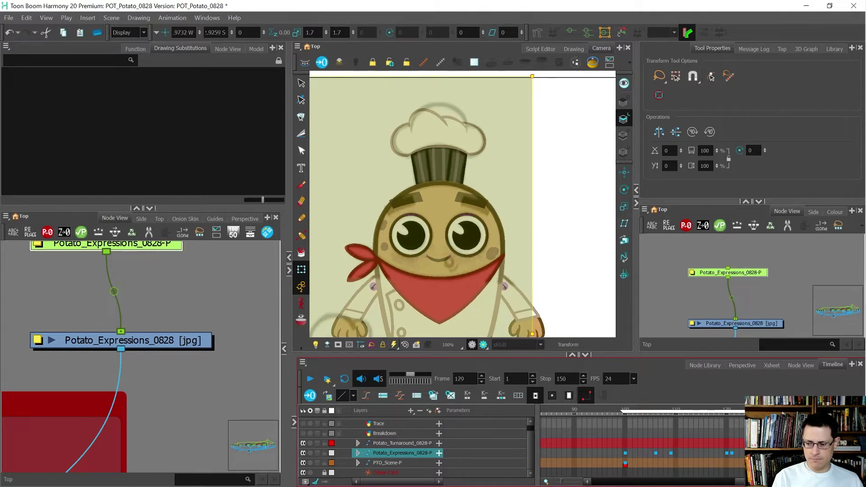
key("semicolon")
key("apostrophe")
key("semicolon")
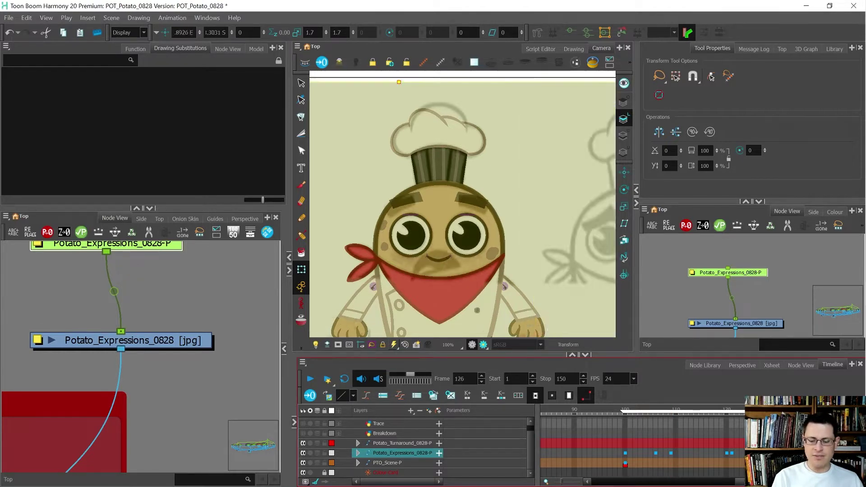
key("apostrophe")
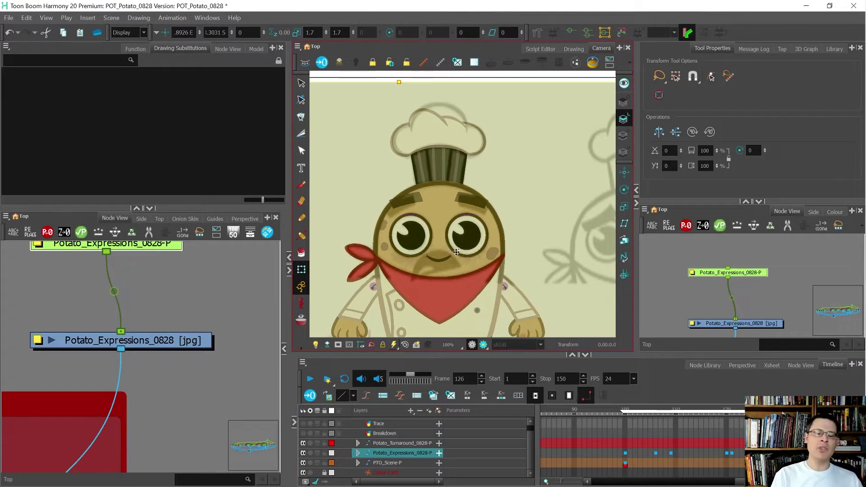
key("semicolon")
key("semicolon")
key("semicolon")
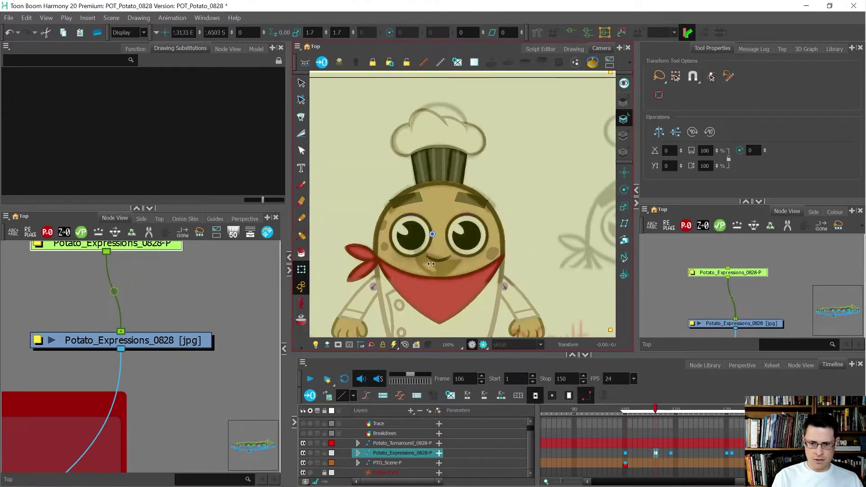
Lock the Potato_Expressions_0828 drawing and check that the rig parts beneath it can be selected
left_click(220, 303)
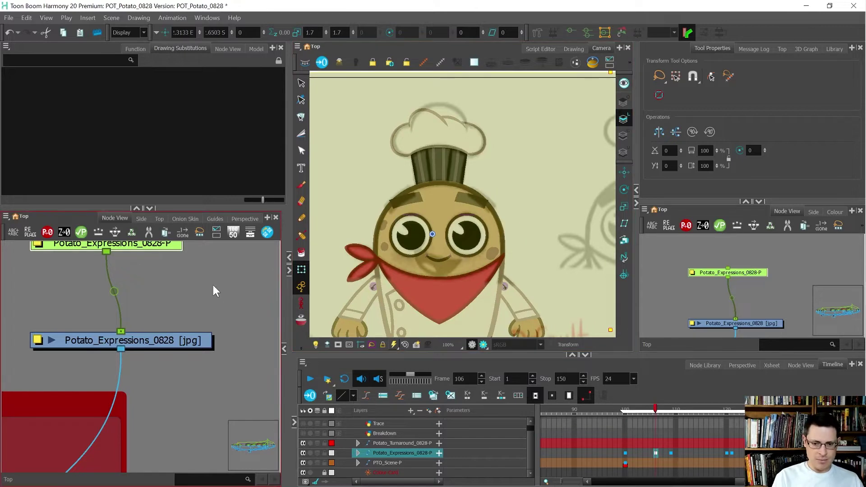
left_click(505, 255)
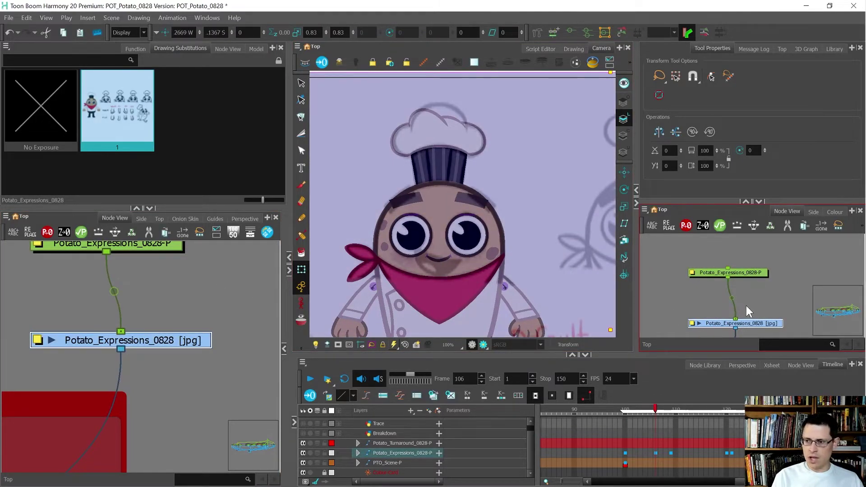
left_click(374, 63)
left_click(351, 275)
left_click(423, 245)
left_click(444, 228)
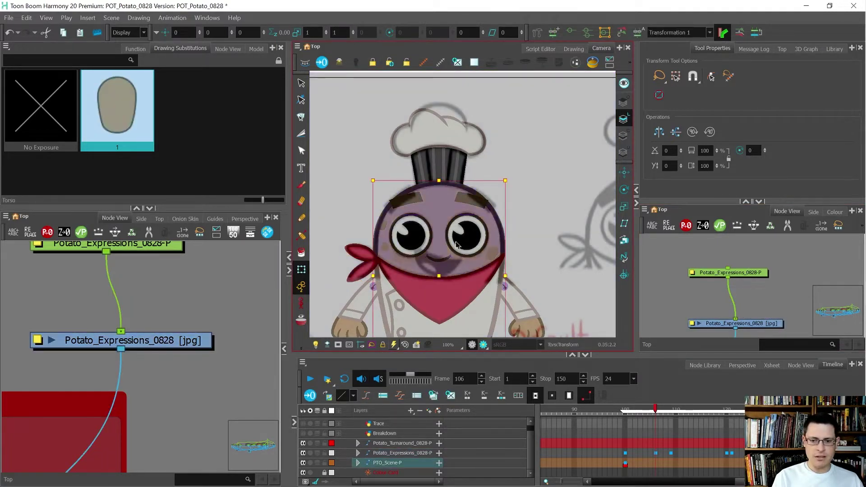
left_click(356, 206)
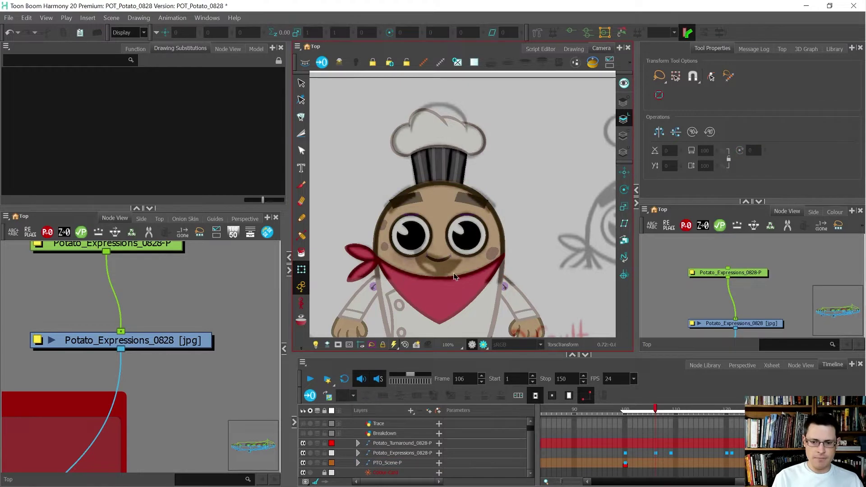
Select the potato's mouth drawing and locate its node inside the Mouth group and its layer in the timeline
scroll(454, 277, "up", 2)
left_click(436, 255)
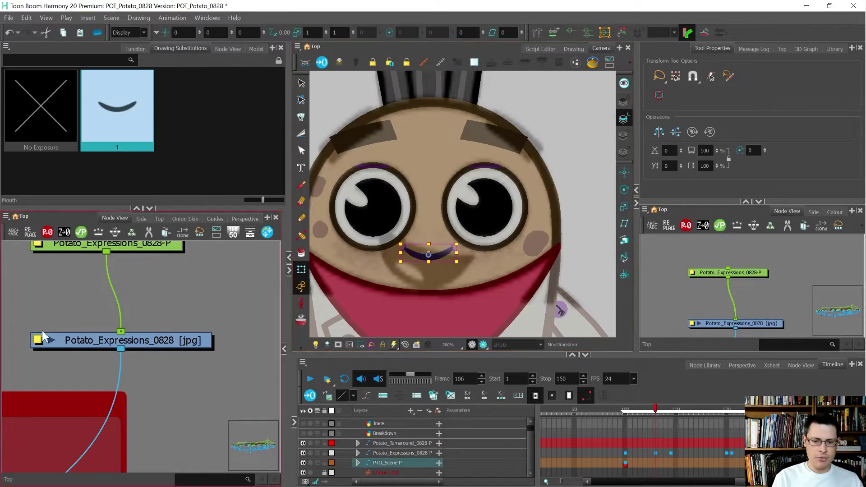
key("o")
scroll(82, 334, "down", 3)
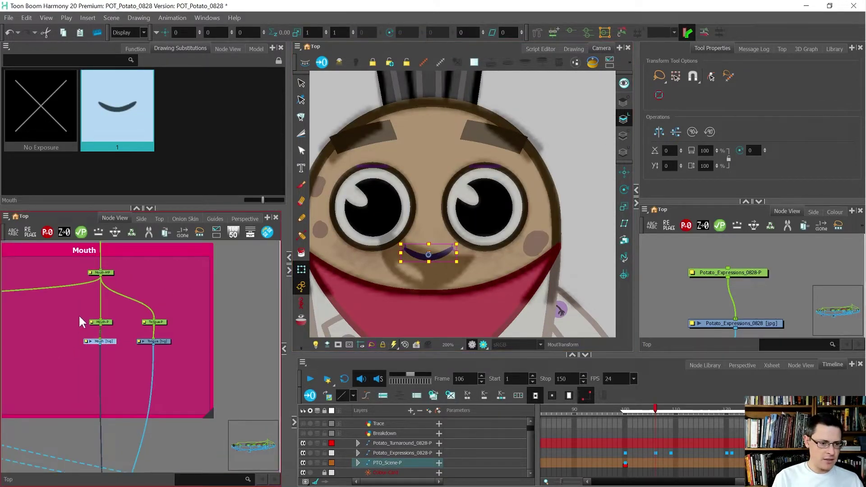
scroll(80, 321, "up", 2)
left_click_drag(72, 345, 122, 384)
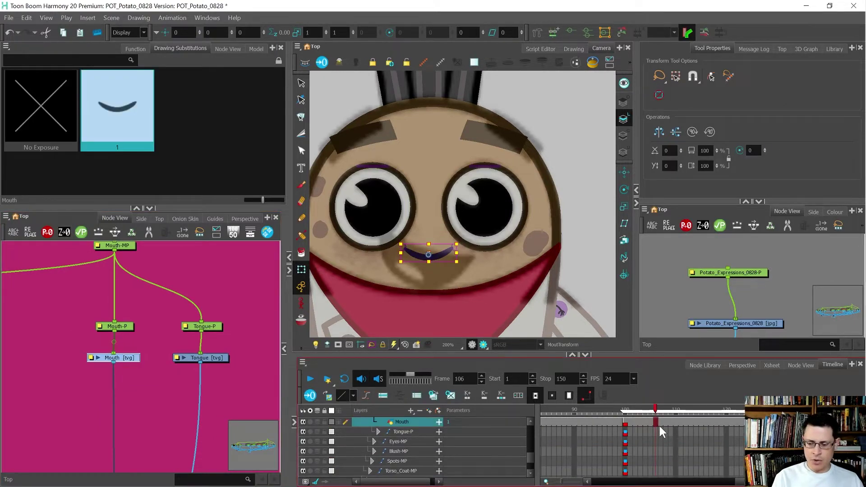
Rename the mouth drawing at frame 100 on the Mouth layer as FR_H00
scroll(659, 436, "up", 3)
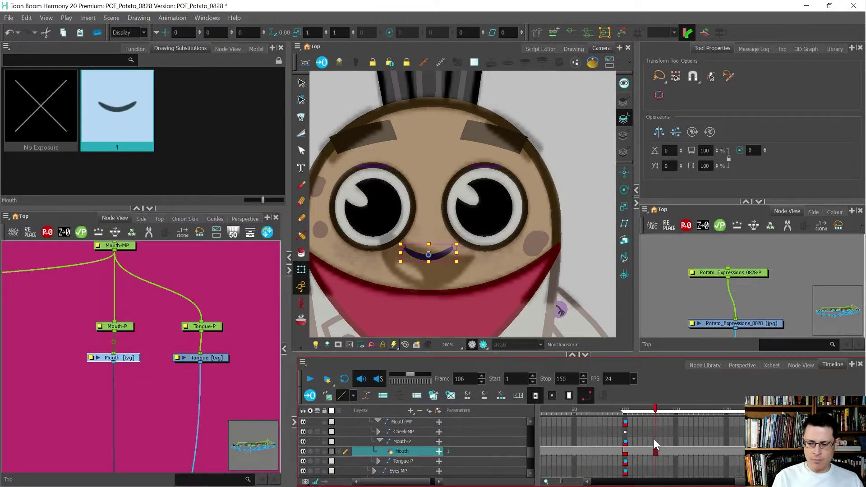
left_click(626, 453)
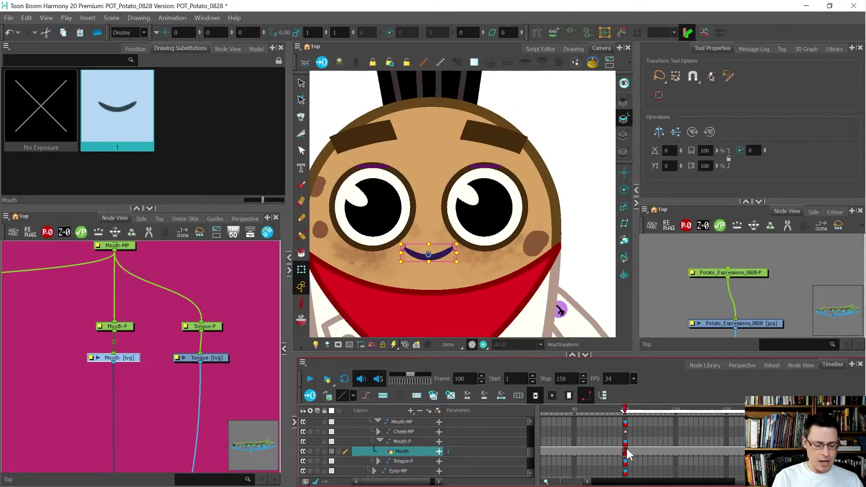
key("ctrl+d")
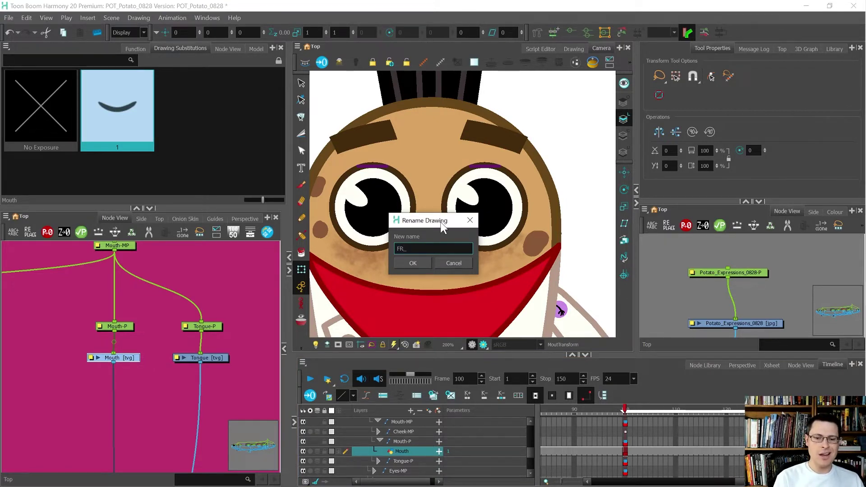
type("FR_H00")
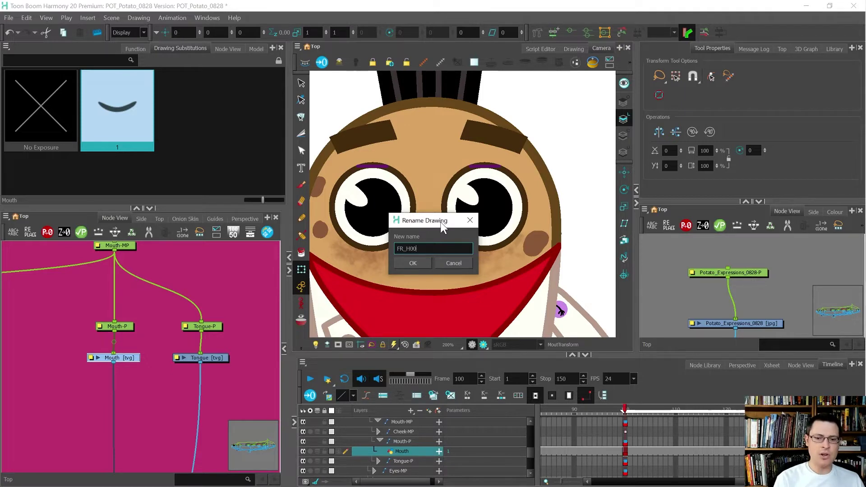
left_click(413, 263)
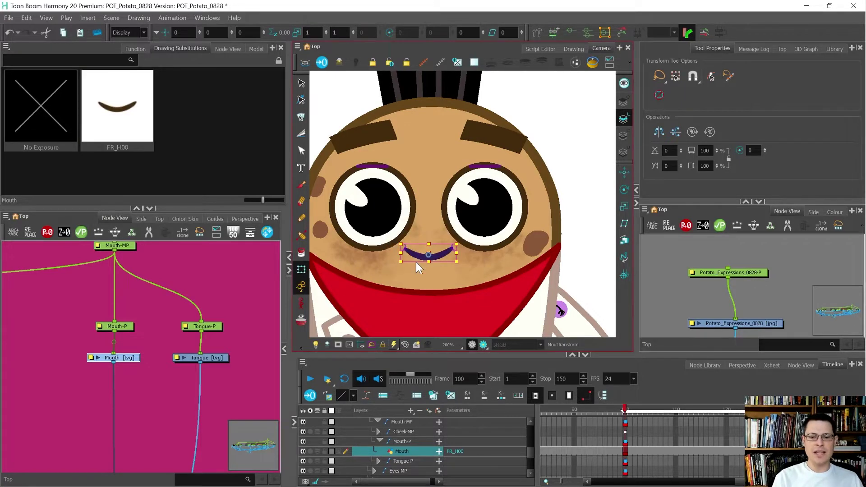
Switch to Windows Photo Viewer to compare the H00 and H01 mouths on the lip sync chart, and return to Harmony
key("alt+Tab")
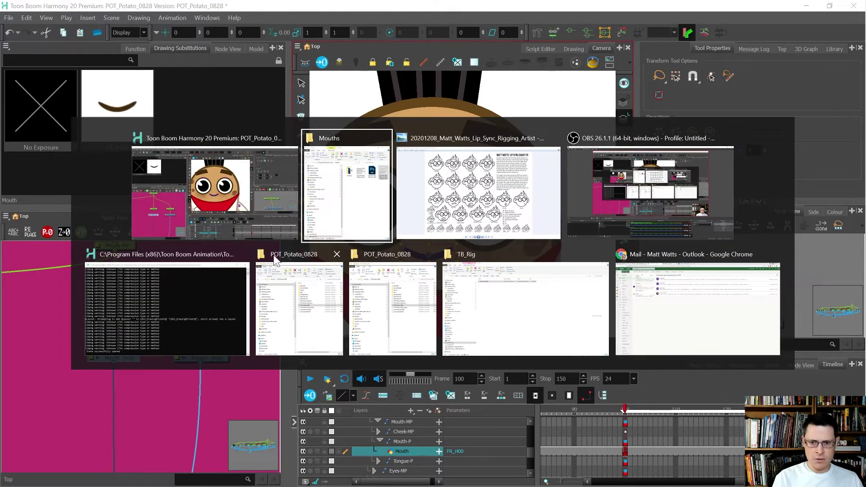
left_click(469, 190)
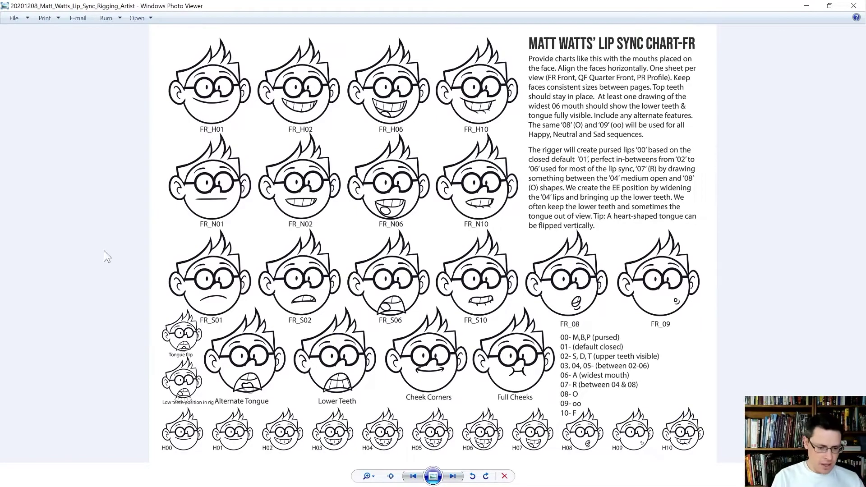
scroll(173, 445, "up", 1)
scroll(173, 445, "up", 4)
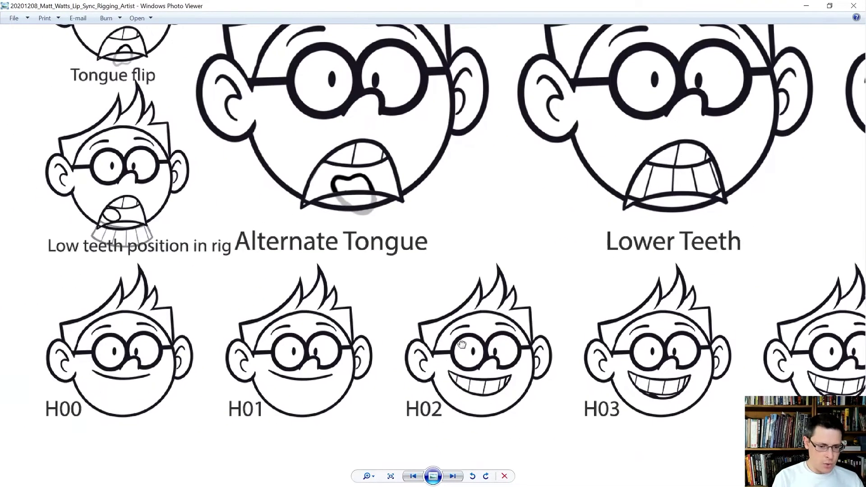
scroll(72, 415, "up", 1)
scroll(73, 415, "up", 1)
scroll(190, 372, "down", 1)
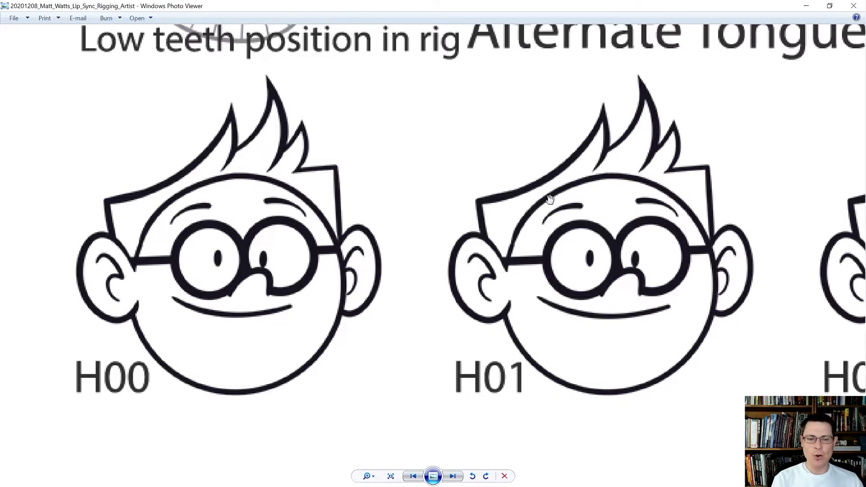
left_click(807, 7)
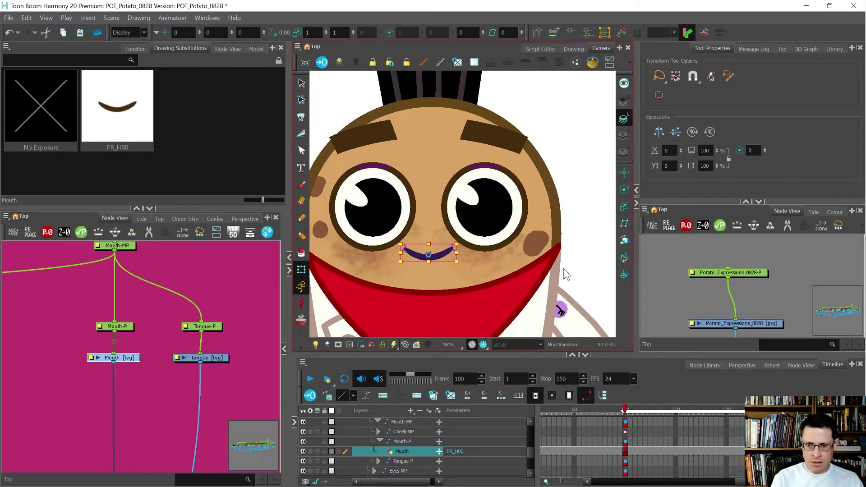
Create an empty drawing at frame 101 on the Mouth layer, enable onion skin and enlarge the camera and timeline area
left_click(630, 453)
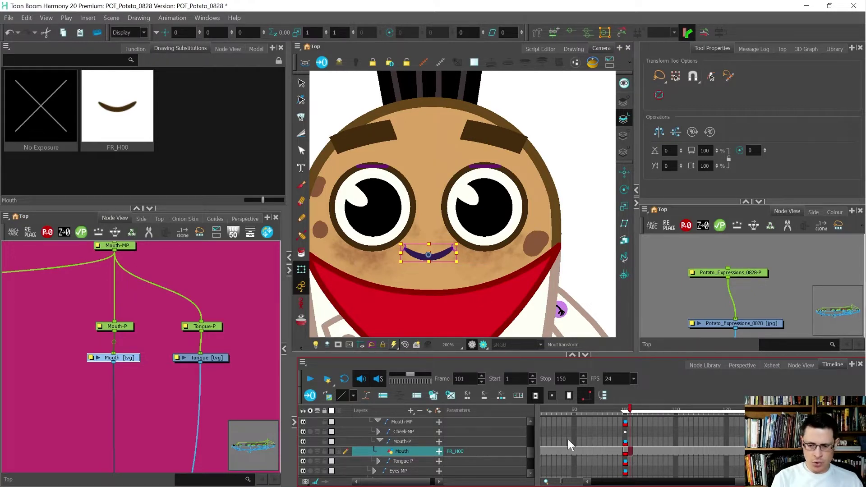
left_click(450, 396)
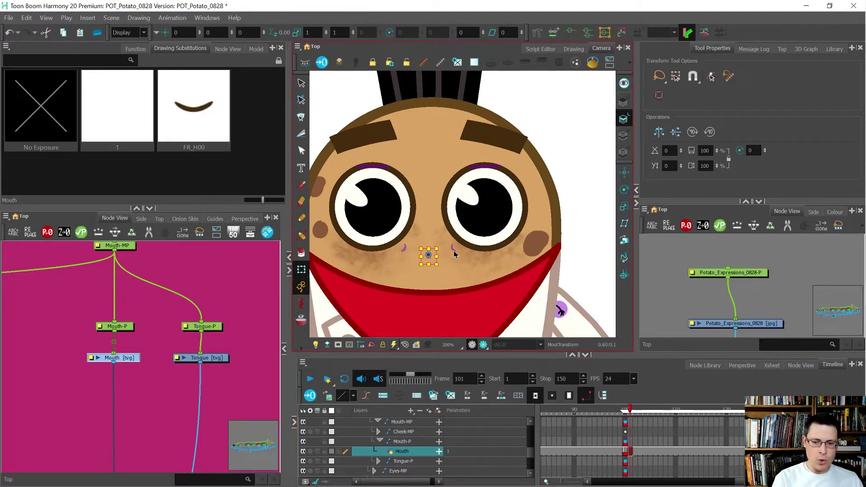
key("alt+o")
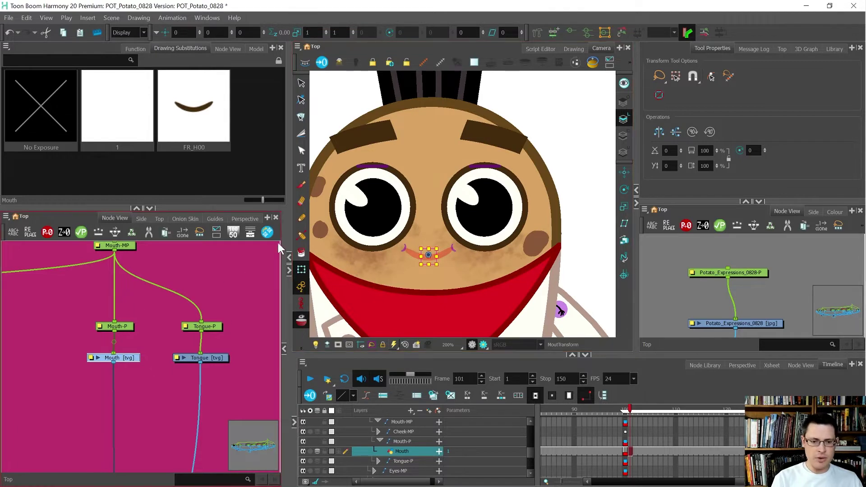
left_click_drag(289, 237, 250, 234)
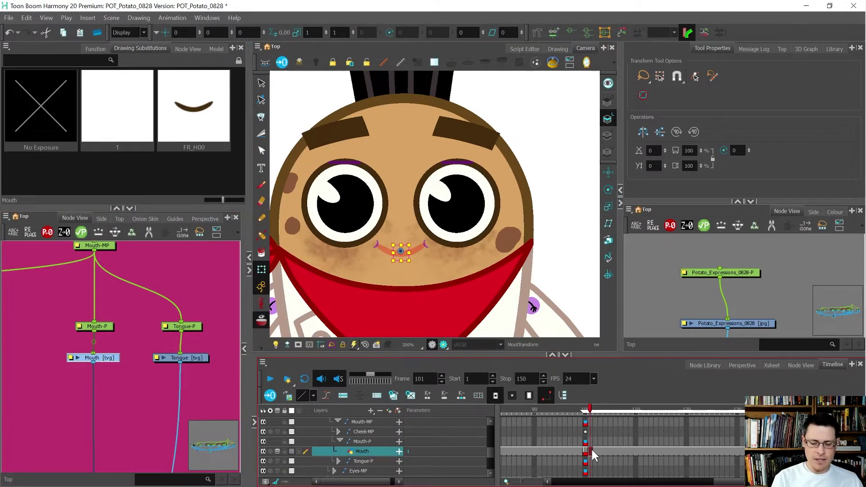
Rename the empty mouth drawing at frame 101 as FR_H01
key("ctrl+d")
type("F")
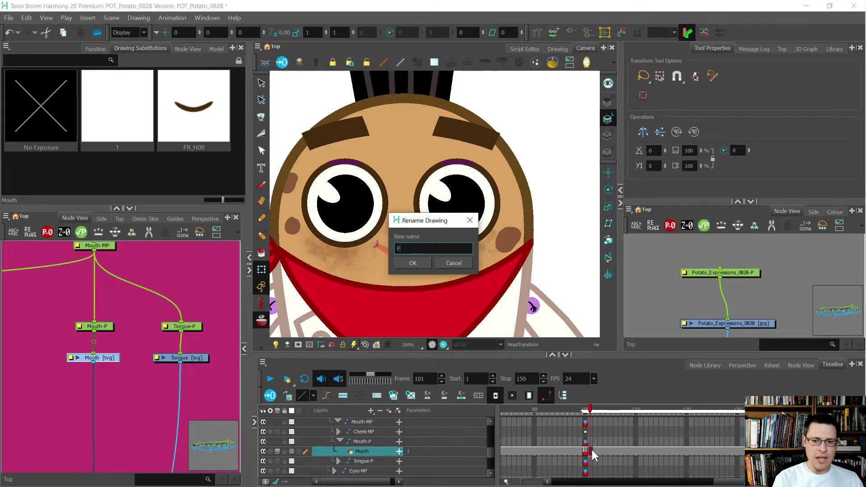
type("R_H01")
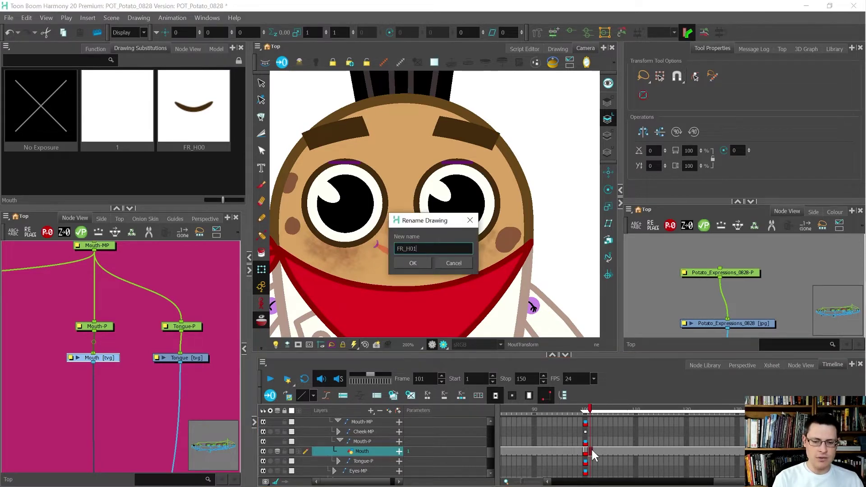
key("Return")
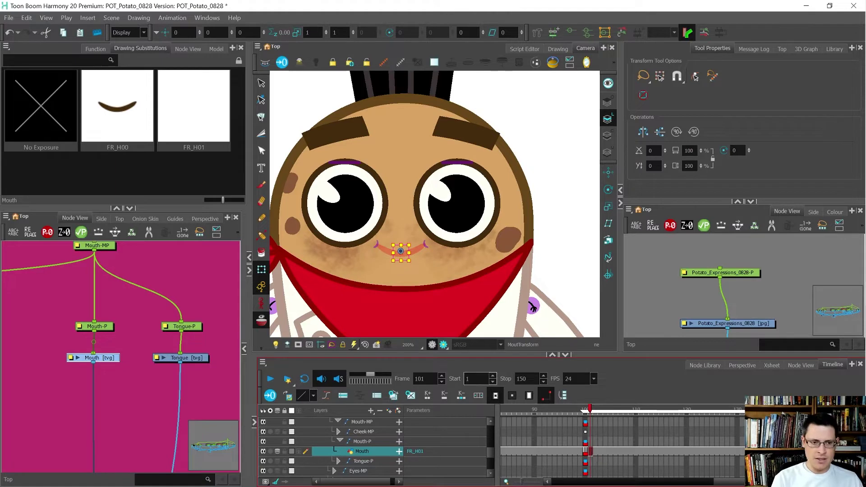
Try a curved mouth stroke with the 15p Pencil over the frowning reference face at frame 121, and undo it
left_click(221, 121)
left_click(629, 456)
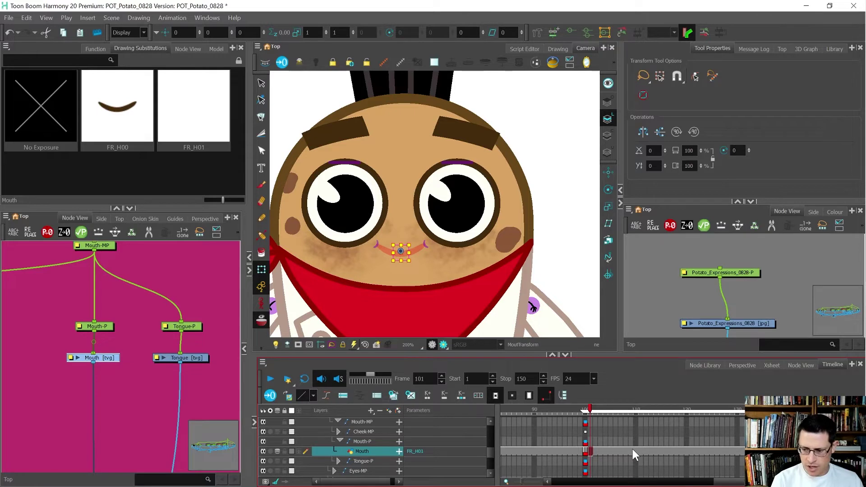
scroll(632, 448, "left", 3)
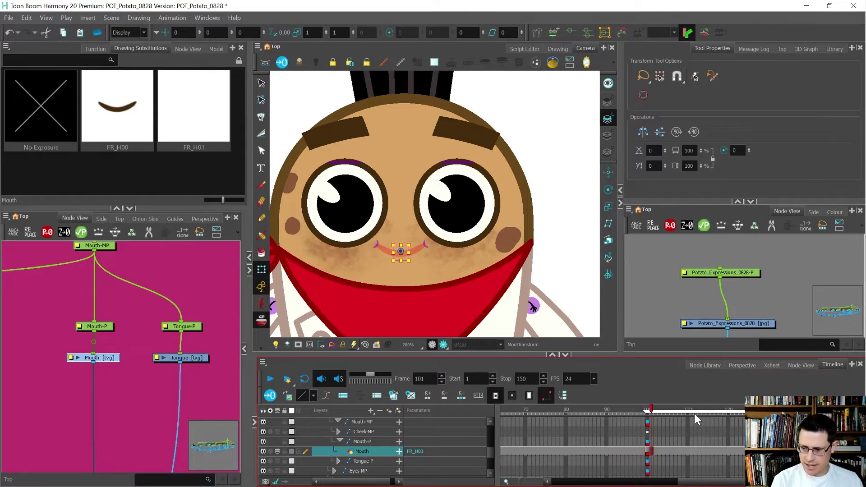
left_click_drag(664, 404, 732, 410)
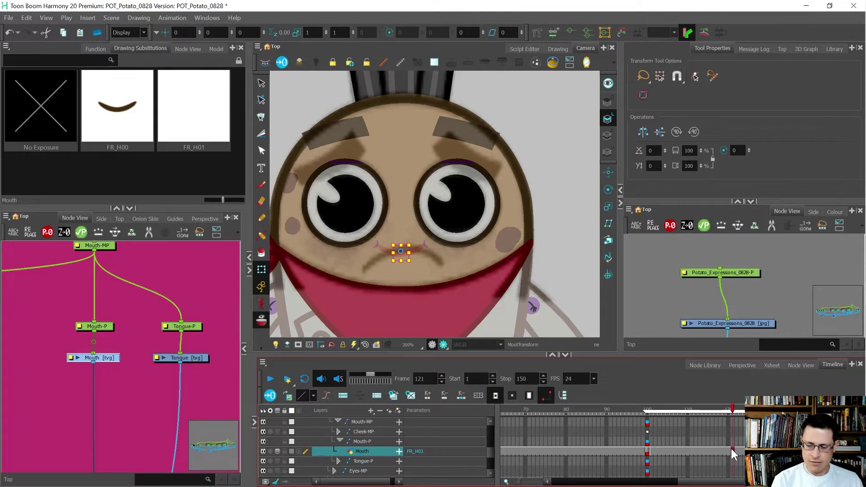
key("alt+x")
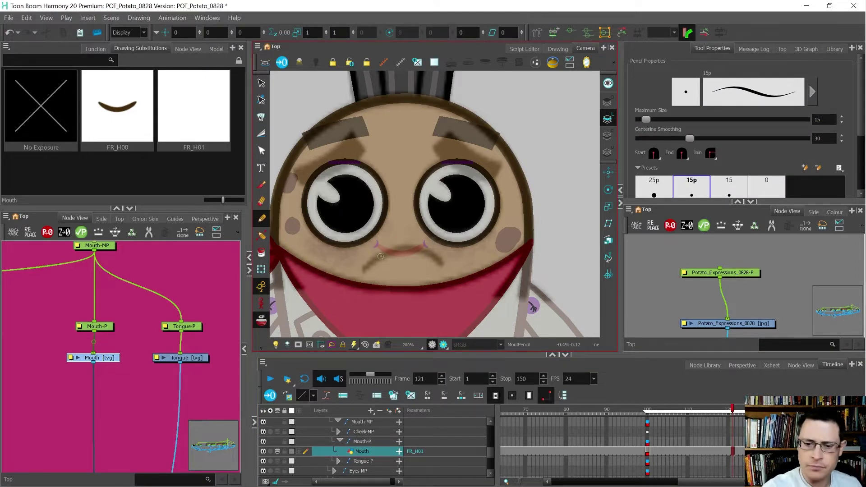
scroll(384, 257, "up", 2)
mouse_move(355, 247)
left_mouse_down()
mouse_move(377, 263)
mouse_move(440, 266)
left_mouse_up()
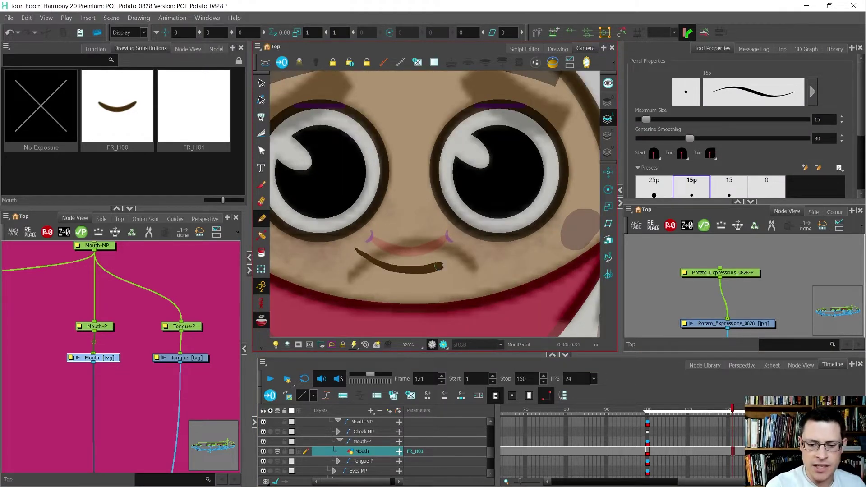
key("ctrl+z")
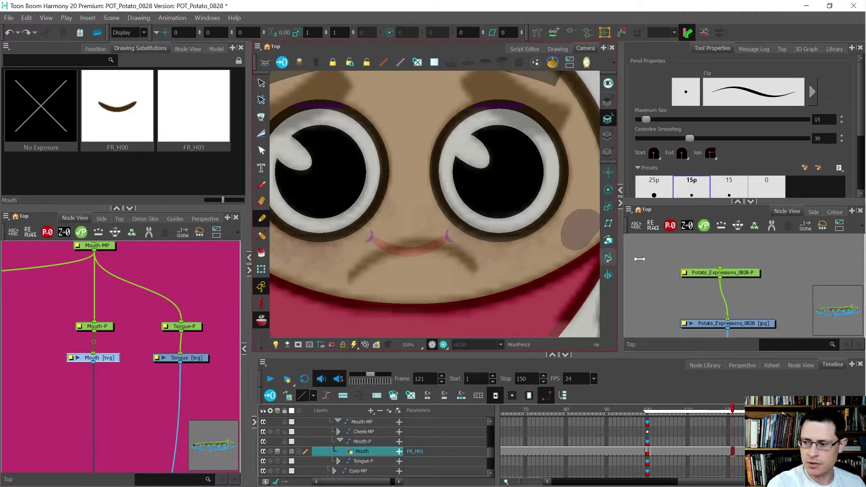
Show the POT colour palette and extend the FR_H00 exposure on the Mouth layer so that FR_H01 starts at frame 121
left_click(831, 211)
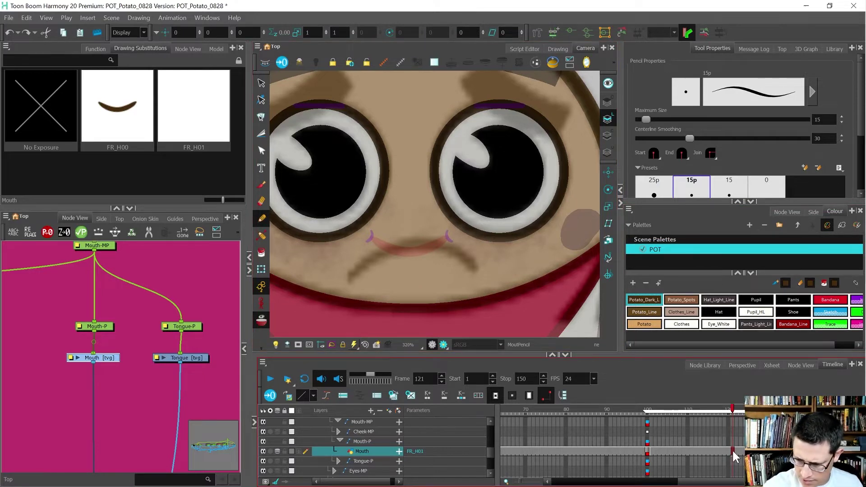
left_click(652, 453)
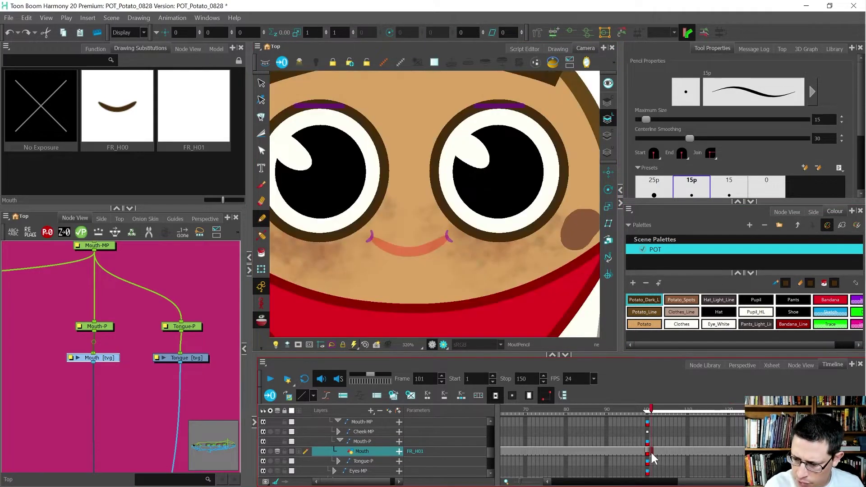
left_click_drag(652, 452, 729, 453)
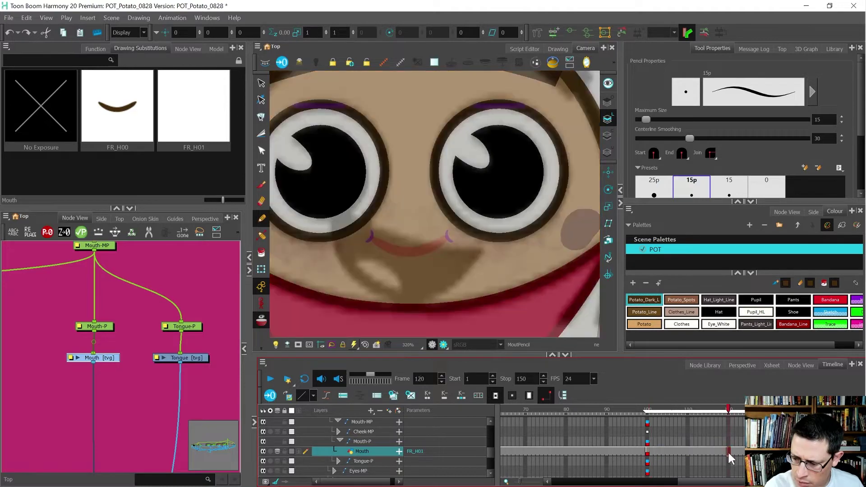
left_click(648, 452)
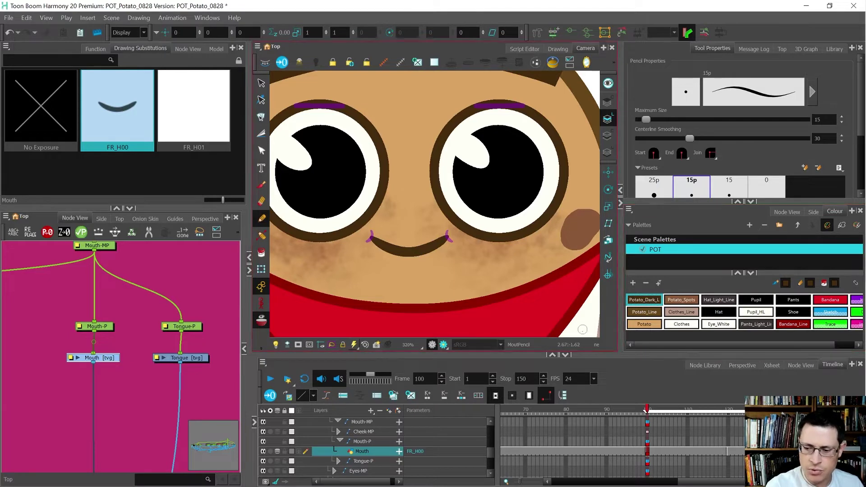
left_click(730, 451)
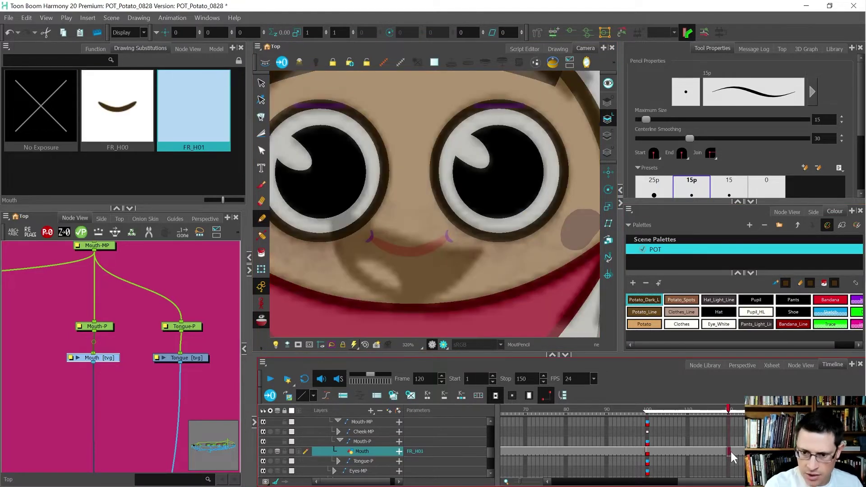
left_click(722, 408)
left_click_drag(722, 409, 737, 411)
left_click(729, 453)
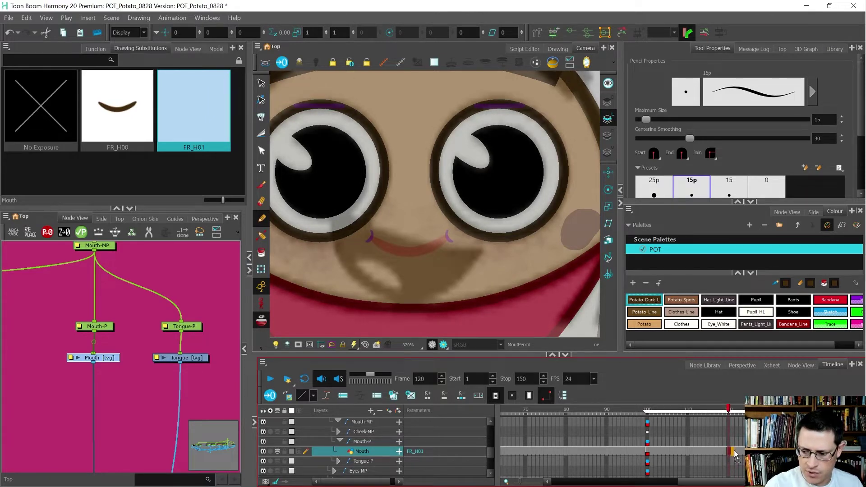
left_click(733, 453)
key("shift+comma")
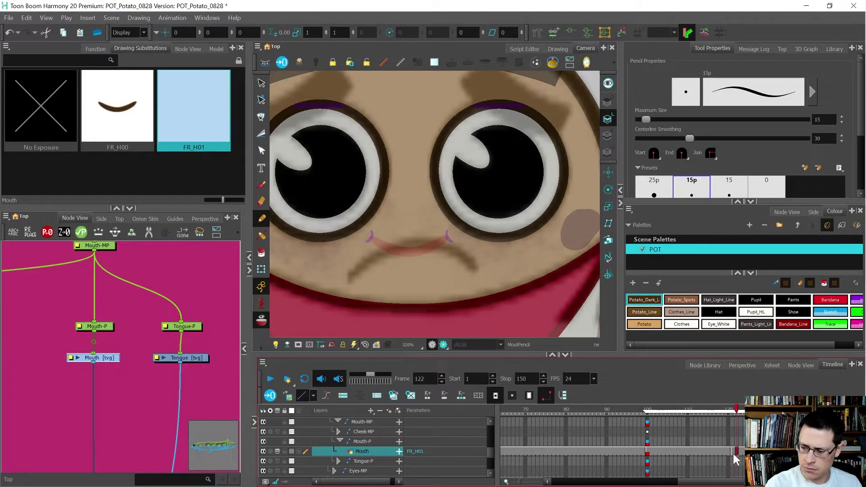
left_click(733, 450)
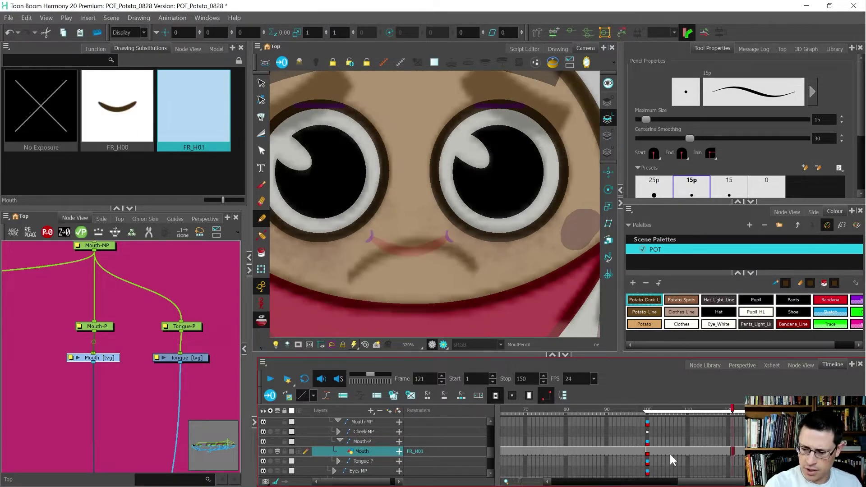
Clear the Mouth layer's exposure from about frame 86 through frame 99
left_click(644, 452)
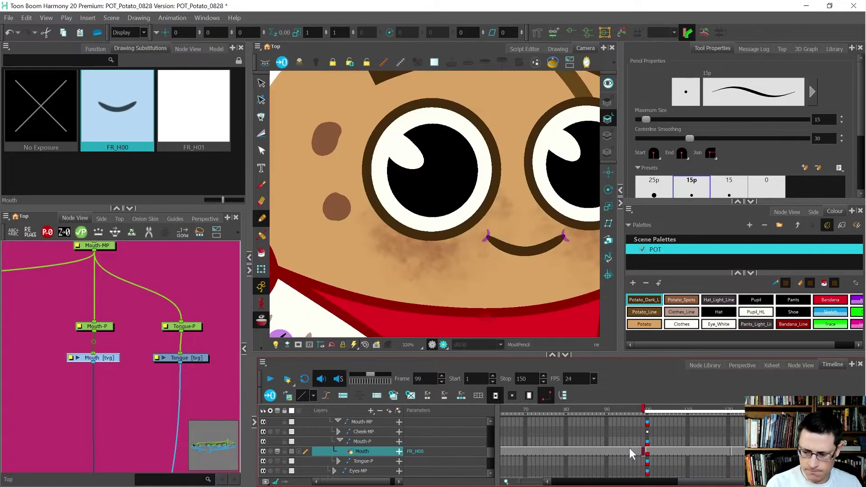
left_click(590, 450, "shift")
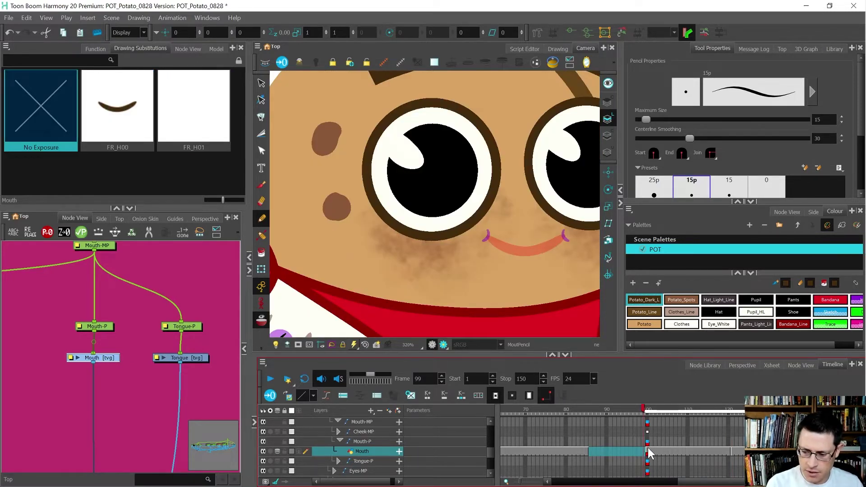
Step between the mouth drawings from frame 100 to frame 121 and create an empty mouth drawing at frame 121
left_click(649, 451)
key("g")
key("f")
key("g")
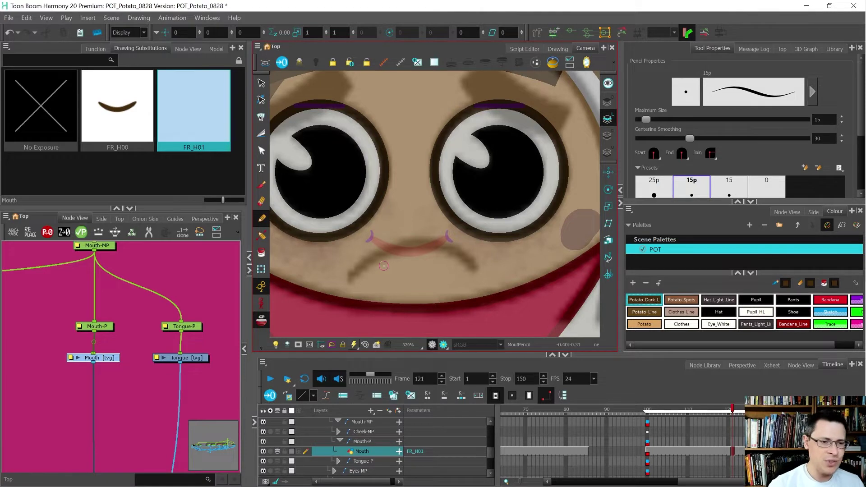
left_click(410, 395)
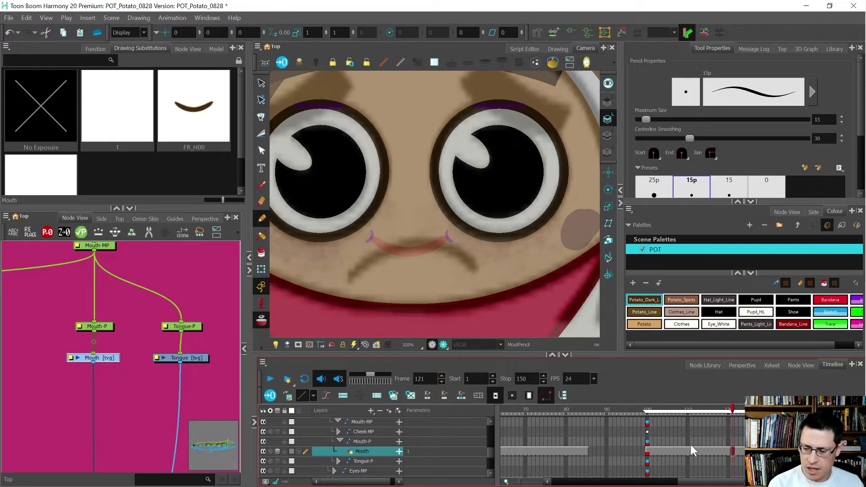
Rename the empty mouth drawing at frame 121 as FR_S01
key("ctrl+d")
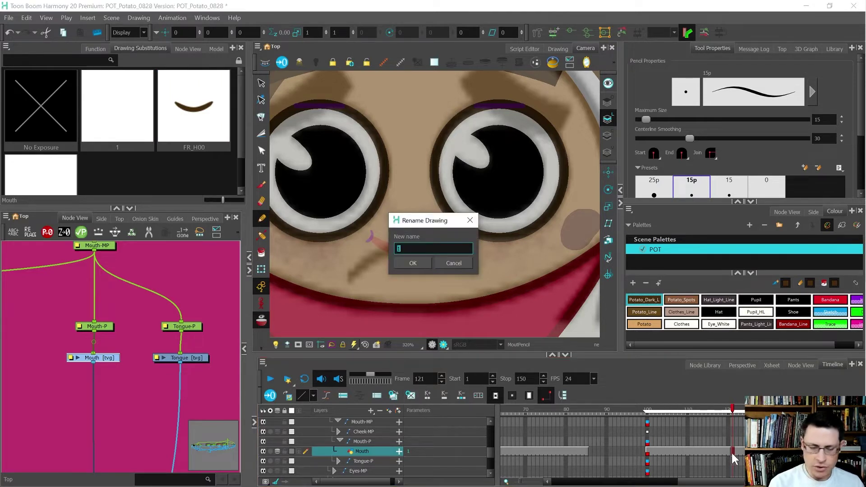
type("FR_S")
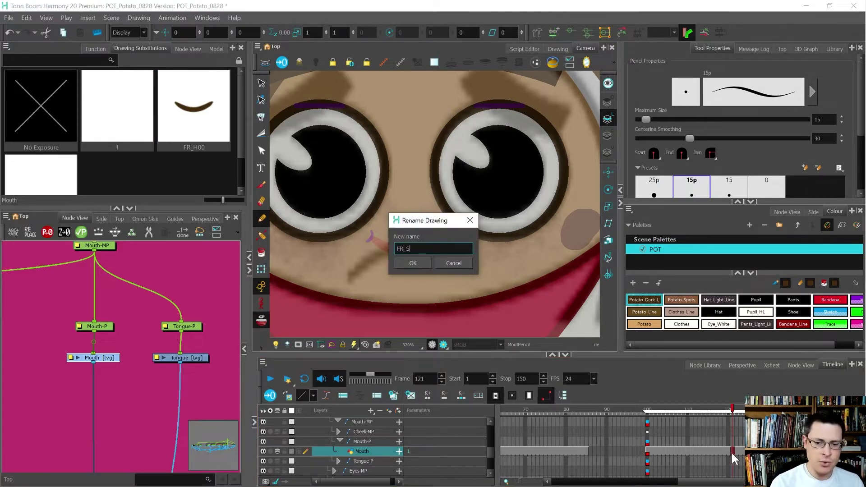
type("01")
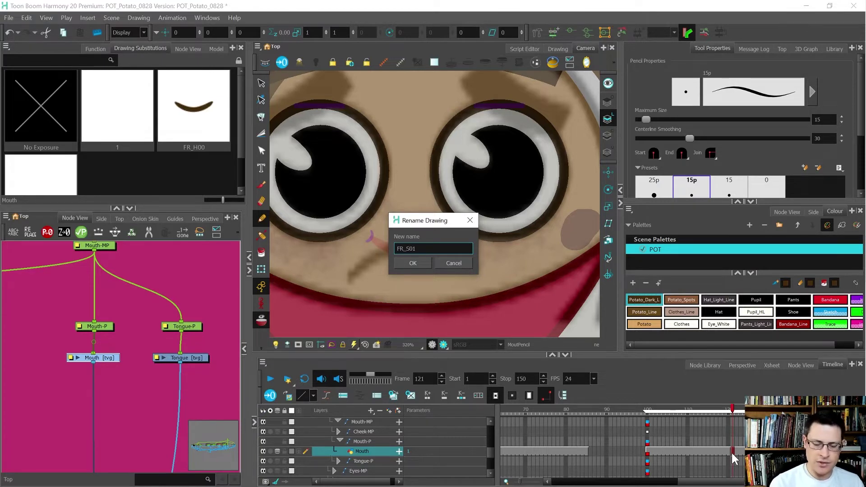
key("Return")
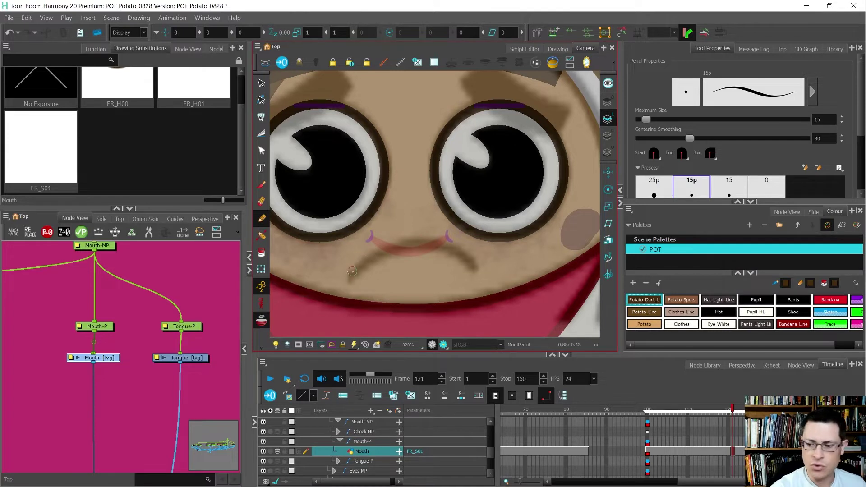
Draw the frown on FR_S01 with two overlapping 15p Pencil strokes over the reference and merge them into a single pencil line
mouse_move(350, 281)
left_mouse_down()
mouse_move(390, 246)
mouse_move(416, 242)
left_mouse_up()
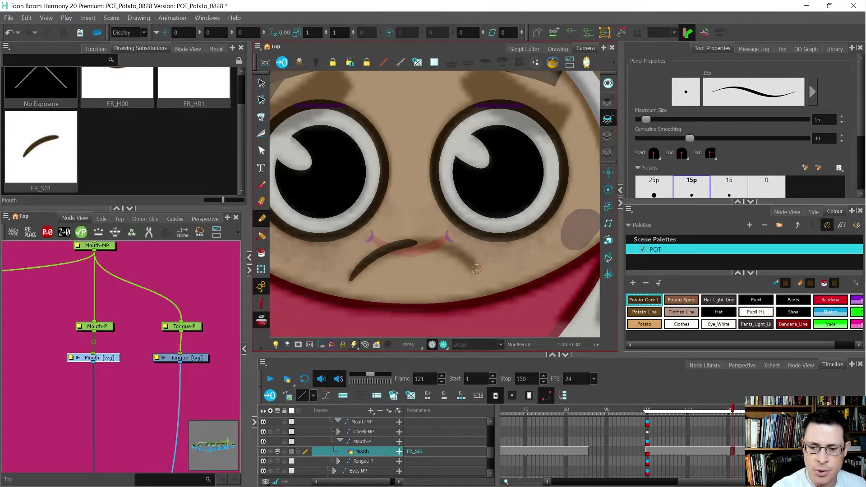
mouse_move(474, 268)
left_mouse_down()
mouse_move(442, 245)
mouse_move(388, 246)
left_mouse_up()
key("alt+q")
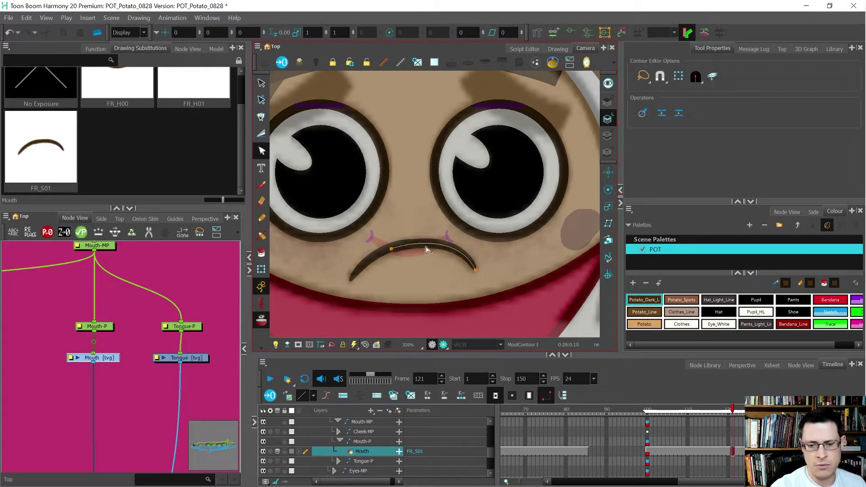
left_click(397, 250)
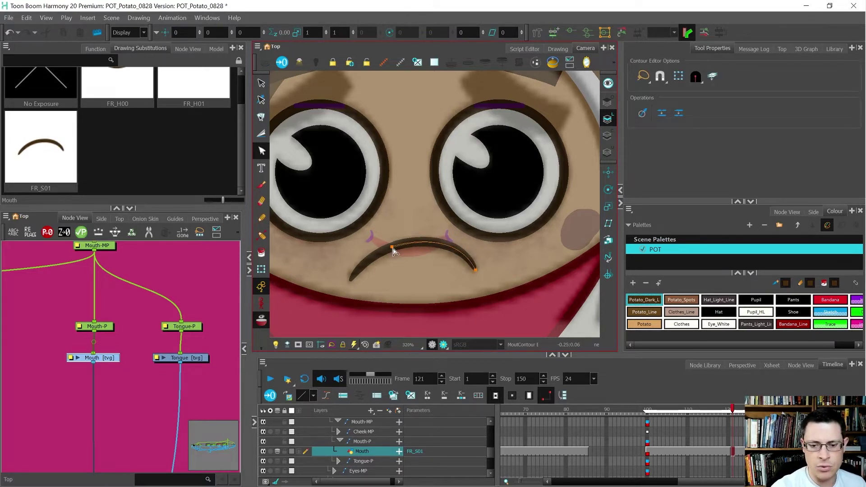
key("alt+s")
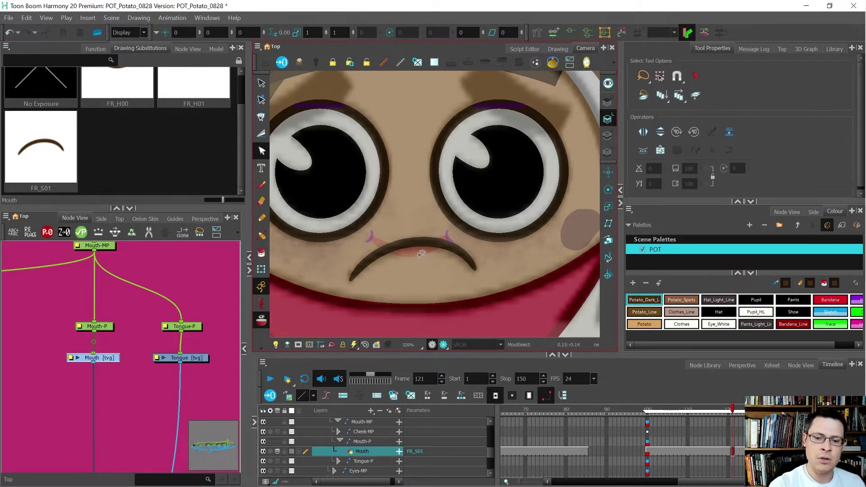
mouse_move(429, 271)
left_mouse_down()
mouse_move(390, 260)
mouse_move(426, 271)
left_mouse_up()
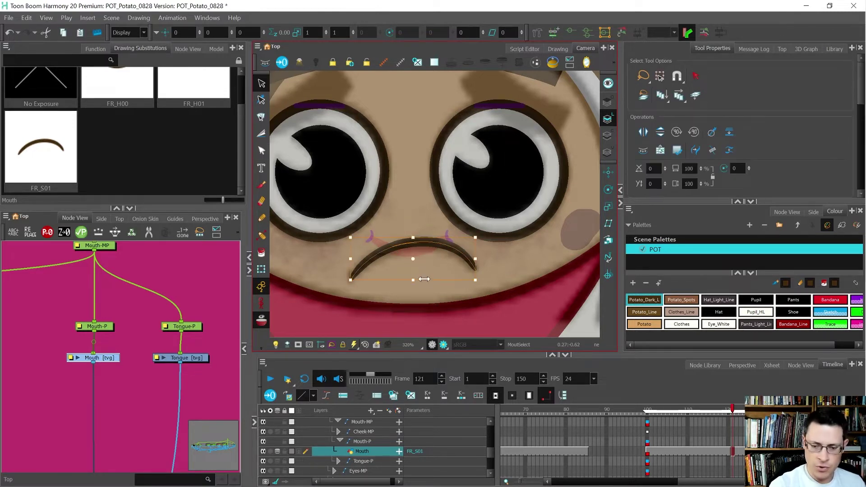
key("alt+shift+s")
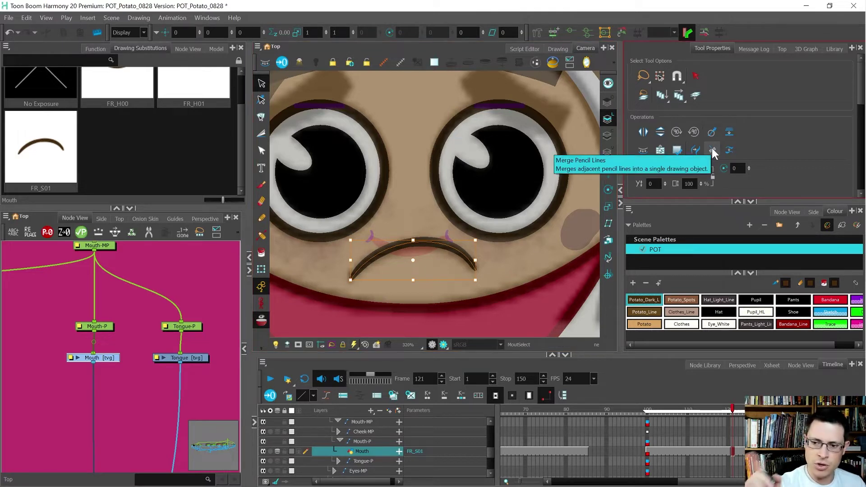
Smooth both sides of the FR_S01 frown with the Contour Editor to follow the reference mouth
key("alt+q")
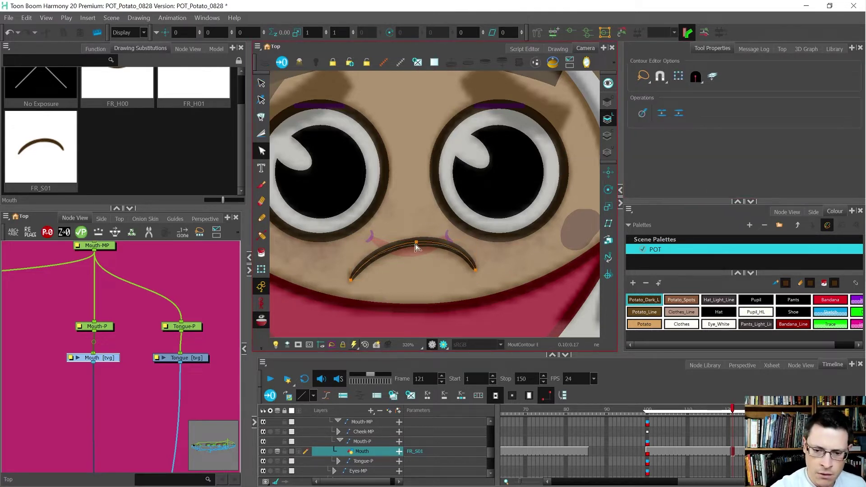
left_click_drag(364, 258, 365, 263)
left_click_drag(492, 262, 463, 253)
left_click(439, 321)
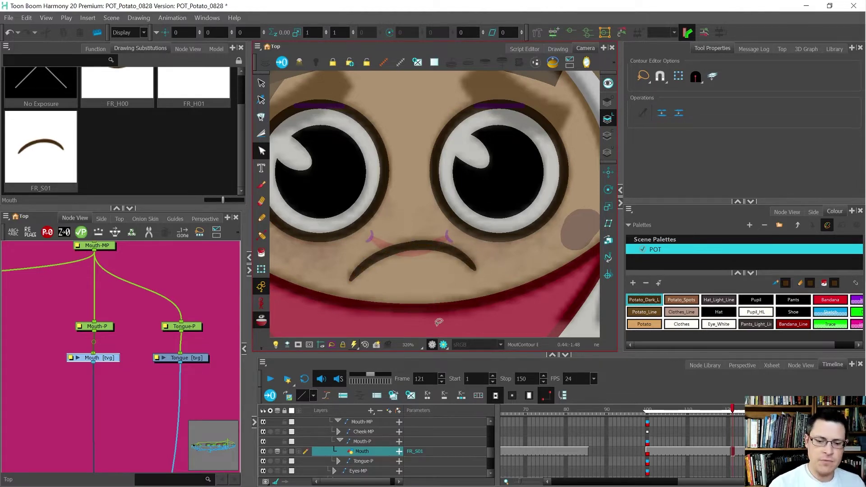
scroll(436, 322, "down", 1)
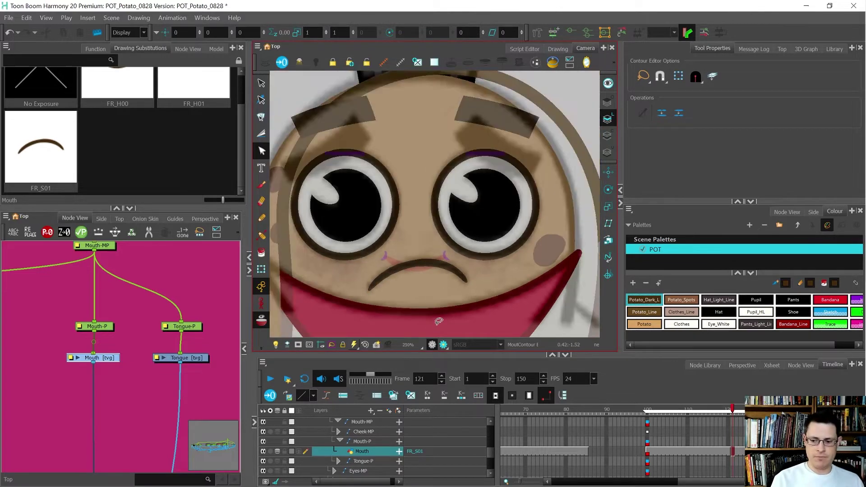
Switch the Mouth layer's drawing at frame 101 to the empty FR_H01
key(".")
key(".")
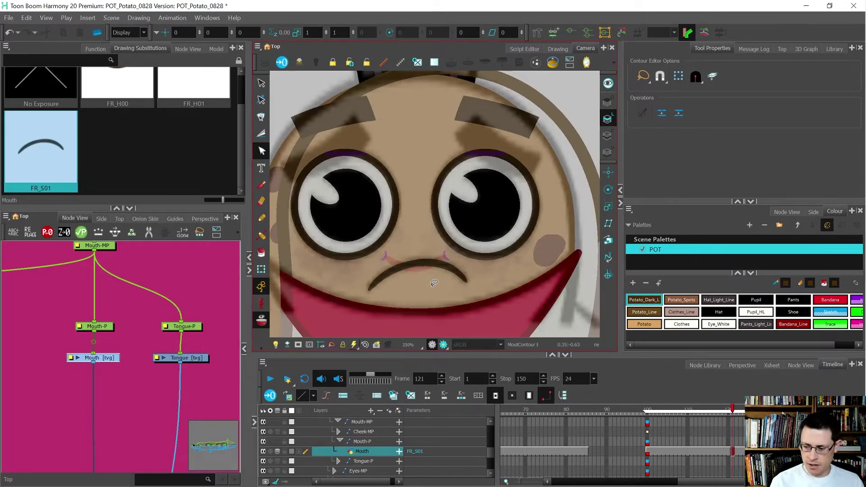
left_click(734, 424)
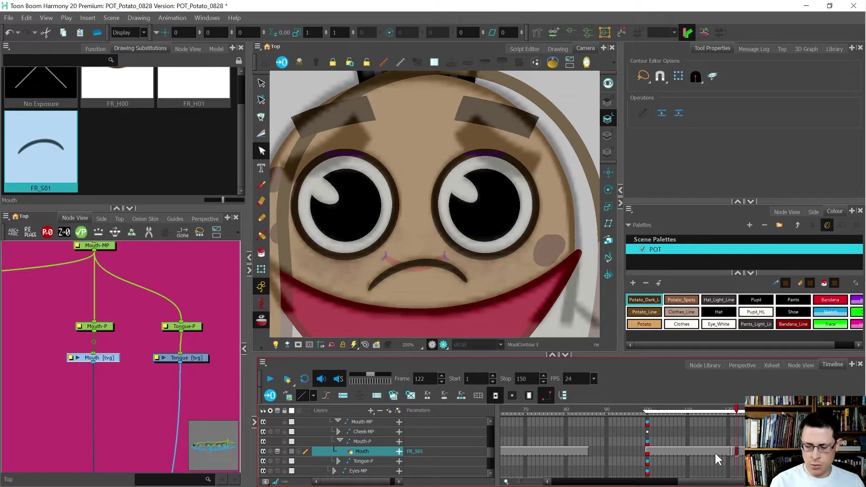
left_click(652, 451)
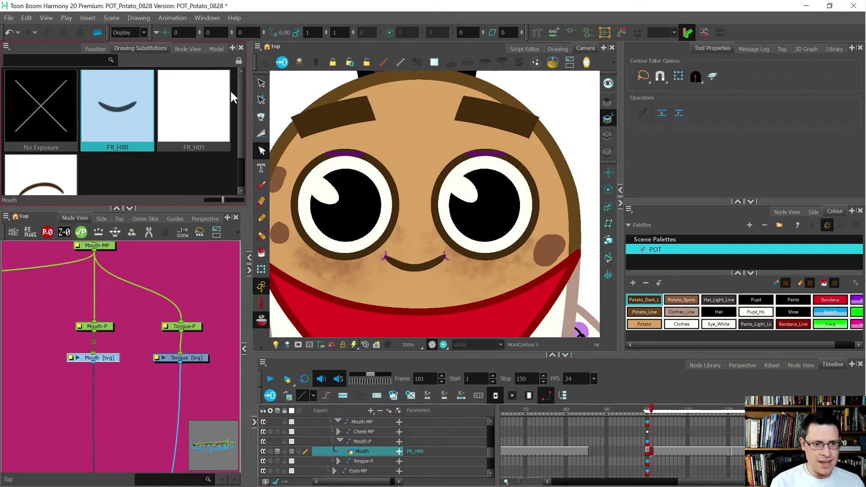
left_click(206, 120)
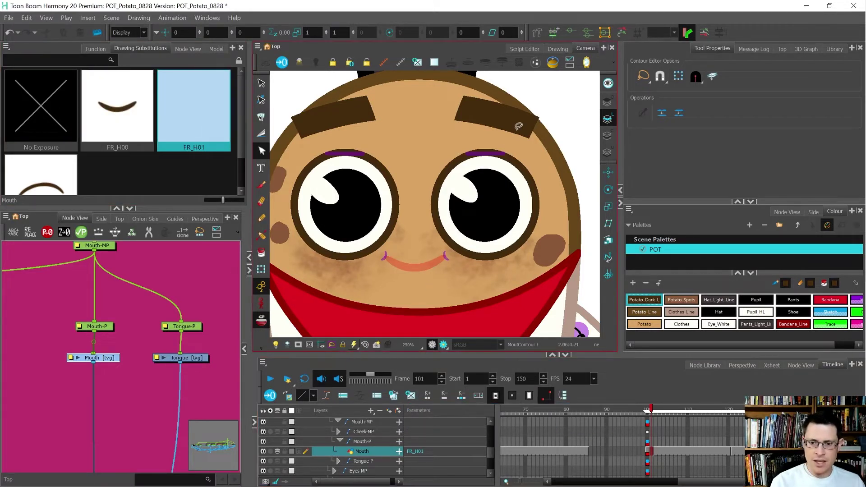
scroll(383, 275, "up", 1)
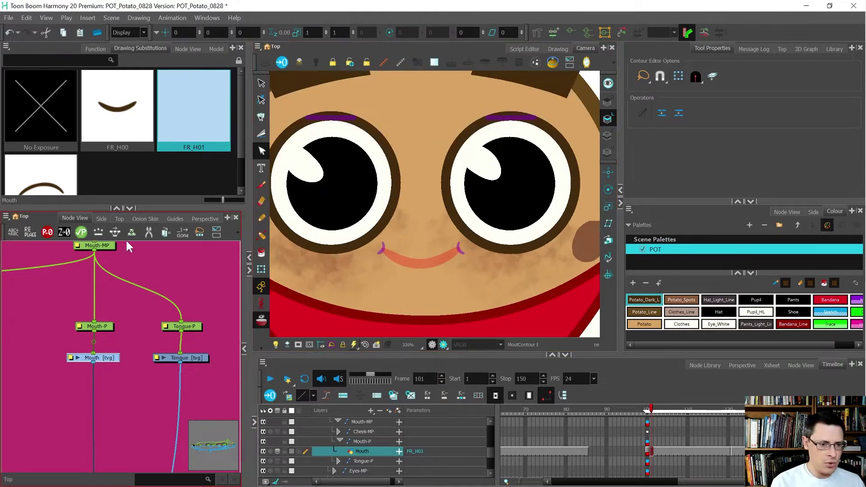
Raise the onion skin opacity of the next drawing and draw a wide smile on FR_H01 with the 15p Pencil
left_click(144, 218)
left_click_drag(125, 318, 131, 286)
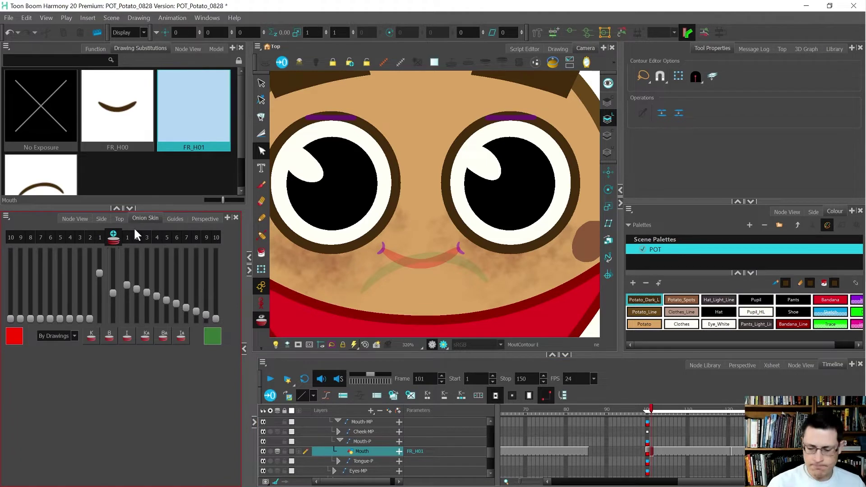
key("alt+x")
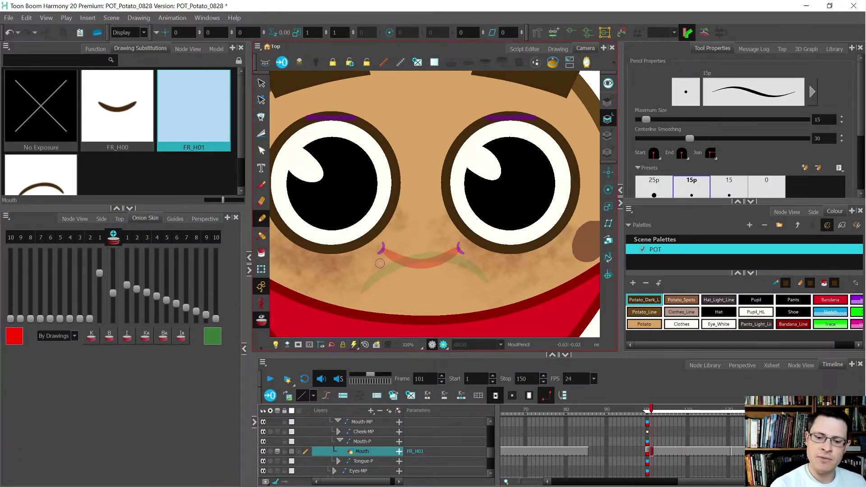
mouse_move(364, 257)
left_mouse_down()
mouse_move(400, 275)
mouse_move(445, 267)
mouse_move(478, 246)
left_mouse_up()
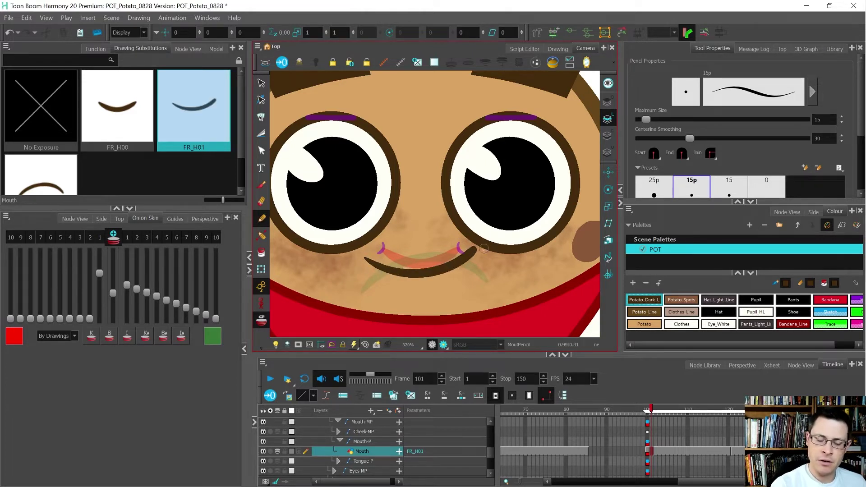
Reshape the FR_H01 smile with the Contour Editor, adjusting both corners and rounding the curve between them
key("alt+q")
left_click(478, 254)
left_click_drag(480, 252, 482, 254)
left_click_drag(455, 284, 450, 282)
left_click_drag(364, 258, 363, 254)
left_click_drag(398, 279, 390, 281)
left_click_drag(452, 282, 466, 280)
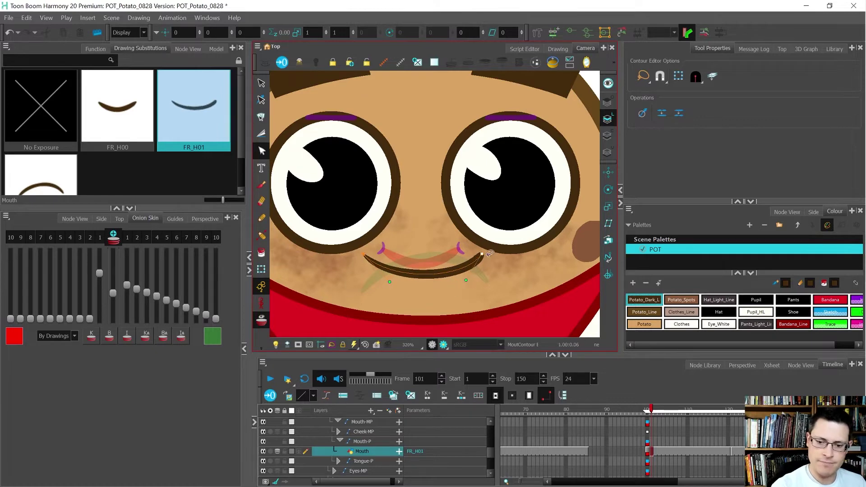
left_click(479, 283)
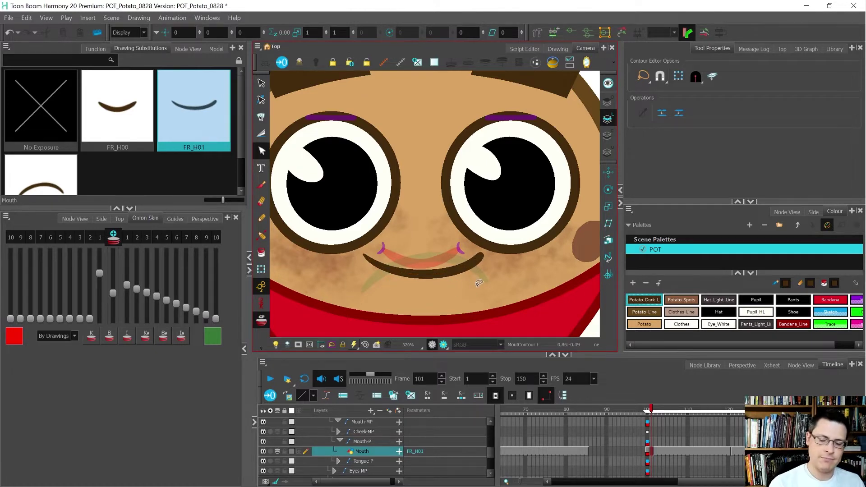
scroll(456, 257, "down", 5)
scroll(461, 266, "up", 3)
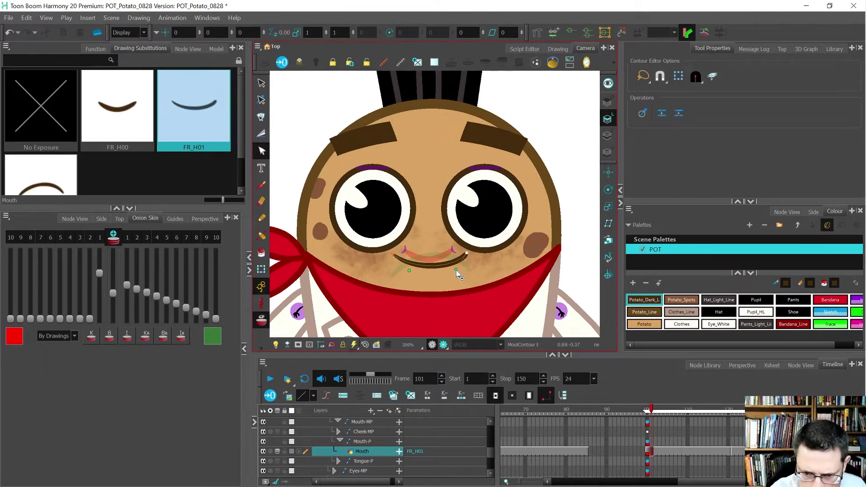
left_click(453, 275)
left_click(470, 290)
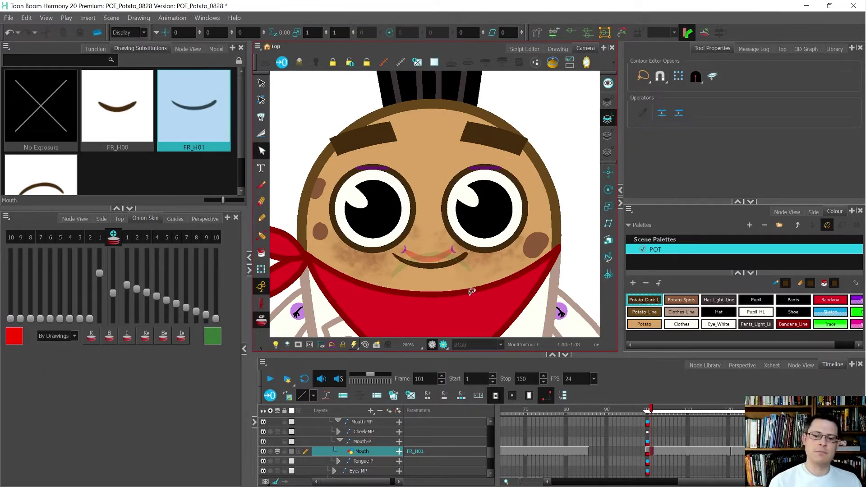
Turn off the onion skin and flip between FR_H00 and FR_H01 to compare the two smiles
key("alt+o")
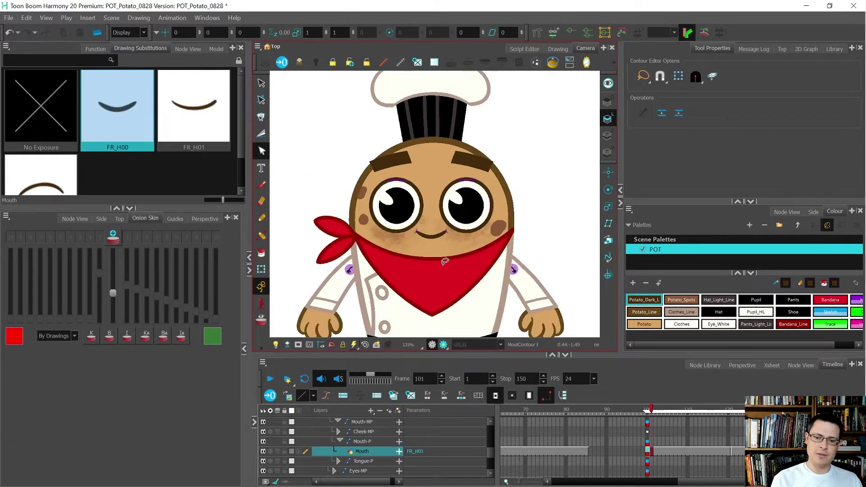
key("g")
key("f")
key("g")
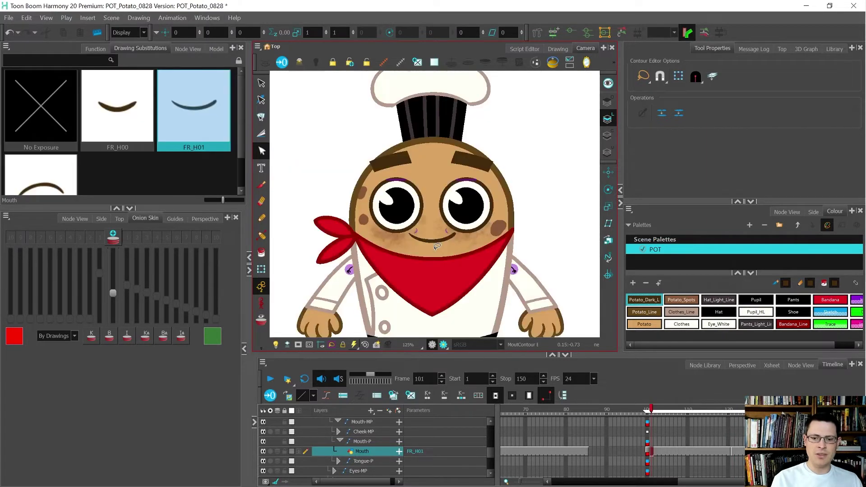
scroll(431, 231, "up", 3)
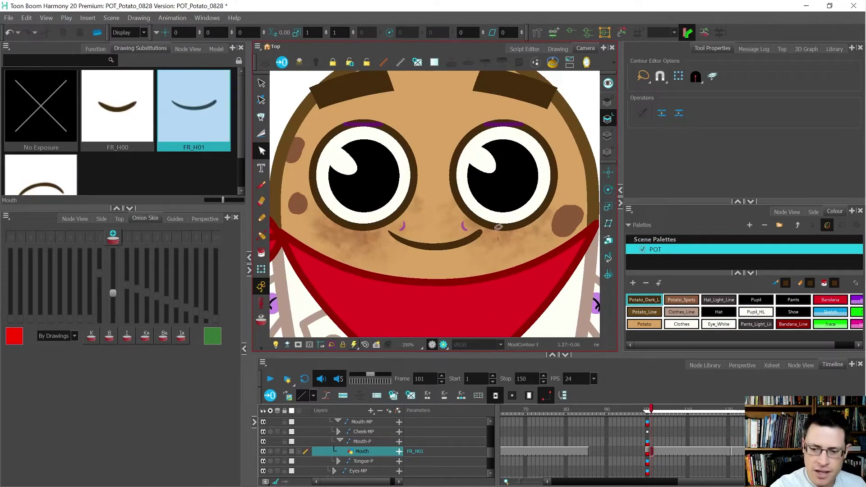
Taper the thick right end of the FR_H01 smile line by adjusting its thickness points with the Pencil Editor
left_click(474, 236)
left_click_drag(456, 252, 470, 234)
key("alt+w")
scroll(471, 232, "up", 1)
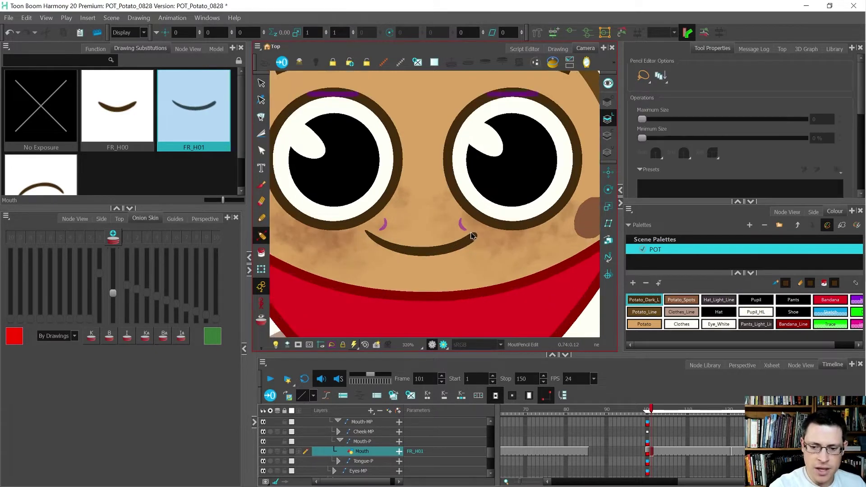
scroll(471, 235, "up", 1)
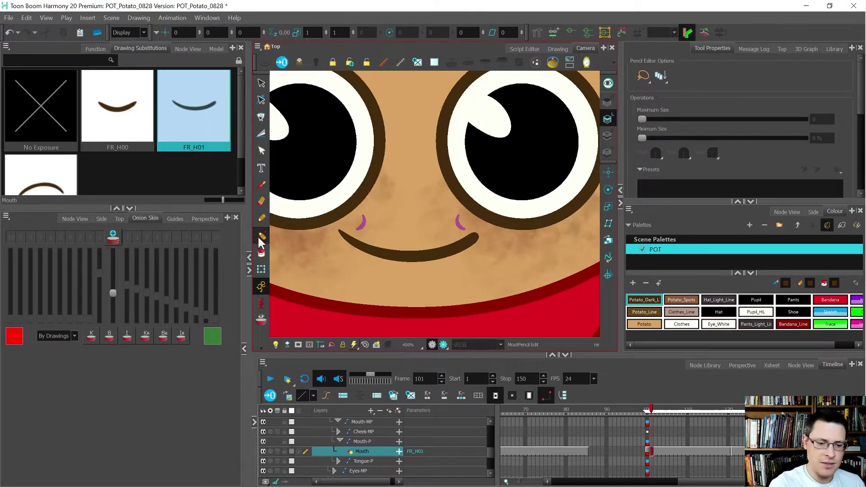
left_click(444, 258)
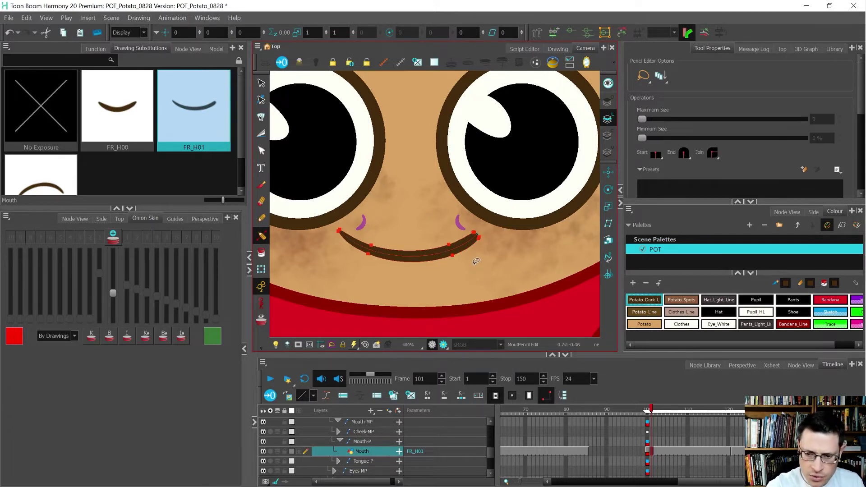
scroll(483, 247, "up", 5)
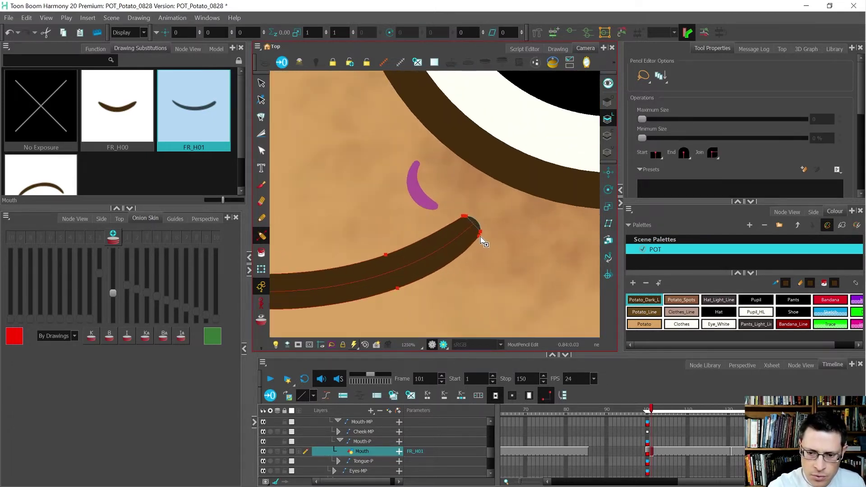
left_click(480, 232)
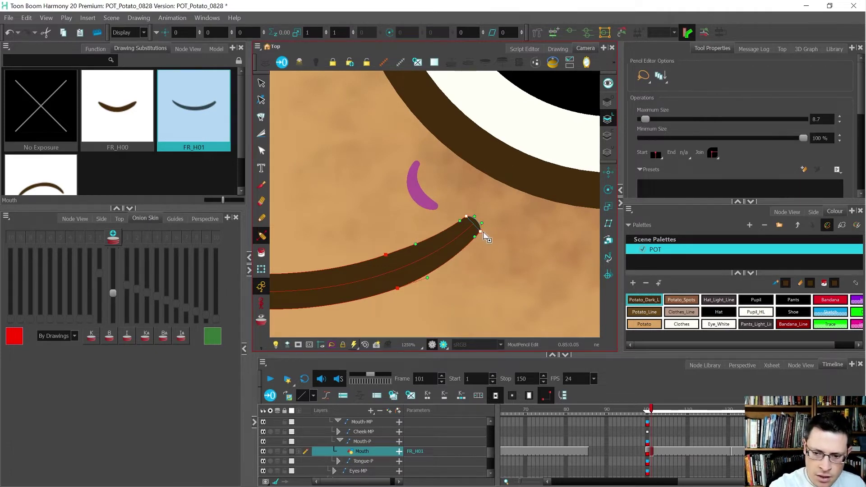
mouse_move(479, 232)
left_mouse_down()
mouse_move(473, 240)
mouse_move(457, 226)
left_mouse_up()
left_click(496, 207)
scroll(498, 208, "down", 2)
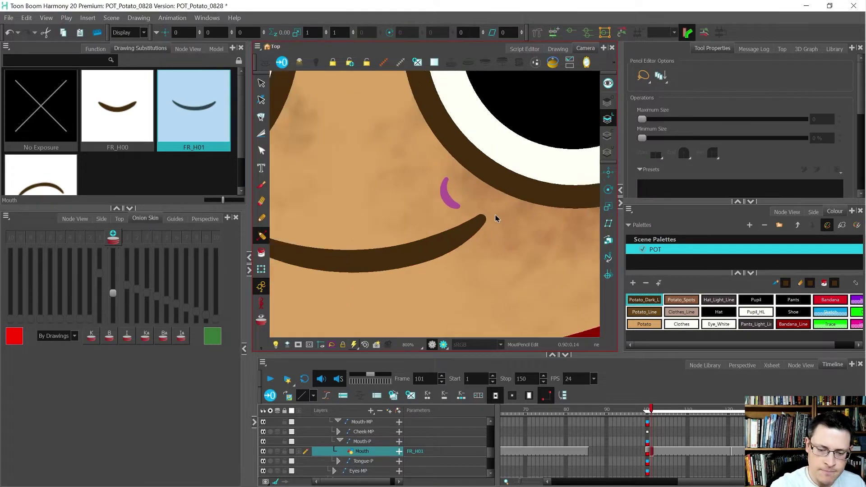
scroll(494, 214, "down", 2)
scroll(428, 207, "down", 2)
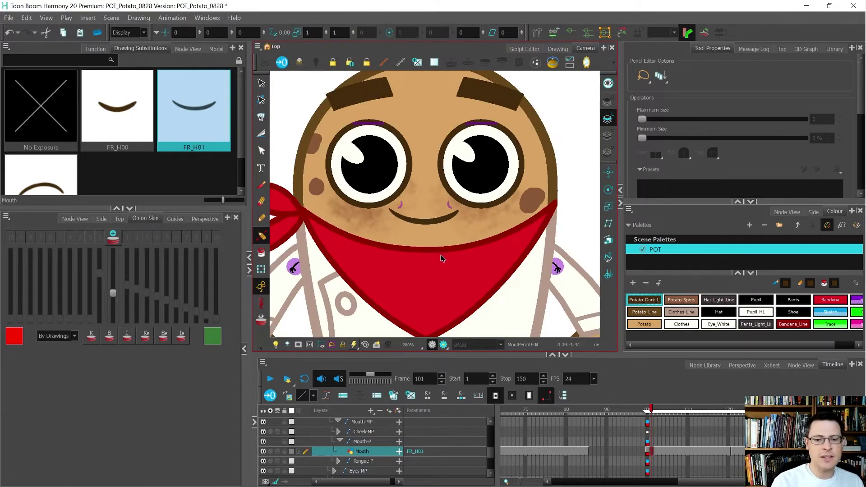
Flip repeatedly between the FR_H00 and FR_H01 mouth drawings to compare the two smiles
scroll(442, 257, "down", 2)
key("comma")
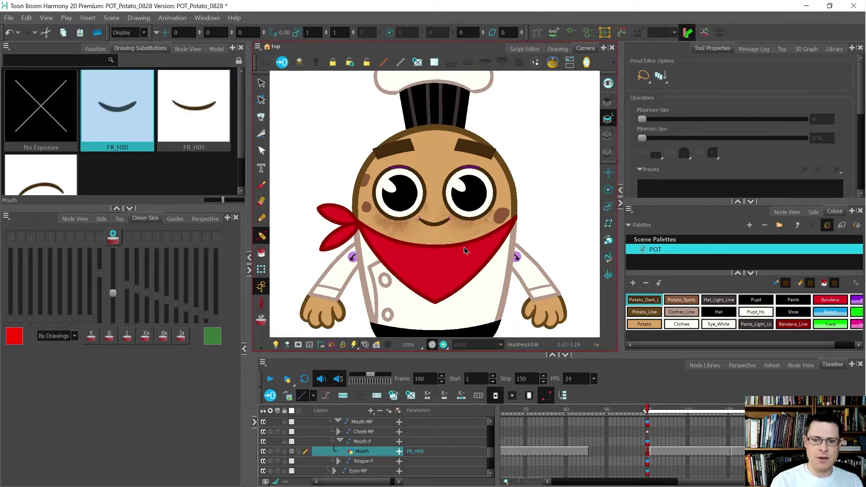
key("period")
key("comma")
key("period")
key("comma")
key("period")
key("comma")
key("period")
key("g")
key("f")
key("g")
key("shift+d")
key("shift+f")
key("shift+d")
key("shift+f")
key("shift+d")
key("shift+f")
key("shift+d")
key("shift+f")
key("shift+d")
scroll(436, 231, "up", 5)
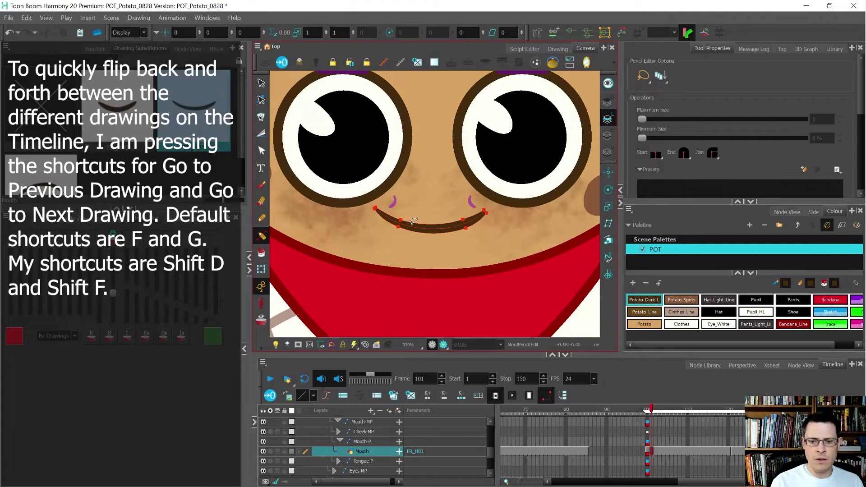
Select the smile line on FR_H01 and shift it slightly sideways on the face
key("alt+s")
left_click(382, 223)
left_click_drag(373, 223, 378, 224)
key("1")
key(".")
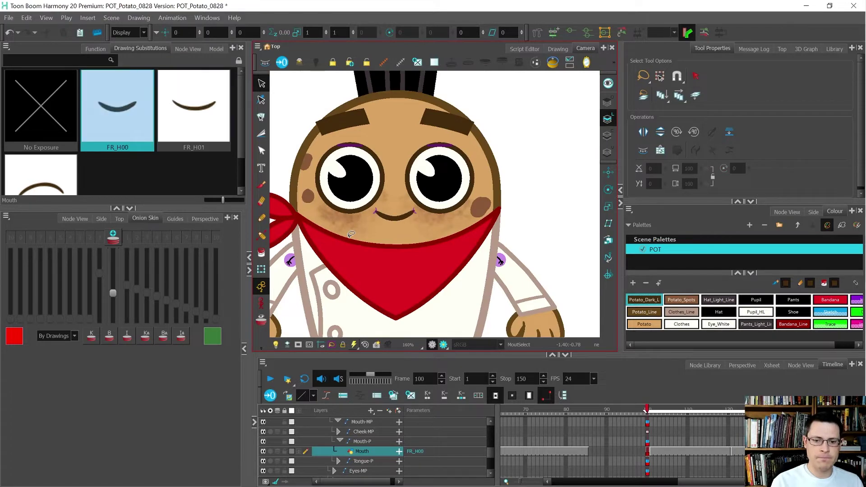
Compare the shifted FR_H01 smile with FR_H00, flipping between them at full-body and close-up views
key("period")
key("f")
key("g")
key("g")
key("f")
key("f")
key("g")
scroll(419, 180, "down", 4)
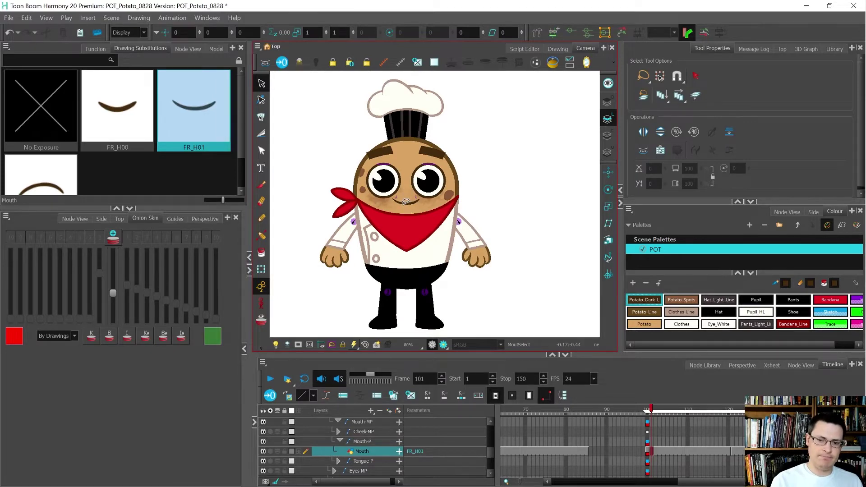
key("comma")
key("period")
scroll(404, 201, "up", 5)
key("comma")
key("period")
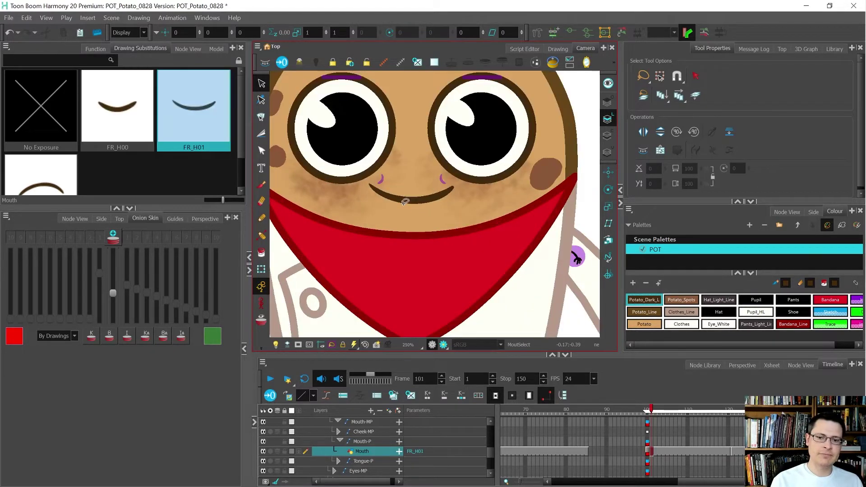
Nudge the FR_H01 smile slightly upward and flip against FR_H00 to check its placement
left_click(413, 198)
key("comma")
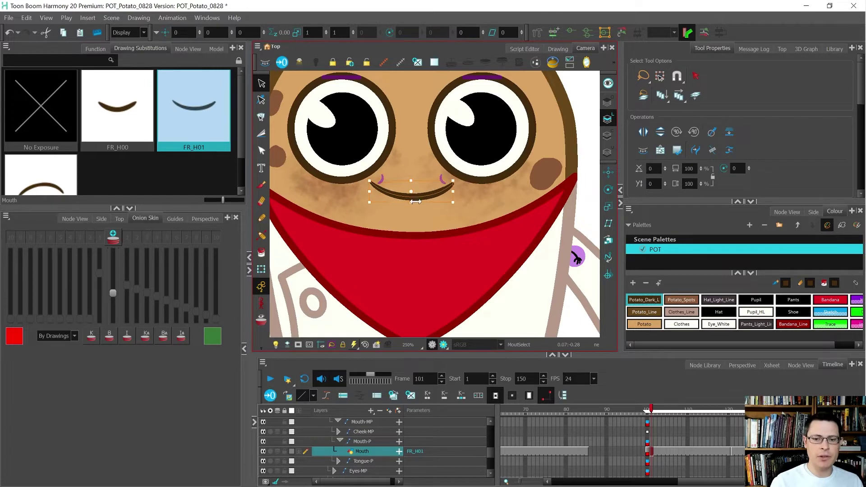
key("bracketleft")
key("bracketright")
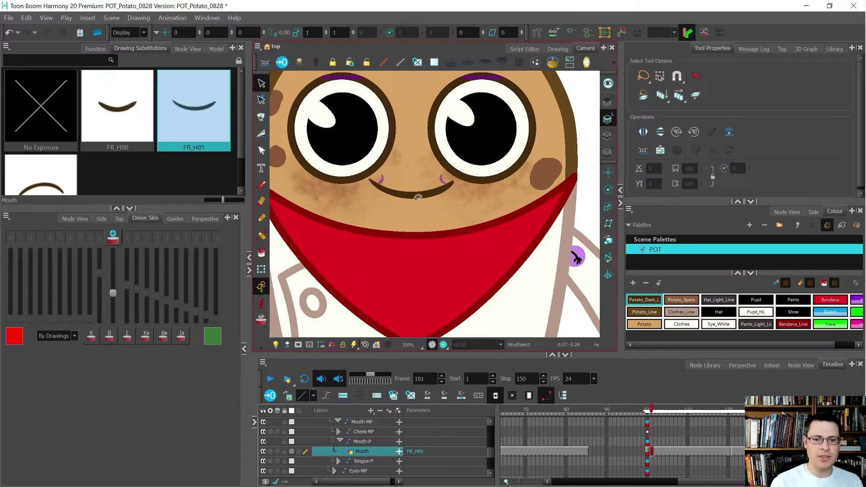
key("bracketleft")
key("bracketright")
key("bracketleft")
key("bracketright")
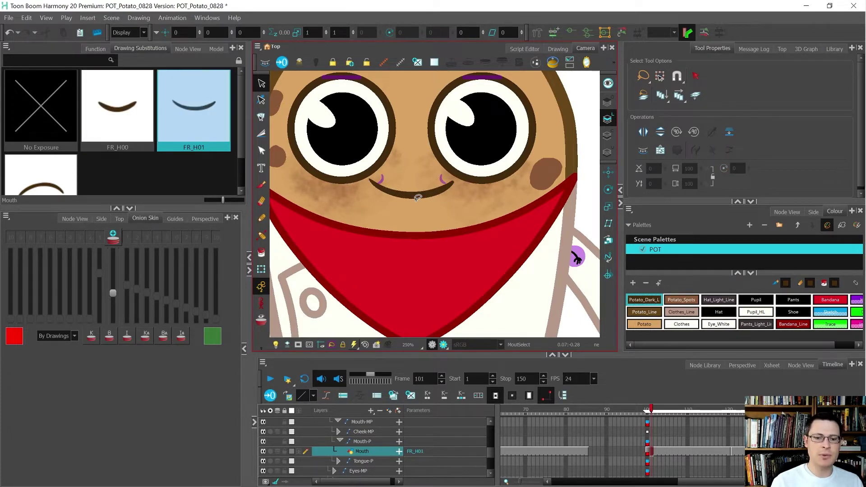
Create an empty drawing on the Mouth layer at frame 106 and choose the 15p Pencil
scroll(417, 197, "down", 3)
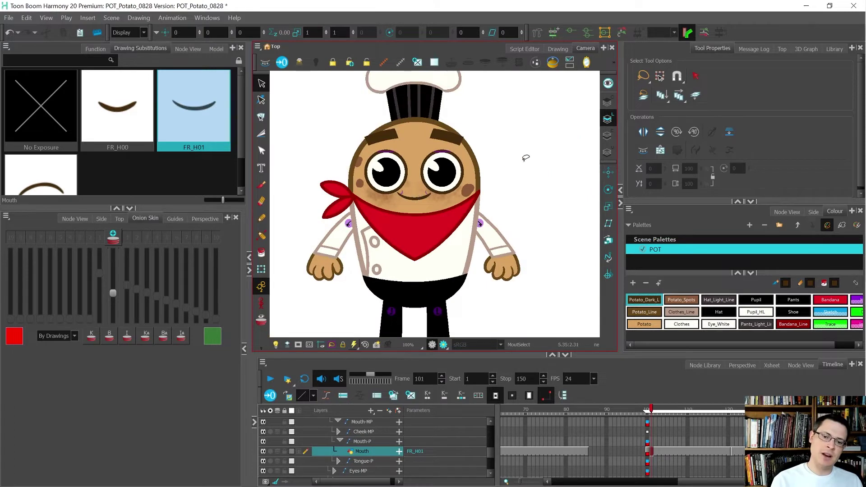
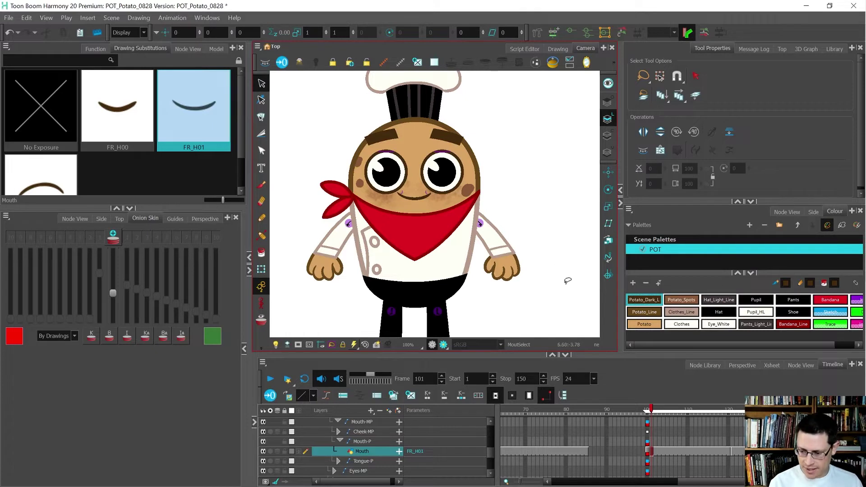
left_click(661, 448)
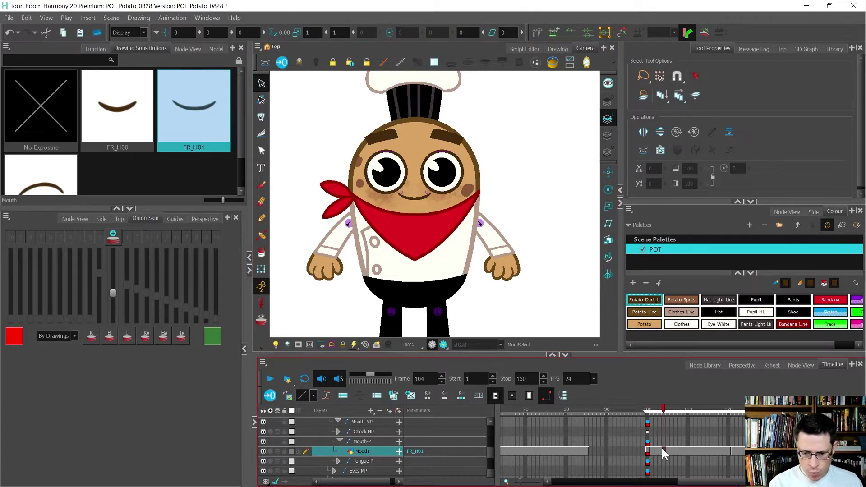
key("period")
key("period")
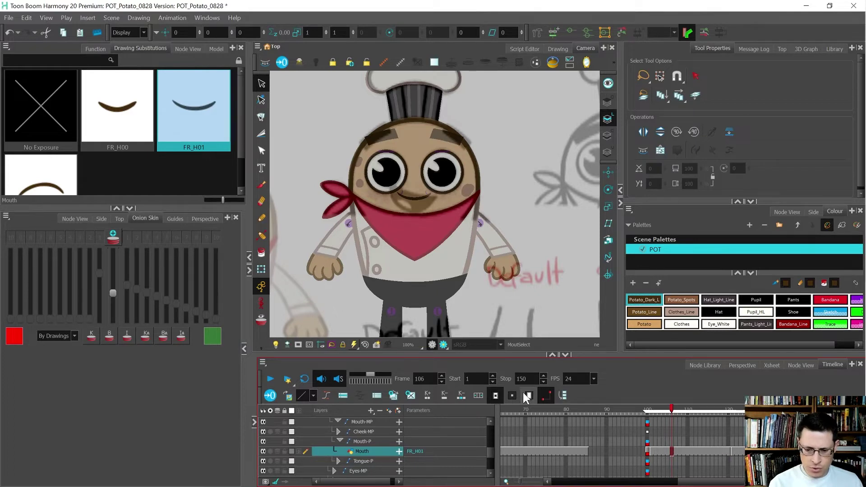
left_click(410, 395)
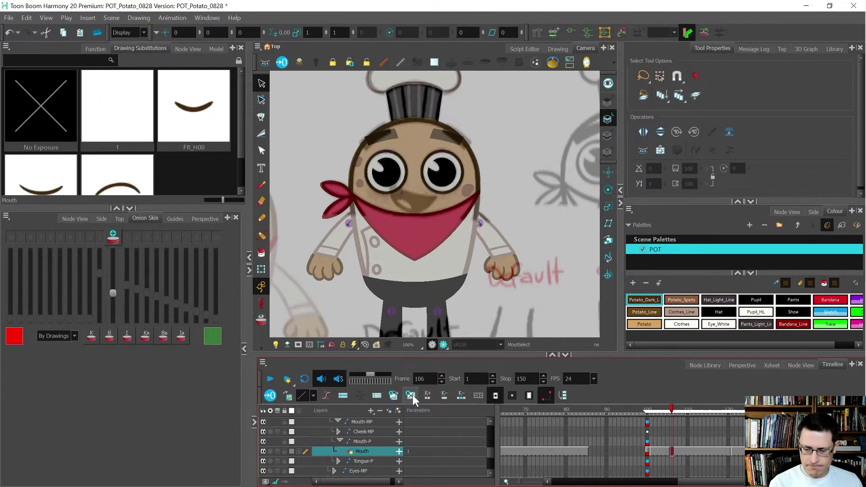
scroll(409, 180, "up", 4)
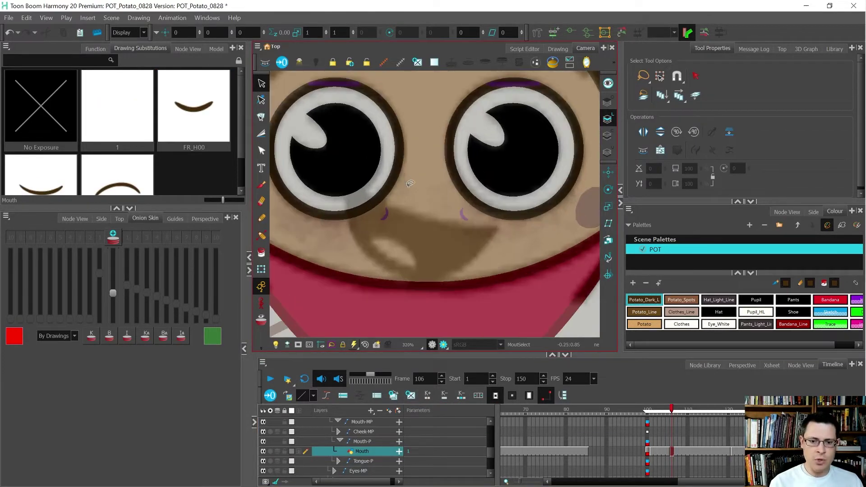
key("alt+slash")
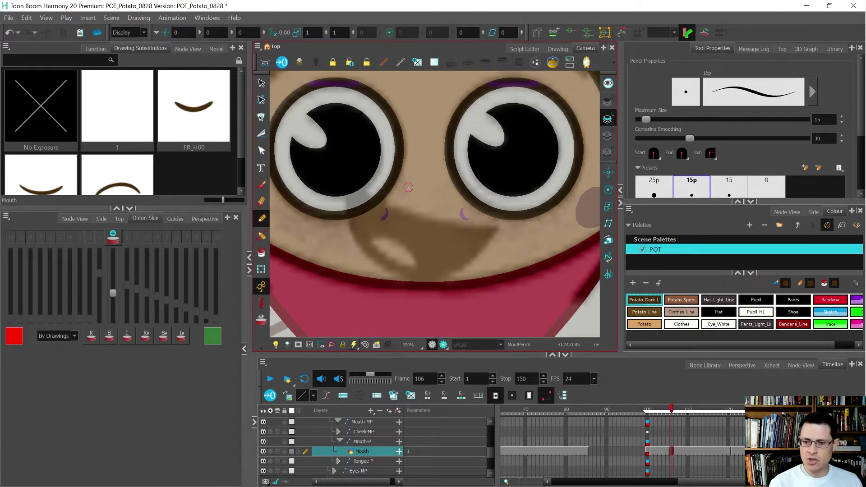
Raise the bitmap image quality of the Potato_Expressions_0828 reference layer
left_click(787, 211)
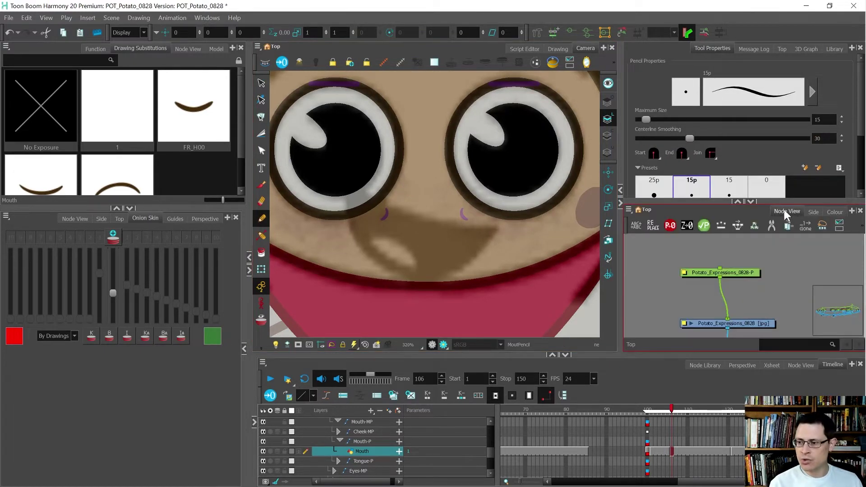
scroll(734, 291, "down", 2)
left_click(729, 311)
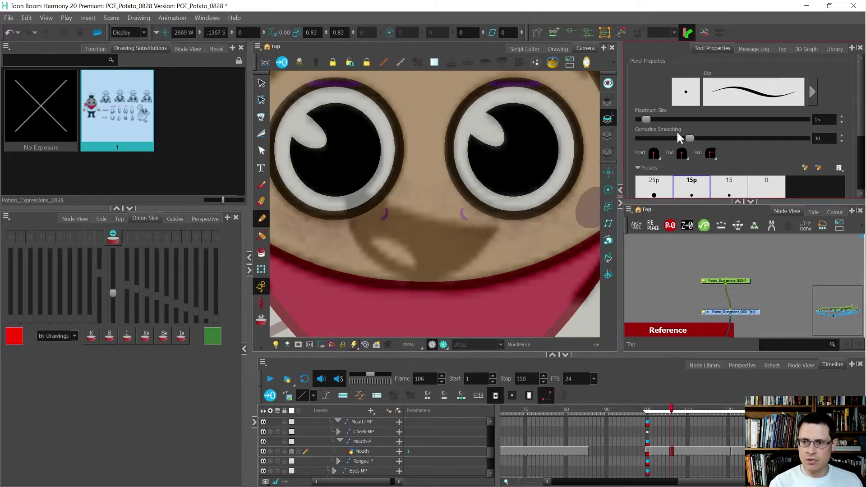
left_click(613, 64)
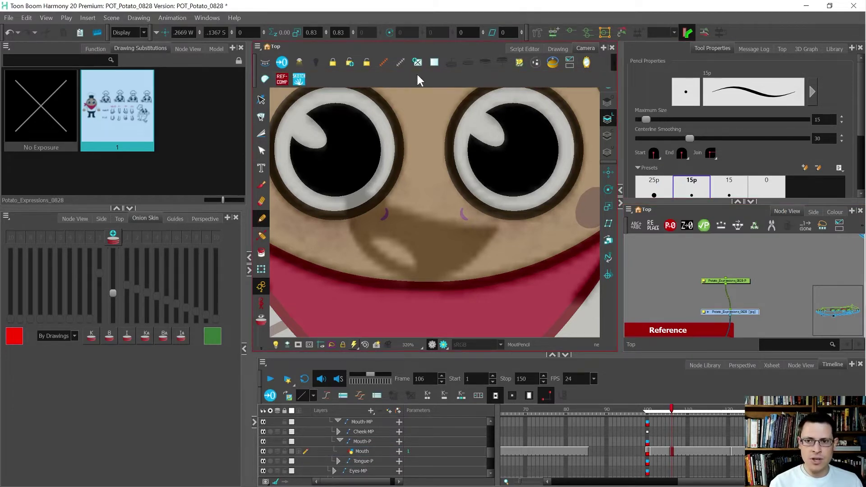
left_click(520, 63)
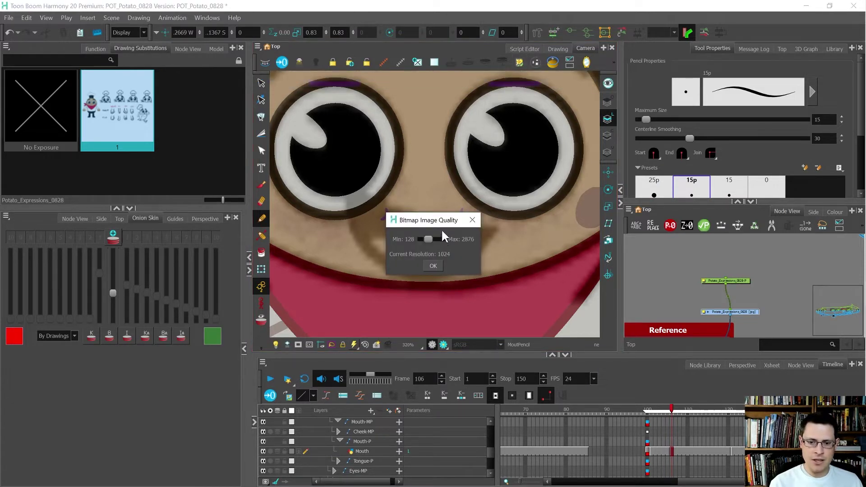
left_click(433, 266)
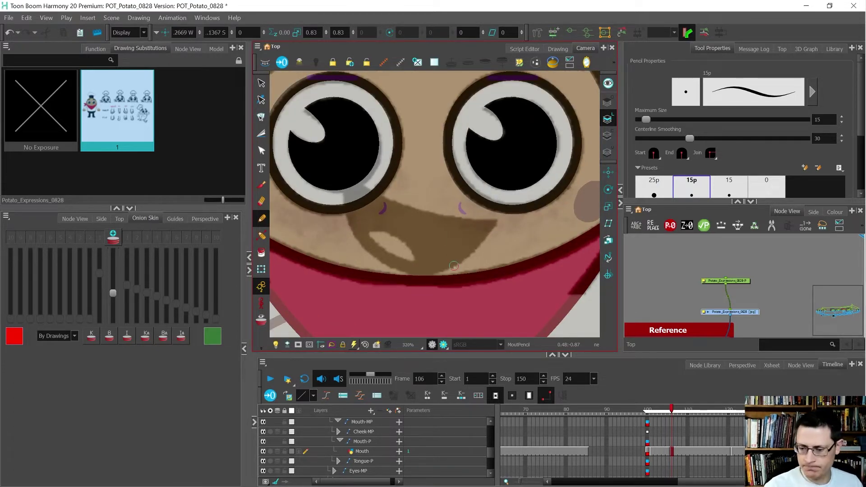
Turn on the light table and trace the upper and lower lines of the open grin over the reference on the Mouth layer
left_click(276, 345)
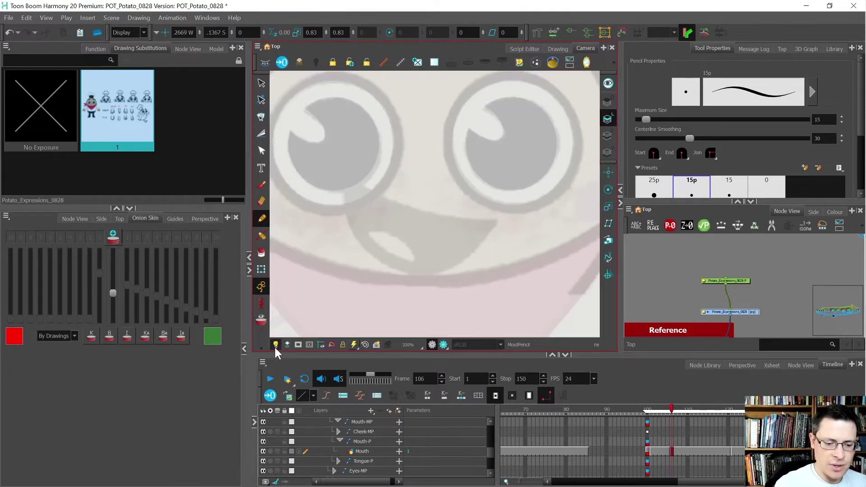
left_click_drag(508, 222, 353, 287)
left_click_drag(456, 259, 532, 221)
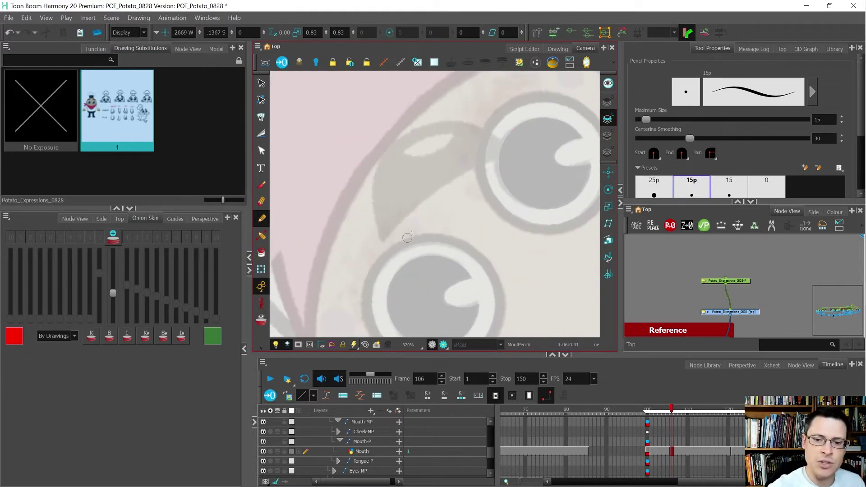
mouse_move(383, 237)
left_mouse_down()
mouse_move(435, 188)
mouse_move(518, 153)
left_mouse_up()
left_click_drag(578, 167, 581, 221)
mouse_move(375, 217)
left_mouse_down()
mouse_move(377, 183)
mouse_move(404, 145)
mouse_move(438, 129)
left_mouse_up()
mouse_move(547, 243)
left_mouse_down()
mouse_move(557, 153)
mouse_move(451, 113)
mouse_move(410, 126)
mouse_move(374, 181)
left_mouse_up()
Flatten the two traced mouth lines and check the lower line's curve against the reference with the Contour Editor
key("alt+s")
key("ctrl+a")
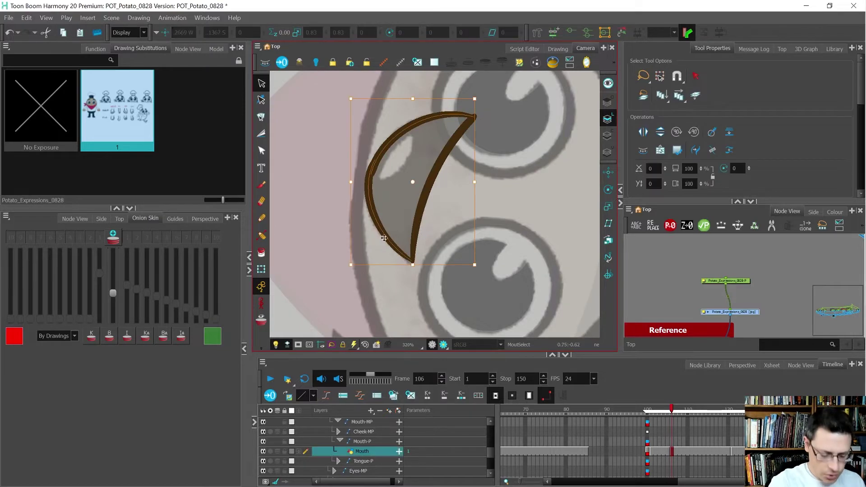
key("alt+shift+f")
key("alt+q")
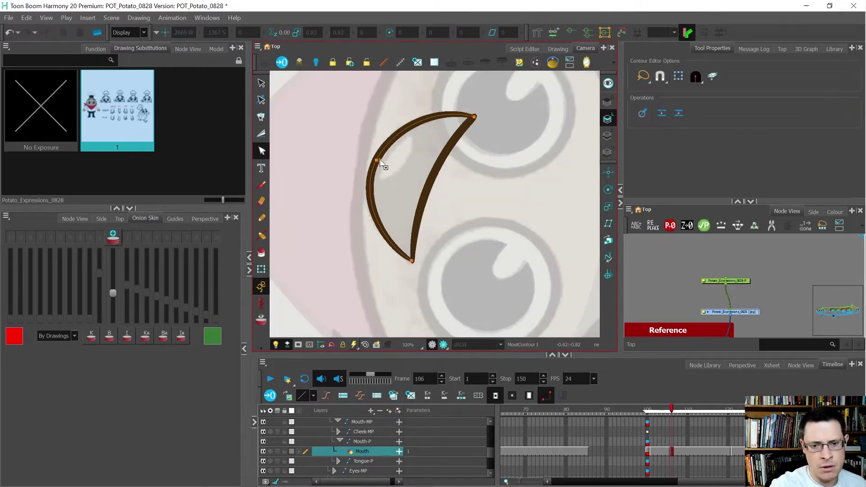
left_click(376, 162)
key("Escape")
mouse_move(486, 289)
left_mouse_down("ctrl+alt")
mouse_move(498, 128)
mouse_move(509, 137)
left_mouse_up("ctrl+alt")
key("alt+s")
mouse_move(515, 247)
left_mouse_down()
mouse_move(463, 162)
mouse_move(453, 271)
left_mouse_up()
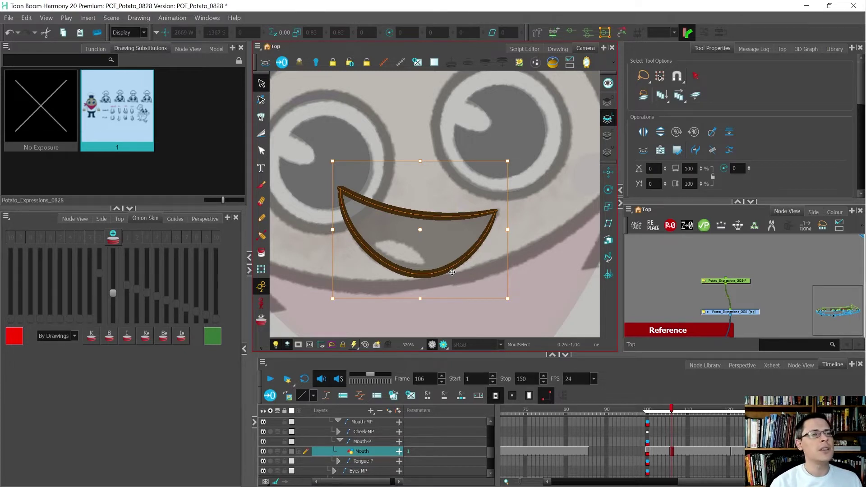
left_click(534, 232)
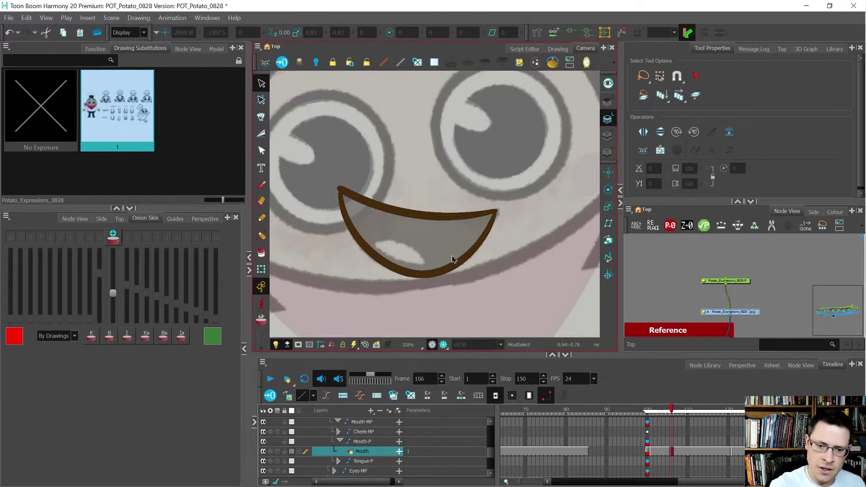
Extend the lower lip line past the upper line at the mouth's left corner and adjust its curve handle
key("alt+q")
left_click(345, 203)
left_click_drag(341, 190, 340, 179)
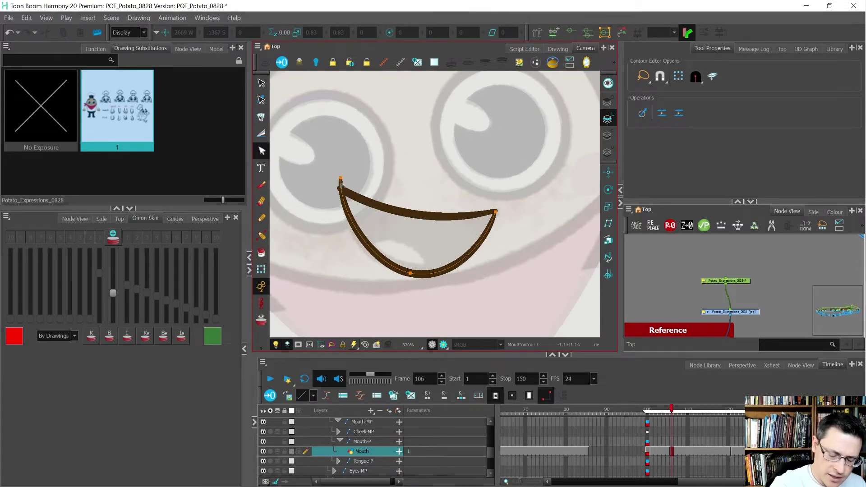
left_click(419, 265)
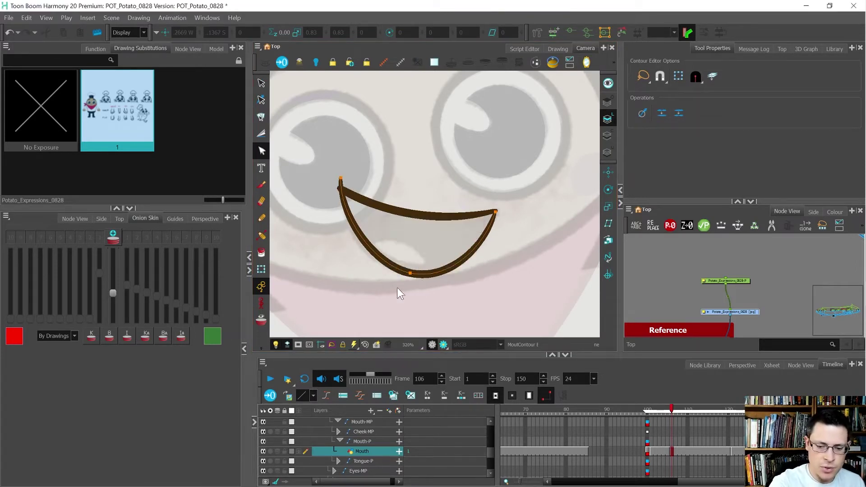
scroll(353, 195, "up", 3)
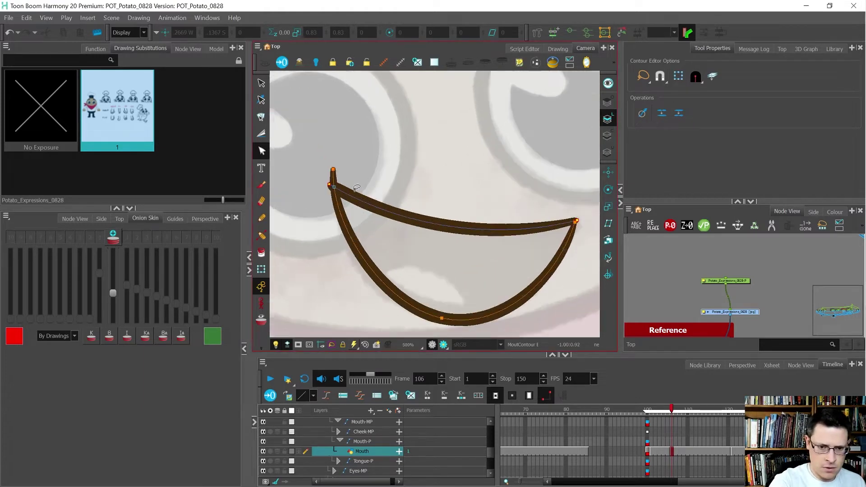
mouse_move(329, 166)
left_mouse_down()
mouse_move(310, 254)
mouse_move(310, 245)
left_mouse_up()
scroll(325, 167, "up", 5)
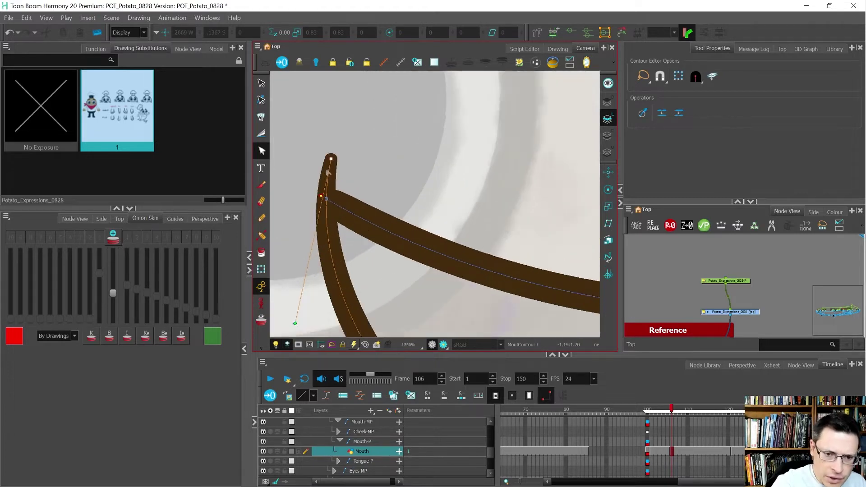
Extend the lower lip line past the upper line at the mouth's right corner and refine its bottom curve
scroll(329, 212, "down", 7)
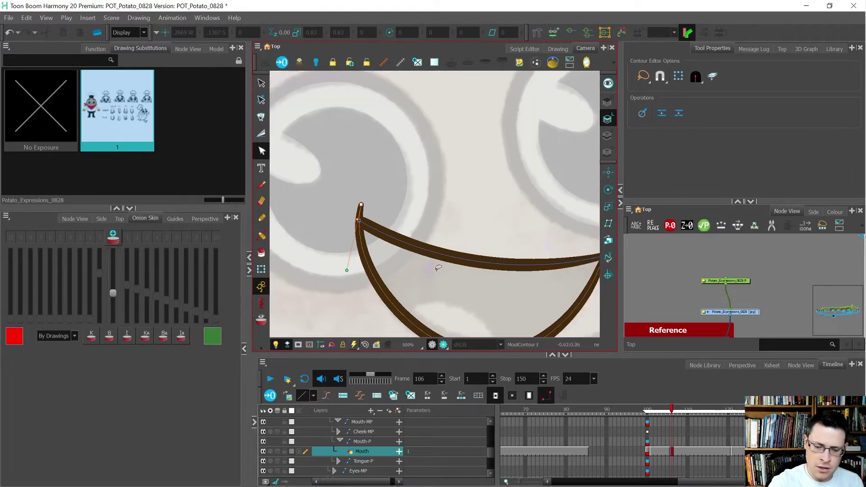
scroll(490, 223, "up", 3)
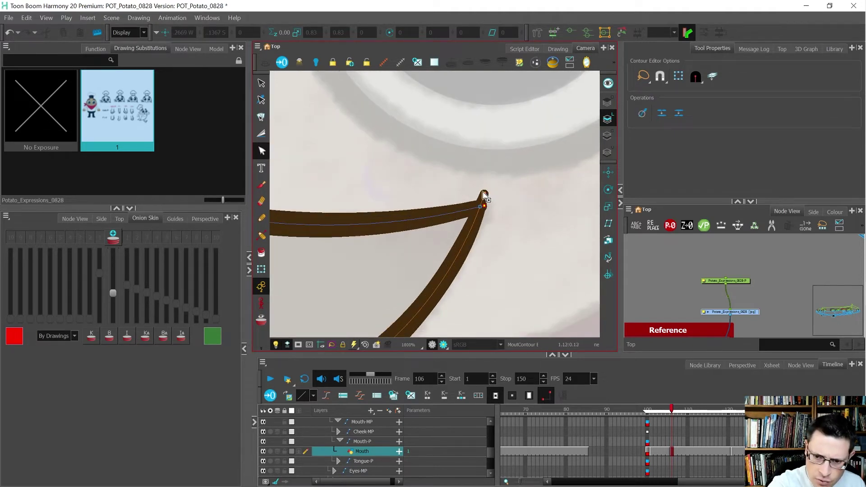
left_click_drag(485, 192, 454, 302)
scroll(489, 198, "down", 1)
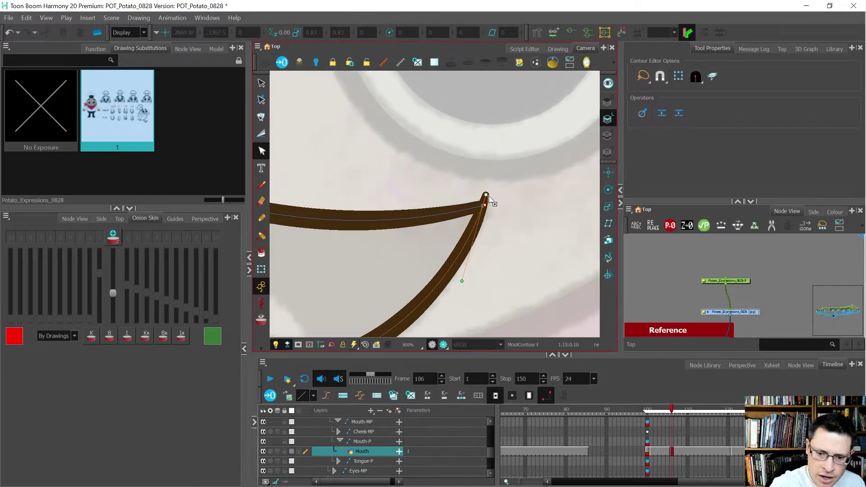
scroll(489, 198, "down", 2)
left_click_drag(381, 289, 330, 277)
left_click_drag(429, 287, 437, 287)
left_click(492, 258)
Change the Cutter's line tip style and trim the overhanging line end at the mouth's right corner
key("alt+t")
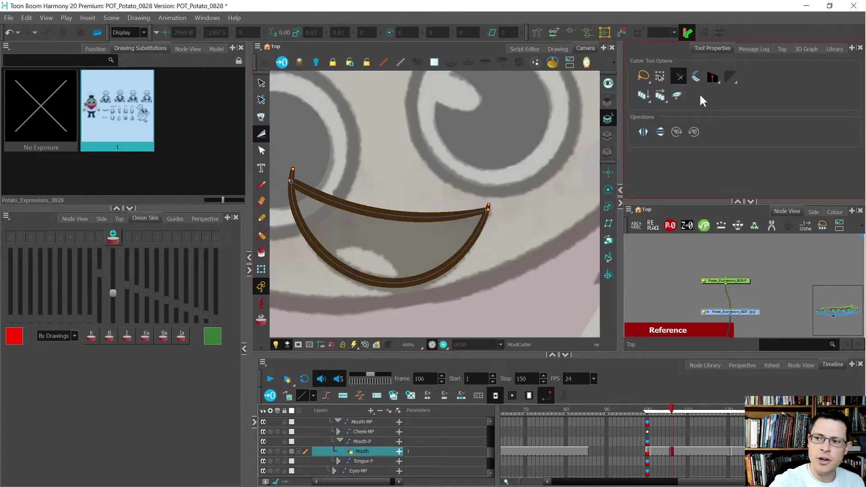
left_click(713, 77)
left_click(735, 112)
scroll(489, 204, "up", 2)
scroll(488, 203, "up", 4)
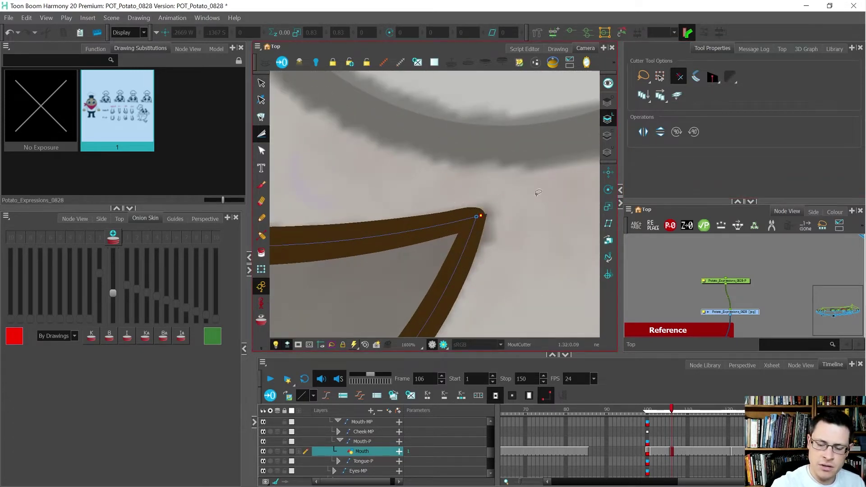
Trim the overhanging line end at the mouth's left corner and check its rounded tip with the Pencil Editor
scroll(538, 193, "down", 5)
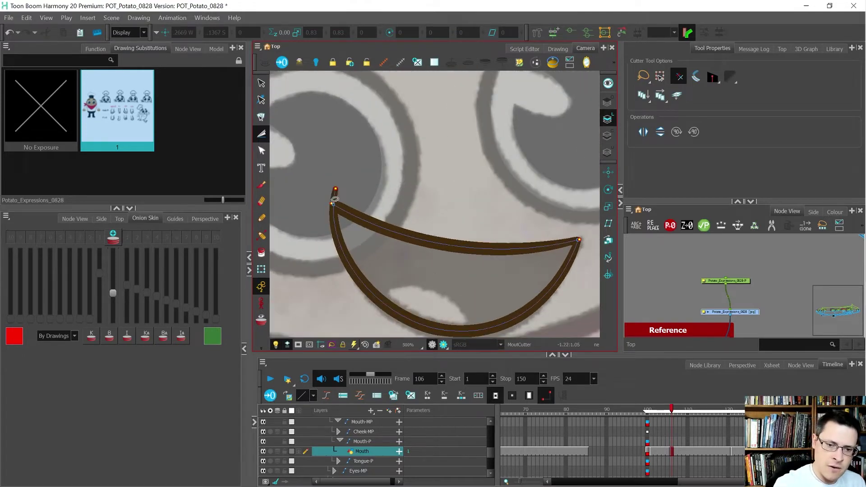
scroll(334, 199, "up", 3)
scroll(341, 207, "up", 3)
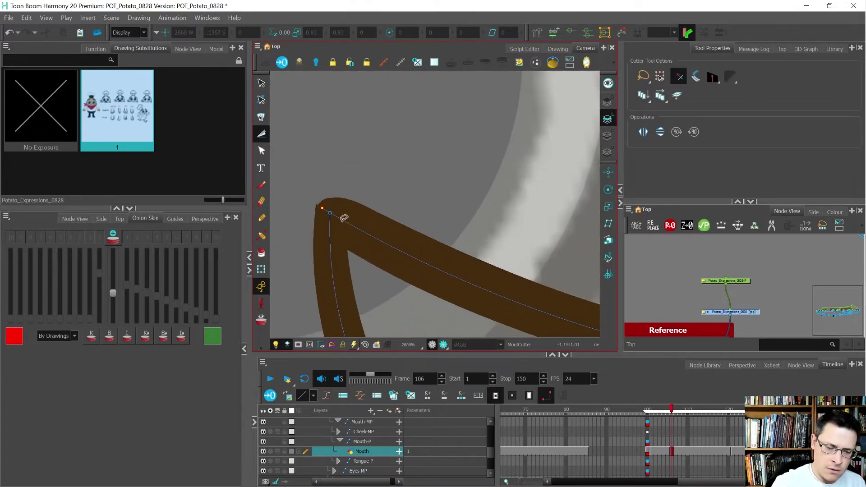
left_click(261, 236)
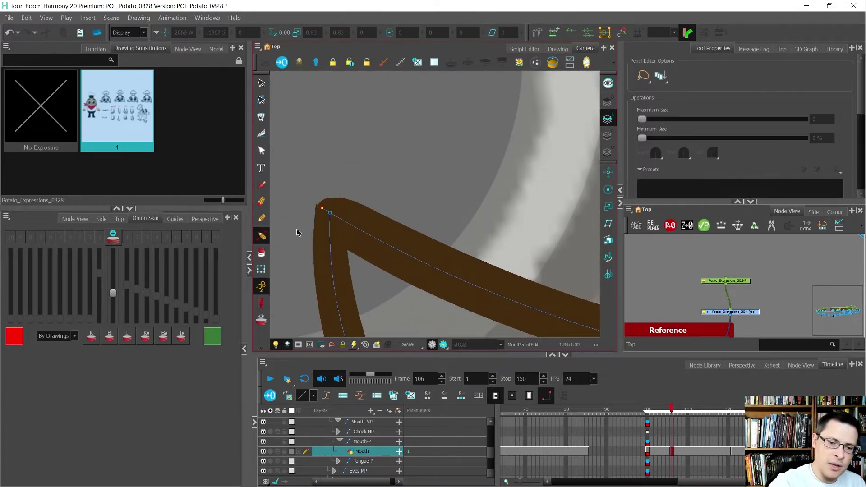
left_click_drag(333, 214, 335, 207)
left_click(340, 205)
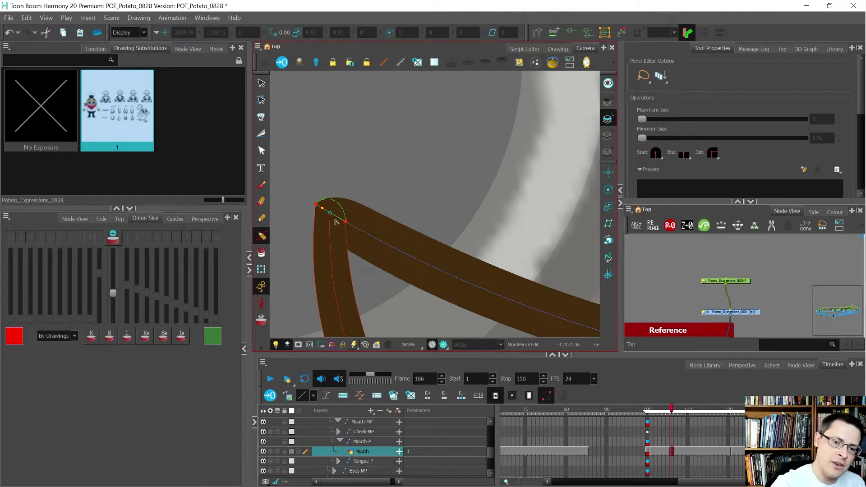
Adjust the rounded line tip at the mouth's right corner with the Pencil Editor
scroll(440, 253, "down", 5)
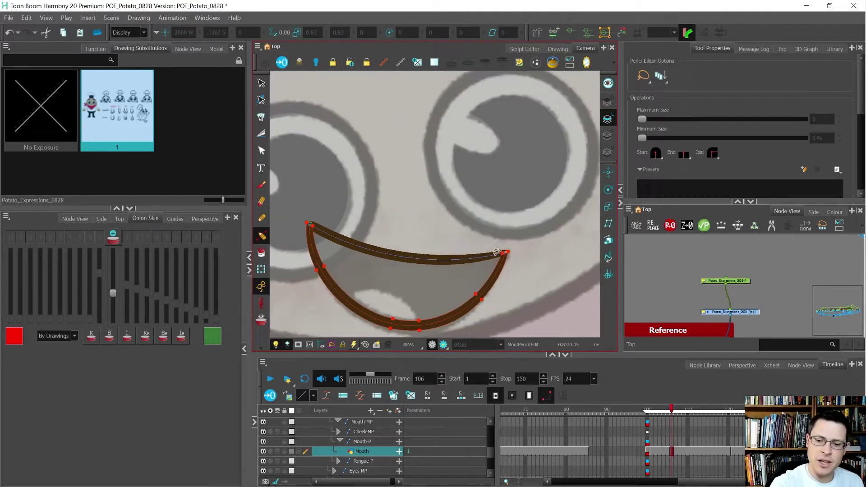
scroll(477, 254, "up", 5)
left_click_drag(469, 246, 471, 230)
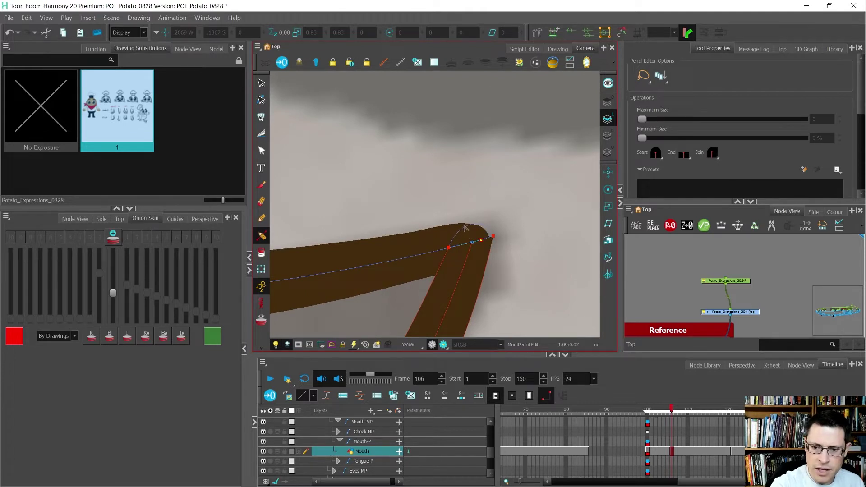
left_click_drag(464, 229, 467, 227)
left_click(515, 225)
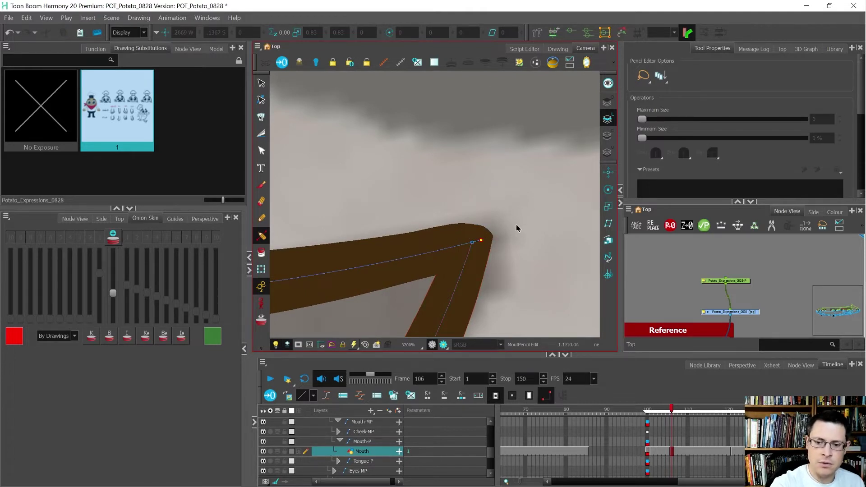
scroll(508, 183, "down", 5)
Try to squash the mouth's lower line upward, and undo the change
key("alt+s")
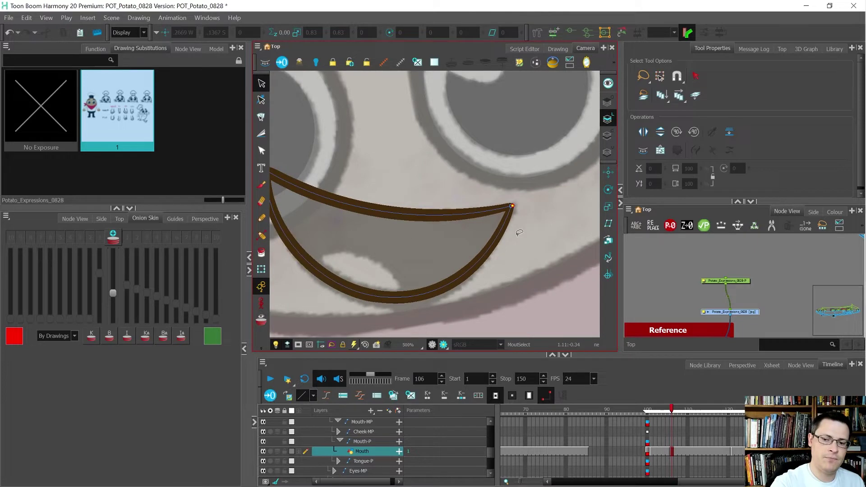
left_click(414, 288)
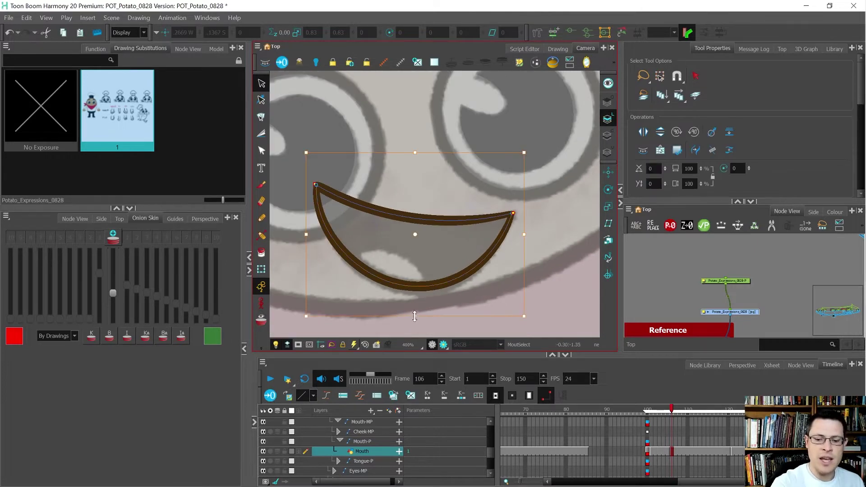
left_click_drag(414, 288, 415, 269)
key("ctrl+z")
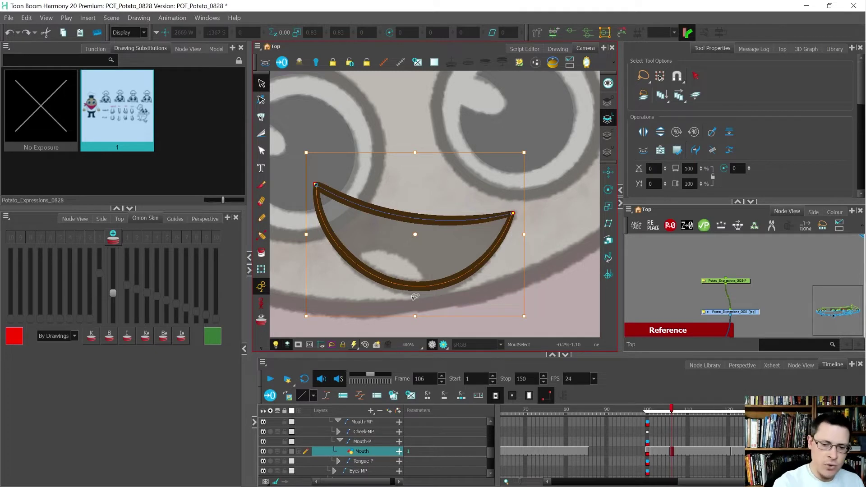
Add a colour named Tongue to the POT palette and give it a brighter red of R 182, G 18, B 13
key("alt+slash")
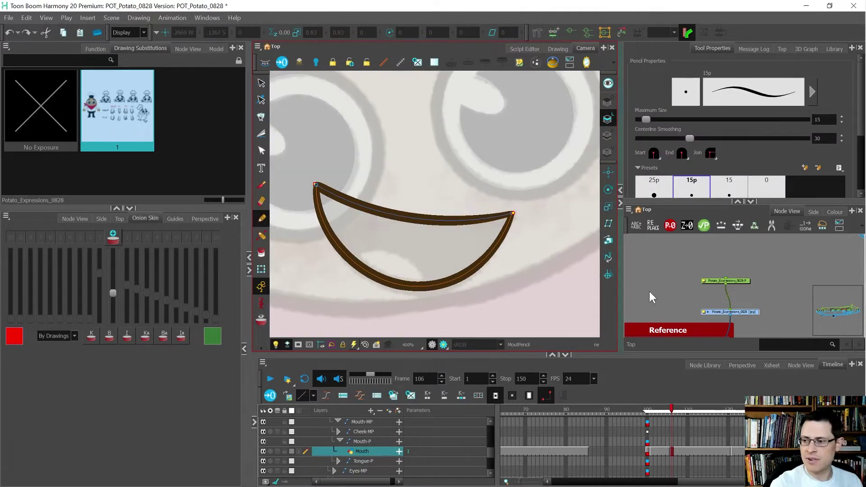
left_click(834, 211)
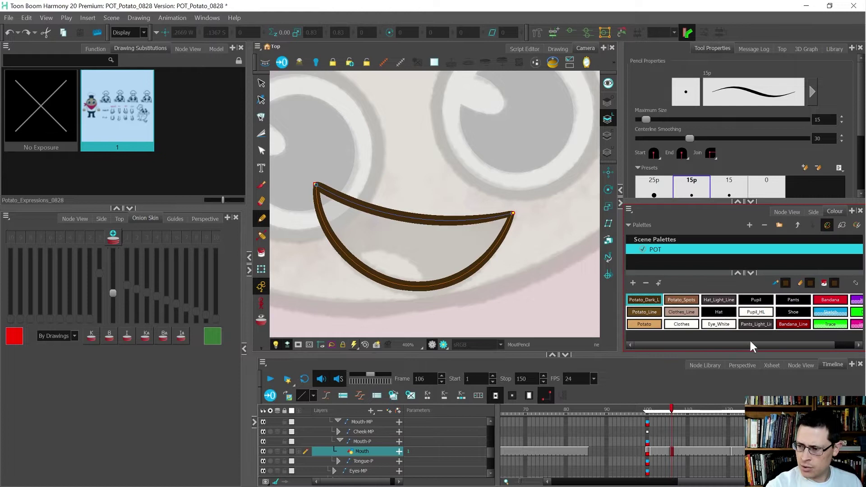
mouse_move(747, 344)
left_mouse_down()
mouse_move(793, 341)
mouse_move(751, 345)
left_mouse_up()
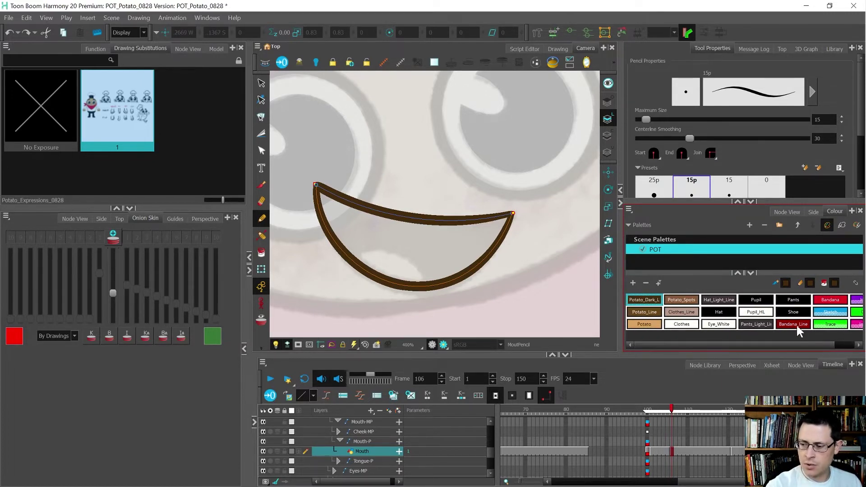
left_click(633, 283)
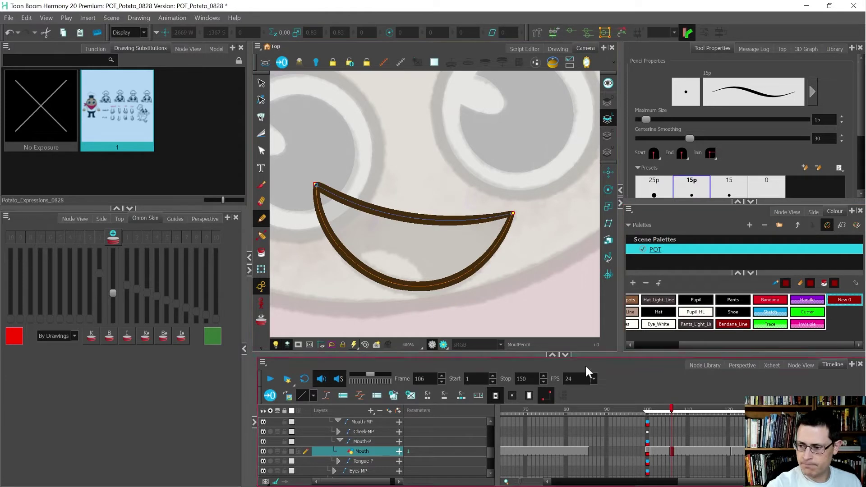
double_click(842, 300)
type("To")
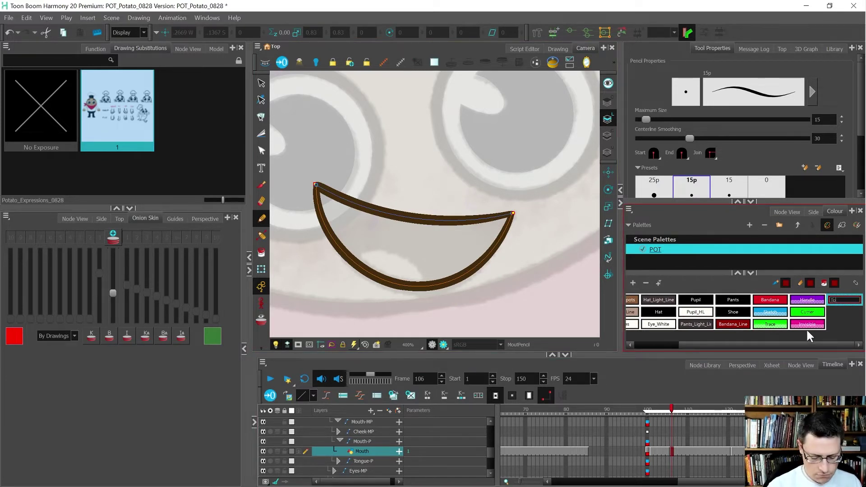
type("ngue")
key("Return")
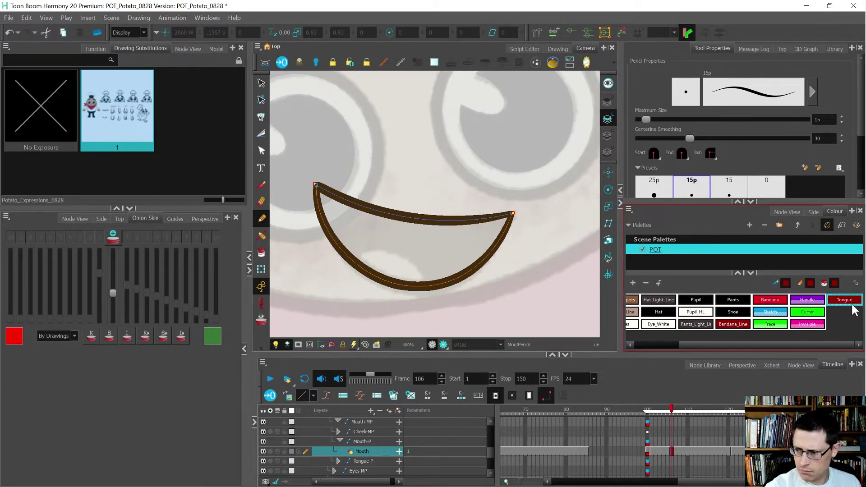
double_click(848, 302)
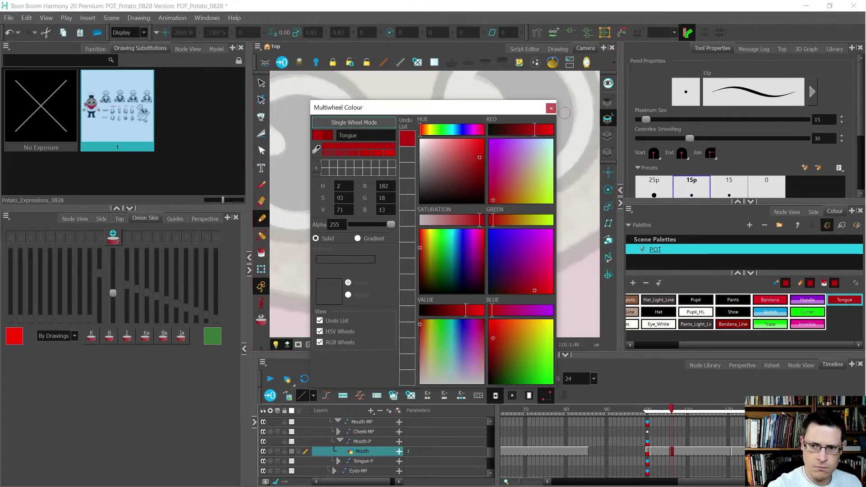
left_click(551, 108)
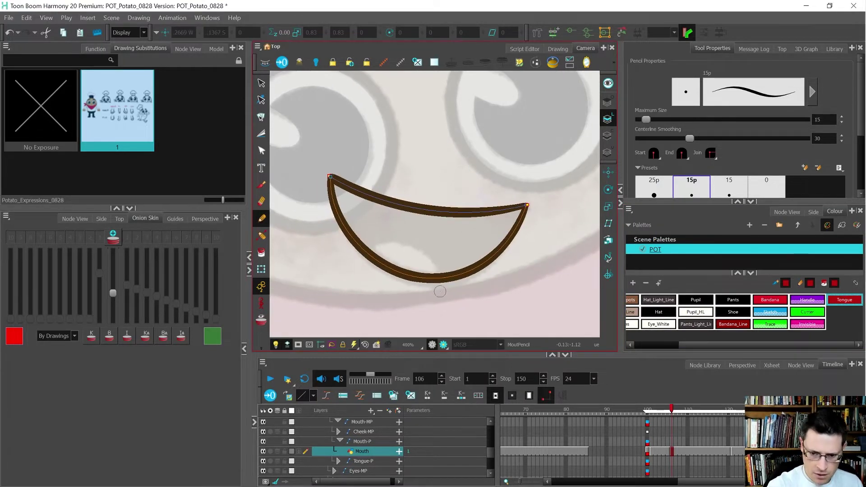
Draw a closed oval tongue outline in the Tongue colour across the mouth's lower line, following the reference
mouse_move(442, 300)
left_mouse_down()
mouse_move(441, 278)
mouse_move(421, 255)
mouse_move(393, 247)
mouse_move(369, 254)
mouse_move(388, 289)
mouse_move(435, 298)
mouse_move(449, 286)
mouse_move(452, 310)
mouse_move(425, 318)
mouse_move(440, 296)
left_mouse_up()
key("alt+t")
key("alt+s")
key("alt+q")
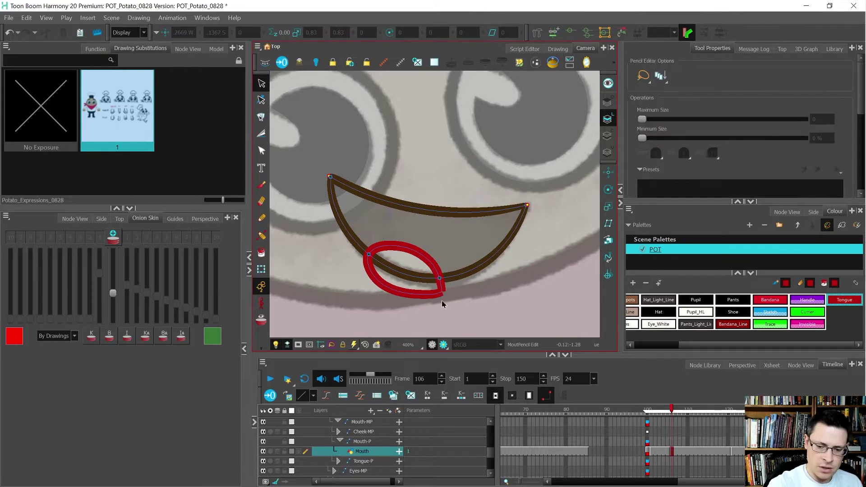
key("1")
key("1")
Round the line join where the tongue outline's ends meet below the lower lip using the Pencil Editor
scroll(440, 301, "up", 6)
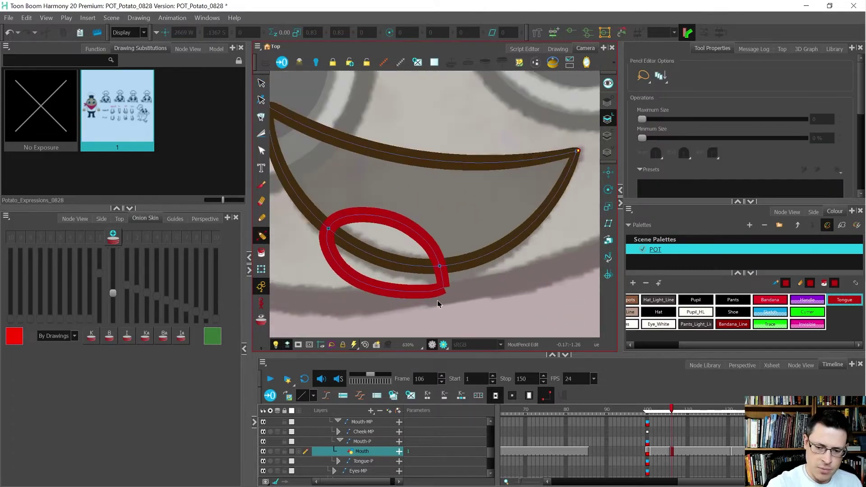
left_click(449, 280)
left_click(454, 276)
scroll(453, 277, "up", 5)
left_click_drag(445, 273, 442, 295)
left_click(485, 246)
scroll(486, 238, "down", 2)
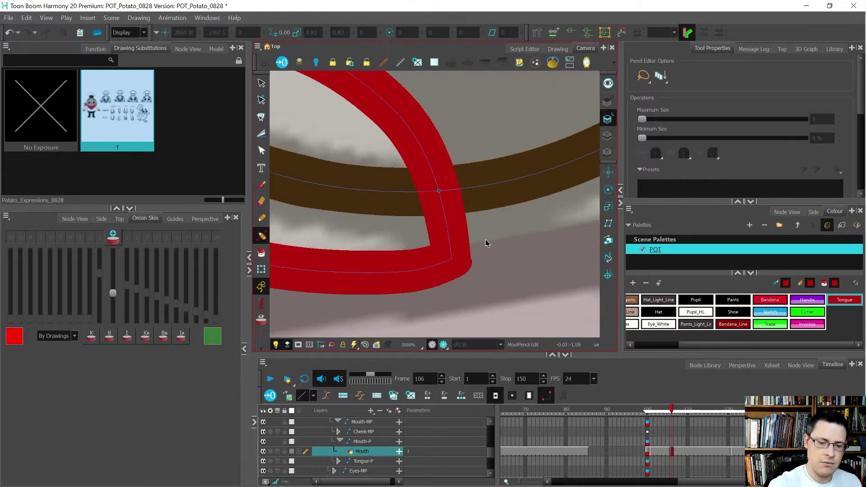
Reshape the tongue outline's sharp lower corner and underside into a smoother oval with the Contour Editor
scroll(486, 243, "down", 2)
key("alt+q")
mouse_move(467, 258)
left_mouse_down()
mouse_move(462, 273)
mouse_move(463, 240)
mouse_move(448, 262)
left_mouse_up()
left_click_drag(387, 280, 406, 273)
left_click_drag(314, 261, 319, 266)
key("Escape")
scroll(461, 239, "down", 1)
scroll(462, 262, "down", 3)
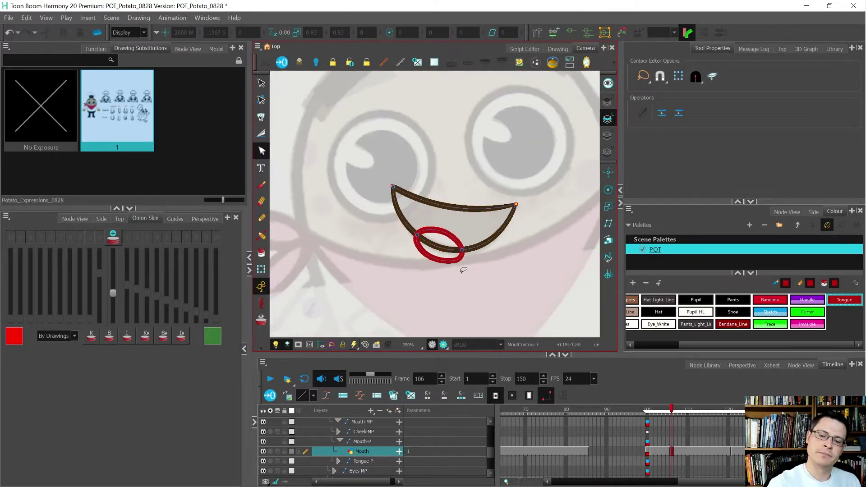
Refine the curve handles at the bottom of the tongue outline to make the oval fuller
scroll(464, 259, "up", 4)
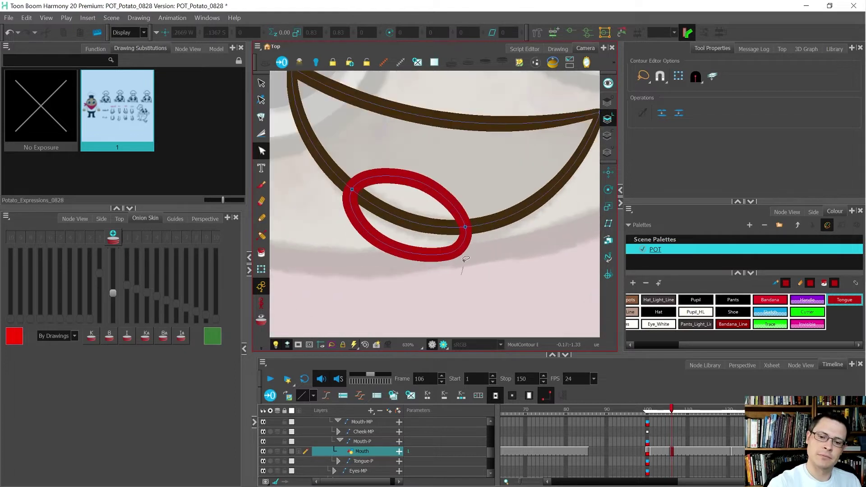
left_click(456, 258)
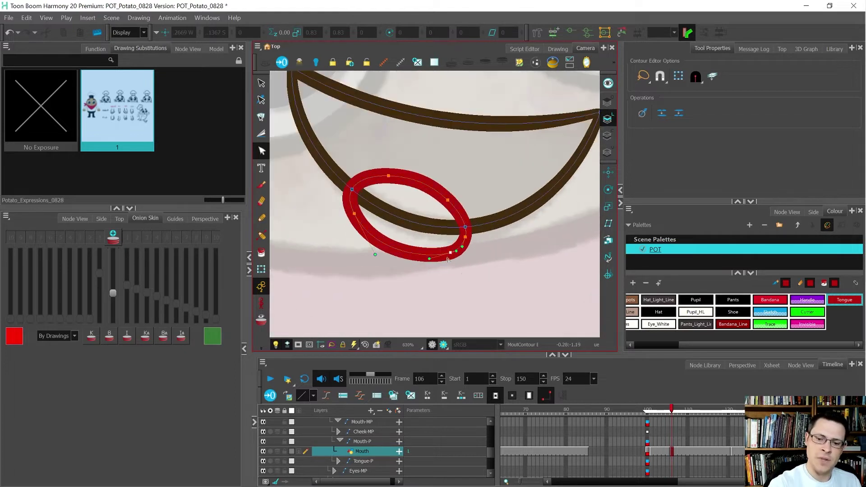
left_click_drag(454, 254, 429, 260)
left_click_drag(375, 254, 373, 252)
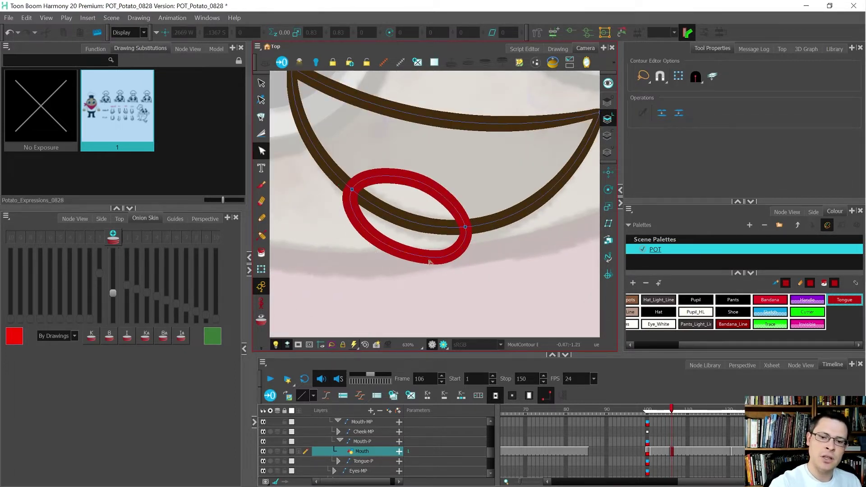
Try flipping the tongue outline vertically and moving it inside the mouth, undo the change and deselect the outline
key("alt+s")
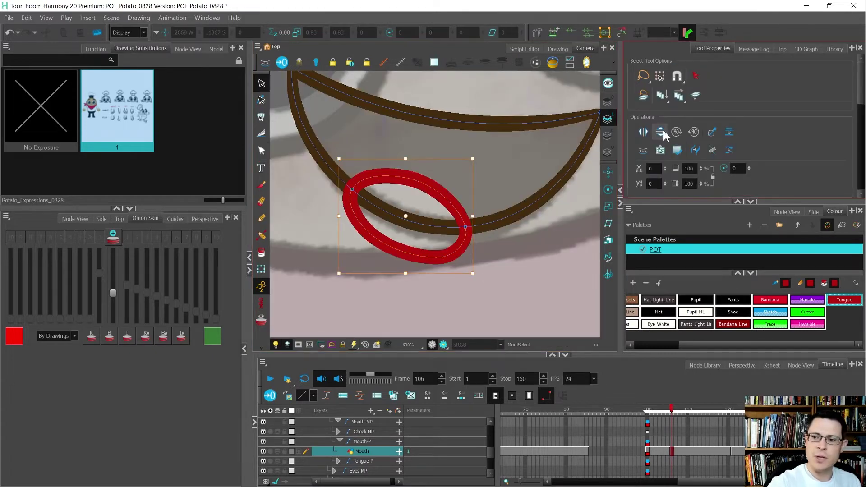
left_click(660, 131)
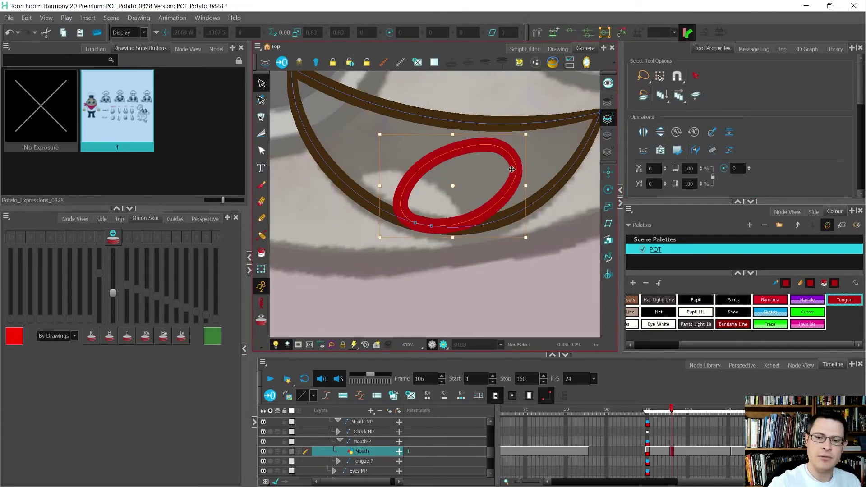
key("ctrl+z")
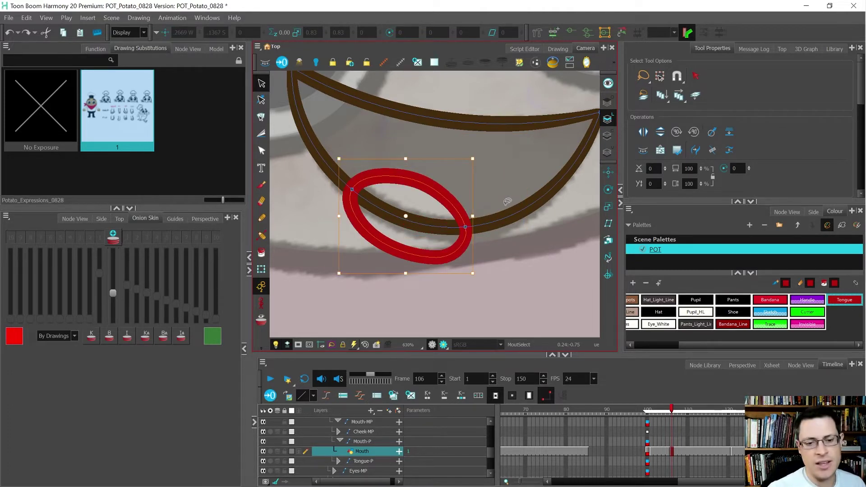
scroll(507, 202, "down", 4)
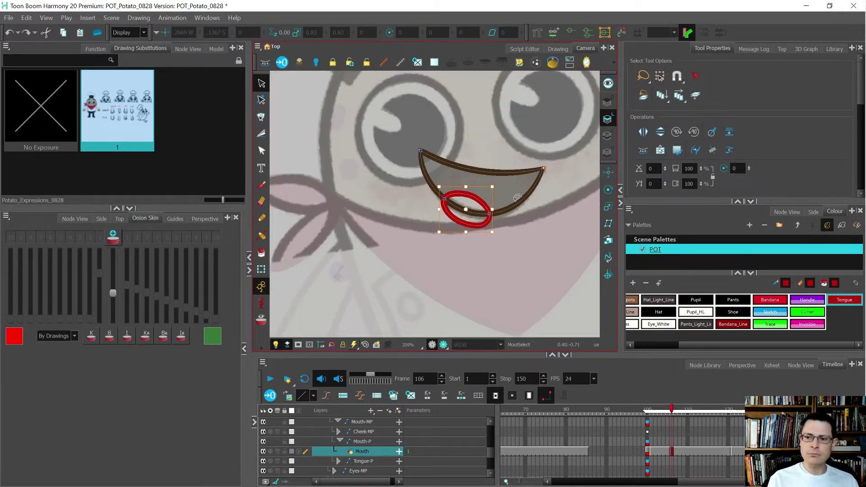
scroll(517, 194, "up", 3)
left_click(501, 187)
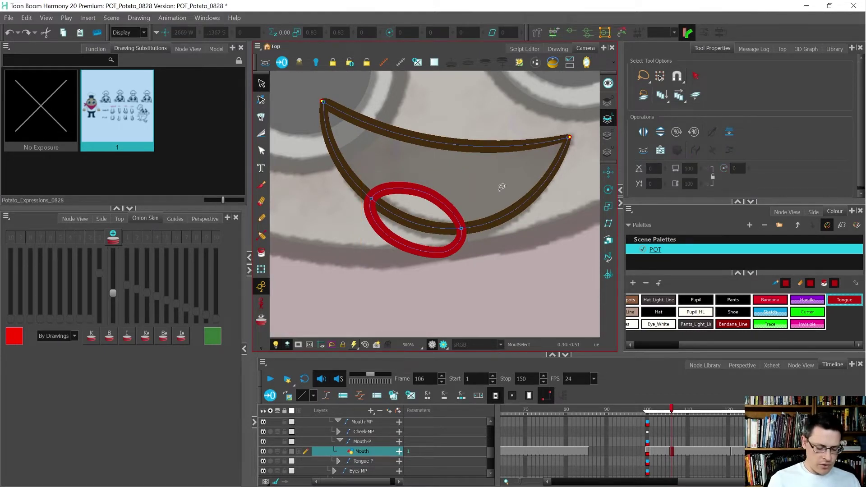
Check the open grin against the full coloured face at several zoom levels with the Mouth-P peg selected
scroll(457, 201, "down", 3)
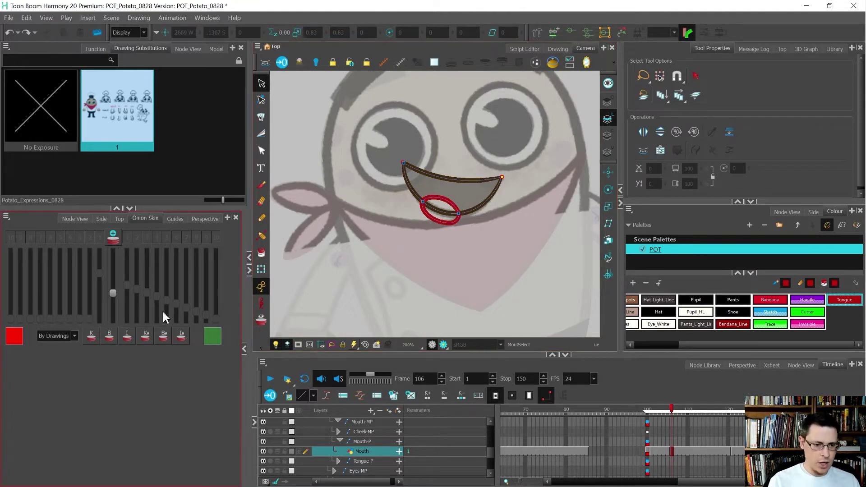
left_click(74, 219)
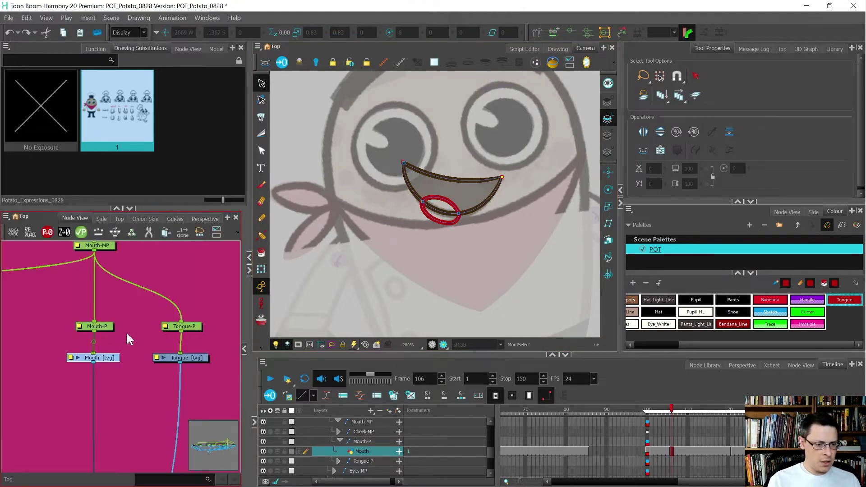
left_click(94, 326)
scroll(479, 219, "down", 2)
key("shift+t")
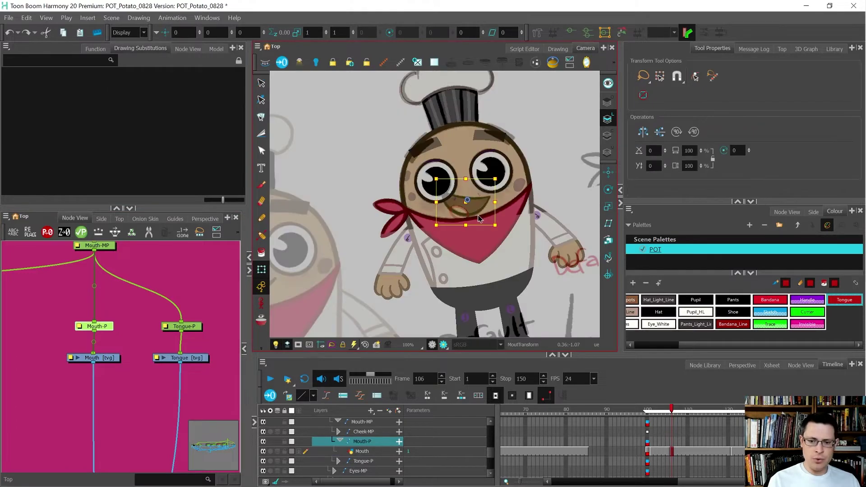
scroll(478, 218, "down", 1)
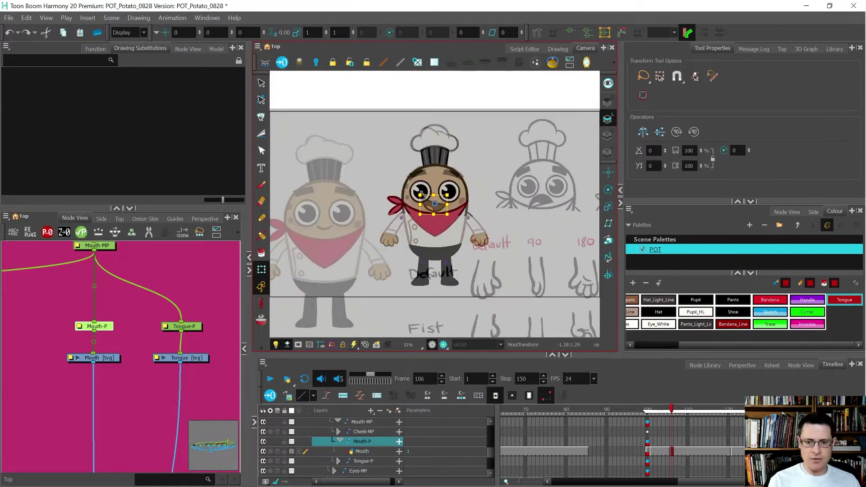
scroll(431, 208, "up", 3)
scroll(431, 208, "up", 2)
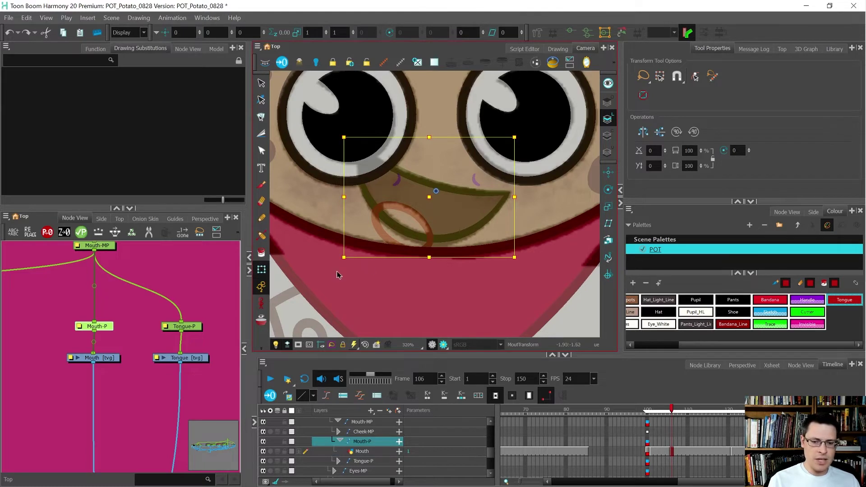
mouse_move(428, 253)
left_mouse_down()
mouse_move(433, 218)
mouse_move(432, 275)
mouse_move(432, 221)
mouse_move(432, 266)
mouse_move(429, 238)
mouse_move(427, 256)
left_mouse_up()
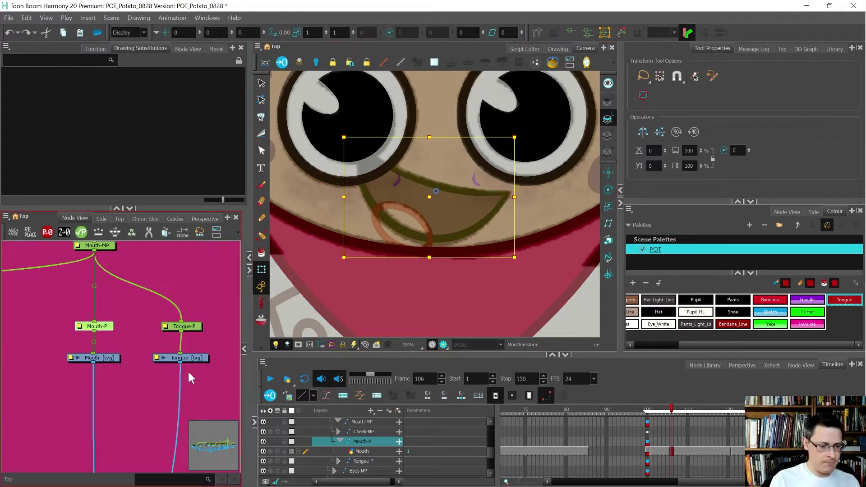
Add a vector drawing layer named Mouth_SYNC and place its node beside the Mouth node, inside the Mouth backdrop
left_click(194, 359)
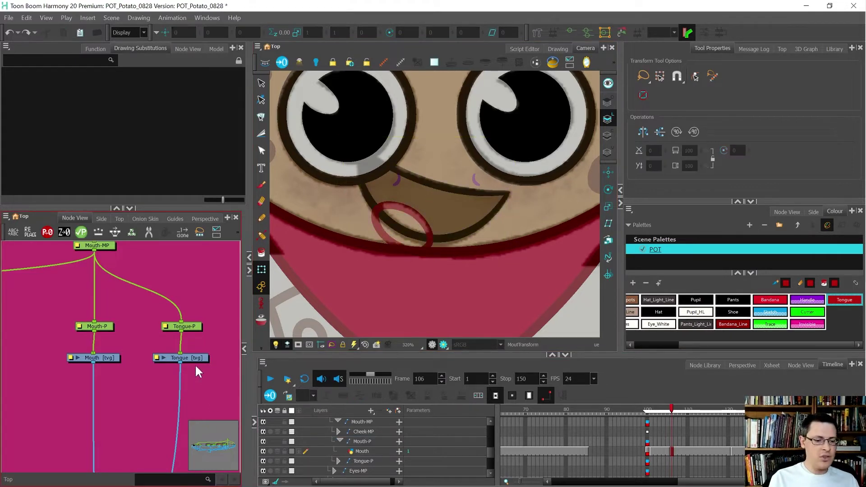
scroll(194, 357, "down", 3)
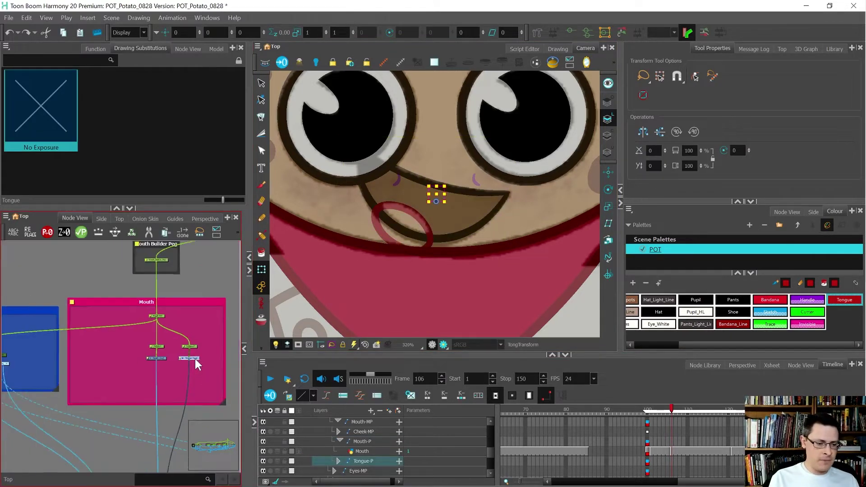
scroll(137, 353, "up", 5)
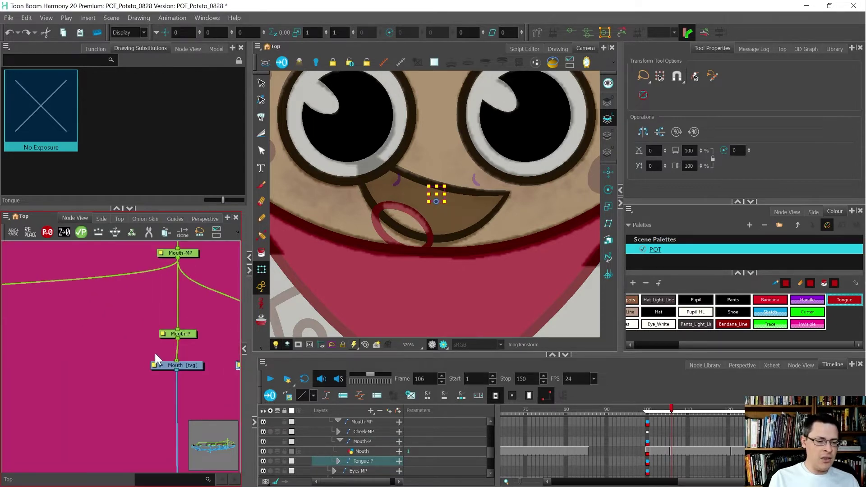
left_click(113, 366)
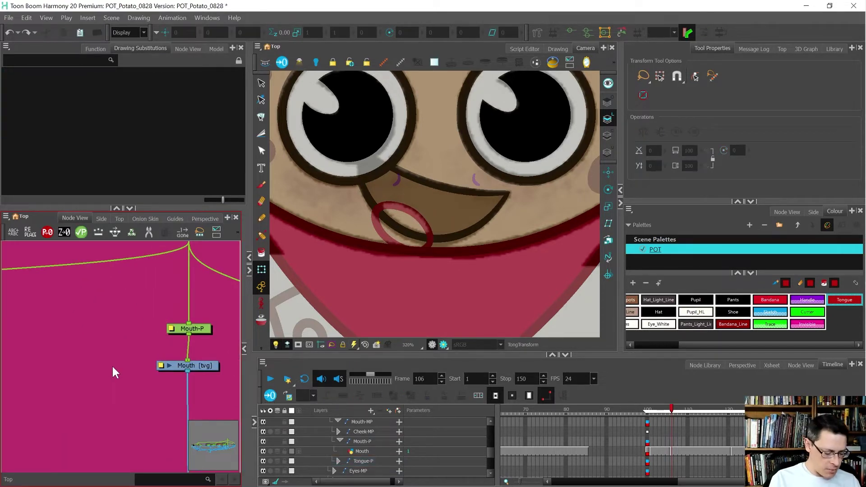
key("ctrl+r")
type("Mouth_SY")
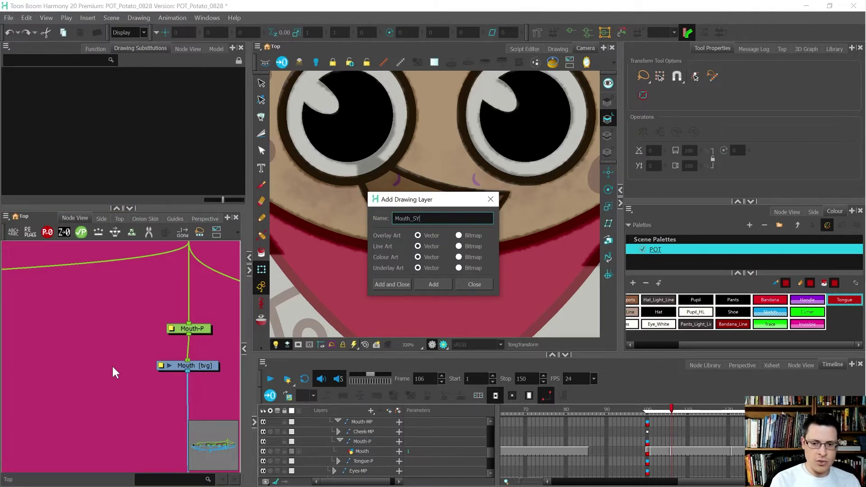
left_click(399, 285)
mouse_move(157, 357)
left_mouse_down()
mouse_move(75, 357)
mouse_move(51, 390)
left_mouse_up()
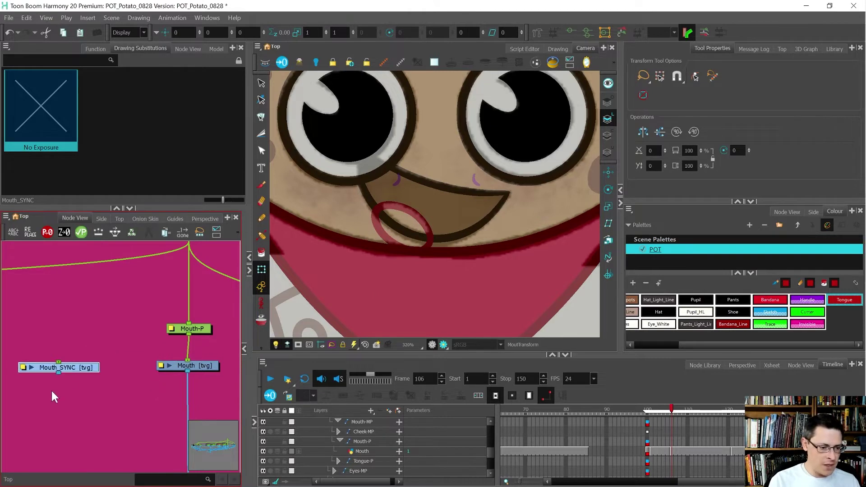
Create a backdrop around the Mouth_SYNC node and name it Mouth Sync
key("ctrl+shift+b")
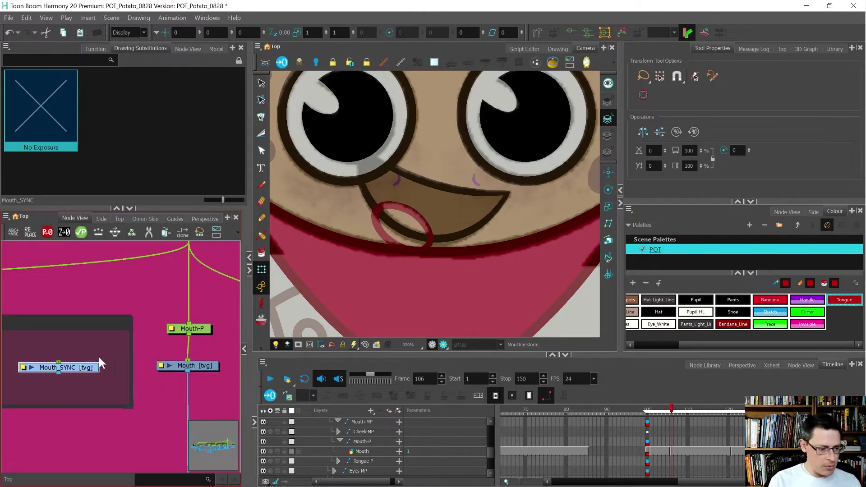
scroll(96, 351, "down", 3)
scroll(46, 337, "up", 2)
double_click(36, 334)
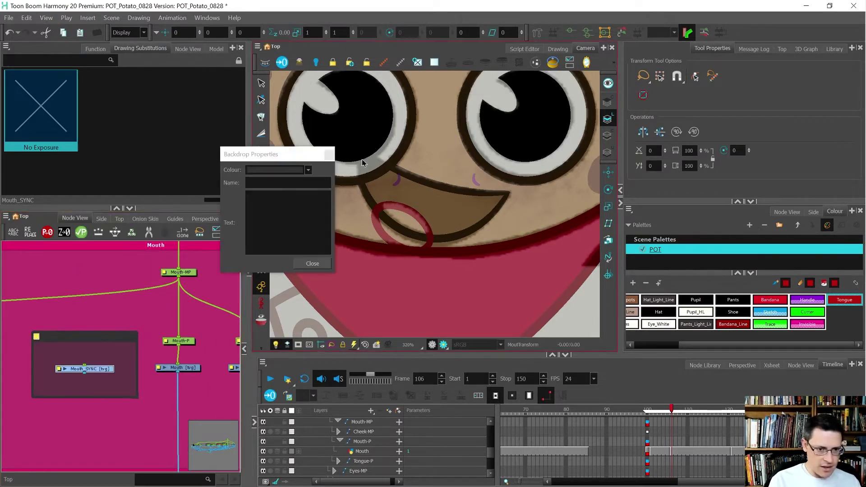
type("Mouth Sync")
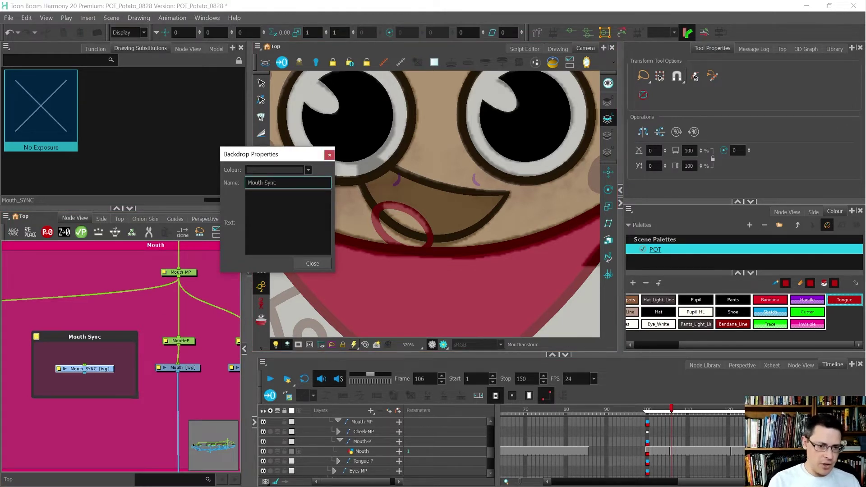
left_click(312, 263)
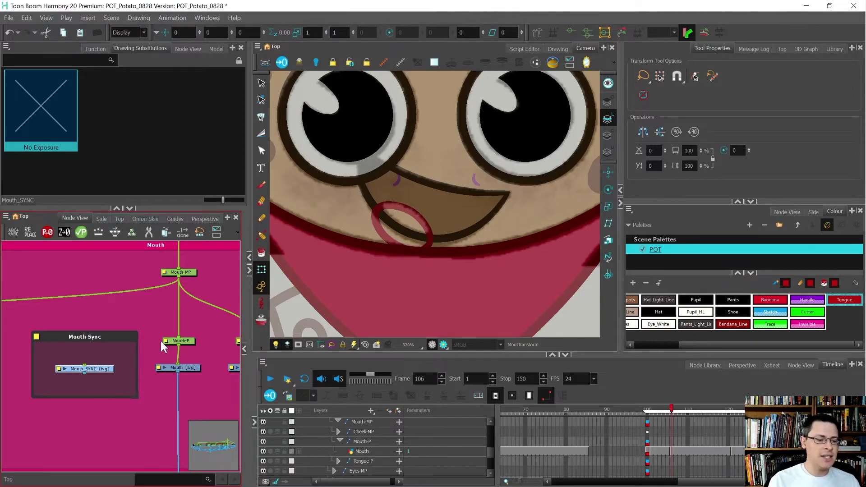
Connect the Mouth-MP peg's output to the Mouth_SYNC drawing node
scroll(80, 367, "down", 12)
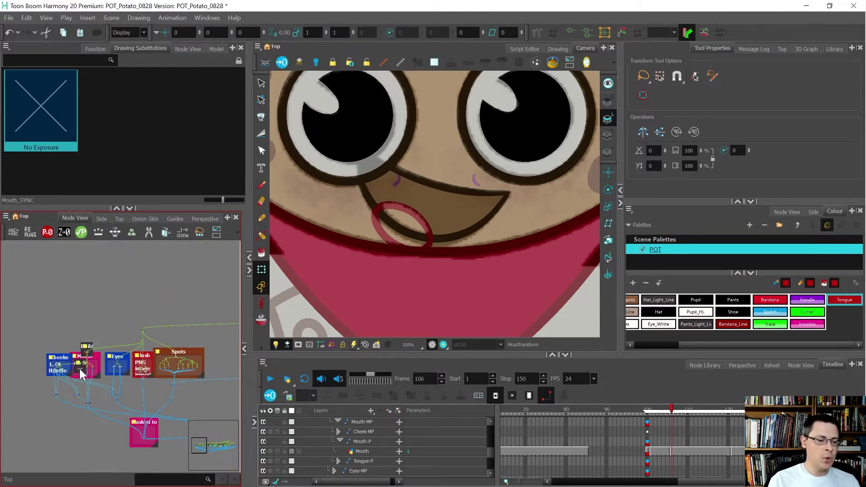
scroll(83, 366, "up", 12)
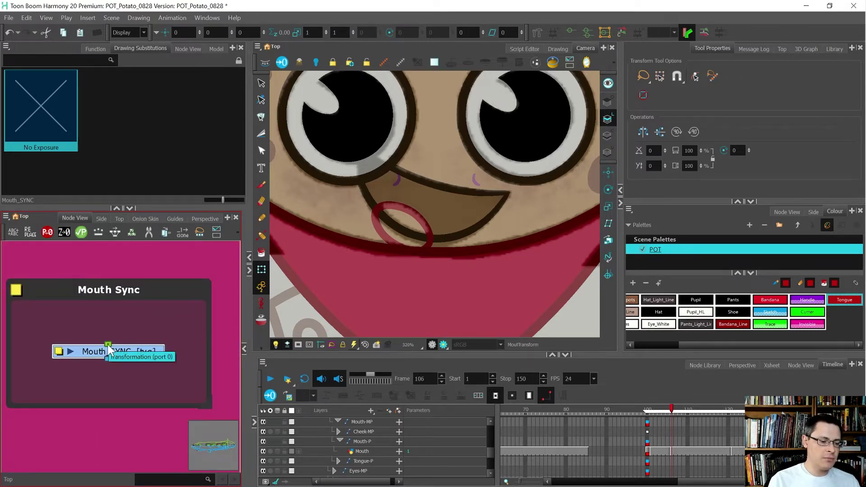
scroll(99, 344, "down", 4)
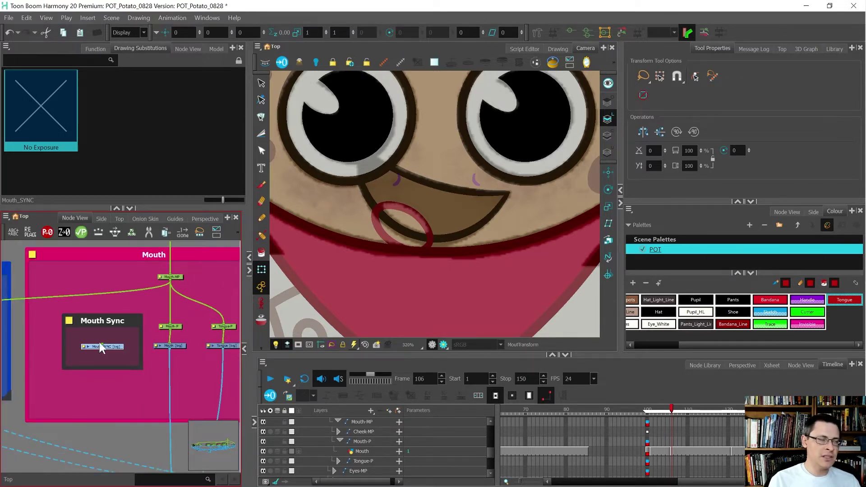
scroll(171, 293, "up", 3)
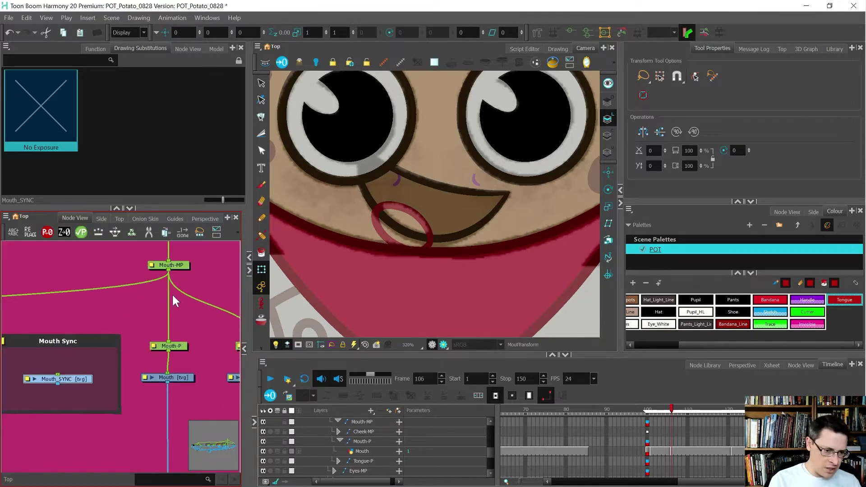
left_click_drag(169, 269, 63, 371)
Connect the Mouth_SYNC node's output to the composite that receives the Mouth and Tongue drawings
scroll(52, 347, "down", 3)
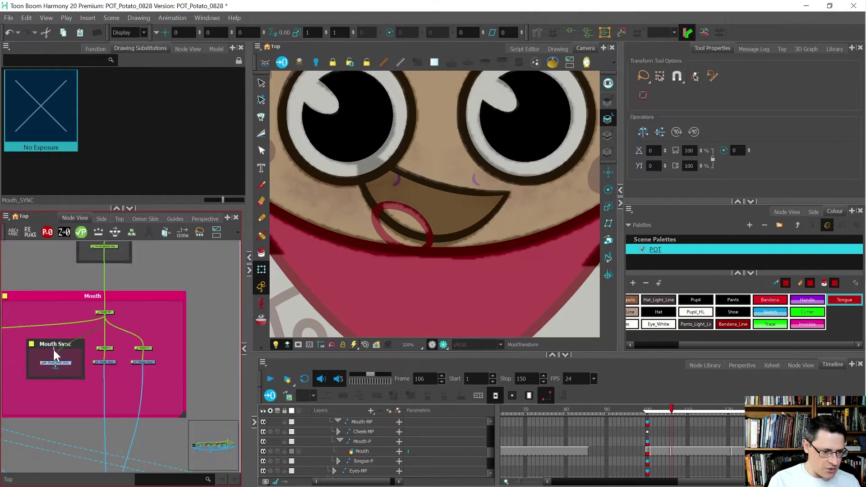
scroll(88, 388, "down", 2)
scroll(68, 418, "up", 5)
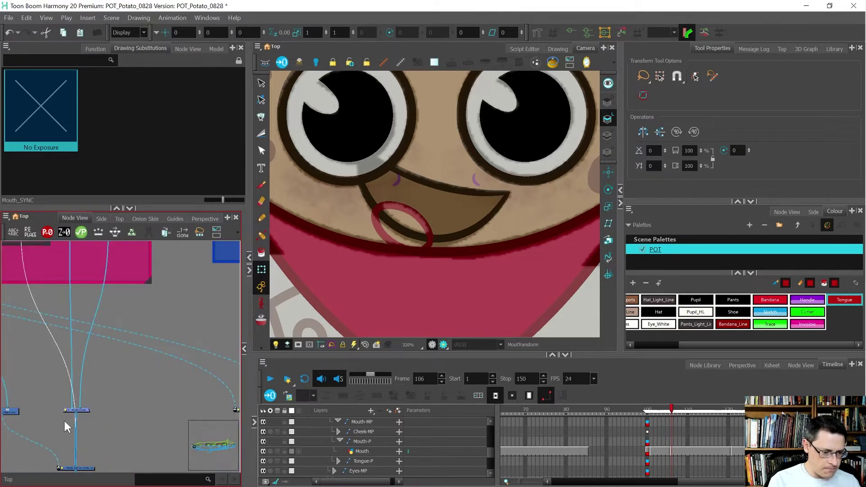
scroll(64, 407, "up", 4)
left_click_drag(64, 407, 91, 404)
scroll(143, 394, "down", 7)
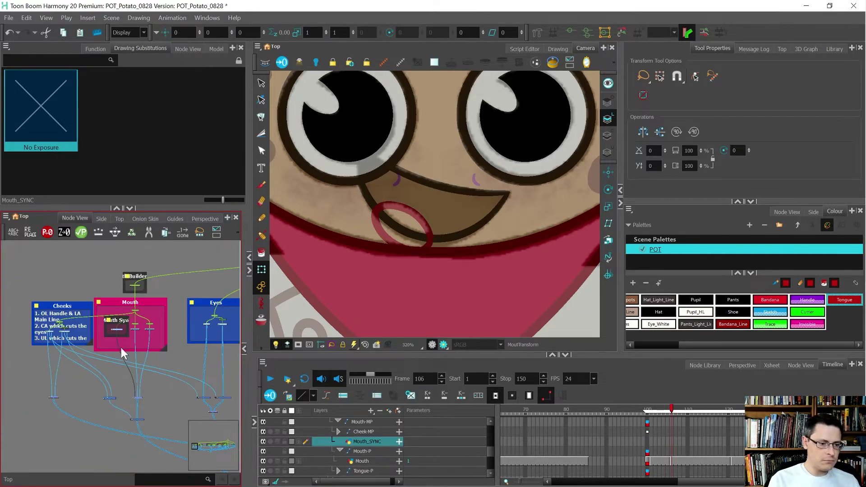
Compare the drawing substitutions of the Mouth_SYNC and Mouth nodes and check their connections
scroll(111, 317, "up", 2)
scroll(112, 323, "up", 4)
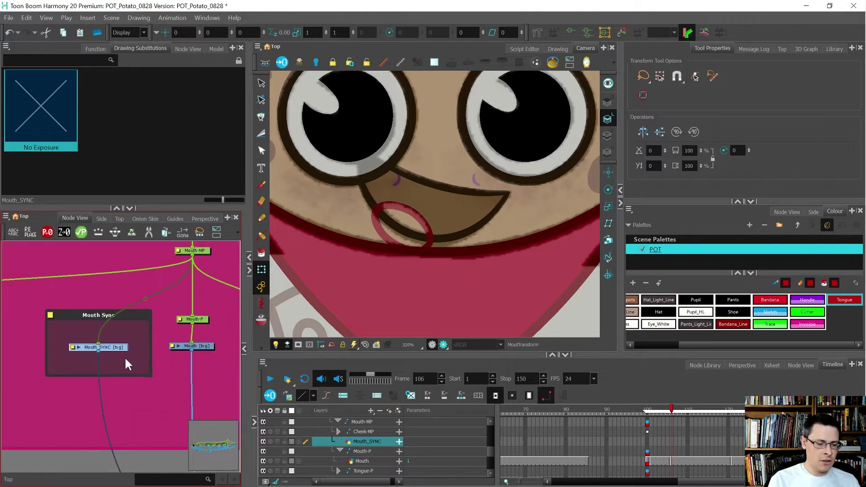
scroll(125, 356, "up", 2)
left_click(112, 346)
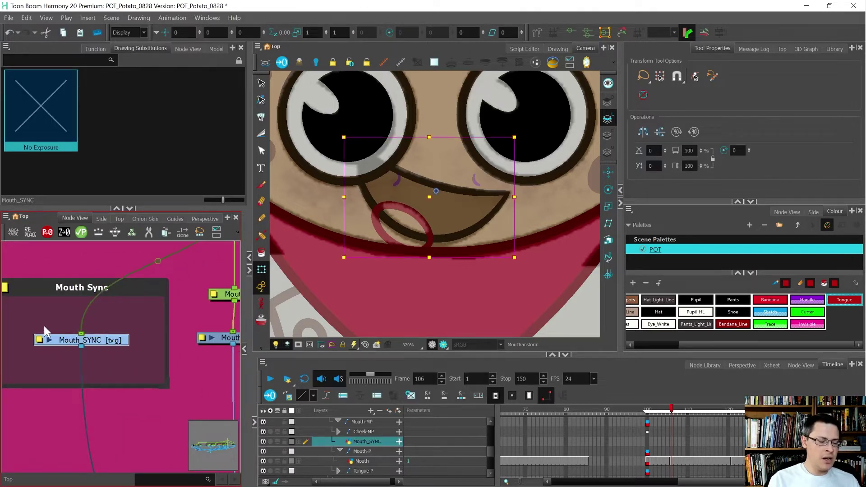
scroll(45, 326, "down", 2)
left_click(176, 337)
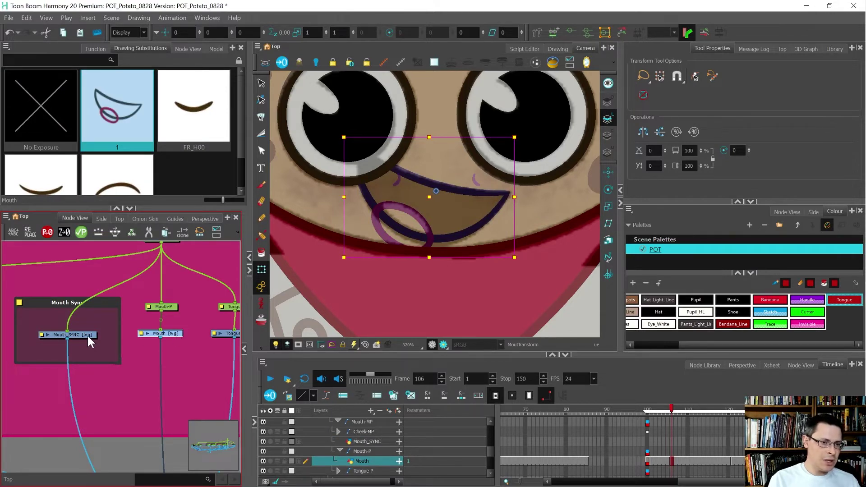
left_click(88, 334)
left_click(169, 334)
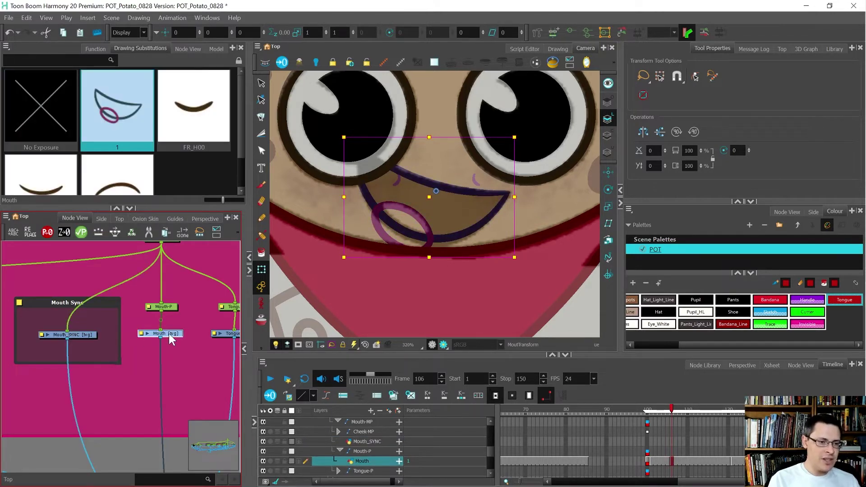
left_click(82, 336)
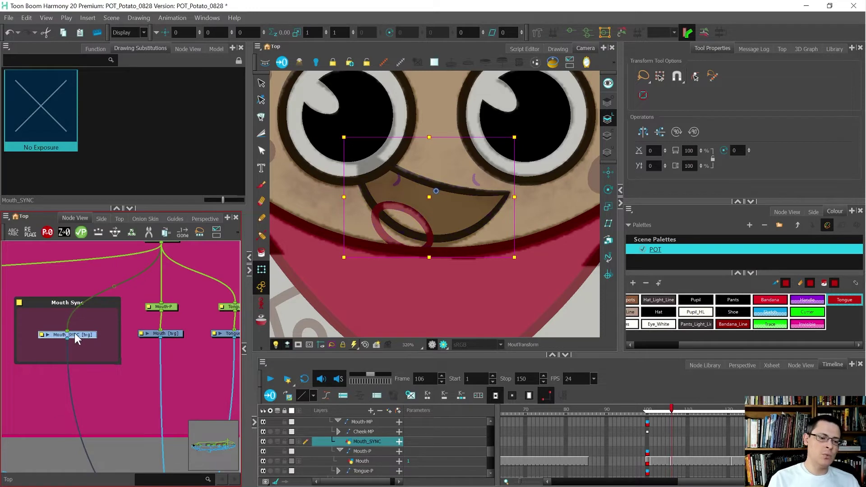
scroll(74, 333, "down", 1)
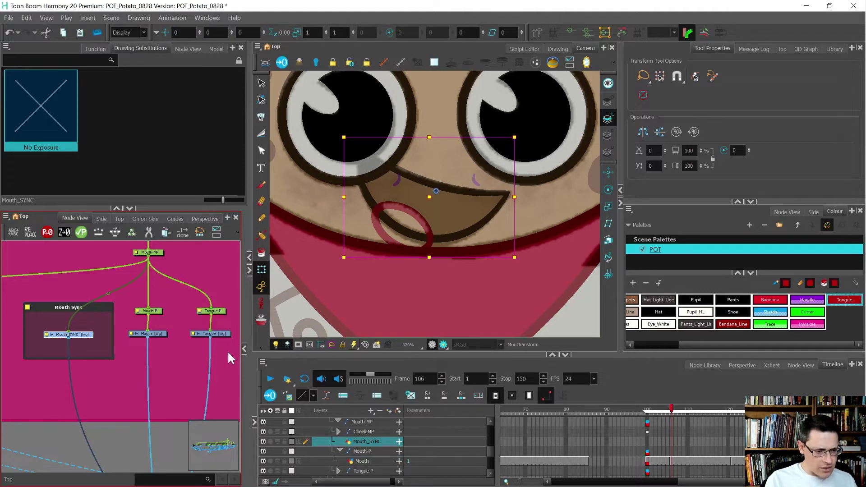
Select the Mouth node, save the scene and enlarge the Drawing Substitutions view
left_click(158, 334)
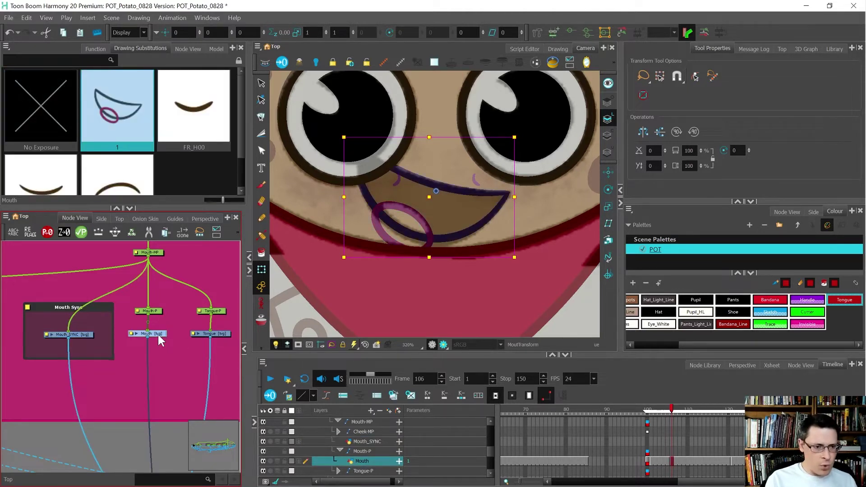
key("ctrl+s")
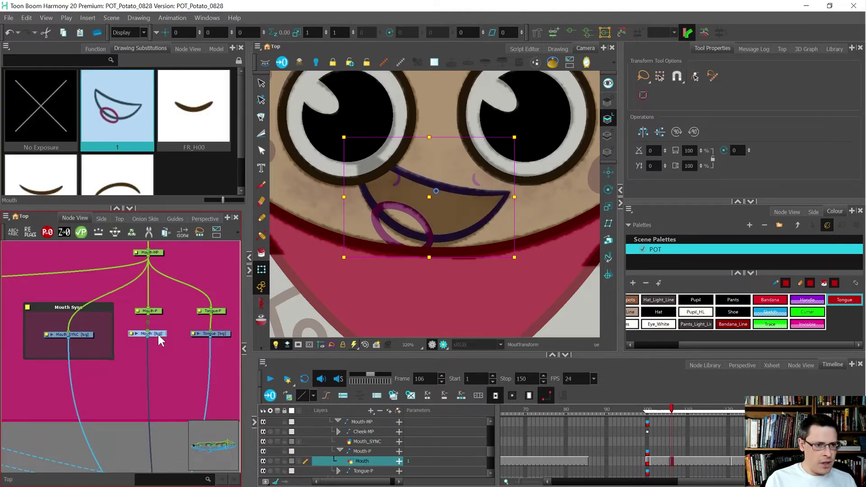
left_click_drag(149, 208, 149, 233)
Rename the open grin drawing at frame 106 on the Mouth layer as FR_H06, then clear the node selection
left_click(721, 461)
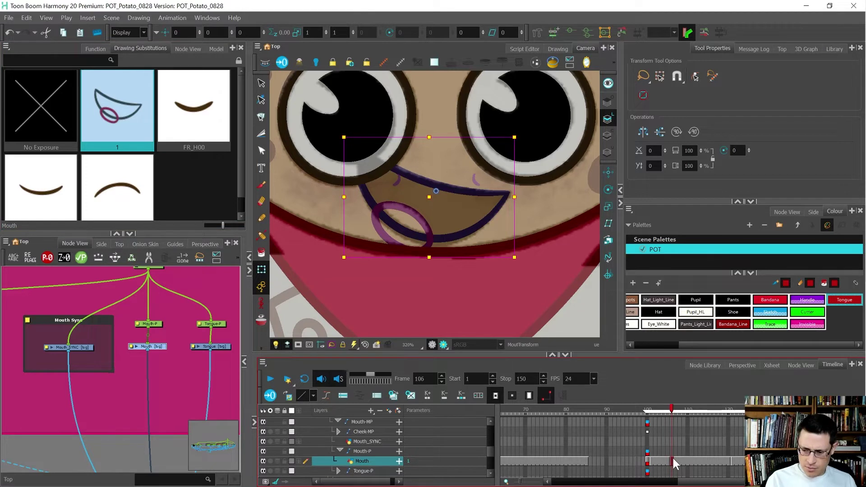
double_click(672, 456)
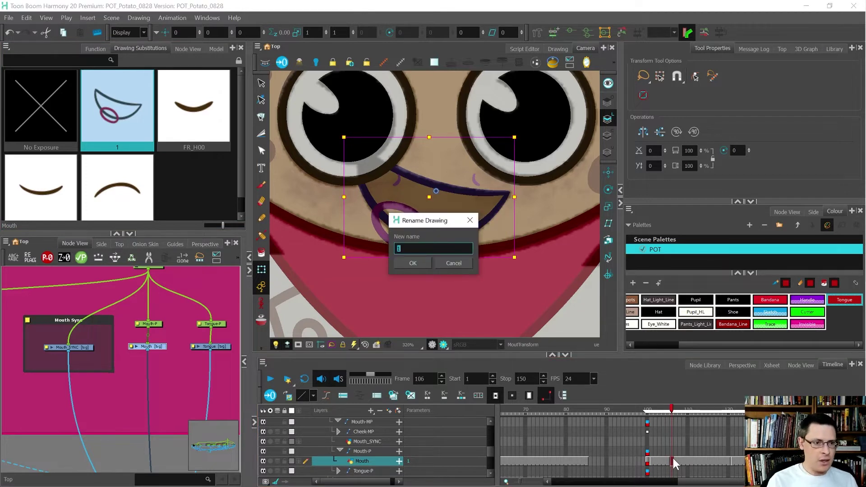
type("FR_H06")
key("Return")
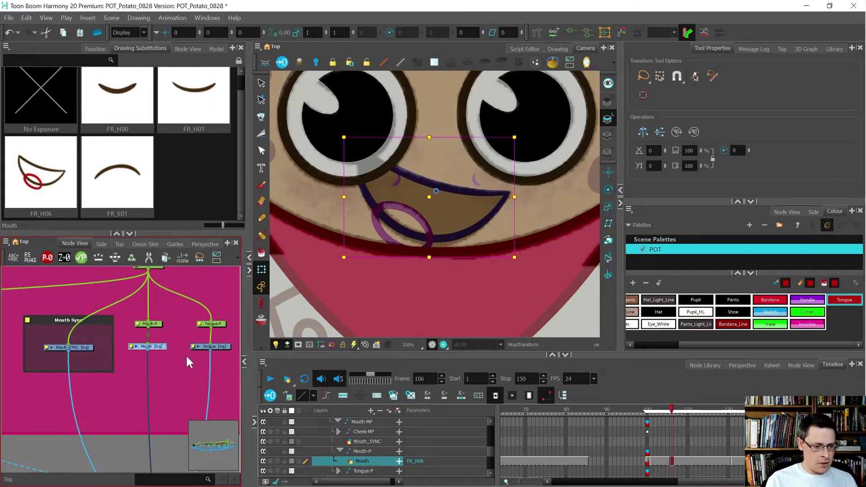
left_click(169, 369)
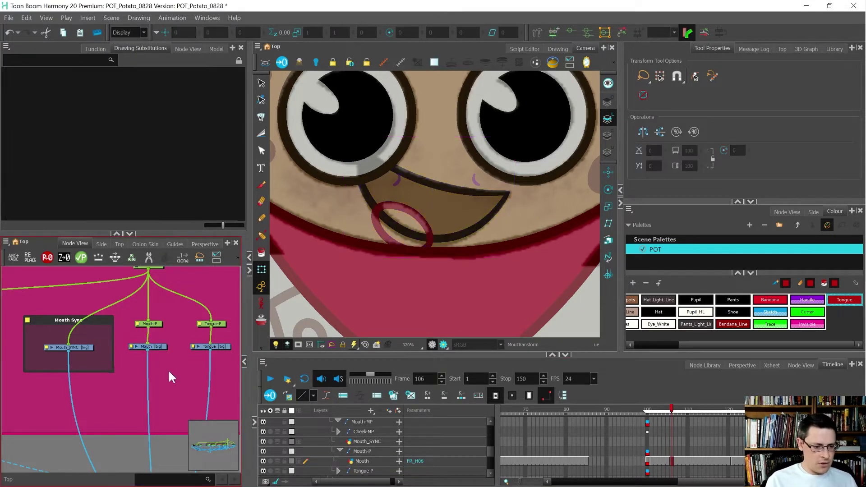
Compare the drawing substitutions of the Mouth, Mouth_SYNC and Tongue nodes
left_click(142, 347)
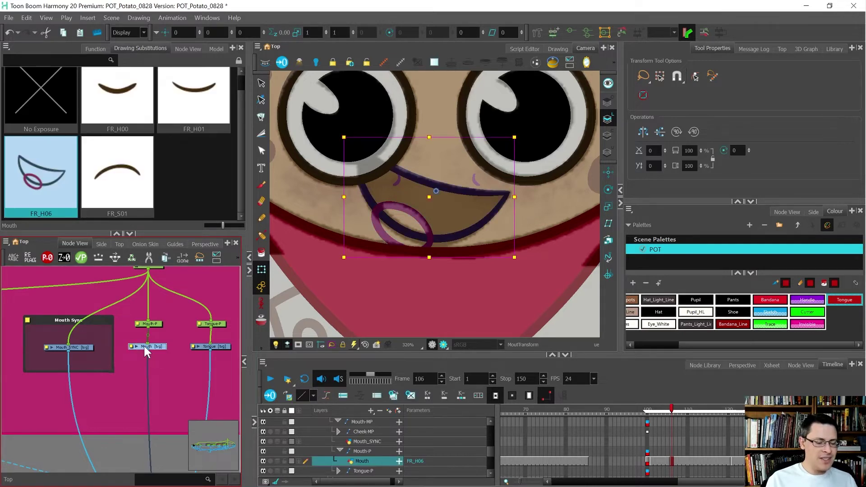
left_click(81, 347)
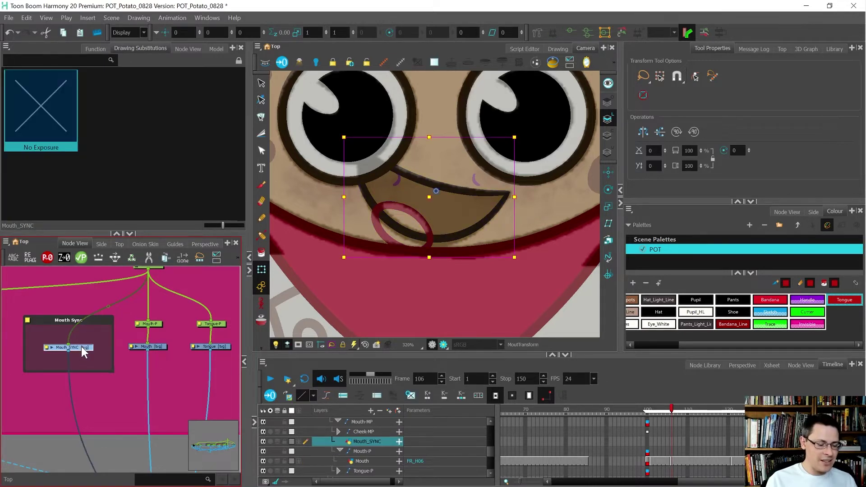
left_click(162, 347)
left_click(217, 346)
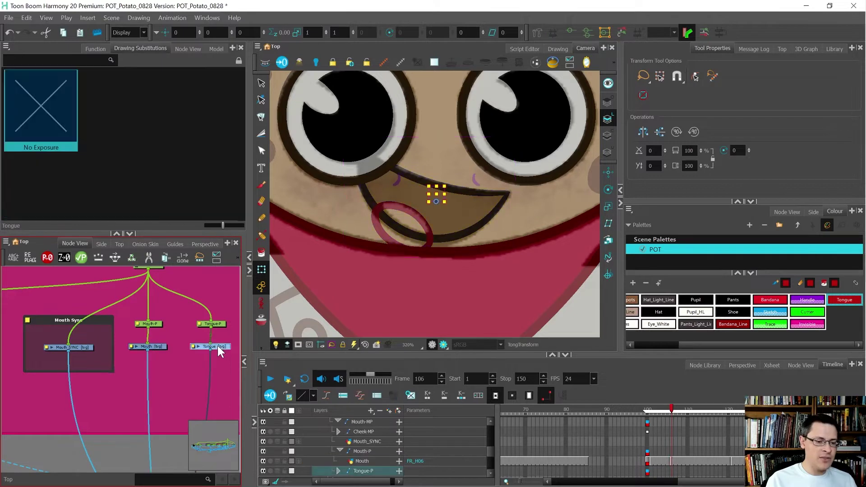
left_click(158, 346)
left_click(205, 346)
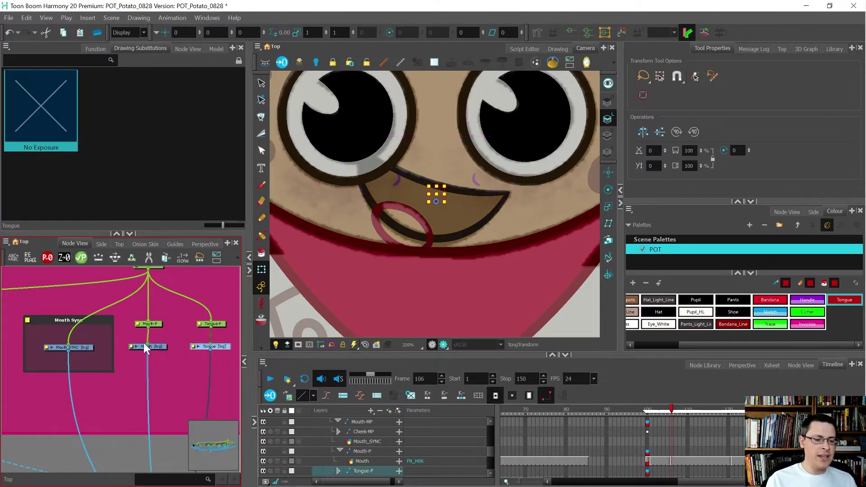
left_click(165, 347)
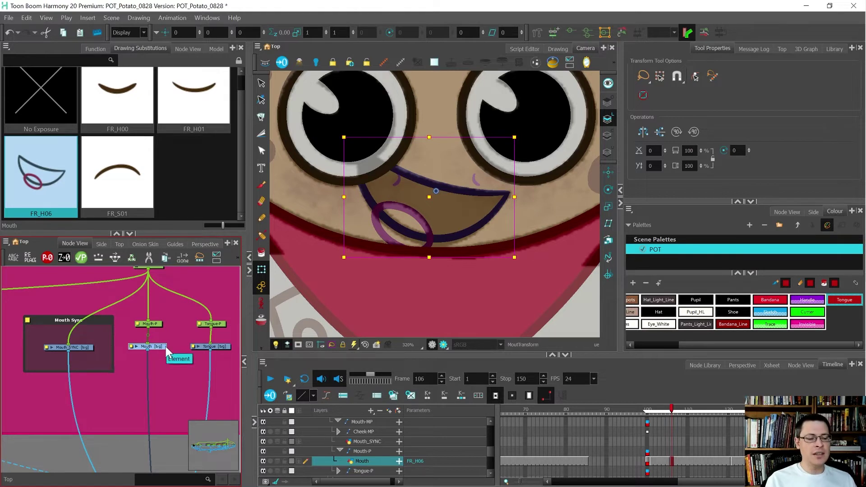
left_click_drag(91, 346, 85, 344)
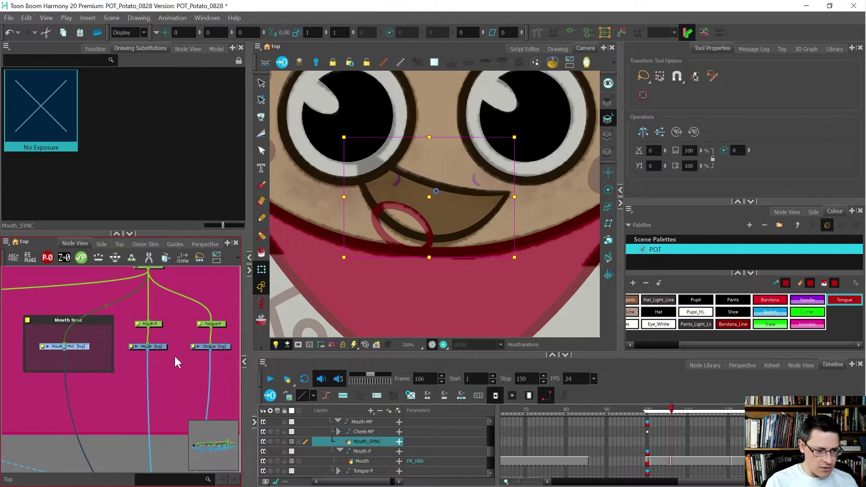
Timeline-tag the Mouth_SYNC, Mouth and Tongue nodes, display only tagged layers in the timeline, and clear the selection
left_click_drag(217, 365, 54, 337)
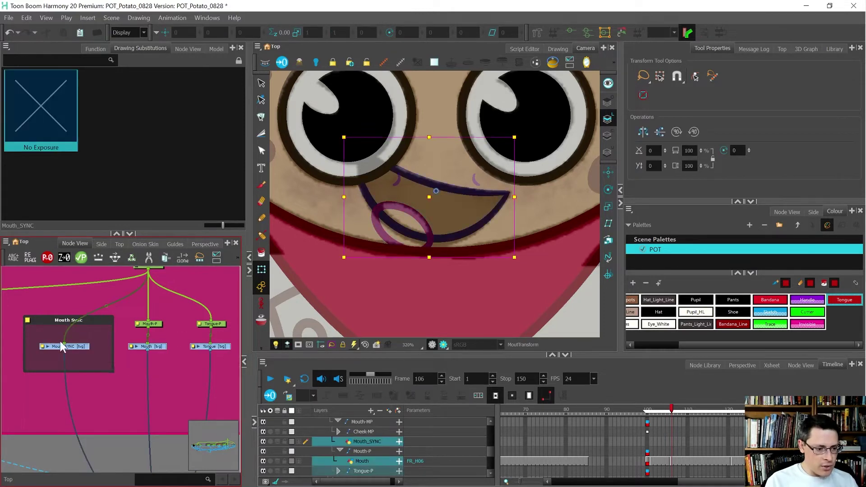
right_click(78, 345)
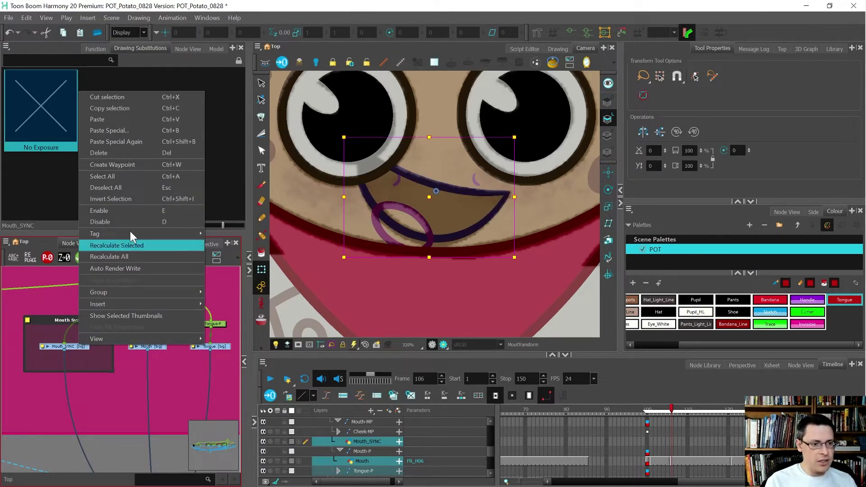
mouse_move(136, 233)
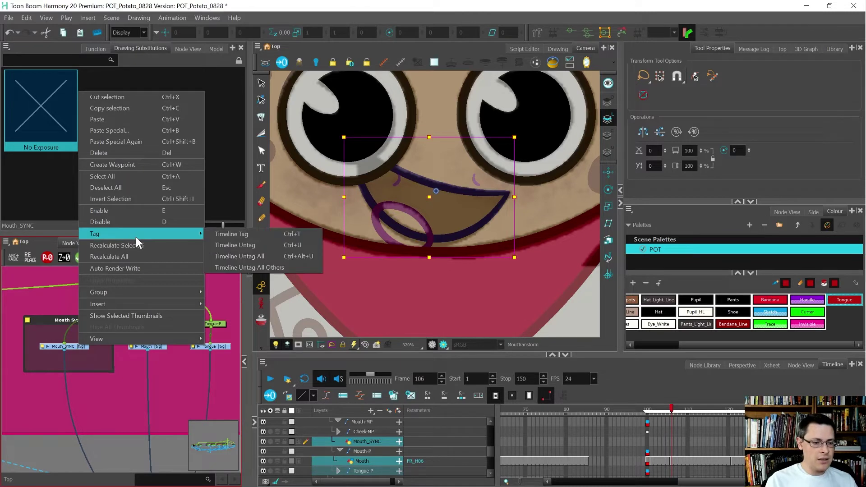
left_click(219, 231)
left_click(265, 482)
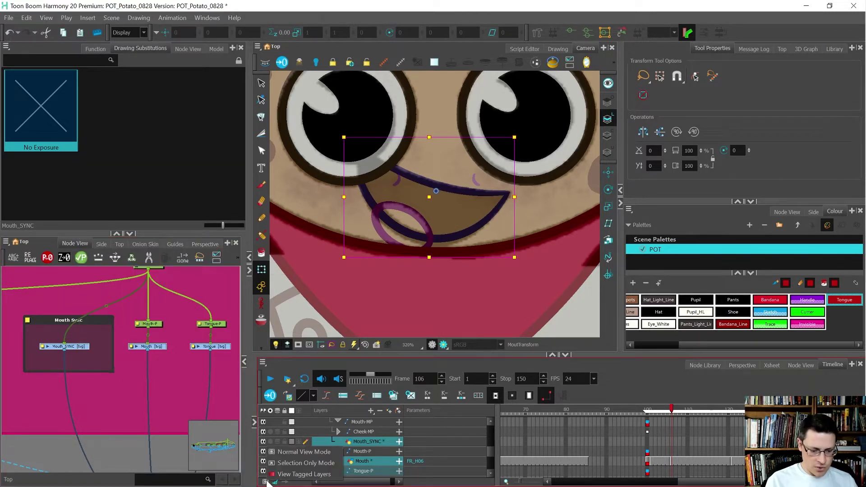
left_click(288, 474)
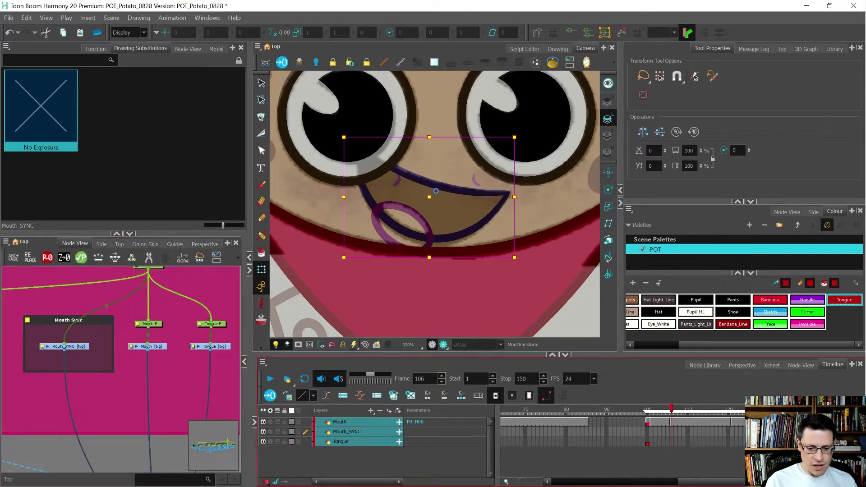
left_click(266, 482)
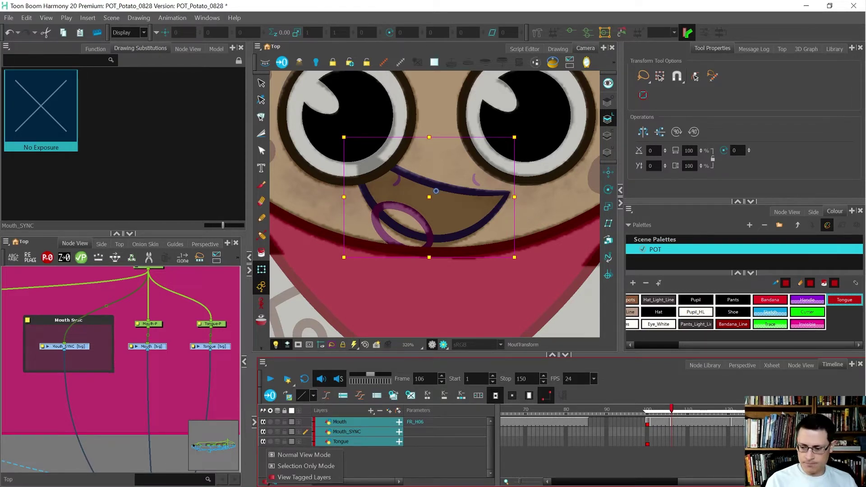
key("Escape")
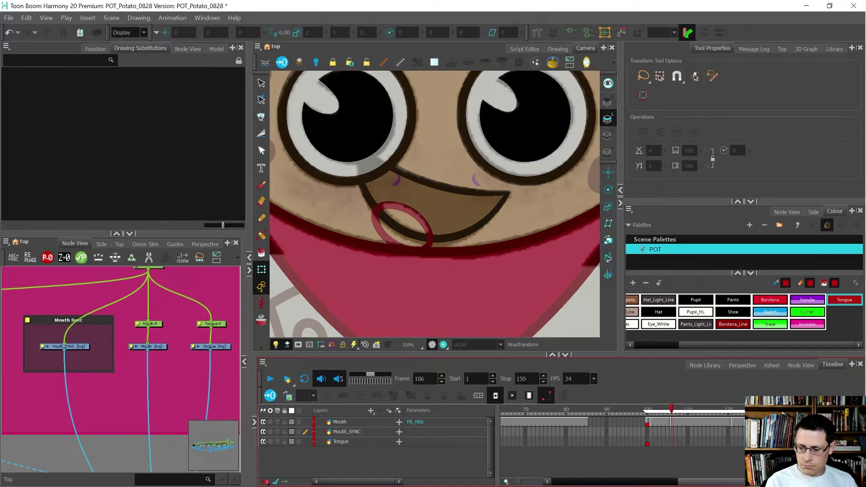
Copy the Mouth layer's full range of cells from frame 1 and paste it onto Mouth_SYNC starting at frame 1
scroll(514, 429, "left", 10)
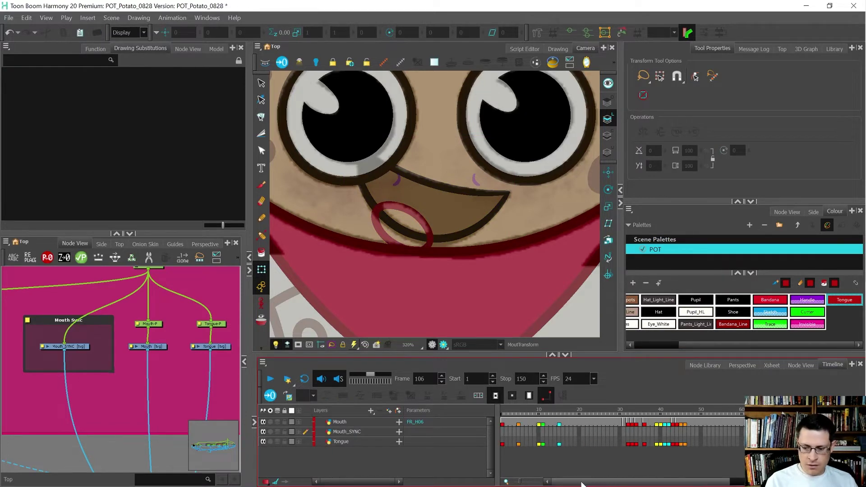
left_click(503, 422)
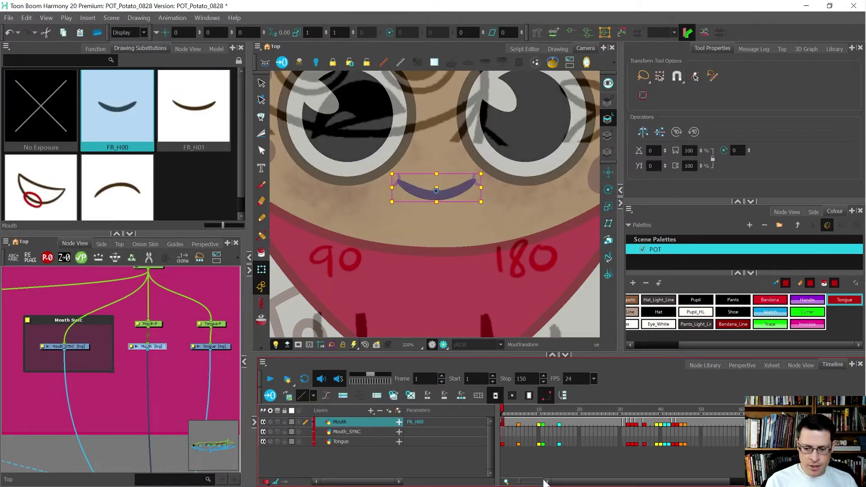
left_click_drag(566, 485, 695, 486)
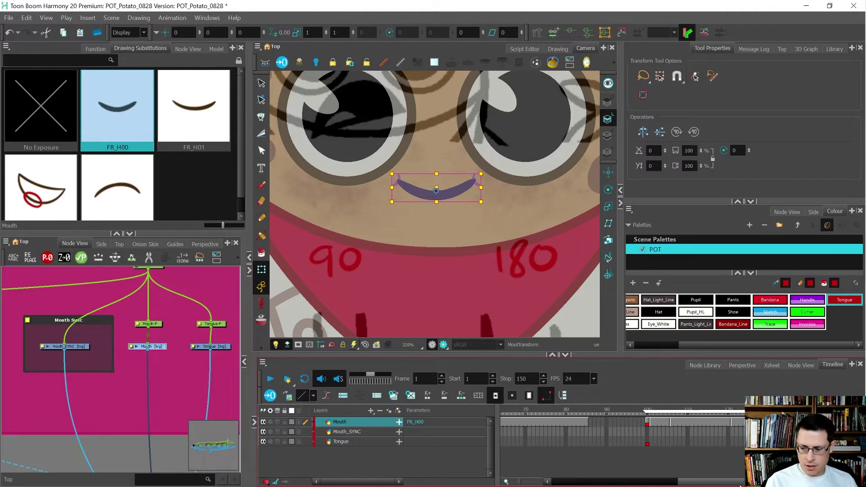
left_click(740, 421, "shift")
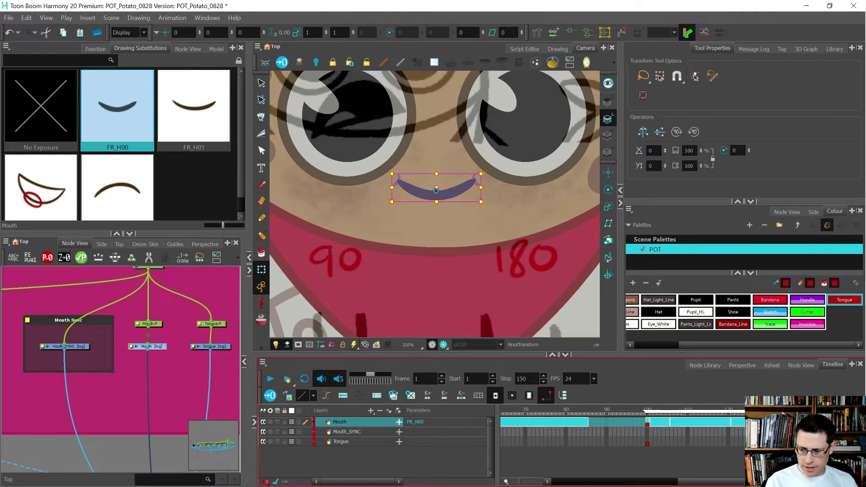
left_click_drag(704, 481, 504, 482)
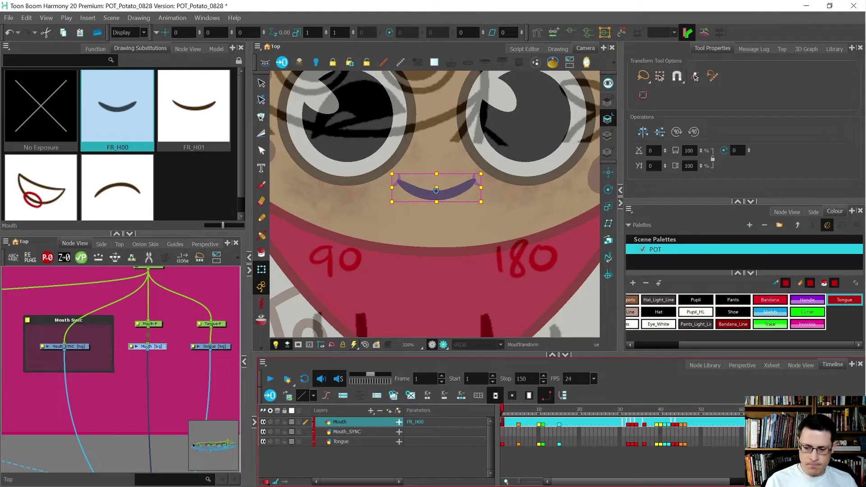
left_click(503, 432)
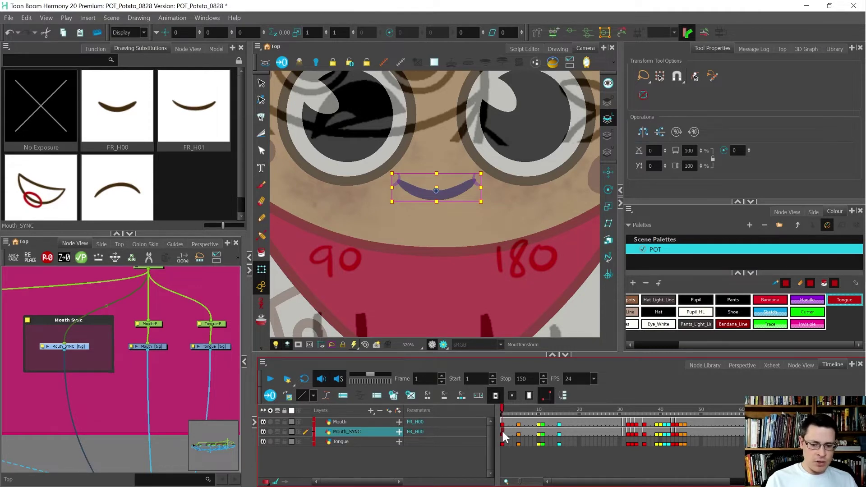
Delete the smile artwork from the FR_H00 drawing on the Mouth_SYNC layer at frame 1
key("alt+s")
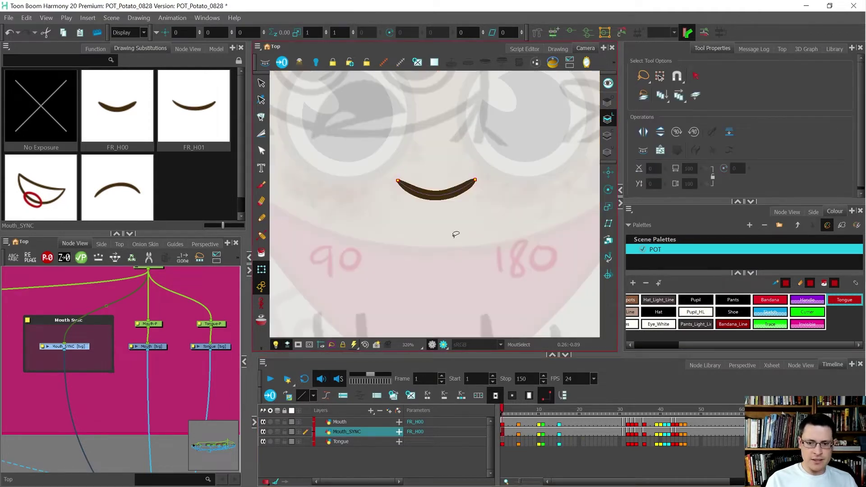
mouse_move(489, 235)
left_mouse_down()
mouse_move(331, 179)
mouse_move(523, 191)
left_mouse_up()
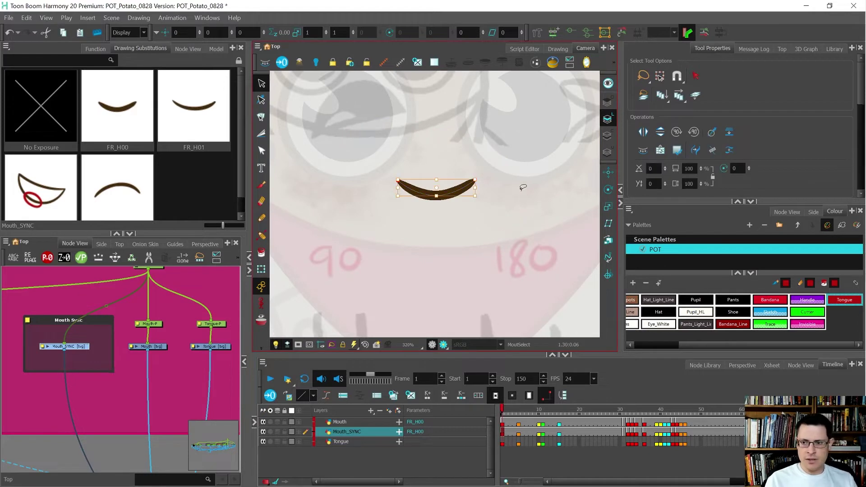
key("Delete")
Go through the exposed drawings and keyframes on the Mouth_SYNC layer to check which mouth each one holds
key("g")
key("g")
key("g")
key("g")
key("g")
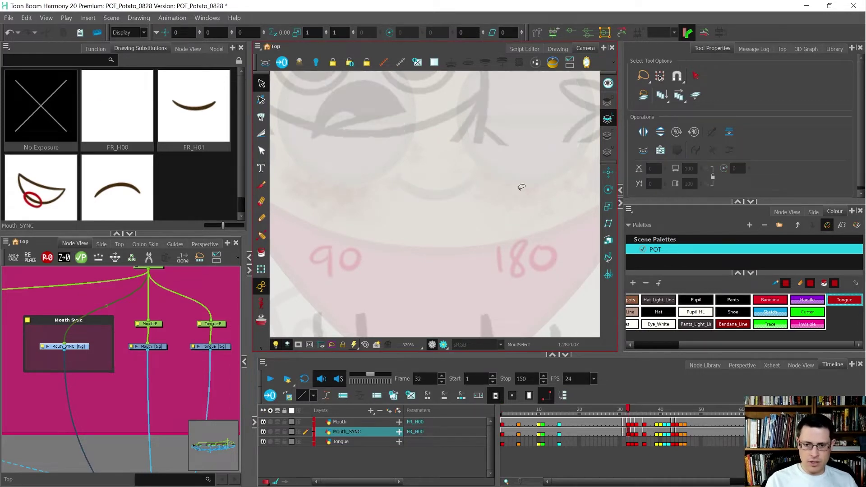
key("g")
key("g")
key("g")
key("g")
key("1")
key("1")
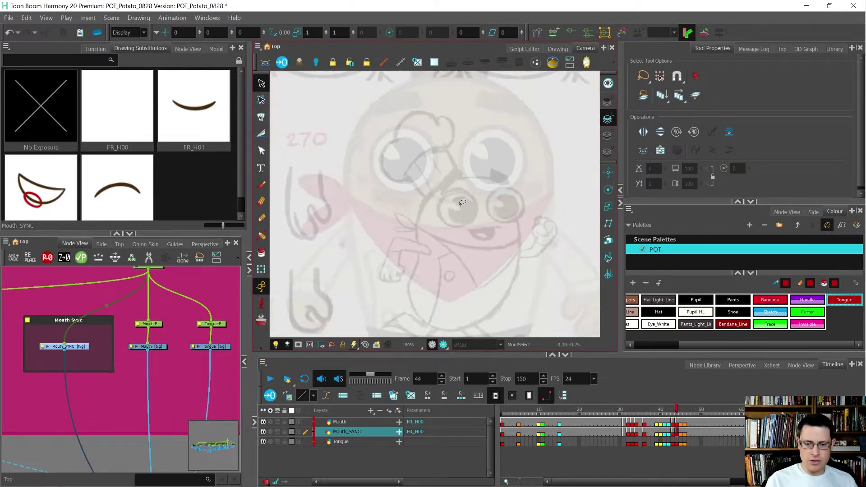
key("f")
key("f")
key("f")
key("f")
key("f")
key("f")
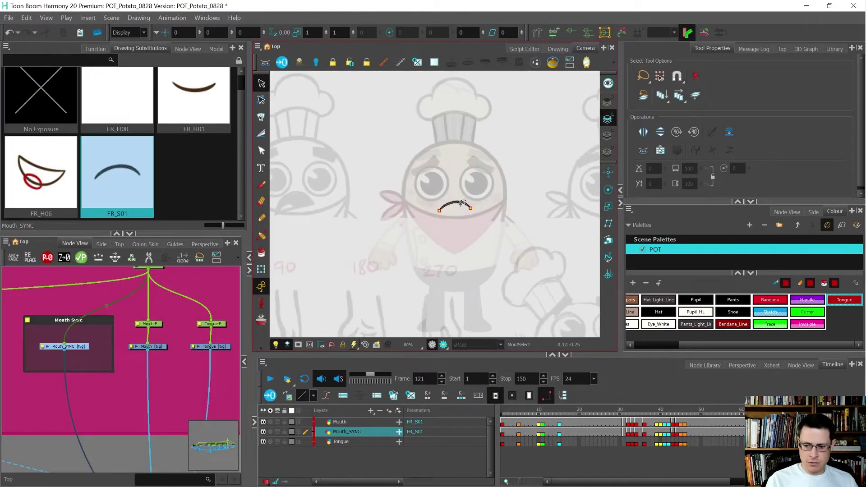
key("period")
key("period")
key("period")
key("period")
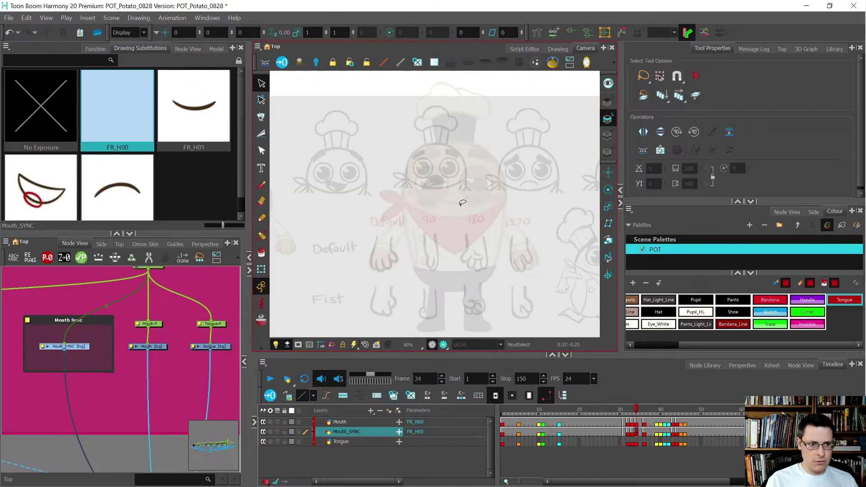
Flip back and forth through the timeline frames to review the drawings exposed on the Mouth_SYNC layer
key("period")
key("period")
key("period")
key("period")
key("period")
key("period")
key("period")
key("period")
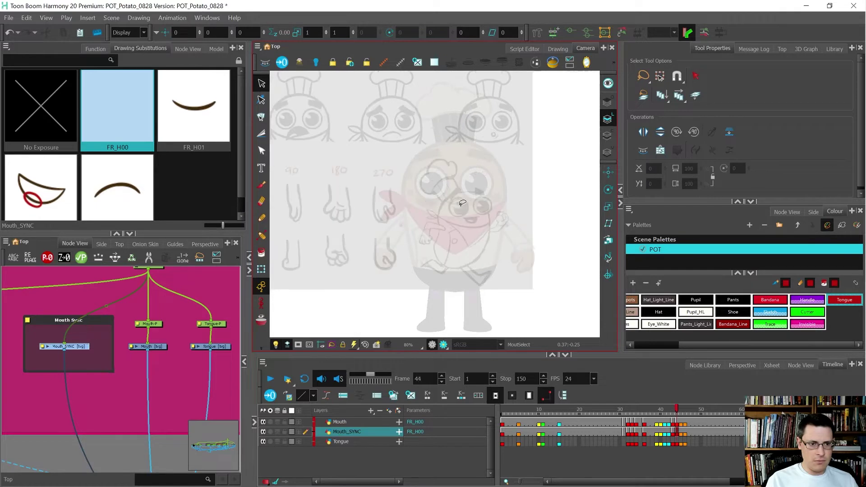
key("comma")
key("comma")
key("comma")
key("comma")
key("comma")
key("comma")
key("comma")
key("comma")
key("comma")
key("comma")
key("comma")
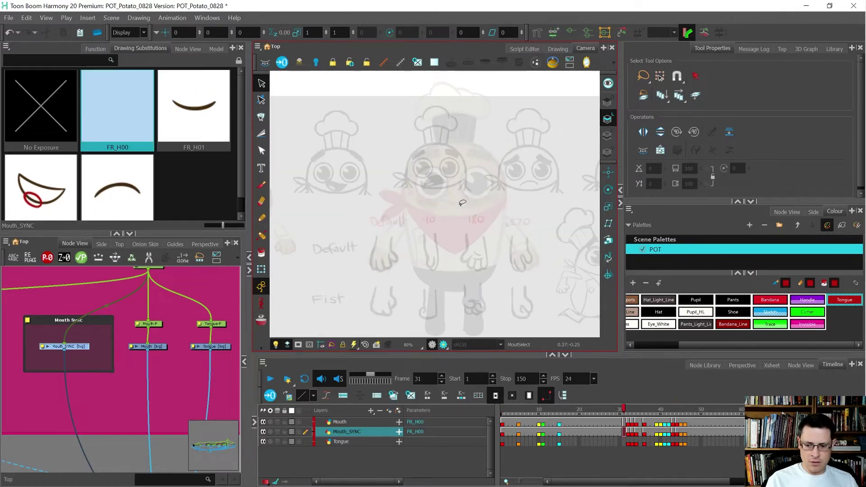
key("period")
key("period")
key("period")
key("period")
key("period")
key("period")
key("period")
key("period")
key("period")
key("period")
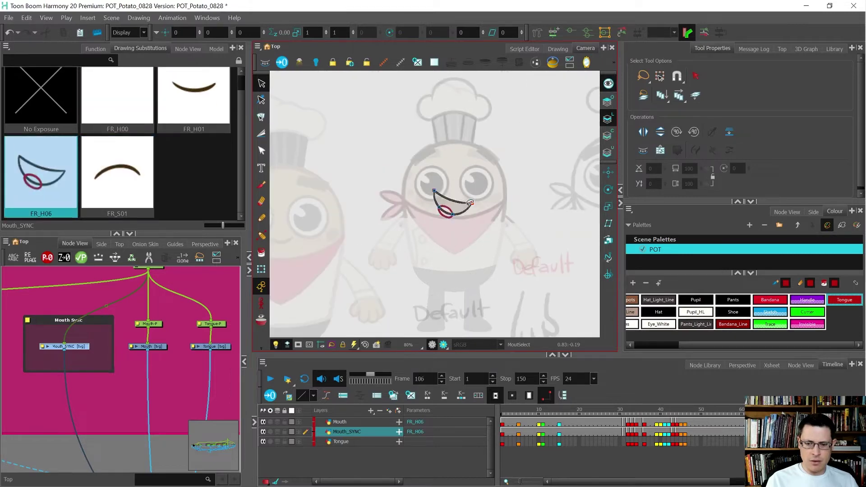
key("comma")
key("period")
key("period")
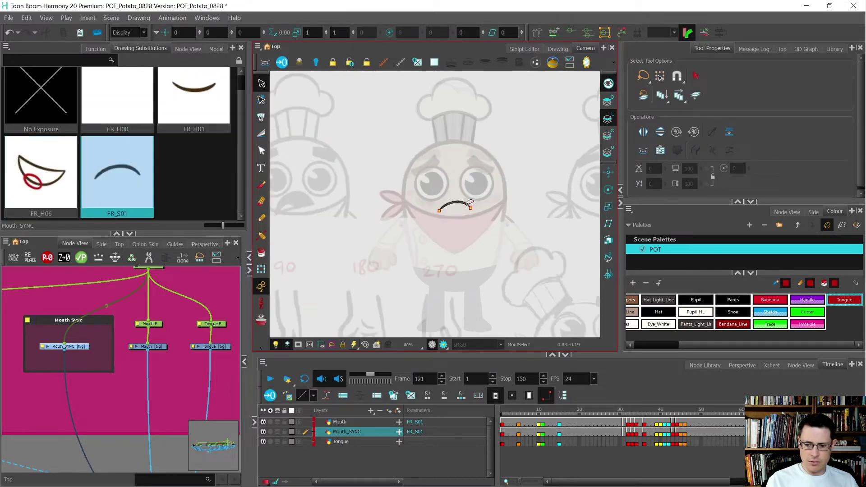
key("shift+comma")
key("g")
key("g")
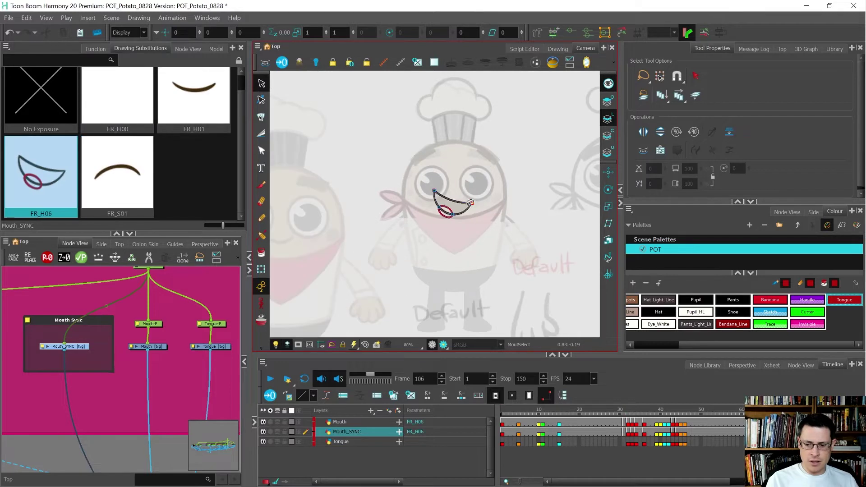
Clear the artwork from the Mouth_SYNC layer's FR_H01 drawing at frame 101
left_click(587, 483)
left_click_drag(568, 482, 693, 473)
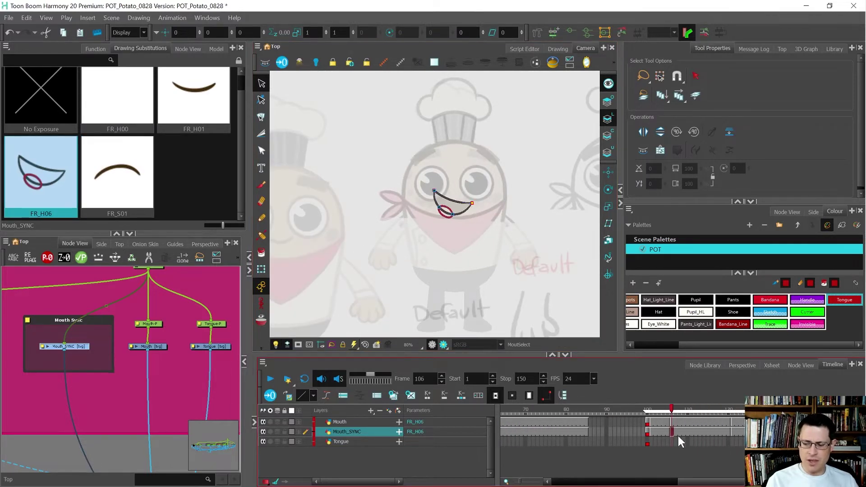
key("f")
key("f")
key("g")
key("g")
key("f")
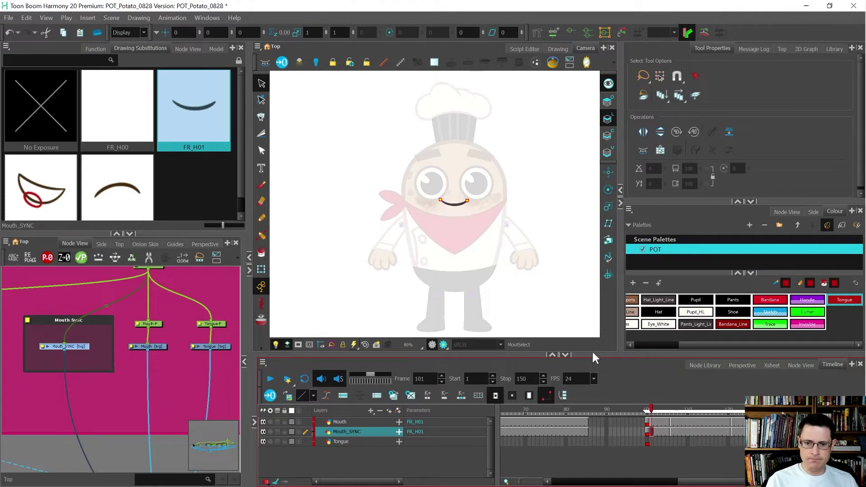
key("Delete")
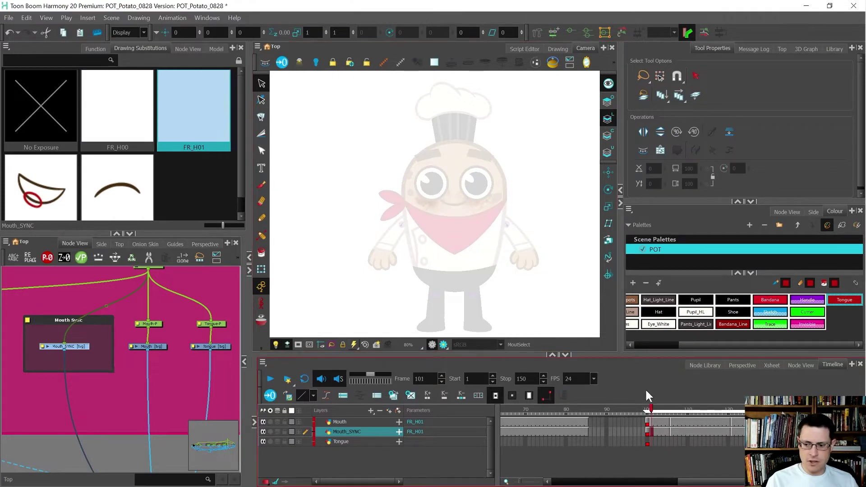
Clear the artwork from the Mouth_SYNC layer's FR_H06 drawing at frame 106
left_click(670, 431)
mouse_move(514, 228)
left_mouse_down()
mouse_move(498, 294)
mouse_move(514, 231)
left_mouse_up()
key("Delete")
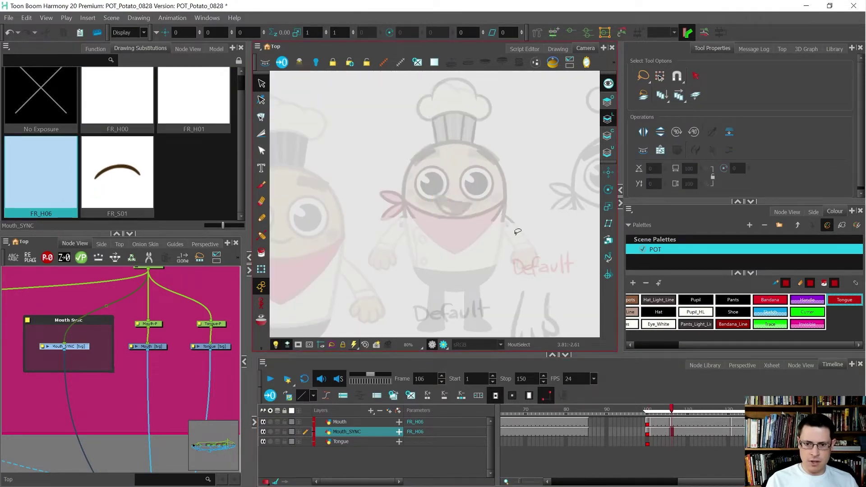
Clear the artwork from the Mouth_SYNC layer's FR_S01 drawing at frame 121
key("g")
key("comma")
key("comma")
key("comma")
key("comma")
key("comma")
key("comma")
key("comma")
key("comma")
key("comma")
key("comma")
key("comma")
key("comma")
key("comma")
key("comma")
key("comma")
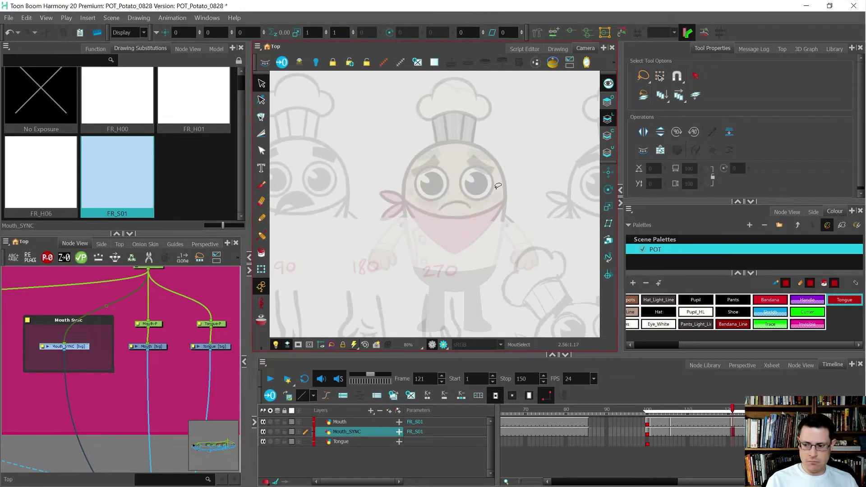
Step back through the frames before 121 to check the exposures and drawings on the Mouth_SYNC layer
key("comma")
key("comma")
key("comma")
key("comma")
key("comma")
key("comma")
key("comma")
key("comma")
key("comma")
key("comma")
key("comma")
key("comma")
key("comma")
key("comma")
key("comma")
key("comma")
key("comma")
key("comma")
key("comma")
key("comma")
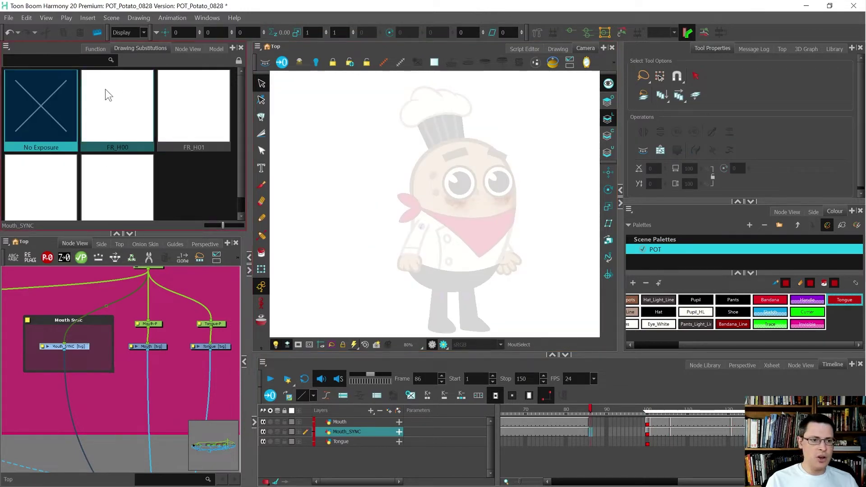
Sync the Mouth and Tongue drawing nodes together with Mouth_SYNC as their parent drawing layer
left_click(649, 434)
left_click(648, 426)
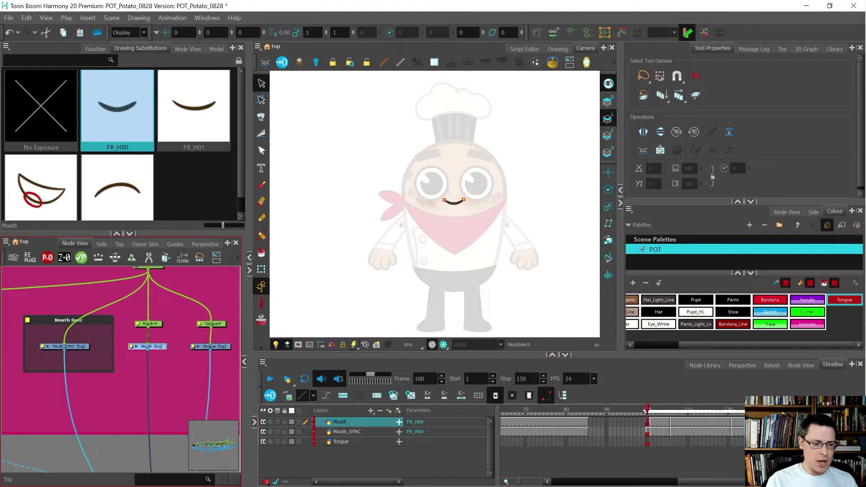
left_click(167, 374)
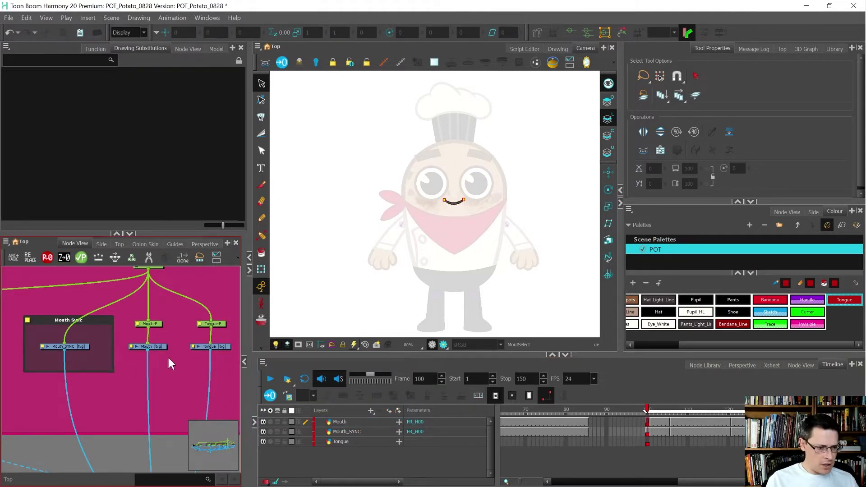
left_click_drag(229, 359, 127, 338)
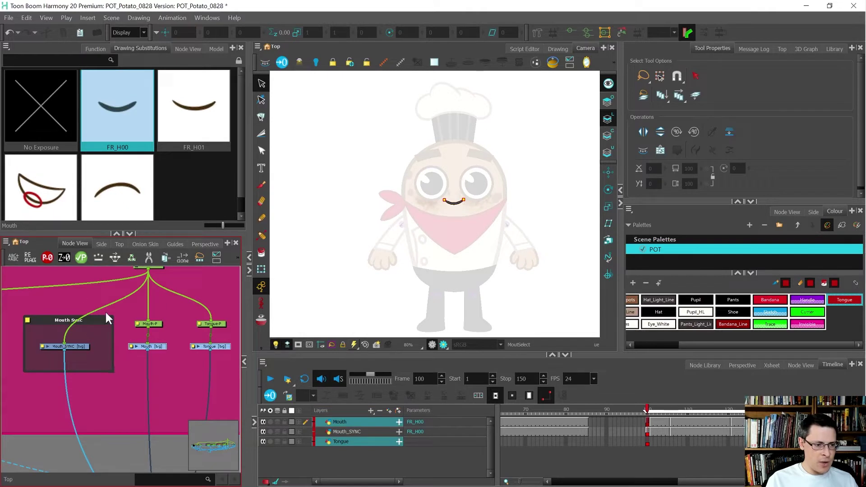
left_click(7, 245)
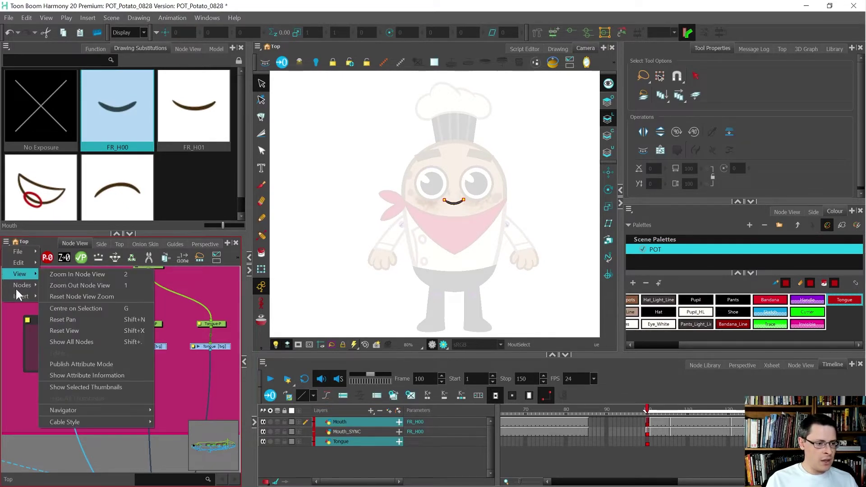
mouse_move(27, 283)
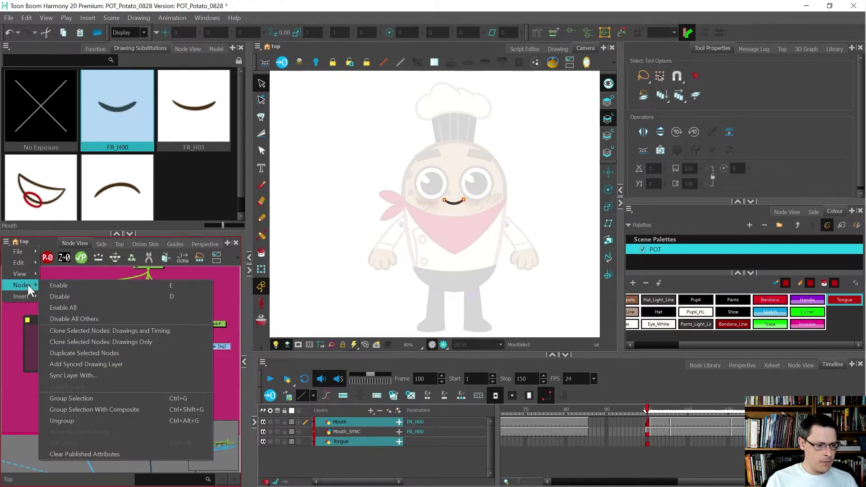
left_click(77, 378)
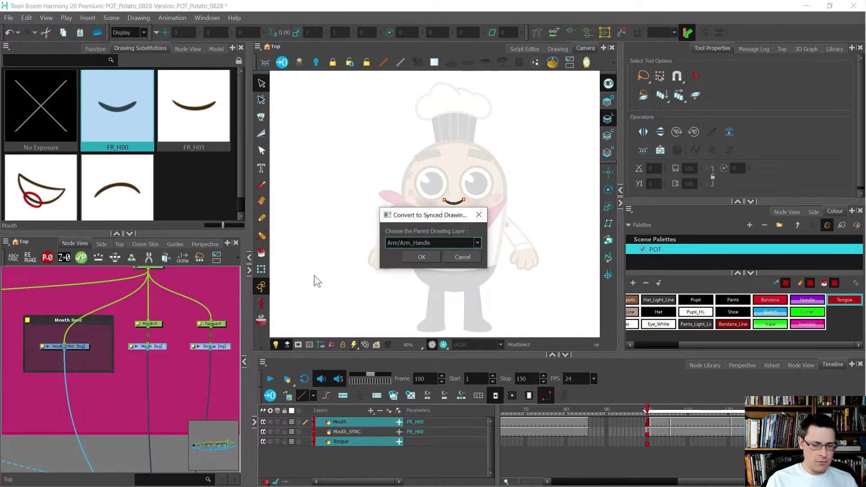
left_click(411, 246)
type("mouth")
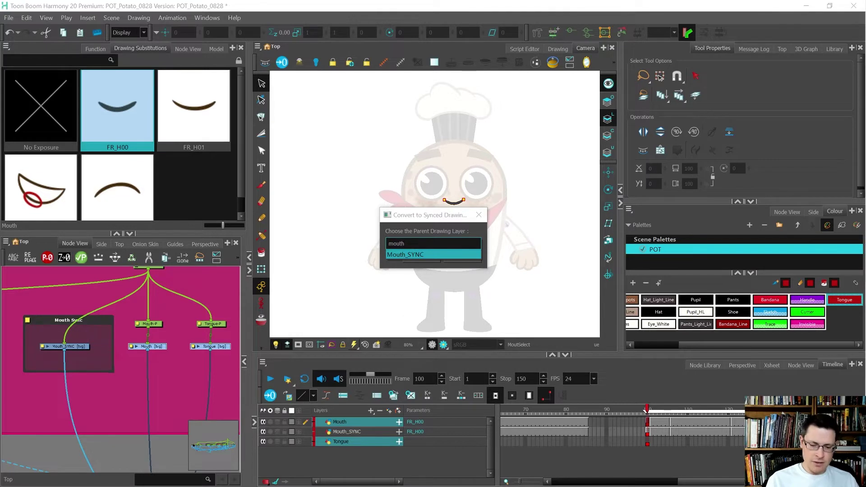
left_click(424, 255)
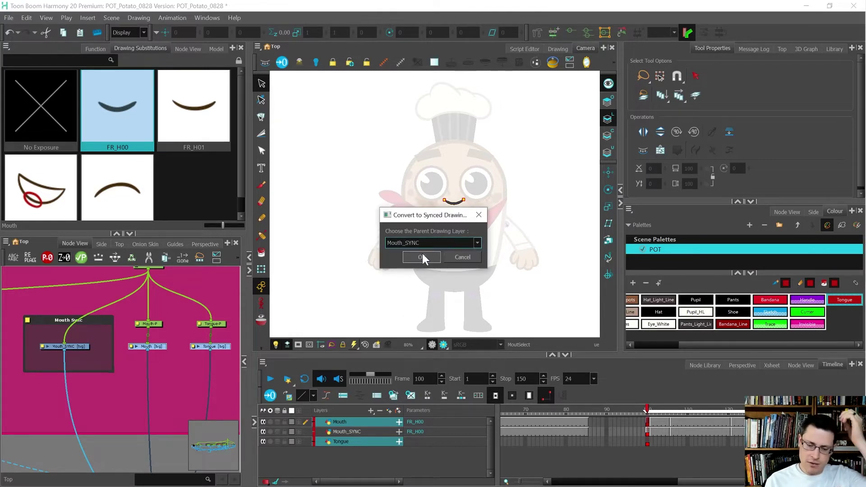
left_click(422, 256)
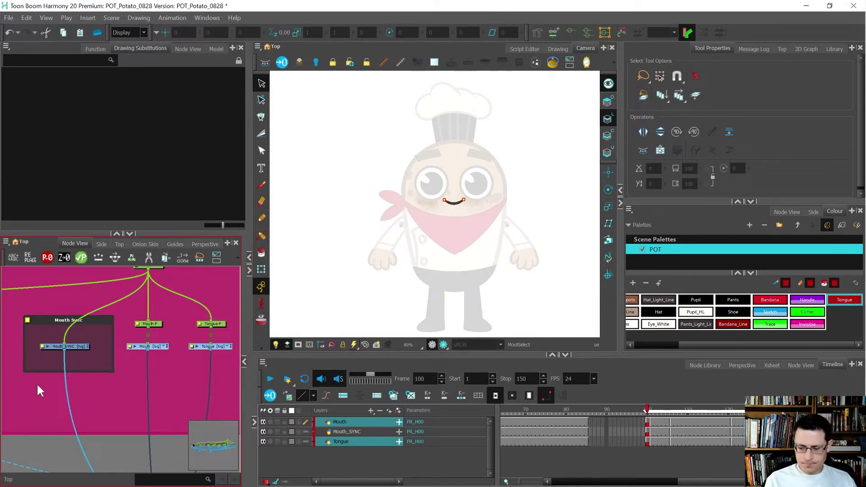
Test the sync by cycling the Mouth layer's drawing at frame 100 as far as FR_H06 and back to FR_H00
left_click(166, 363)
left_click(160, 348)
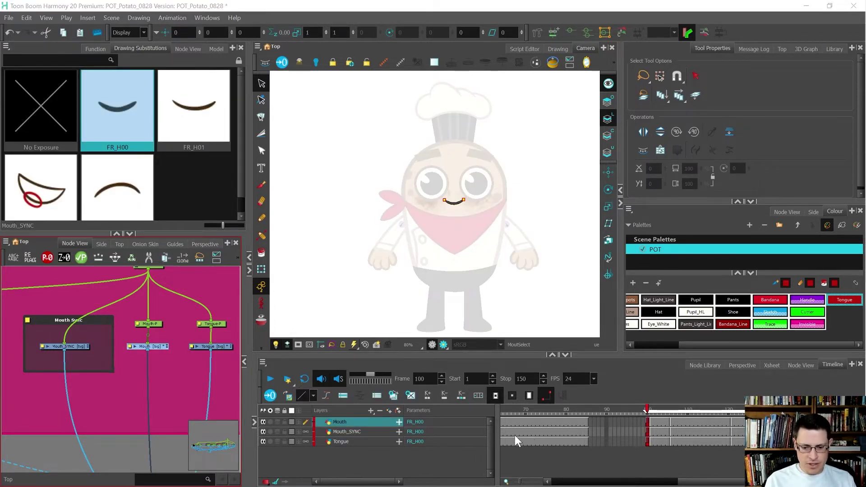
left_click(656, 424)
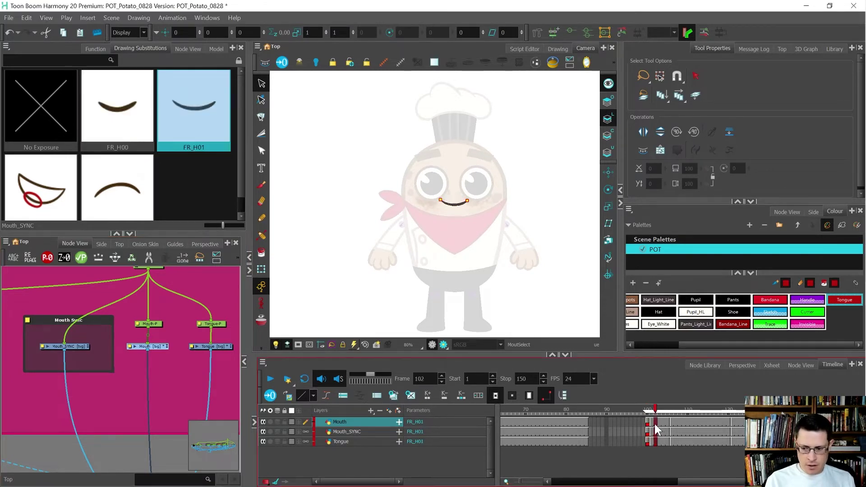
left_click(647, 423)
key("bracketleft")
key("bracketright")
key("bracketright")
key("bracketright")
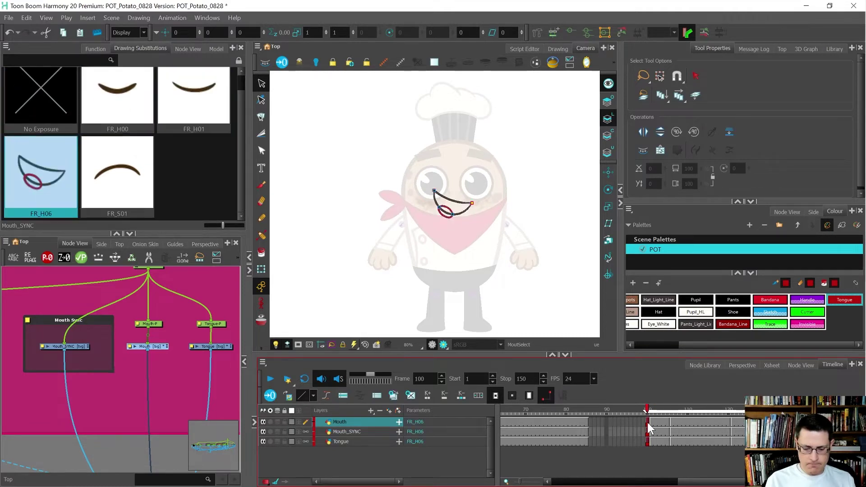
key("minus")
key("minus")
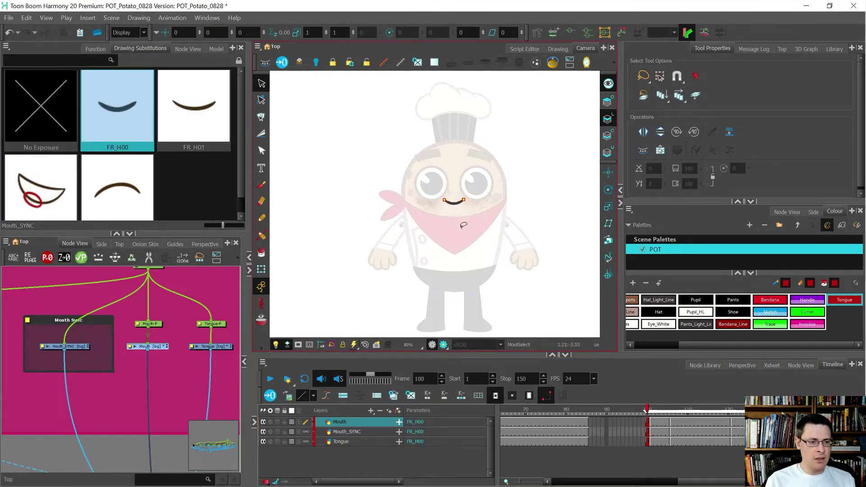
Swap the mouth drawing at frame 100 to FR_H01, FR_S01 and FR_H06, then return it to FR_H00
left_click(208, 120)
left_click(152, 192)
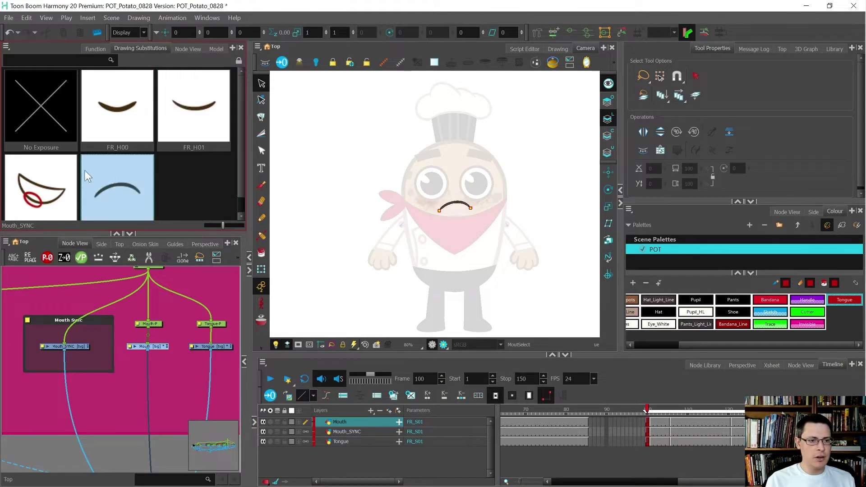
left_click(58, 179)
left_click(102, 108)
scroll(101, 107, "up", 1)
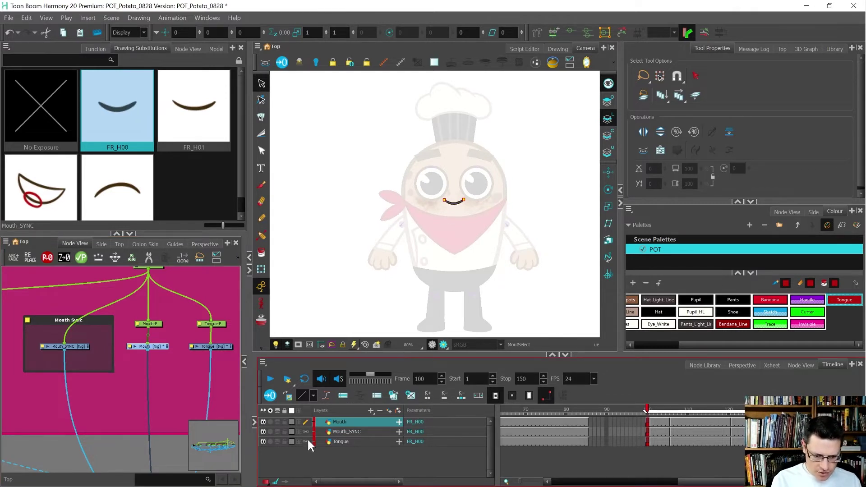
Check the synced layers' exposed drawings at several frames between 100 and 111
left_click(652, 423)
left_click(672, 423)
left_click(692, 429)
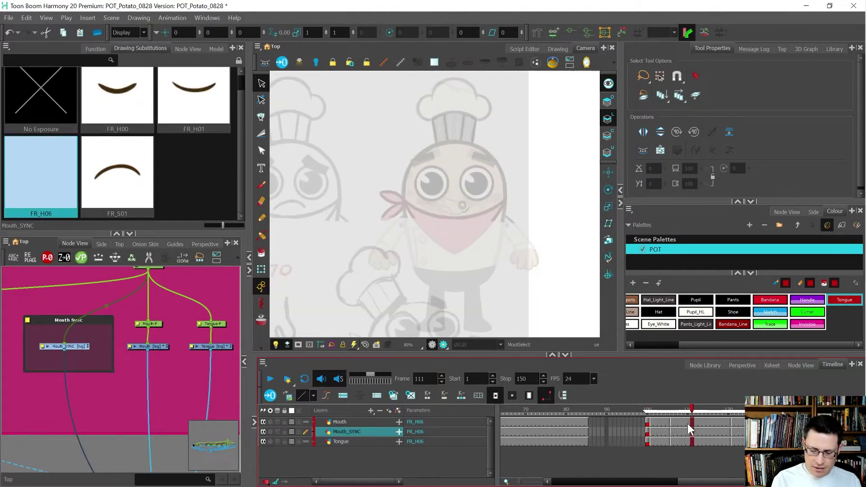
left_click(648, 422)
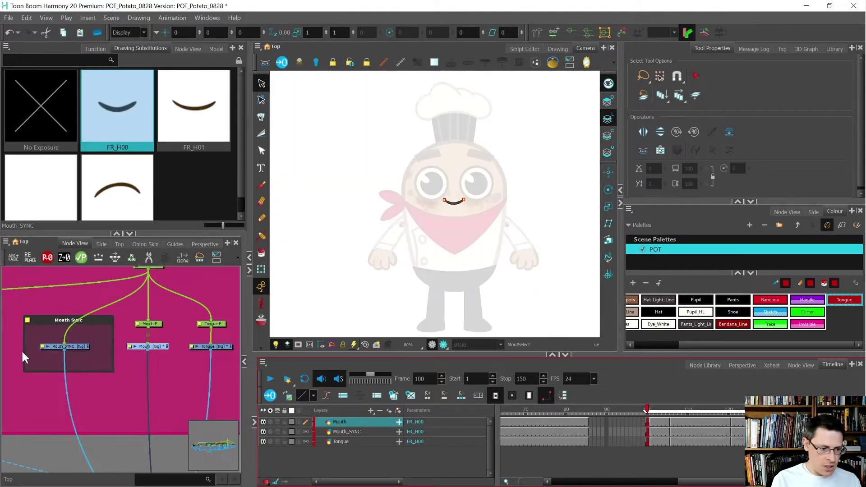
Inspect the Mouth_SYNC, Mouth and Tongue nodes in the network and save the scene
scroll(83, 344, "up", 2)
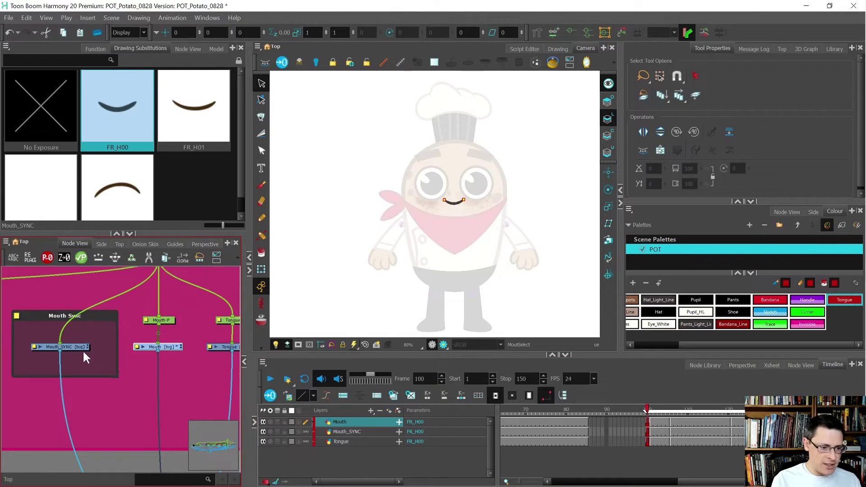
scroll(104, 352, "down", 1)
left_click(223, 347)
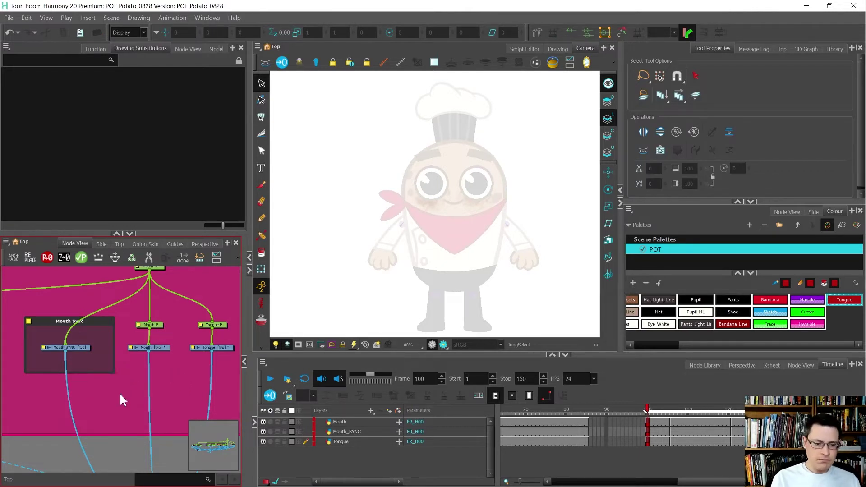
Review the Mouth layer's drawings at frames 100, 104 and 124 and examine its synced node
left_click(646, 422)
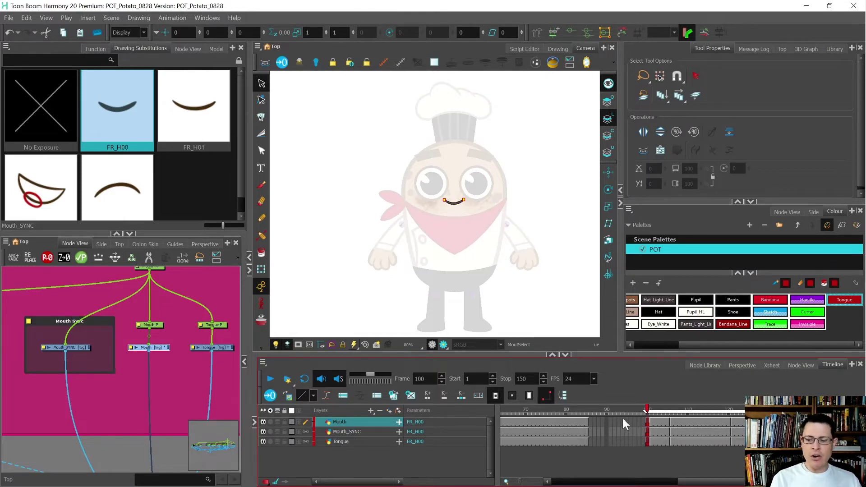
left_click(662, 423)
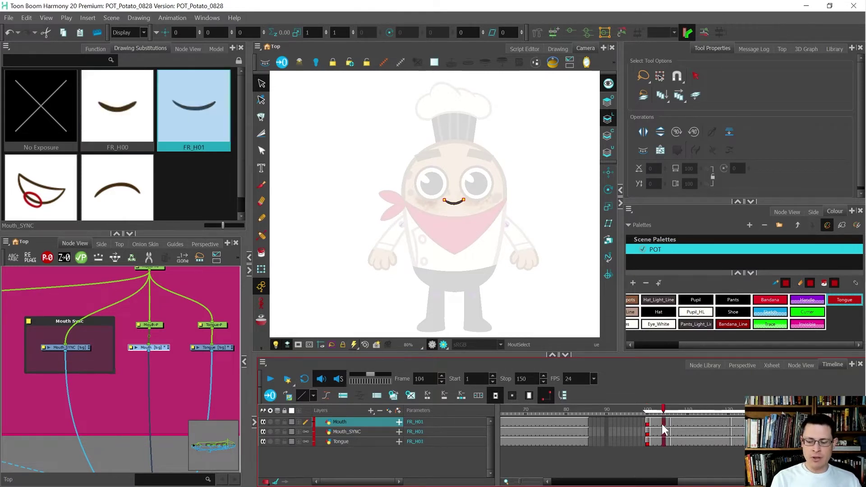
left_click(688, 420)
left_click(744, 422)
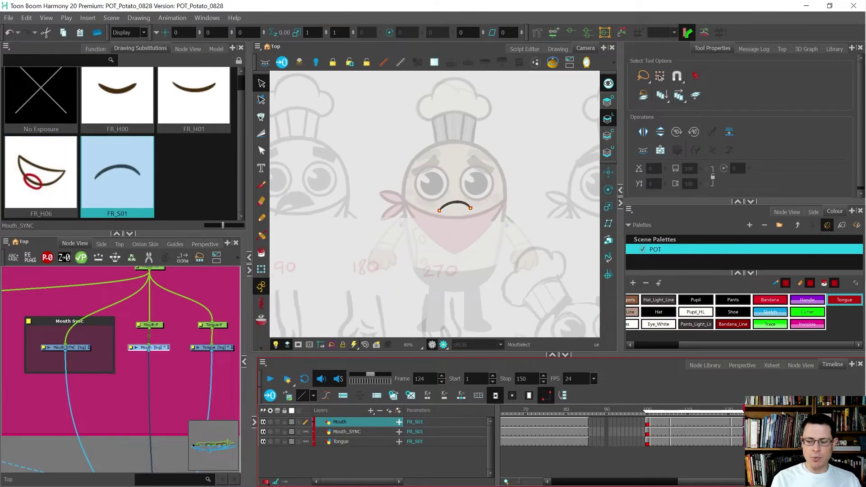
left_click(130, 347)
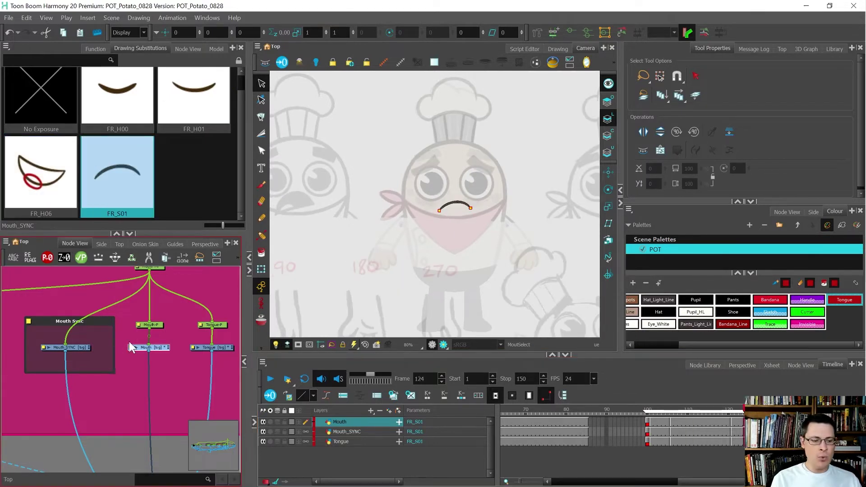
left_click_drag(125, 342, 164, 362)
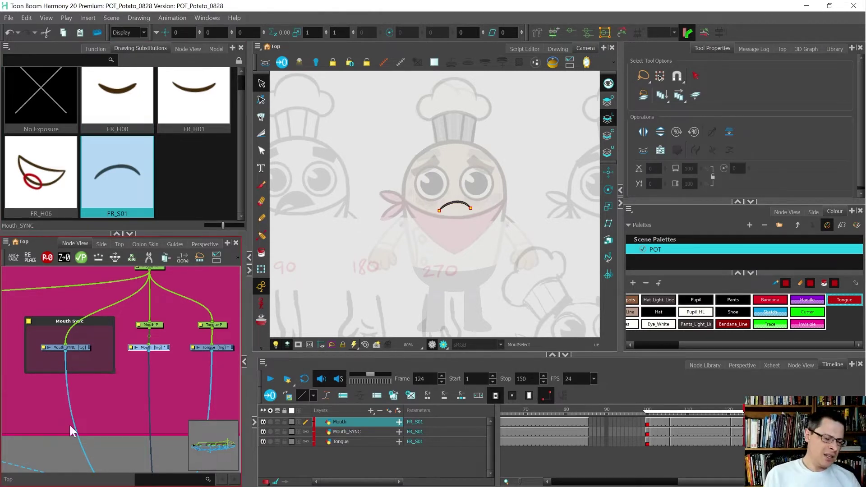
Add two vector drawing layers named Test and Test_Sync in the empty area below the Mouth group
scroll(210, 323, "down", 5)
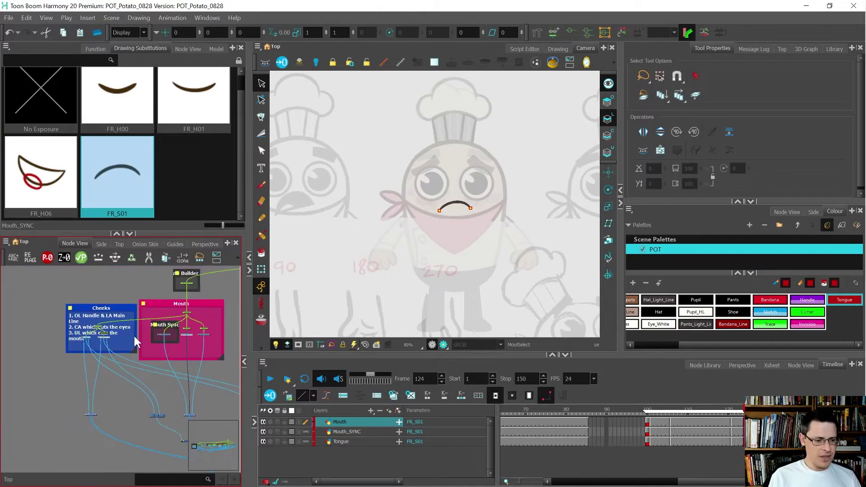
scroll(133, 335, "up", 5)
scroll(132, 334, "down", 2)
scroll(77, 317, "down", 1)
scroll(132, 361, "down", 1)
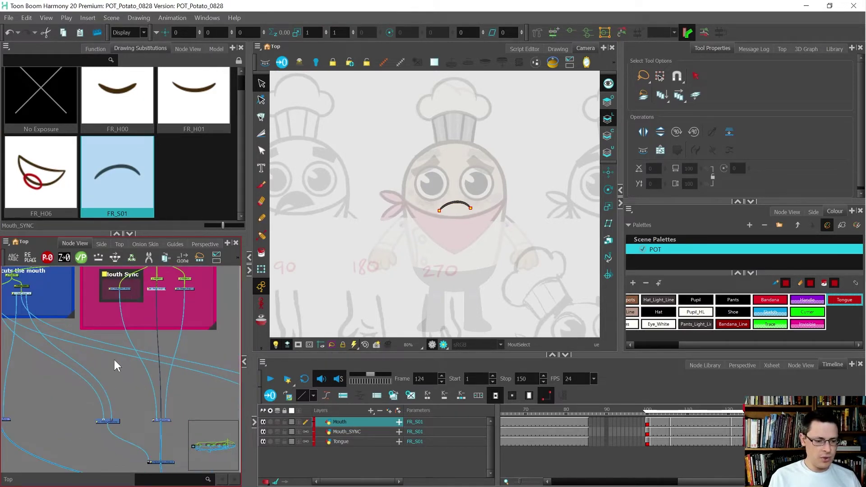
scroll(115, 358, "up", 2)
left_click(118, 362)
scroll(123, 366, "up", 2)
key("ctrl+r")
type("Test")
key("Return")
type("_Sync")
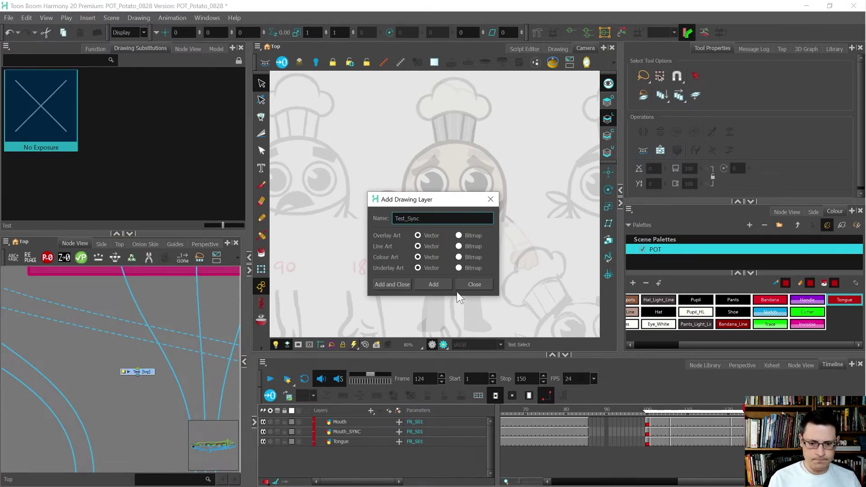
left_click(383, 284)
Arrange the Test_Sync and Test nodes side by side above Mouth_Comp and connect both to that composite
scroll(75, 342, "down", 3)
scroll(127, 371, "up", 5)
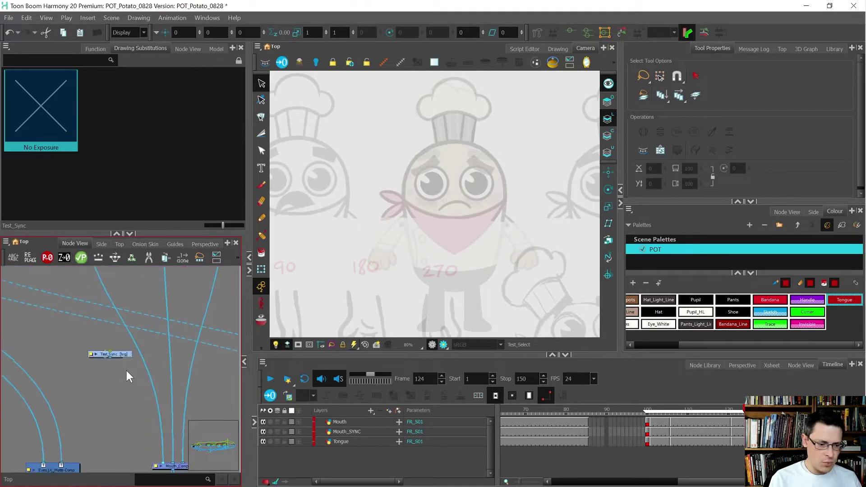
left_click_drag(122, 350, 175, 351)
scroll(30, 324, "down", 3)
scroll(37, 324, "up", 2)
left_click_drag(68, 338, 94, 323)
key("c")
left_click_drag(141, 385, 124, 465)
left_click_drag(154, 401, 106, 358)
key("Delete")
Select both test nodes and limit the timeline to the selected layers
left_click_drag(2, 310, 206, 472)
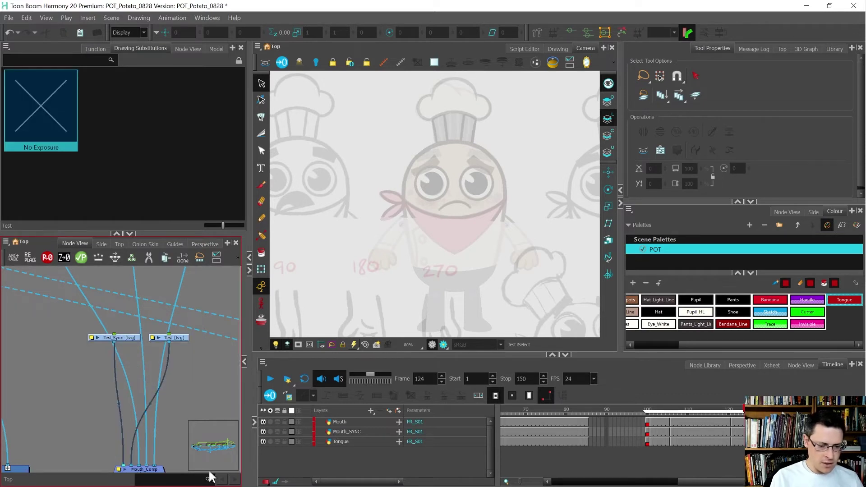
left_click(265, 481)
left_click(281, 468)
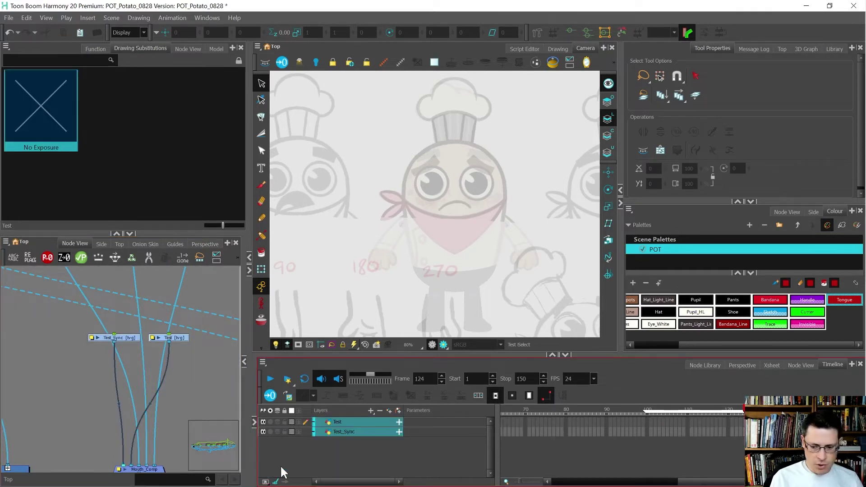
Draw a freehand Pencil line on the Test layer at each of frames 99, 100, 102, 115 and 123
left_click(644, 418)
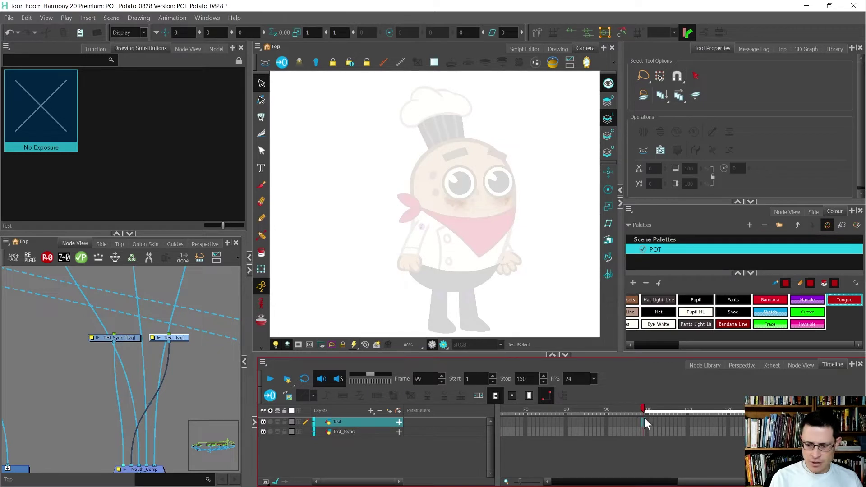
left_click(411, 395)
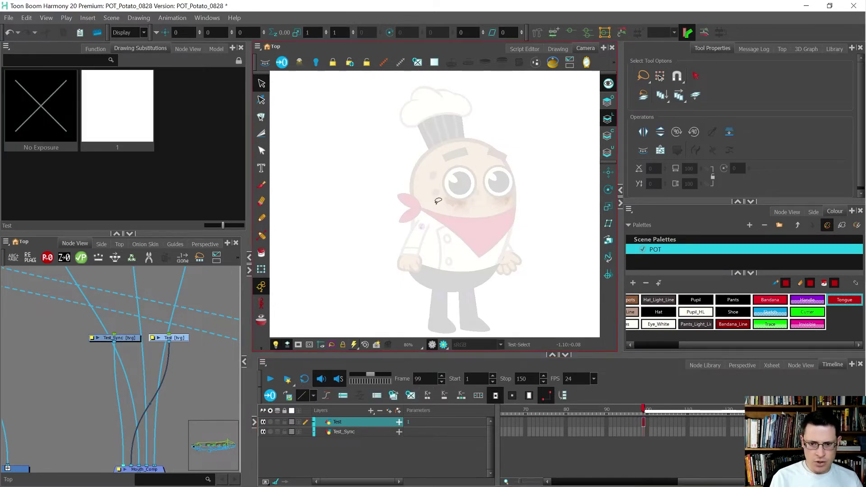
key("alt+slash")
left_click_drag(418, 210, 494, 182)
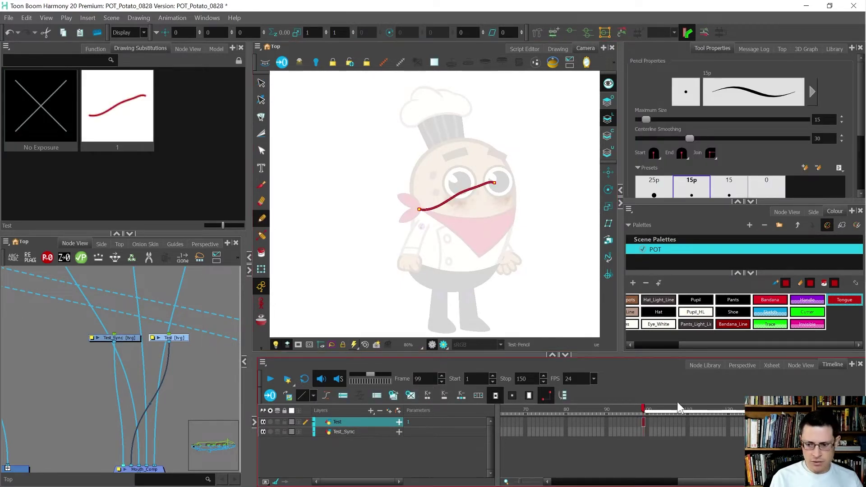
left_click(646, 422)
left_click_drag(436, 251, 525, 205)
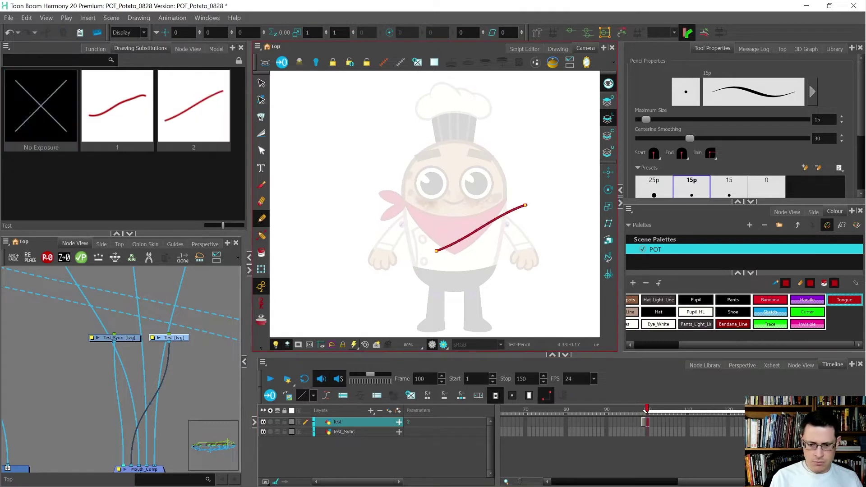
left_click(656, 422)
left_click_drag(438, 211, 497, 263)
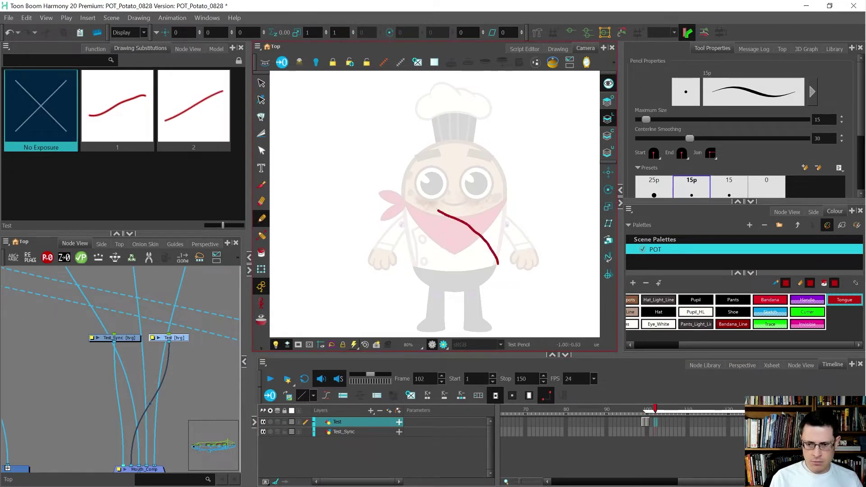
left_click(707, 422)
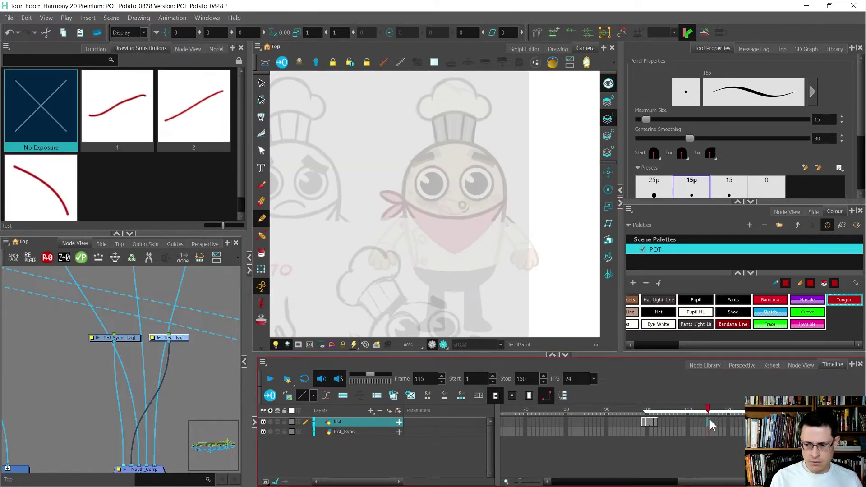
left_click_drag(474, 245, 573, 305)
left_click(740, 422)
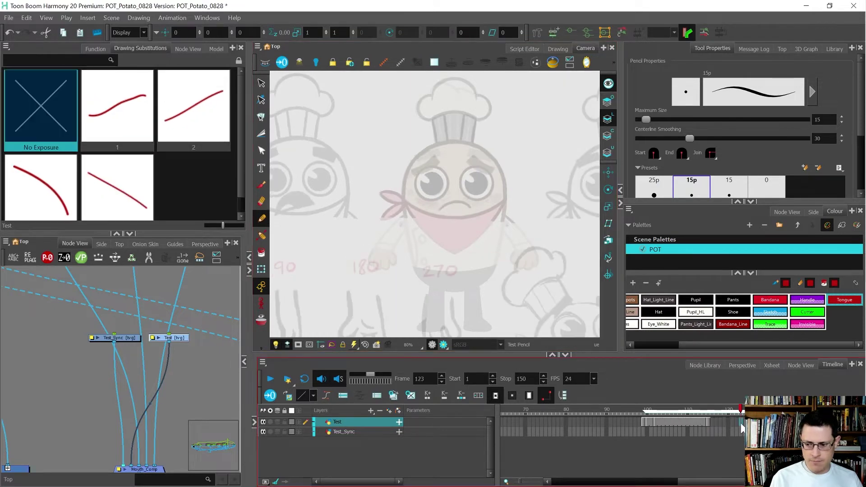
left_click_drag(372, 182, 497, 288)
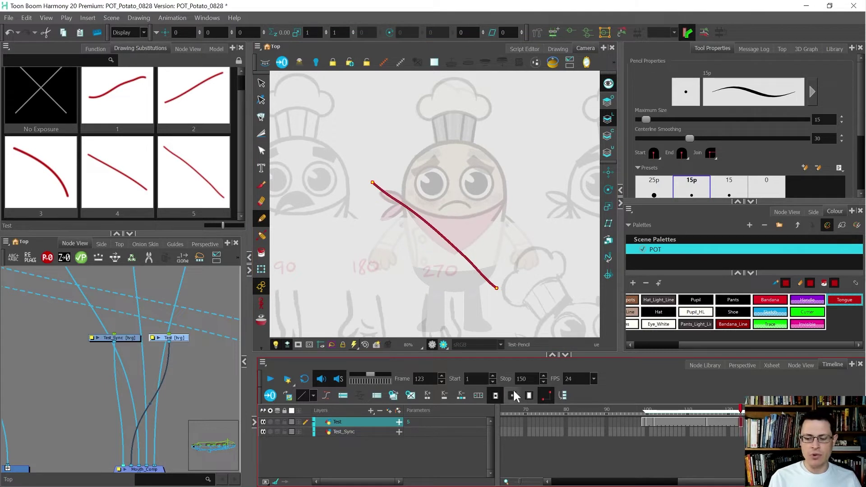
Convert the Test layer to a synced drawing layer with Test_Sync as its parent
left_click(180, 337)
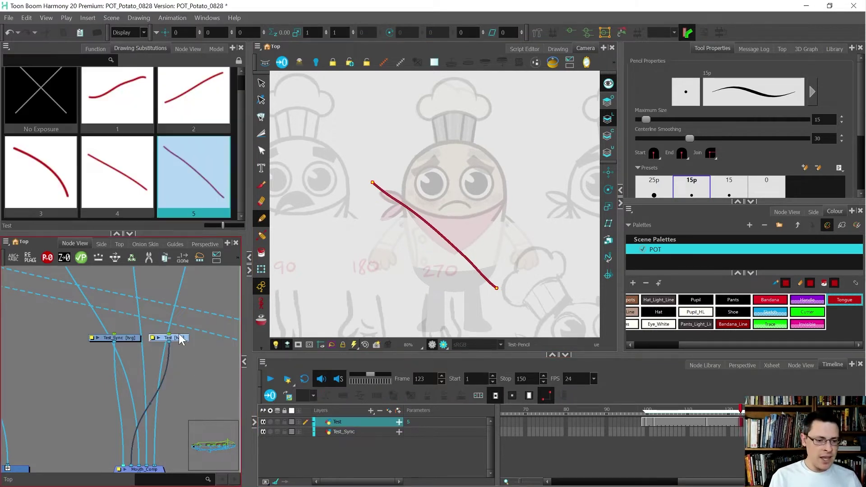
left_click(6, 244)
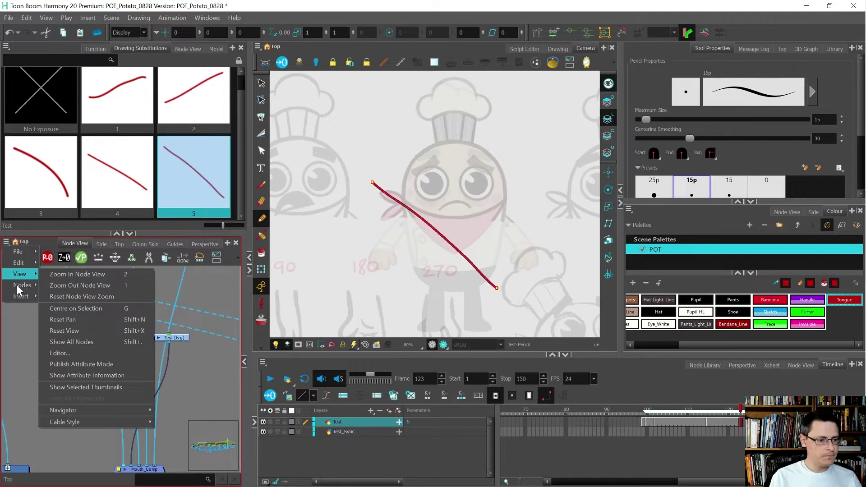
mouse_move(15, 284)
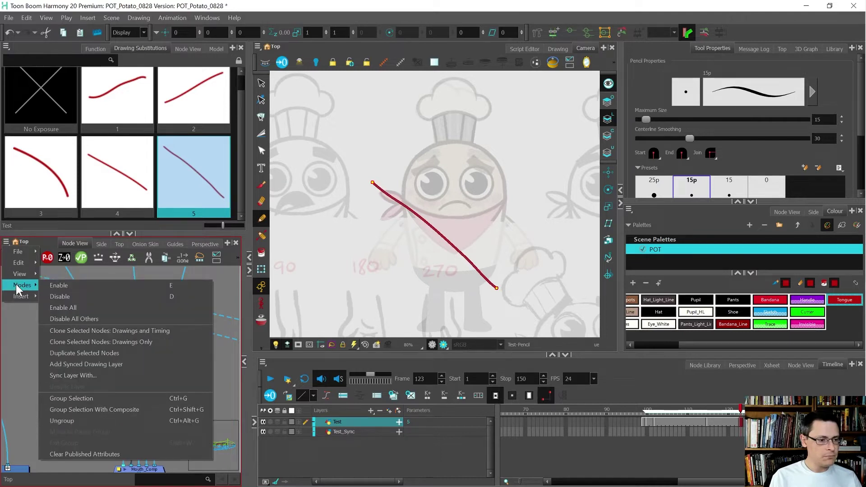
left_click(88, 374)
left_click(441, 245)
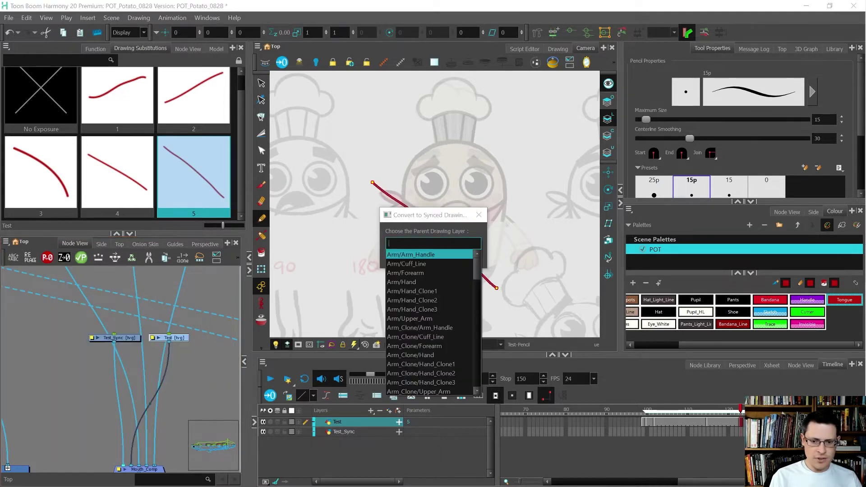
type("Test_Sync")
key("Return")
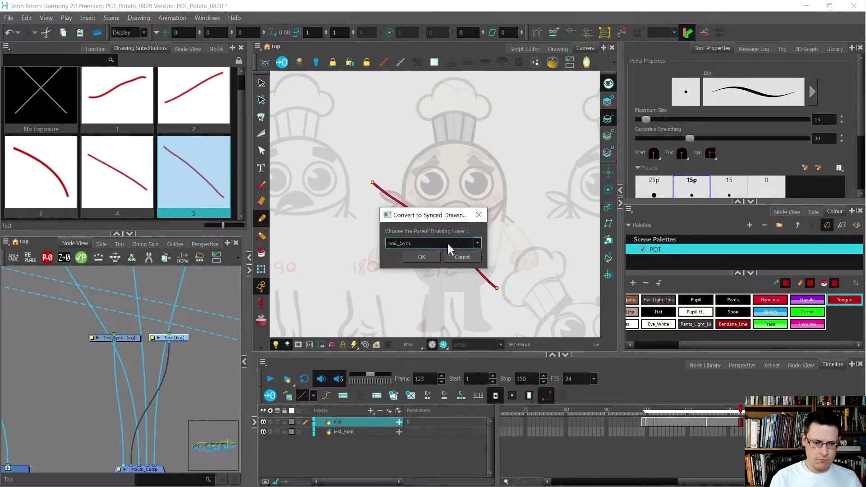
left_click(421, 257)
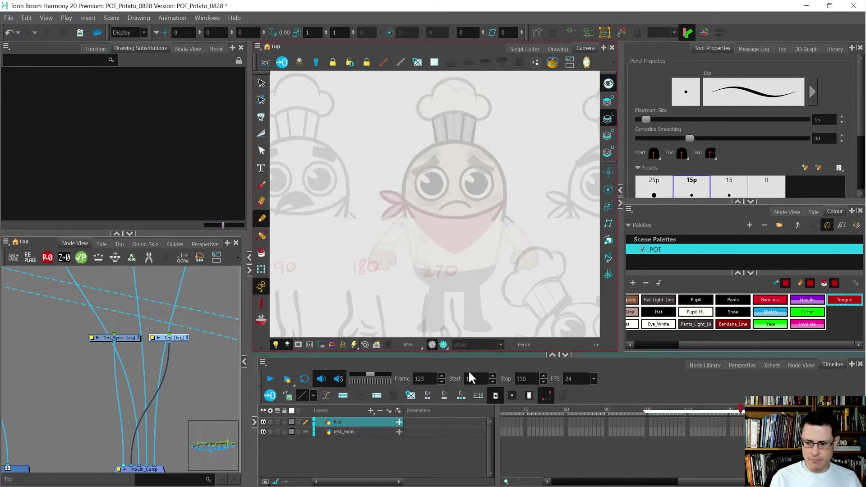
Expose Test drawings 1, 2, 3, 4 and 5 at frames 100, 101, 102, 104 and 105 respectively
left_click(647, 421)
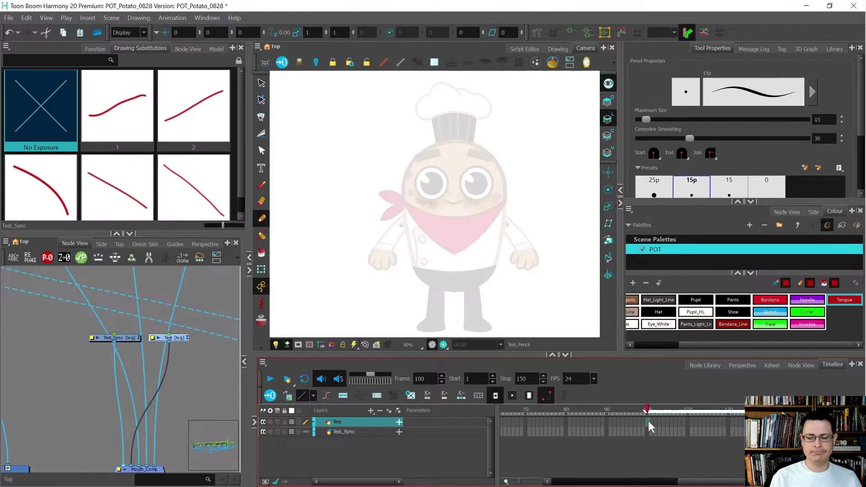
left_click(102, 132)
left_click(111, 128)
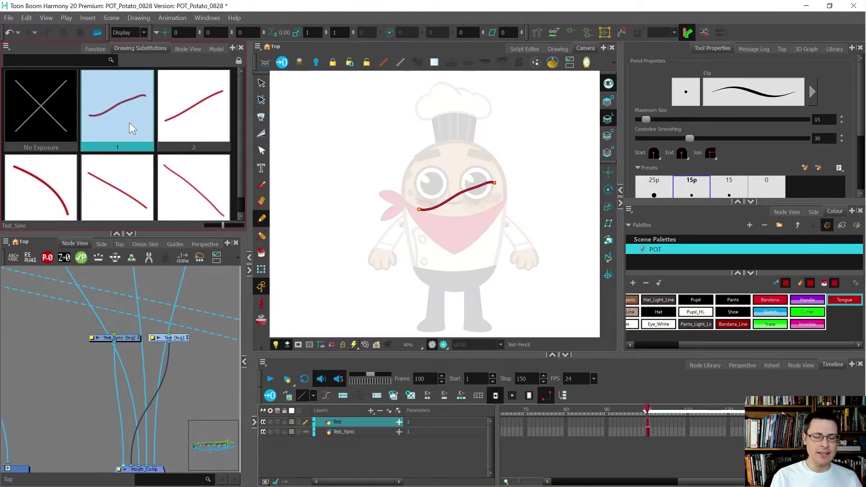
left_click(651, 422)
left_click(204, 118)
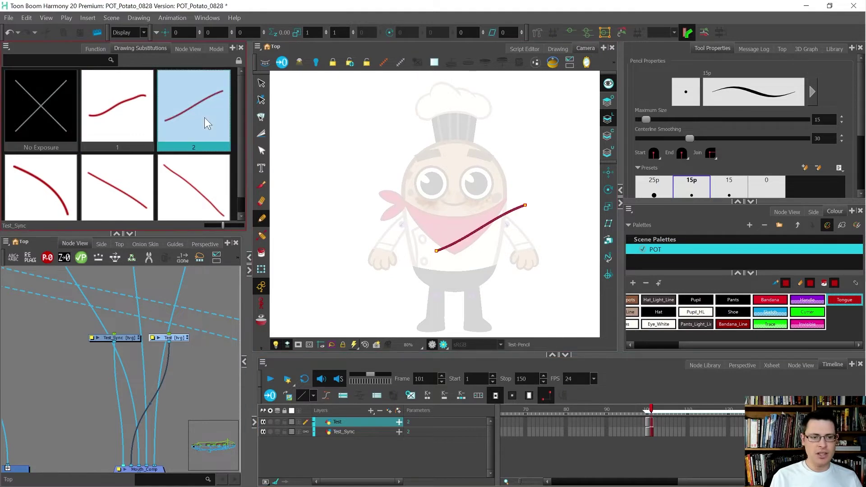
left_click(655, 422)
left_click(43, 190)
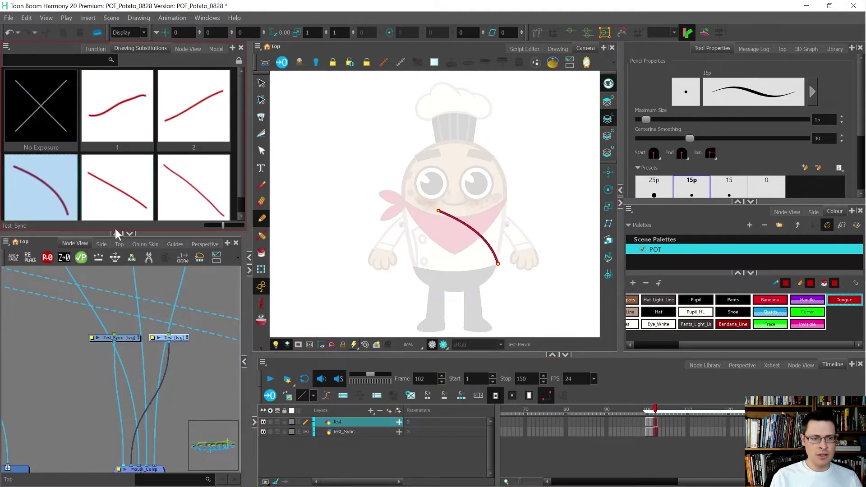
key("period")
key("period")
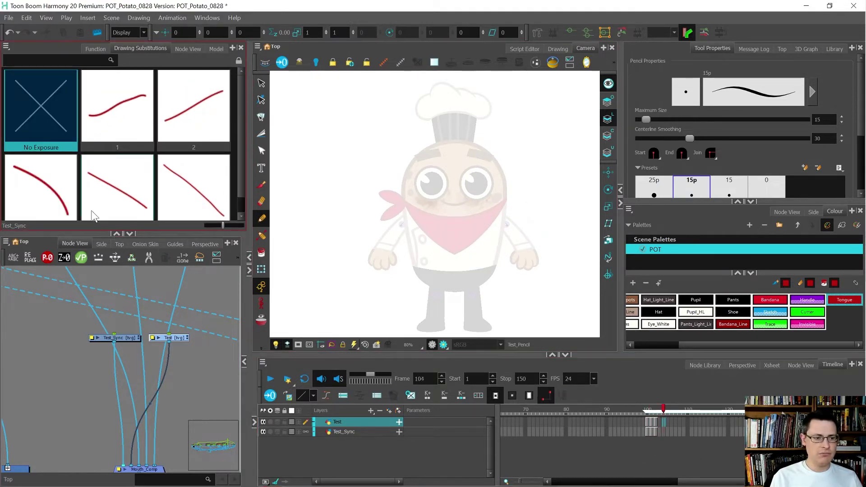
left_click(126, 177)
left_click(666, 440)
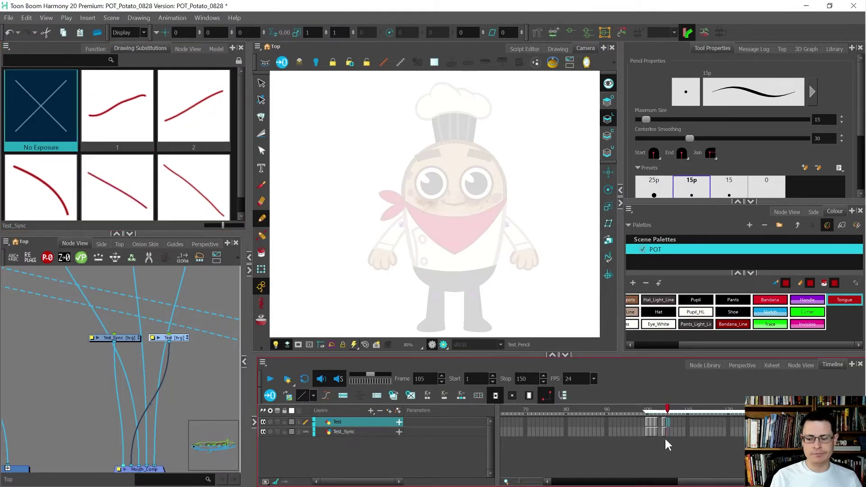
left_click(188, 189)
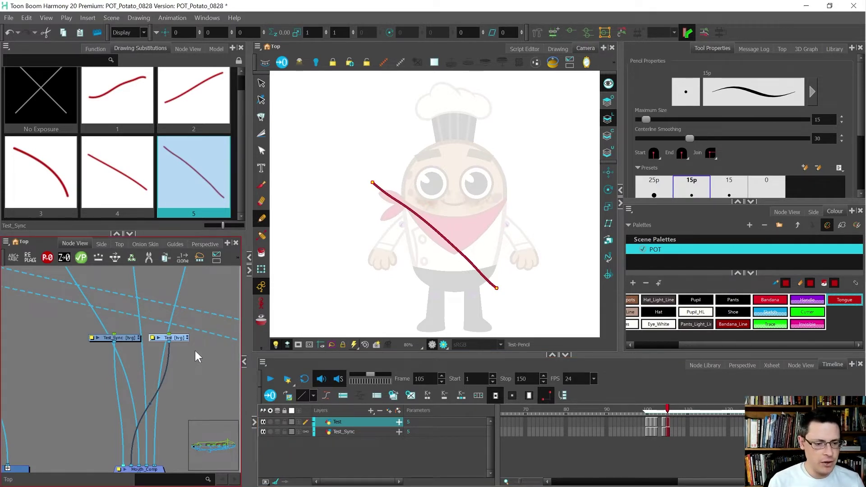
Compare the drawing substitutions of the Test and Test_Sync nodes
left_click(177, 343)
left_click(177, 339)
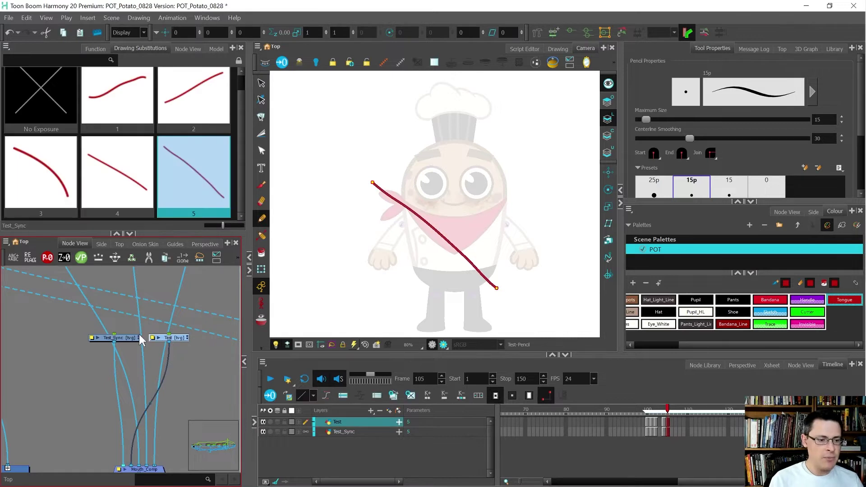
left_click(126, 338)
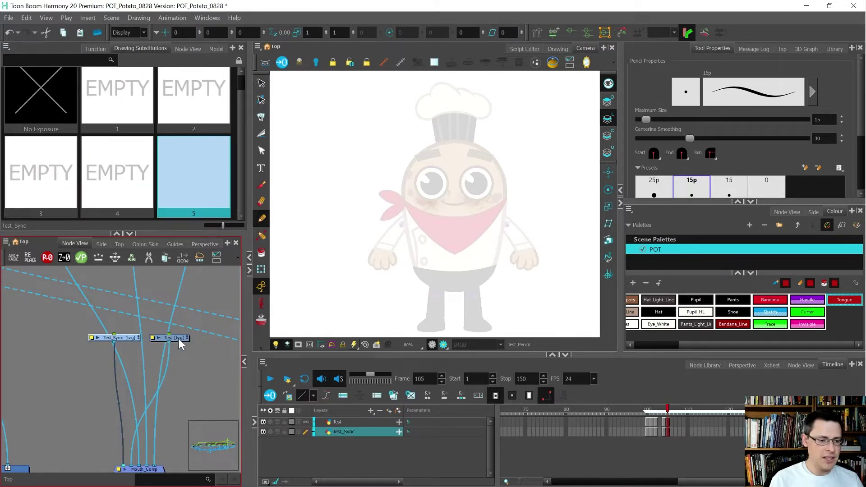
left_click(175, 338)
left_click(114, 340)
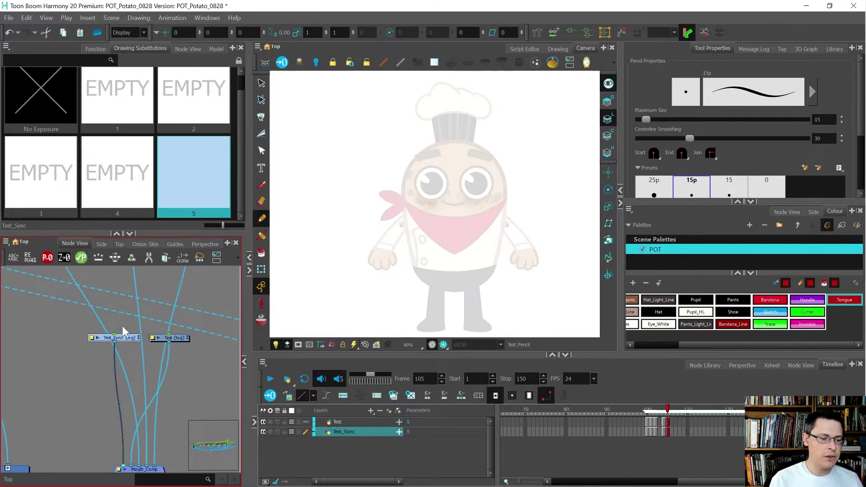
Delete the Test and Test_Sync nodes together with their drawing files and element folders
left_click_drag(225, 367, 29, 327)
key("Delete")
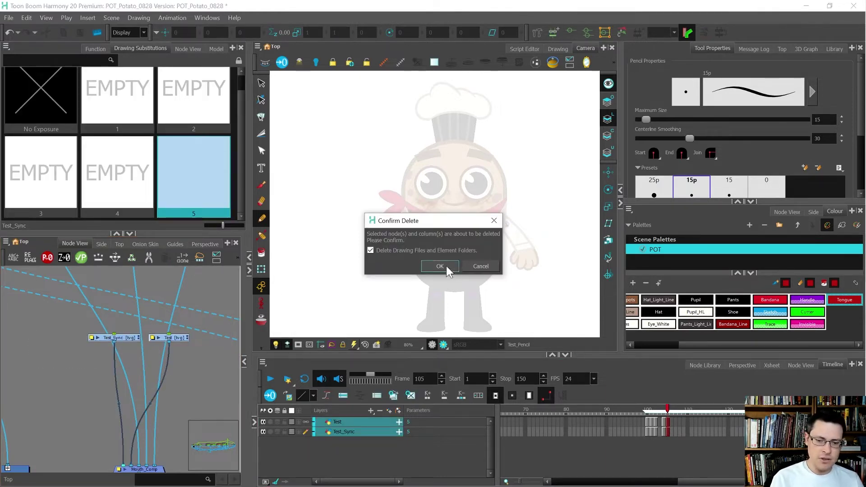
left_click(446, 266)
scroll(110, 415, "down", 5)
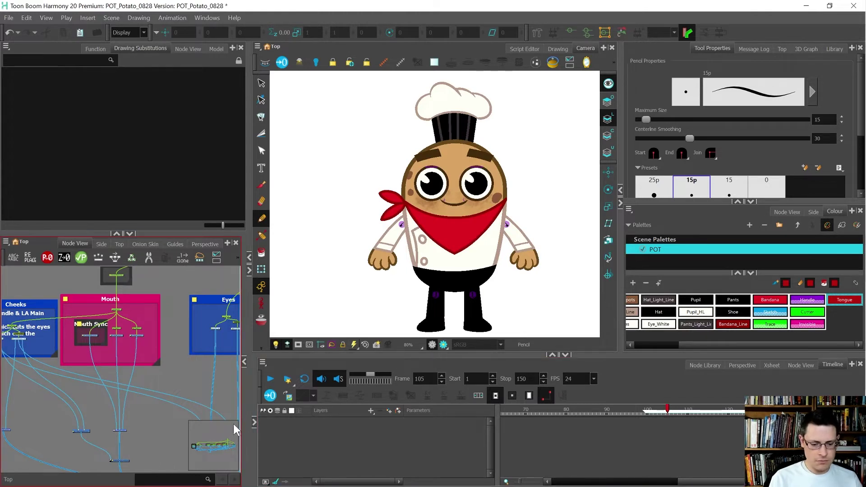
Show the tagged layers in the timeline and view the Mouth layer's drawing at frame 104
left_click(265, 481)
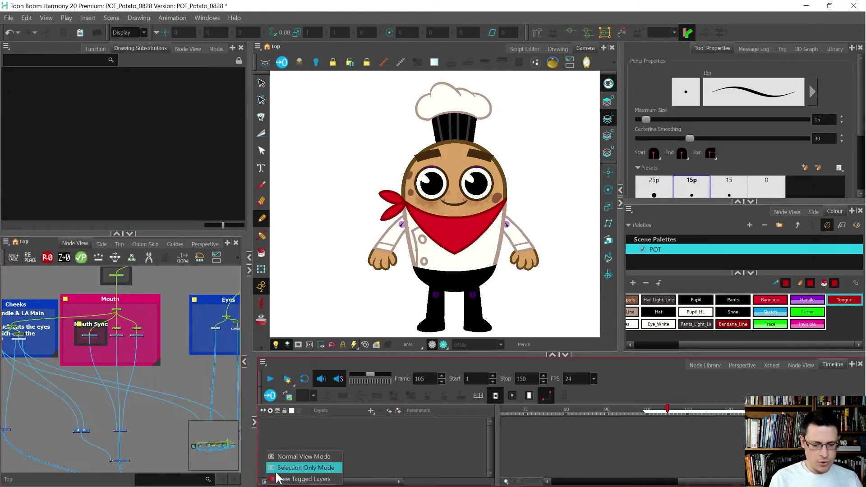
left_click(278, 471)
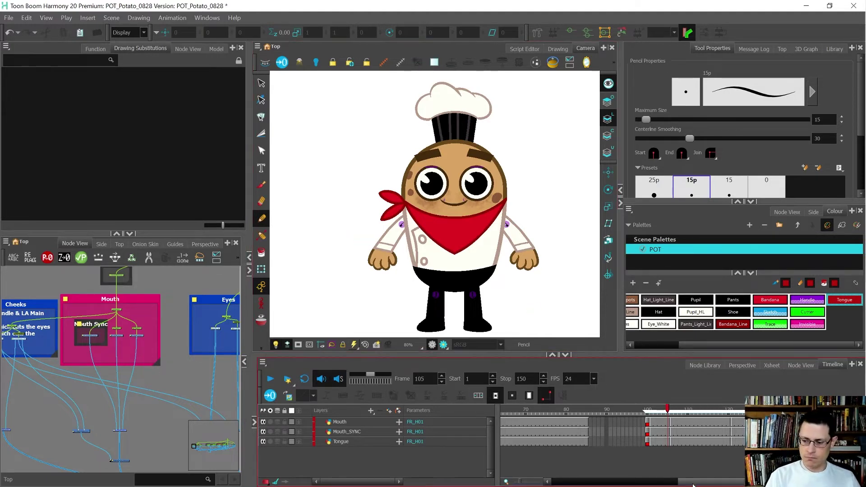
left_click(664, 421)
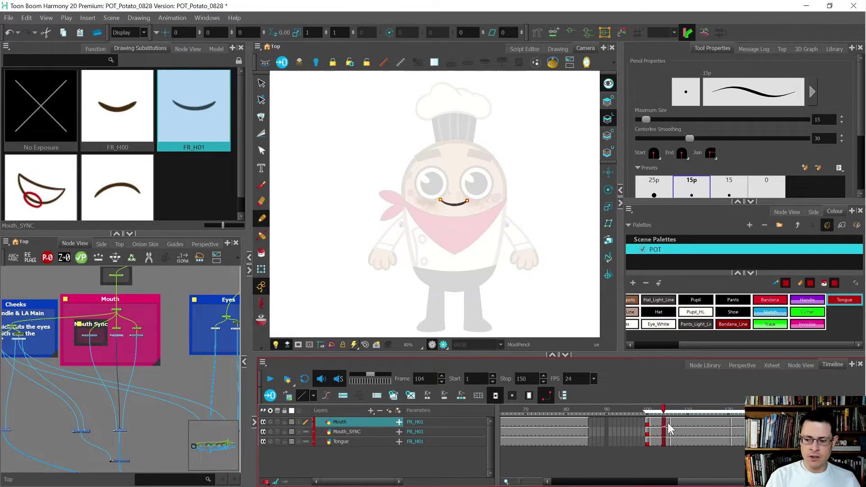
Flip between the Mouth drawings FR_H01 and FR_H06 to compare how the closed and open smiles line up
key("comma")
key("comma")
key("comma")
key("comma")
key("comma")
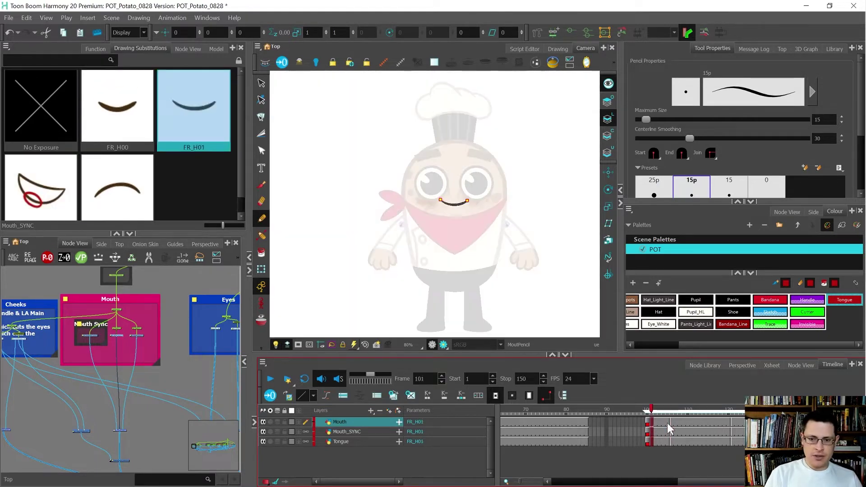
key("g")
key("f")
key("g")
key("g")
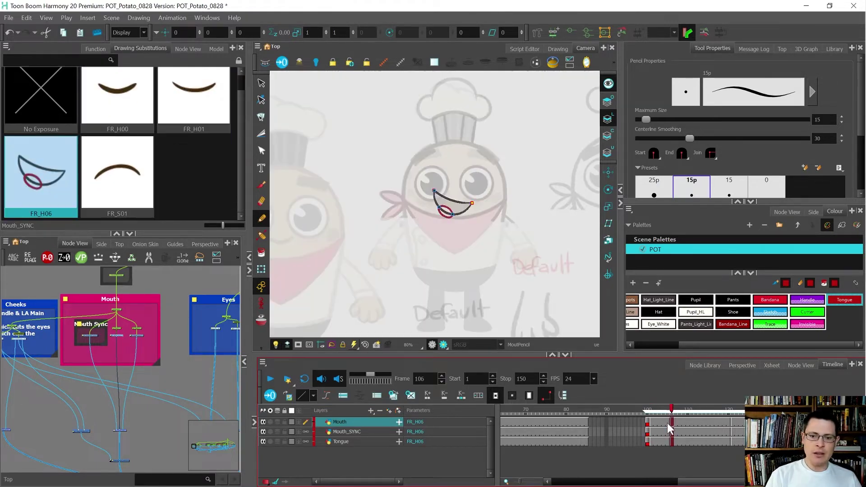
key("f")
key("f")
key("g")
key("g")
key("f")
key("f")
key("g")
scroll(461, 188, "up", 4)
key("alt+s")
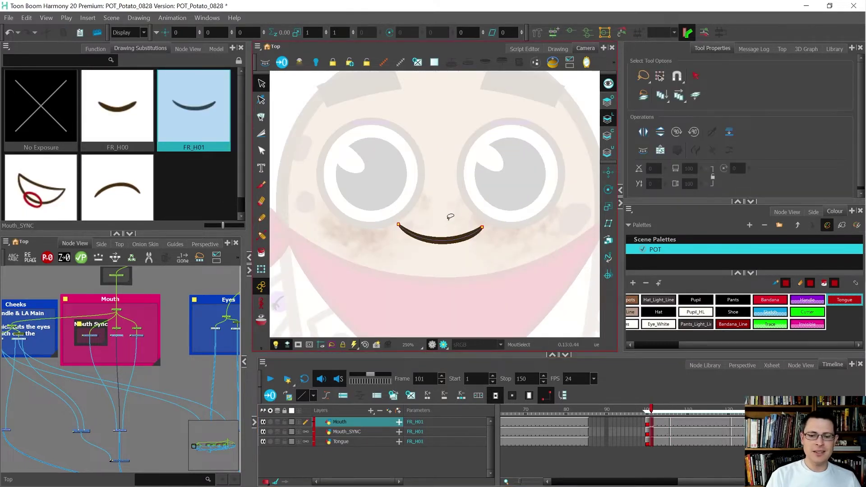
key("period")
key("period")
key("period")
key("period")
key("period")
key("f")
key("f")
key("g")
key("g")
key("f")
Select the whole FR_H01 mouth stroke at frame 101 and turn on onion skin
key("ctrl+a")
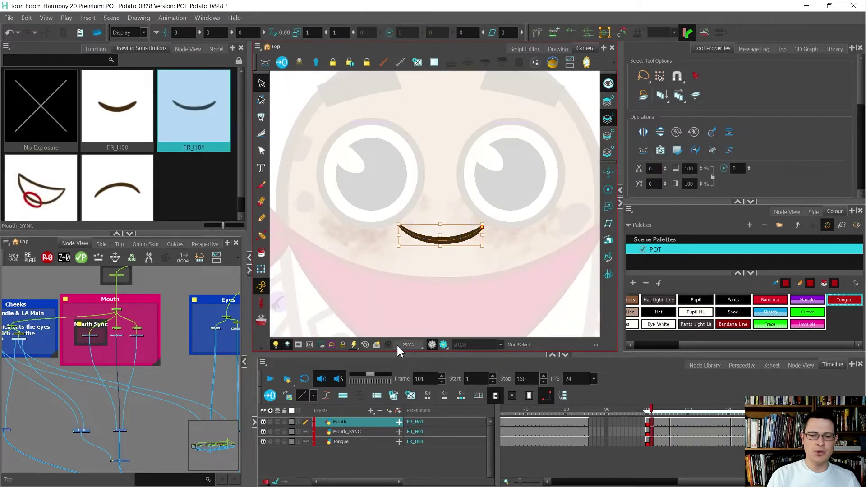
scroll(429, 243, "up", 1)
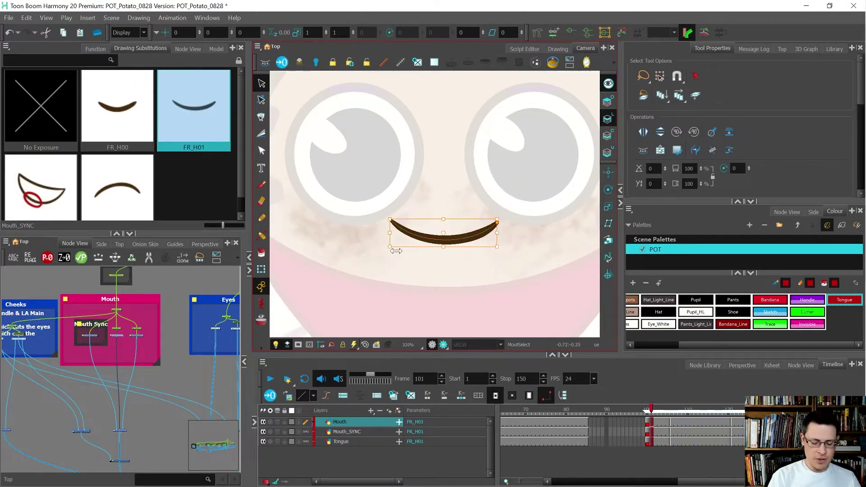
key("alt+o")
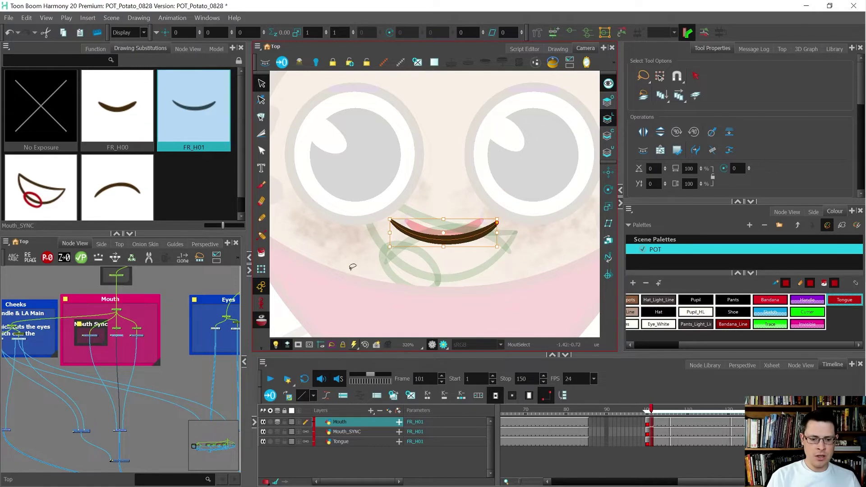
scroll(387, 211, "down", 3)
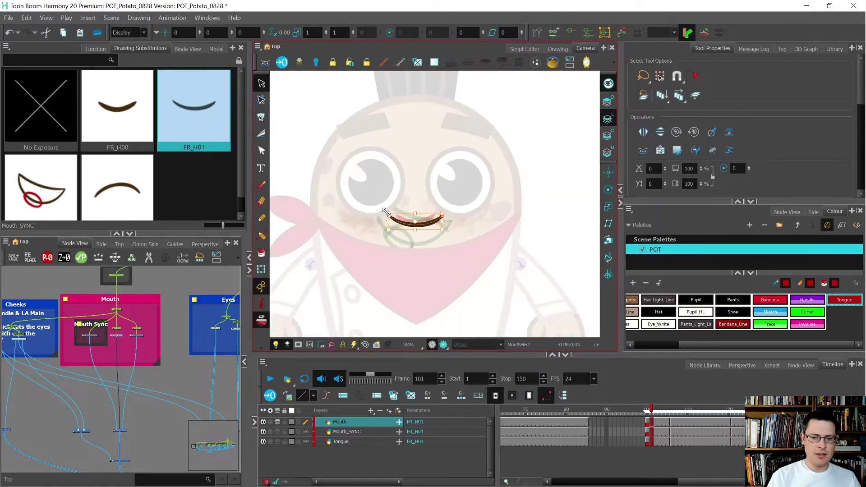
Trace the node connections below the Mouth group through Parts Masked to Body to Master_Comp
scroll(108, 340, "down", 3)
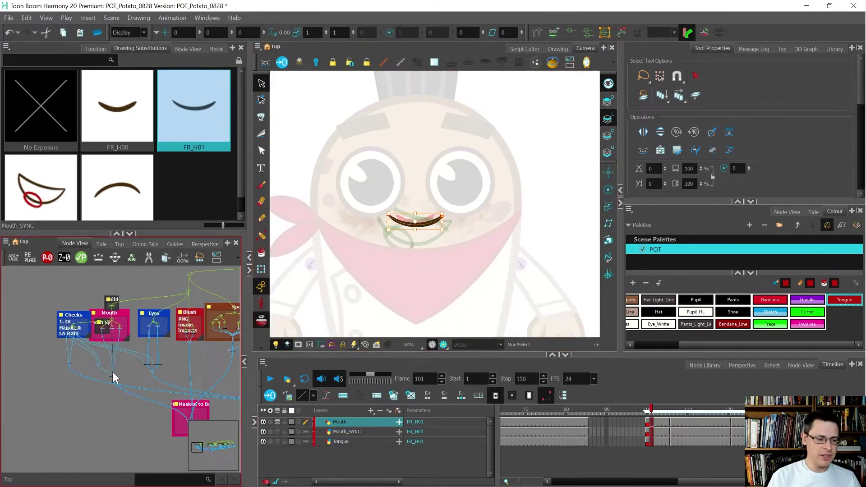
scroll(74, 346, "down", 2)
scroll(145, 397, "up", 3)
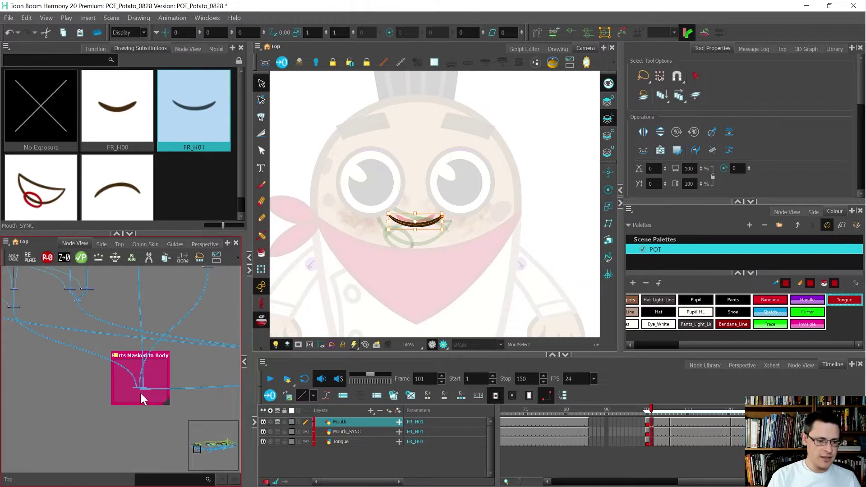
scroll(137, 388, "up", 2)
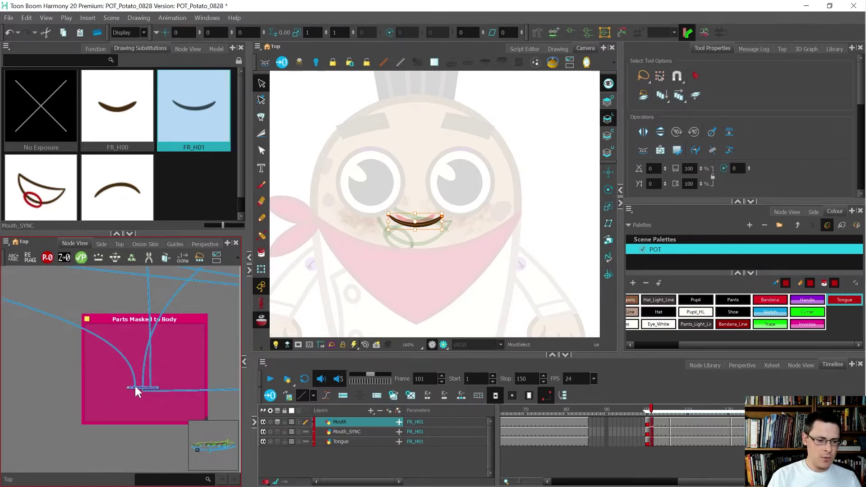
scroll(108, 361, "down", 3)
scroll(107, 361, "down", 3)
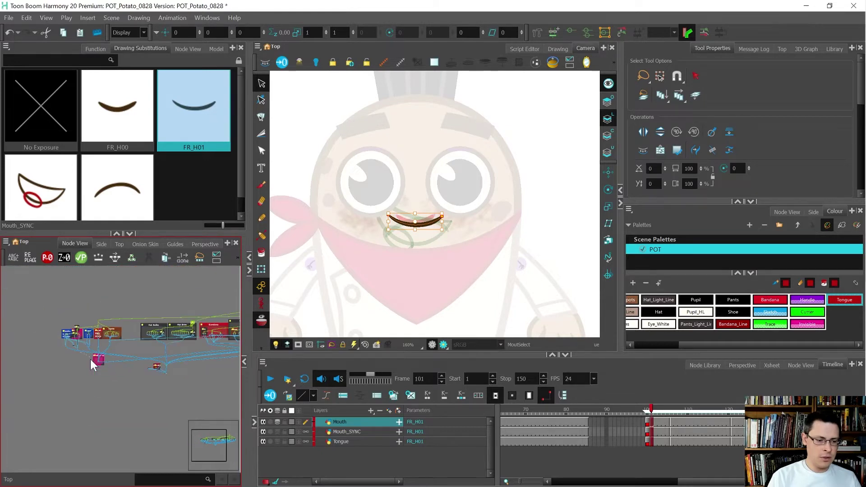
scroll(157, 362, "up", 5)
scroll(203, 387, "up", 2)
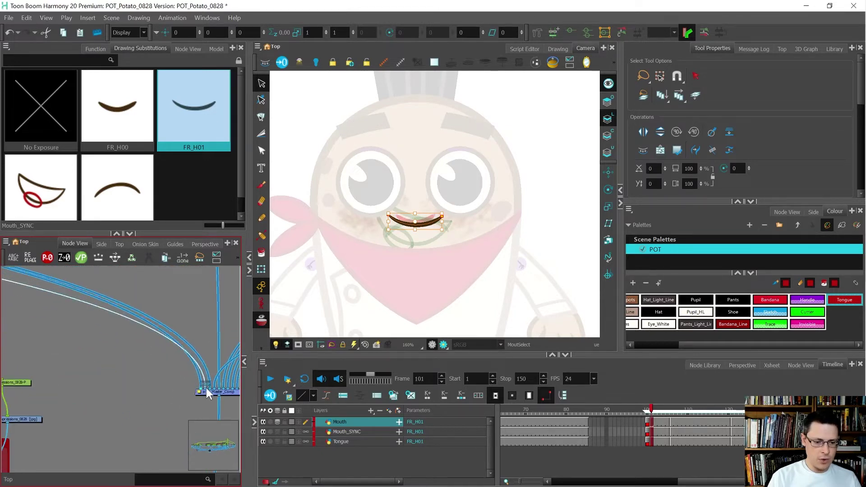
left_click(167, 386)
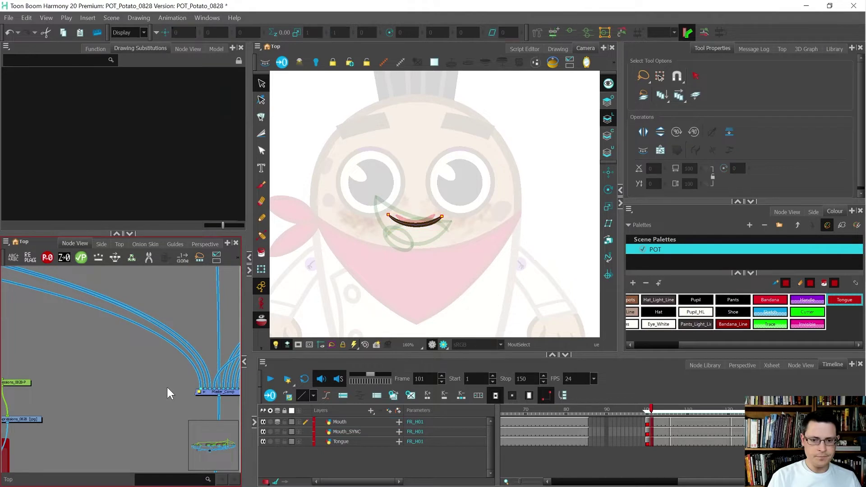
Rotate the FR_H01 mouth stroke at frame 101 slightly clockwise and raise it toward the open smile's tilt
key("2")
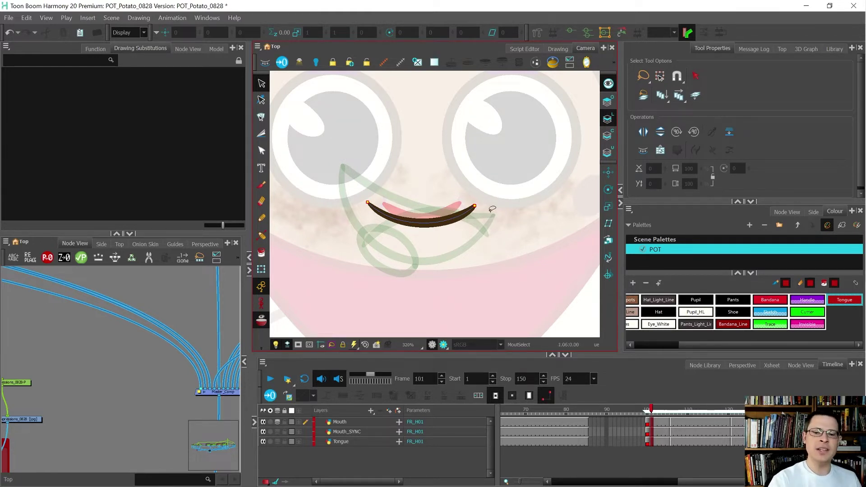
mouse_move(481, 186)
left_mouse_down()
mouse_move(485, 207)
mouse_move(451, 215)
left_mouse_up()
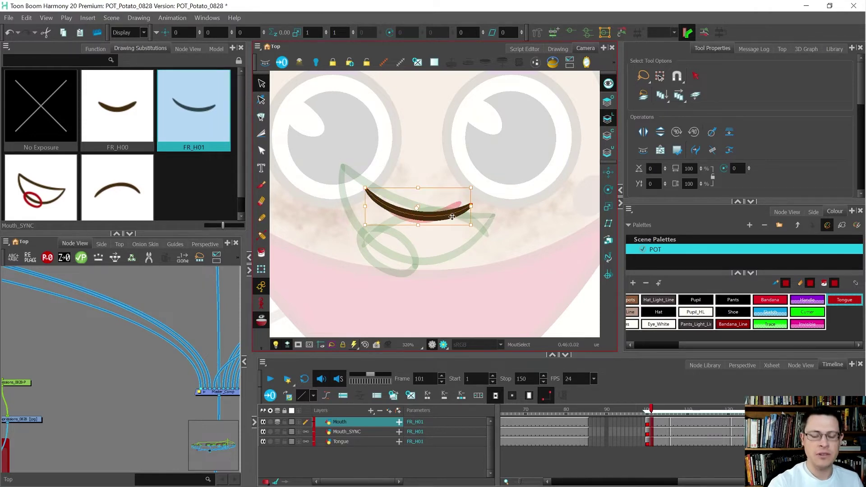
Turn off onion skin and flip repeatedly between the tilted FR_H01 mouth and the neighbouring drawings to check the transition
key("period")
key("period")
key("period")
key("period")
key("period")
key("f")
key("f")
key("g")
key("g")
key("f")
key("f")
key("g")
key("g")
key("f")
key("f")
key("g")
key("g")
key("f")
key("f")
key("g")
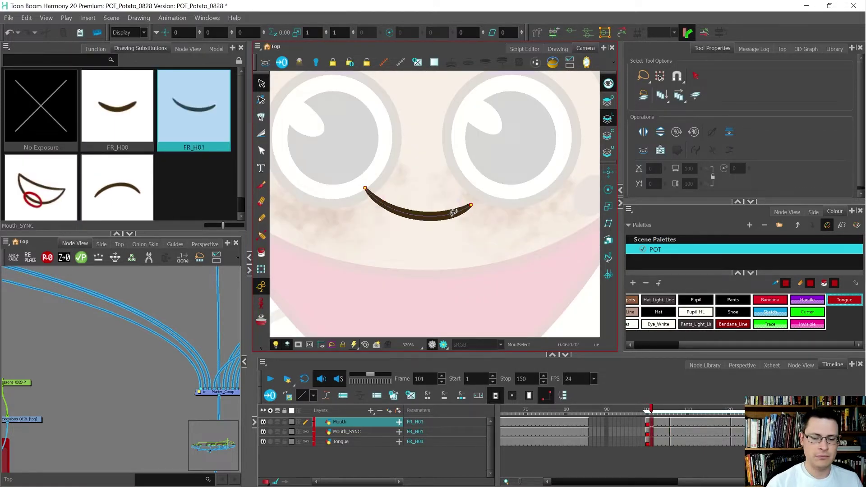
Rotate the FR_H00 mouth stroke at frame 100 slightly clockwise and deselect it
key("period")
key("comma")
key("comma")
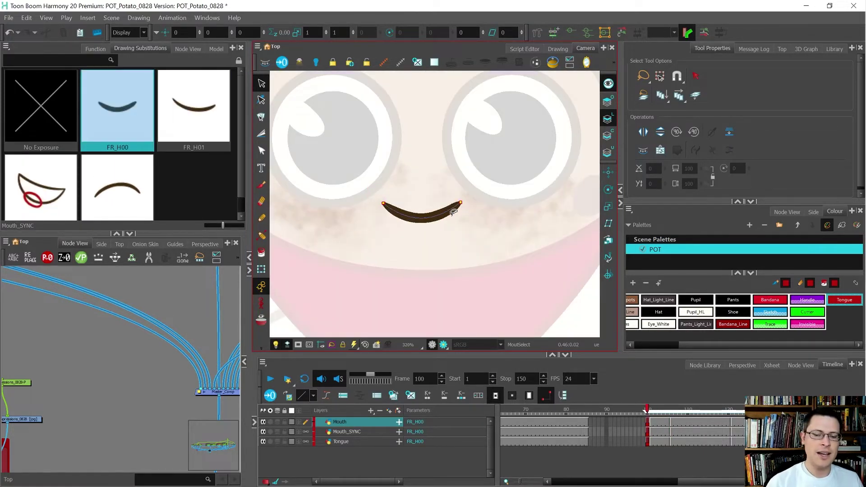
mouse_move(466, 199)
left_mouse_down()
mouse_move(447, 218)
mouse_move(468, 203)
left_mouse_up()
left_click(472, 243)
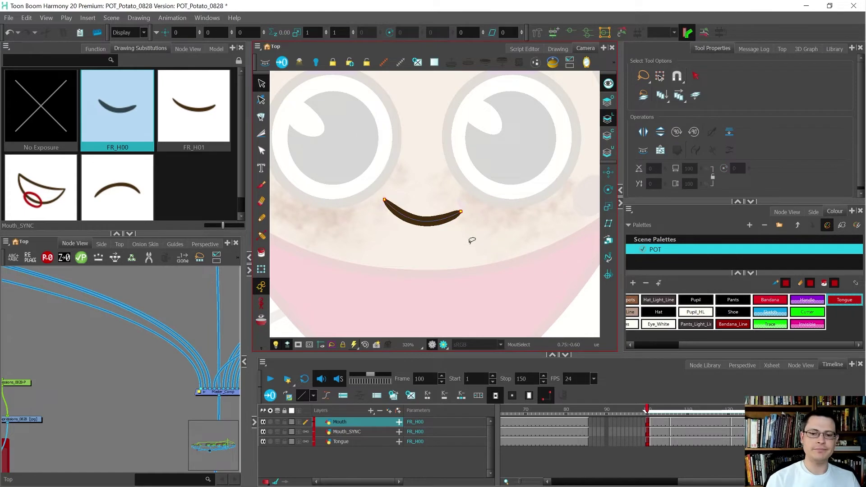
Flip through the mouth drawings in full colour, with nothing selected, to judge the tilted smiles on the face
scroll(472, 240, "down", 8)
key("shift+t")
left_click(553, 242)
scroll(507, 228, "up", 3)
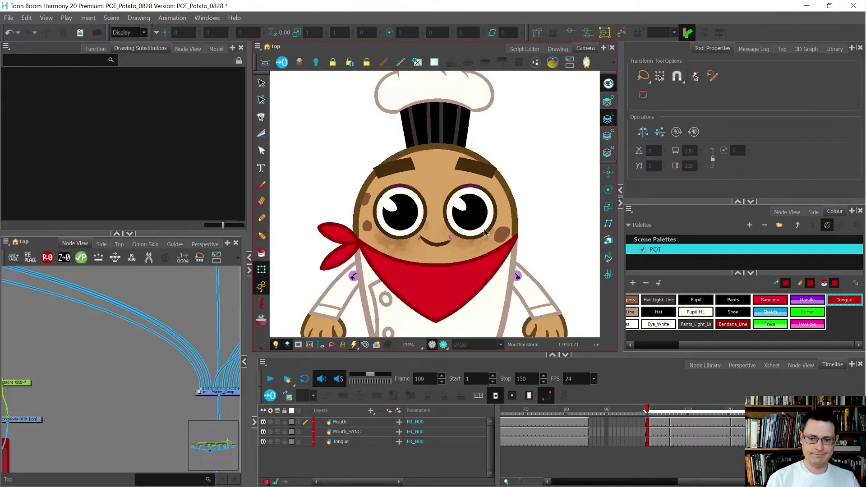
scroll(461, 246, "up", 2)
key("period")
key("comma")
key("period")
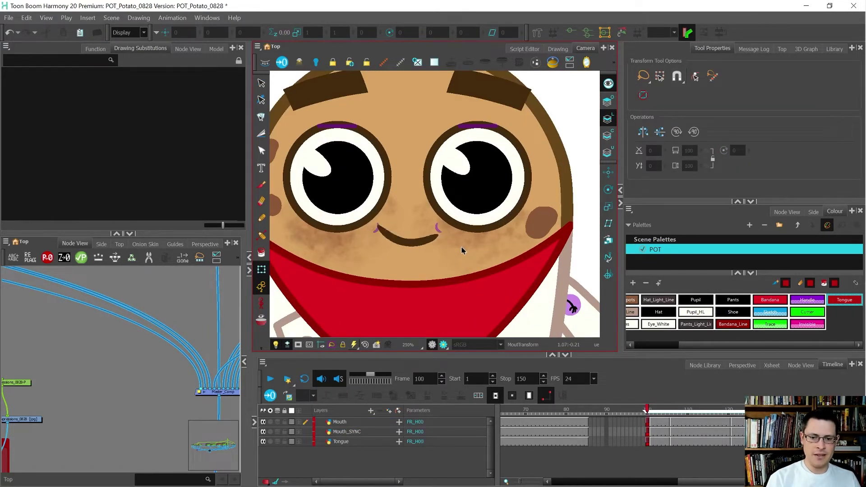
key("g")
key("f")
key("f")
key("g")
key("g")
key("f")
key("f")
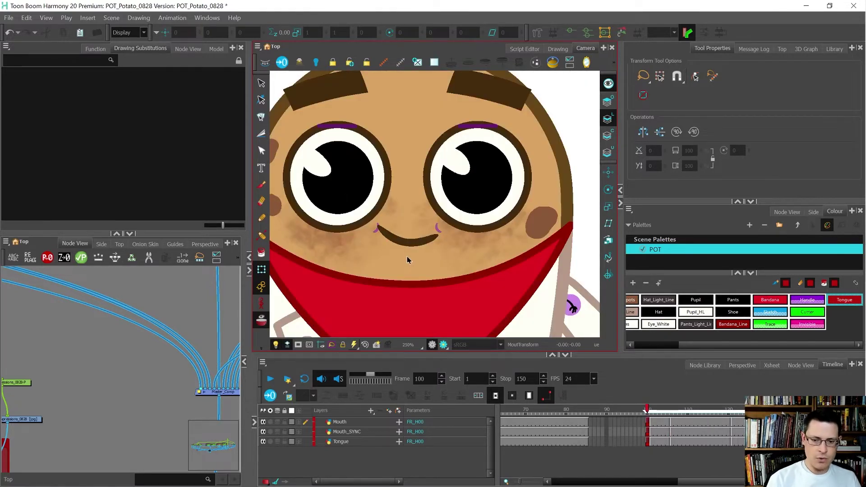
Tilt the FR_H01 mouth stroke at frame 101 further clockwise and lower it slightly, using the onion-skinned neighbours as reference
left_click(413, 244)
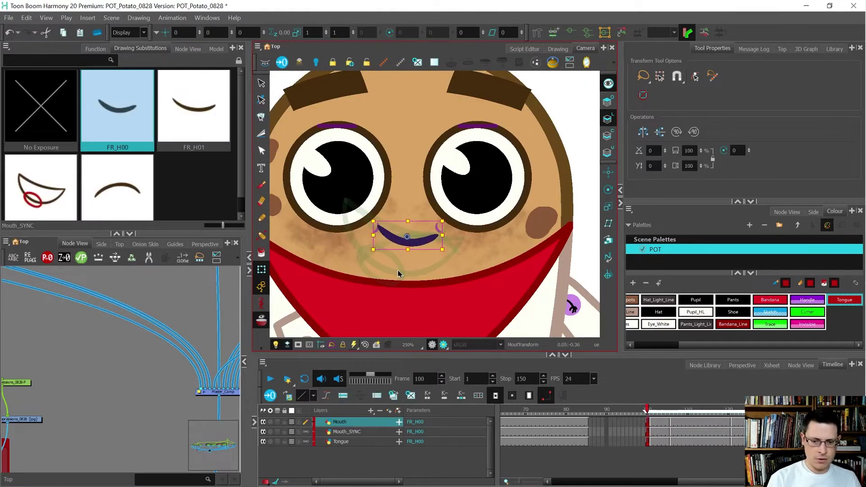
key("alt+s")
scroll(397, 240, "up", 1)
key("period")
key("period")
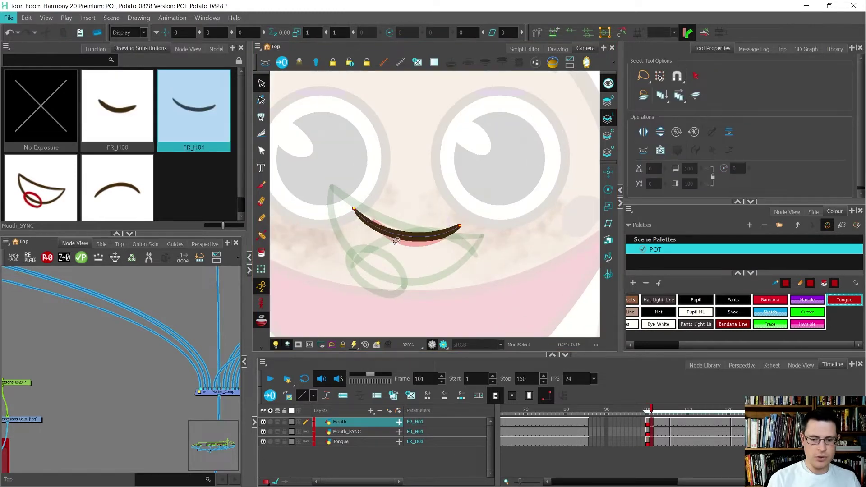
key("comma")
key("comma")
key("period")
key("comma")
key("period")
mouse_move(479, 223)
left_mouse_down()
mouse_move(461, 218)
mouse_move(464, 256)
mouse_move(469, 249)
mouse_move(446, 239)
left_mouse_up()
key("ctrl+z")
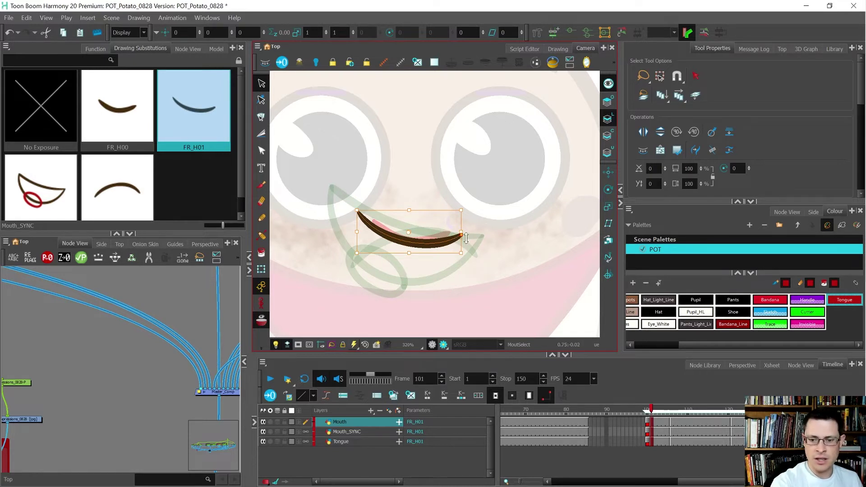
Inspect the contour points of the FR_H00 mouth stroke at frame 100 with the Contour Editor
key("comma")
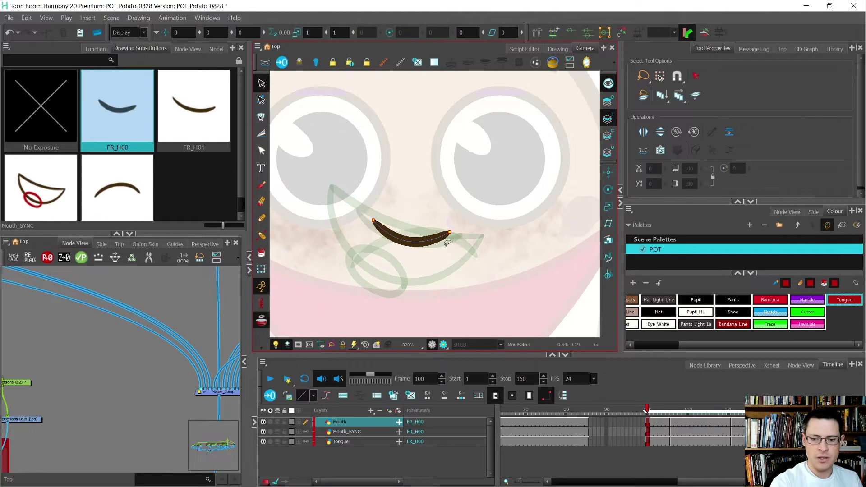
key("alt+q")
left_click(445, 242)
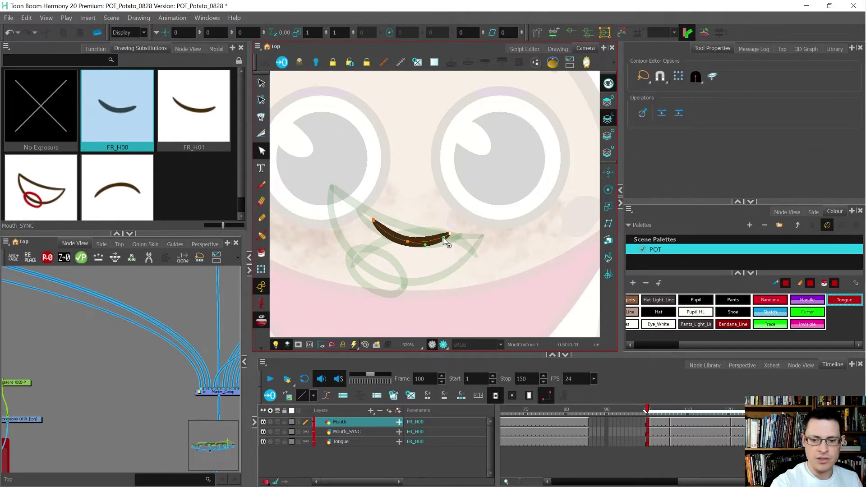
left_click(471, 273)
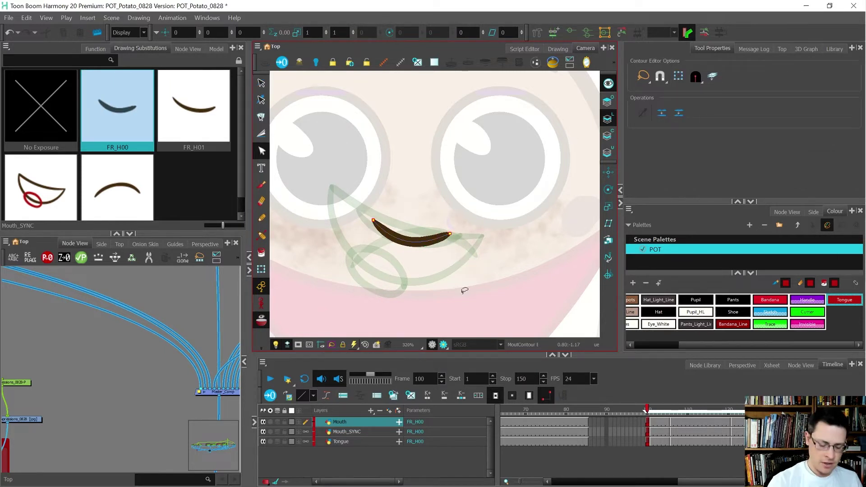
Turn off onion skin and compare the closed mouth drawings with the open FR_H06 mouth at frame 106
key("alt+o")
key("g")
key("g")
key("f")
key("f")
key("g")
key("period")
key("comma")
key("comma")
key("period")
key("period")
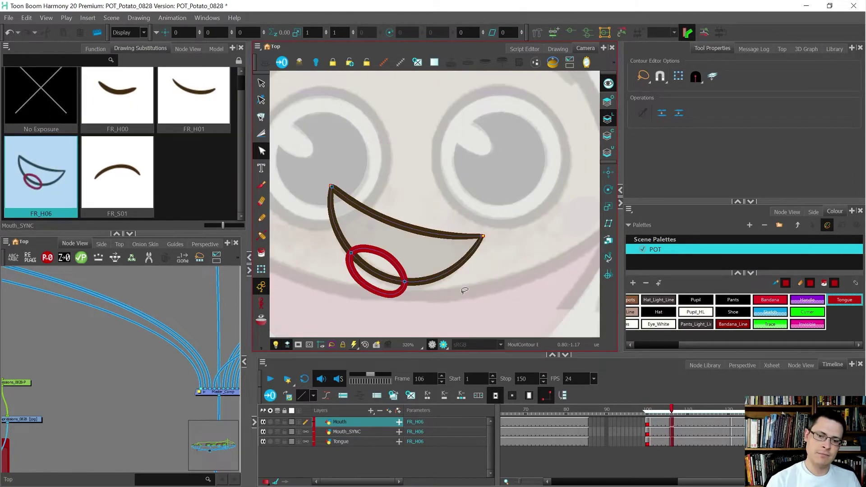
Flatten the FR_H01 mouth curve slightly at frame 101 by raising the Bezier handle of its lower corner
key("comma")
left_click(467, 238)
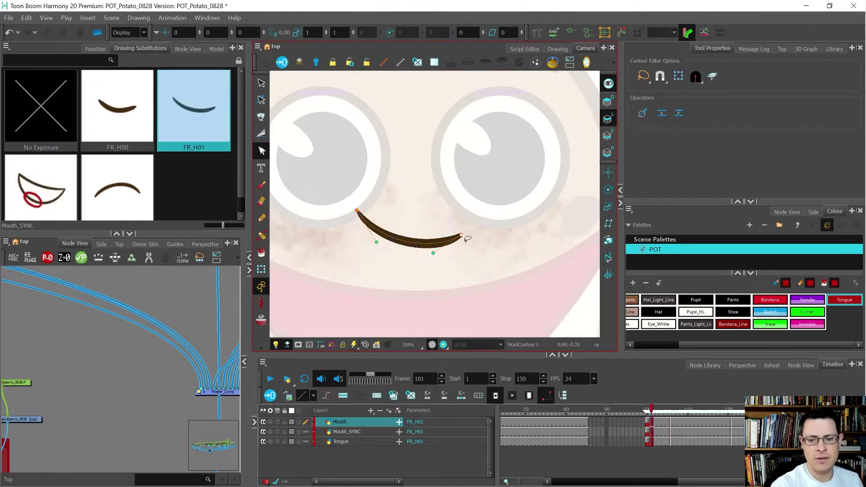
left_click_drag(433, 253, 434, 248)
Flip back and forth through the frames around 101 to check the reshaped FR_H01 mouth against its neighbours
key("f")
key("g")
key("g")
key("comma")
key("comma")
key("comma")
key("comma")
key("comma")
key("comma")
key("period")
key("comma")
key("period")
key("period")
key("period")
key("period")
key("period")
key("period")
key("comma")
key("comma")
key("comma")
key("comma")
key("comma")
key("comma")
key("period")
key("period")
key("period")
key("period")
key("period")
key("period")
key("comma")
key("comma")
key("comma")
key("comma")
key("comma")
key("comma")
key("period")
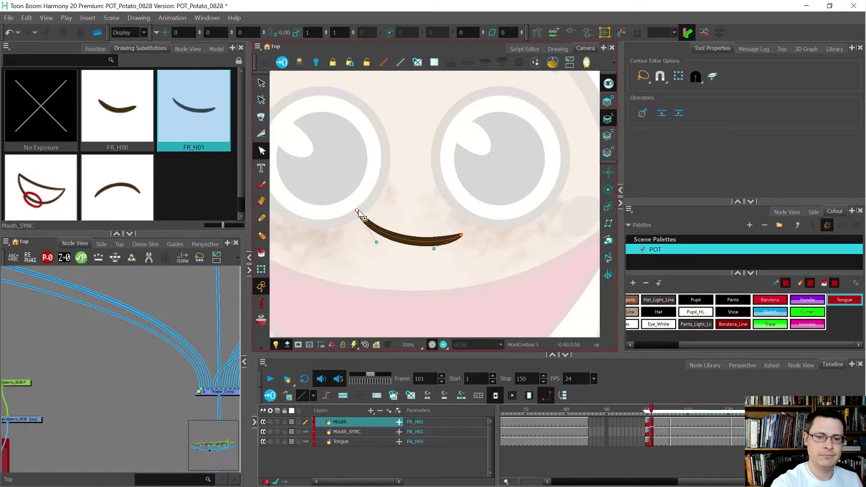
Nudge the higher corner of the FR_H01 mouth stroke slightly up and outward at frame 101
left_click_drag(356, 211, 354, 207)
key("comma")
key("period")
key("period")
key("period")
key("period")
key("period")
key("period")
Flip repeatedly between frames 100 and 106 to check how the closed smiles flow into the open FR_H06 mouth
key("comma")
key("comma")
key("comma")
key("comma")
key("comma")
key("comma")
key("period")
key("period")
key("period")
key("period")
key("period")
key("period")
key("comma")
key("comma")
key("comma")
key("comma")
key("comma")
key("comma")
key("period")
key("period")
key("period")
key("period")
key("period")
key("period")
key("comma")
key("comma")
key("comma")
key("comma")
key("comma")
key("comma")
key("period")
key("period")
key("period")
key("period")
key("period")
key("period")
key("comma")
key("comma")
key("comma")
key("comma")
key("comma")
key("comma")
key("period")
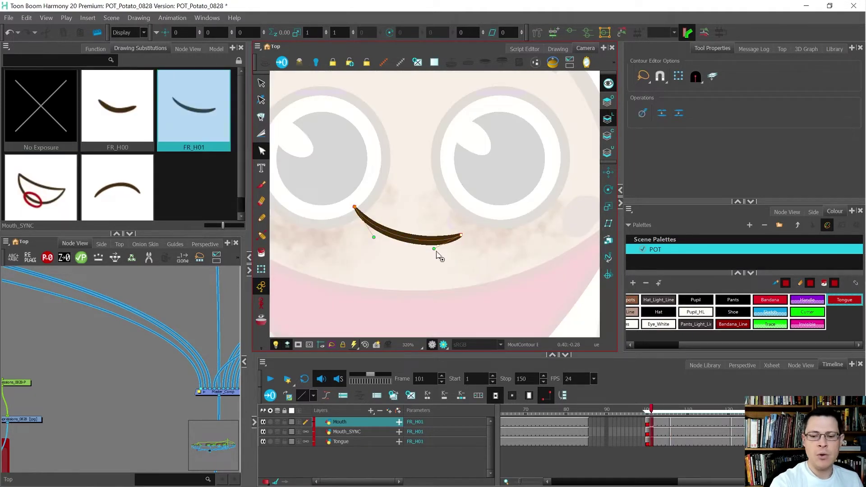
key("comma")
key("period")
key("period")
key("period")
key("period")
key("period")
key("period")
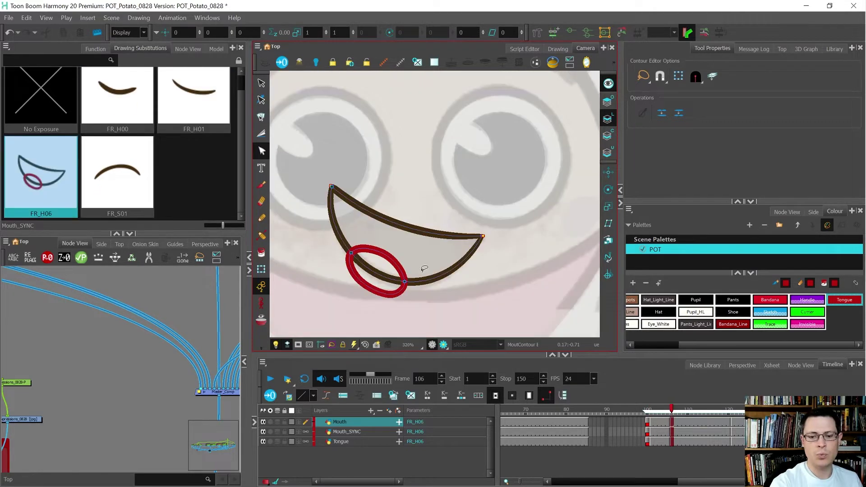
key("comma")
key("comma")
key("comma")
key("comma")
key("comma")
key("comma")
key("period")
key("period")
key("period")
key("period")
key("period")
key("period")
key("comma")
key("comma")
key("comma")
key("comma")
key("comma")
key("comma")
key("period")
key("period")
key("period")
key("period")
key("period")
key("period")
key("comma")
key("comma")
key("comma")
key("comma")
key("comma")
key("comma")
key("period")
key("period")
key("period")
key("period")
key("period")
key("period")
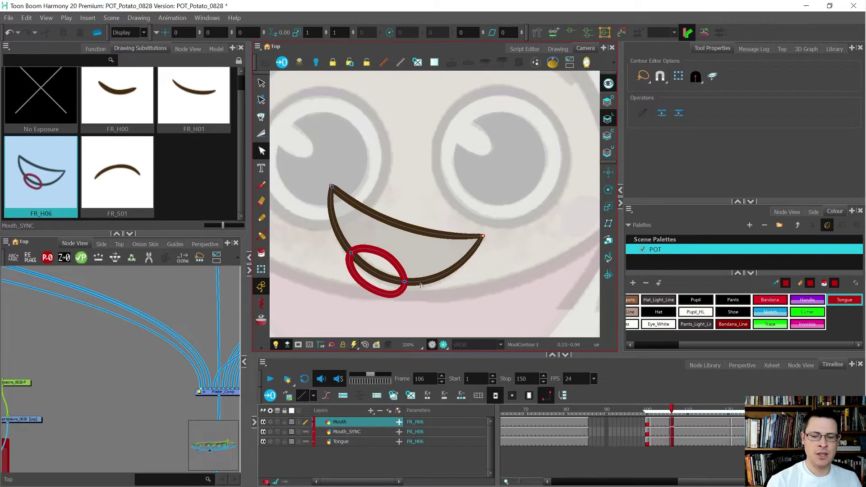
Cut the red tongue oval from the Mouth drawing FR_H06 at frame 106 and paste it into the Tongue layer
scroll(406, 209, "down", 4)
scroll(397, 234, "up", 1)
key("shift+t")
scroll(397, 235, "down", 1)
scroll(398, 235, "up", 3)
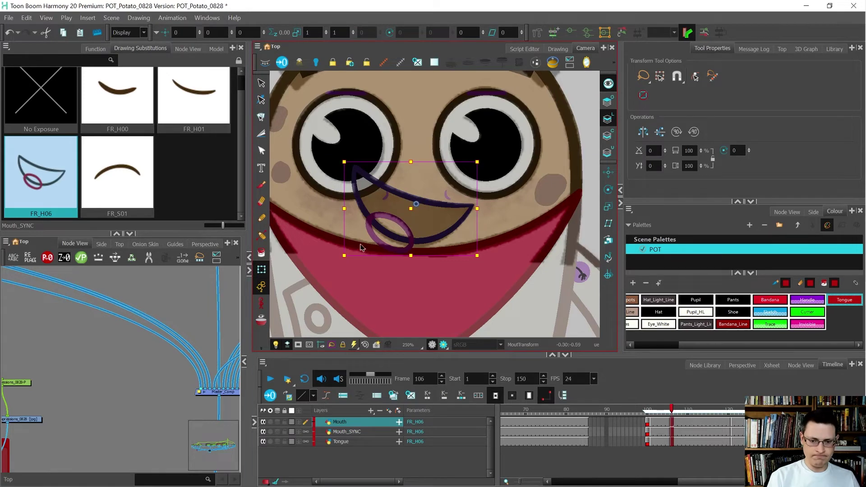
left_click(183, 320)
double_click(406, 223)
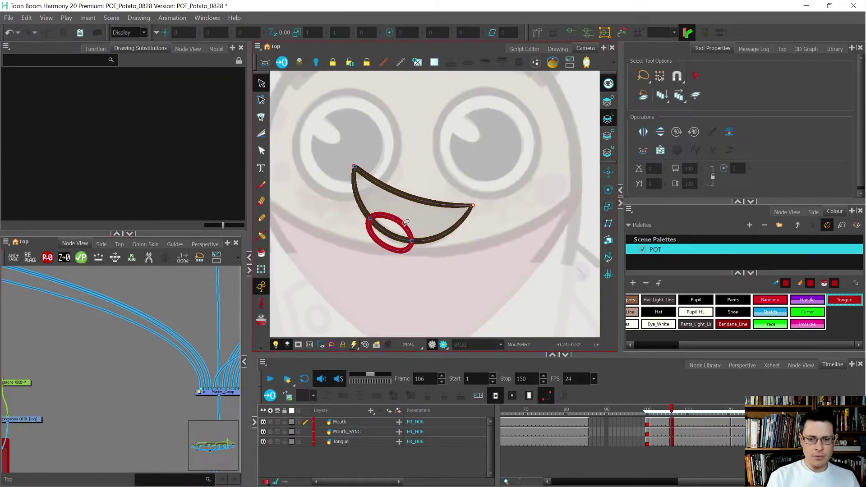
left_click(405, 222)
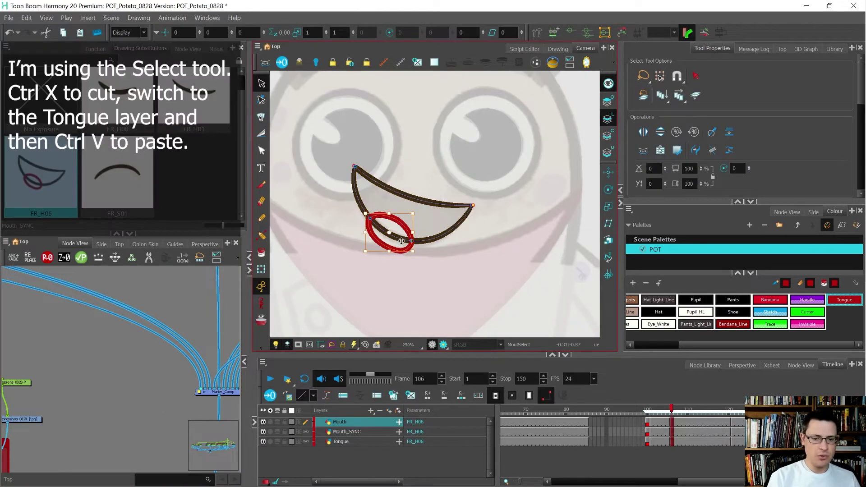
key("ctrl+x")
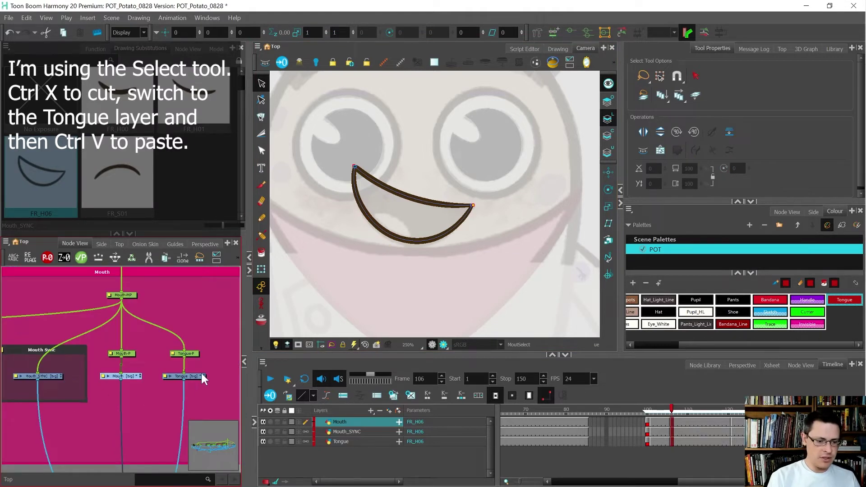
key("ctrl+x")
left_click(190, 375)
key("ctrl+v")
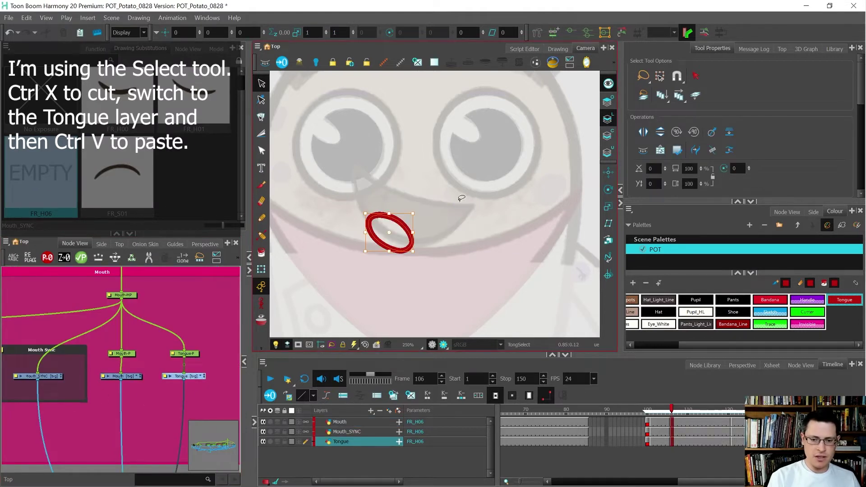
Fill the inside of the tongue oval with the red Tongue colour, and select the finished shape
scroll(399, 232, "up", 3)
key("alt+i")
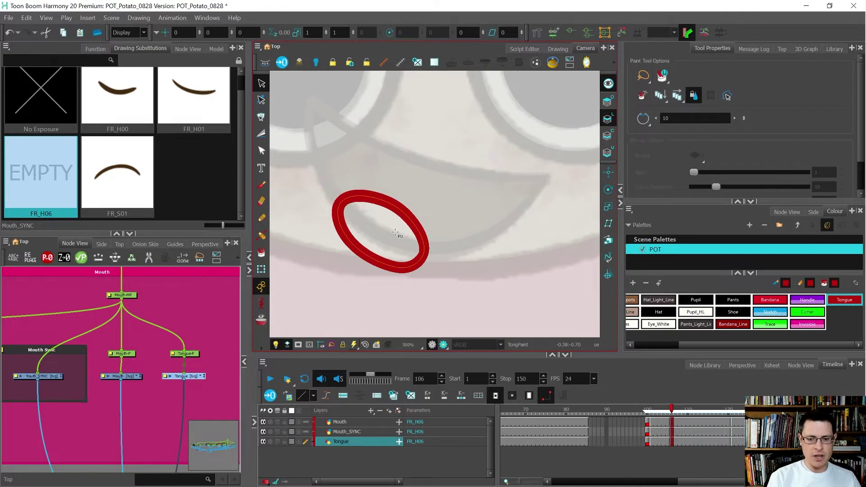
left_click(395, 232)
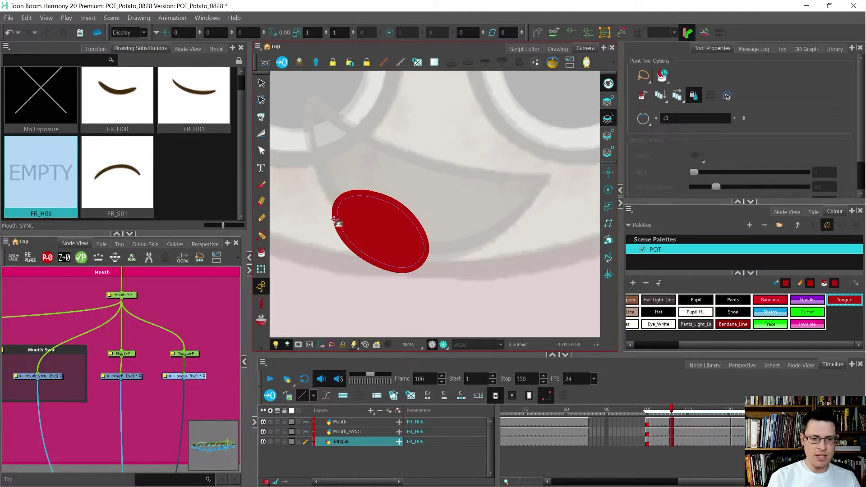
key("alt+s")
mouse_move(432, 189)
left_mouse_down()
mouse_move(304, 238)
mouse_move(456, 234)
left_mouse_up()
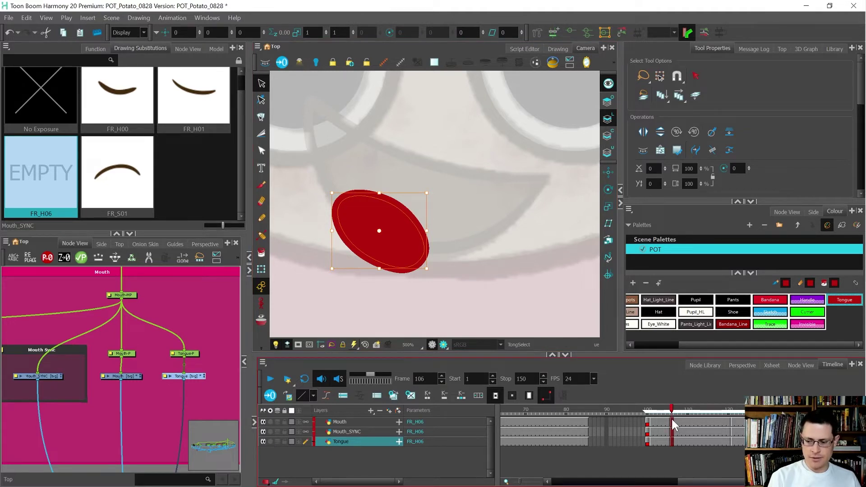
Switch to Windows Photo Viewer to study the happy mouth shapes on the front-view lip sync chart, and return to Harmony
left_click(671, 421)
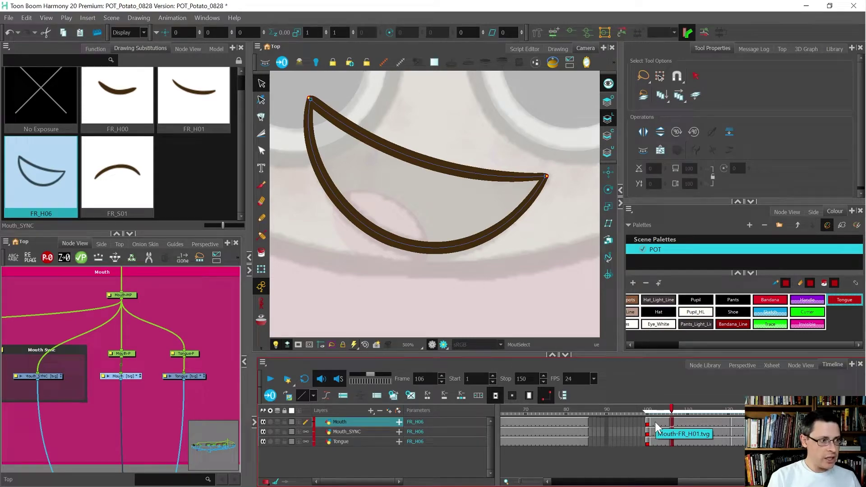
key("alt+Tab")
scroll(375, 248, "down", 5)
scroll(385, 266, "down", 3)
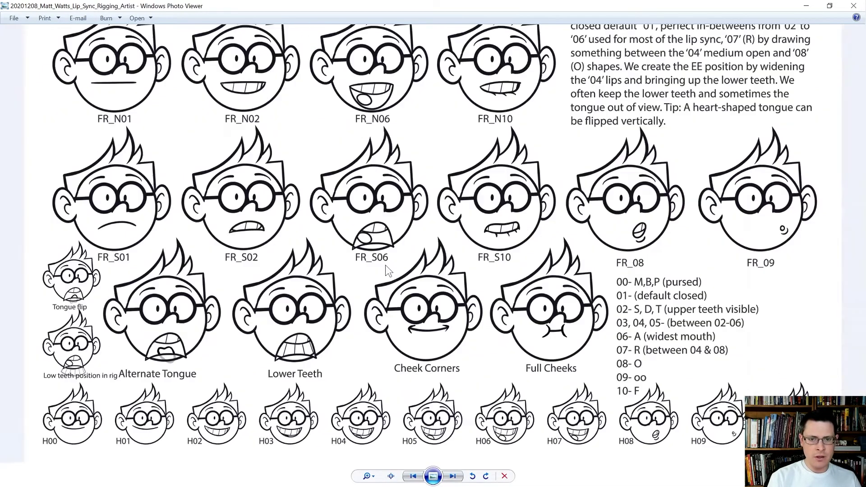
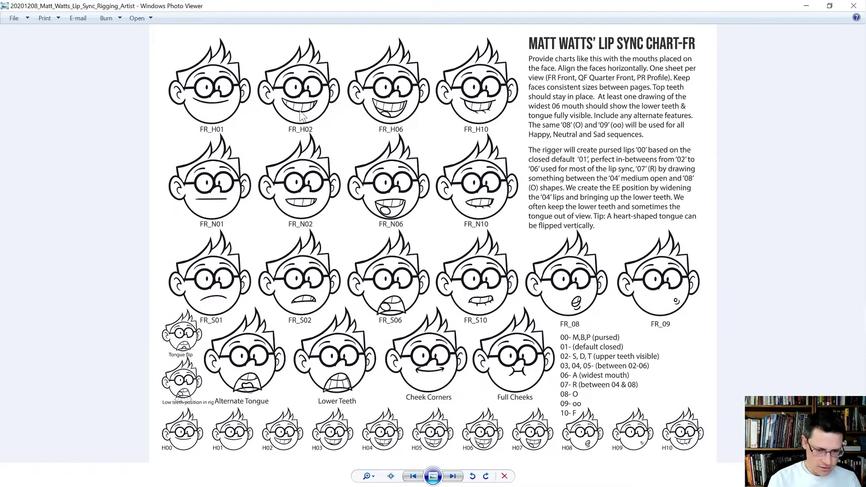
key("alt+Tab")
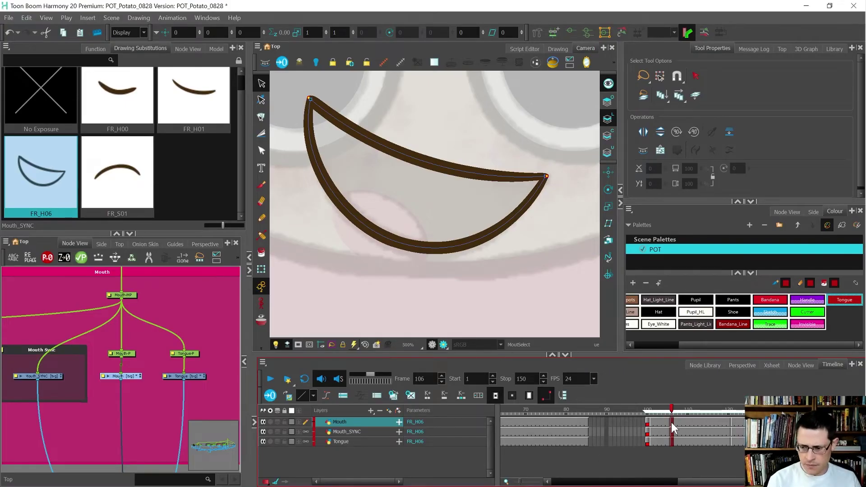
Flip between the exposed mouth drawings to compare the closed FR_H01 smile with the open FR_H06 mouth
key("f")
key("g")
key("f")
key("g")
key("f")
key("g")
key("f")
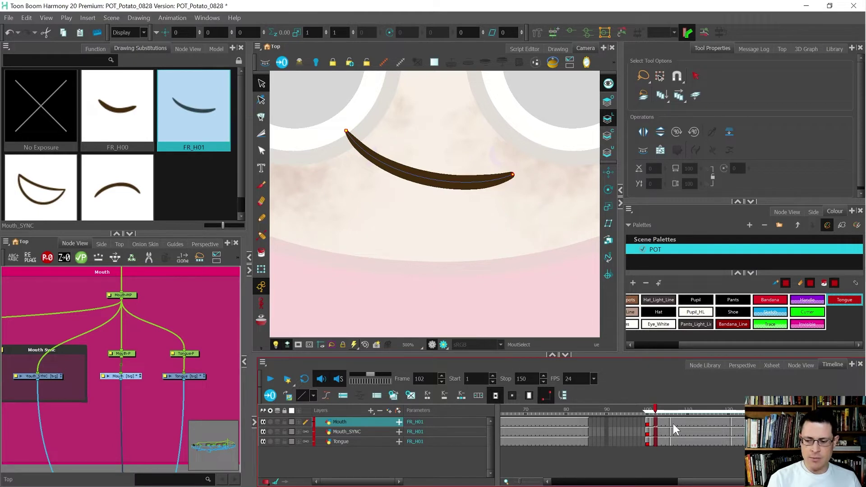
left_click(671, 423)
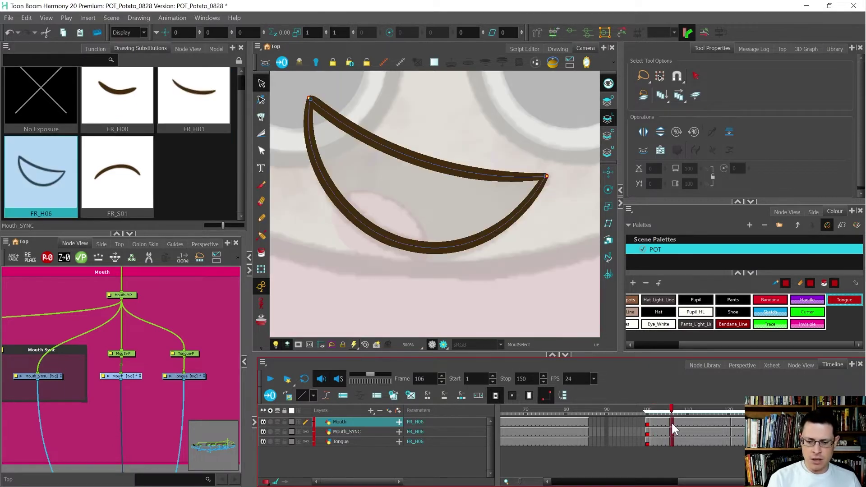
Swap the synced mouth exposure at frame 102 to FR_H06 and duplicate that drawing
left_click(655, 423)
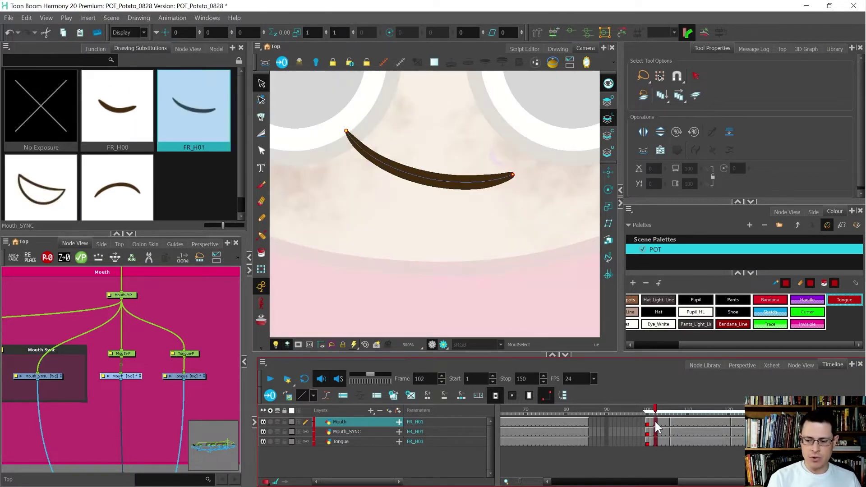
key("bracketright")
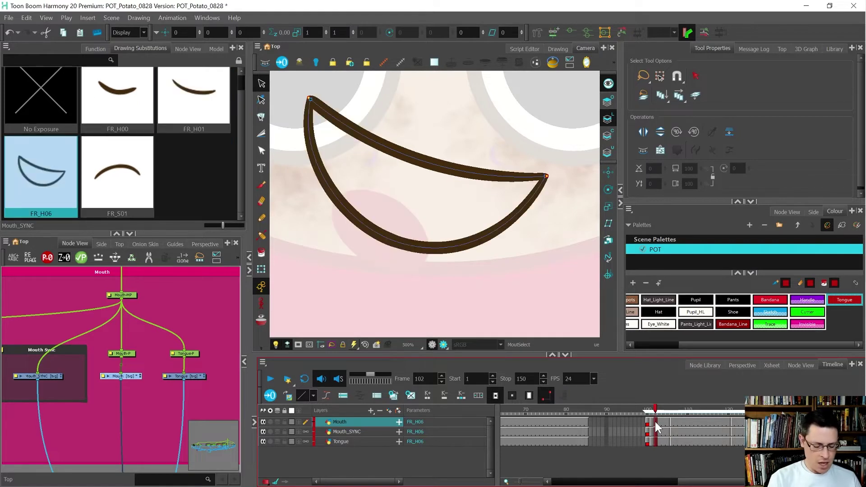
left_click(396, 399)
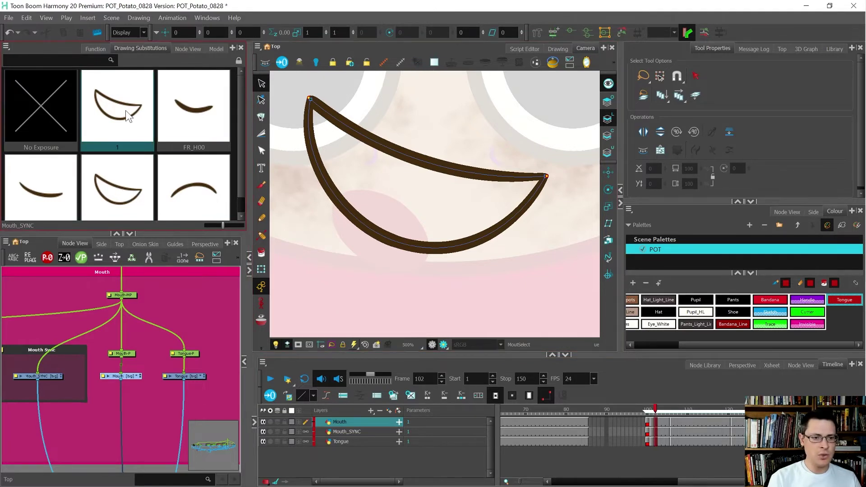
left_click_drag(158, 235, 158, 265)
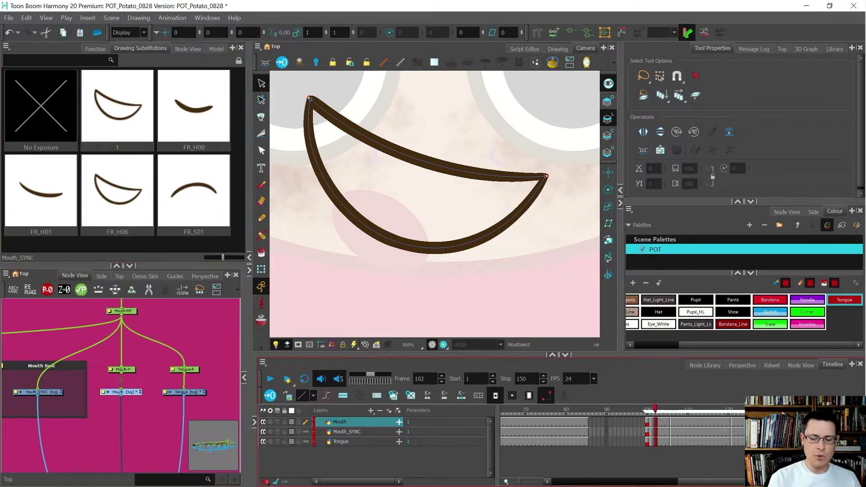
Rename the duplicated mouth drawing at frame 102 as FR_H02
scroll(653, 432, "up", 3)
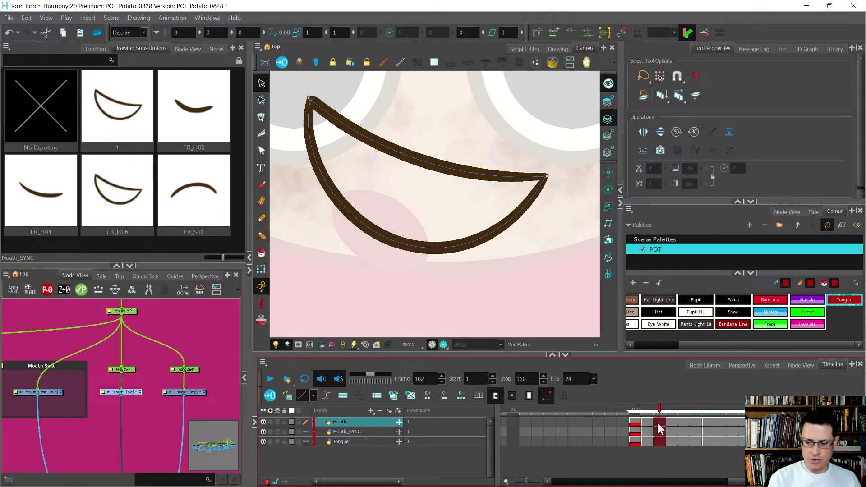
double_click(656, 421)
type("FR_H02")
key("Return")
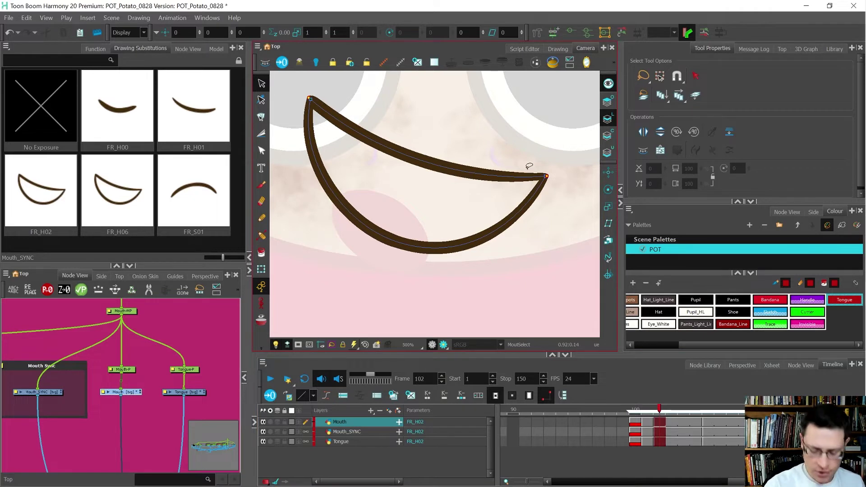
With onion skin on, pull both FR_H02 mouth corners in to the FR_H01 corners and bend the upper lip along that smile
key("alt+o")
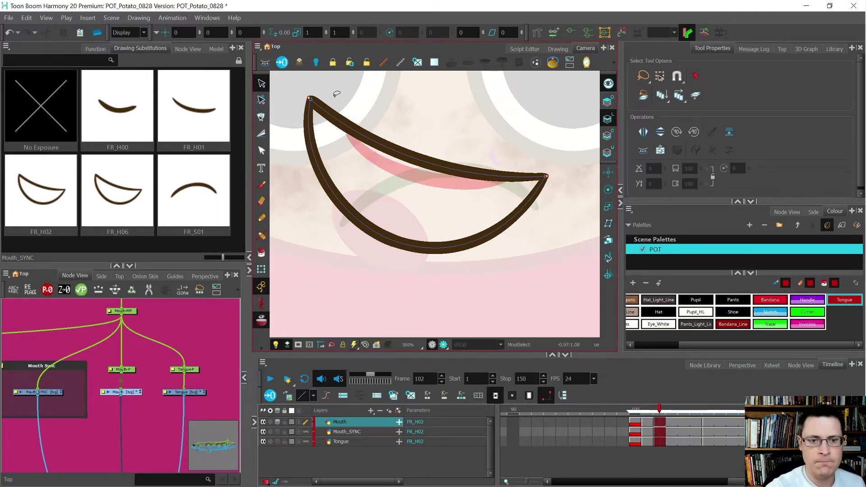
key("alt+q")
left_click(318, 112)
left_click_drag(318, 111, 340, 131)
left_click_drag(546, 177, 520, 179)
left_click_drag(436, 182, 473, 195)
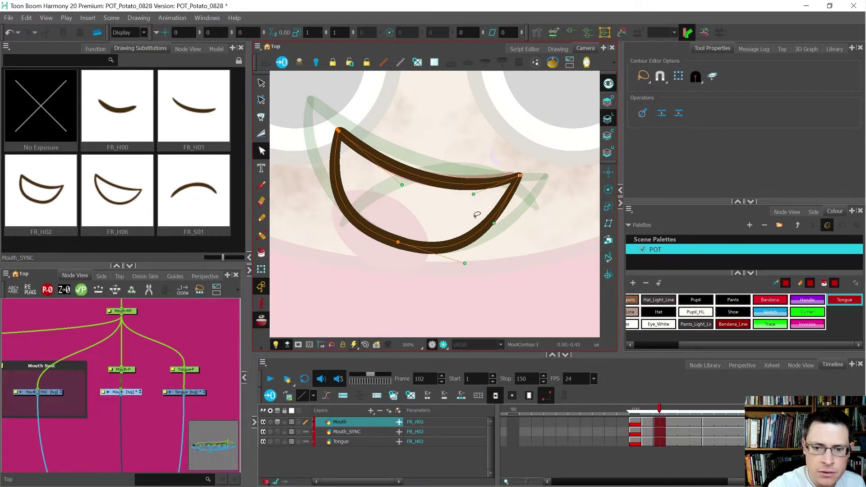
left_click_drag(402, 185, 385, 181)
Raise the lower lip of the FR_H02 mouth and smooth its curve handles to leave only a narrow opening
left_click_drag(397, 241, 418, 197)
left_click_drag(360, 180, 385, 187)
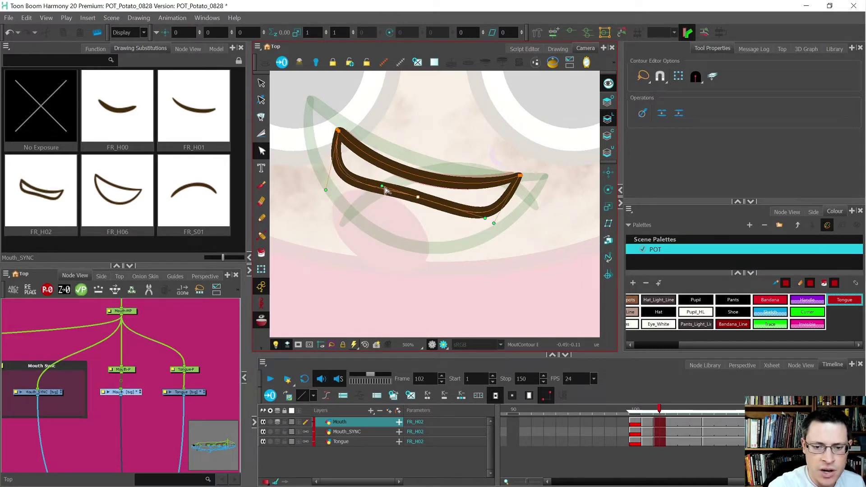
left_click_drag(325, 190, 334, 166)
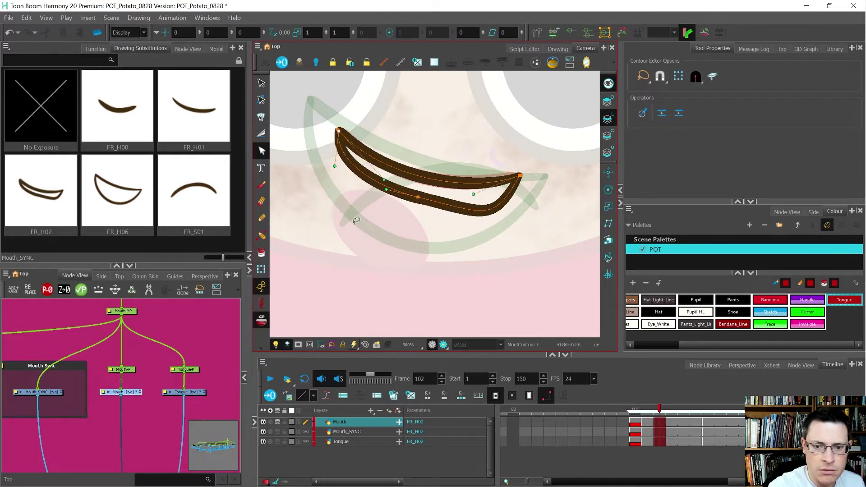
left_click(418, 197)
mouse_move(495, 222)
left_mouse_down()
mouse_move(508, 200)
mouse_move(481, 213)
left_mouse_up()
left_click_drag(418, 197, 389, 194)
mouse_move(335, 165)
left_mouse_down()
mouse_move(361, 158)
mouse_move(387, 179)
left_mouse_up()
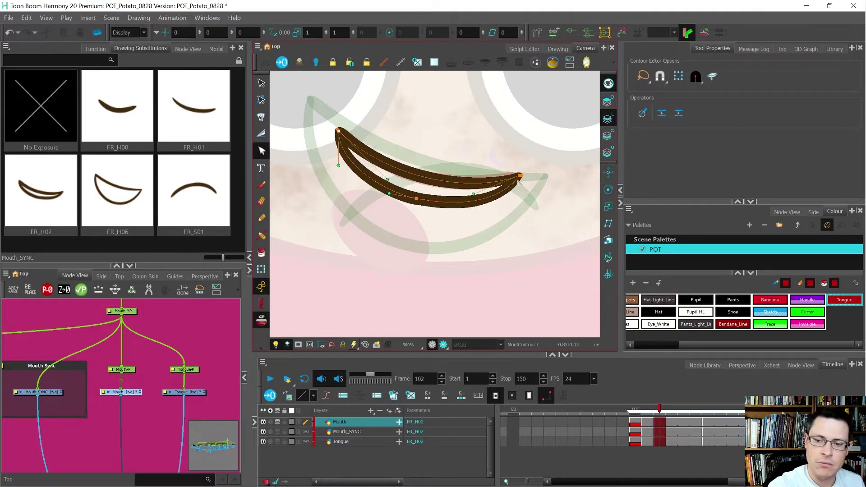
Turn off onion skin and flip through the mouth drawings to check FR_H02 between FR_H01 and FR_H06
key("alt+o")
key("f")
key("g")
key("g")
key("f")
key("f")
key("g")
key("g")
key("1")
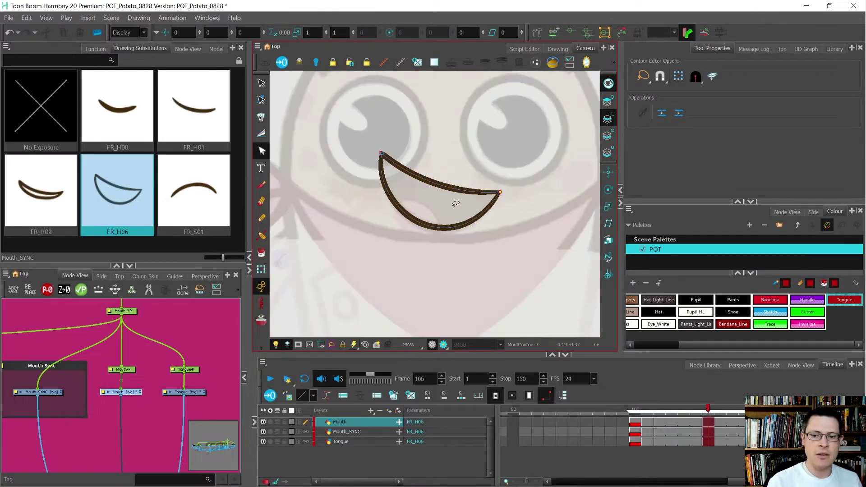
Flip back and forth through the mouth drawings from FR_H01 to FR_H06 to examine how FR_H02 leads into the open smile
key("f")
key("f")
key("g")
key("g")
key("comma")
key("comma")
key("comma")
key("comma")
key("minus")
key("equal")
scroll(453, 210, "up", 2)
key("minus")
key("equal")
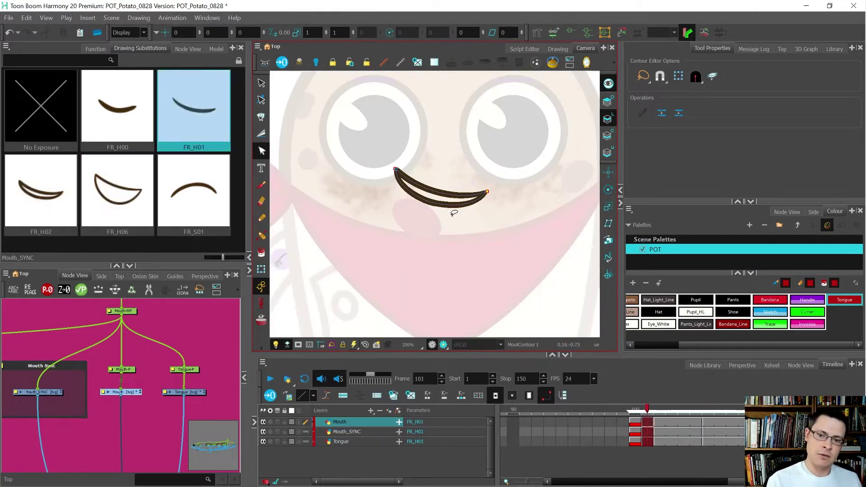
left_click(499, 172)
key("minus")
key("equal")
key("period")
key("period")
key("period")
key("period")
key("comma")
key("comma")
key("comma")
key("comma")
key("minus")
key("equal")
key("period")
key("period")
key("period")
key("period")
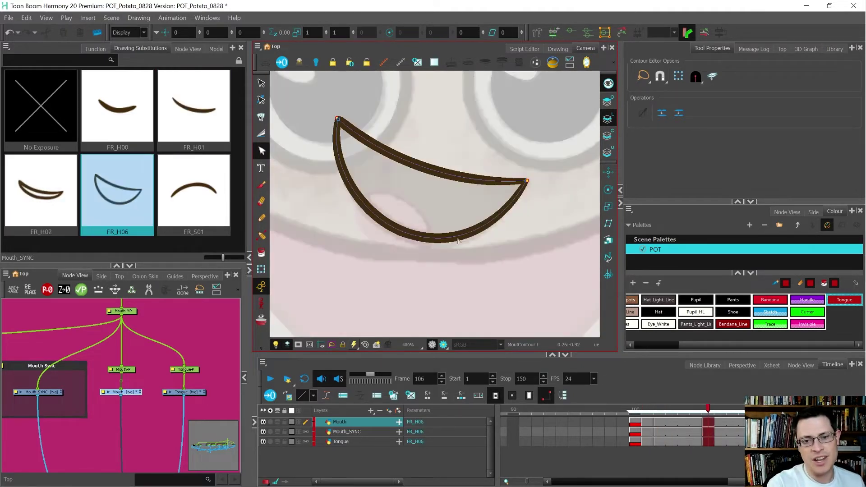
key("comma")
key("comma")
key("comma")
key("comma")
key("minus")
key("equal")
key("period")
key("period")
key("period")
key("period")
key("comma")
key("comma")
key("comma")
key("comma")
key("minus")
key("equal")
key("period")
key("period")
key("period")
key("period")
key("comma")
key("comma")
key("comma")
key("comma")
key("minus")
key("equal")
key("period")
key("period")
key("period")
key("period")
key("comma")
key("comma")
key("comma")
key("comma")
key("minus")
key("equal")
key("period")
key("period")
key("period")
key("period")
key("comma")
key("comma")
key("comma")
key("comma")
Nudge the upper-left corner point of the FR_H02 mouth slightly upward with the Contour Editor
left_click(361, 145)
left_click_drag(361, 145, 360, 141)
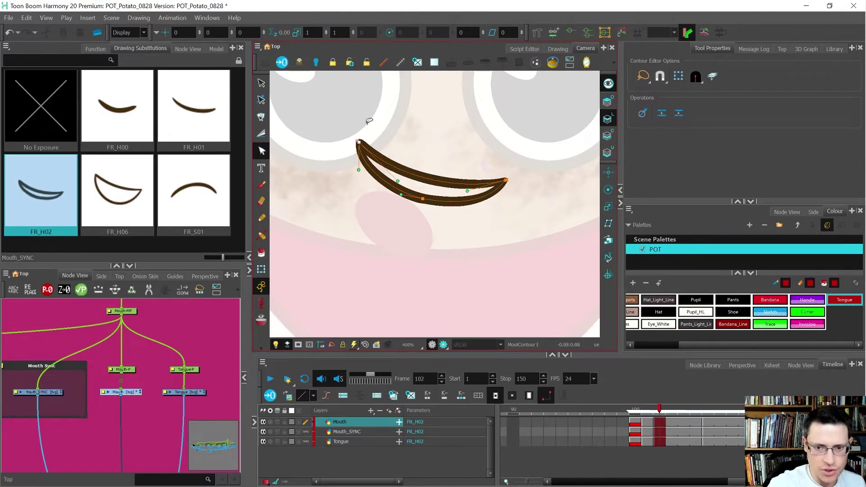
key("f")
key("g")
key("g")
key("comma")
key("comma")
key("comma")
key("comma")
key("minus")
key("equal")
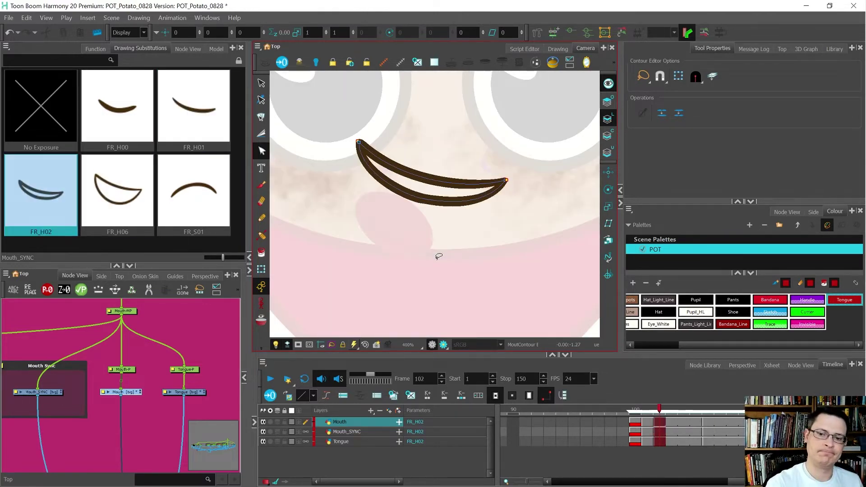
Flip repeatedly between FR_H02 and FR_H06 to check the motion after the corner adjustment
key("period")
key("period")
key("period")
key("period")
key("comma")
key("comma")
key("comma")
key("comma")
key("comma")
key("period")
key("period")
key("period")
key("period")
key("period")
key("comma")
key("comma")
key("comma")
key("comma")
key("comma")
key("period")
key("period")
key("period")
key("period")
key("period")
key("comma")
key("comma")
key("comma")
key("comma")
key("comma")
key("period")
key("period")
key("period")
key("period")
key("period")
key("comma")
key("comma")
key("comma")
key("comma")
key("comma")
key("period")
key("period")
key("period")
key("period")
key("period")
key("comma")
key("comma")
key("comma")
key("comma")
key("period")
key("period")
key("period")
key("period")
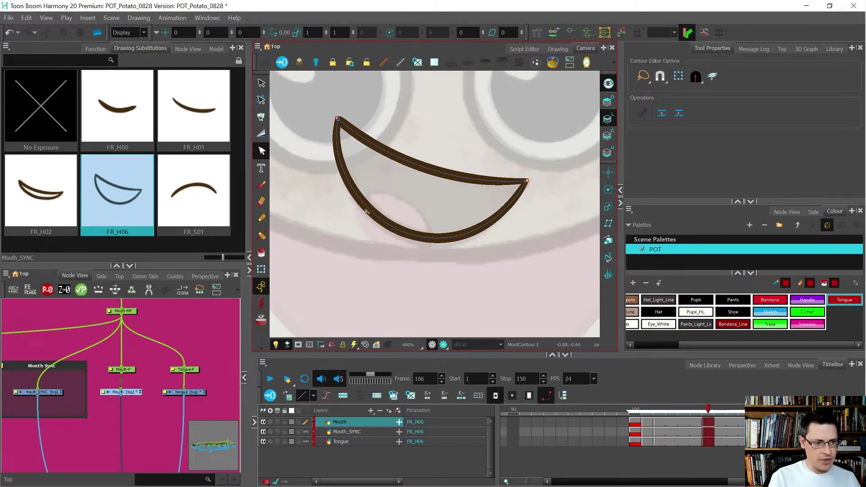
Examine the tongue against the FR_H02 mouth, and compare the mouth exposures at frames 102, 104 and 106
key("shift+t")
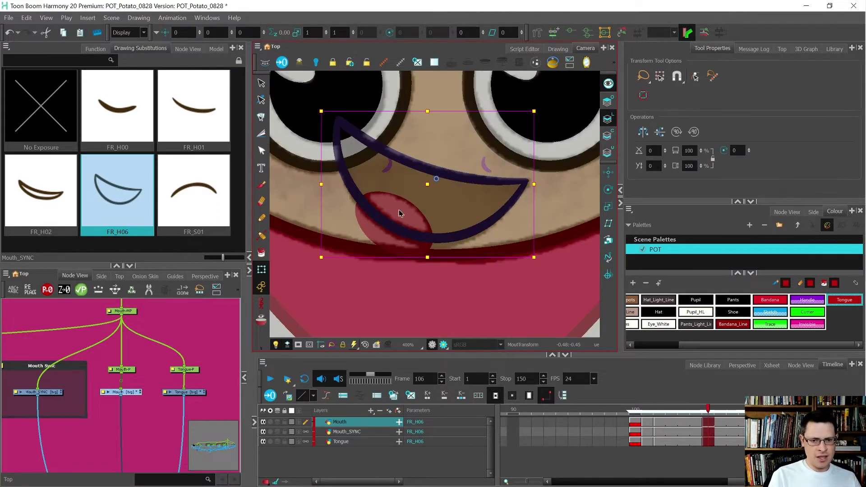
key("comma")
key("comma")
key("comma")
key("comma")
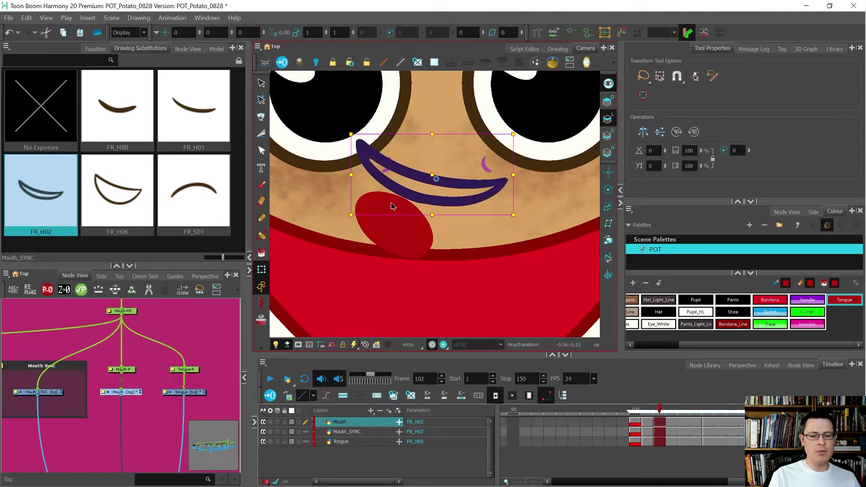
left_click(390, 206)
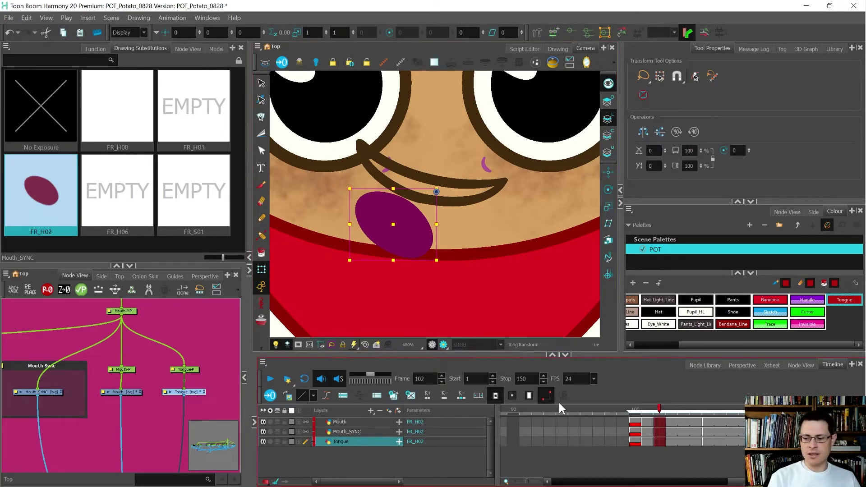
left_click(683, 423)
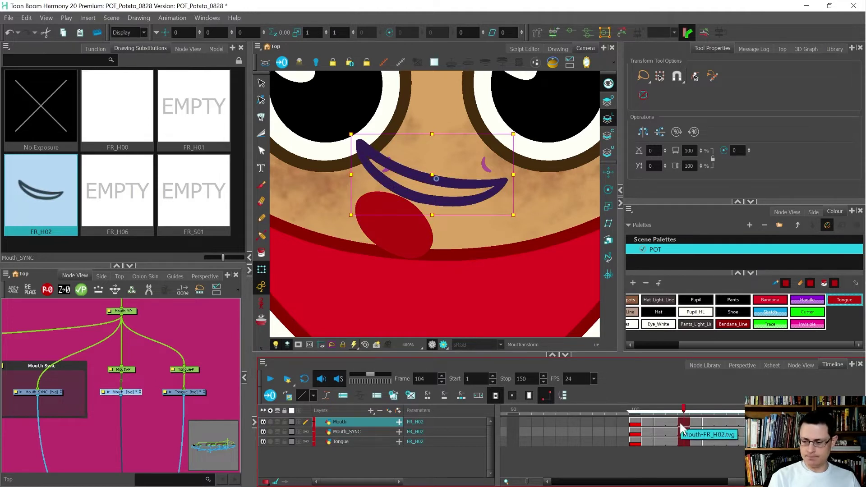
left_click(660, 420)
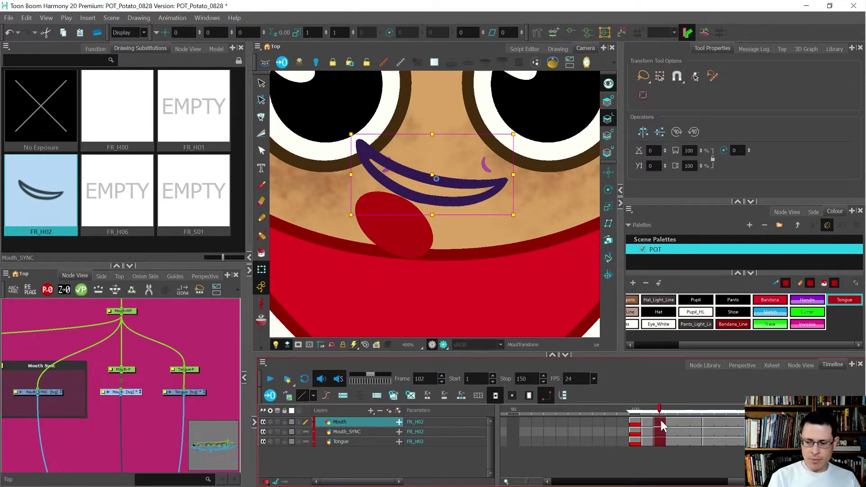
left_click(708, 420)
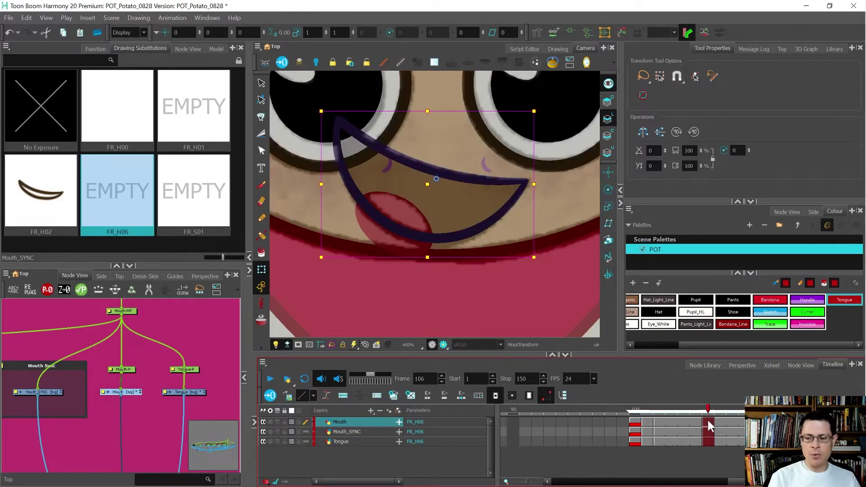
Duplicate the mouth drawing at frame 104 and rename the copy as FR_H04
left_click(683, 420)
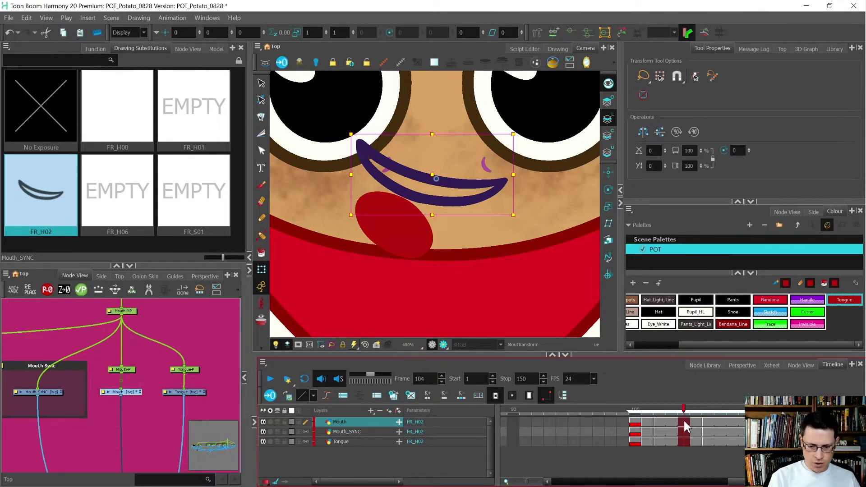
left_click(393, 396)
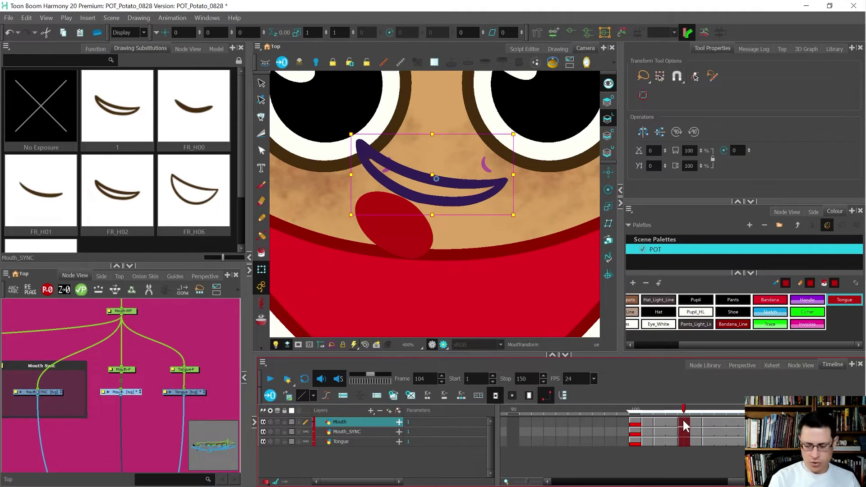
key("ctrl+d")
type("FR_H")
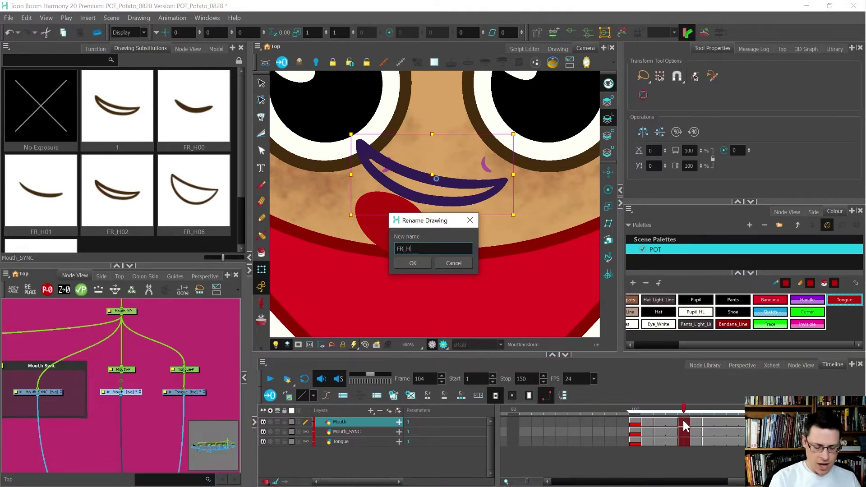
type("04")
key("Return")
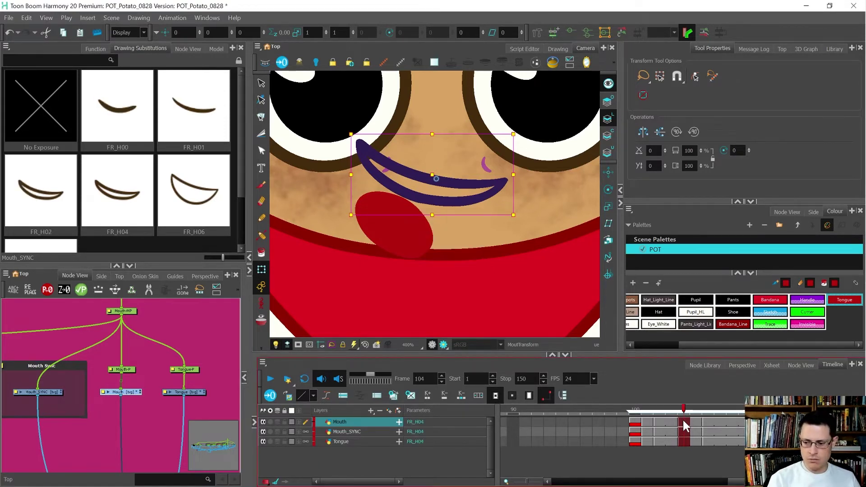
Move both corners of the FR_H04 mouth outward toward the FR_H06 onion skin with the Contour Editor in Drawing view
left_click(563, 48)
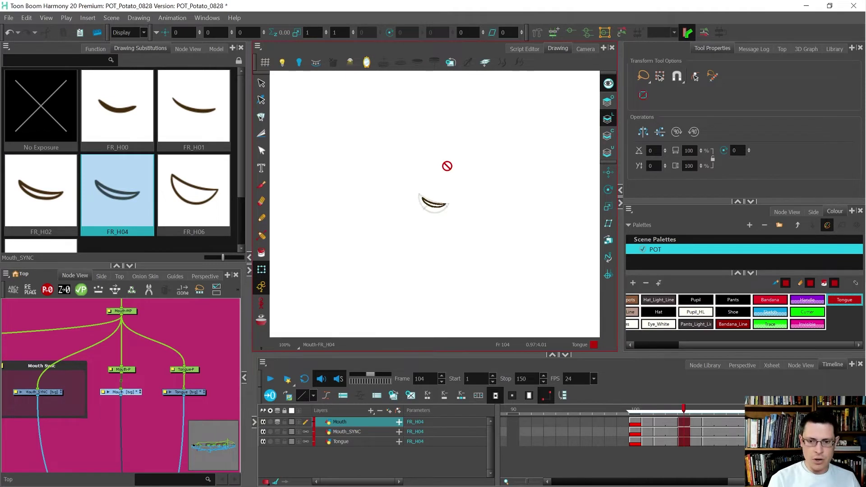
scroll(443, 178, "up", 9)
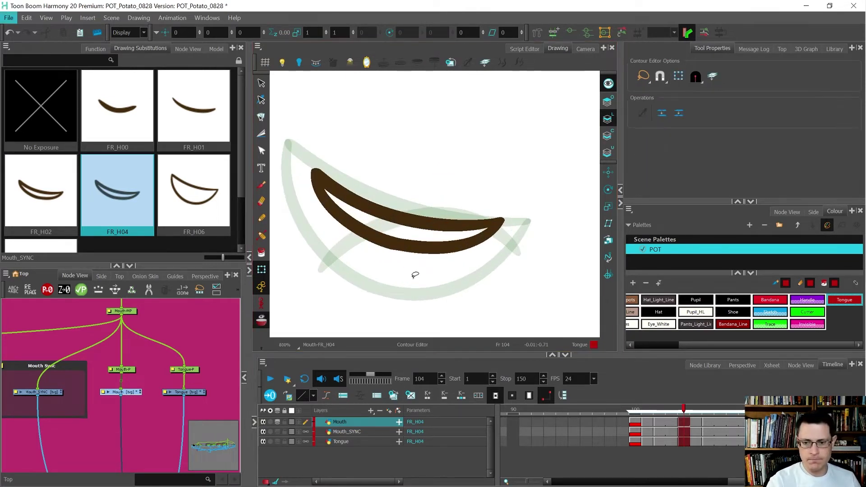
key("alt+q")
left_click(504, 218)
left_click_drag(504, 221, 513, 223)
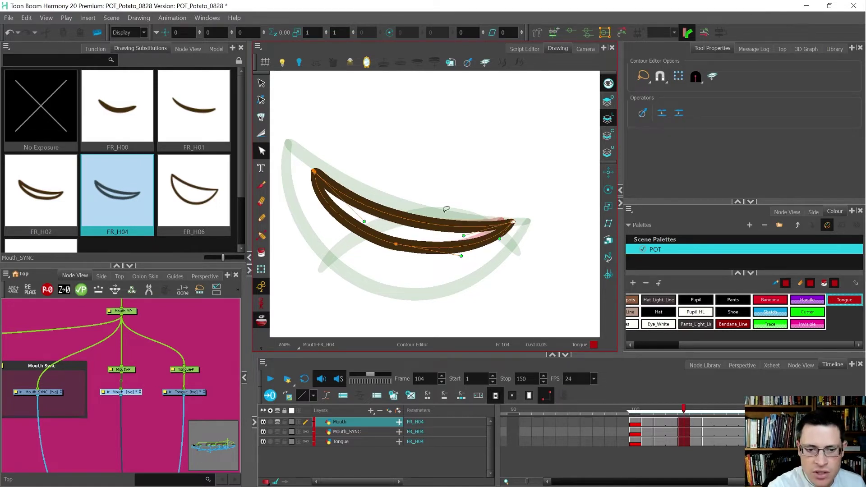
left_click(310, 170)
left_click_drag(310, 170, 299, 156)
Pull the lower lip curve of the FR_H04 mouth downward to open it toward the FR_H06 shape
mouse_move(396, 245)
left_mouse_down()
mouse_move(389, 267)
mouse_move(499, 249)
left_mouse_up()
left_click_drag(455, 280, 461, 282)
left_click_drag(363, 261, 338, 256)
left_click(307, 189)
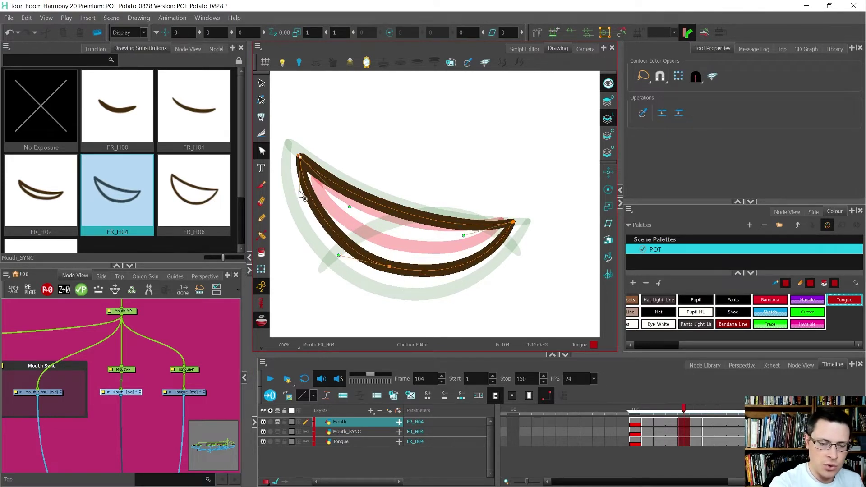
Refine the corner points and curve handles of the FR_H04 mouth to smooth its outline
left_click_drag(533, 209, 514, 221)
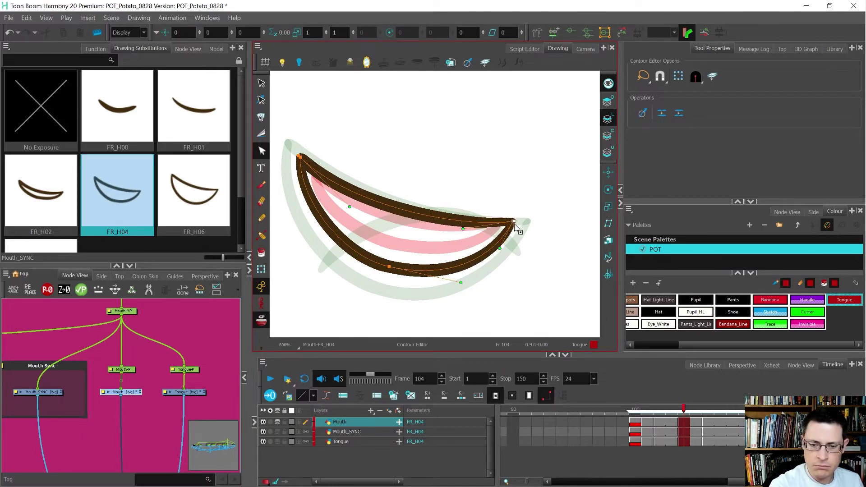
left_click(299, 156)
left_click_drag(301, 158, 301, 157)
left_click_drag(298, 193, 305, 212)
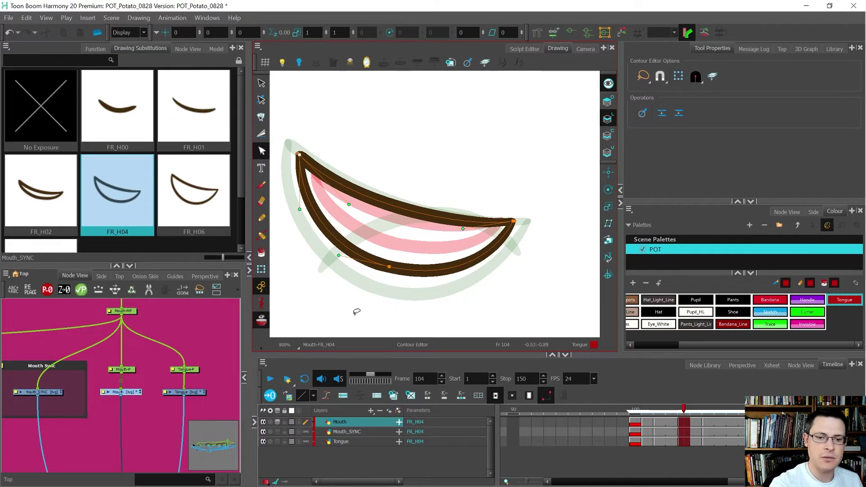
left_click(513, 221)
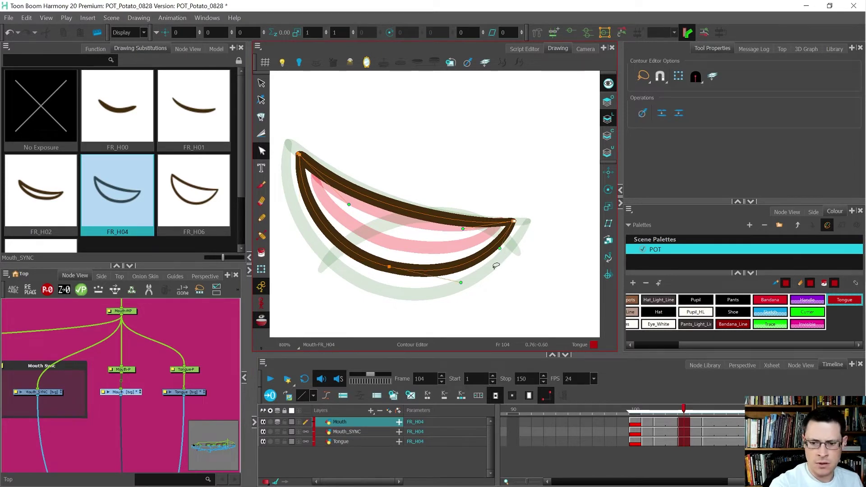
left_click_drag(459, 283, 458, 280)
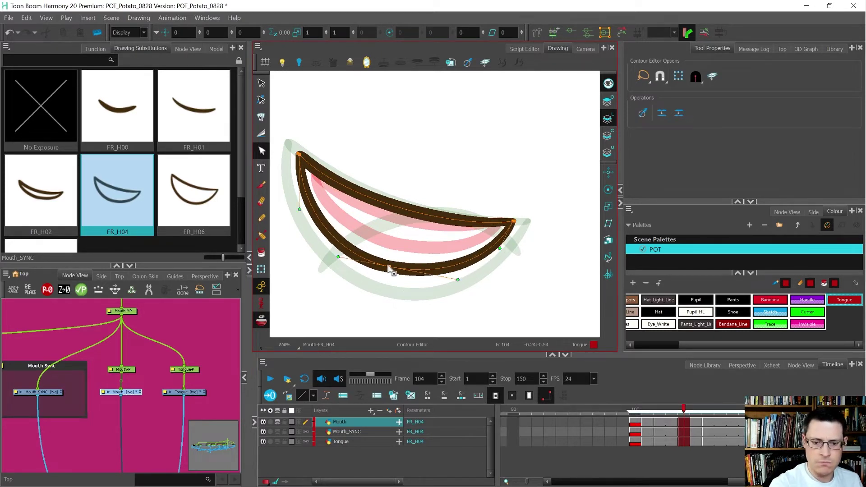
left_click(385, 293)
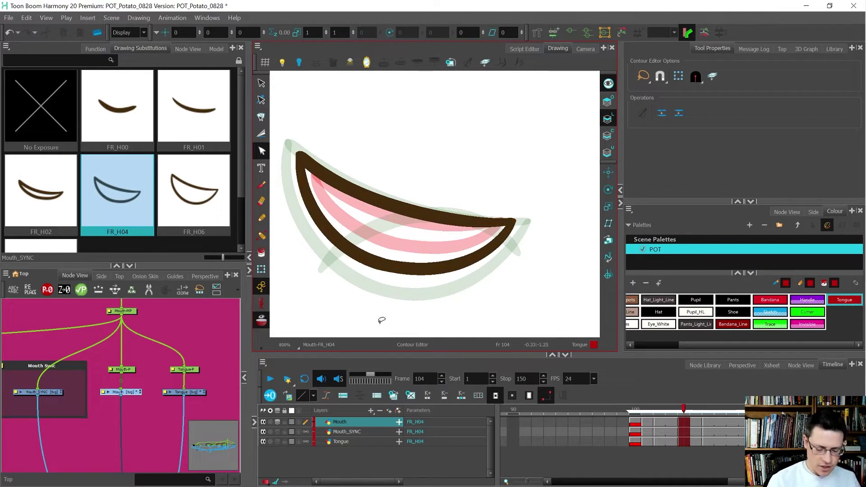
Turn off onion skin and flip through the neighbouring mouth drawings to check the FR_H04 in-between
key("alt+o")
key("f")
key("g")
key("g")
key("f")
key("f")
key("period")
key("period")
key("comma")
key("comma")
key("period")
key("period")
key("comma")
key("comma")
key("period")
key("period")
Step back and forth through frames 104 to 106 in Camera view to compare the mouth opening
left_click(584, 49)
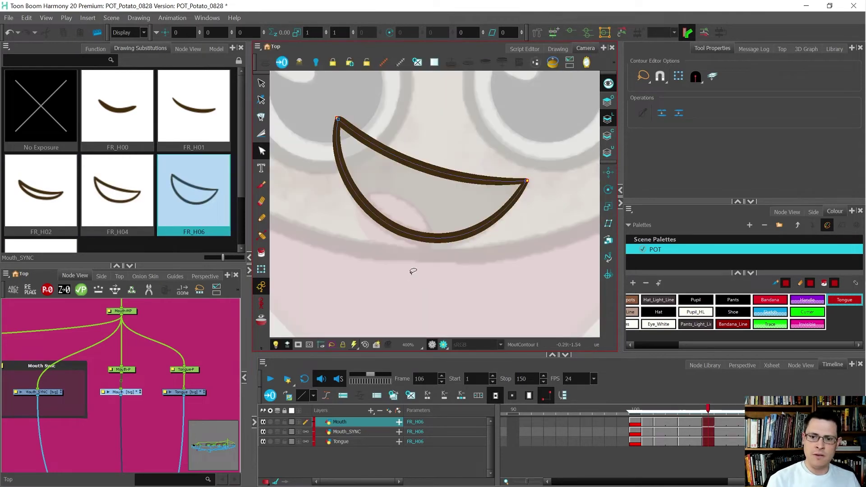
key("comma")
key("comma")
key("period")
key("period")
key("comma")
key("comma")
key("period")
key("period")
key("comma")
key("comma")
key("period")
key("period")
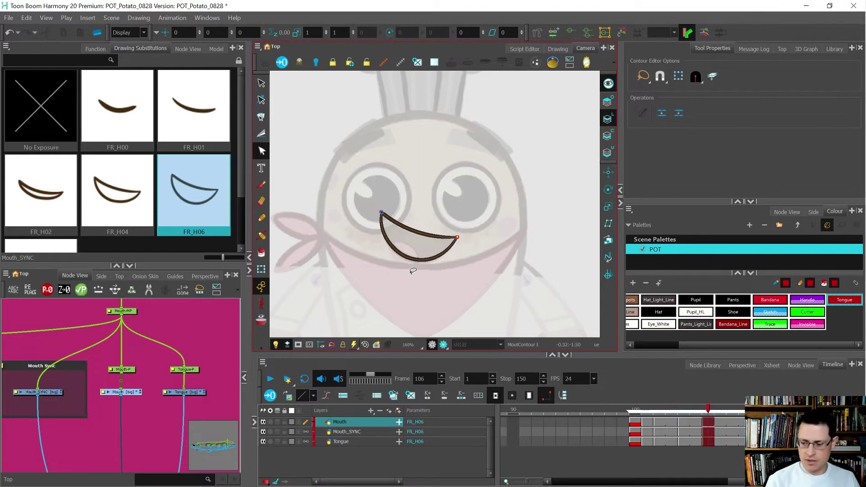
Flip repeatedly through the mouth drawings on the full-colour character with the Transform tool active
key("shift+t")
key("comma")
key("comma")
key("period")
key("period")
key("comma")
key("f")
key("g")
key("f")
key("f")
key("f")
key("g")
key("g")
key("g")
key("f")
key("g")
key("g")
key("f")
key("f")
key("g")
key("g")
key("f")
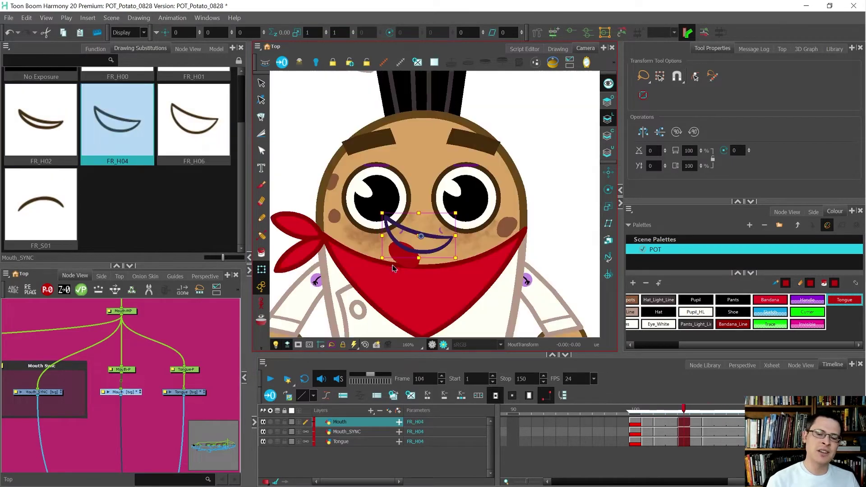
Examine the tongue against the FR_H04 mouth, and check the mouth motion on the whole character
scroll(390, 258, "up", 5)
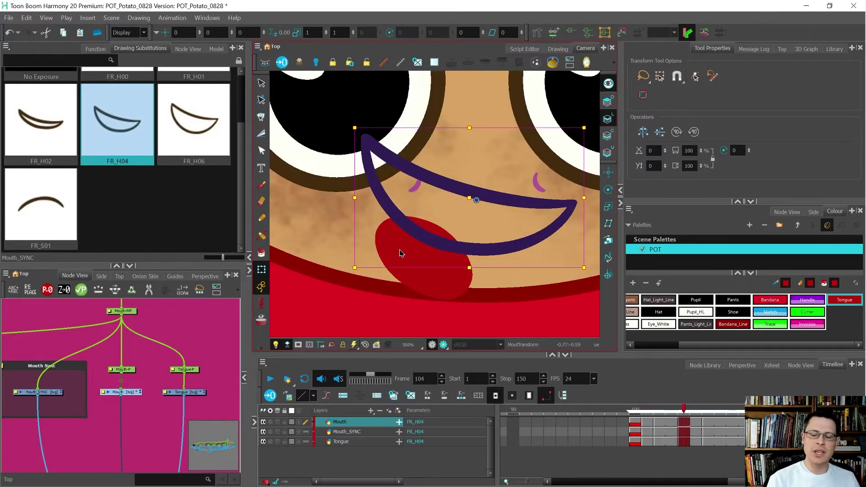
scroll(401, 253, "down", 6)
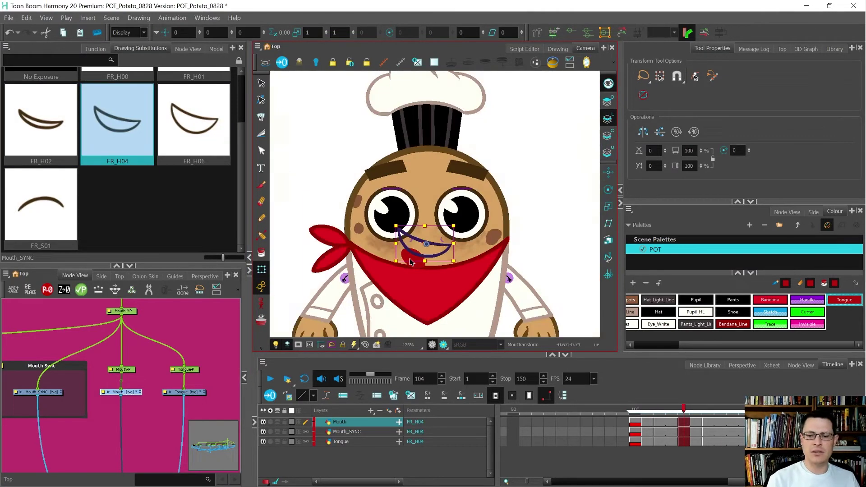
key("comma")
key("period")
key("period")
key("period")
key("f")
key("f")
key("g")
key("g")
key("f")
key("f")
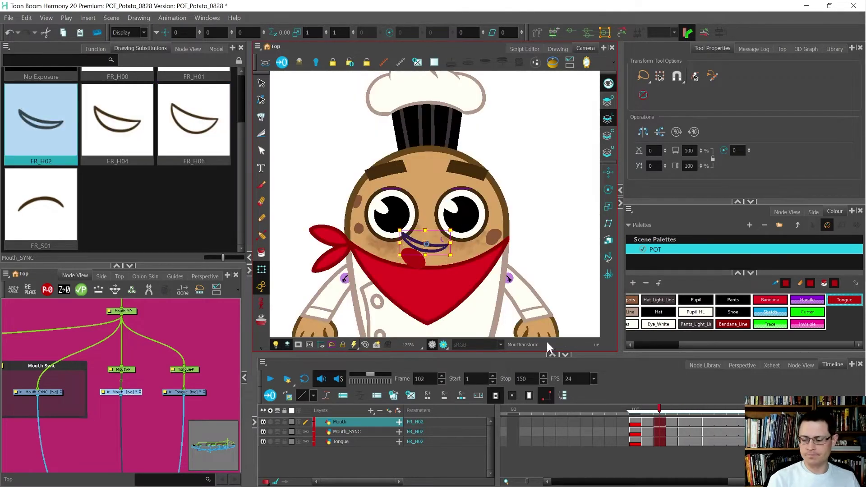
Duplicate the mouth drawing exposed at frame 103
key("period")
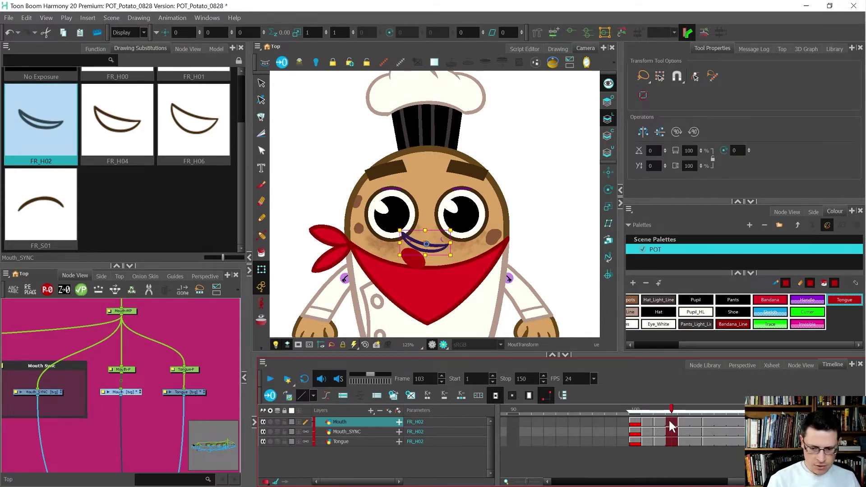
key("alt+shift+d")
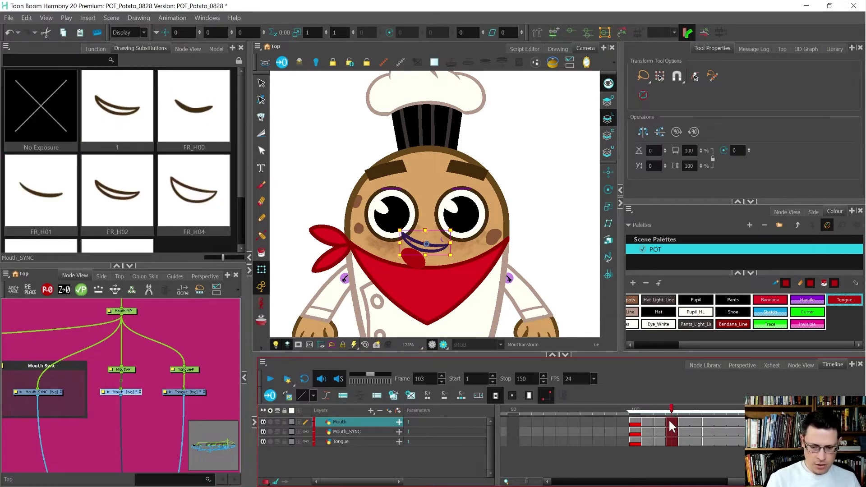
Try to rename the duplicated drawing at frame 103 as FR_H03, and undo the rename
key("ctrl+d")
type("FR_H")
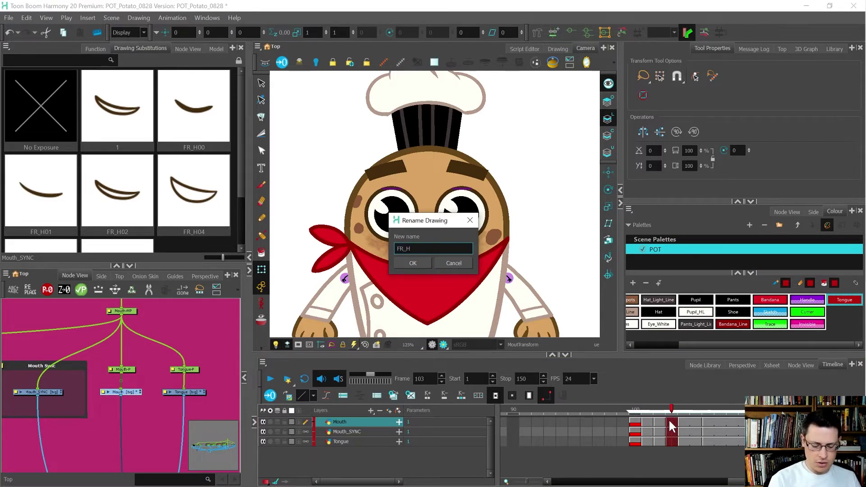
type("03")
key("Return")
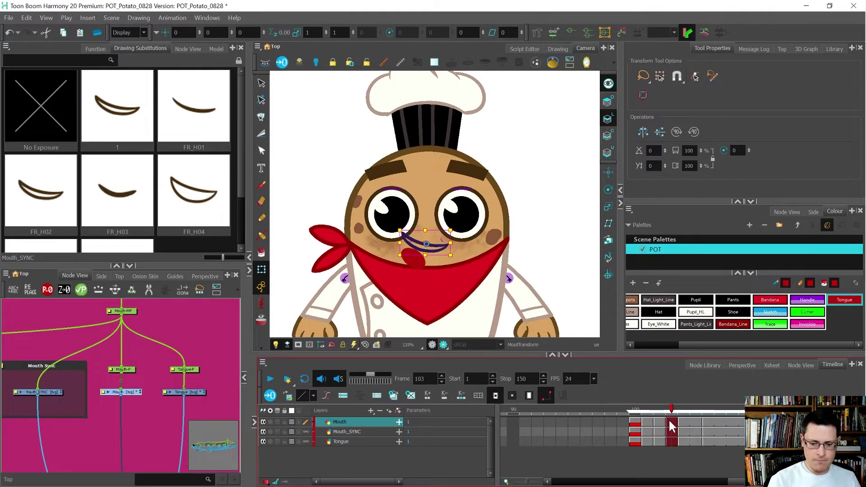
left_click(663, 422)
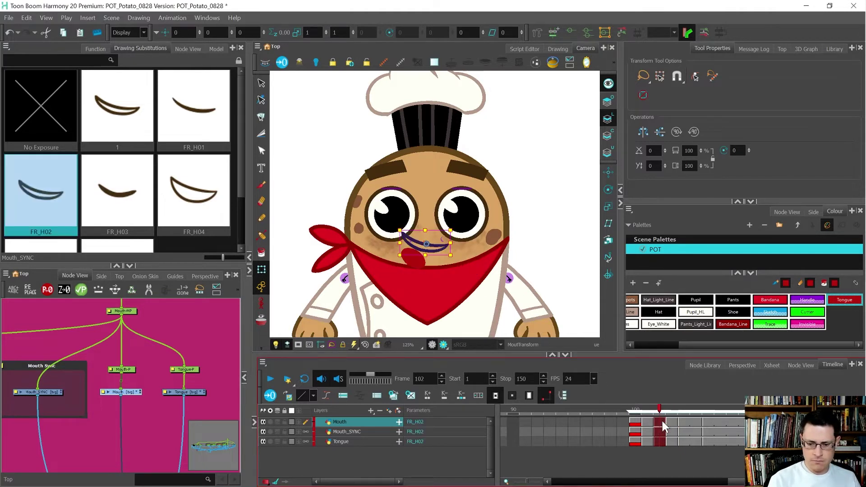
left_click(674, 423)
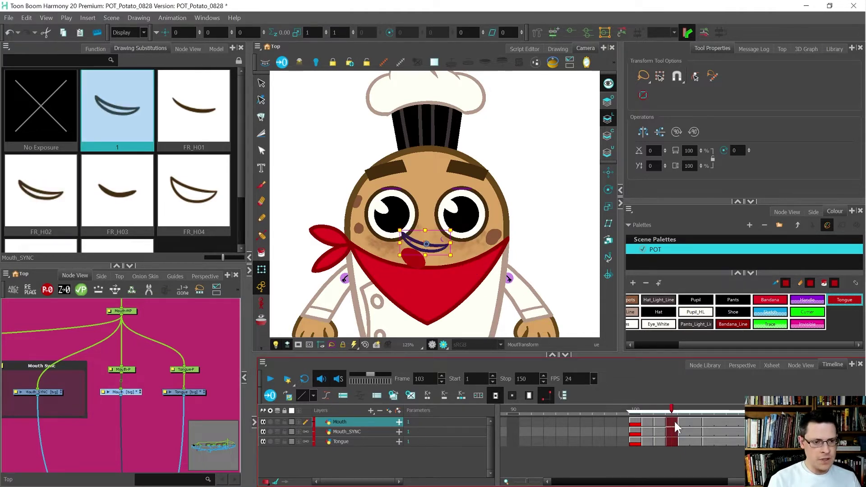
key("ctrl+z")
Rename the duplicated mouth drawing at frame 103 as FR_H03
left_click(661, 421)
left_click(672, 418)
key("ctrl+d")
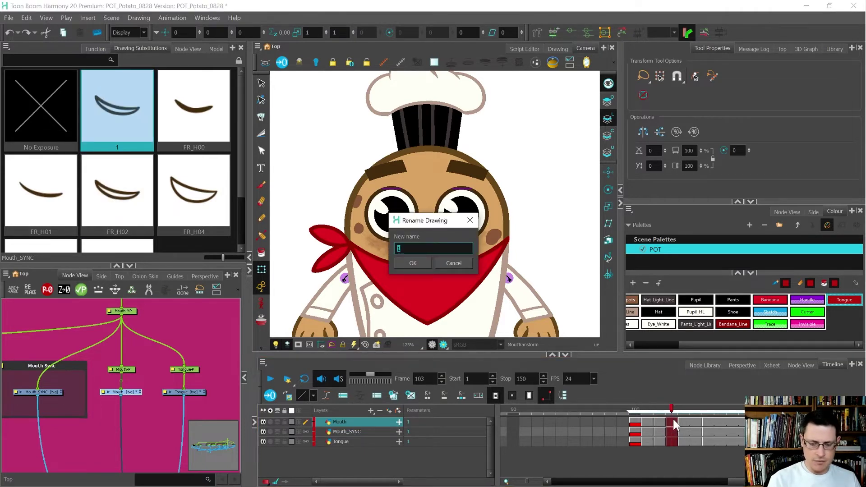
type("FR_H03")
key("Return")
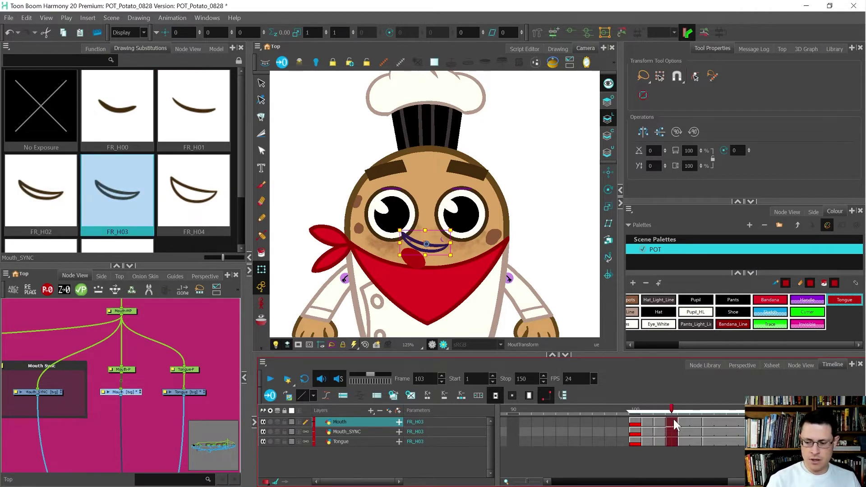
With onion skin on, move the FR_H03 mouth's upper-left corner outward and lower its bottom lip using the Contour Editor
key("alt+q")
scroll(422, 224, "up", 4)
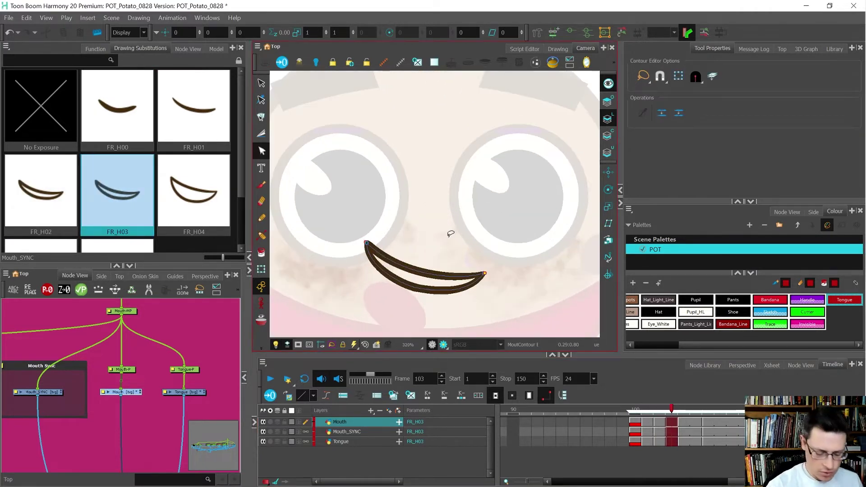
key("alt+o")
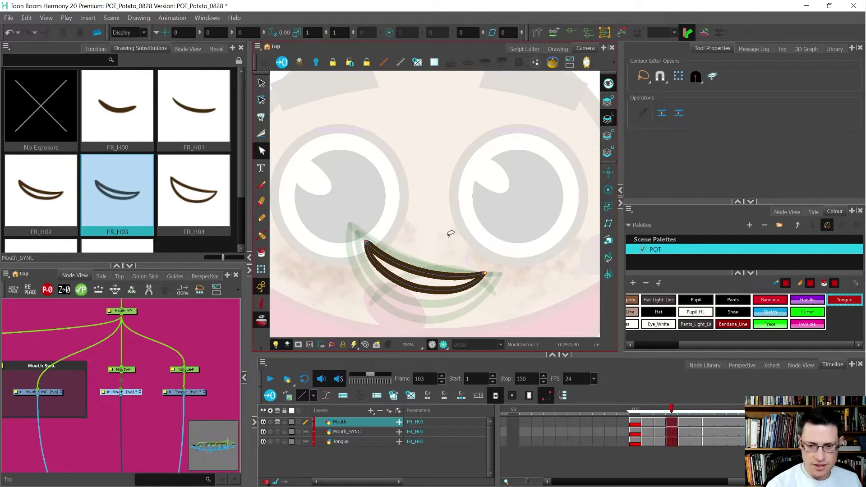
scroll(428, 276, "up", 1)
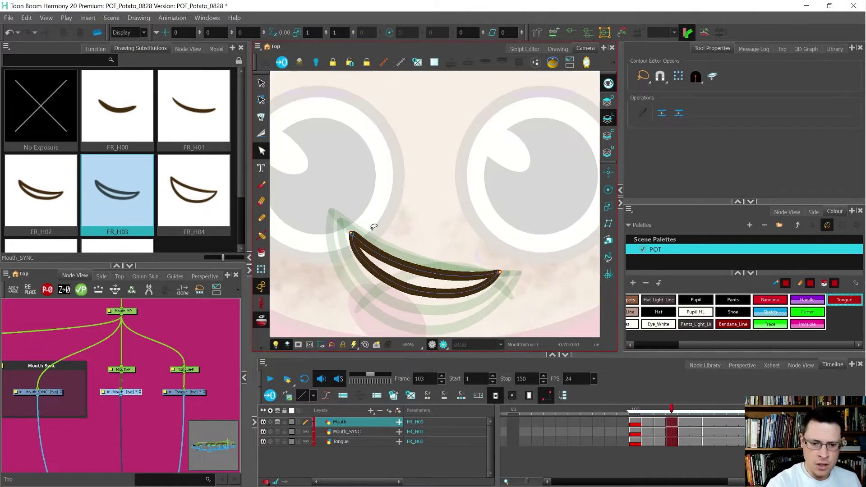
left_click(352, 233)
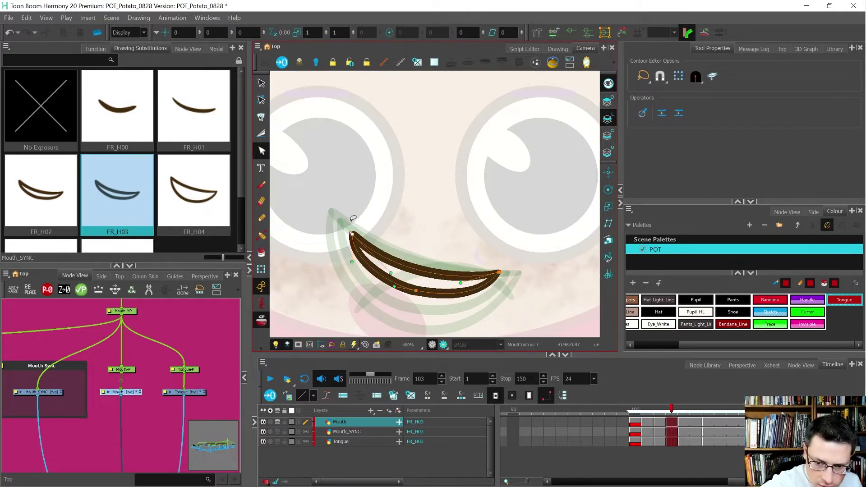
left_click_drag(352, 234, 345, 228)
mouse_move(418, 294)
left_mouse_down()
mouse_move(417, 305)
mouse_move(379, 292)
left_mouse_up()
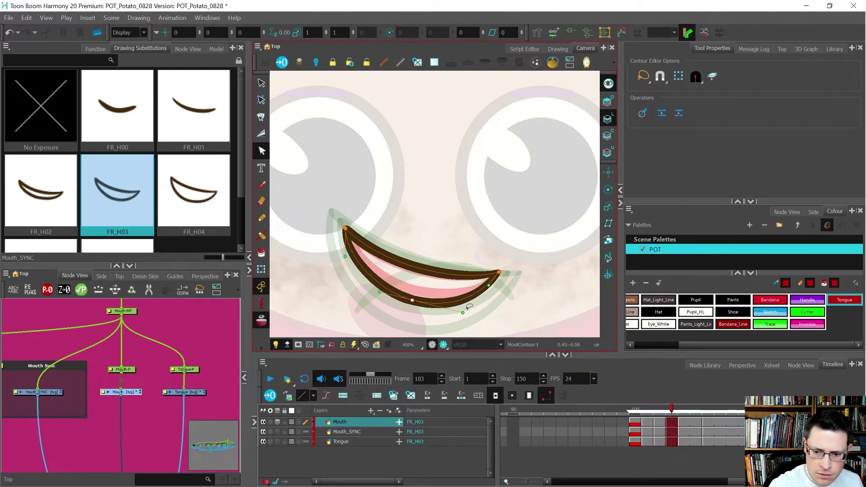
Shift the FR_H03 mouth's right corner slightly outward and fine-tune the bottom lip's curve handle
left_click_drag(516, 258, 502, 273)
scroll(503, 272, "up", 2)
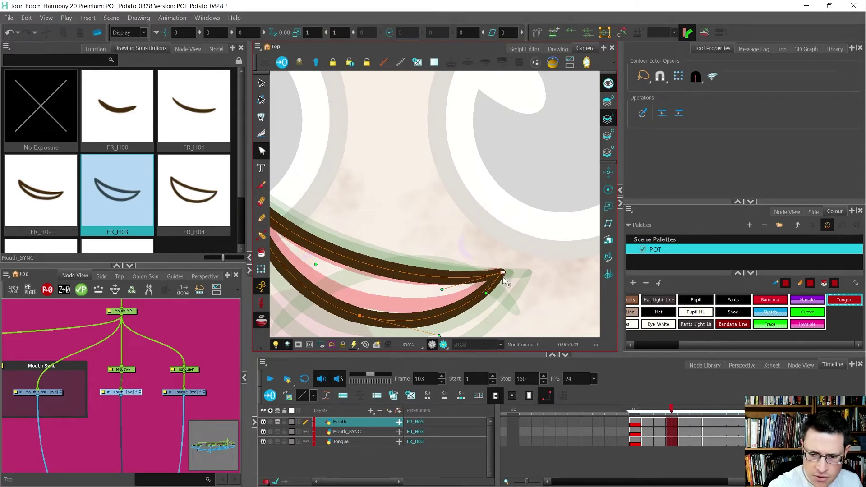
left_click_drag(431, 304, 442, 270)
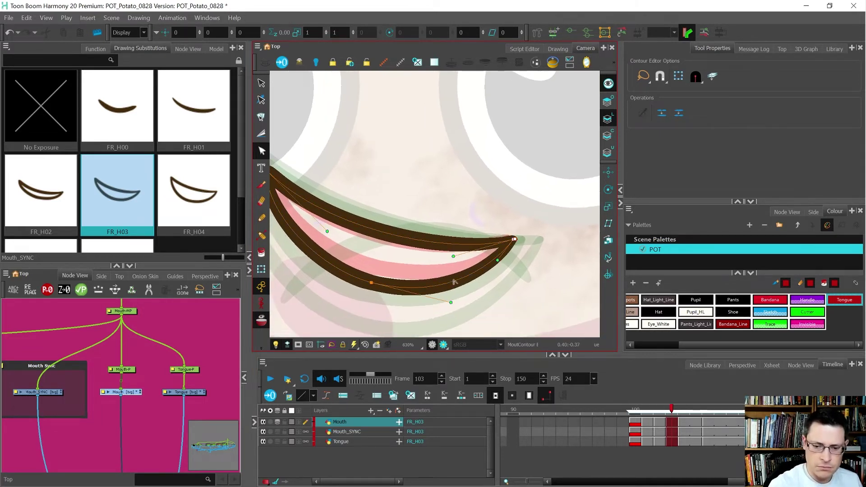
left_click_drag(450, 302, 450, 300)
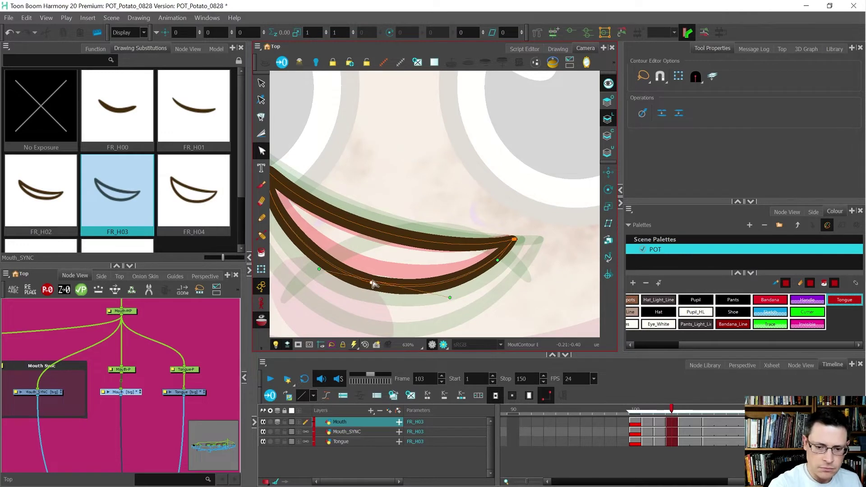
scroll(434, 260, "down", 3)
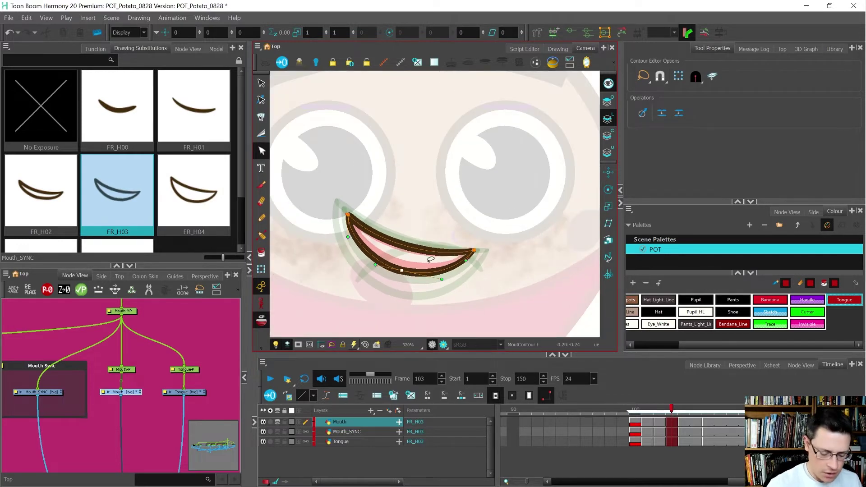
Turn off onion skin and flip repeatedly between FR_H02, FR_H03 and FR_H04 to check the mouth motion
key("alt+o")
key("comma")
key("period")
key("period")
key("comma")
key("comma")
key("period")
key("period")
key("comma")
key("comma")
key("period")
key("period")
key("comma")
key("comma")
key("period")
key("period")
key("comma")
key("comma")
key("period")
key("period")
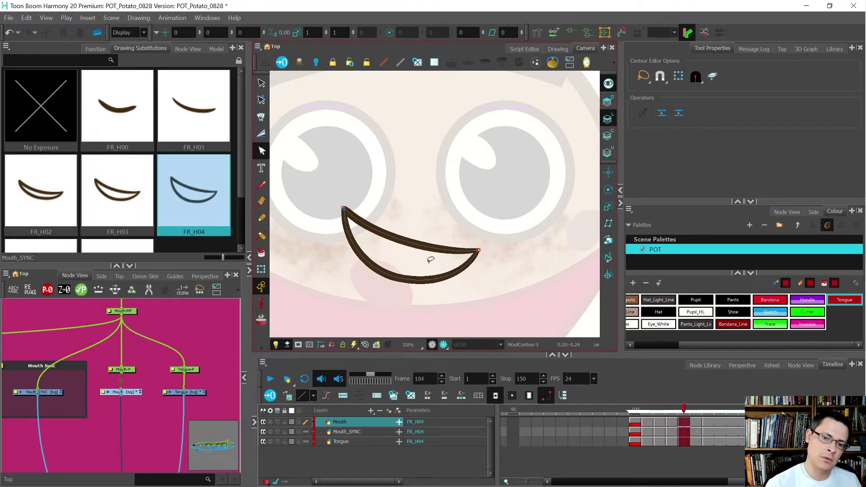
key("comma")
scroll(429, 239, "up", 2)
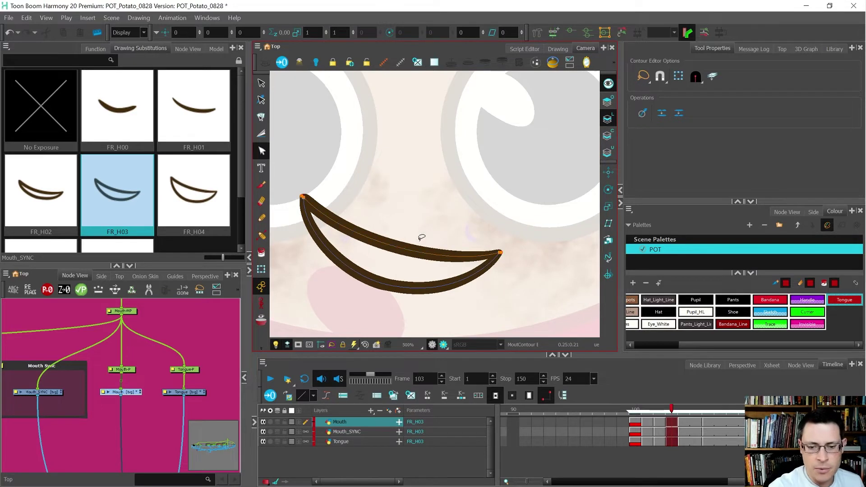
key("comma")
key("period")
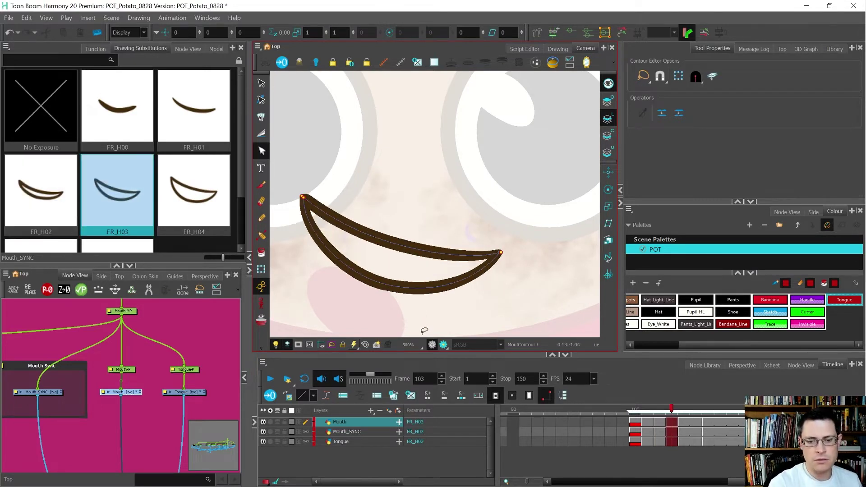
Flip back and forth between the neighbouring FR_H03 and FR_H04 mouth drawings to compare their shapes
key("period")
key("comma")
key("comma")
key("period")
key("period")
key("comma")
key("comma")
key("period")
key("period")
key("comma")
key("comma")
key("period")
key("period")
key("comma")
key("comma")
key("period")
key("period")
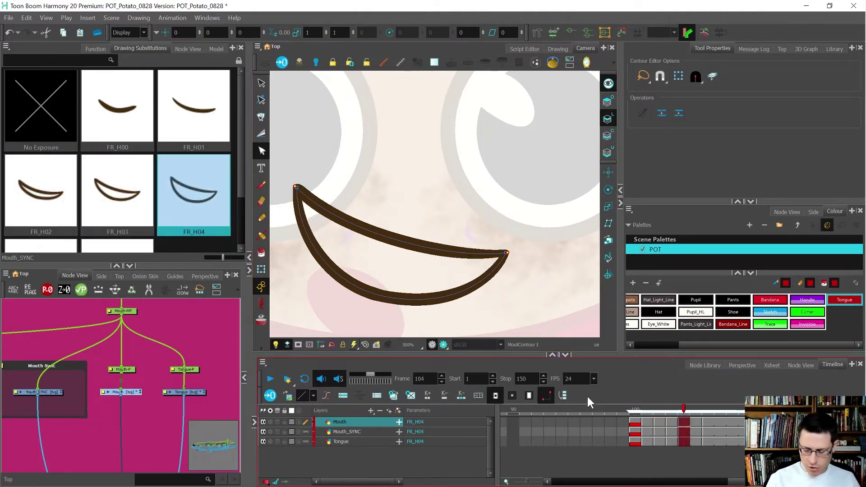
Duplicate the synced open-mouth drawing at frame 105 and rename the copy as FR_H05
left_click(705, 421)
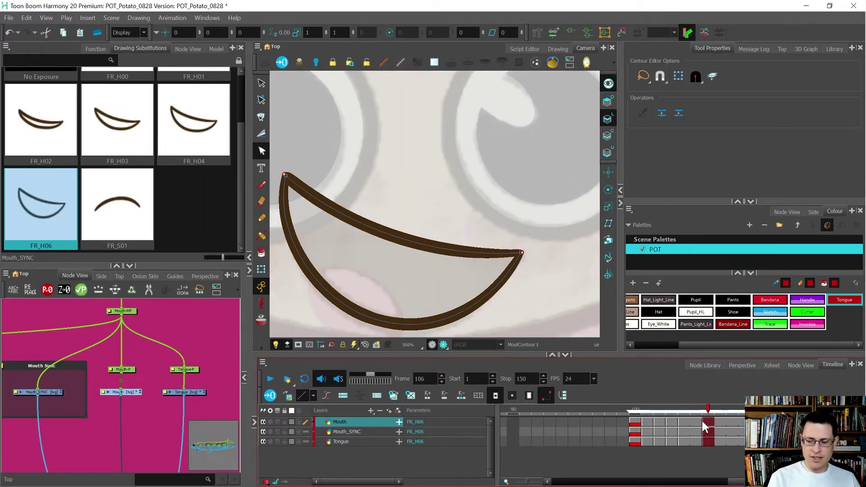
left_click(694, 423)
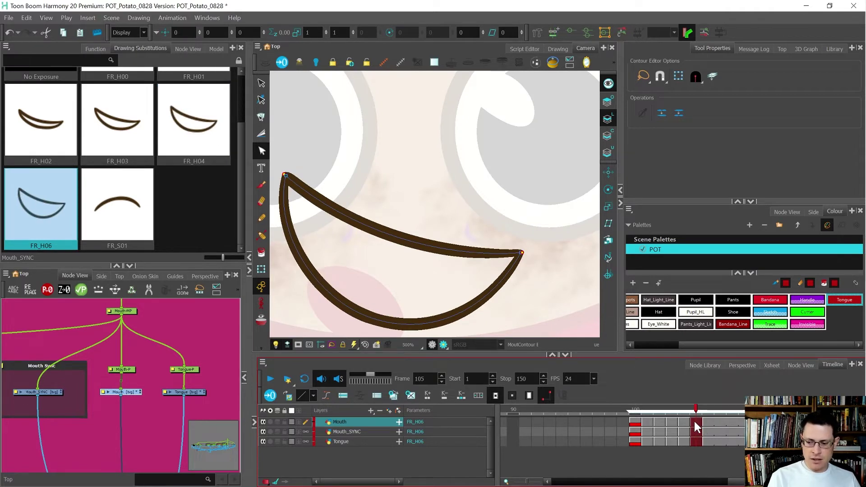
left_click(708, 422)
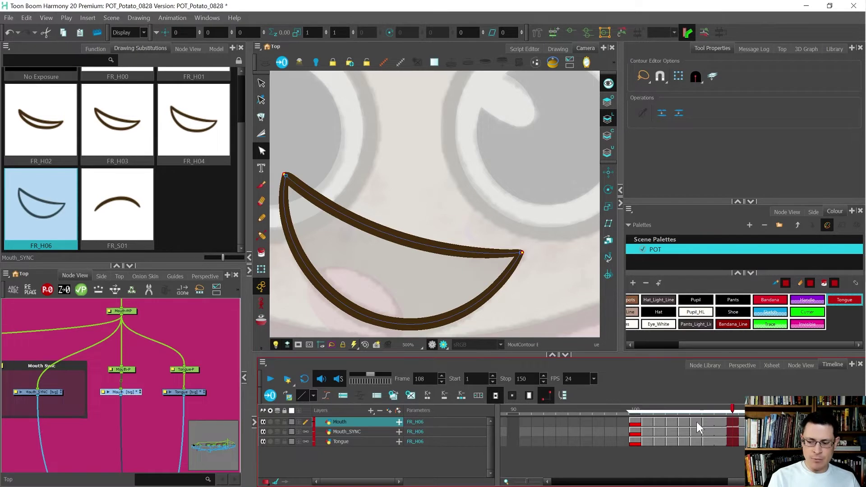
left_click(696, 421)
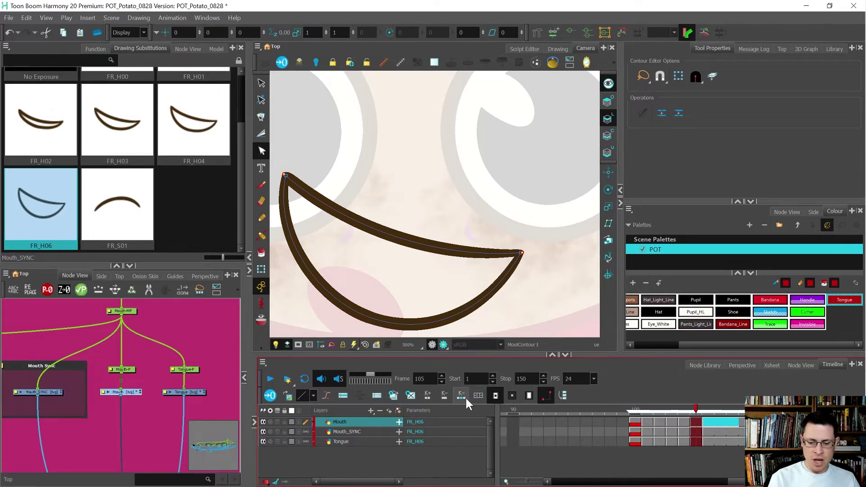
left_click(707, 423)
left_click(694, 420)
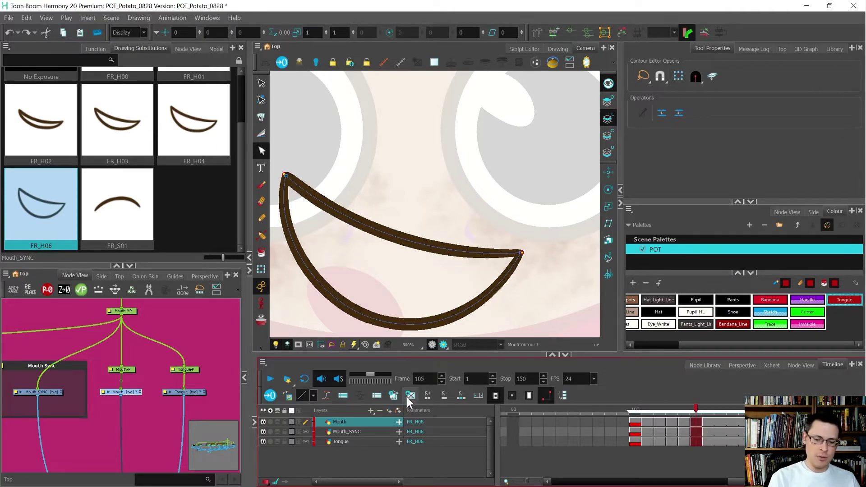
left_click(393, 395)
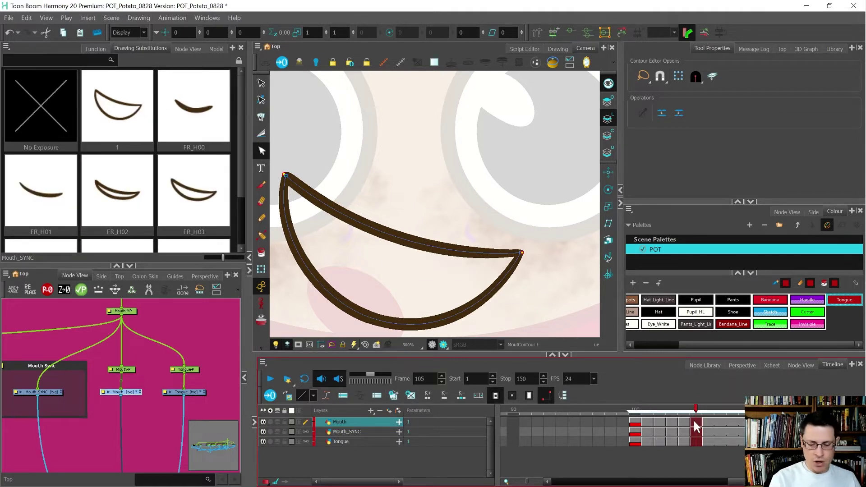
key("ctrl+d")
type("FR_H05")
key("Return")
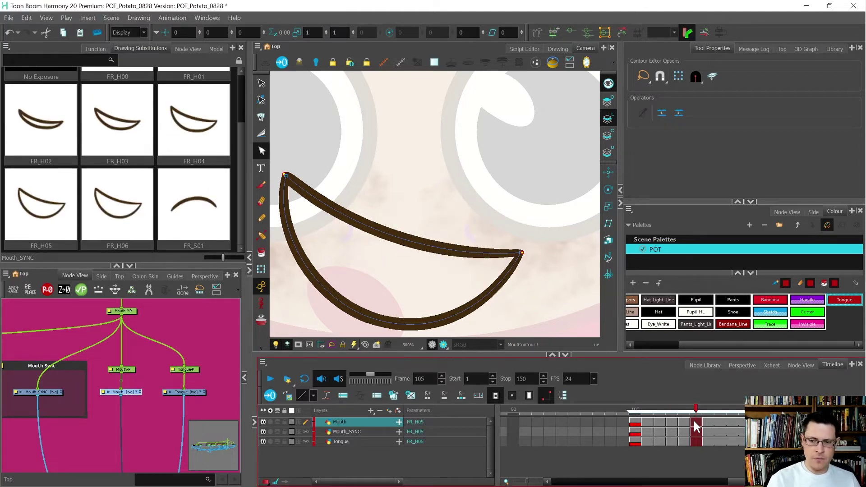
With onion skin on, pull FR_H05's right corner inward and raise its bottom lip using the Contour Editor
key("alt+o")
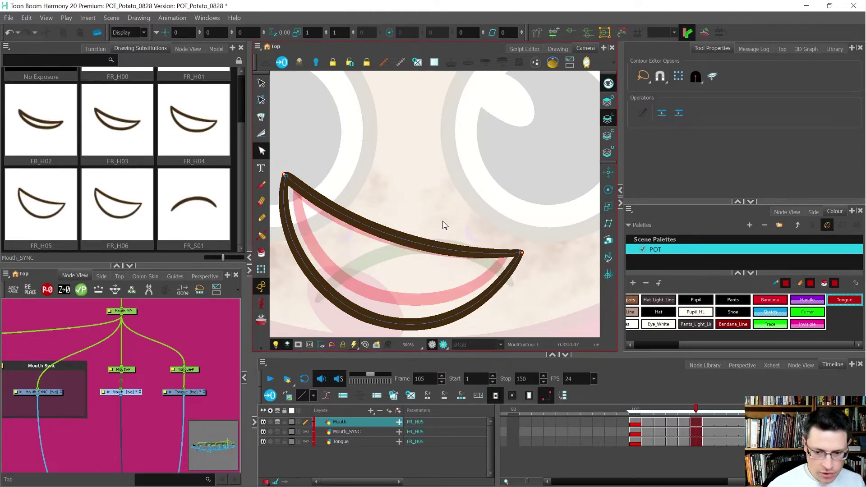
mouse_move(508, 245)
left_mouse_down()
mouse_move(523, 255)
mouse_move(514, 253)
left_mouse_up()
left_click_drag(503, 289, 521, 270)
left_click_drag(393, 302, 392, 288)
left_click_drag(459, 308, 457, 302)
Refine FR_H05's right corner, the bottom lip's centre point and its curve handle against the onion skin
scroll(526, 233, "up", 2)
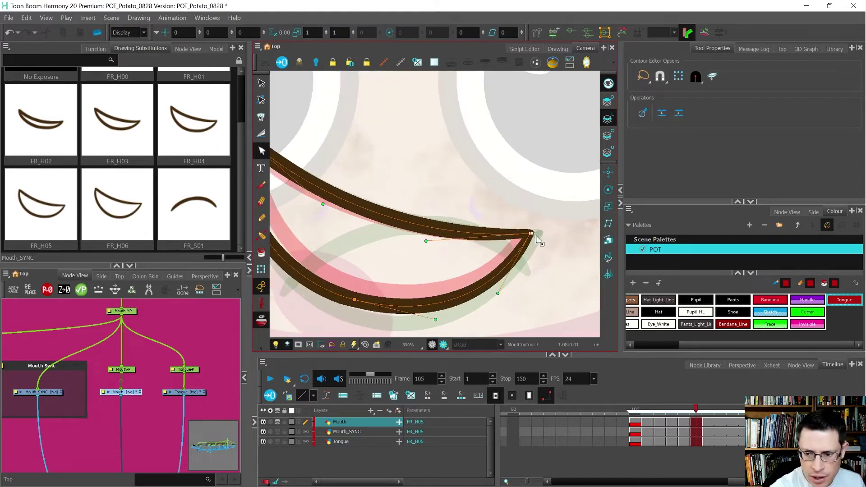
left_click(532, 233)
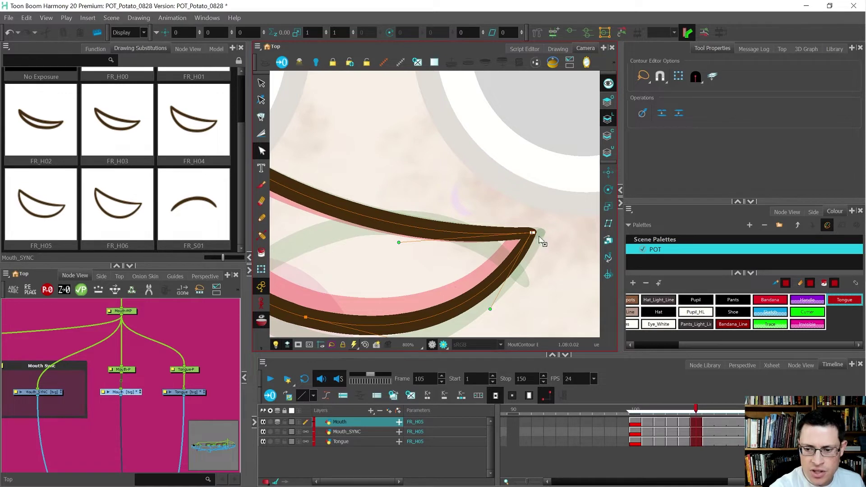
left_click_drag(519, 295, 569, 253)
left_click(355, 275)
left_click_drag(354, 274, 355, 276)
left_click_drag(459, 303, 457, 307)
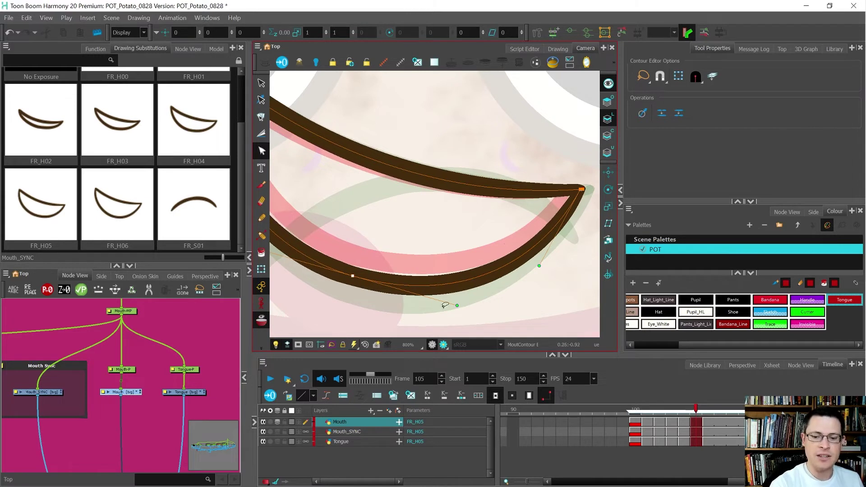
Move FR_H05's upper-left corner slightly inward and fine-tune the adjoining side and upper lip curve handles
left_click_drag(350, 253, 462, 314)
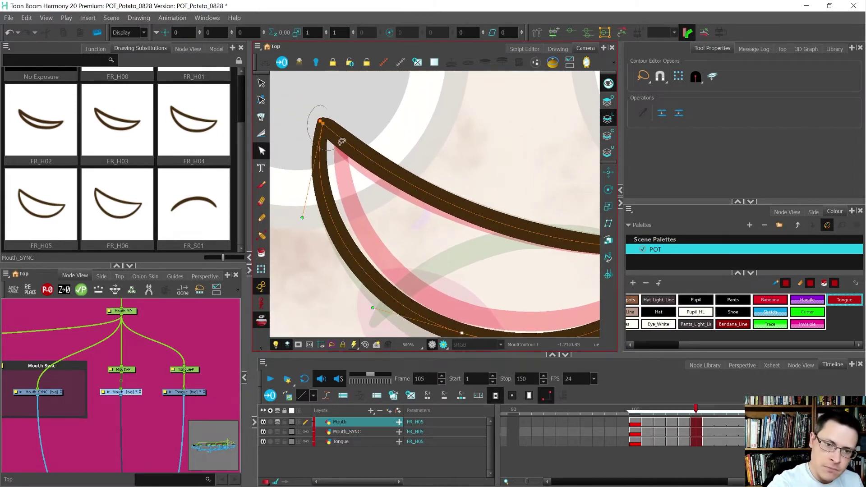
left_click(326, 125)
left_click_drag(326, 125, 328, 126)
left_click_drag(309, 221, 312, 219)
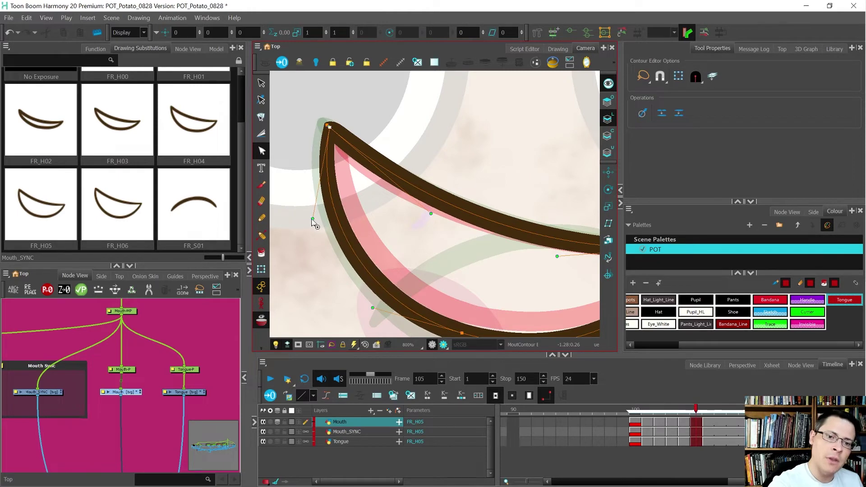
scroll(500, 262, "down", 1)
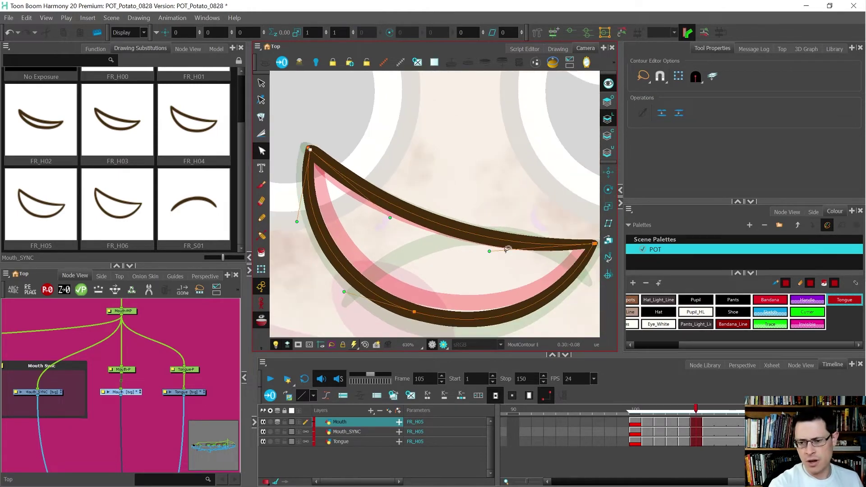
left_click(490, 251)
left_click(391, 218)
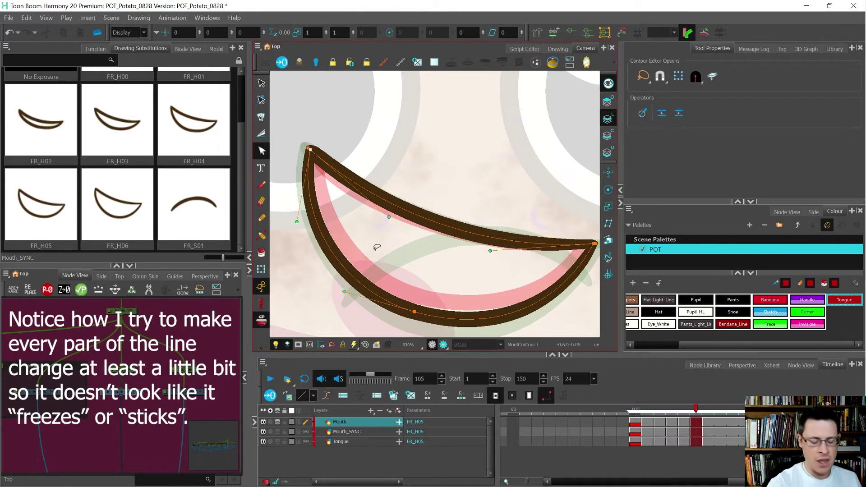
Turn off onion skin and flip between FR_H04, FR_H05 and FR_H06 to check the new in-between
key("alt+o")
key("comma")
key("period")
key("period")
scroll(377, 247, "down", 4)
key(".")
key(".")
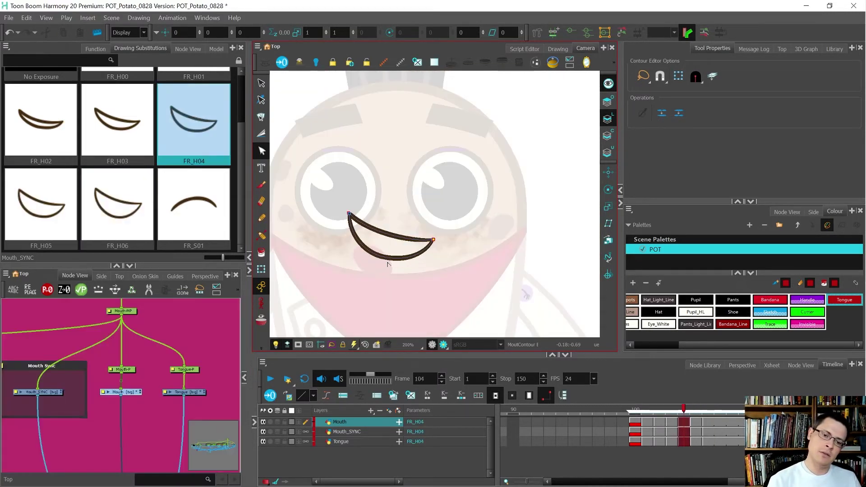
key(".")
key(".")
key(".")
key(".")
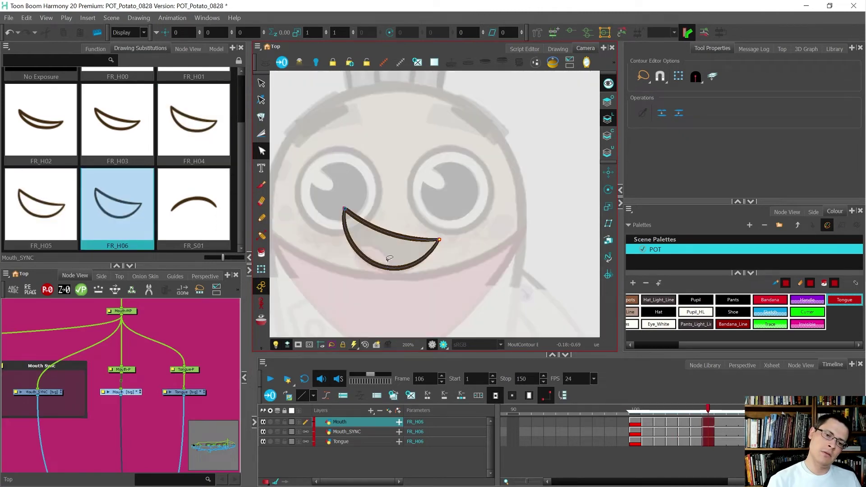
key(".")
key(".")
scroll(377, 248, "up", 4)
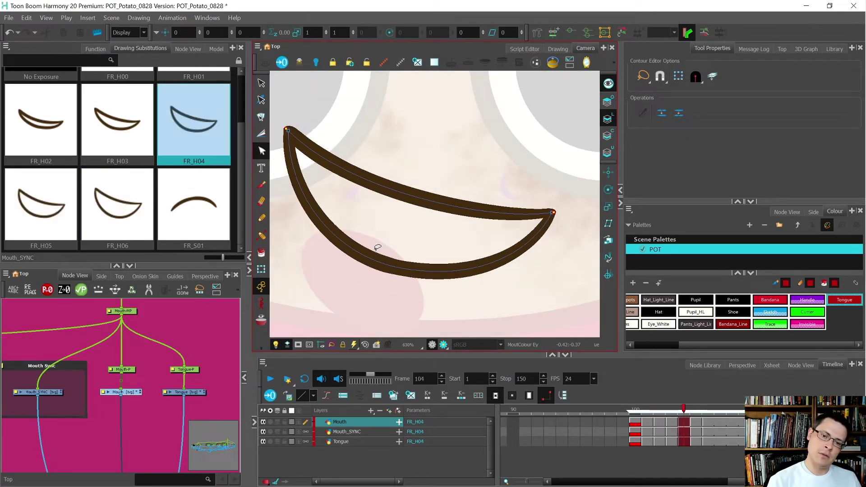
key(".")
key(".")
key("alt")
Nudge the middle of FR_H05's upper lip contour slightly and compare it with the neighbouring drawings
left_click_drag(415, 195, 411, 198)
key(".")
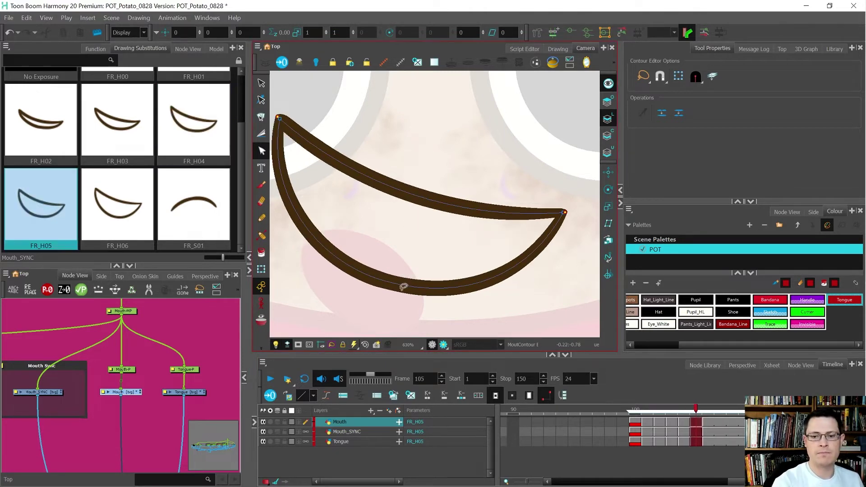
key(".")
key(".")
key(".")
key("comma")
left_click(423, 200)
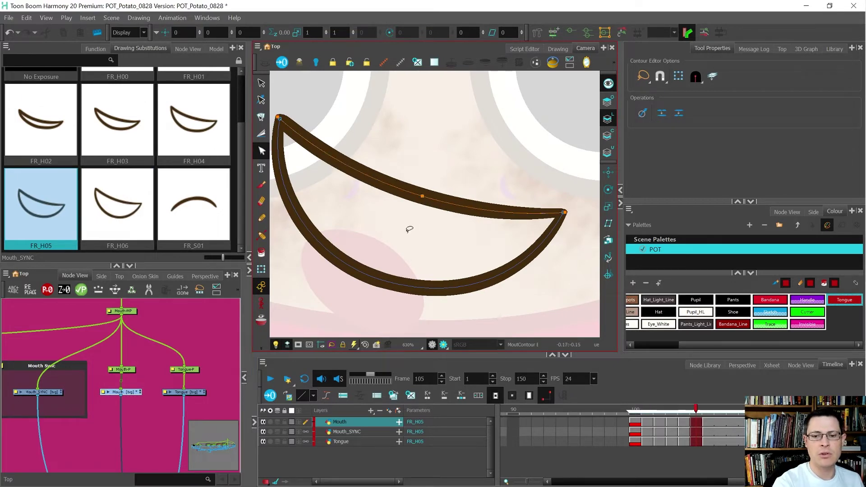
Flip repeatedly around FR_H05 at close range to examine how the lip line moves
key("comma")
key("period")
key("period")
key("comma")
key("comma")
key("period")
key("period")
key("comma")
key("comma")
key("period")
key("period")
key("comma")
key("comma")
key("period")
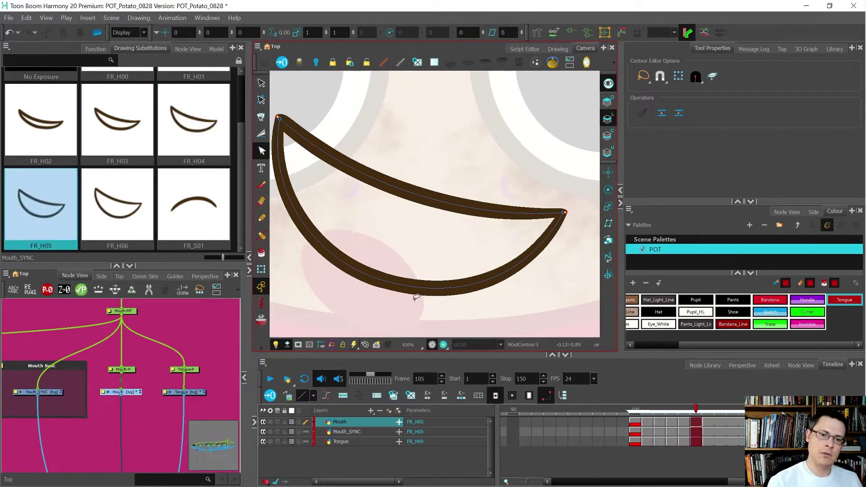
key("period")
Flip back and forth through the happy mouth sequence up to FR_H06 with the face in view to judge the opening motion
scroll(419, 268, "down", 7)
key("comma")
key("comma")
key("period")
key("period")
key("comma")
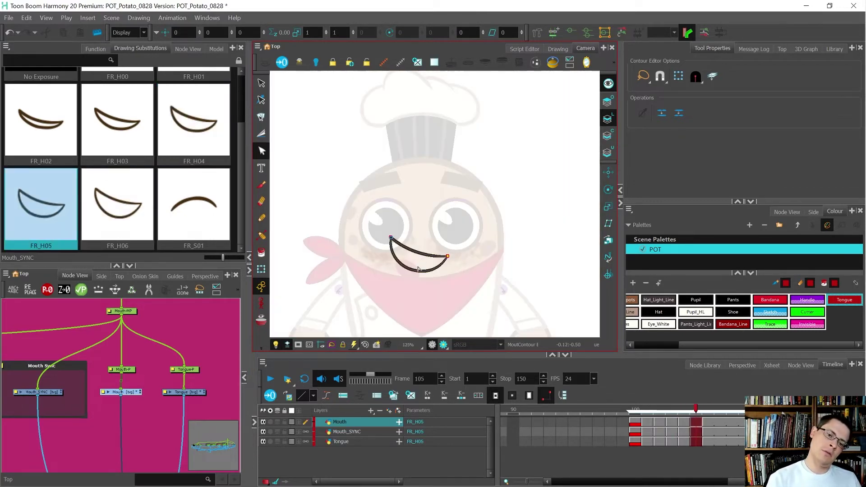
key("comma")
key("comma")
key("comma")
key("period")
key("period")
key("period")
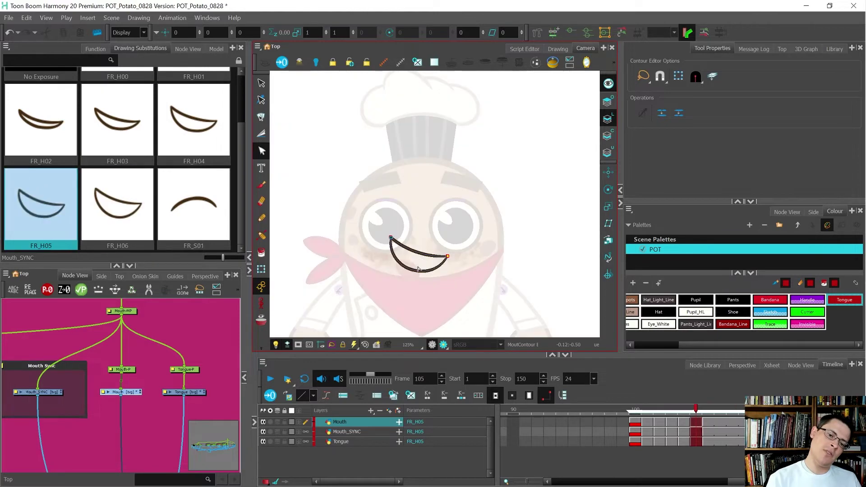
key("comma")
key("comma")
key("comma")
key("comma")
key("period")
key("period")
key("period")
key("period")
key("period")
key("comma")
key("comma")
key("comma")
key("comma")
key("comma")
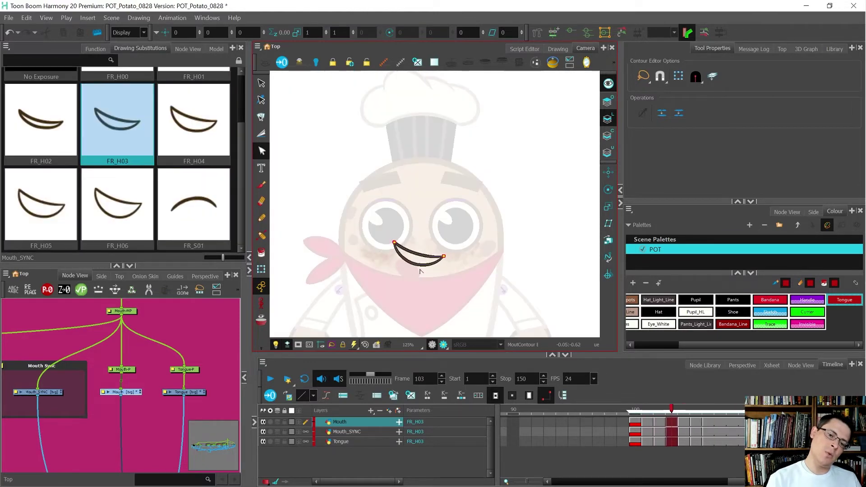
key("period")
key("period")
key("period")
key("period")
key("period")
key("comma")
key("comma")
key("comma")
key("comma")
key("comma")
key("period")
key("period")
key("period")
key("period")
key("period")
key("comma")
key("comma")
key("comma")
key("period")
key("period")
key("period")
scroll(432, 276, "up", 4)
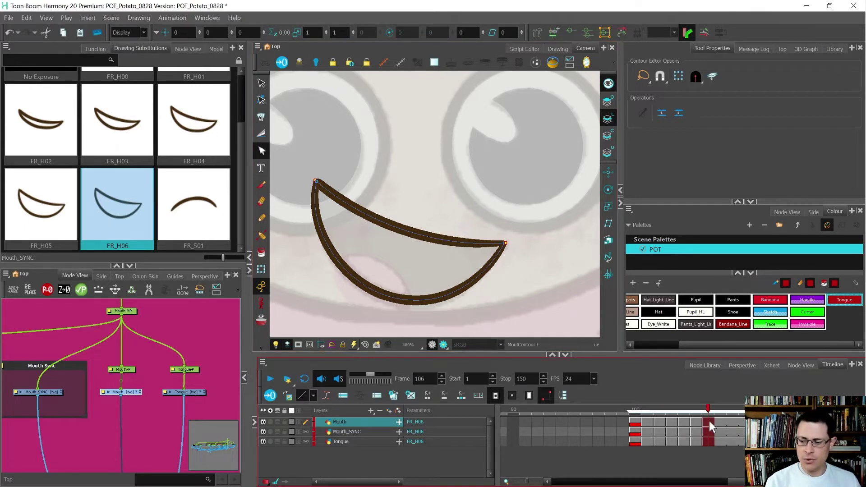
scroll(506, 270, "down", 2)
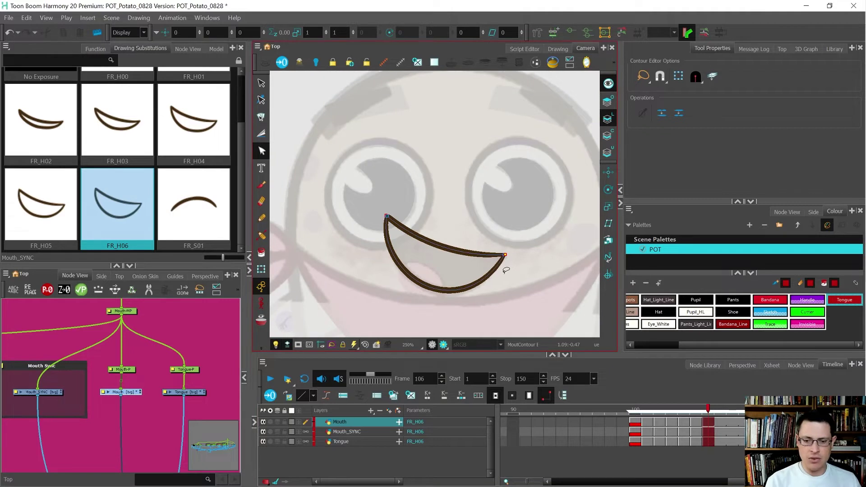
key("comma")
key("comma")
key("comma")
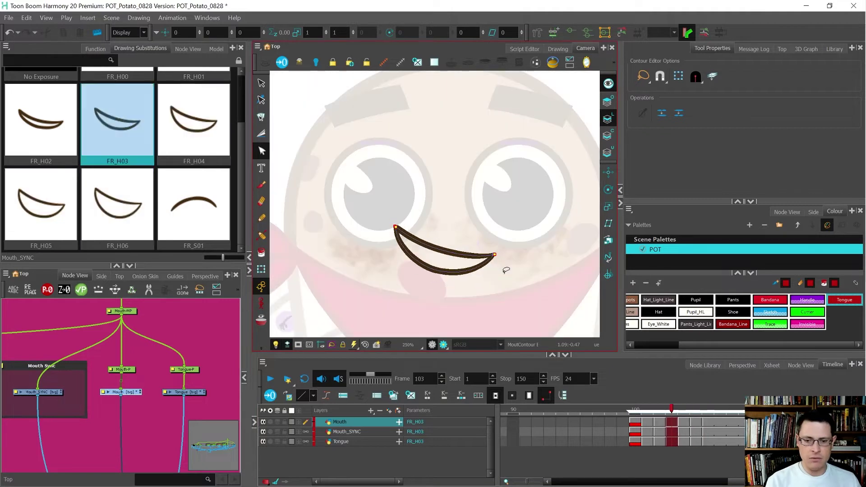
key("period")
key("period")
key("comma")
key("comma")
key("comma")
key("period")
key("comma")
key("comma")
key("period")
key("period")
key("period")
Add a new black colour based on the Pants swatch to the POT palette and name it Mouth
left_click_drag(745, 346, 688, 343)
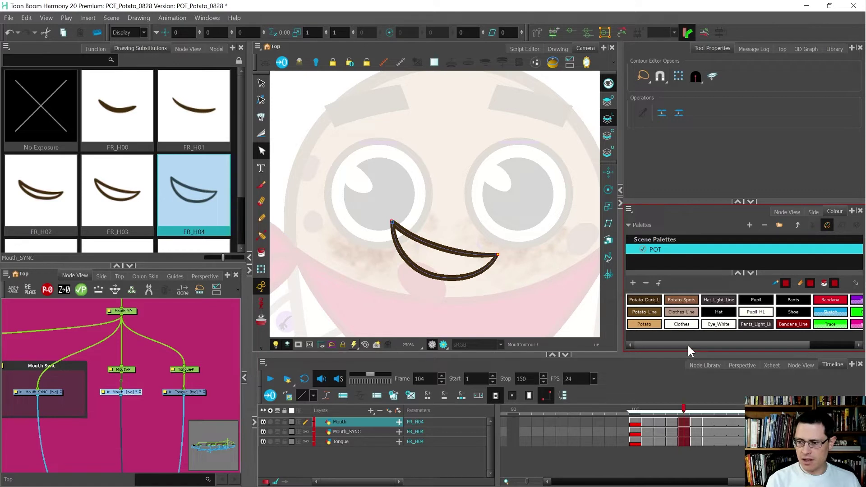
left_click_drag(680, 343, 734, 346)
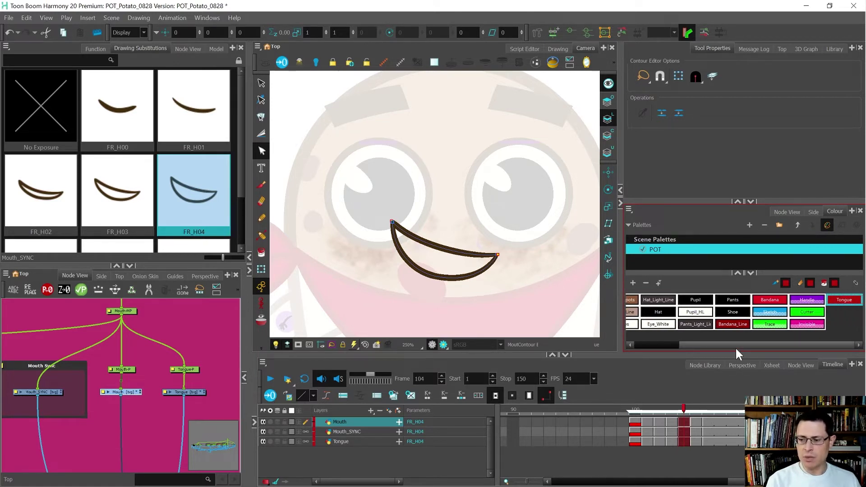
left_click(742, 309)
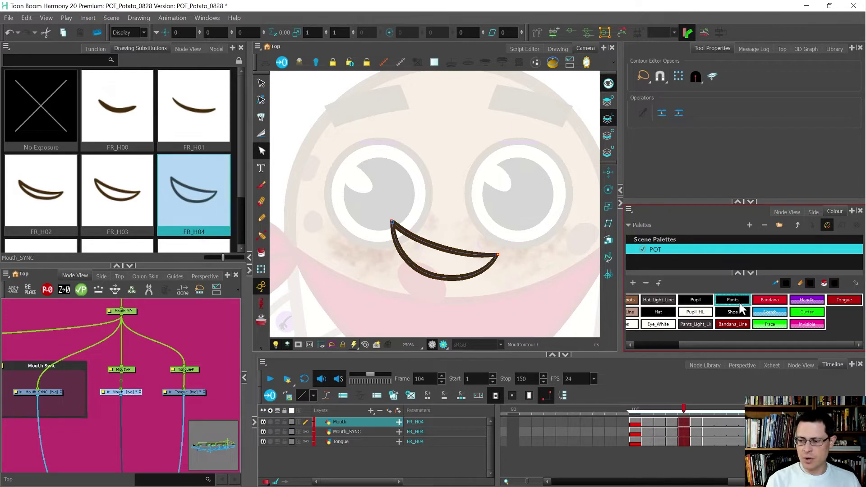
left_click(634, 281)
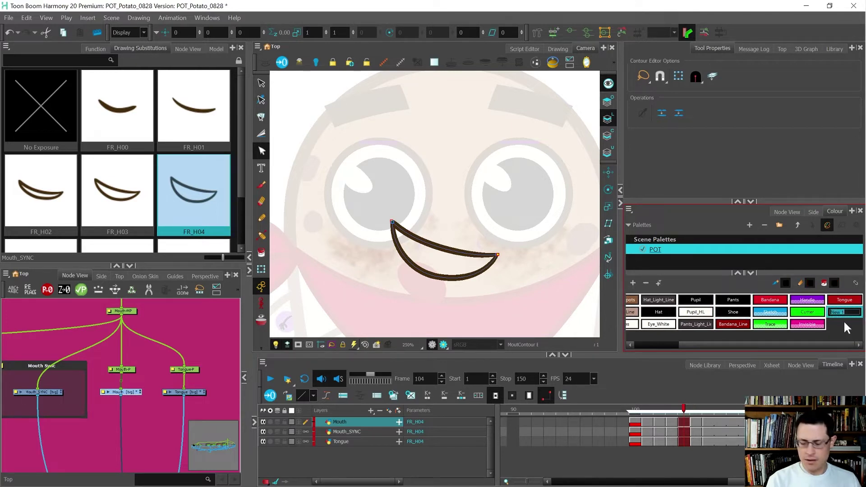
key("Tab")
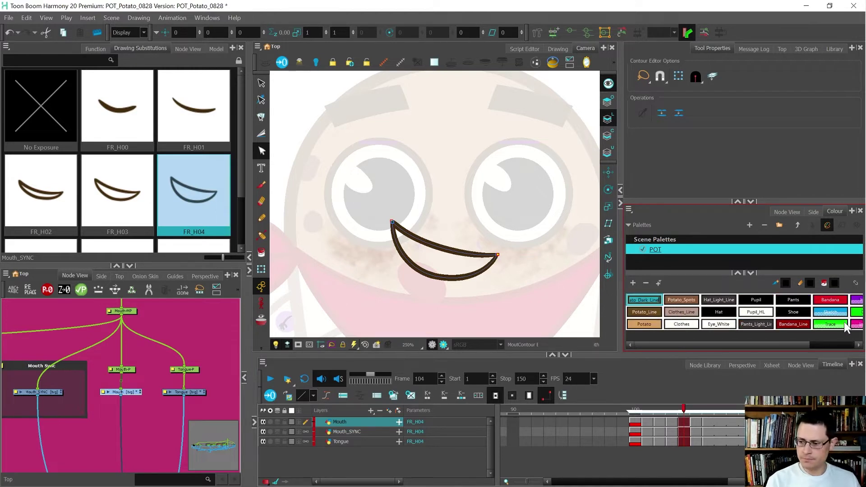
scroll(718, 342, "down", 3)
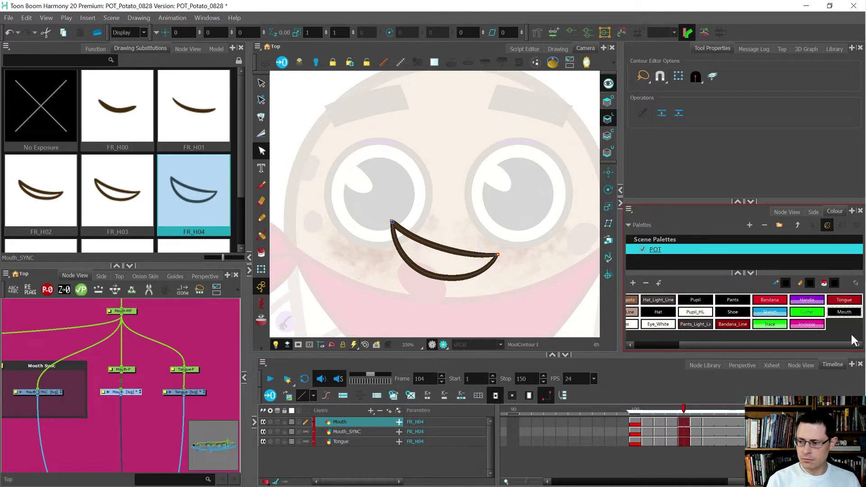
Choose the Mouth colour for painting and open drawing FR_H02 in the Drawing view with the Colour Art layer active
left_click(844, 314)
left_click(636, 406)
key("period")
key("period")
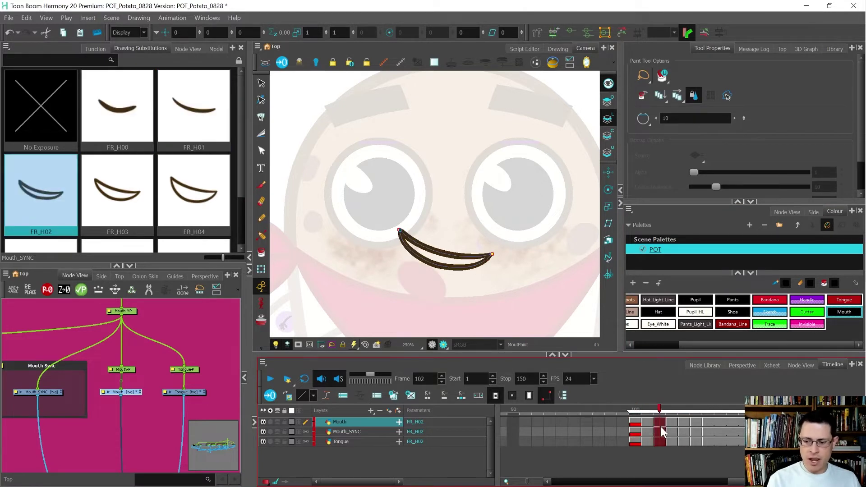
left_click(608, 133)
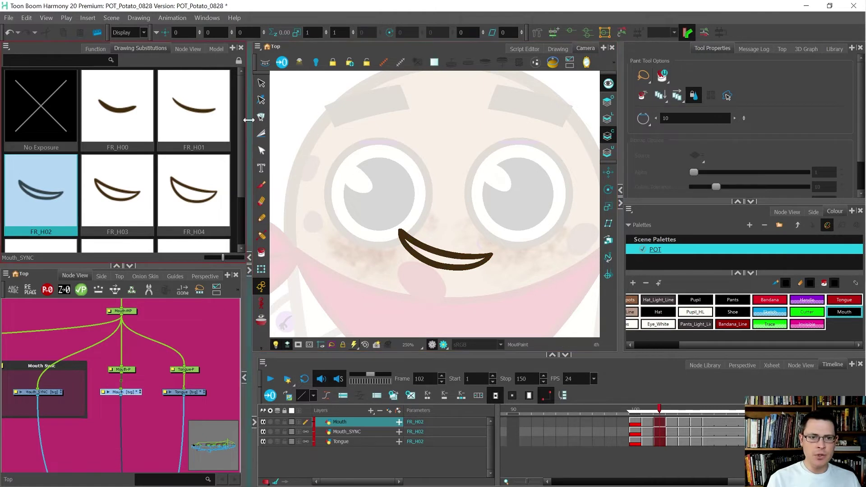
left_click(265, 67)
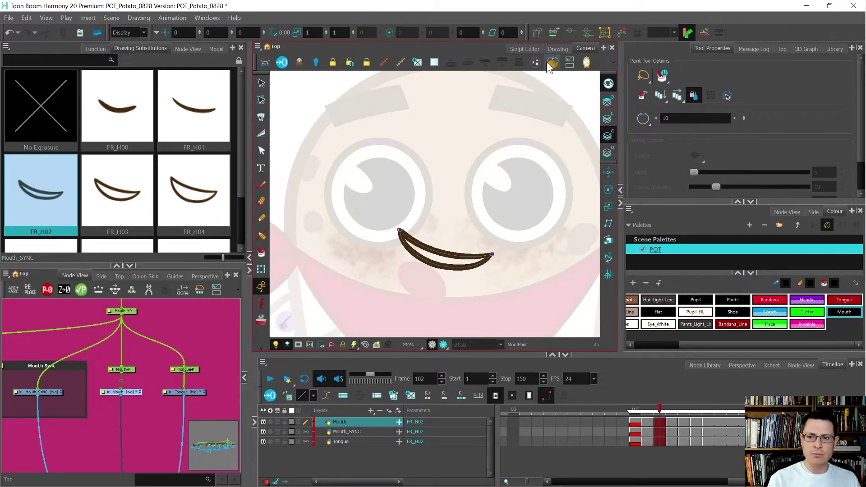
left_click(558, 48)
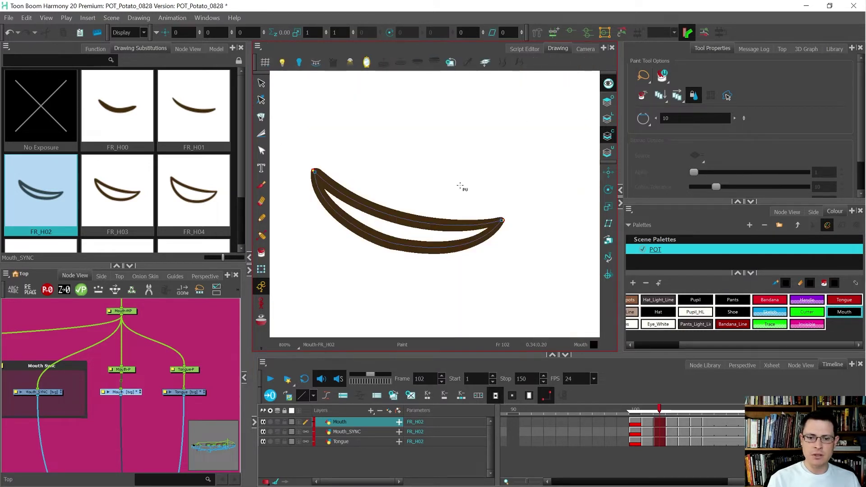
Isolate FR_H02's Colour Art with its strokes shown and fill the mouth interior with the Mouth colour
left_click(608, 83)
key("ctrl+z")
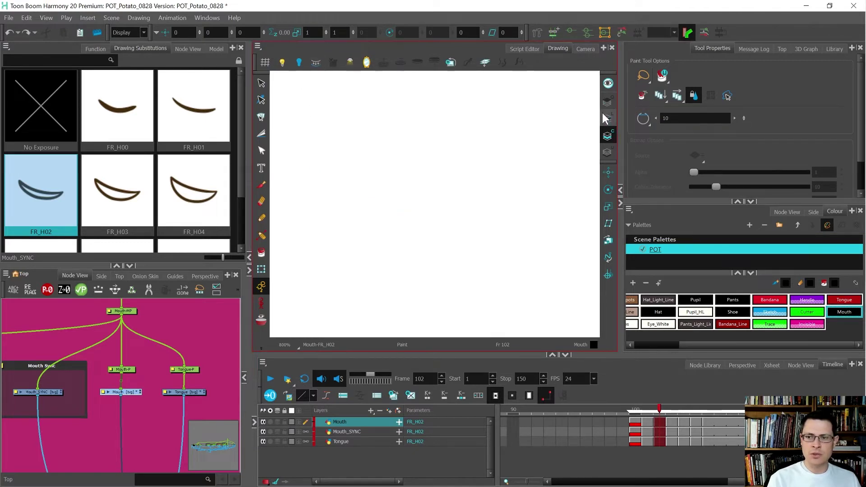
left_click(606, 119)
left_click(610, 131)
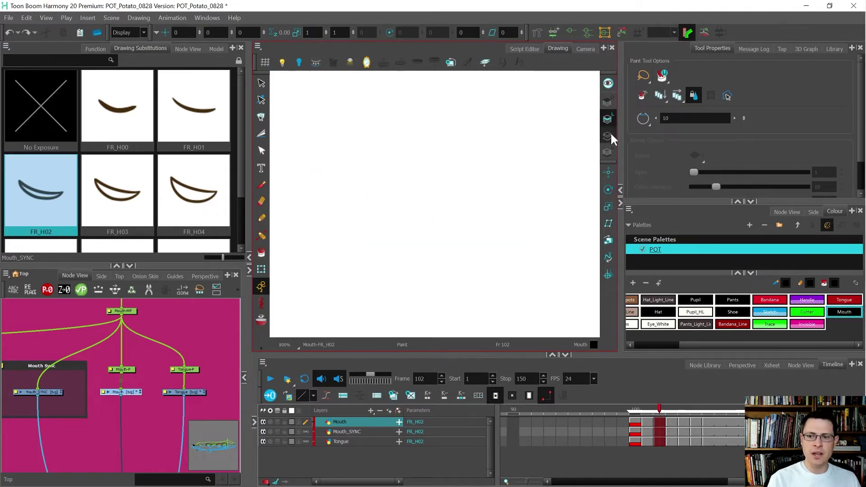
left_click(318, 63)
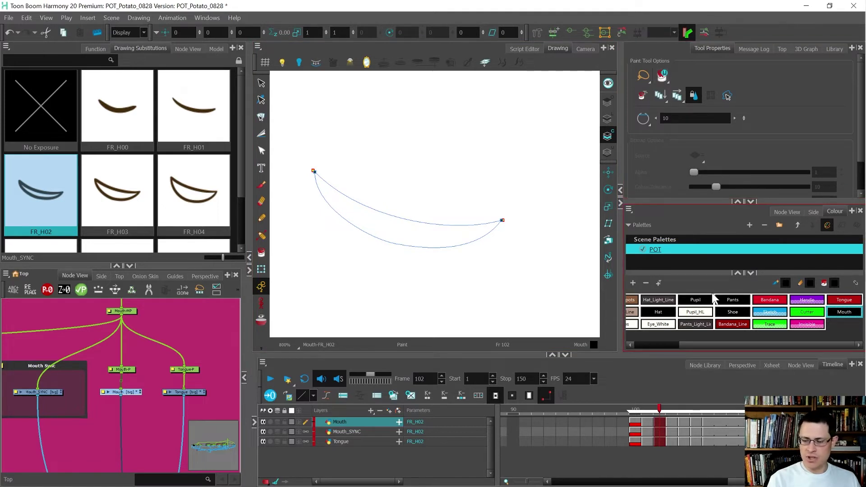
left_click(435, 232)
Fill the mouth interiors of FR_H03 and FR_H04 with the Mouth colour, showing the strokes on each drawing
key("period")
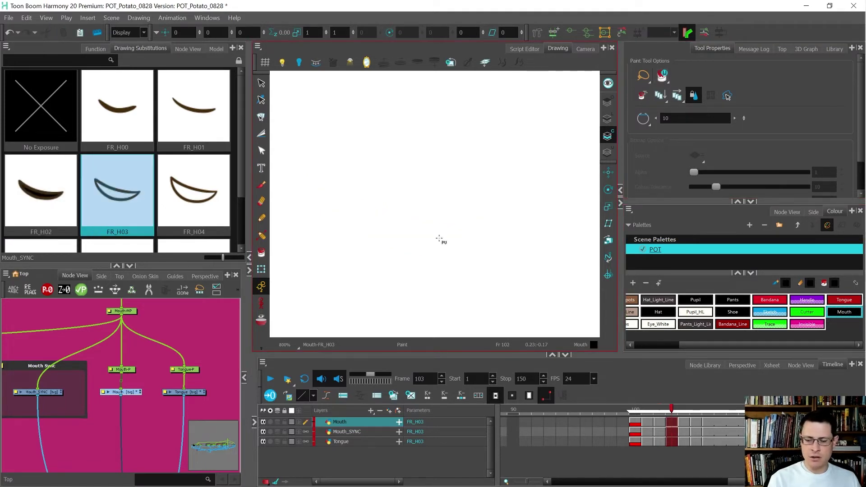
left_click(315, 64)
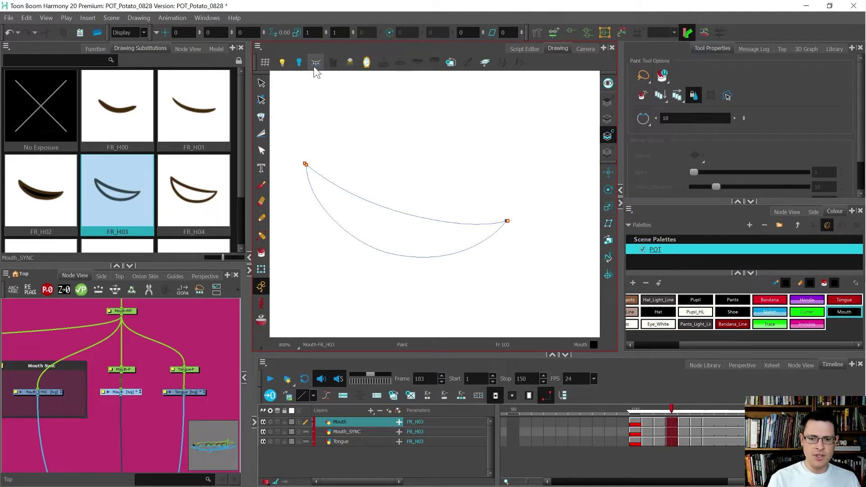
left_click(404, 232)
key("period")
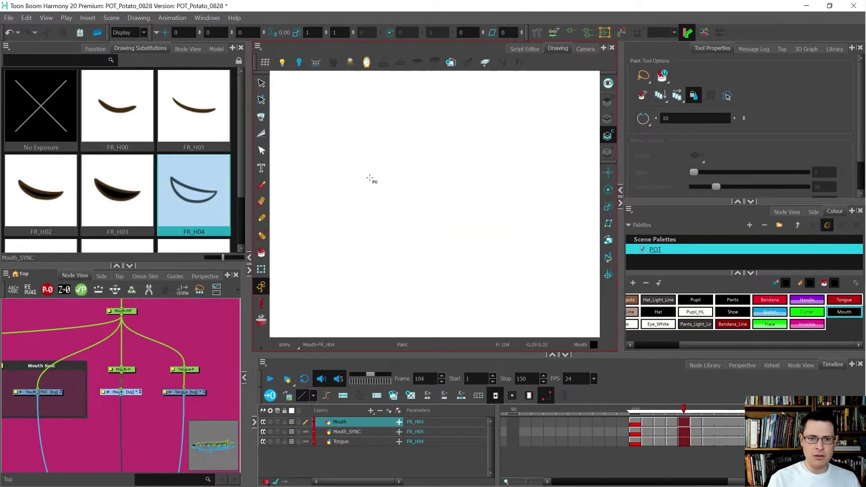
left_click(315, 63)
left_click(363, 203)
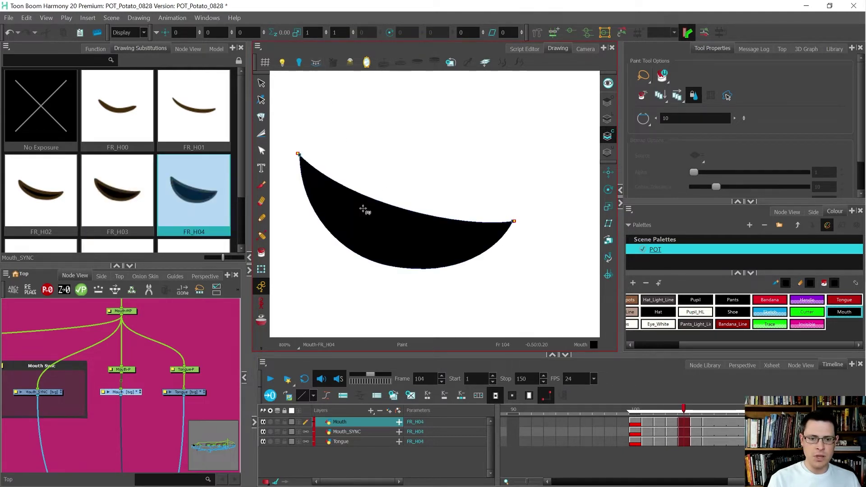
Fill the mouth interiors of FR_H05 and FR_H06 with the Mouth colour, showing the strokes on each drawing
key("period")
left_click(315, 63)
left_click(376, 220)
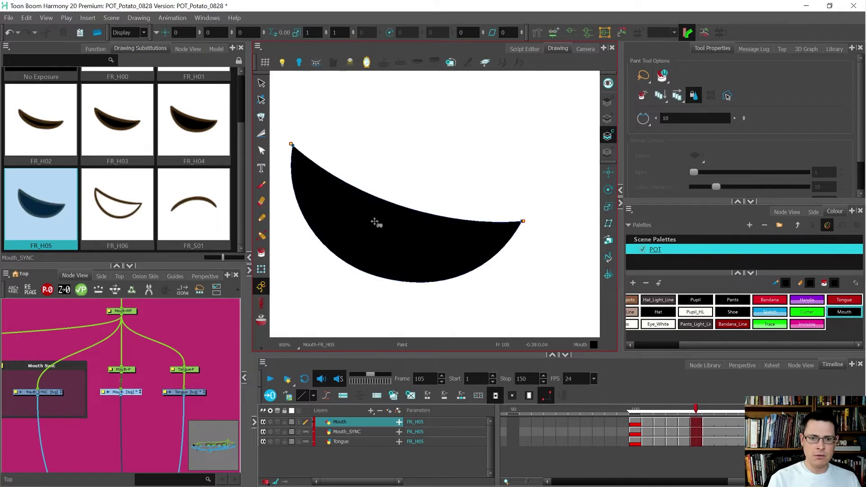
key("period")
left_click(314, 63)
left_click(368, 232)
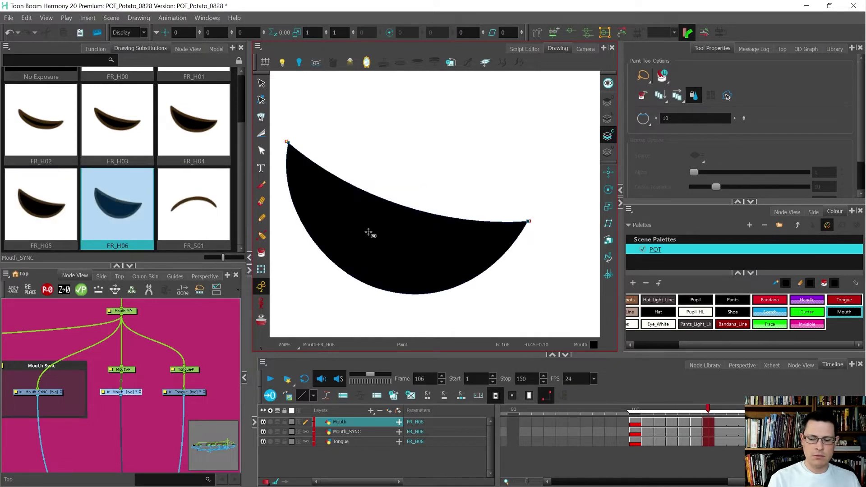
Flip back and forth through the filled happy mouth drawings on the full character in the Camera view to judge the opening motion
left_click(588, 50)
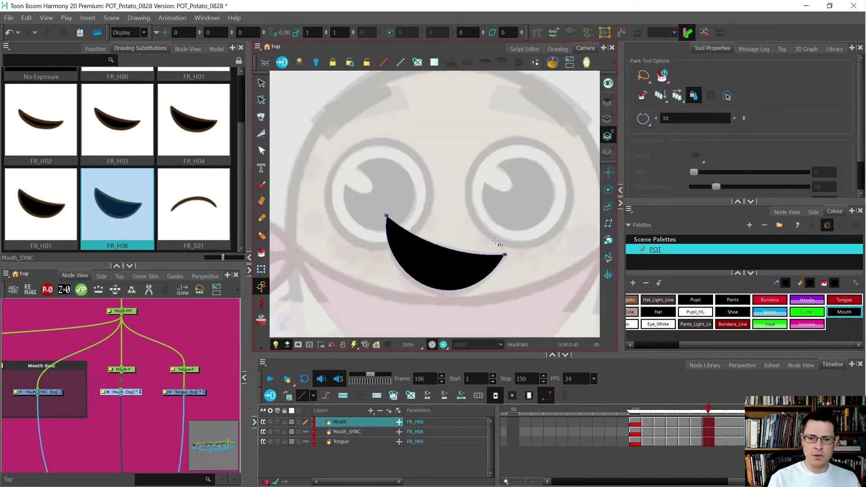
key("shift+t")
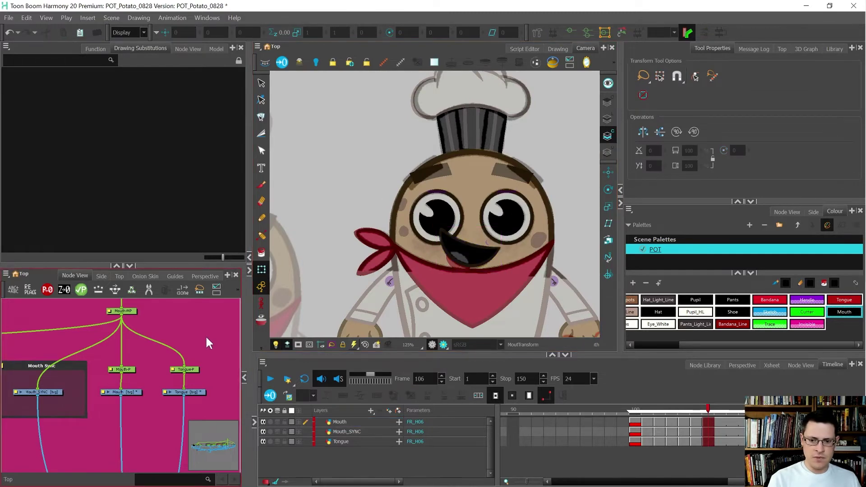
key("comma")
key("comma")
key("period")
key("period")
key("comma")
key("comma")
key("comma")
key("comma")
key("comma")
key("period")
key("period")
key("period")
key("period")
key("period")
key("comma")
key("comma")
key("comma")
key("comma")
key("comma")
key("period")
key("period")
key("period")
key("period")
key("period")
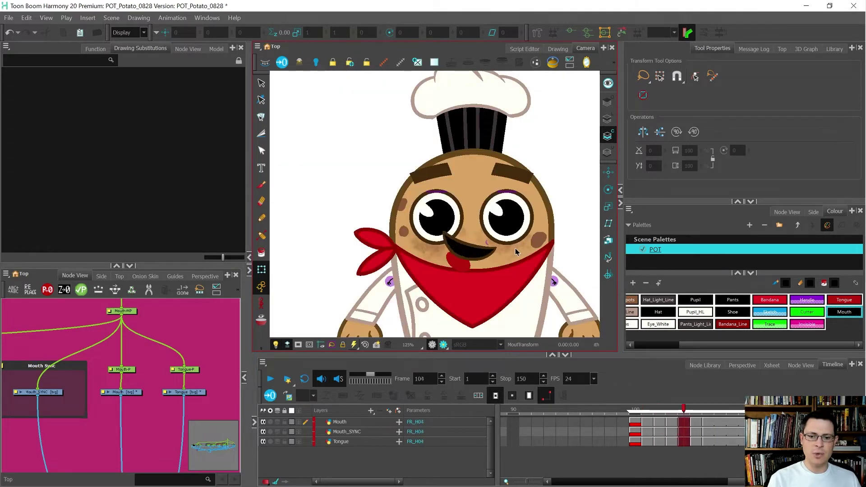
key("comma")
key("comma")
key("comma")
key("comma")
key("comma")
key("period")
key("period")
key("period")
key("period")
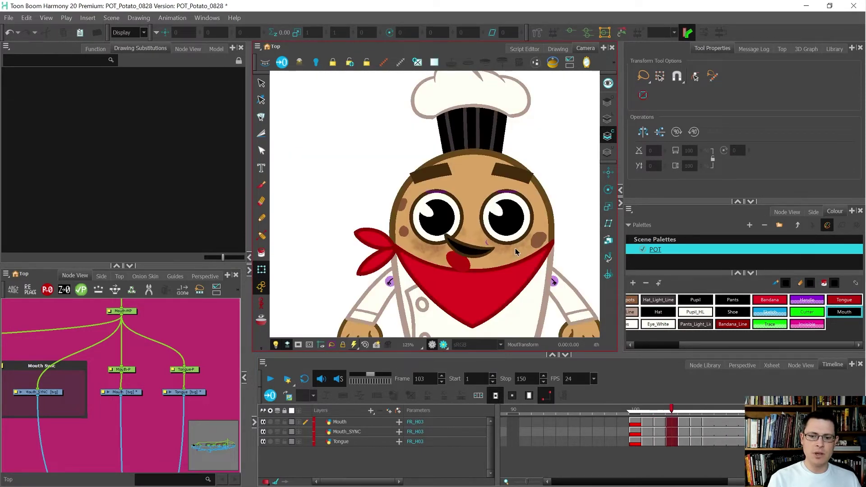
key("comma")
key("comma")
key("comma")
key("comma")
key("period")
key("period")
key("period")
key("period")
key("period")
key("comma")
key("comma")
key("comma")
key("comma")
key("period")
key("period")
key("period")
key("period")
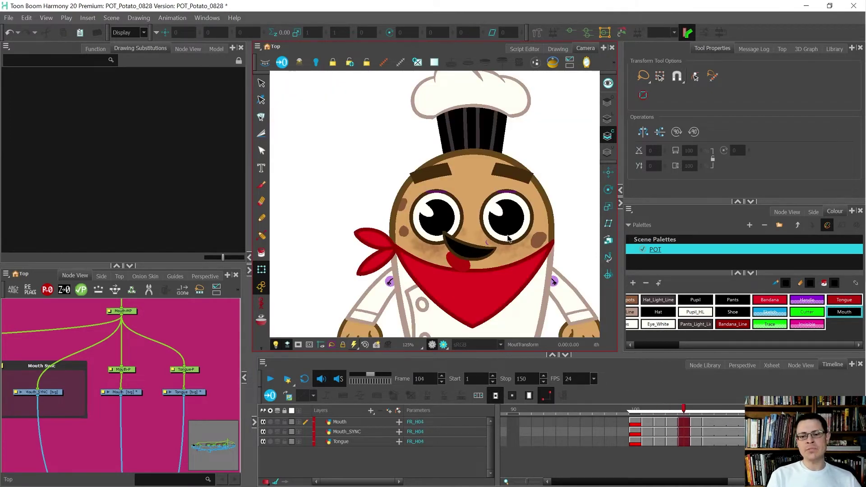
key("alt+s")
key("comma")
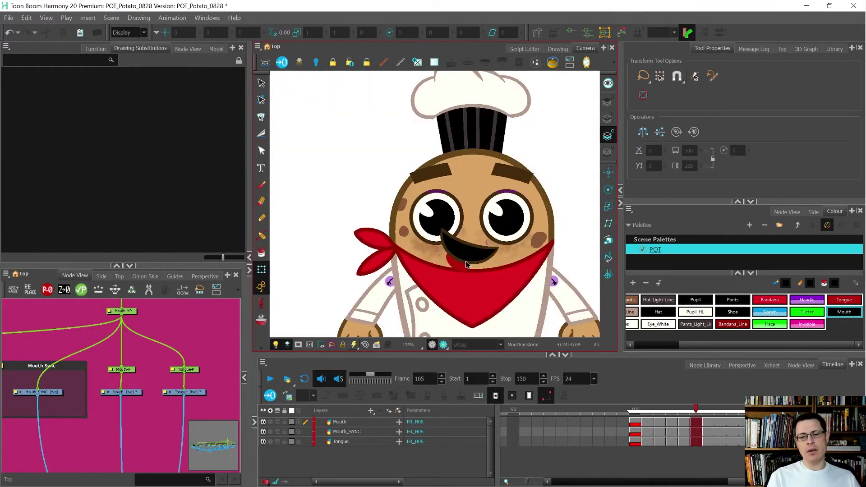
key("period")
Disable the Potato_Expressions_0828 reference drawing node so the reference image no longer overlays the character
scroll(462, 266, "up", 3)
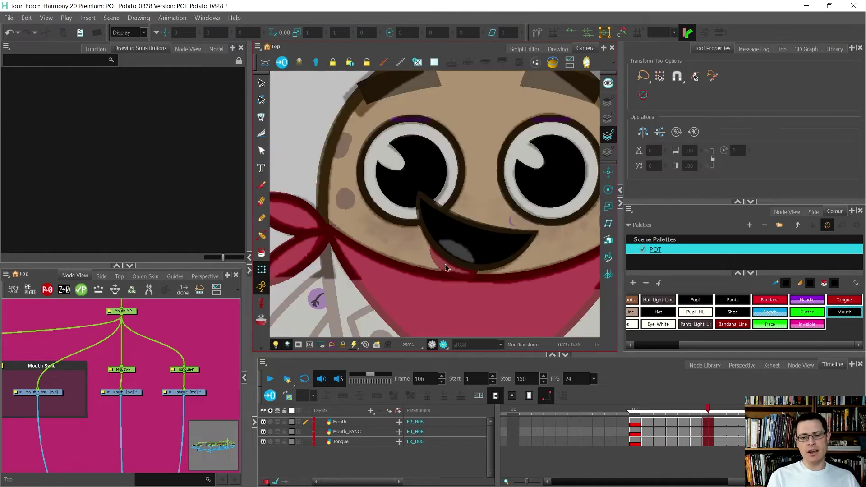
left_click(445, 267)
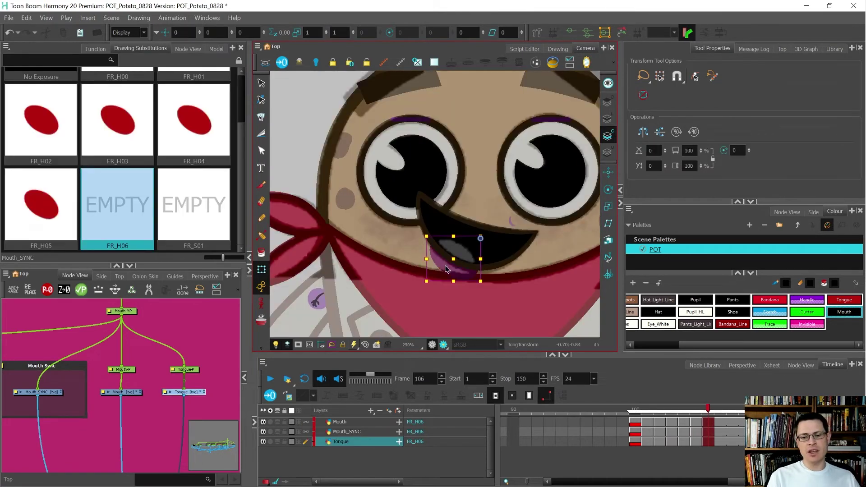
left_click(787, 211)
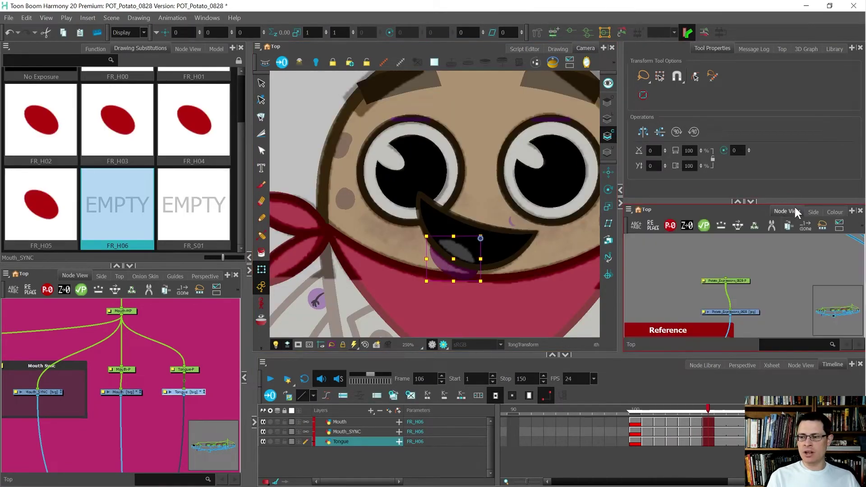
left_click_drag(791, 300, 694, 312)
key("d")
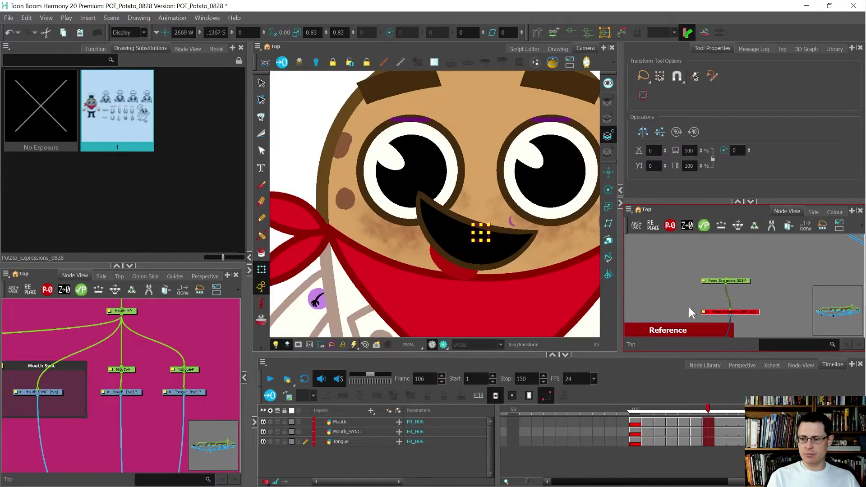
left_click(681, 300)
scroll(454, 278, "down", 3)
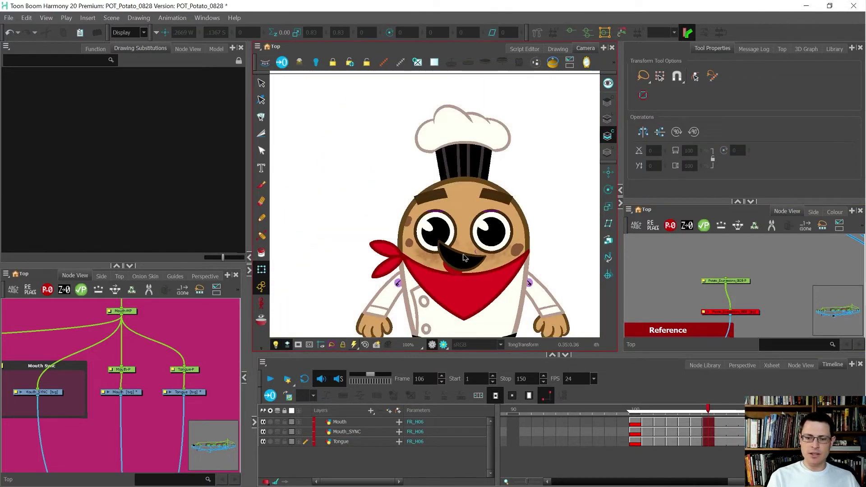
Select the tongue beneath the FR_H06 mouth, widen the node view area and show an additional node view
scroll(455, 269, "up", 1)
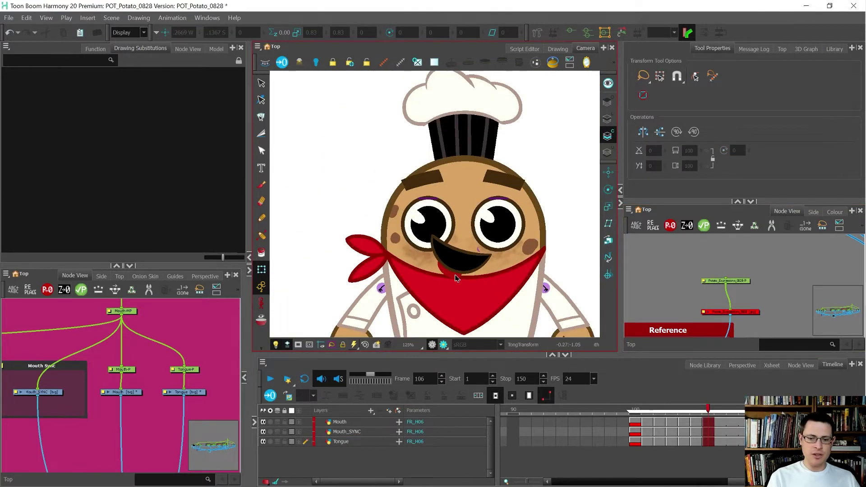
scroll(456, 277, "up", 5)
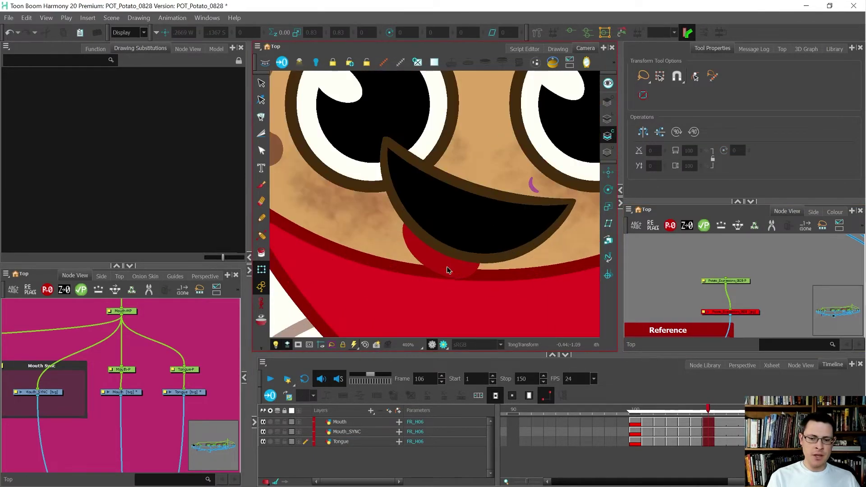
left_click(447, 269)
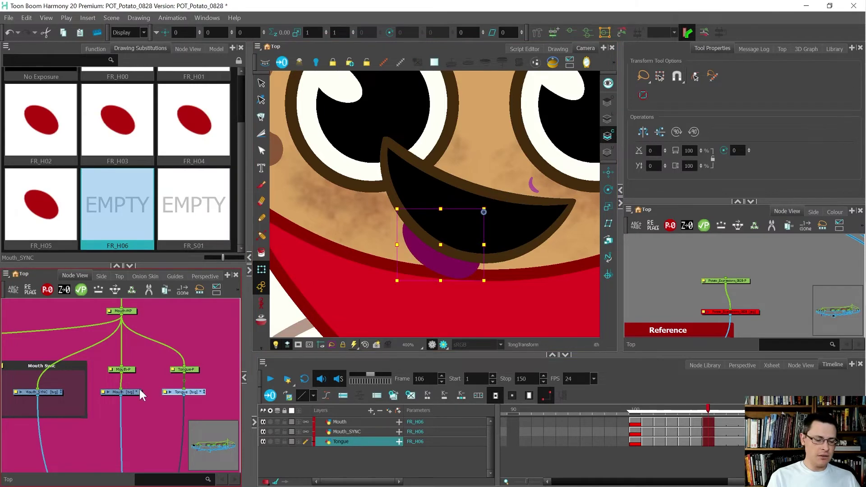
scroll(140, 394, "down", 3)
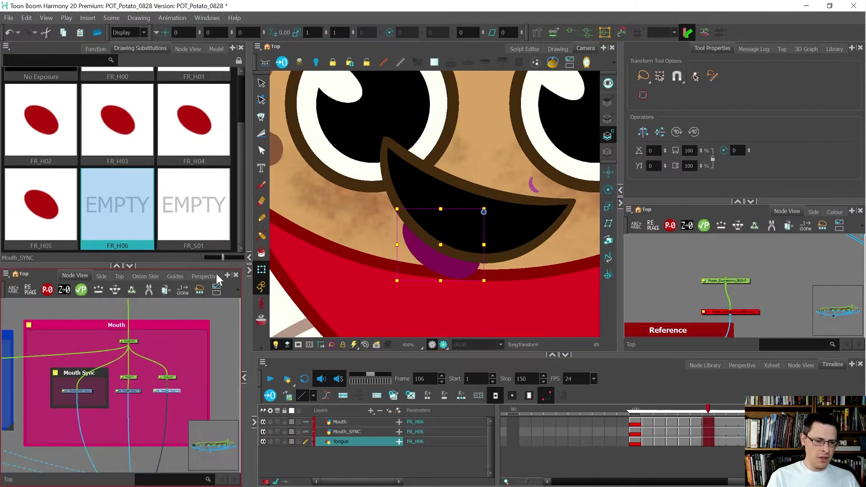
left_click_drag(250, 279, 305, 282)
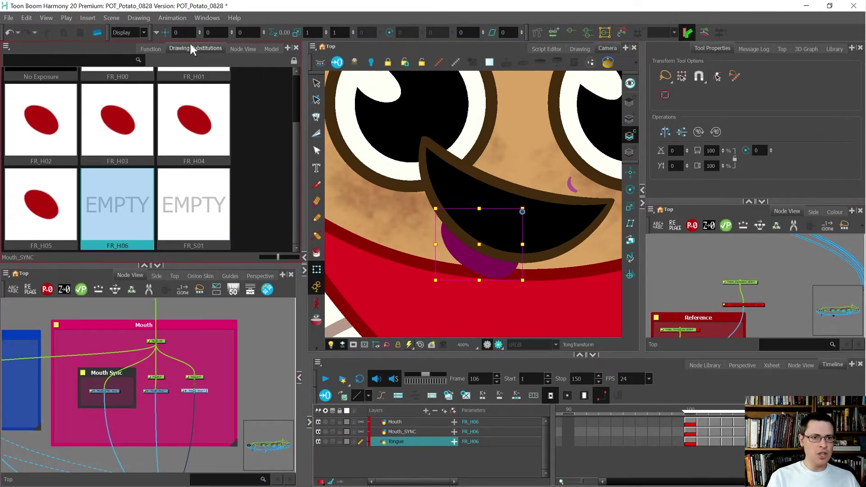
left_click(241, 49)
Move the Abbreviated_Isolate_Layers group from beyond the arm and leg nodes to beside the Potato_Expressions reference nodes
scroll(103, 190, "down", 5)
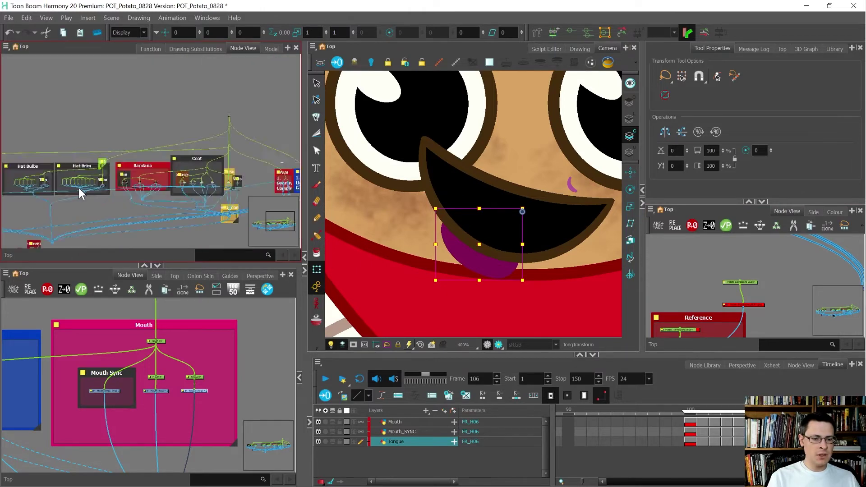
scroll(120, 204, "up", 2)
scroll(90, 196, "up", 6)
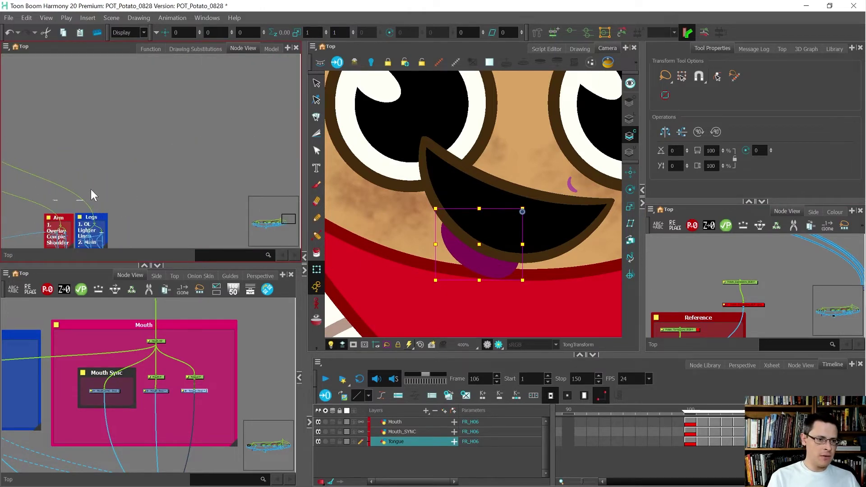
left_click(71, 204)
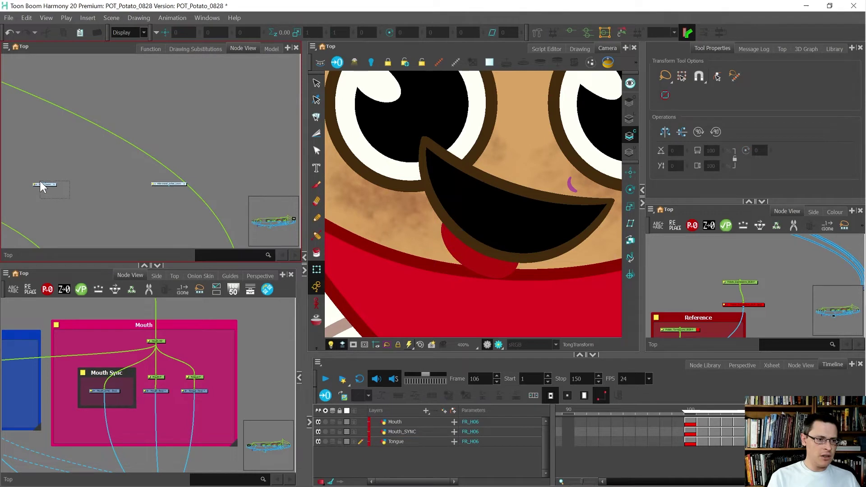
scroll(47, 191, "up", 3)
left_click_drag(52, 185, 78, 200)
scroll(188, 185, "down", 3)
scroll(249, 185, "up", 3)
key("Delete")
left_click(714, 281)
key("ctrl+v")
left_click_drag(750, 259, 677, 283)
scroll(686, 303, "up", 5)
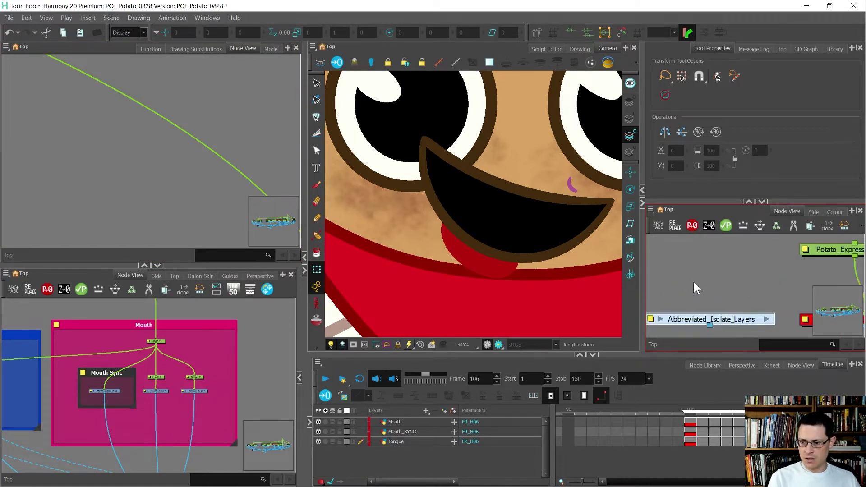
Copy the LA and CA isolate nodes from inside the Abbreviated_Isolate_Layers group and paste them beneath the Mouth drawing node
left_click(766, 320)
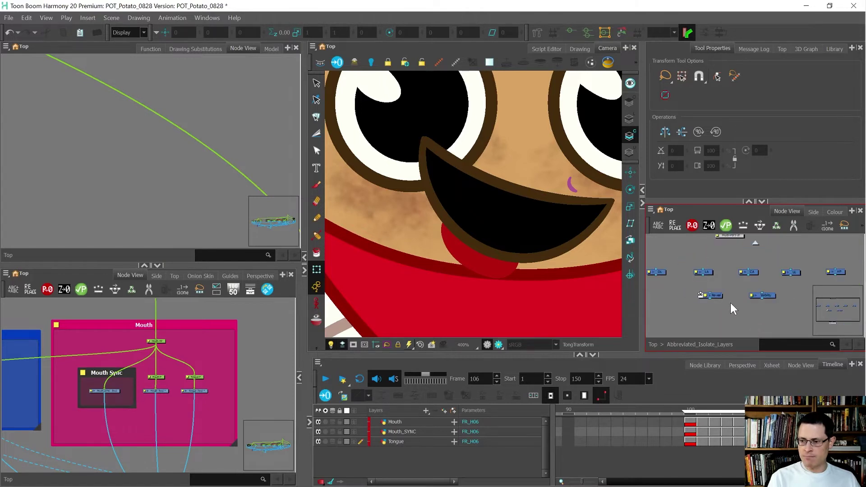
left_click(505, 189)
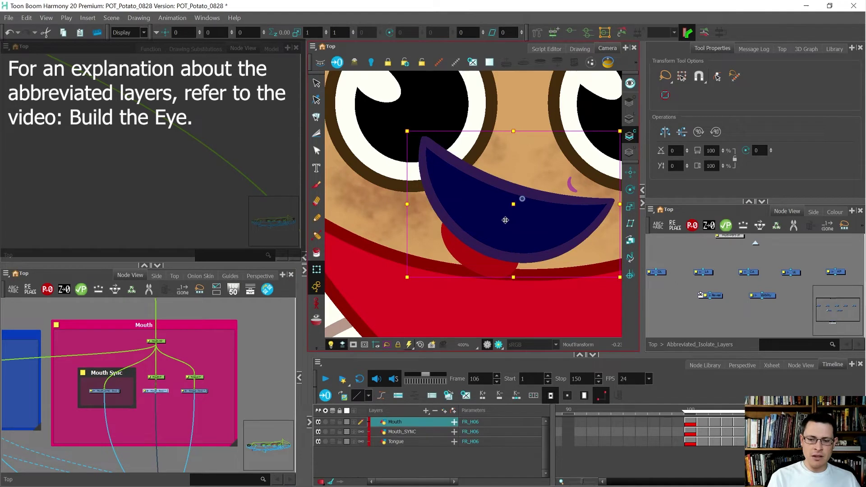
scroll(684, 282, "up", 1)
left_click_drag(687, 259, 768, 278)
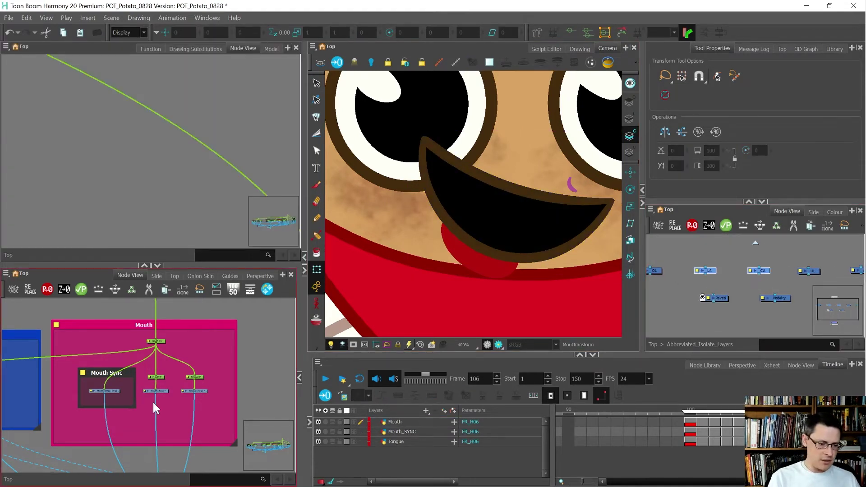
scroll(152, 406, "up", 4)
left_click_drag(183, 390, 133, 394)
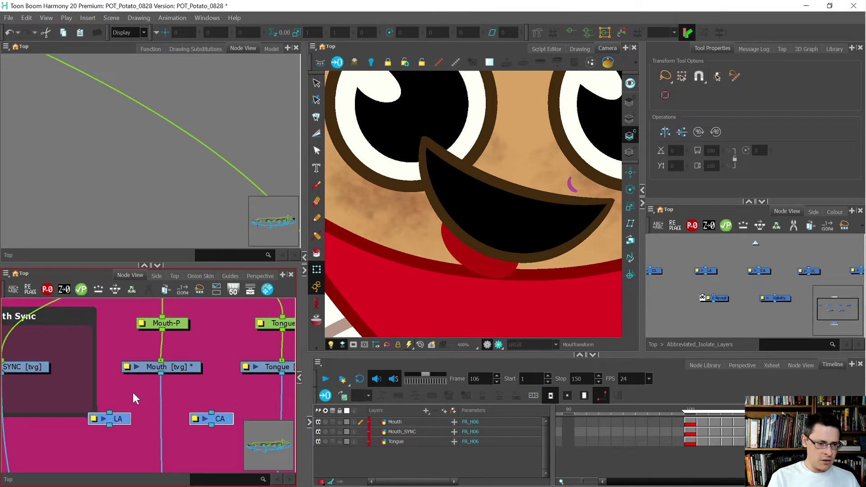
Add the prefix Mouth_ to the names of the pasted LA and CA nodes
left_click(17, 290)
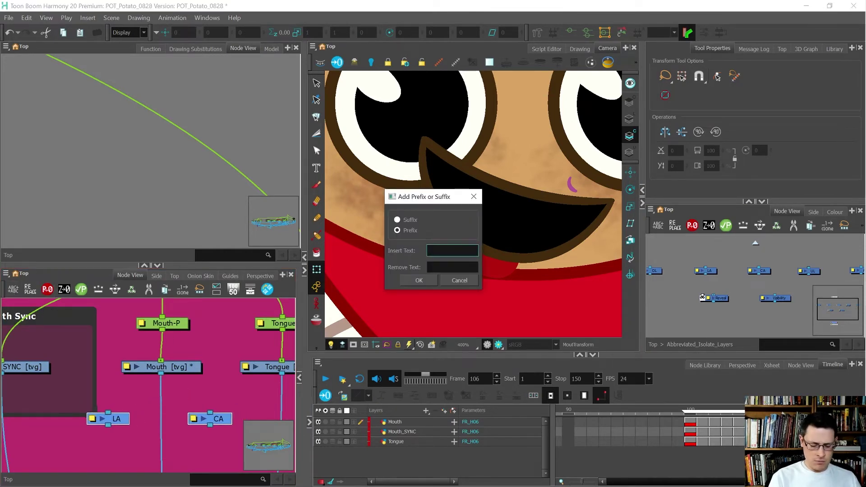
type("Mouth_")
key("Return")
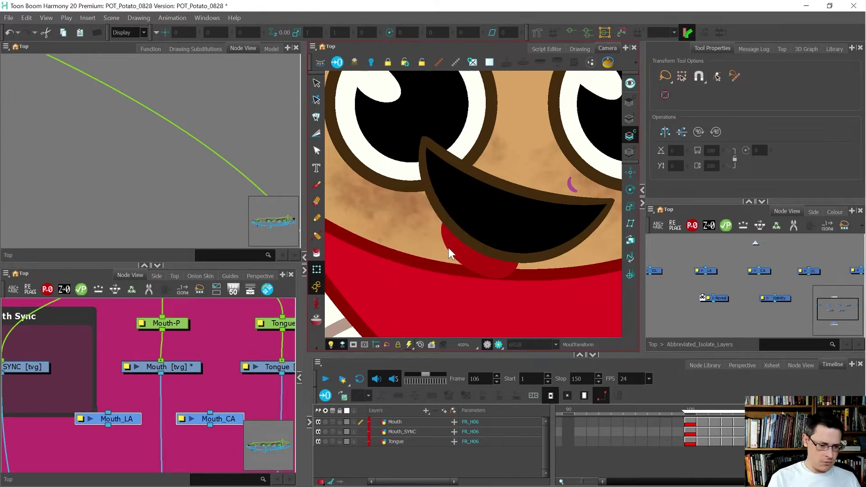
Wire the Mouth drawing through Mouth_LA and Mouth_CA and connect both nodes to the composite beneath the mouth group
scroll(141, 356, "down", 3)
left_click_drag(138, 339, 185, 339)
scroll(170, 339, "down", 4)
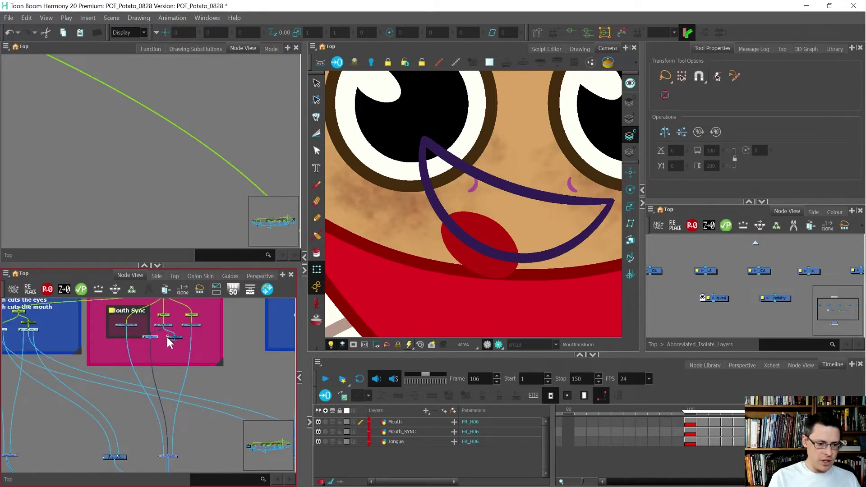
left_click_drag(179, 441, 174, 455)
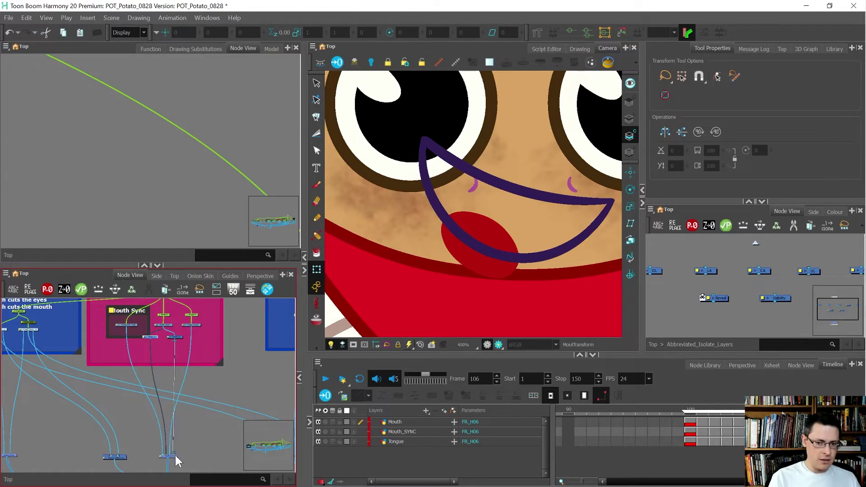
Copy the Reveal cutter from the Abbreviated_Isolate_Layers group and insert it into the connection beneath the Tongue drawing node
scroll(556, 226, "down", 4)
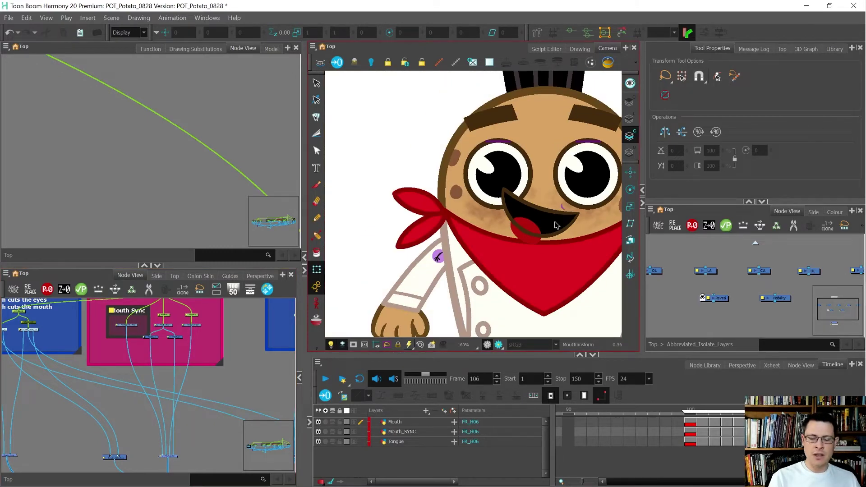
scroll(555, 225, "up", 3)
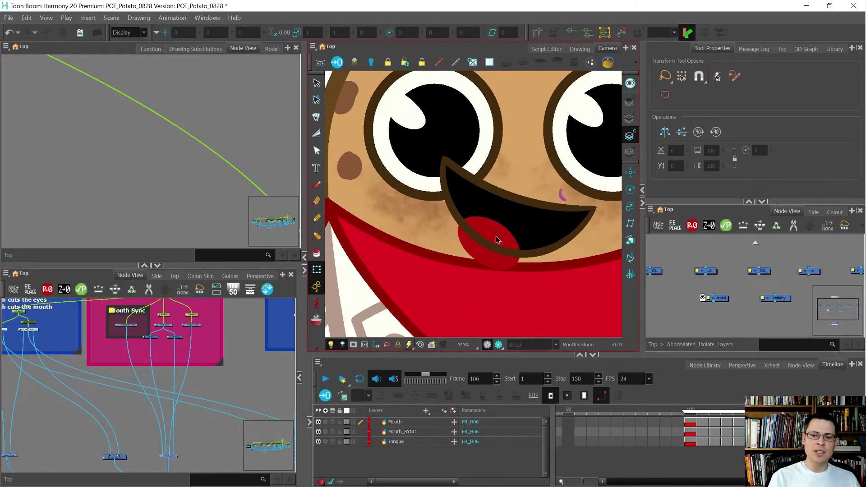
left_click(497, 239)
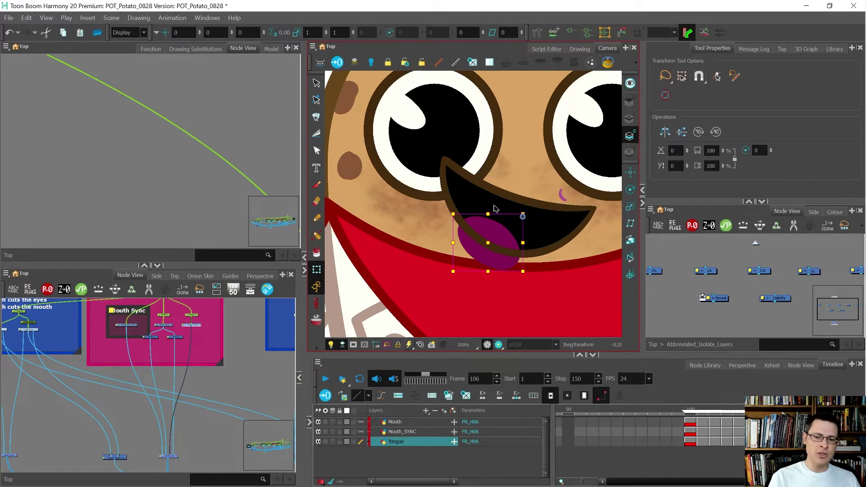
scroll(190, 316, "up", 5)
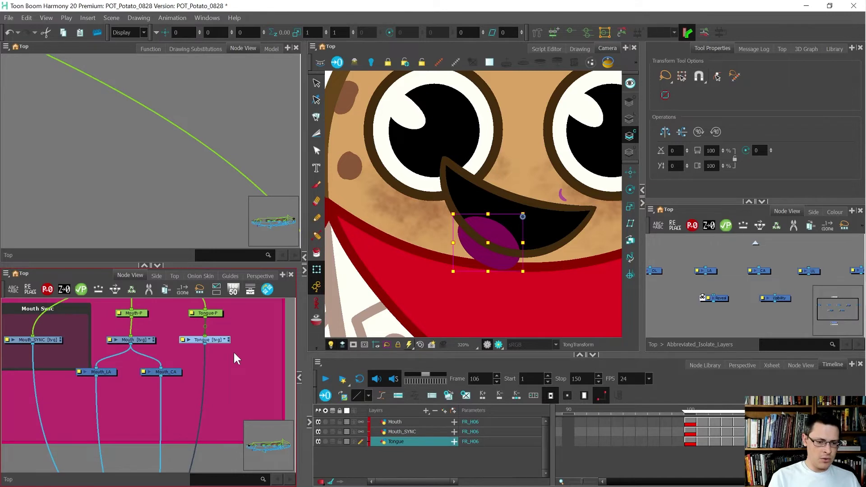
left_click(234, 351)
left_click(202, 338)
left_click_drag(739, 287, 728, 296)
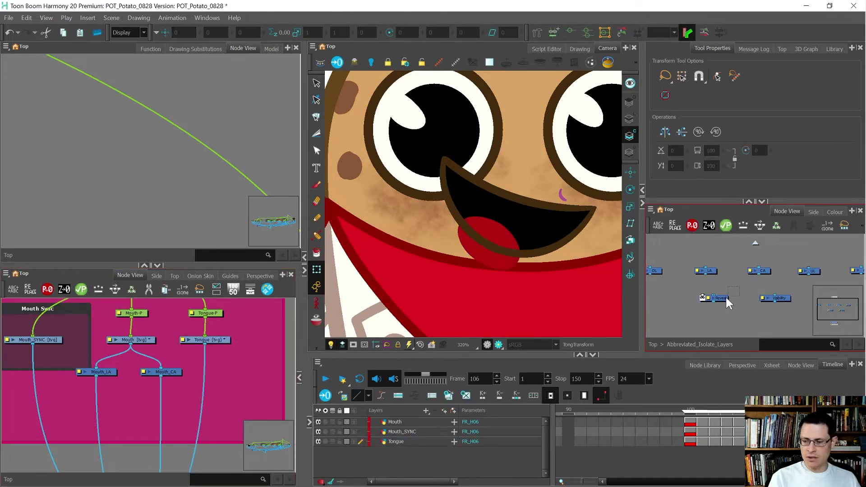
left_click(722, 298)
key("ctrl+c")
left_click(224, 364)
key("ctrl+v")
left_click_drag(253, 372, 215, 371)
Save the scene at the reminder and rename the pasted Reveal cutter as Tongue_Reveal
double_click(199, 372)
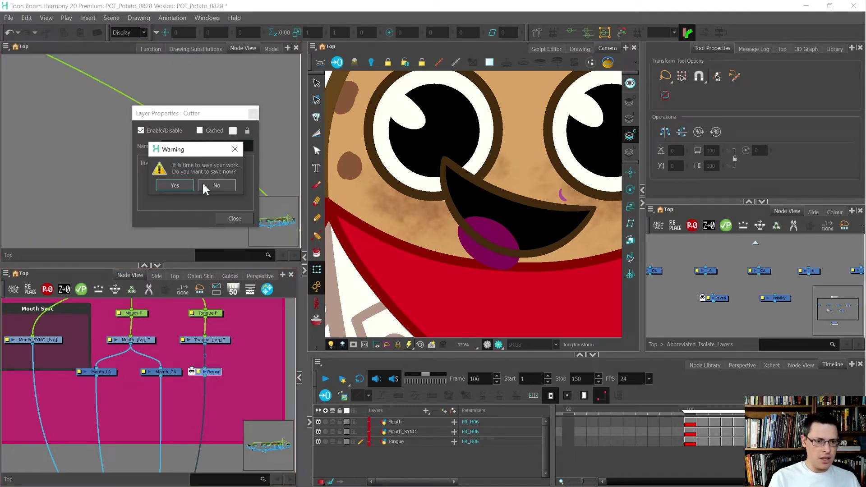
left_click(176, 185)
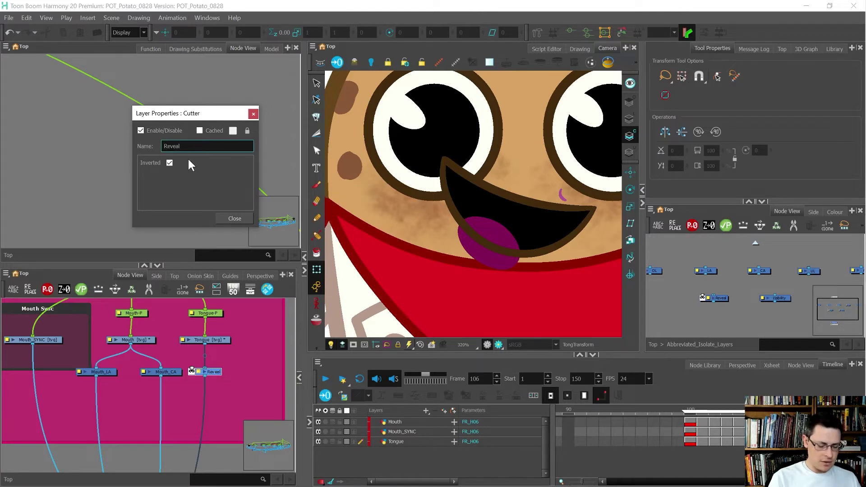
key("Return")
left_click(229, 218)
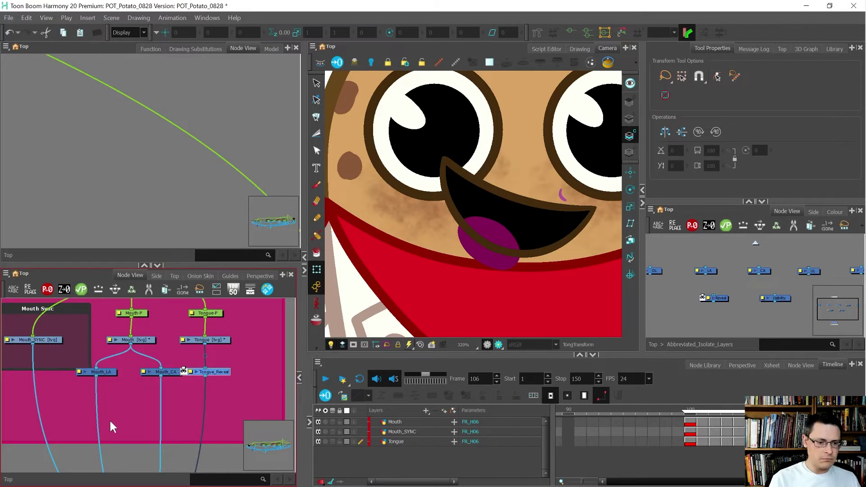
Space the tongue nodes away from the mouth nodes and connect Mouth_CA to the matte input of Tongue_Reveal
scroll(112, 416, "down", 4)
scroll(181, 393, "up", 3)
left_click_drag(184, 398, 144, 325)
left_click_drag(135, 370, 156, 424)
left_click(174, 375)
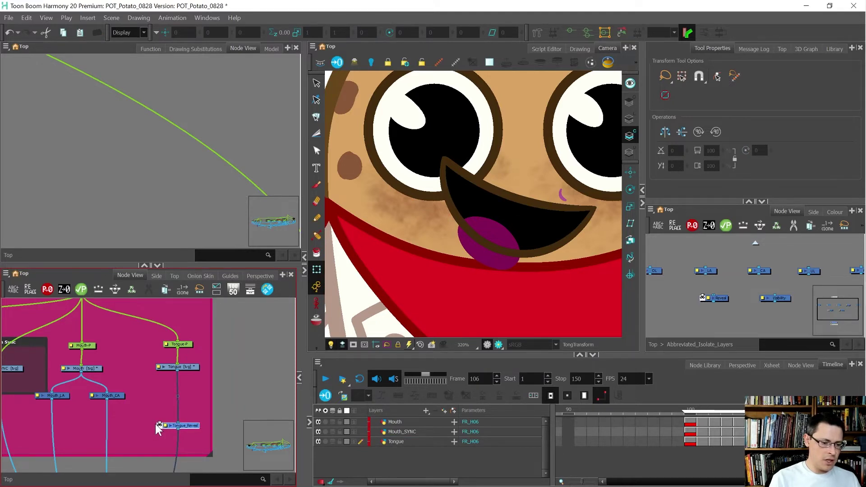
left_click_drag(107, 398, 156, 426)
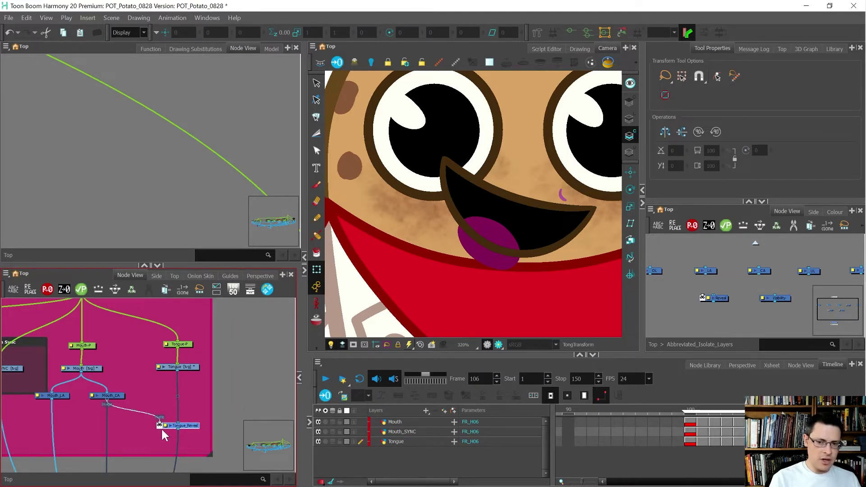
Flip back and forth through the happy mouth drawings on the character's upper body to check the tongue cut inside the mouth
scroll(426, 248, "down", 5)
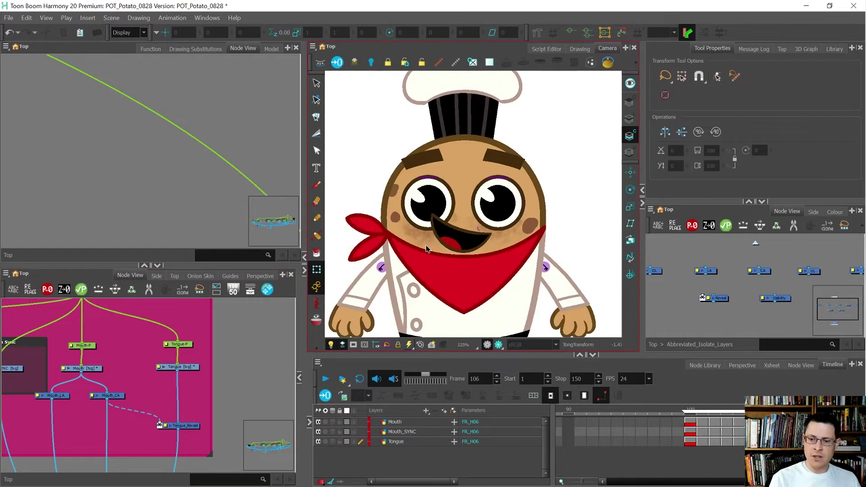
key("comma")
key("comma")
key("comma")
key("comma")
key("comma")
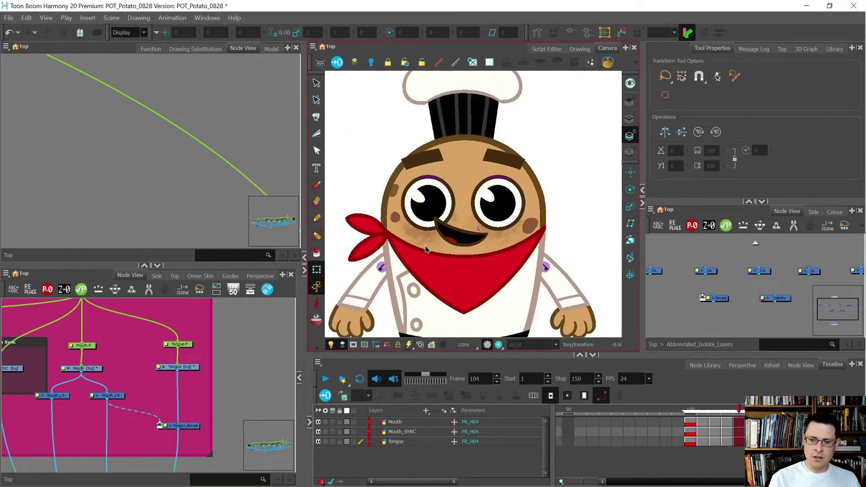
key("period")
key("period")
key("period")
key("period")
key("comma")
key("comma")
key("comma")
key("comma")
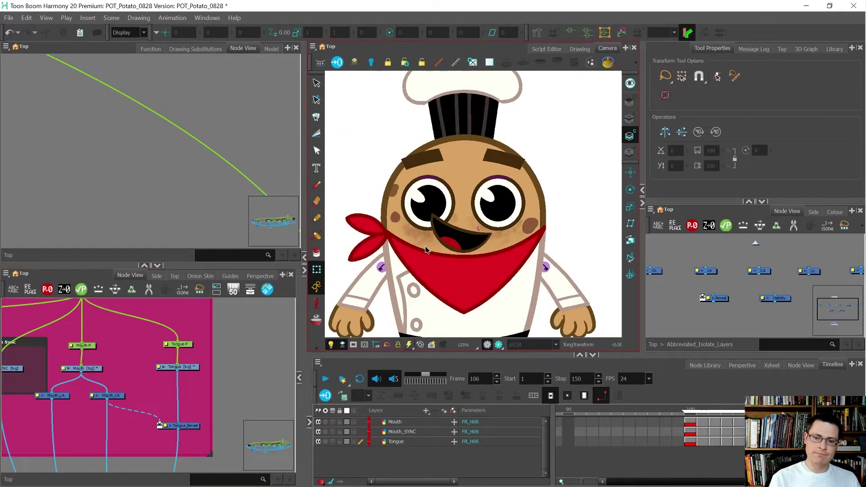
key("period")
key("period")
key("period")
key("period")
key("comma")
key("comma")
key("comma")
key("comma")
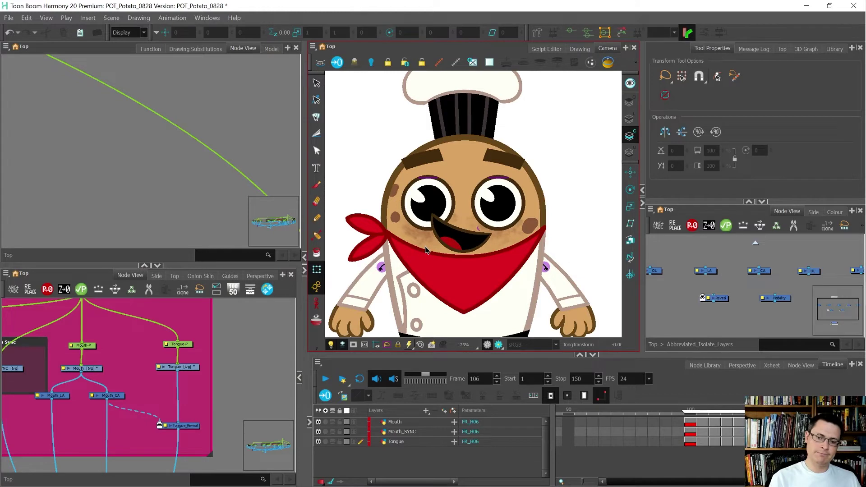
key("period")
key("period")
key("period")
key("period")
key("period")
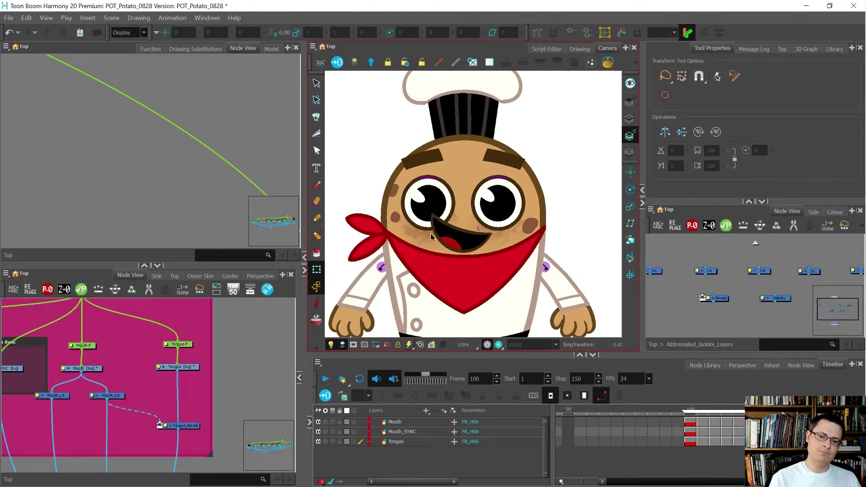
Examine the mouth opening from FR_H01 to FR_H06 with the whole character in view
key("1")
key("comma")
key("comma")
key("comma")
key("comma")
key("comma")
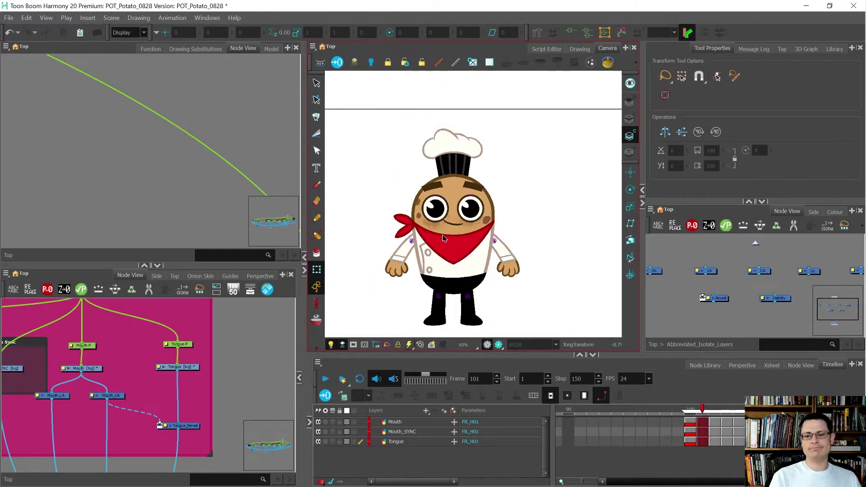
key("period")
key("period")
key("period")
key("period")
key("period")
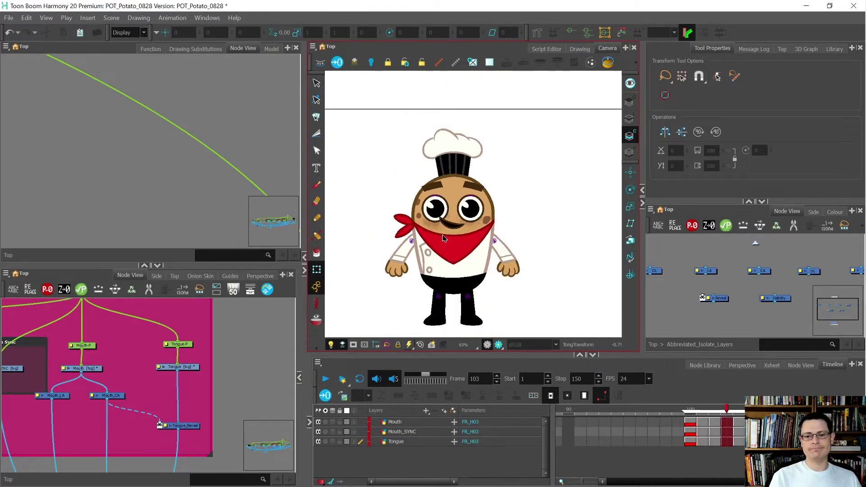
scroll(453, 232, "up", 2)
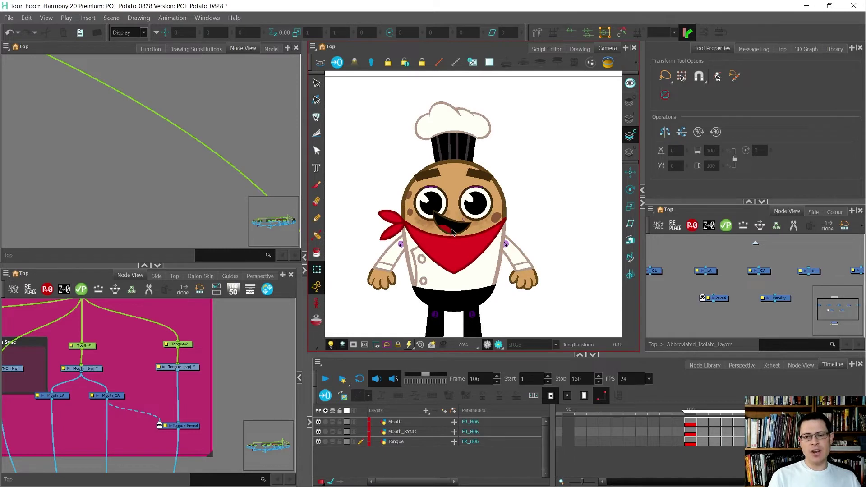
Change the Tongue swatch in the POT palette to a lighter orange-red with RGB 222, 77, 44
left_click(761, 265)
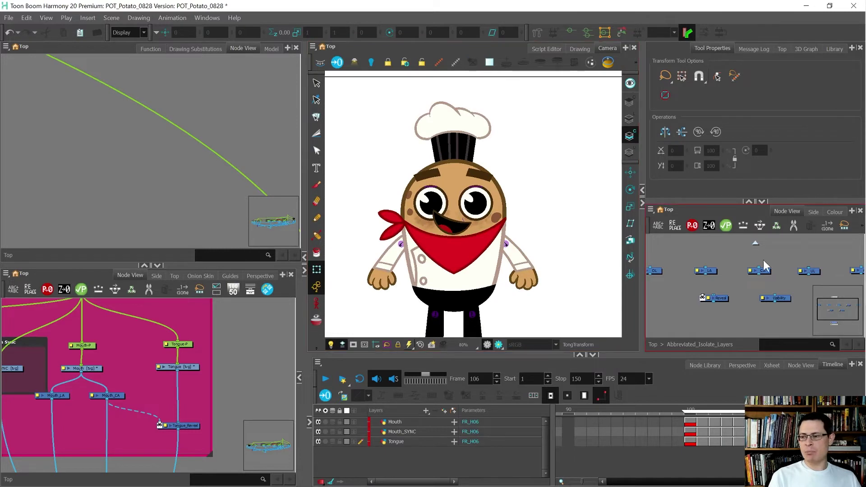
left_click(834, 211)
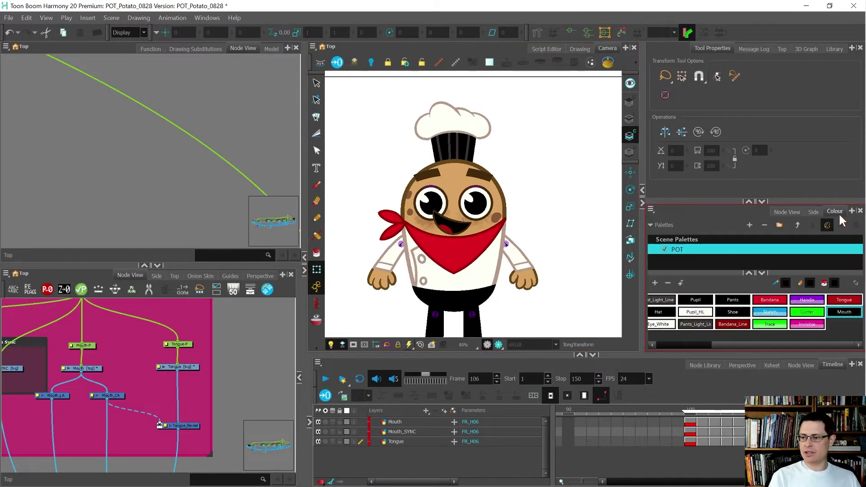
double_click(858, 303)
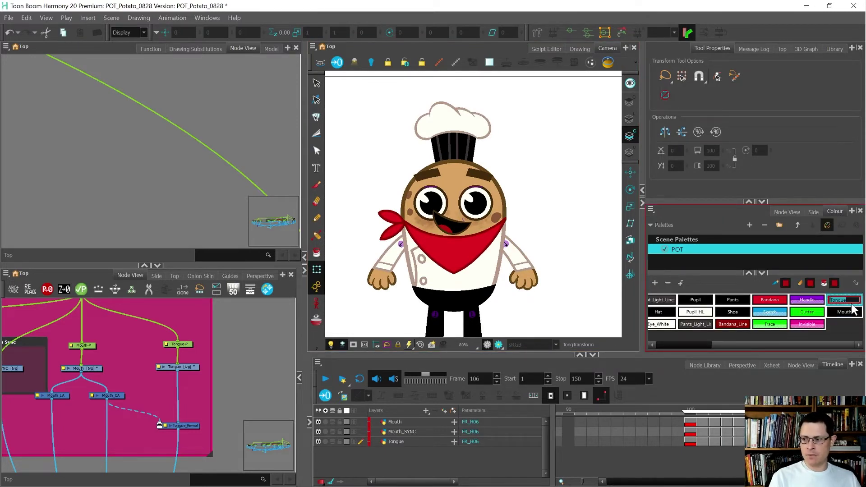
left_click_drag(396, 107, 142, 140)
left_click_drag(218, 174, 205, 176)
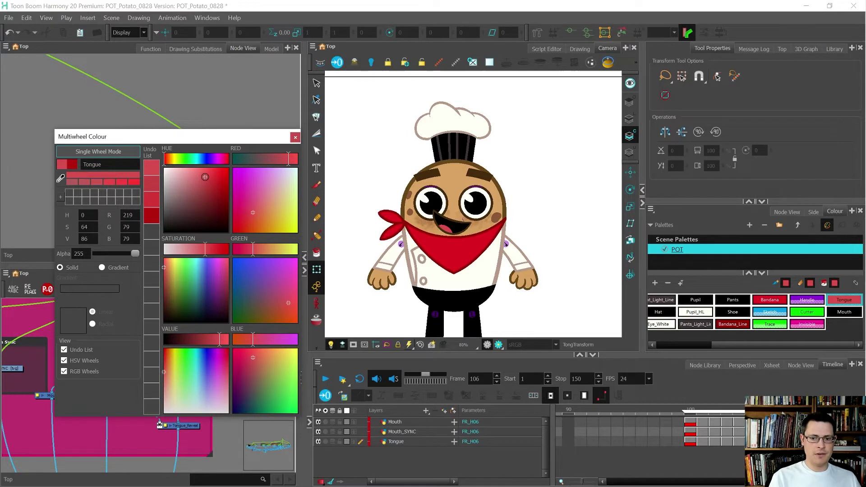
left_click_drag(207, 177, 205, 177)
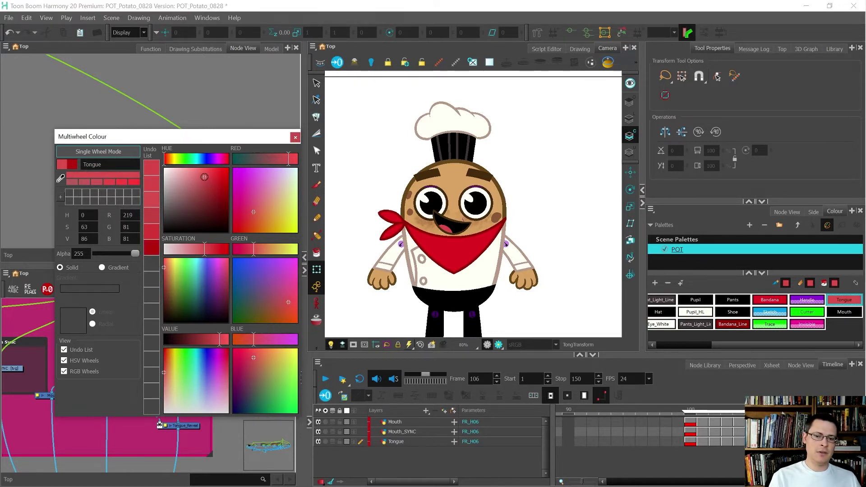
left_click(166, 159)
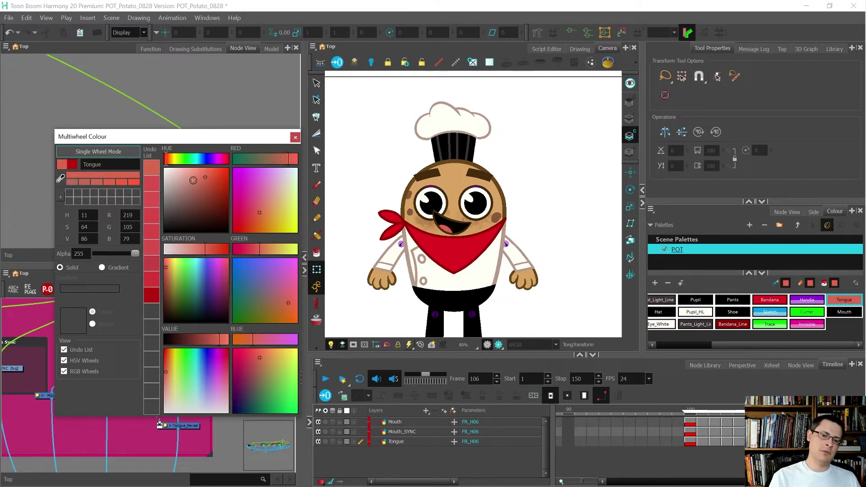
left_click_drag(207, 180, 209, 182)
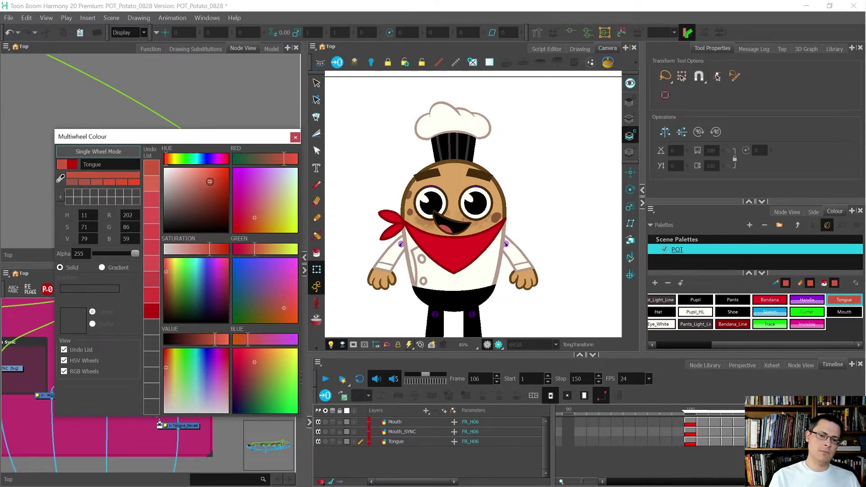
left_click_drag(212, 181, 214, 182)
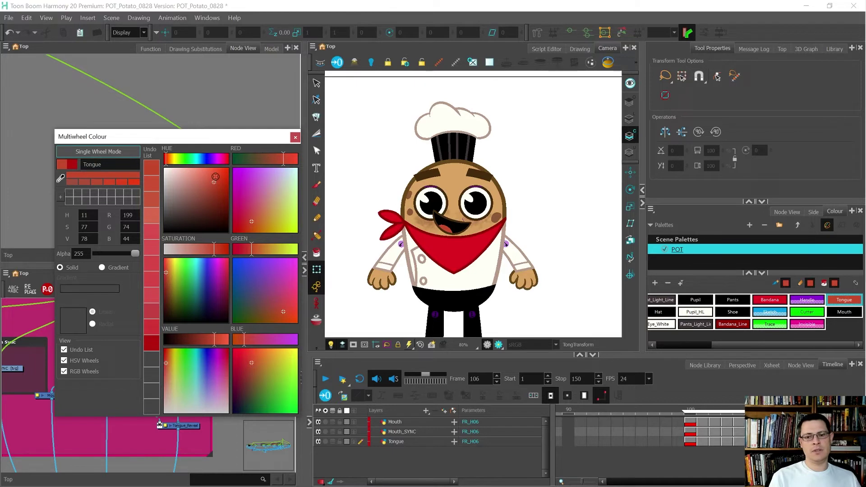
left_click(215, 176)
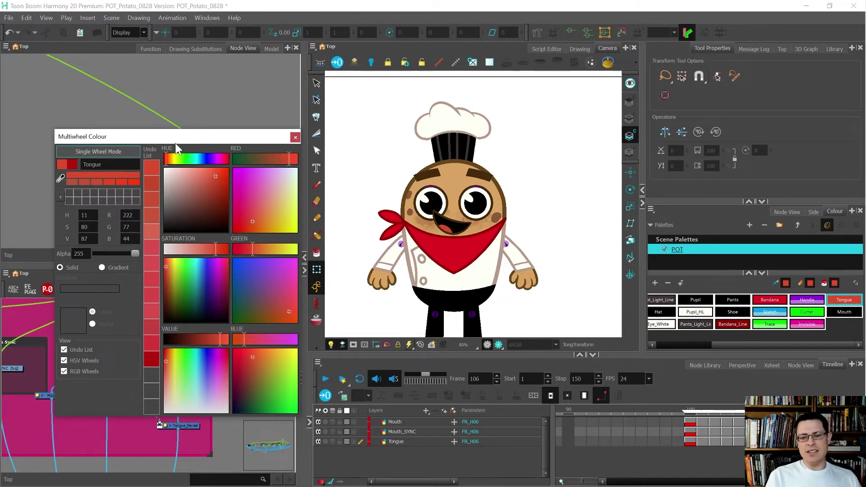
Close the colour editor and flip back and forth through FR_H01 to FR_H06 to check the recoloured tongue with the whole character in view
left_click_drag(282, 135, 249, 141)
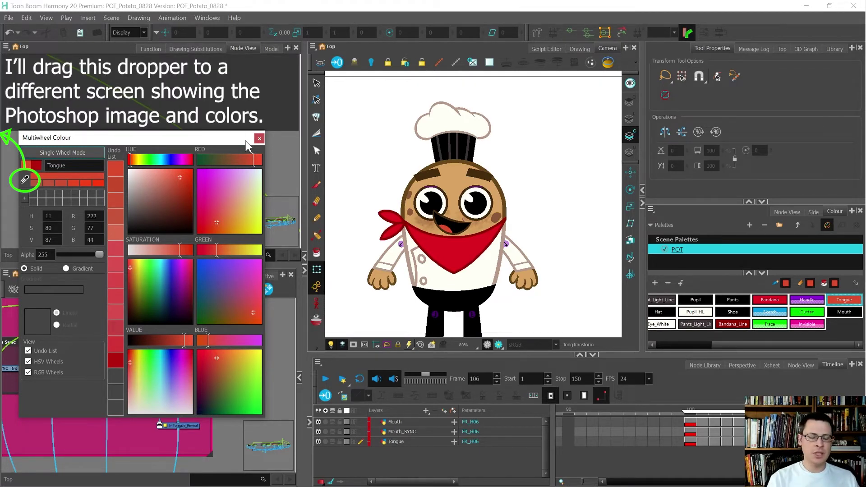
left_click(259, 138)
key("comma")
key("comma")
key("comma")
key("comma")
key("comma")
key("period")
key("period")
key("period")
key("period")
key("period")
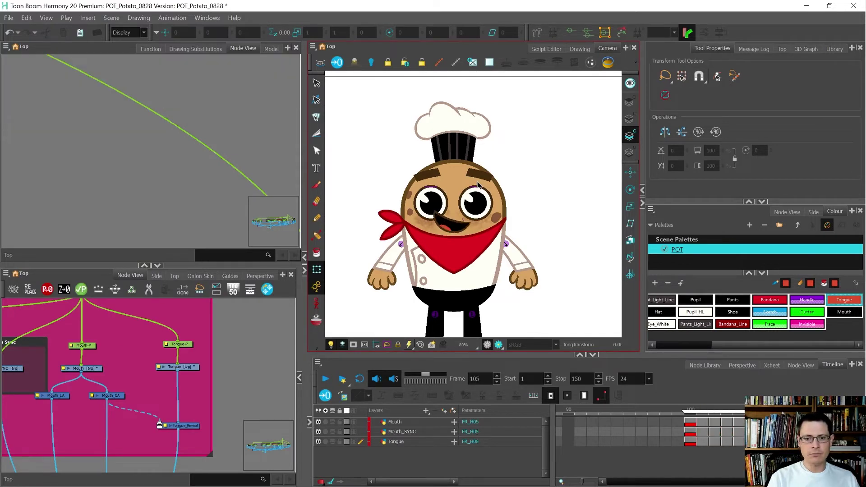
key("comma")
key("comma")
key("comma")
key("comma")
key("comma")
key("period")
key("period")
key("period")
key("period")
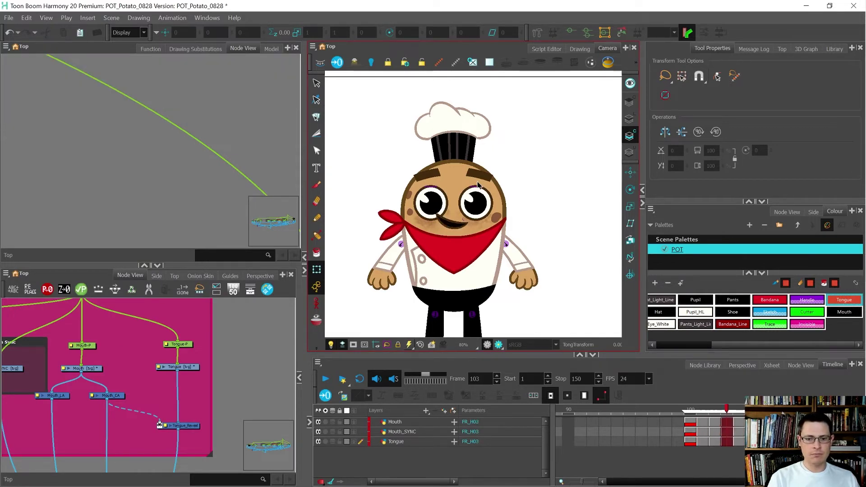
key("comma")
key("comma")
key("comma")
key("comma")
key("period")
key("period")
key("period")
key("period")
key("period")
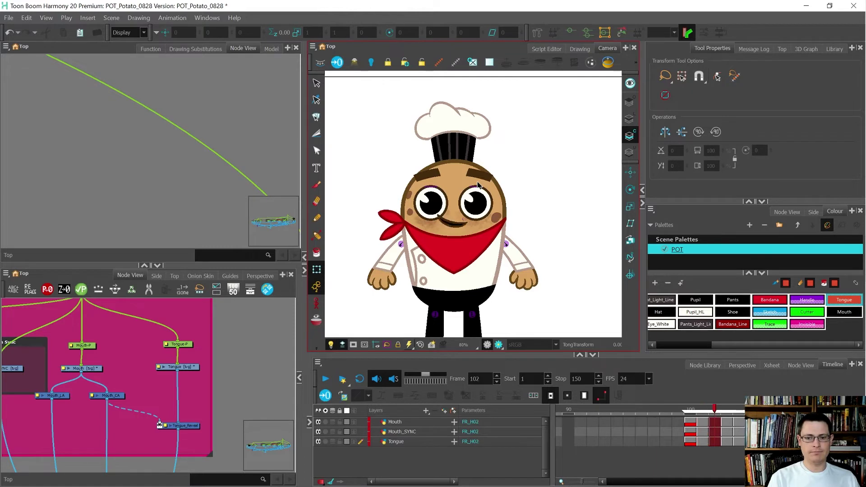
key("comma")
key("comma")
key("comma")
key("comma")
key("comma")
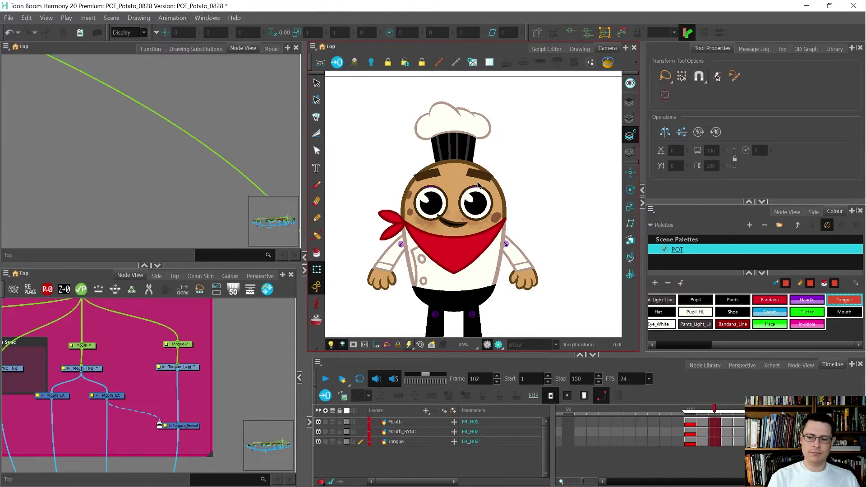
Go to frame 107, past the happy mouths, and enable the disabled sketch reference drawing above the Reference backdrop
left_click(699, 468)
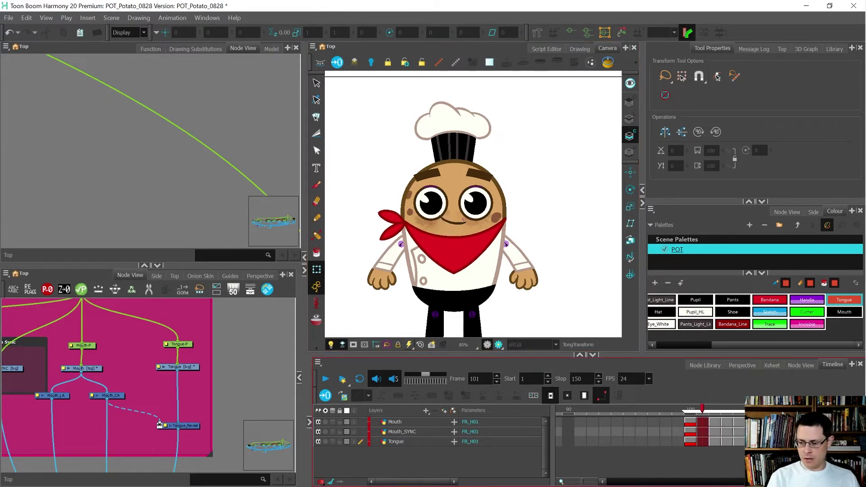
scroll(652, 417, "right", 3)
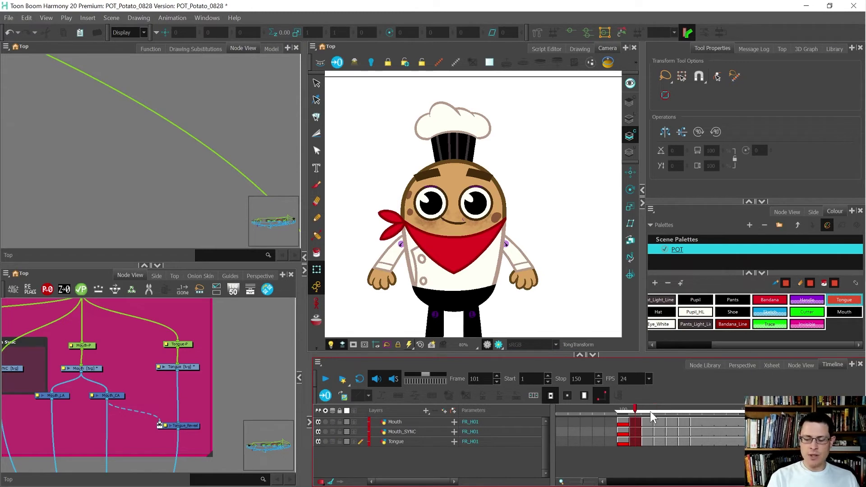
left_click_drag(637, 410, 700, 410)
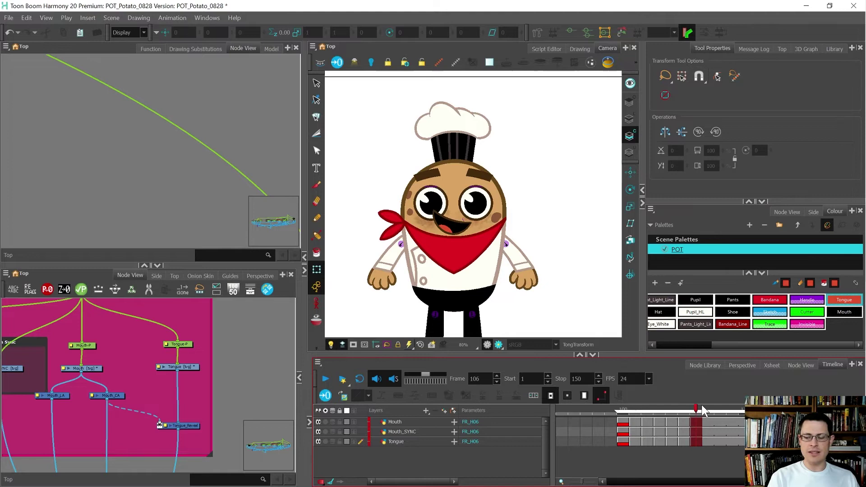
left_click(706, 410)
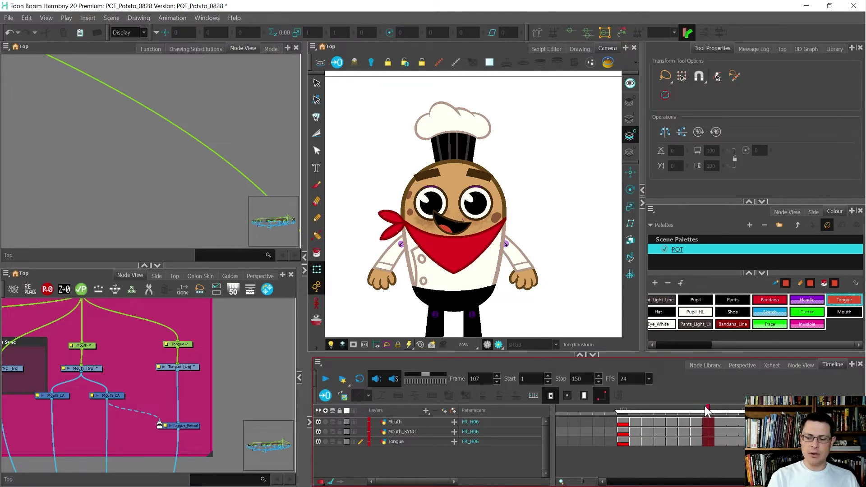
left_click(777, 249)
left_click(786, 213)
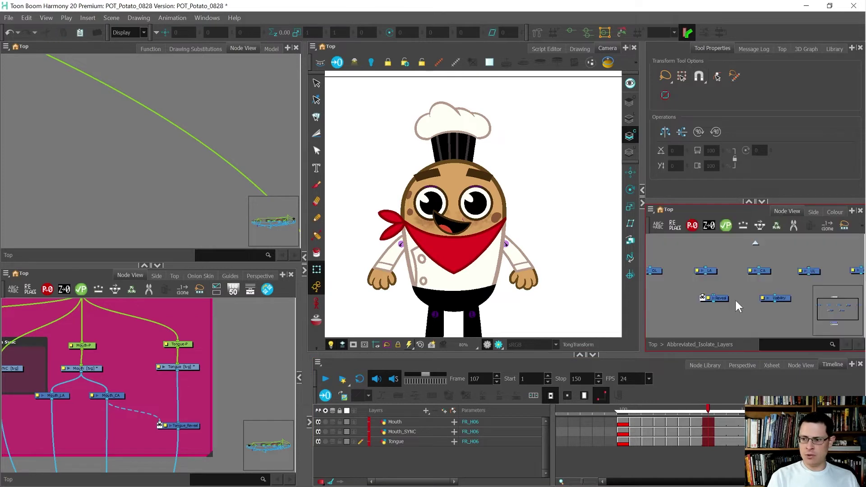
left_click(754, 243)
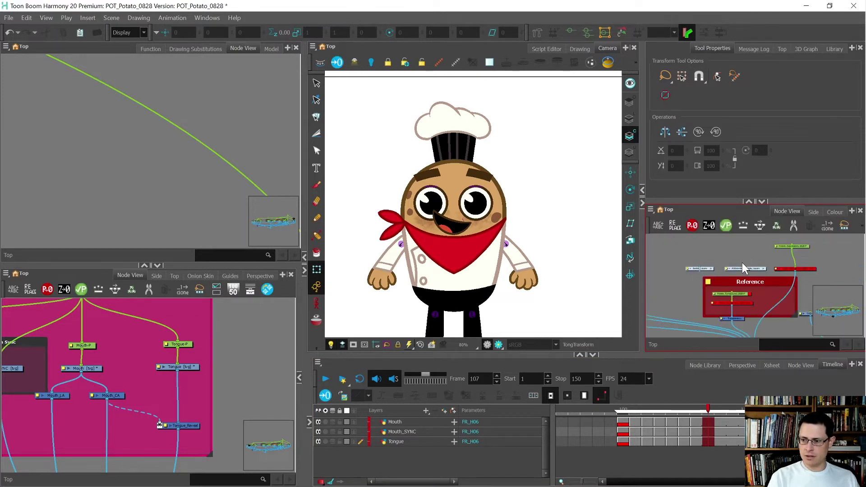
left_click_drag(809, 283, 781, 257)
key("a")
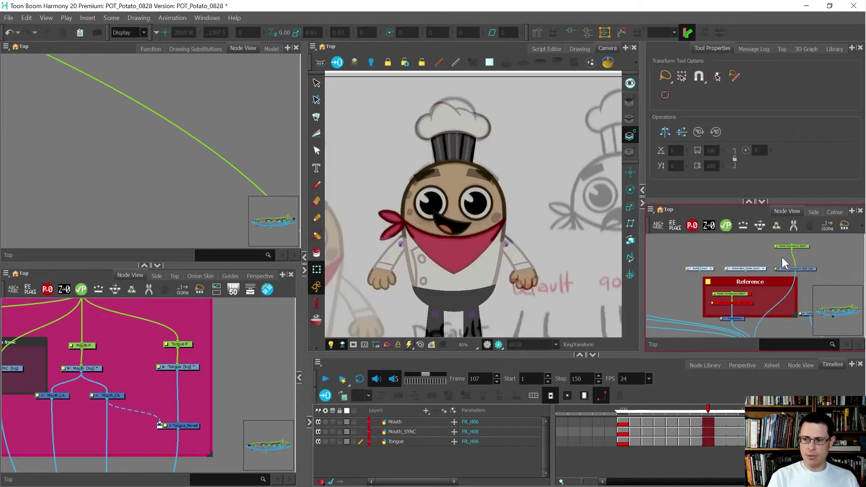
Advance to frame 109, where the reference shows a small round mouth, and select the Mouth layer's cell there
left_click(695, 439)
key("period")
key("period")
key("period")
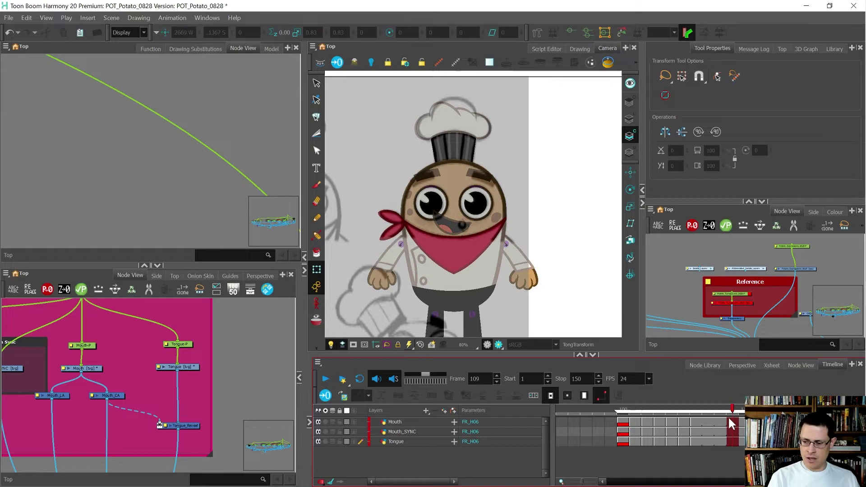
left_click(728, 418)
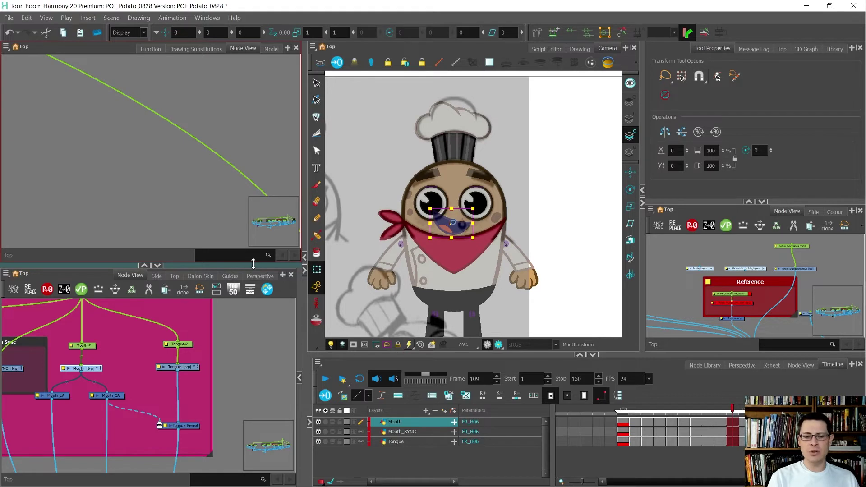
Examine the Mouth and Tongue drawings on the face and how their nodes hang under the pegs in the Mouth backdrop
scroll(79, 379, "down", 4)
scroll(82, 360, "up", 3)
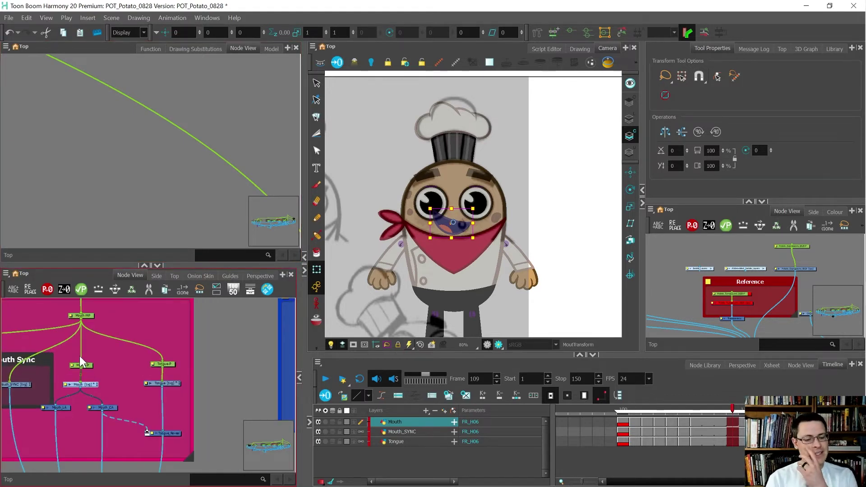
scroll(92, 369, "up", 2)
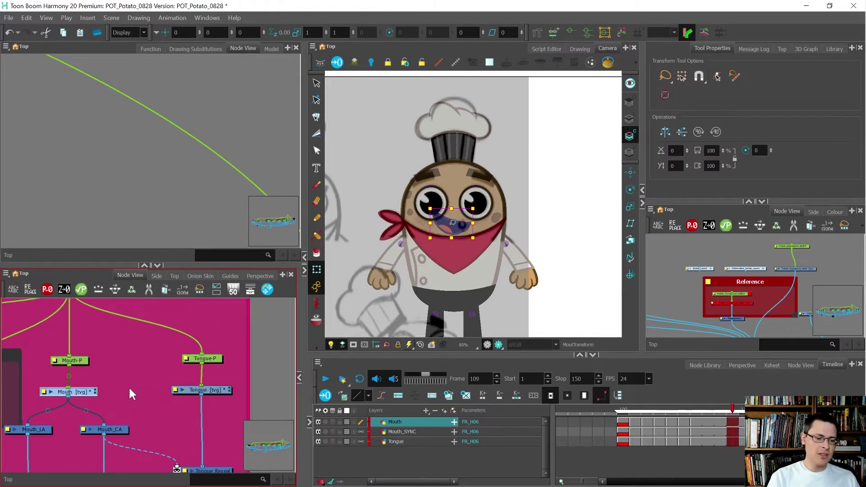
left_click(125, 388)
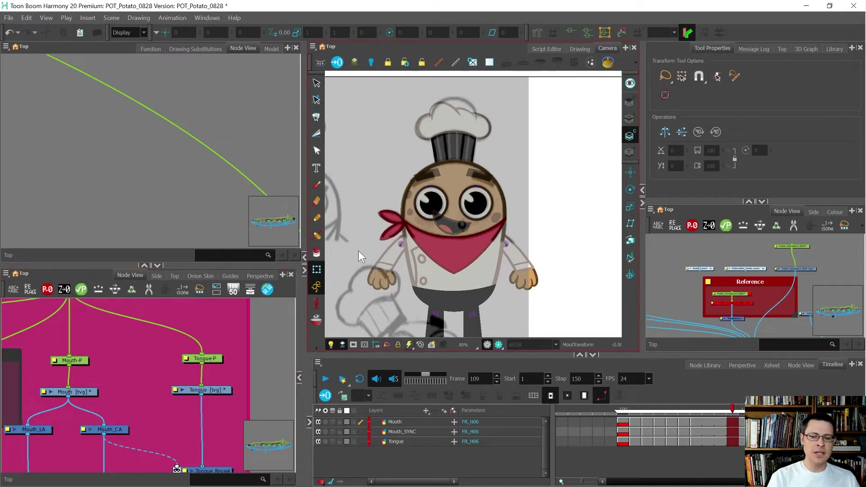
left_click(448, 231)
scroll(460, 235, "up", 2)
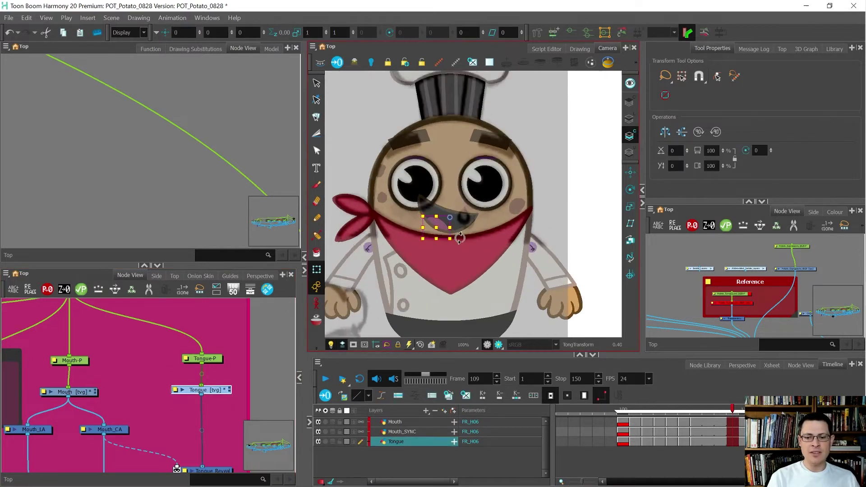
mouse_move(466, 254)
left_mouse_down()
mouse_move(472, 233)
mouse_move(467, 253)
mouse_move(471, 236)
mouse_move(449, 241)
mouse_move(451, 225)
left_mouse_up()
left_click(447, 235)
key("ctrl+z")
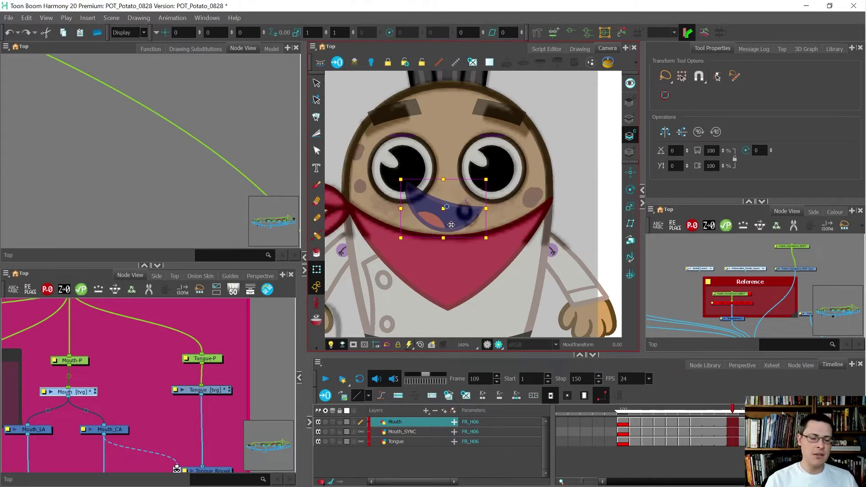
left_click(136, 356)
scroll(98, 365, "down", 3)
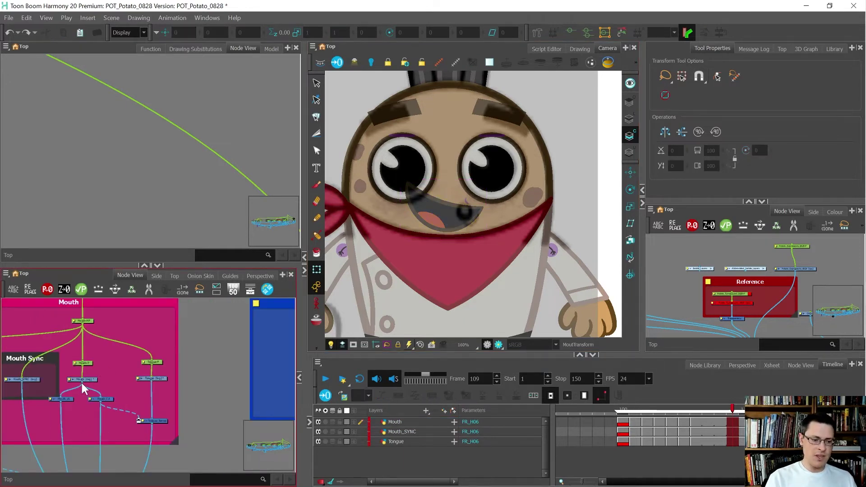
scroll(62, 383, "down", 2)
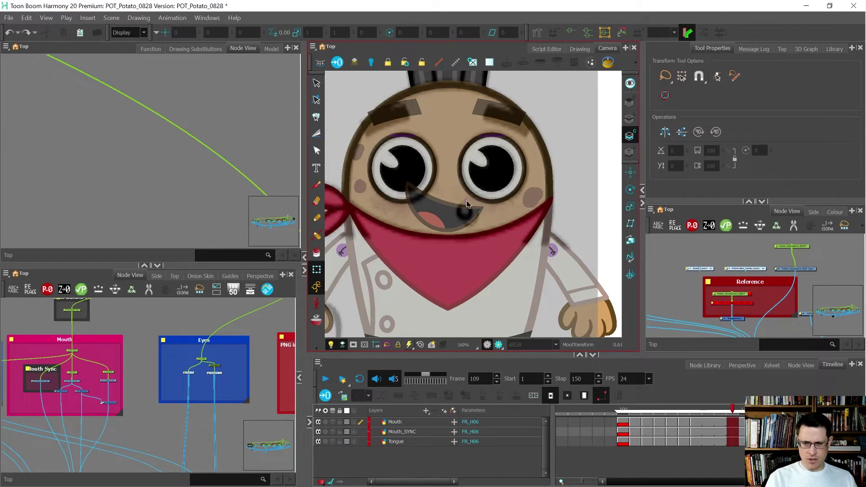
scroll(80, 364, "up", 3)
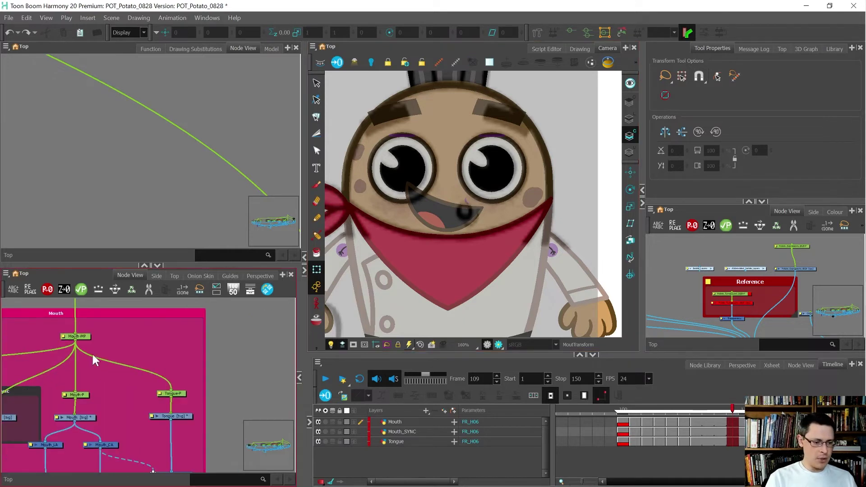
Try squashing the whole mouth vertically to about 0.41 with the Mouth-MP peg, and undo it
left_click(34, 310)
left_click_drag(443, 239, 445, 221)
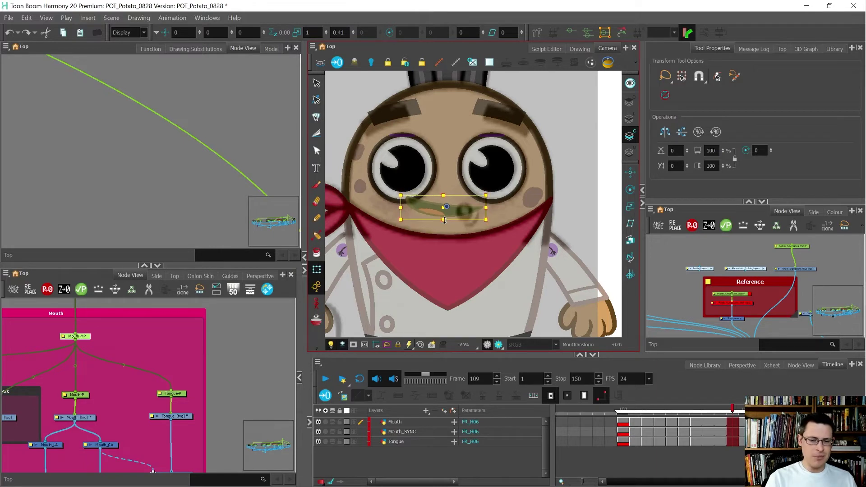
key("ctrl+z")
left_click(211, 364)
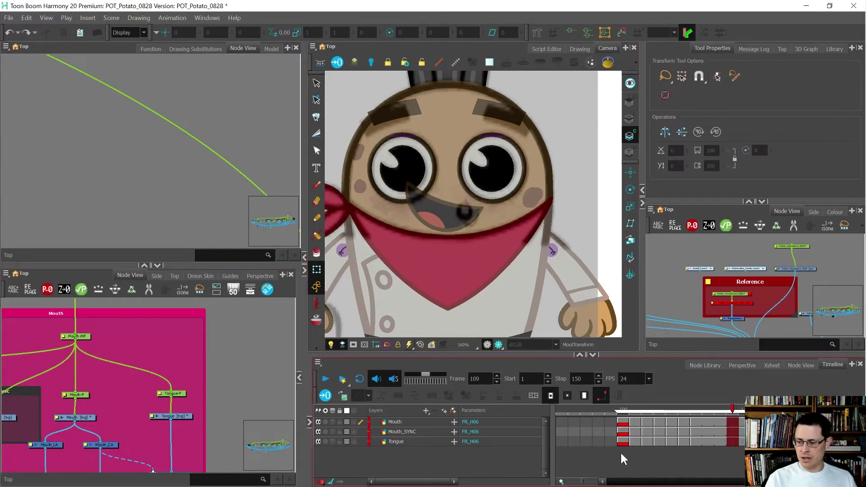
Create an empty Mouth drawing at frame 109 and draw a small 15p ellipse over the reference's round mouth
left_click(731, 421)
left_click(466, 395)
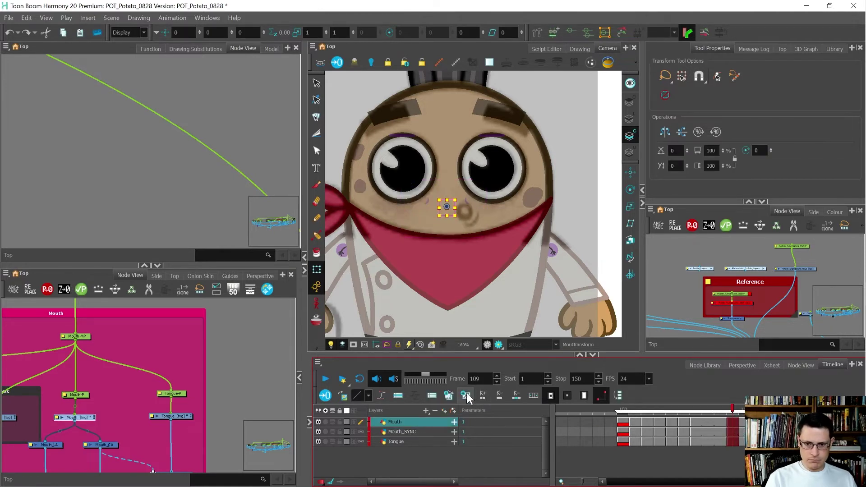
scroll(467, 212, "up", 2)
key("alt+slash")
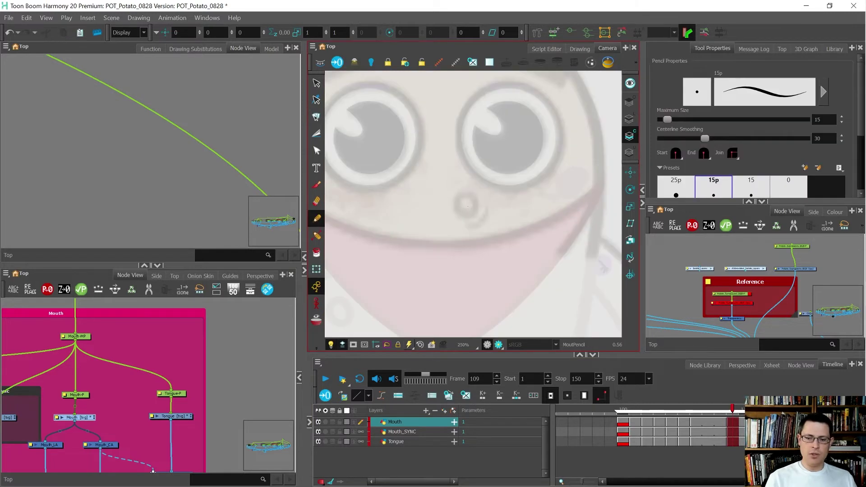
scroll(467, 206, "up", 3)
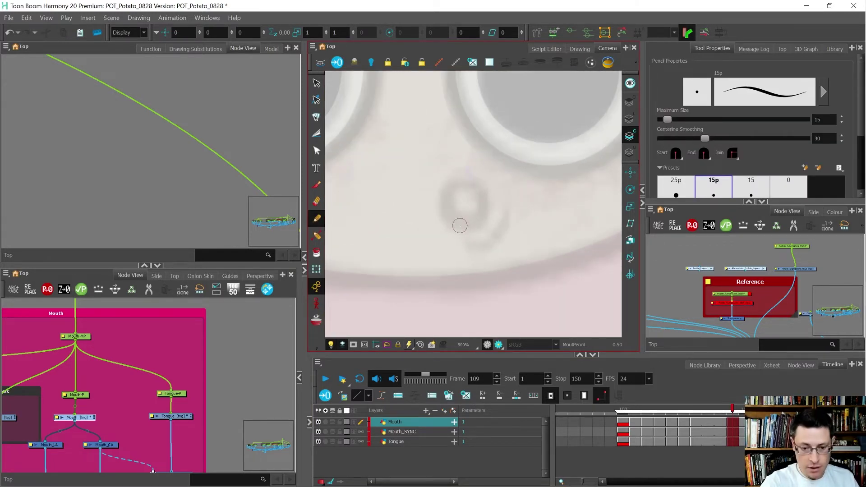
key("alt+equal")
left_click_drag(439, 177, 494, 237)
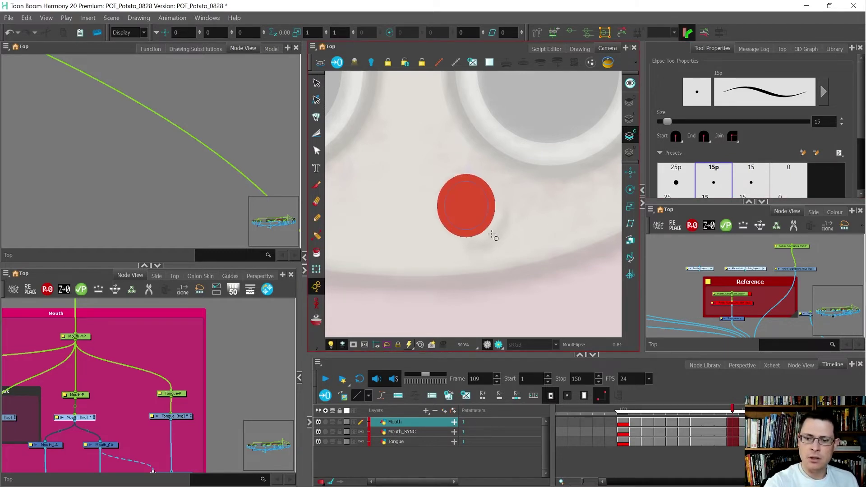
Delete the red fill inside the small ellipse, keeping only its outline
key("alt+s")
left_click(463, 207)
key("Delete")
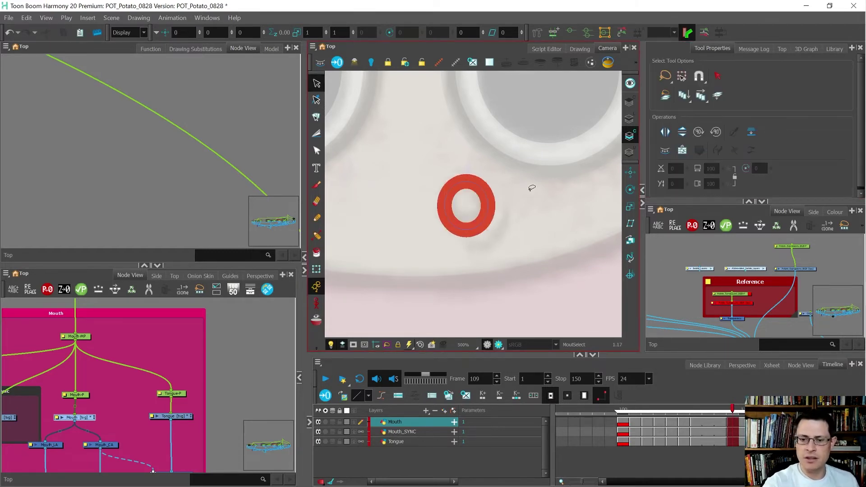
Recolour the ellipse outline with the dark brown Potato_Dark_L swatch from the POT palette
left_click_drag(532, 203, 514, 246)
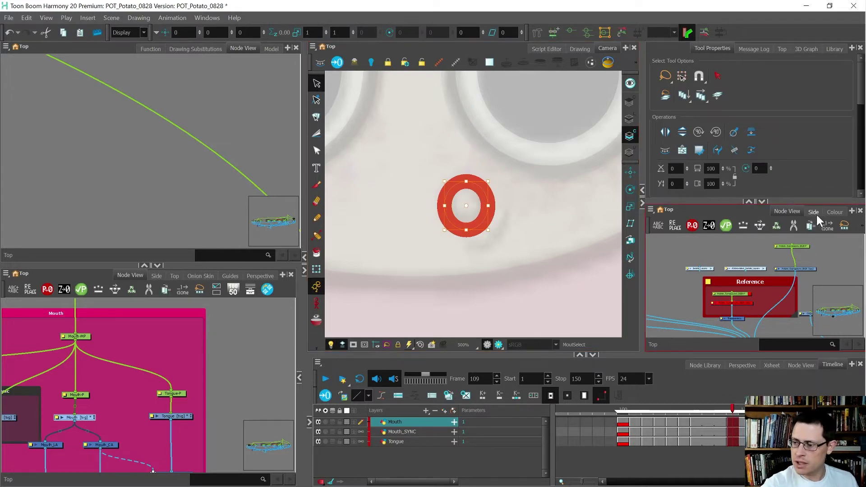
left_click(832, 214)
scroll(762, 339, "left", 3)
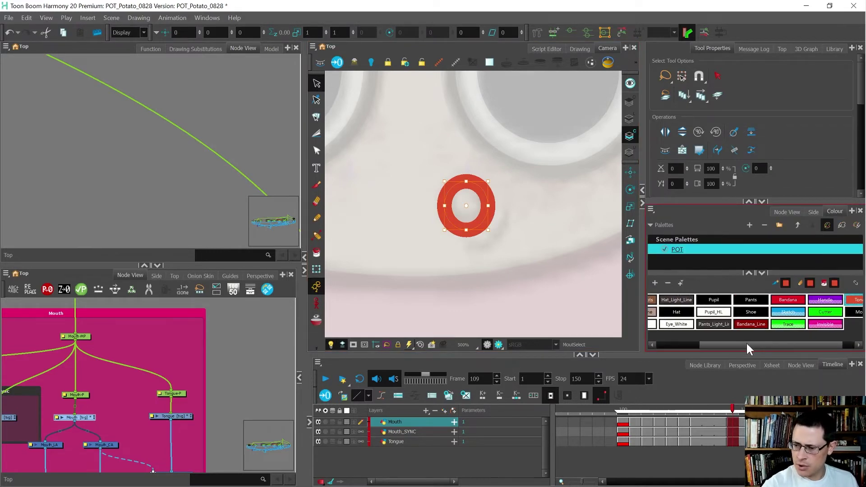
left_click(672, 300)
left_click(536, 230)
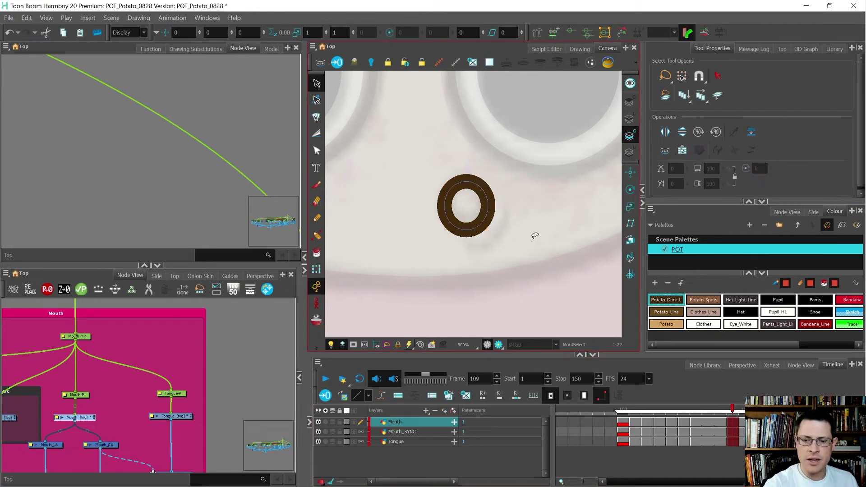
Tilt the oval mouth outline slightly clockwise and deselect it
left_click(498, 208)
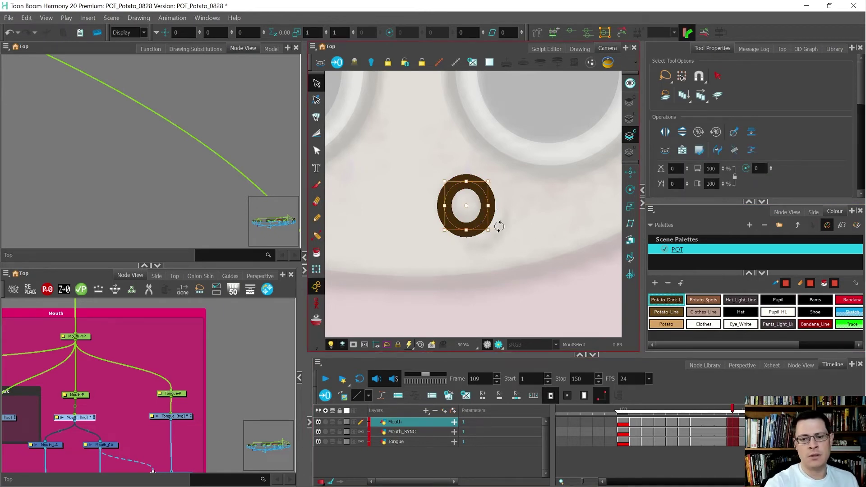
left_click_drag(463, 182, 466, 183)
left_click(480, 280)
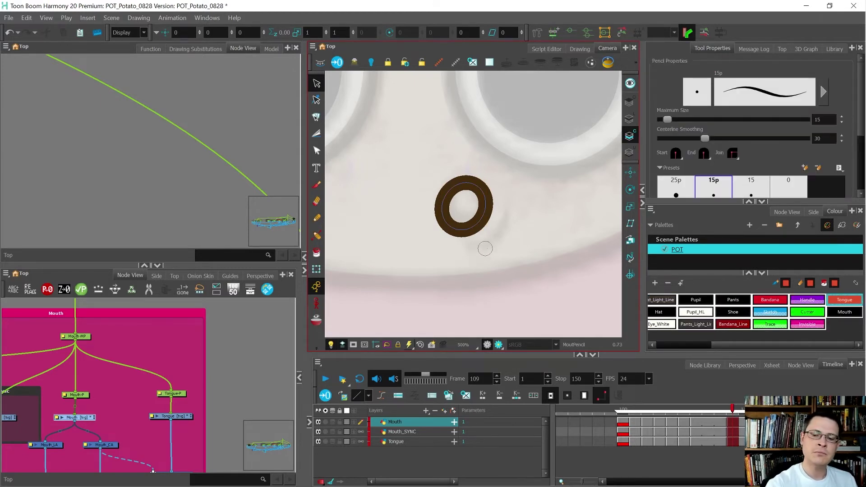
Draw a short curved pencil stroke below and right of the oval mouth, using the dark brown Potato_Dark_L colour of its outline
mouse_move(485, 248)
left_mouse_down()
mouse_move(466, 249)
mouse_move(496, 240)
mouse_move(510, 204)
left_mouse_up()
key("ctrl+z")
left_click(480, 219)
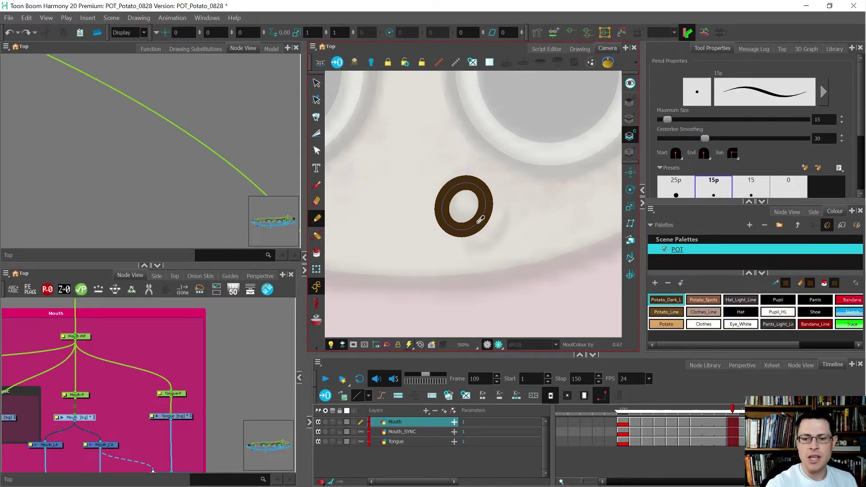
mouse_move(471, 245)
left_mouse_down()
mouse_move(500, 238)
mouse_move(509, 209)
left_mouse_up()
Refine the bend and lower end of the curved stroke with the Contour Editor
key("alt+q")
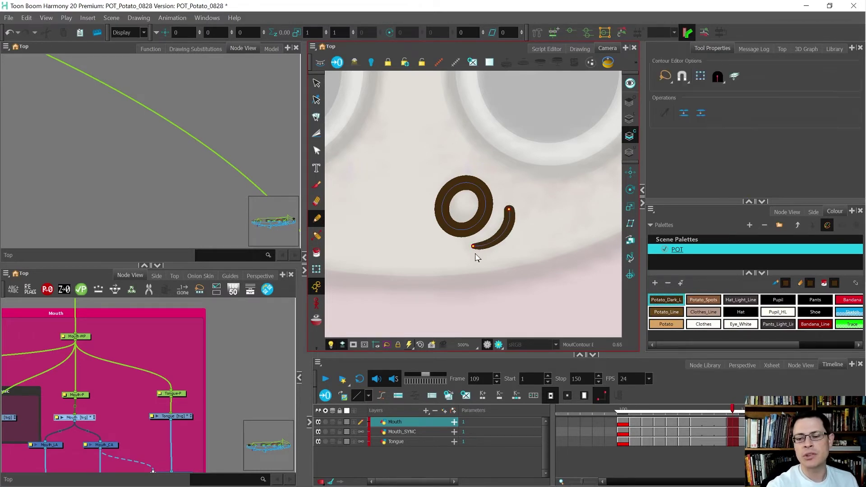
left_click(474, 249)
left_click_drag(492, 248, 509, 232)
left_click(524, 229)
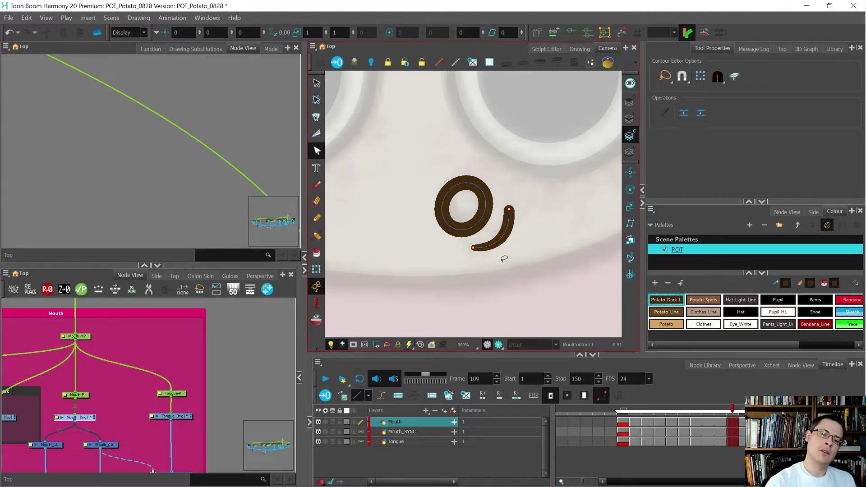
Taper the upper end of the curved stroke to a pencil size of about 4.9 with the Pencil Editor
key("alt+w")
scroll(502, 228, "up", 2)
left_click(519, 235)
scroll(519, 198, "up", 1)
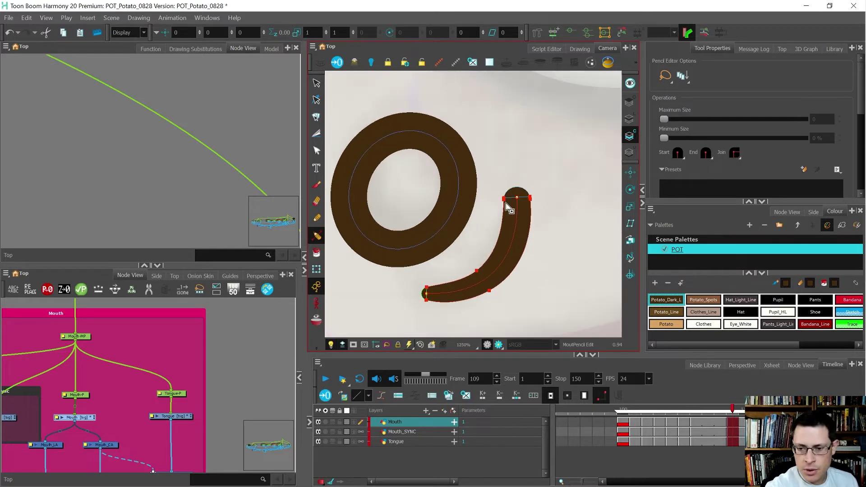
left_click_drag(504, 198, 508, 205)
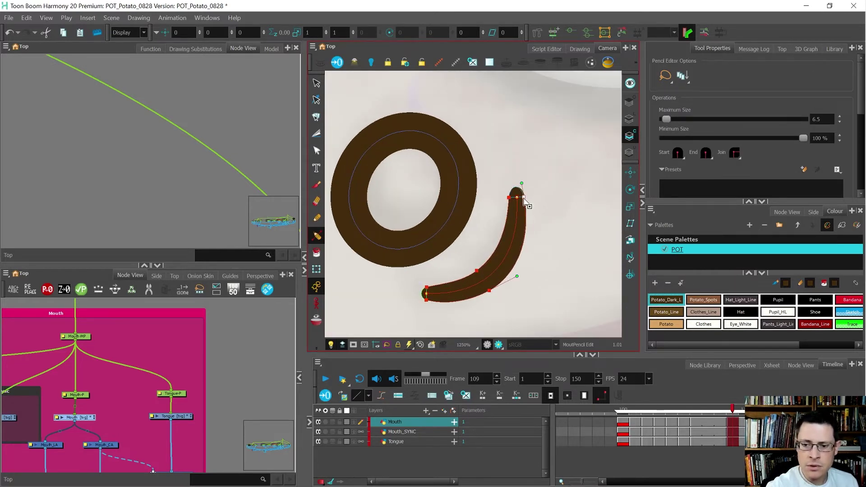
left_click(524, 205)
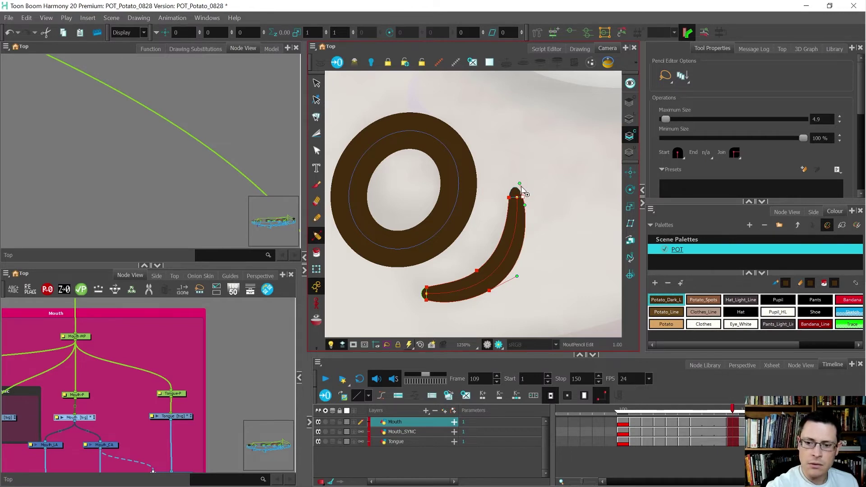
left_click(540, 186)
scroll(518, 275, "down", 4)
scroll(515, 283, "down", 3)
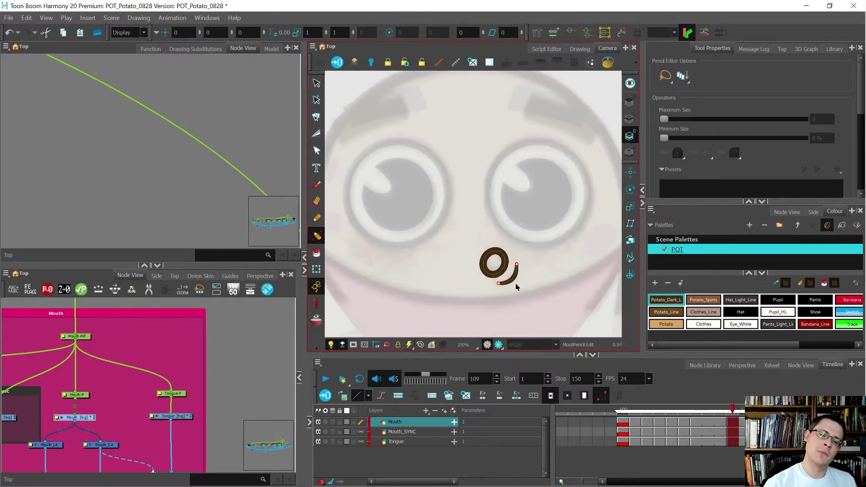
Fill the inside of the small oval mouth with the black Mouth swatch
key("shift+t")
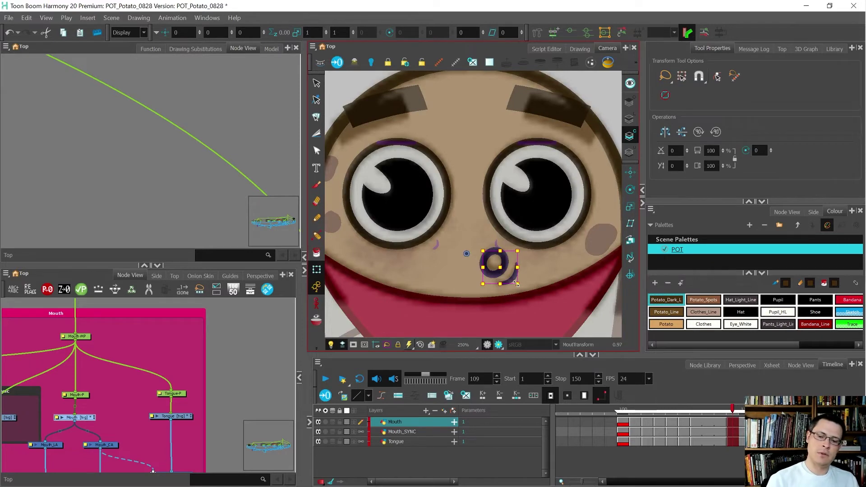
scroll(524, 274, "up", 3)
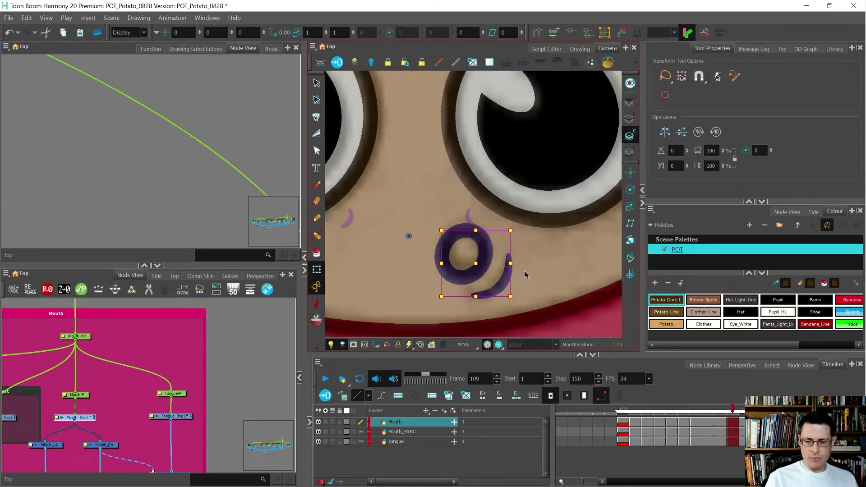
key("alt+s")
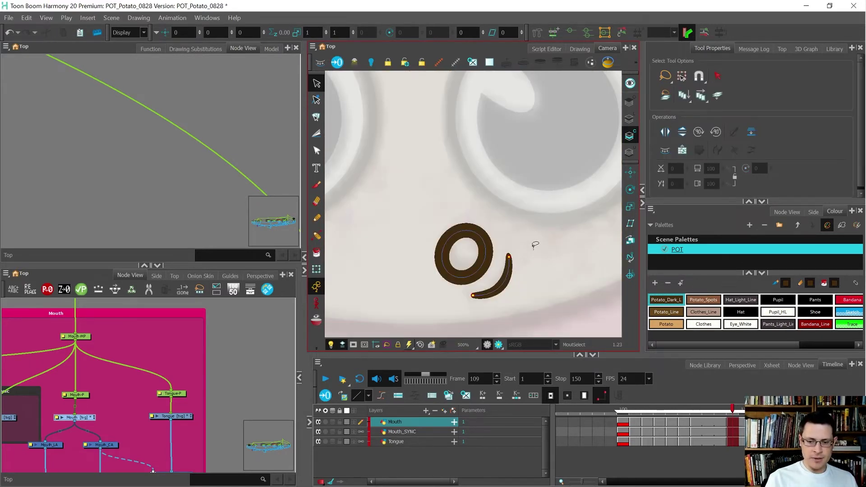
key("alt+i")
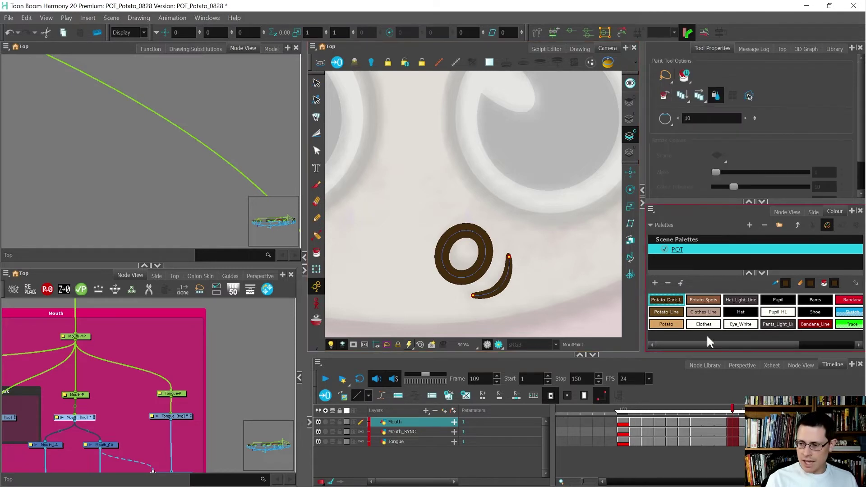
left_click_drag(719, 343, 809, 351)
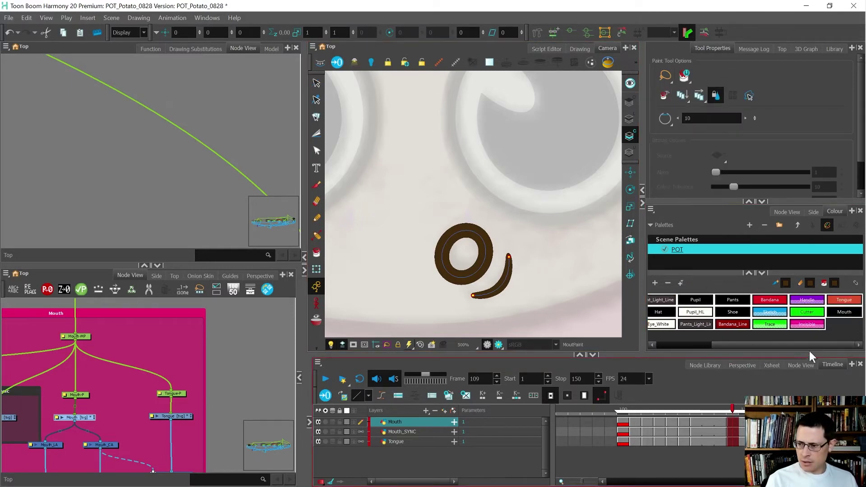
left_click(843, 312)
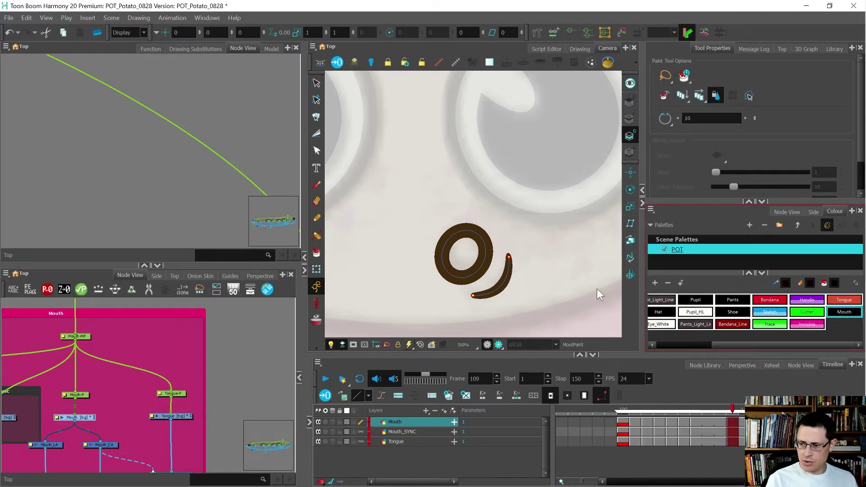
left_click(468, 252)
Move the oval outline and the curved stroke from the Colour Art layer to the Line Art layer, leaving the black fill behind
key("alt+s")
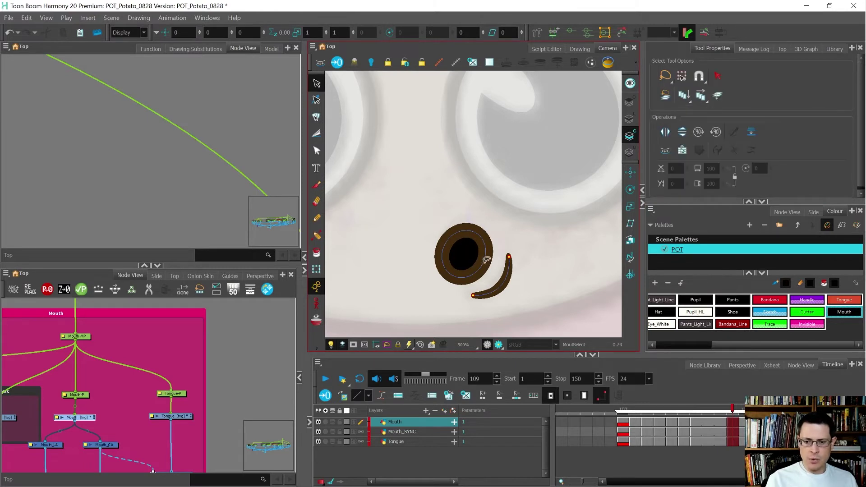
left_click(488, 261)
left_click(506, 280, "shift")
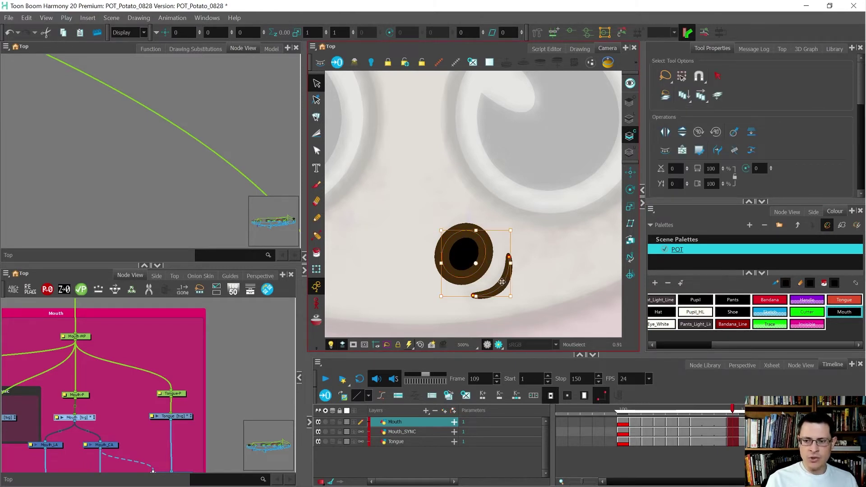
key("ctrl+x")
left_click(630, 117)
key("ctrl+v")
scroll(476, 176, "down", 4)
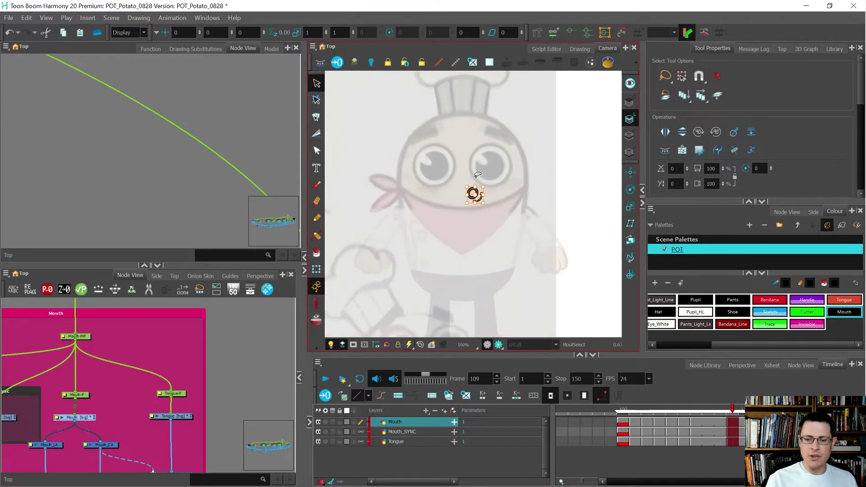
key("shift+t")
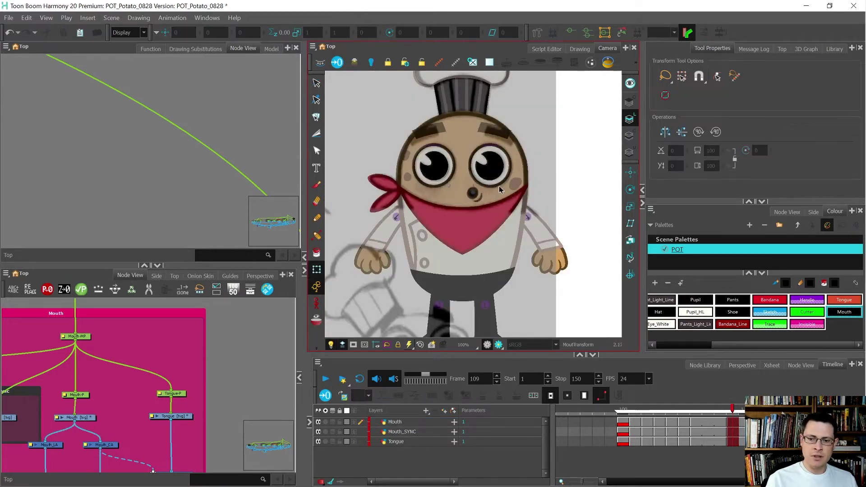
Create an empty synced Mouth drawing at frame 108
left_click(621, 423)
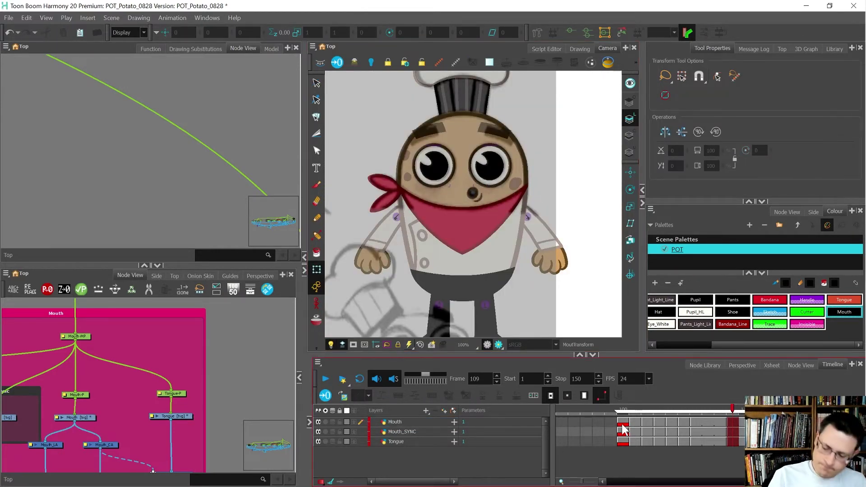
left_click(719, 420)
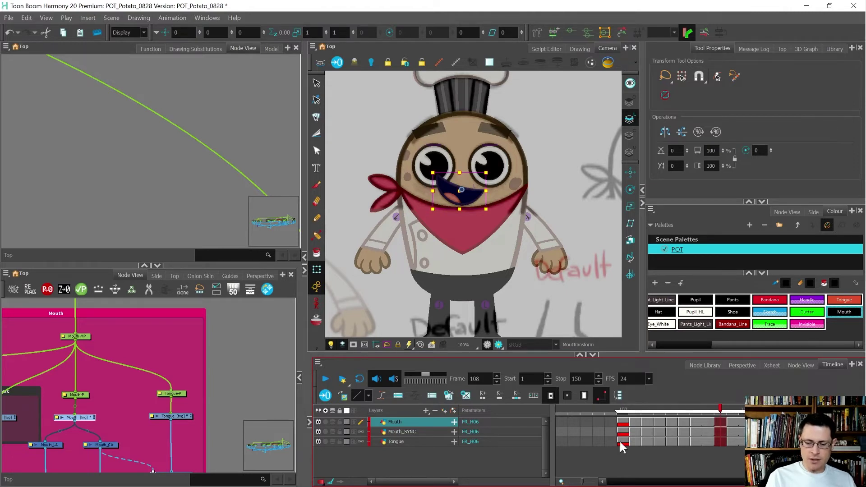
left_click(466, 396)
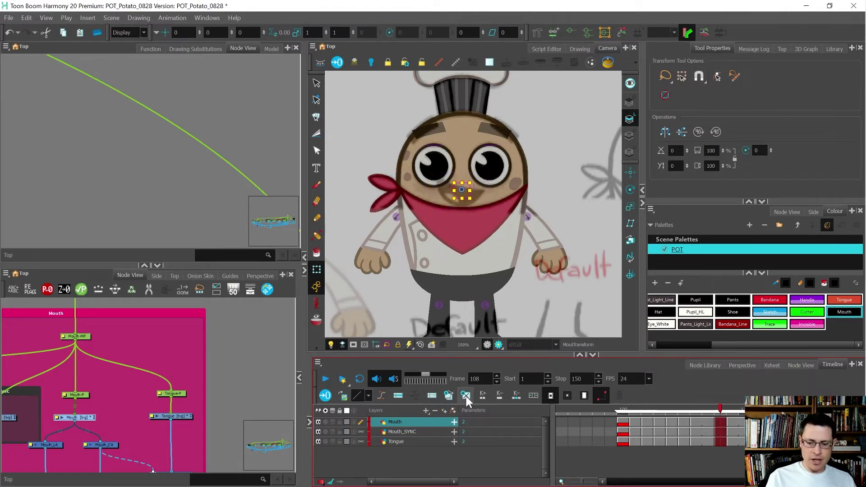
Open the empty frame 108 mouth in the Drawing view with onion skin turned on
left_click(582, 45)
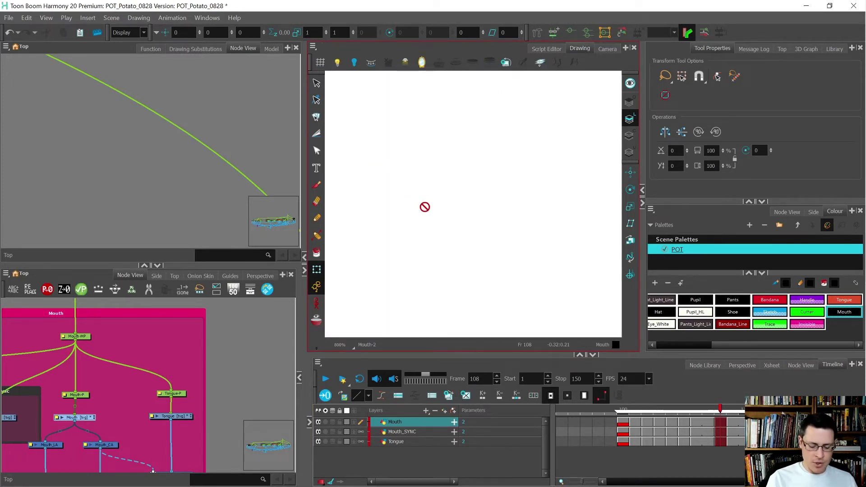
key("alt+o")
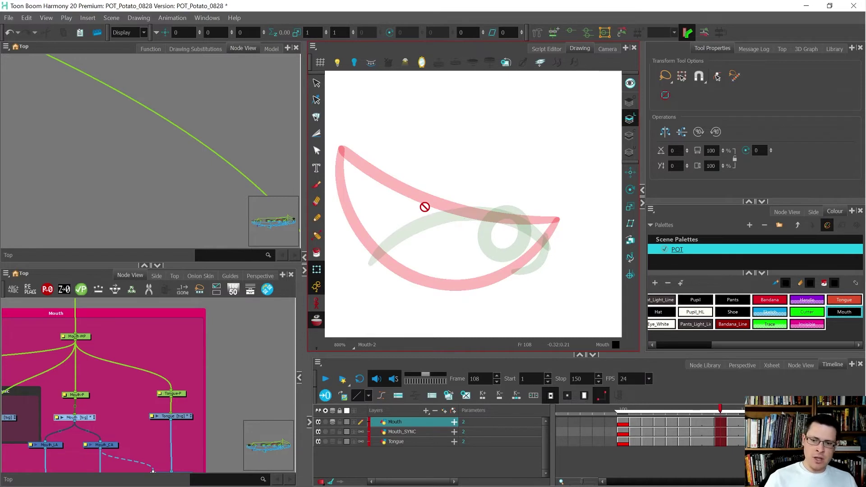
key("alt+s")
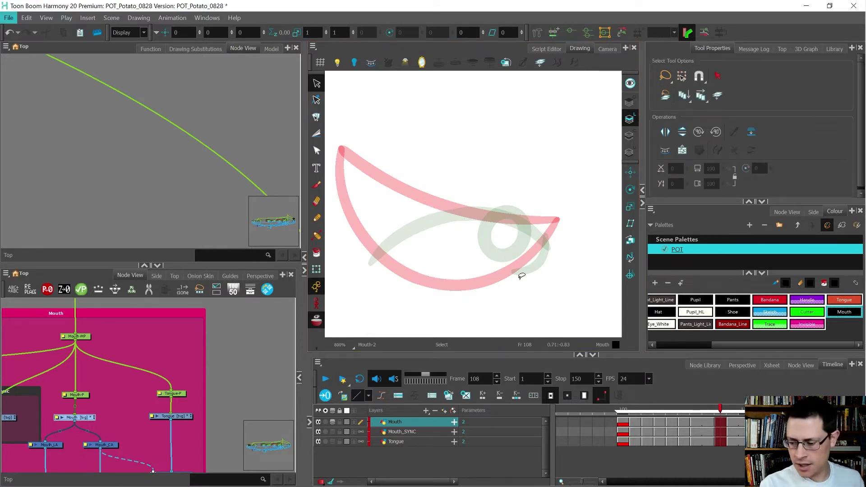
key("period")
key("comma")
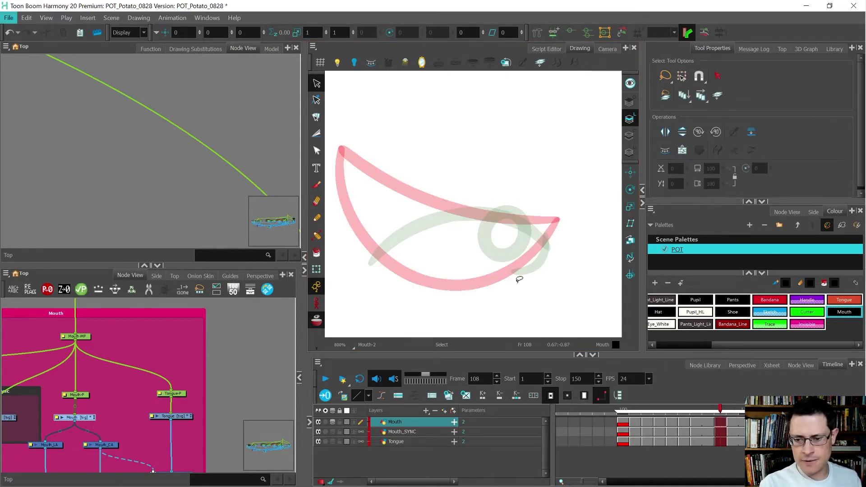
Copy the small oval mouth outline from frame 109 and paste it into the drawing at frame 108
key("period")
left_click(504, 244)
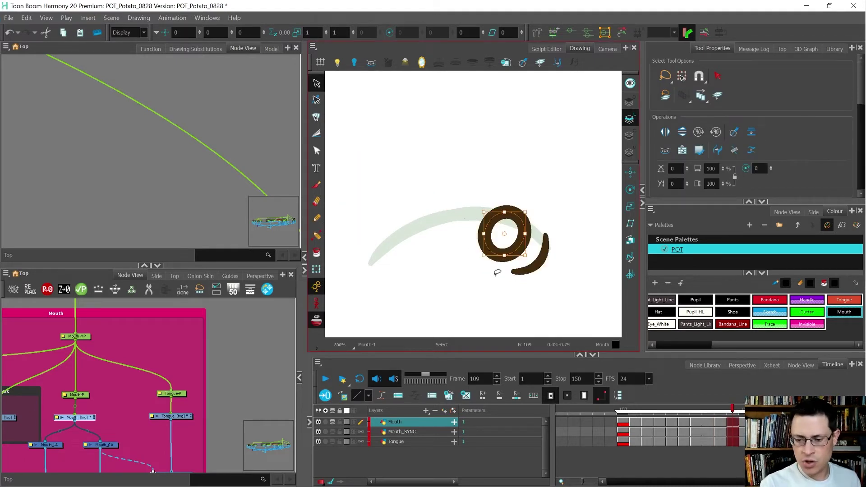
key("ctrl+c")
key("comma")
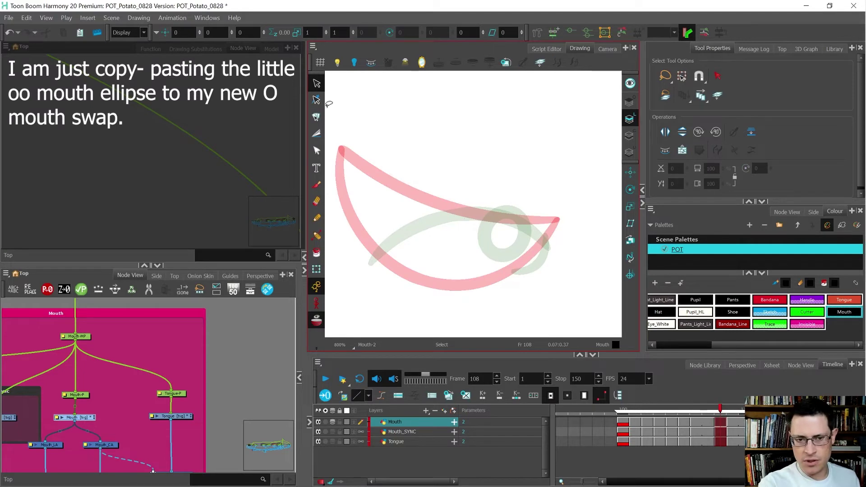
key("ctrl+v")
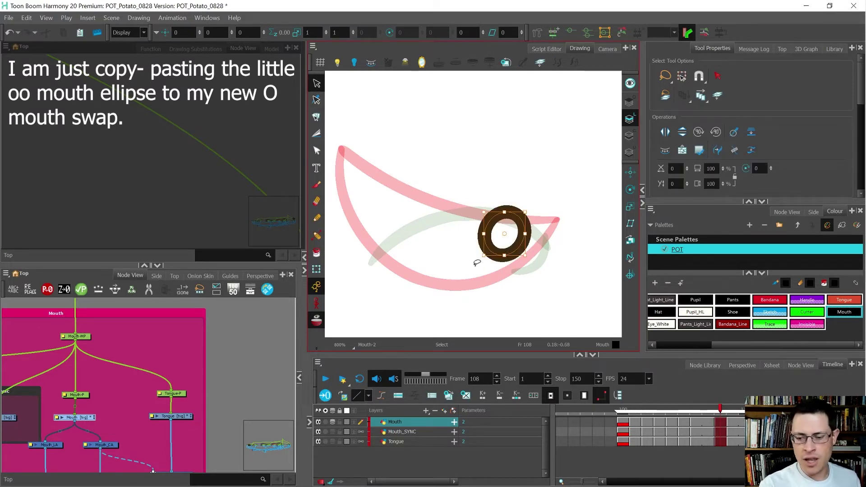
Enlarge the pasted oval outline towards the lower left into a bigger O mouth and deselect it
left_click_drag(483, 256, 454, 262)
left_click_drag(516, 207, 503, 220)
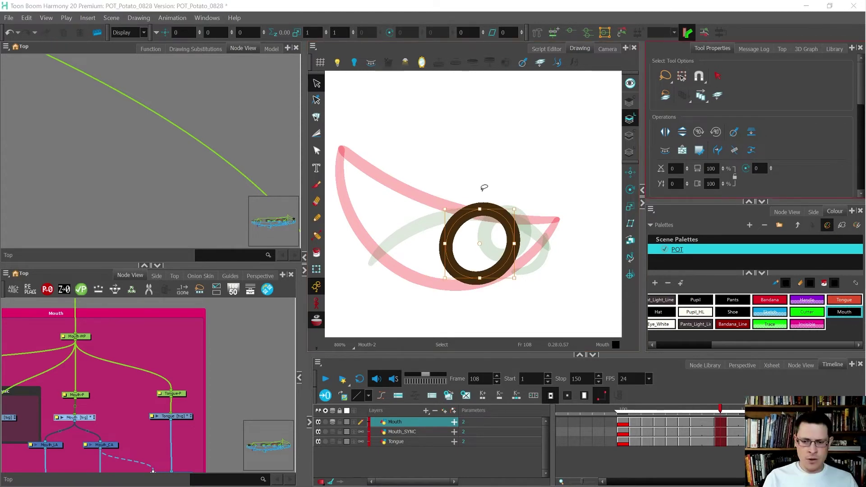
left_click(432, 207)
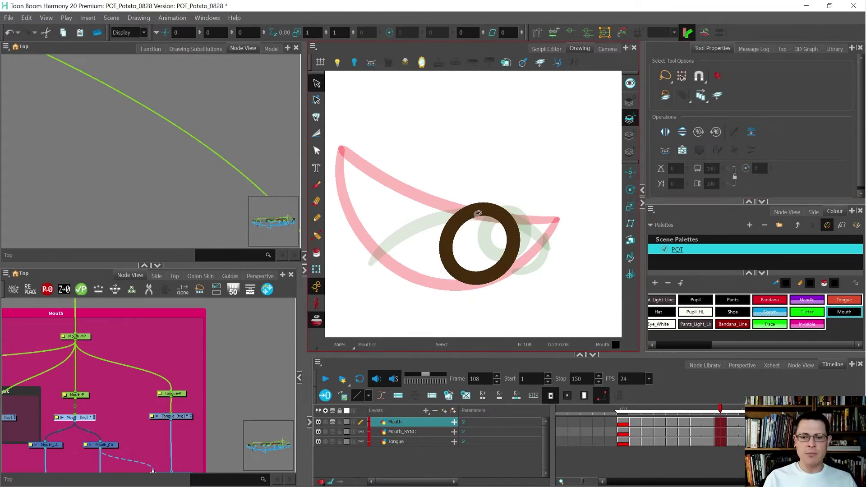
Flip between the neighbouring mouth drawings around frames 108 and 109, also in the Camera view, to compare the O mouth's size and placement
key("period")
key("comma")
key("period")
key("comma")
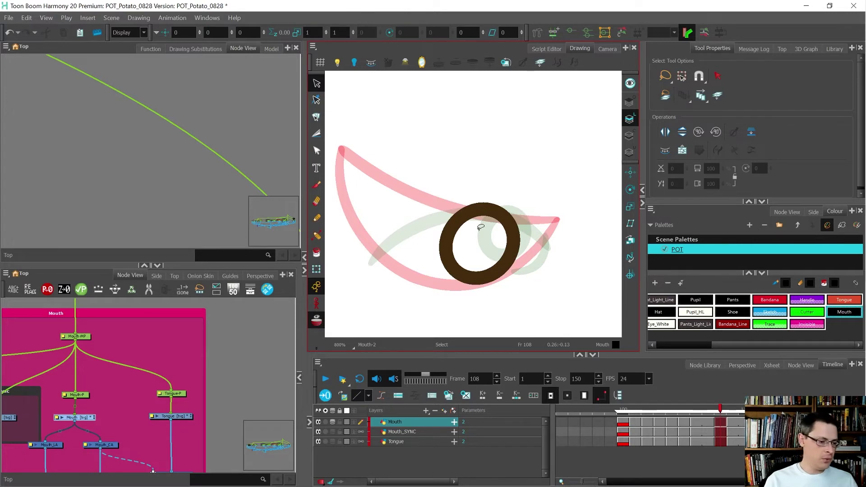
left_click(607, 47)
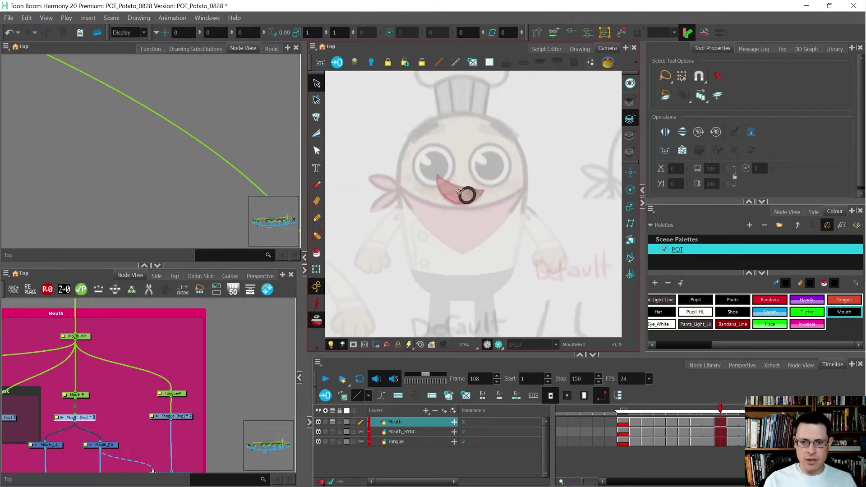
key("2")
key("f")
key("g")
key("g")
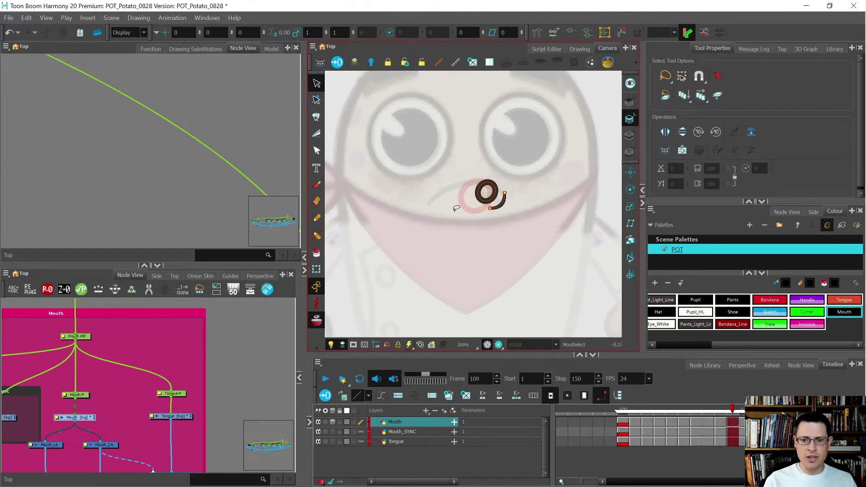
key("f")
key("f")
key("g")
key("g")
key("f")
key("f")
key("g")
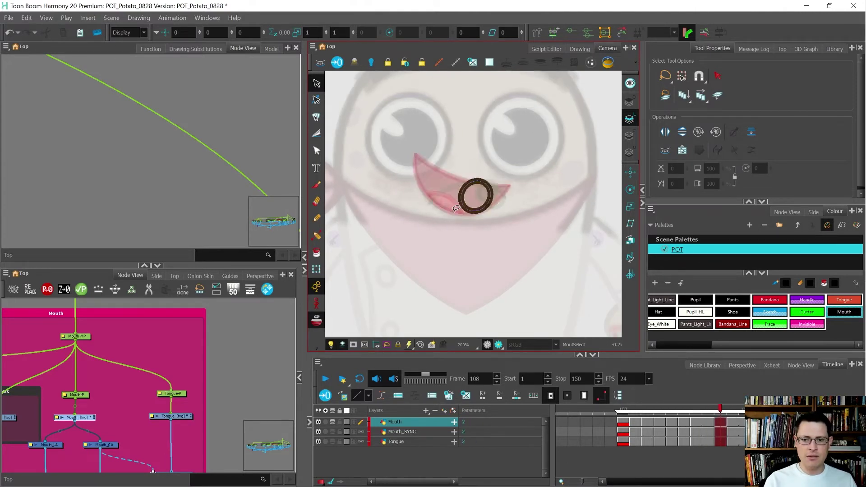
key("g")
key("f")
key("f")
key("g")
key("g")
key("f")
key("d")
Fill the inside of the frame 108 O mouth outline with the Mouth colour
scroll(480, 195, "up", 1)
key("alt+i")
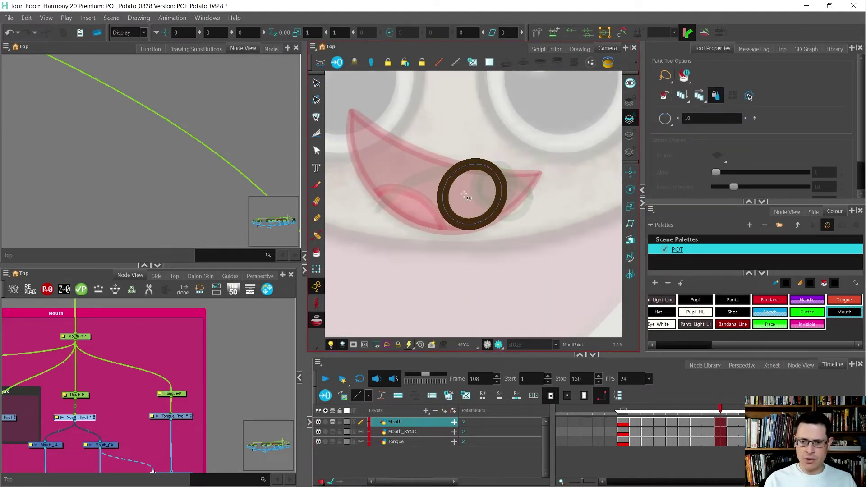
left_click(468, 196)
Move the O mouth's fill from the Line Art layer to the Colour Art layer by cutting and pasting it, then deselect it
key("alt+s")
left_click(476, 194)
key("ctrl+x")
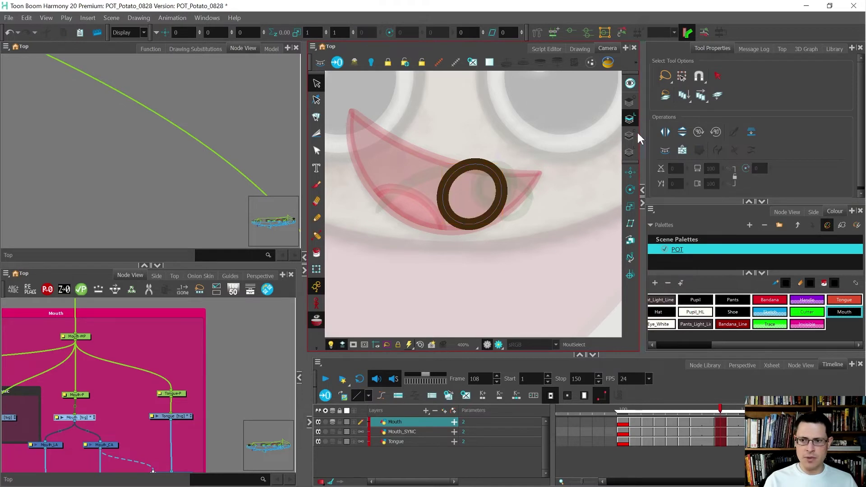
left_click(630, 135)
key("l")
key("ctrl+v")
scroll(532, 175, "down", 1)
key("shift+t")
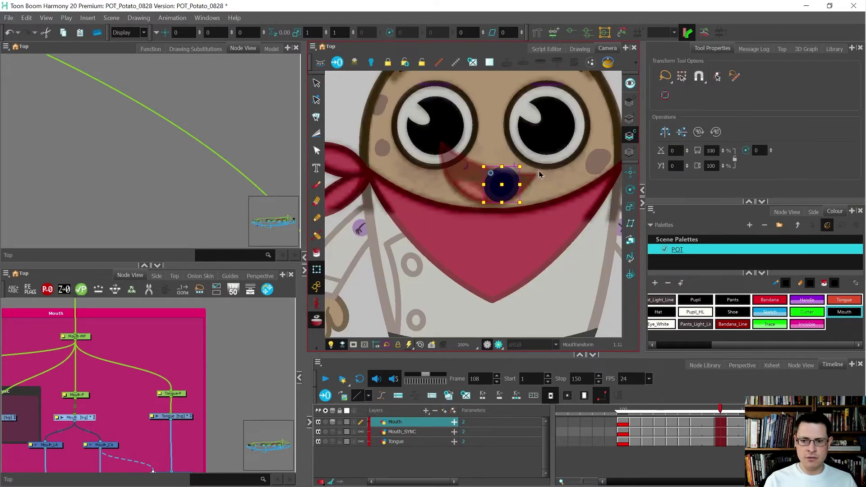
left_click(282, 373)
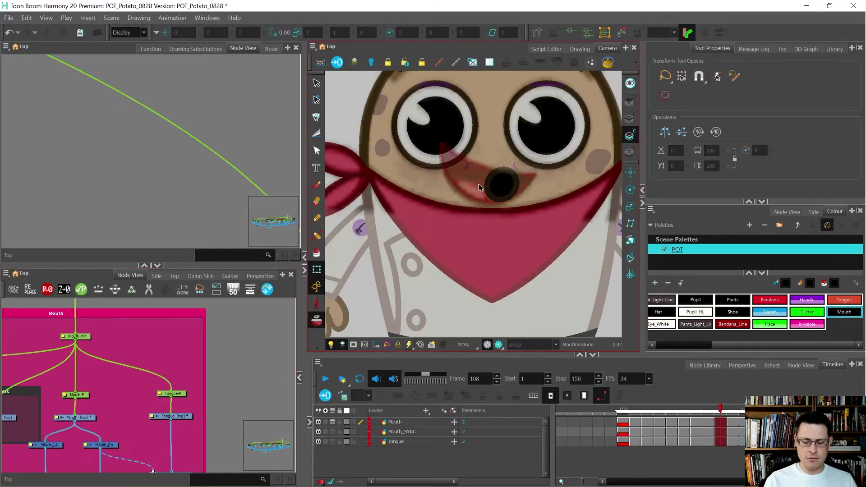
Turn off onion skin and flip back and forth through the neighbouring mouth drawings to check the O mouth against them
key("alt+o")
key("f")
key("g")
key("g")
key("comma")
key("period")
key("comma")
key("period")
key("comma")
key("period")
key("comma")
key("period")
key("comma")
key("comma")
key("comma")
scroll(473, 186, "down", 2)
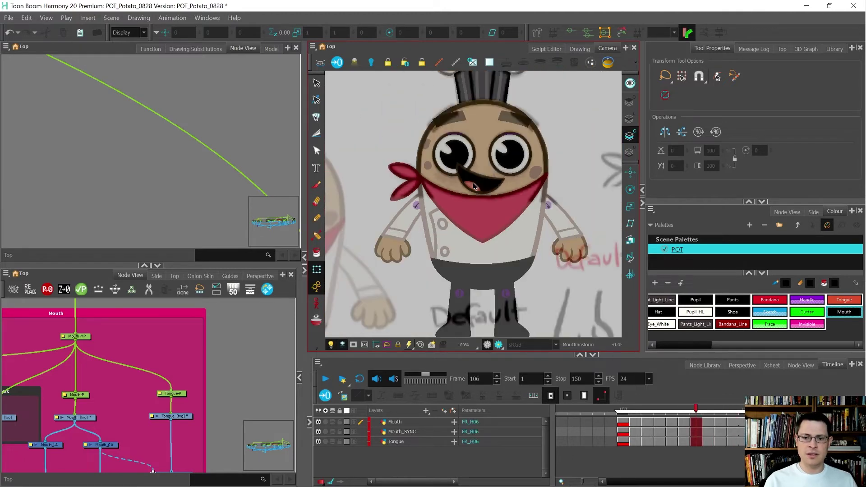
scroll(491, 183, "up", 2)
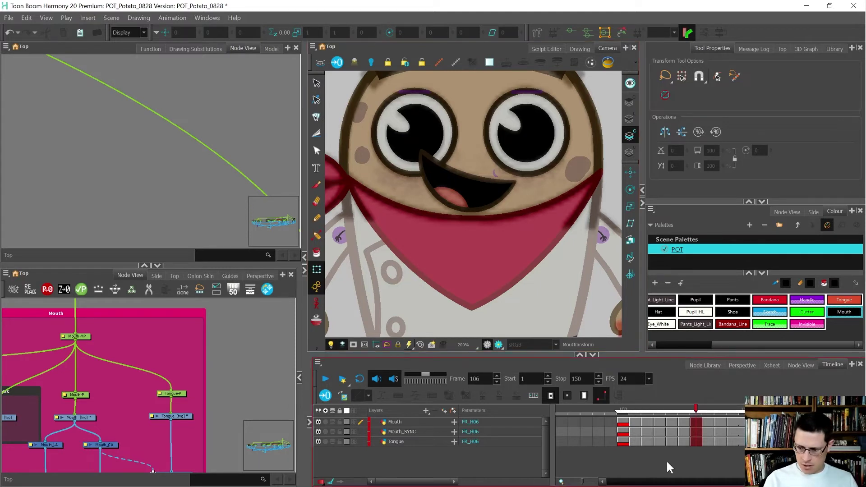
Rename the synced mouth drawing at frame 109 as FR_H09
left_click(700, 421)
key("period")
key("period")
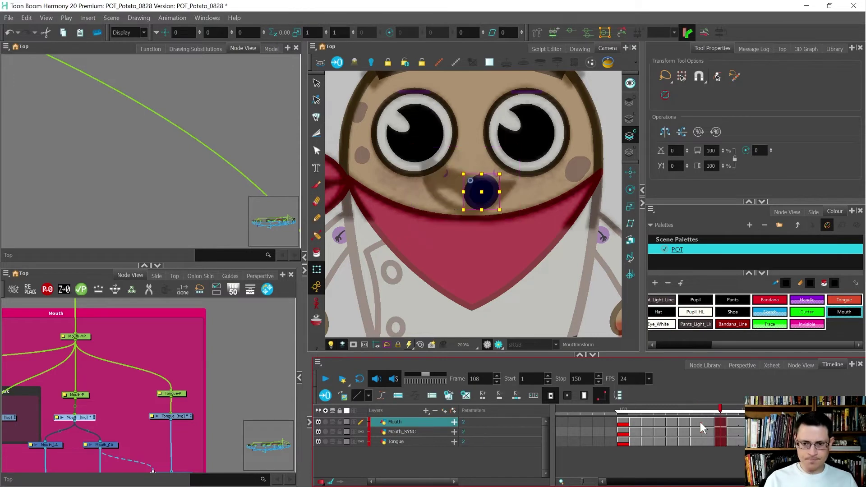
key("comma")
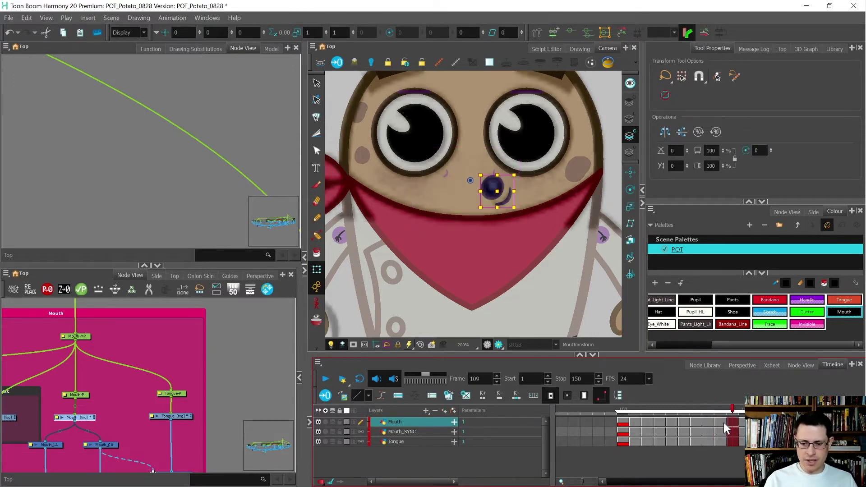
key("period")
key("period")
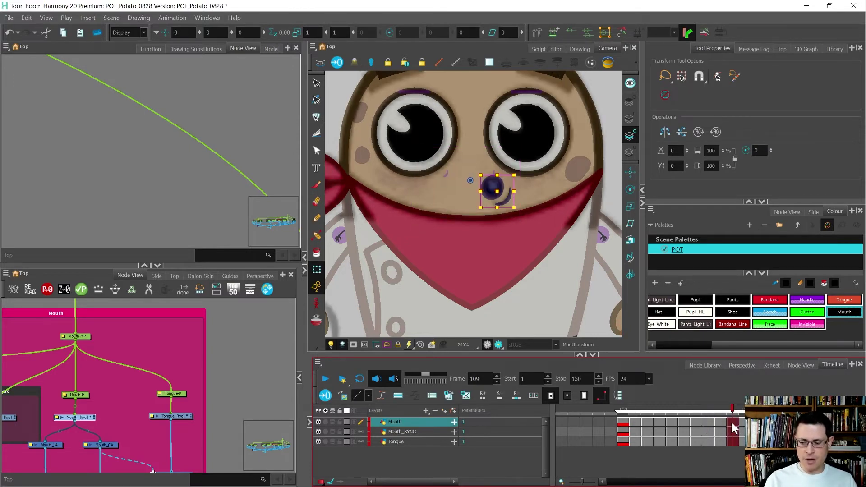
key("ctrl+d")
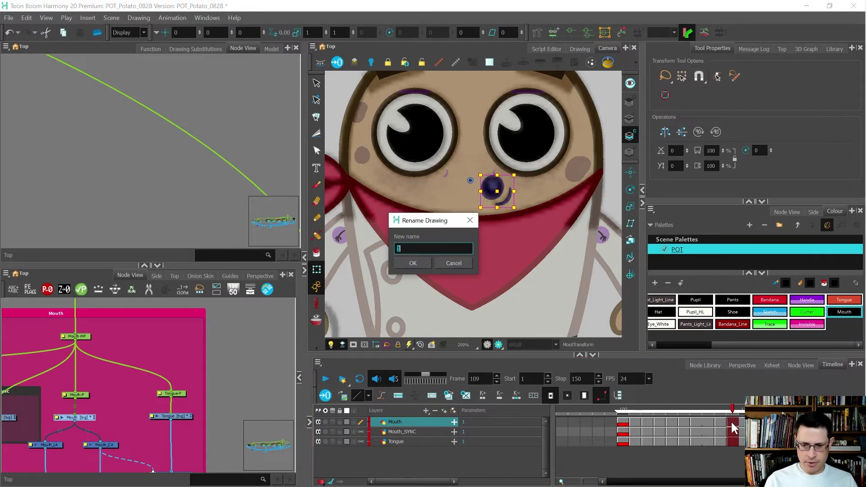
type("FR_H09")
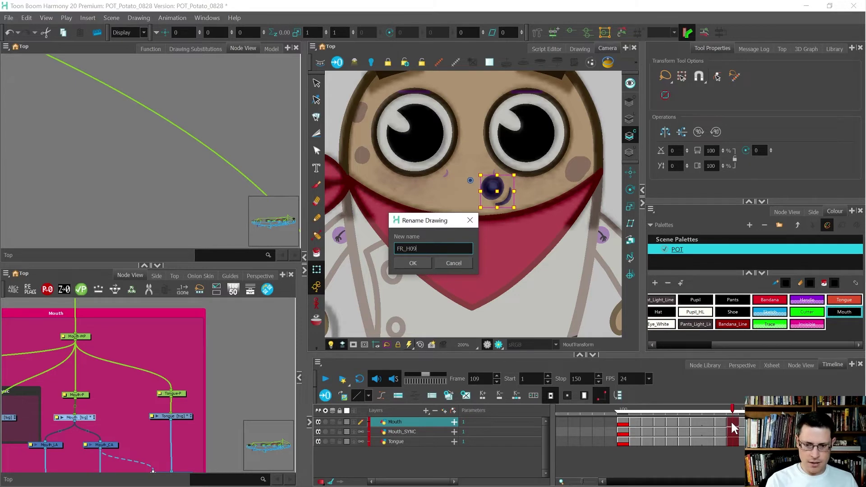
key("Return")
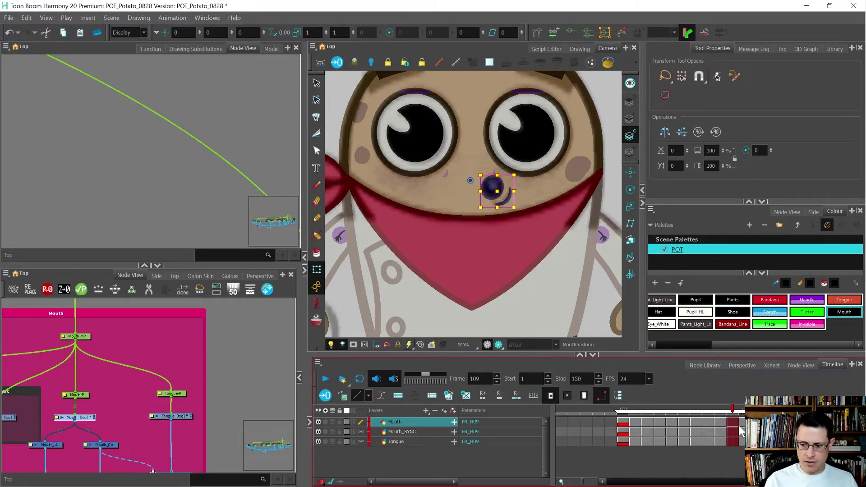
Rename the round mouth drawing on frame 108 as FR_H08
left_click(718, 421)
key("f")
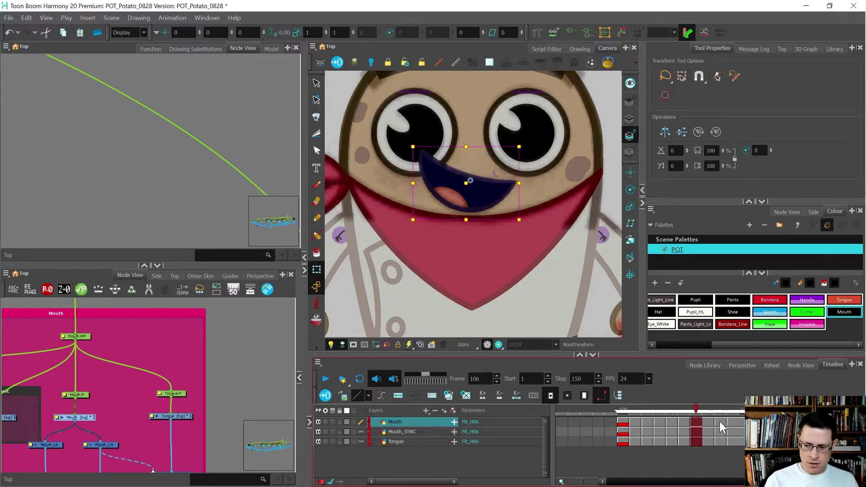
left_click(715, 420)
key("ctrl+d")
type("F")
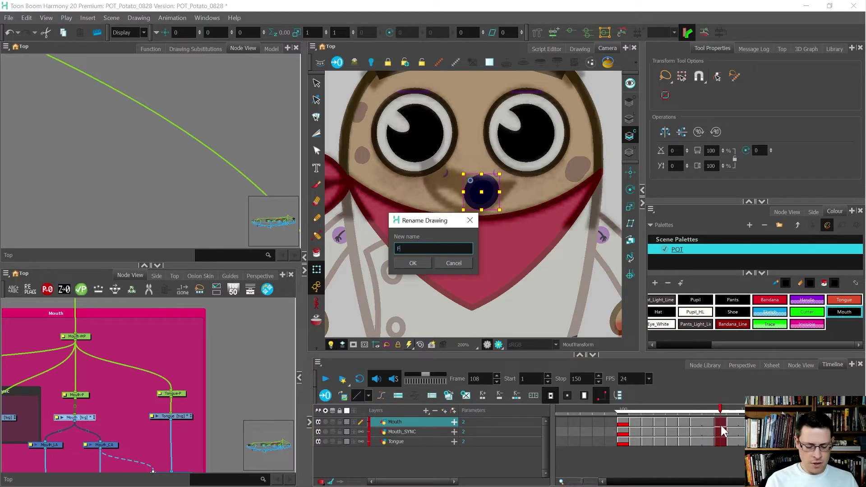
type("R_H08")
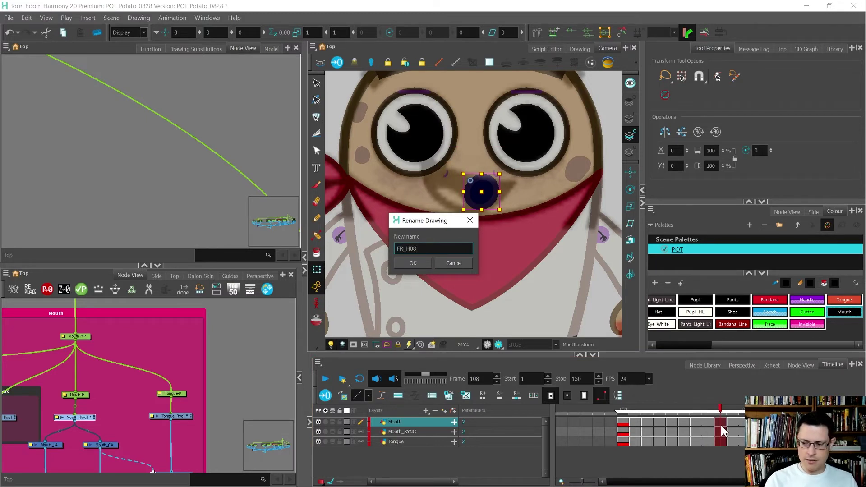
key("Return")
Show the Mouth layer in the Drawing view and compare the mouth shapes on frames 104 to 107
left_click(710, 421)
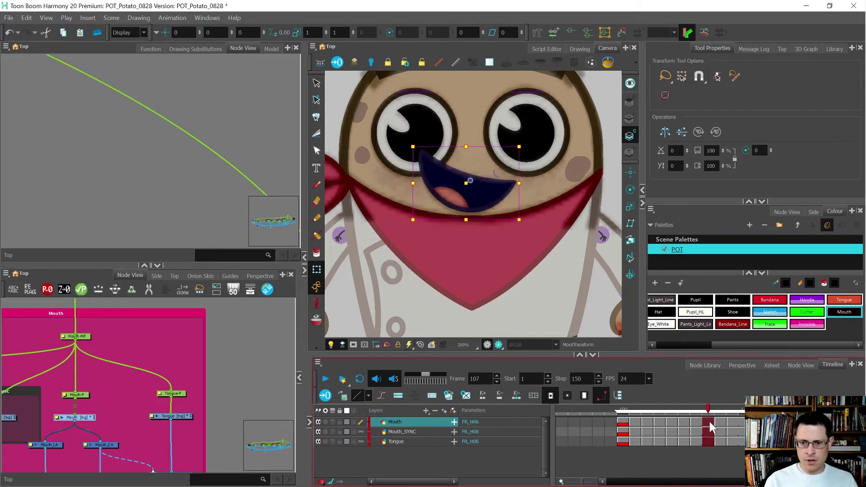
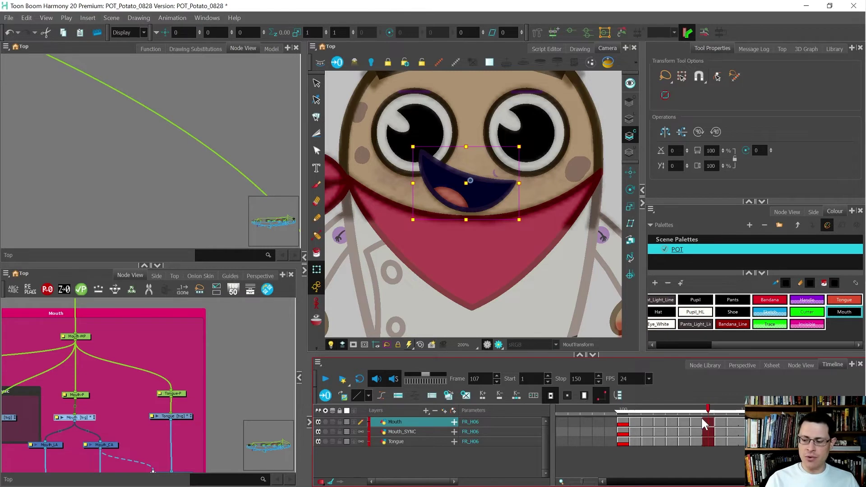
left_click(580, 48)
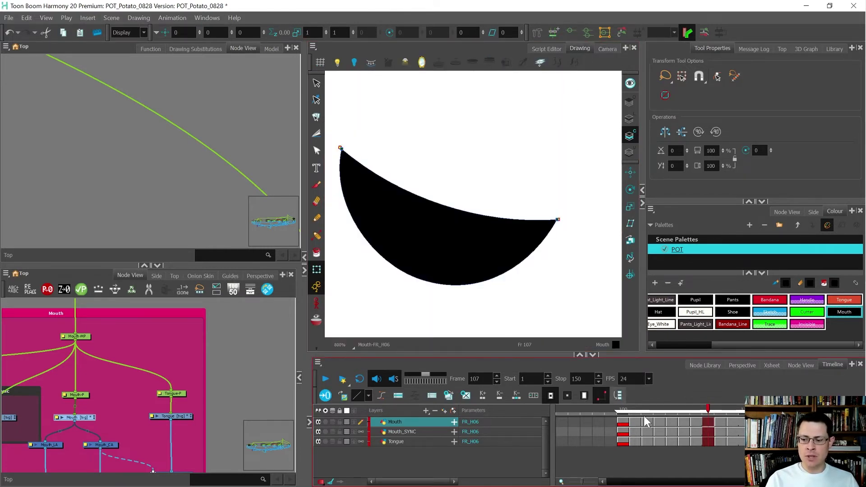
left_click(683, 421)
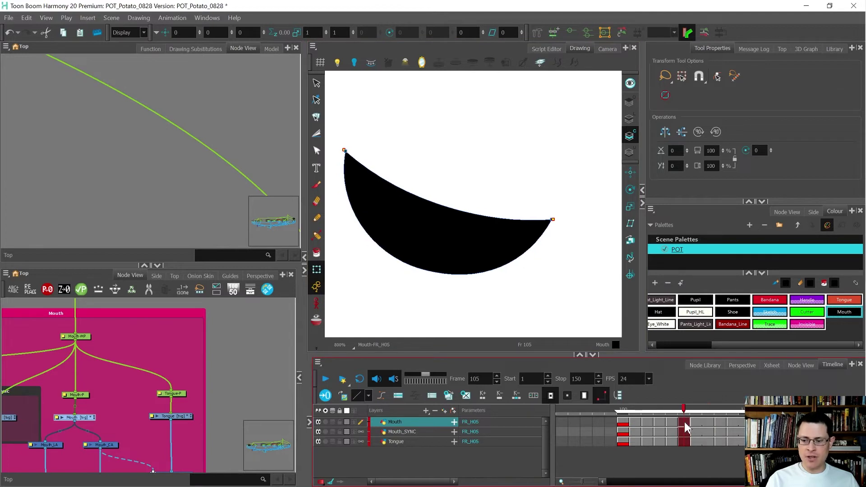
left_click(695, 424)
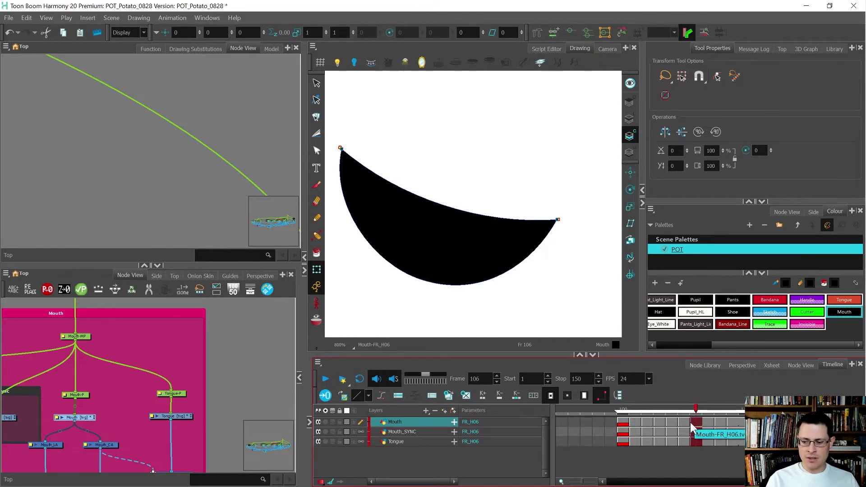
left_click(684, 424)
left_click(674, 422)
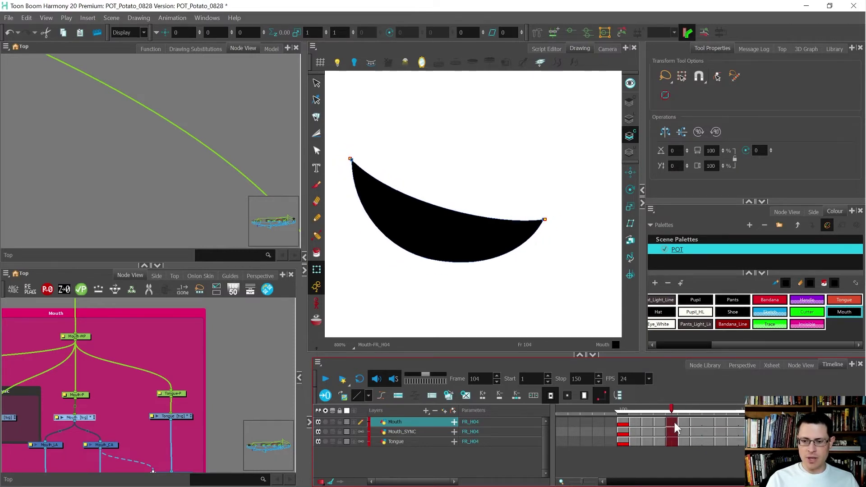
left_click(684, 421)
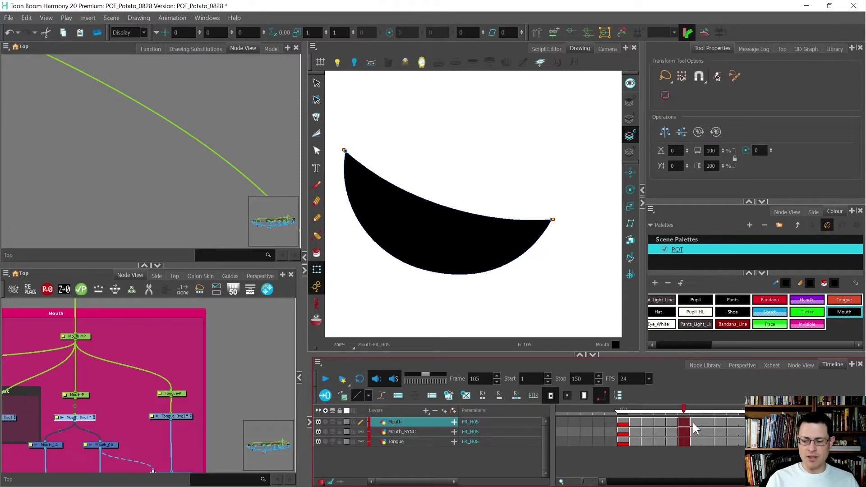
Place a duplicate of the FR_H05 mouth drawing on frame 107 and rename it FR_H07
key("period")
left_click(712, 426)
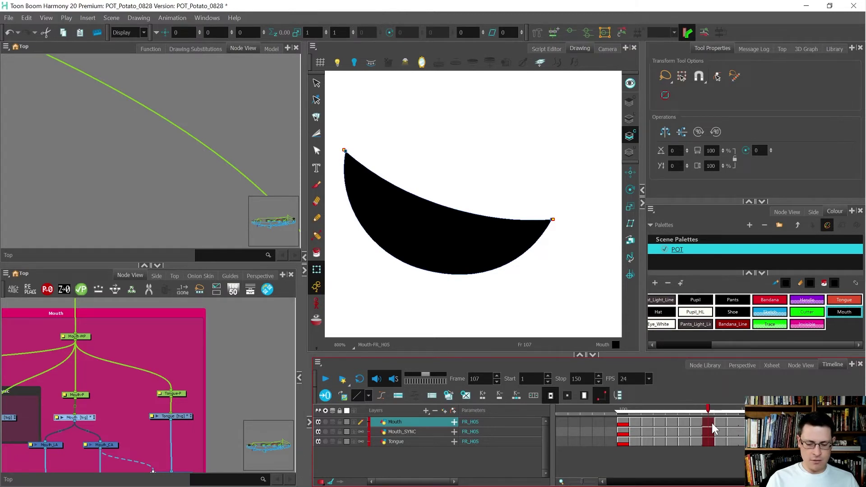
key("alt+shift+d")
key("ctrl+d")
type("FR_H07")
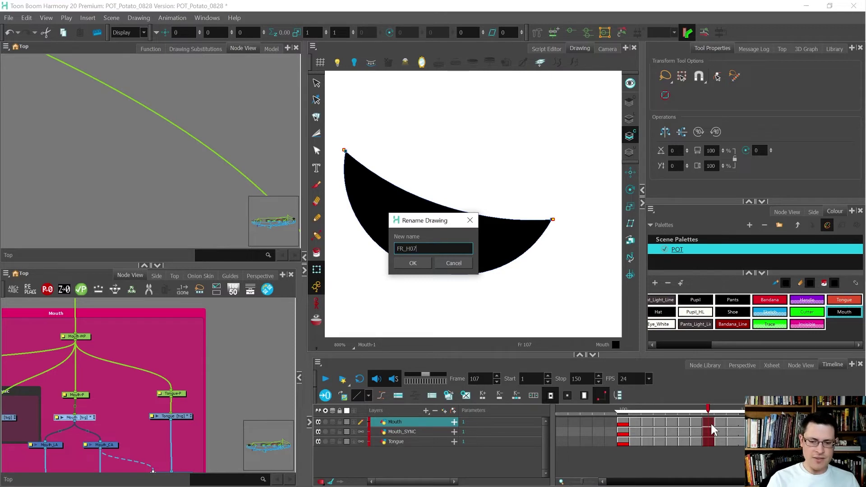
key("Return")
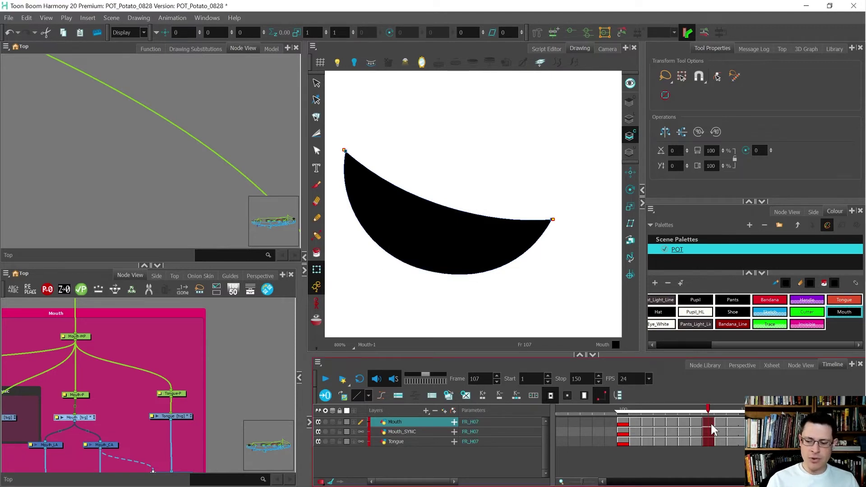
Rename the mouth drawings on frames 107 and 108 as FR_H07r and FR_H08o
key("ctrl+d")
left_click(465, 248)
left_click(421, 261)
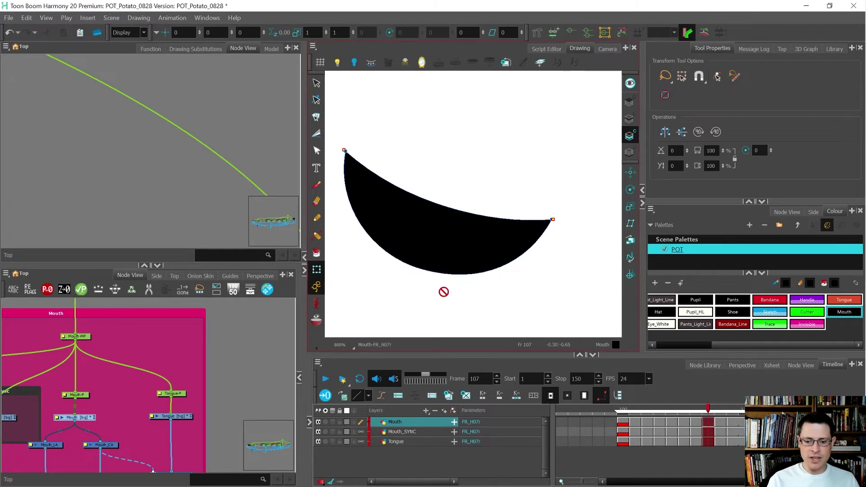
left_click(724, 421)
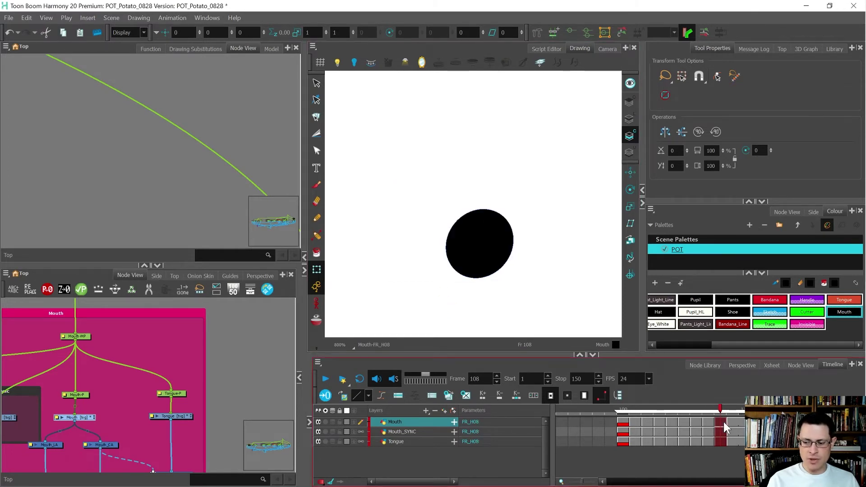
key("ctrl+d")
left_click(465, 248)
type("o")
left_click(418, 262)
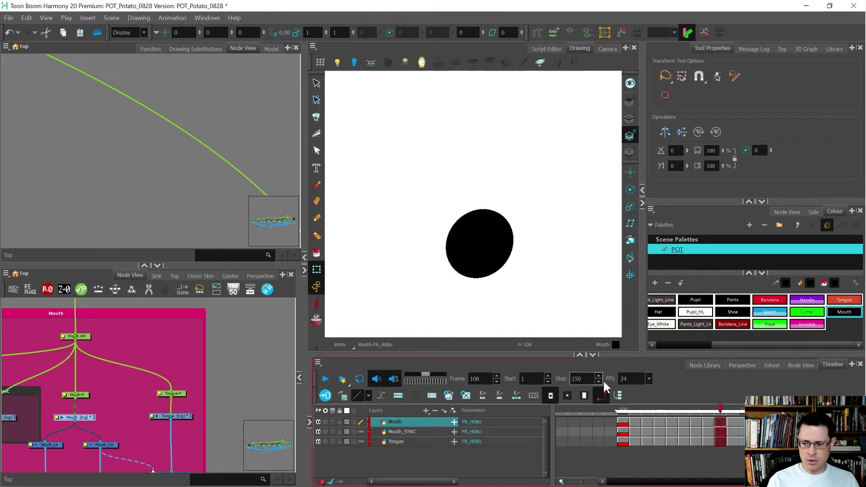
Rename the small round mouth drawing on frame 109 as FR_H09oo
left_click(728, 424)
key("ctrl+d")
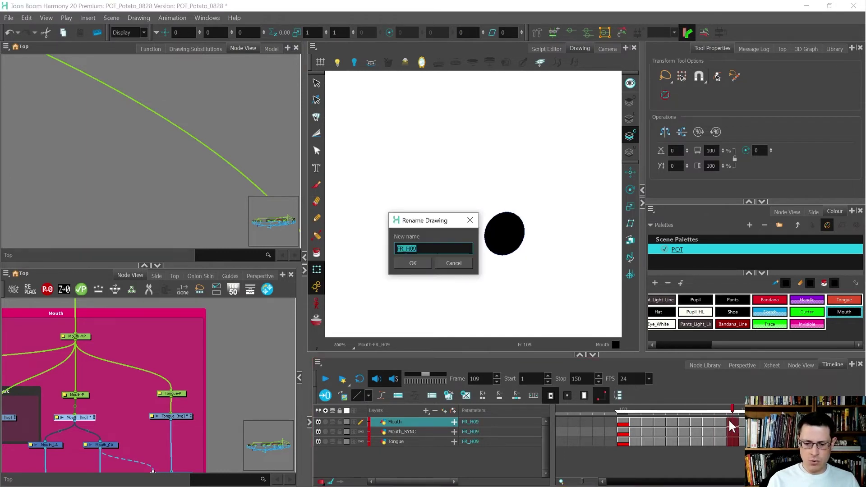
left_click(453, 248)
type("oo")
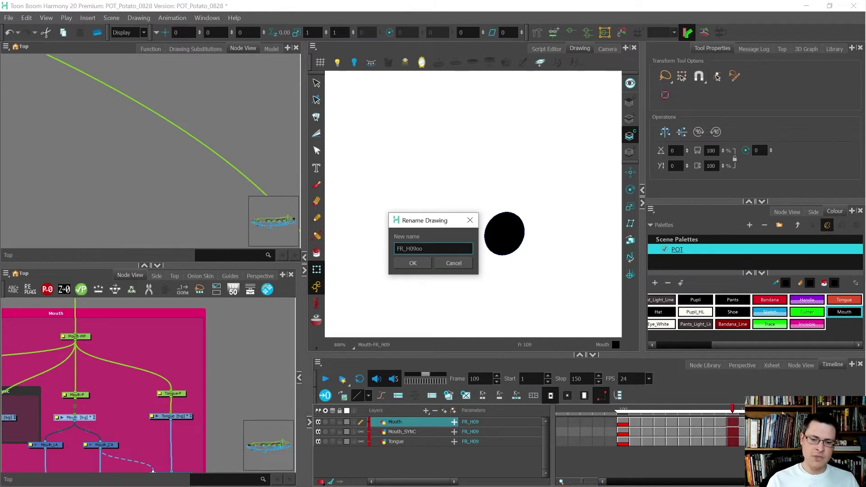
left_click(426, 263)
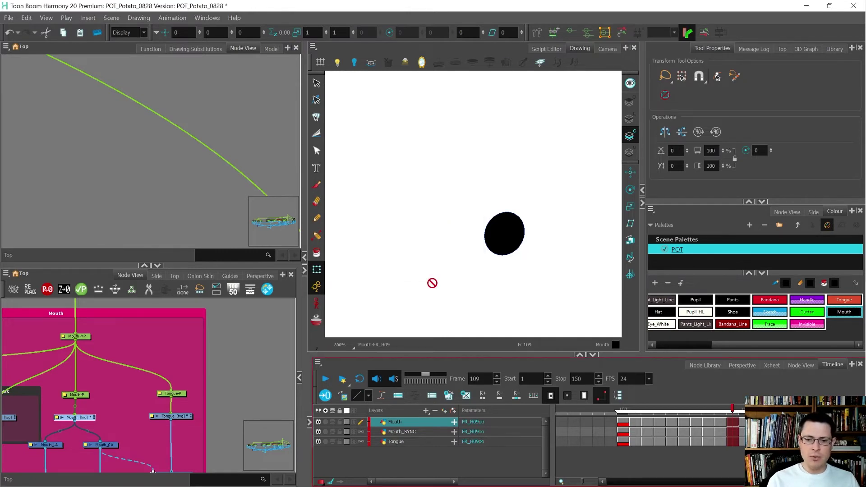
Step through the sequence of mouth drawings up to frame 107 to review their shapes
left_click(640, 424)
key("period")
key("period")
key("period")
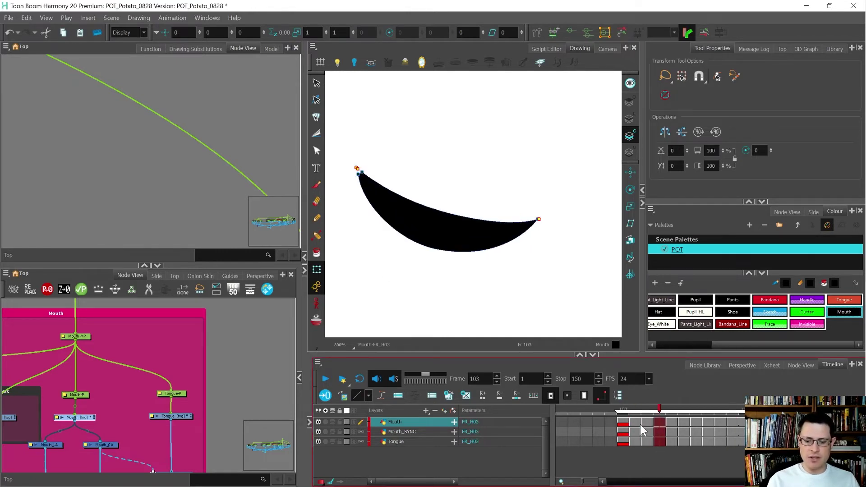
key("period")
key("period")
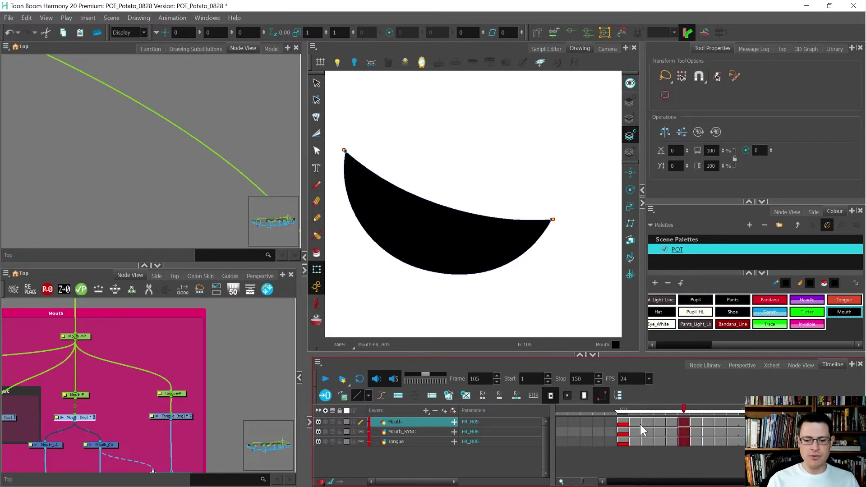
key("period")
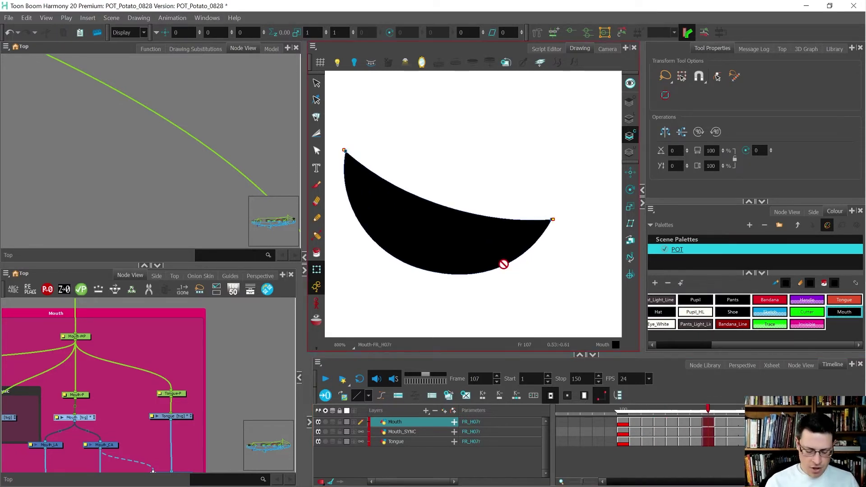
On the FR_H07r line art, pull both mouth corners inward with the Contour Editor and smooth the upper lip curve
key("l")
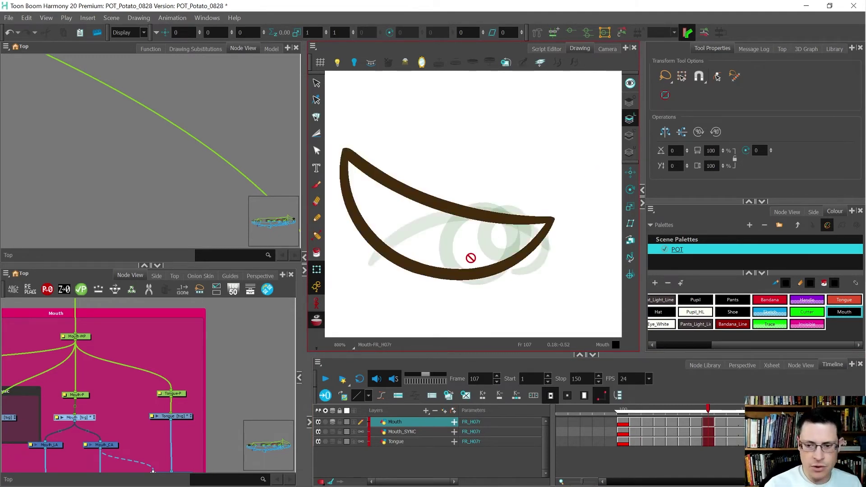
key("alt+q")
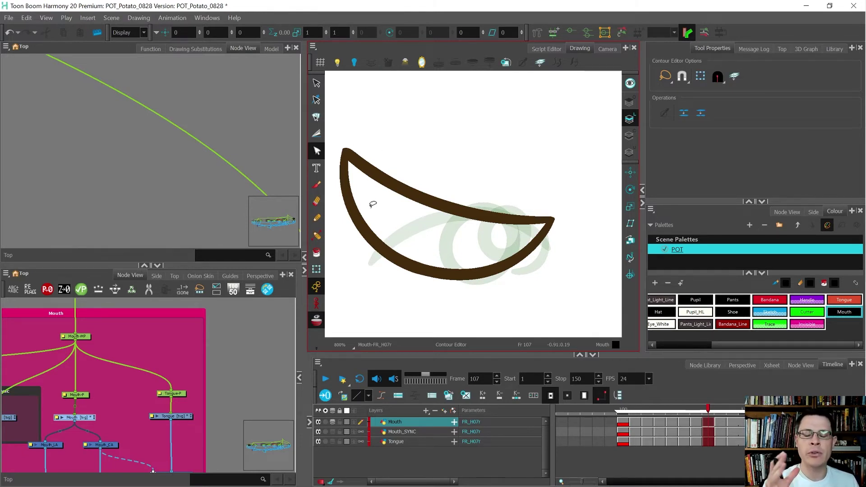
key("ctrl+a")
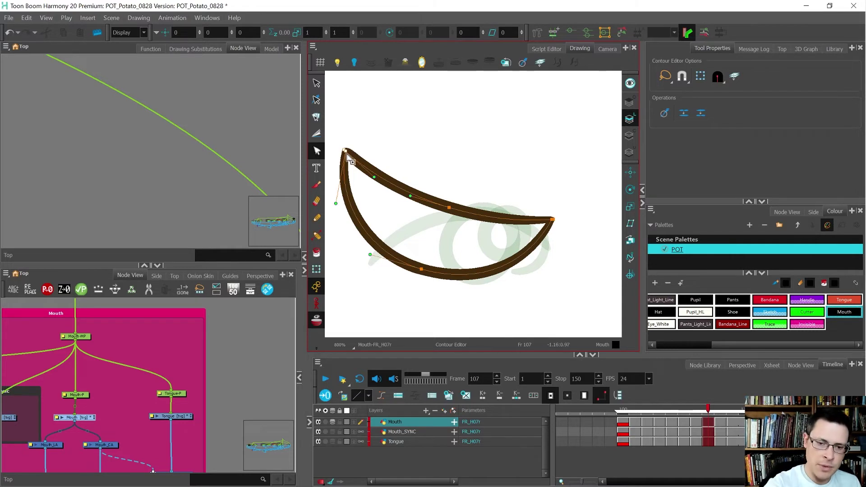
left_click_drag(345, 151, 369, 176)
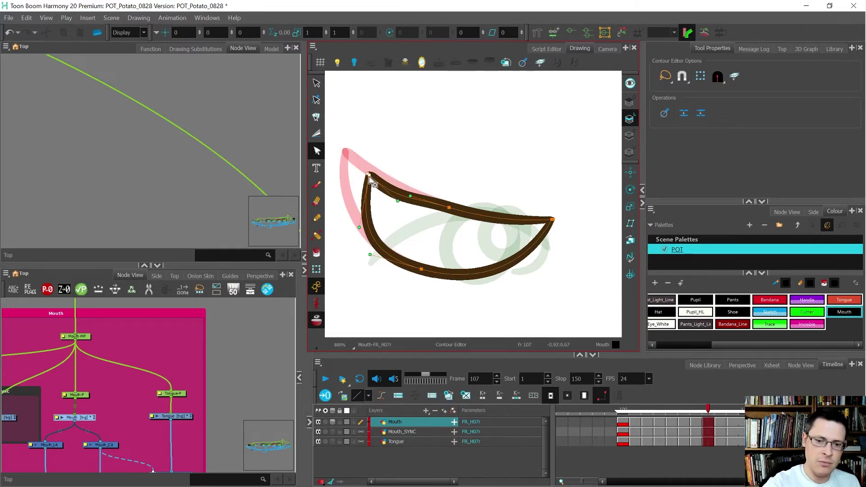
left_click_drag(370, 255, 401, 271)
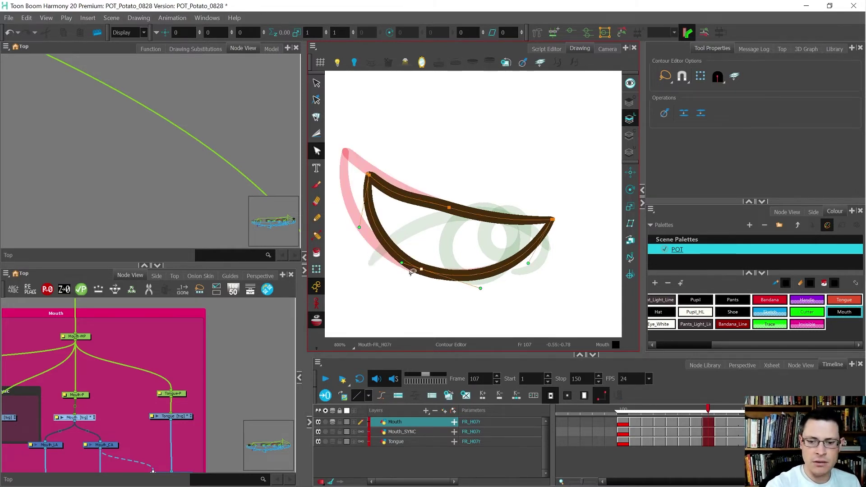
left_click_drag(475, 194, 471, 214)
mouse_move(563, 208)
left_mouse_down()
mouse_move(539, 219)
mouse_move(400, 194)
left_mouse_up()
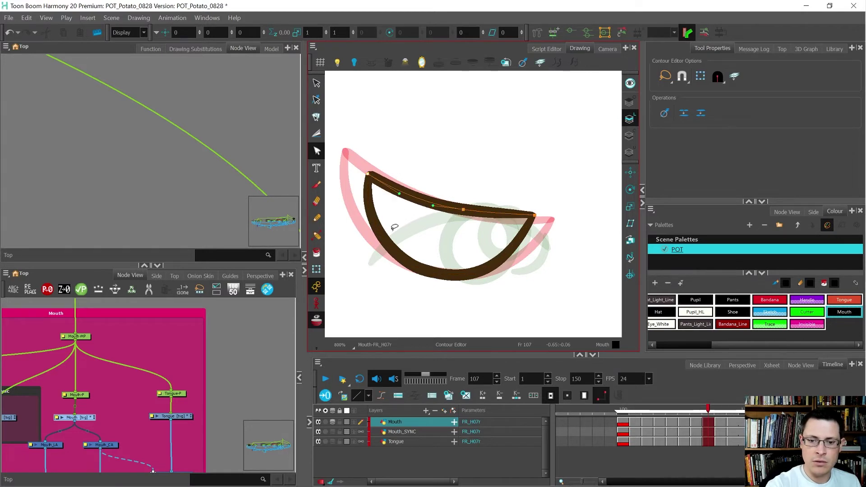
Shift the mouth outline's bottom point slightly to the right and adjust its handles to round the lower right curve
left_click(460, 276)
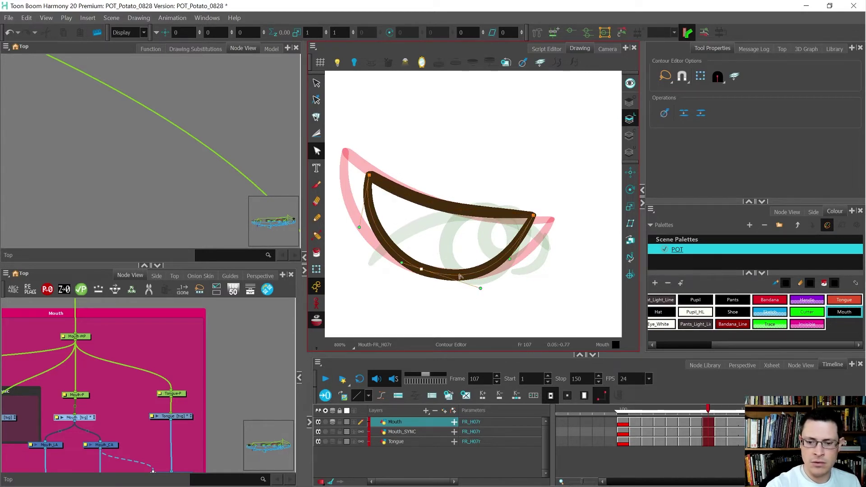
left_click_drag(421, 270, 432, 274)
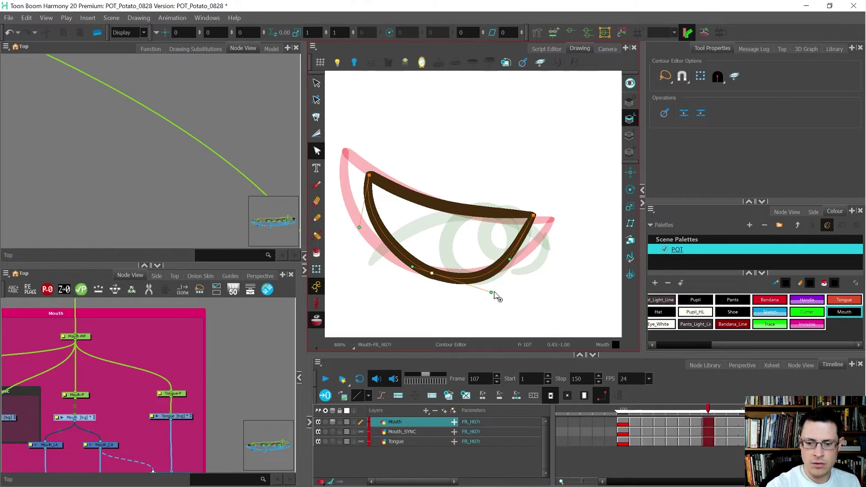
left_click_drag(488, 290, 490, 290)
left_click_drag(431, 273, 438, 274)
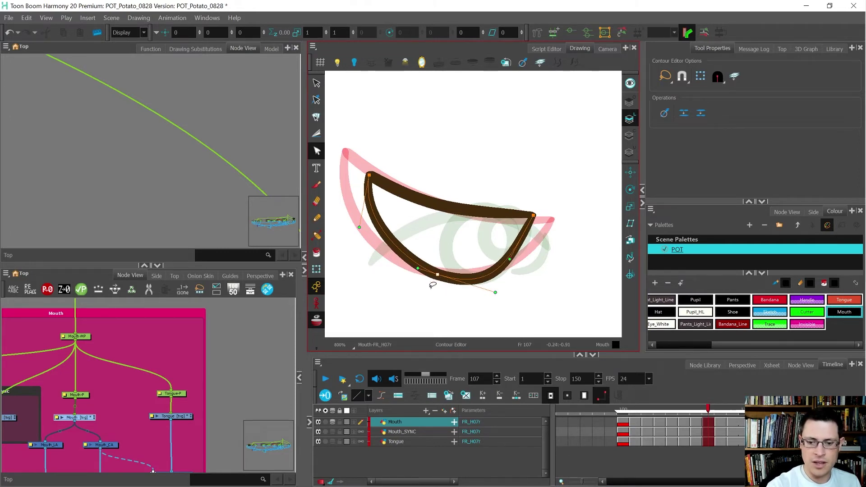
left_click_drag(510, 259, 515, 258)
left_click_drag(547, 200, 534, 217)
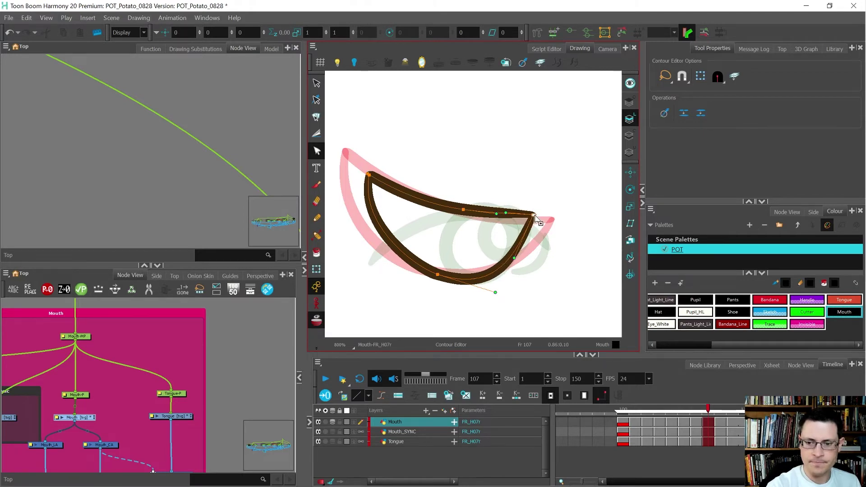
Refine the mouth outline's left corner and lower left curve, and turn off the onion skin
left_click(368, 174)
left_click_drag(360, 227, 366, 227)
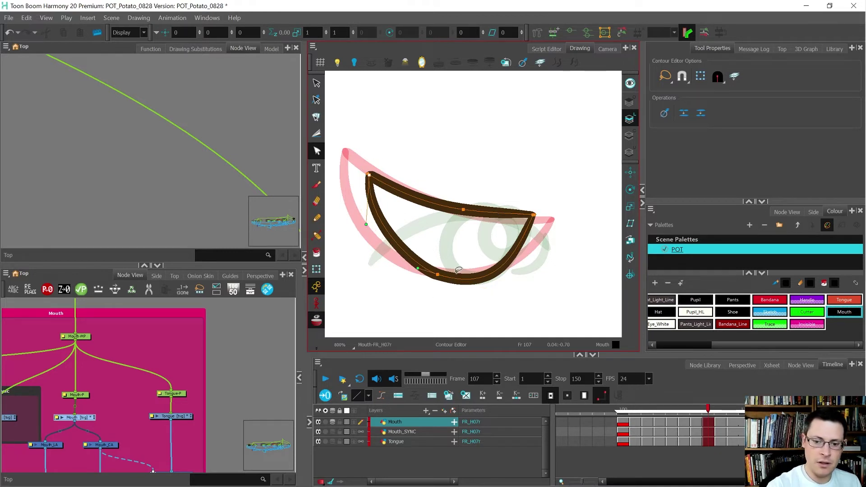
left_click_drag(418, 268, 421, 267)
mouse_move(391, 160)
left_mouse_down()
mouse_move(360, 197)
mouse_move(371, 172)
left_mouse_up()
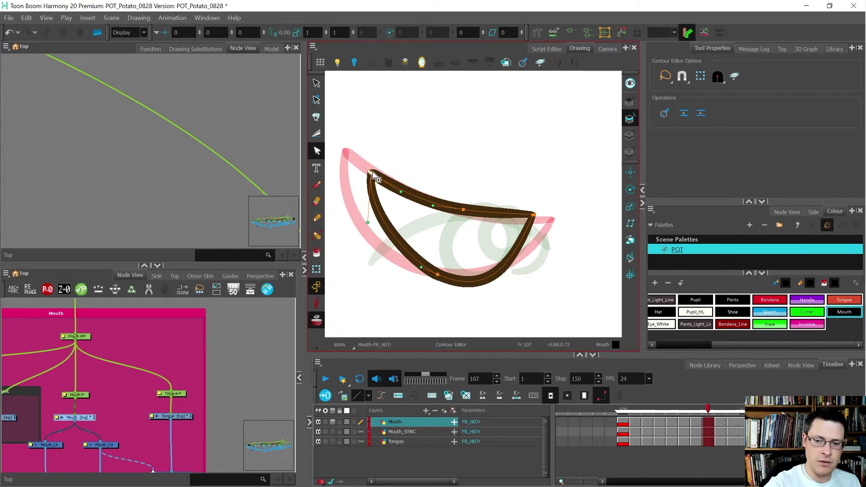
key("alt+o")
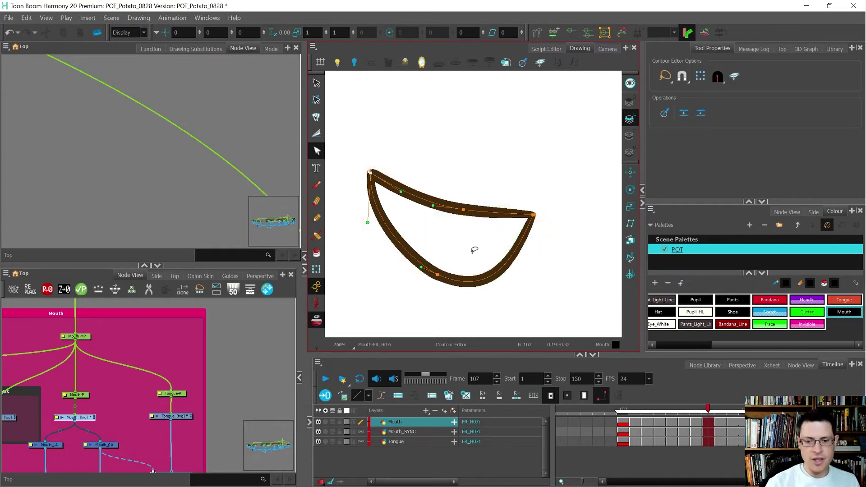
Flip back and forth through frames 105 to 108 to compare the FR_H07r mouth with its neighbouring drawings
key("comma")
key("comma")
key("period")
key("period")
key("comma")
key("comma")
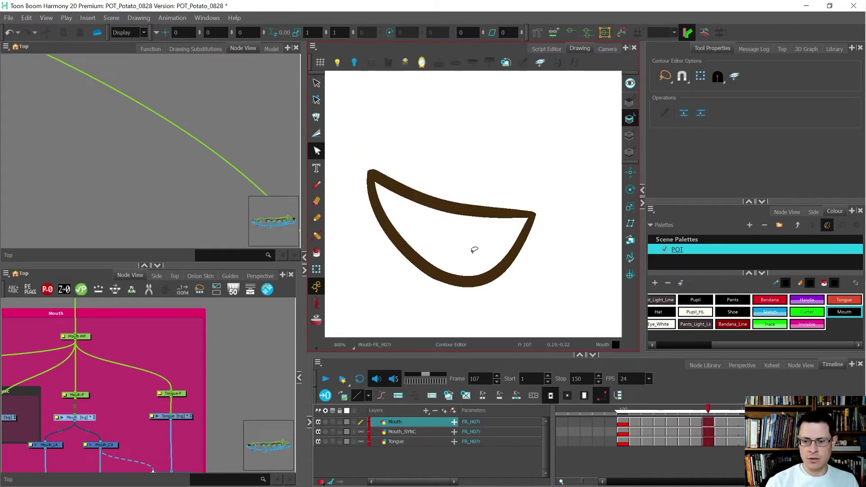
key("period")
key("period")
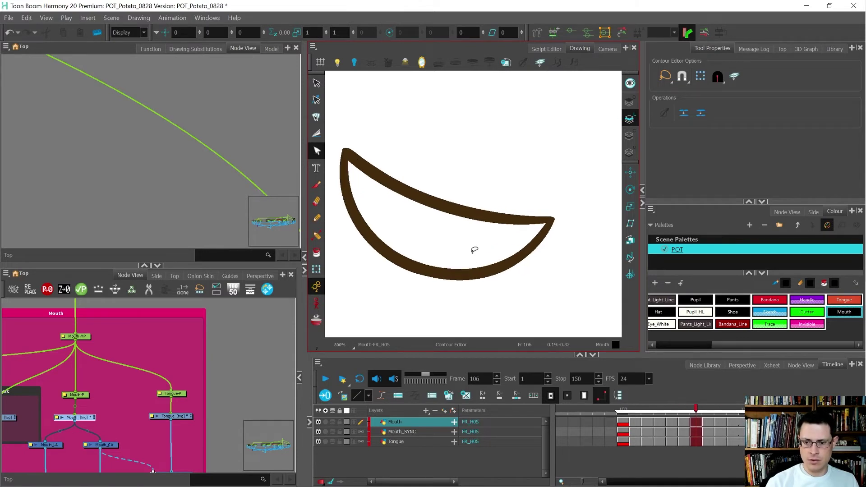
key("period")
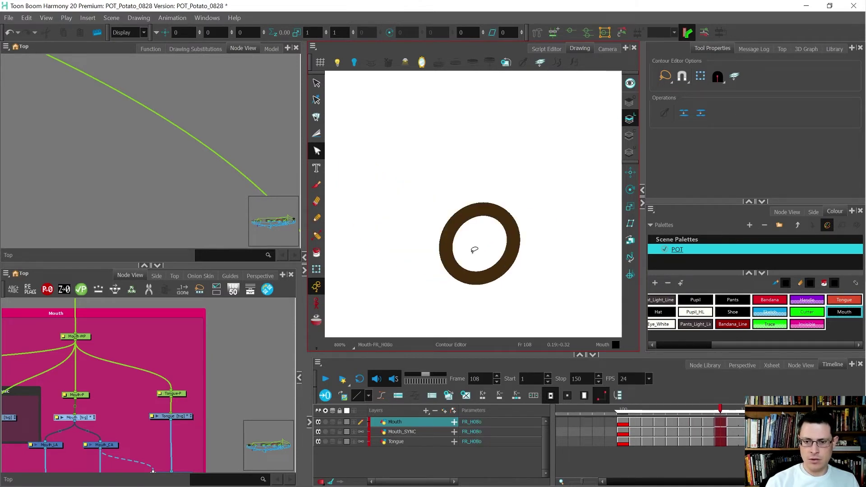
key("comma")
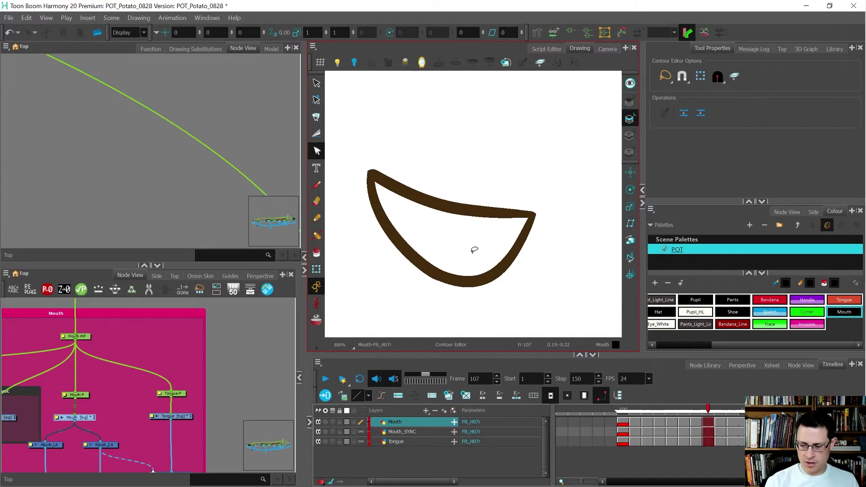
key("comma")
key("comma")
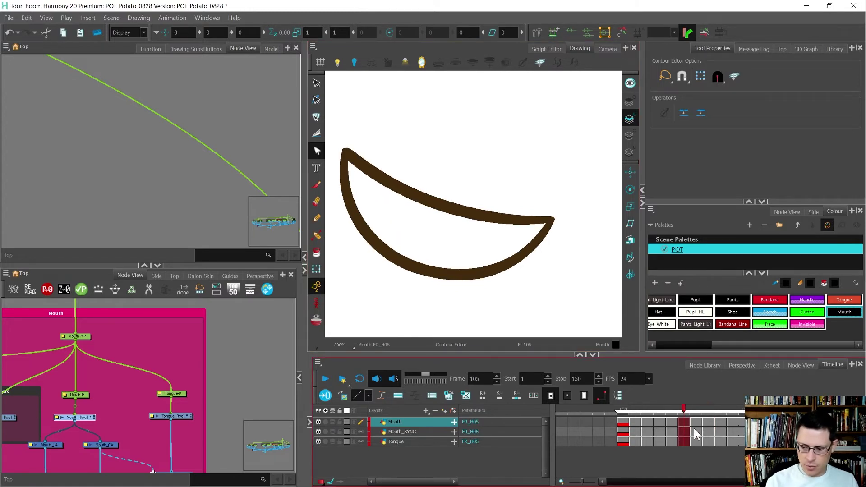
key("period")
key("comma")
key("comma")
key("comma")
key("period")
key("period")
key("period")
key("comma")
key("comma")
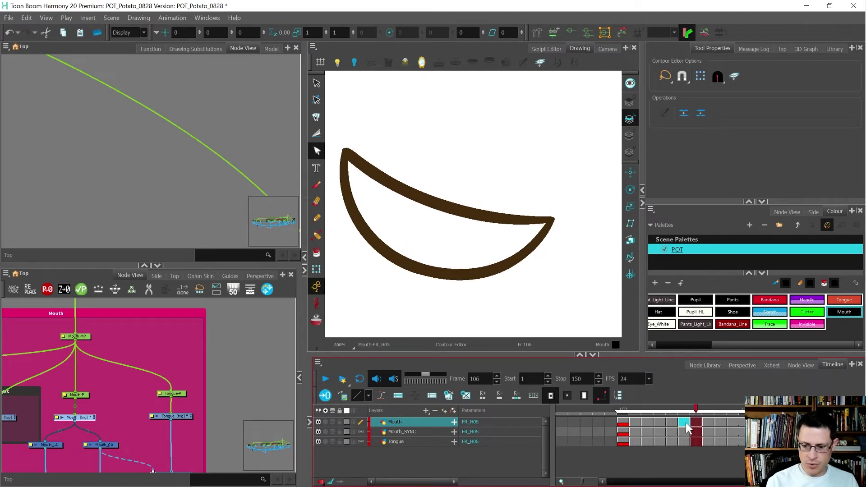
left_click(511, 396)
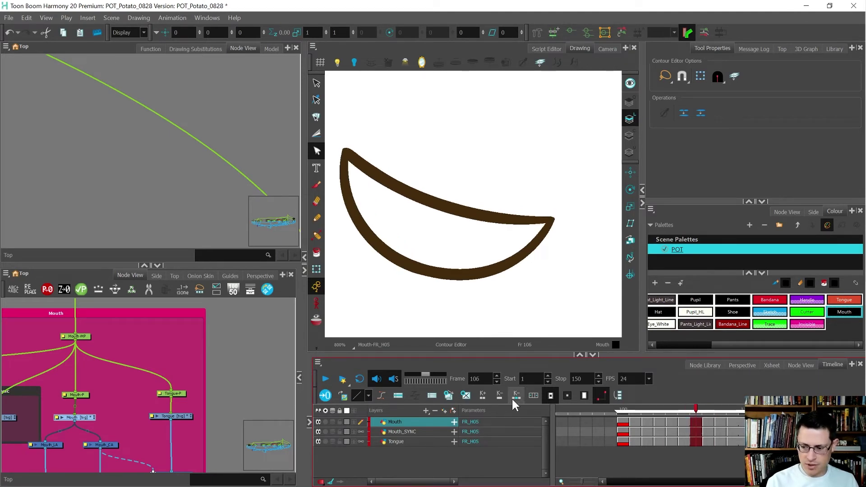
key("period")
key("comma")
key("period")
key("comma")
key("period")
key("period")
key("period")
key("comma")
key("comma")
key("comma")
key("period")
key("period")
key("period")
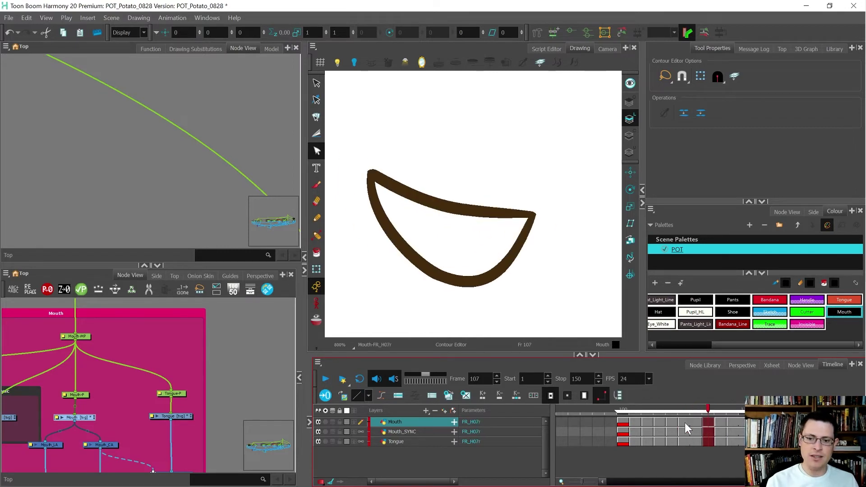
key("comma")
key("comma")
key("comma")
key("period")
key("period")
key("period")
key("comma")
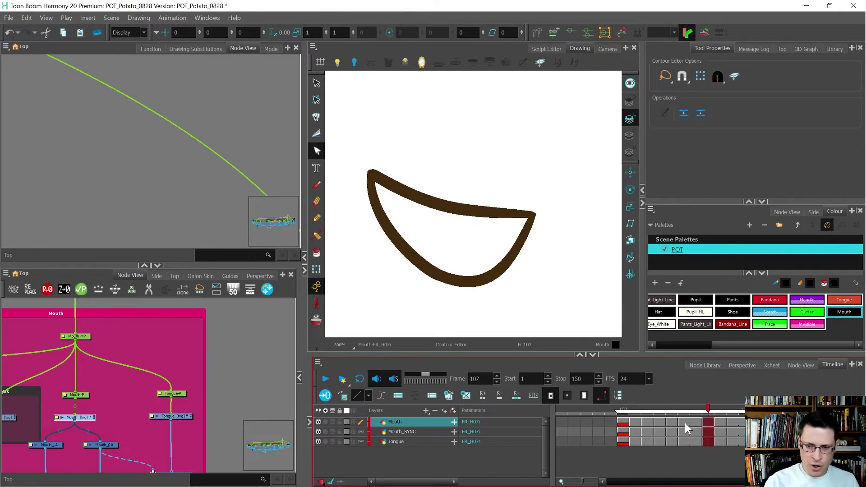
key("comma")
key("comma")
key("period")
key("period")
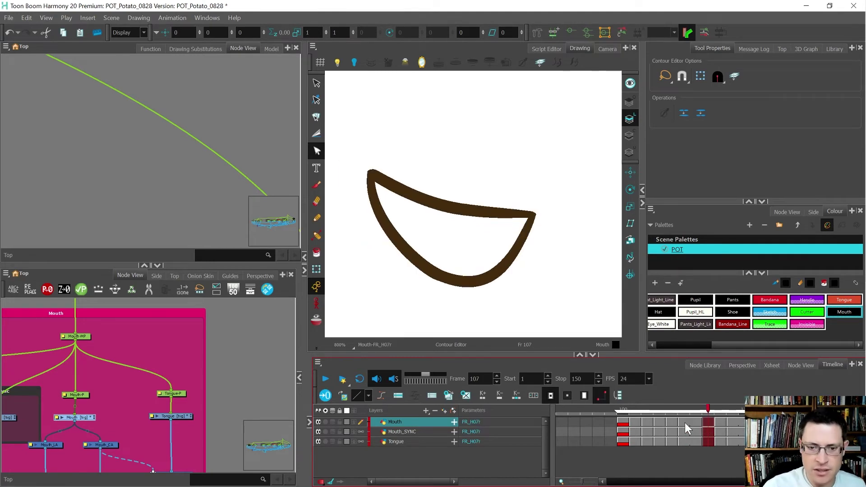
Lower the middle point of the FR_H07r upper lip slightly and smooth its curve toward the right corner
left_click_drag(409, 151, 526, 173)
left_click(508, 217)
left_click(463, 211)
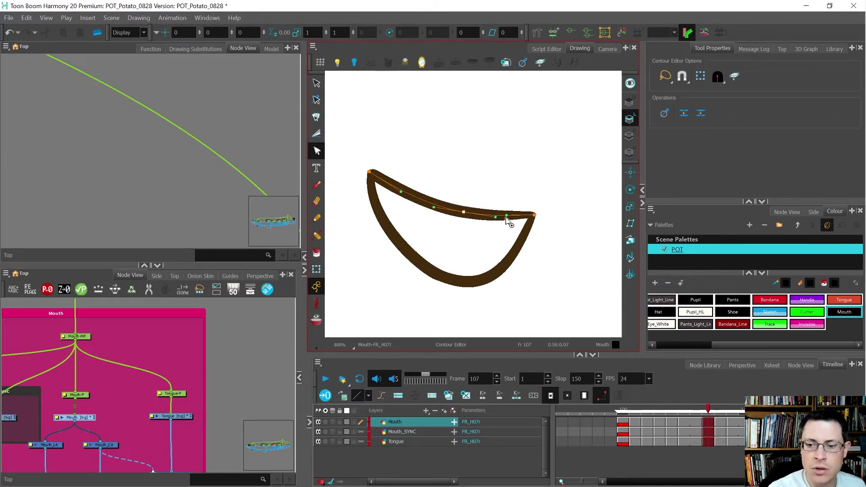
Flip between the adjacent mouth drawings to check how the adjusted FR_H07r upper lip follows the sequence
key("comma")
key("comma")
key("period")
key("period")
key("period")
key("comma")
key("comma")
key("comma")
key("period")
key("period")
key("period")
key("comma")
key("period")
key("comma")
key("period")
key("comma")
key("comma")
key("comma")
key("period")
key("period")
Shift the bottom point of the FR_H07r mouth outline slightly left and up to reshape its lower curve
left_click(460, 282)
left_click_drag(436, 274, 433, 272)
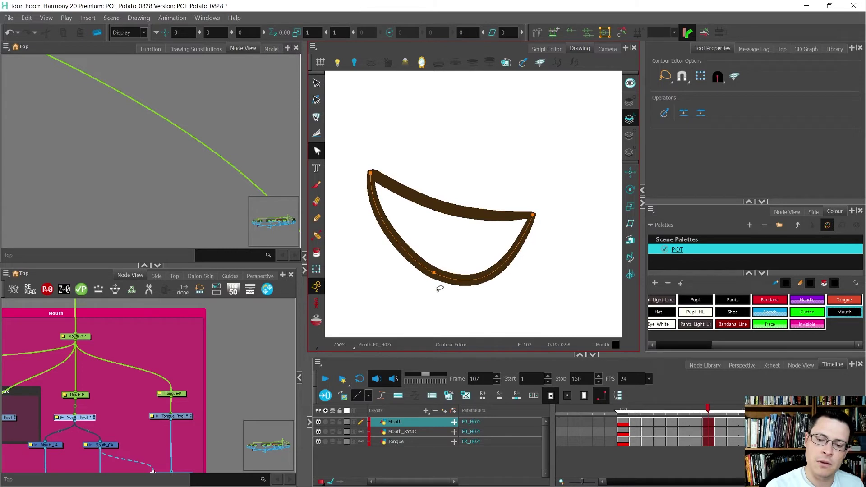
left_click_drag(489, 298, 482, 289)
left_click(471, 317)
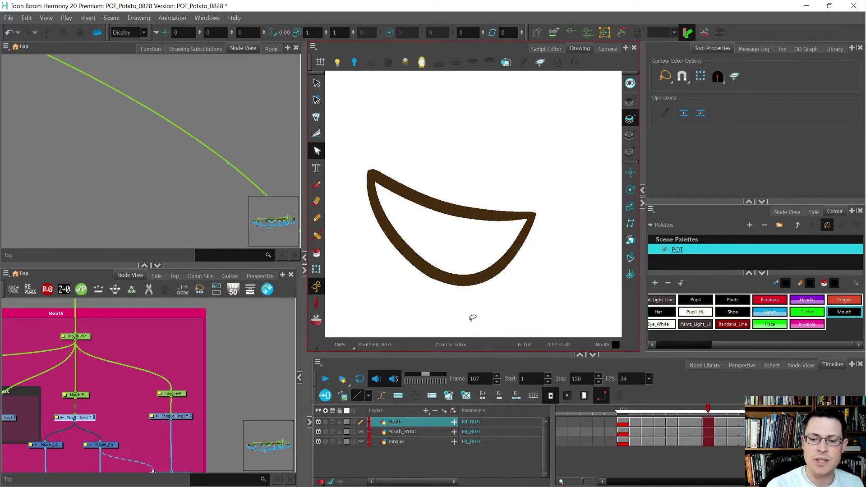
Flip through the neighbouring mouth drawings to check the reshaped lower curve of FR_H07r
key("comma")
key("comma")
key("period")
key("period")
key("period")
key("comma")
key("comma")
key("period")
key("comma")
key("period")
key("period")
key("comma")
key("comma")
key("period")
Nudge the right corner of the FR_H07r mouth outline and recheck it against the neighbouring drawings
left_click_drag(548, 220, 533, 218)
key("comma")
key("comma")
key("period")
key("period")
key("period")
key("comma")
key("comma")
key("comma")
key("period")
key("period")
key("period")
key("comma")
key("comma")
key("comma")
key("period")
key("period")
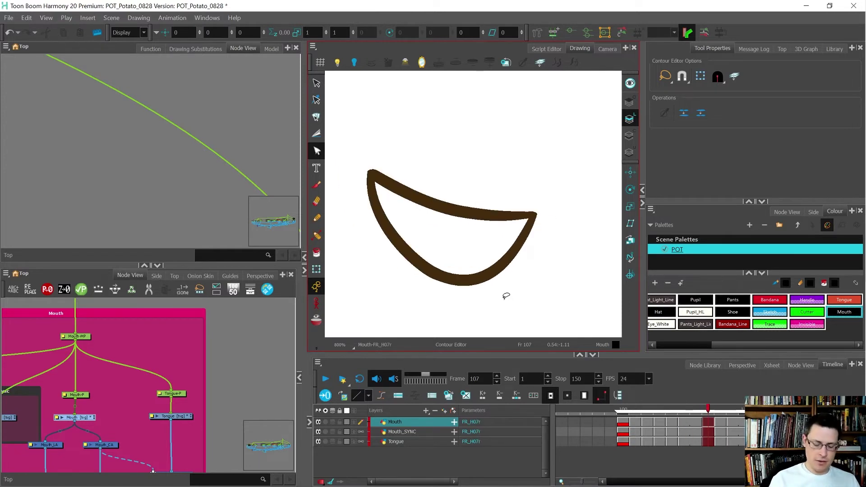
Paint the inside of the FR_H07r mouth with the black Mouth colour
key("alt+i")
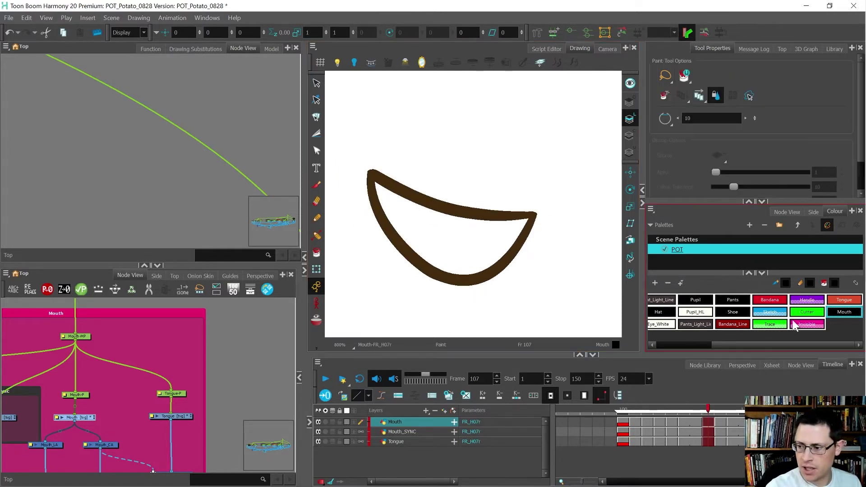
left_click(471, 255)
key("alt+s")
left_click(495, 262)
key("ctrl+x")
key("ctrl+v")
left_click(503, 276)
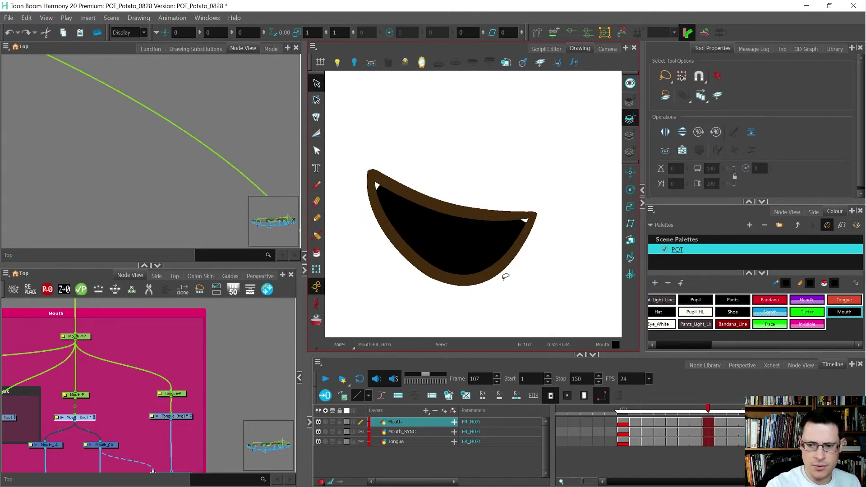
key("ctrl+z")
Extend the black fill of FR_H07r into both mouth corners with the Contour Editor, closing the white gaps
key("alt+i")
left_click(494, 275)
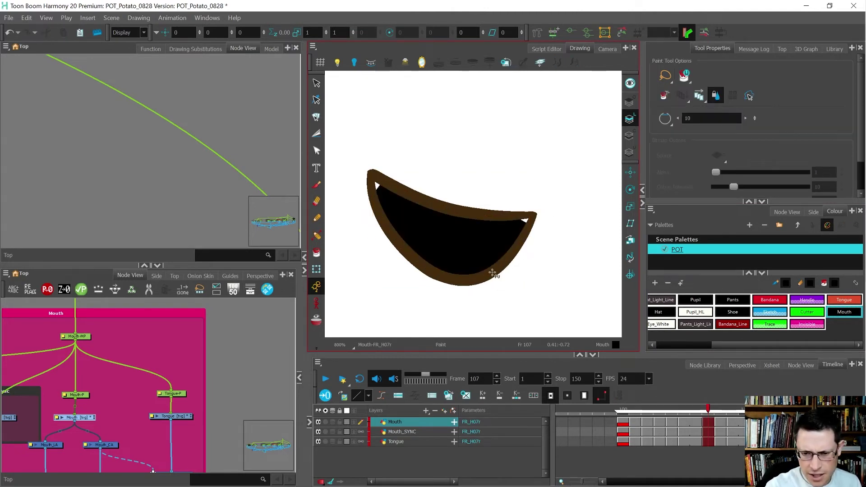
key("alt+q")
left_click(521, 223)
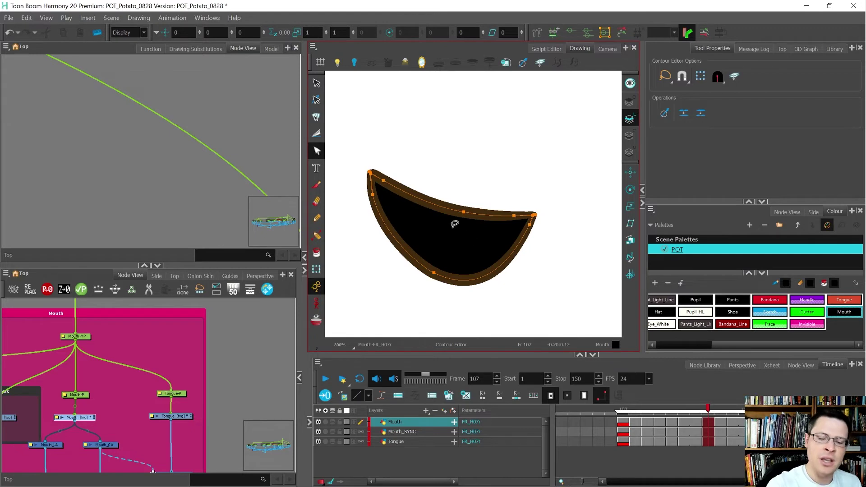
Move the black mouth fill from the line art to the colour art layer and delete the old, larger fill there
key("alt+s")
left_click(445, 236)
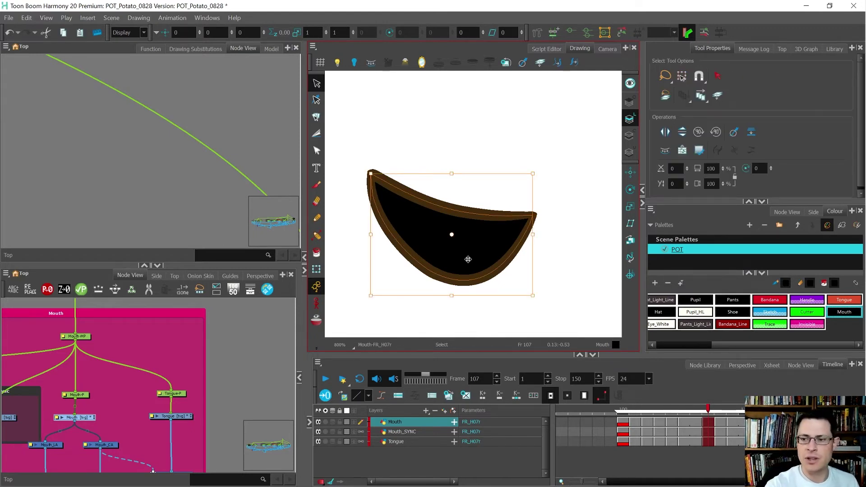
key("ctrl+x")
left_click(629, 134)
key("ctrl+v")
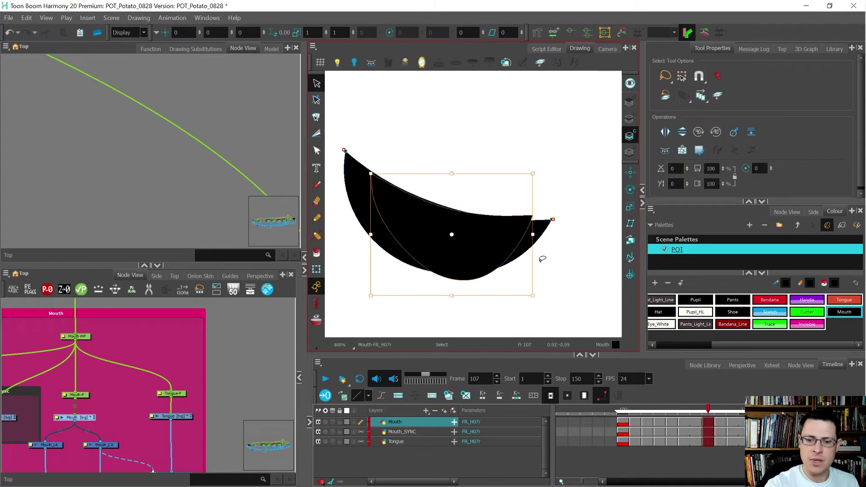
left_click_drag(554, 237, 543, 266)
key("Delete")
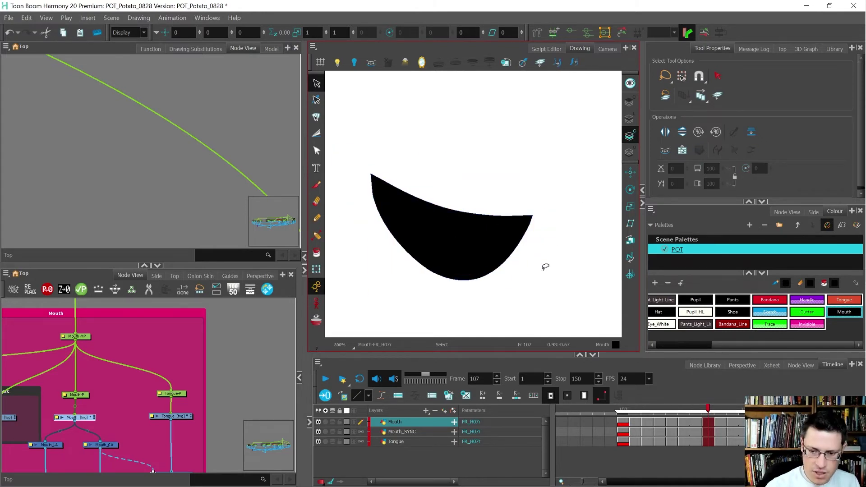
Show the whole character in the Camera view and step through frames 105 to 108 to review the mouths in place
left_click(608, 49)
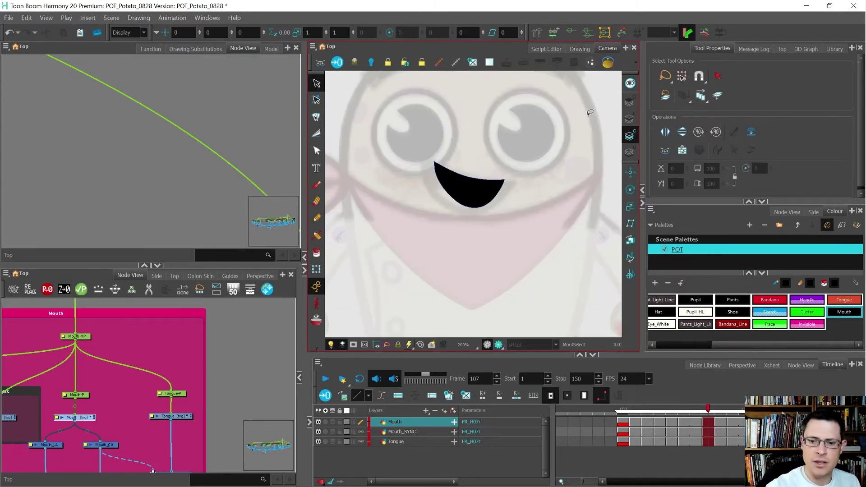
key("shift+t")
key(".")
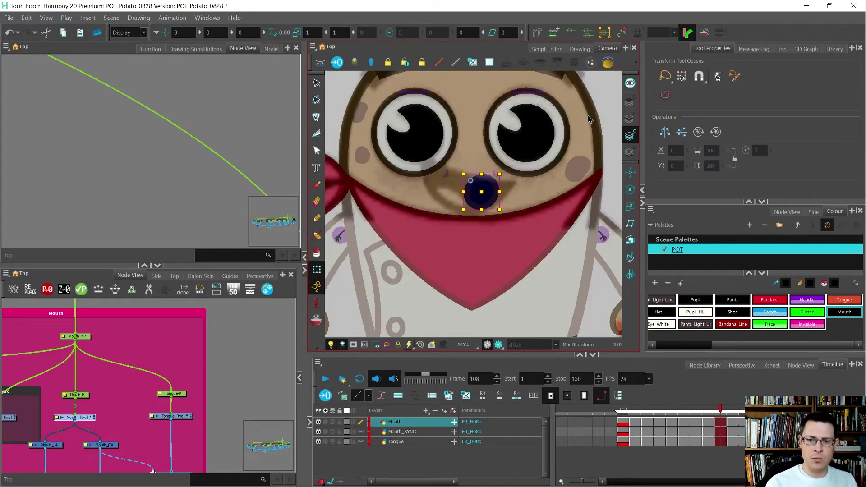
key(".")
key(".")
scroll(471, 185, "down", 2)
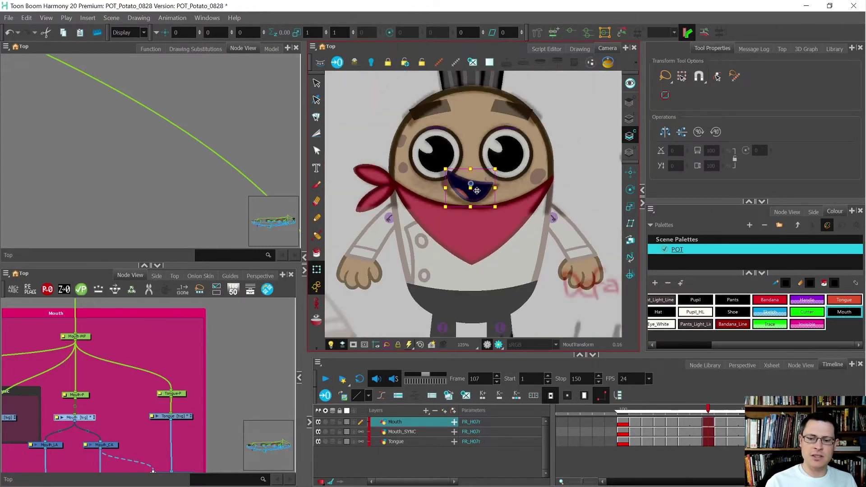
key(".")
key(".")
key(".")
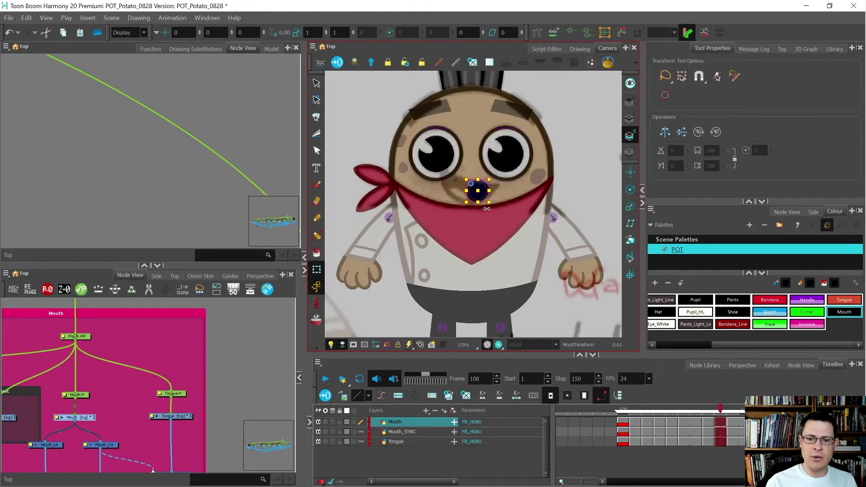
key("comma")
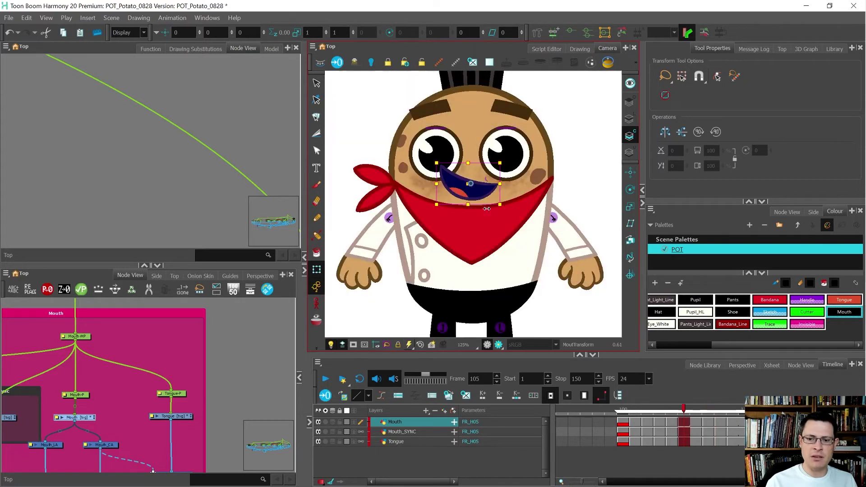
key("period")
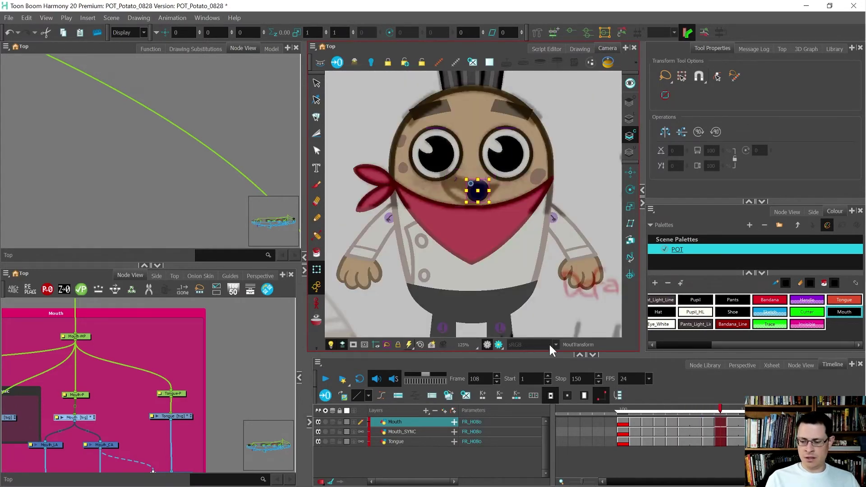
On frame 106, set the mouth's drawing substitution to FR_H06
left_click(694, 428)
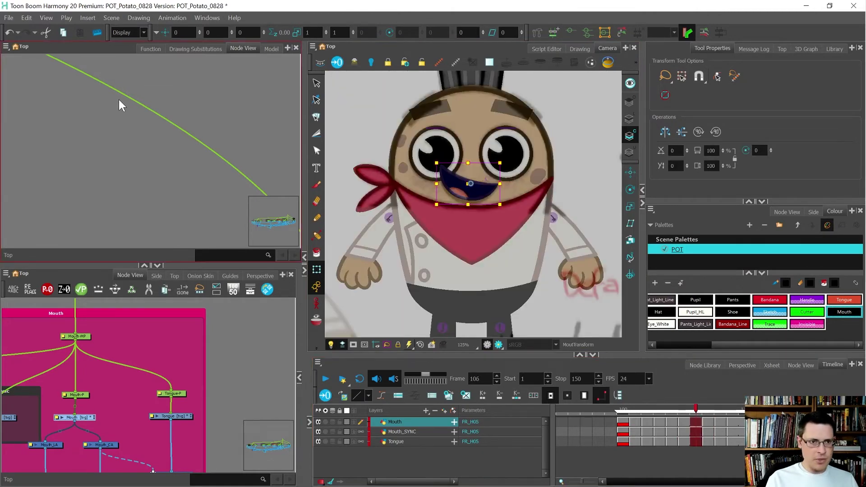
left_click(194, 48)
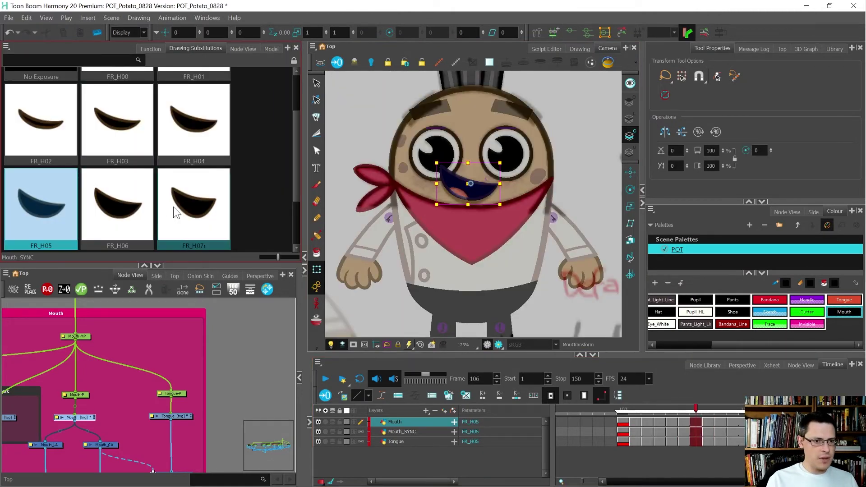
left_click(136, 211)
Review the happy mouth substitutions on the character between frames 102 and 110
key("comma")
key("comma")
key("period")
key("period")
key("period")
key("period")
key("period")
key("comma")
key("comma")
key("comma")
key("comma")
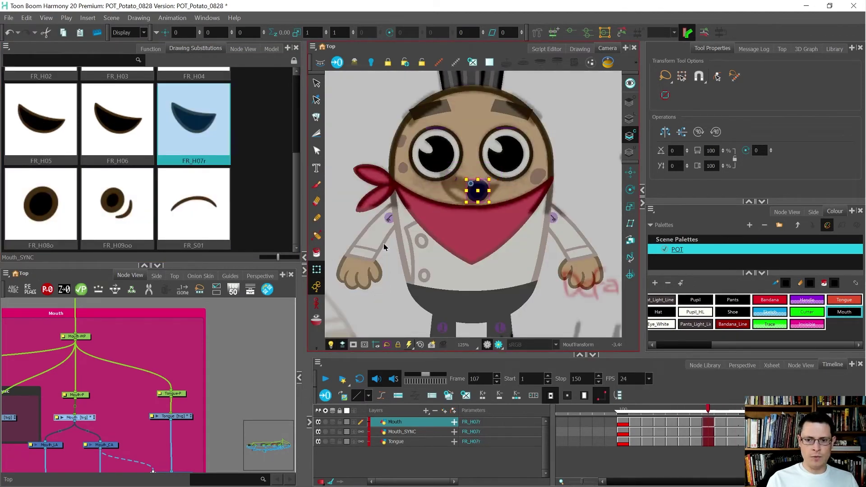
key("period")
key("period")
key("period")
key("period")
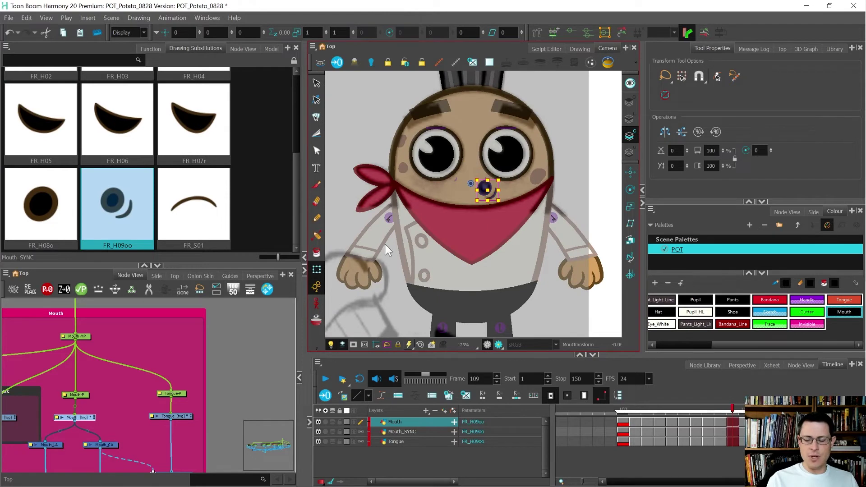
key("period")
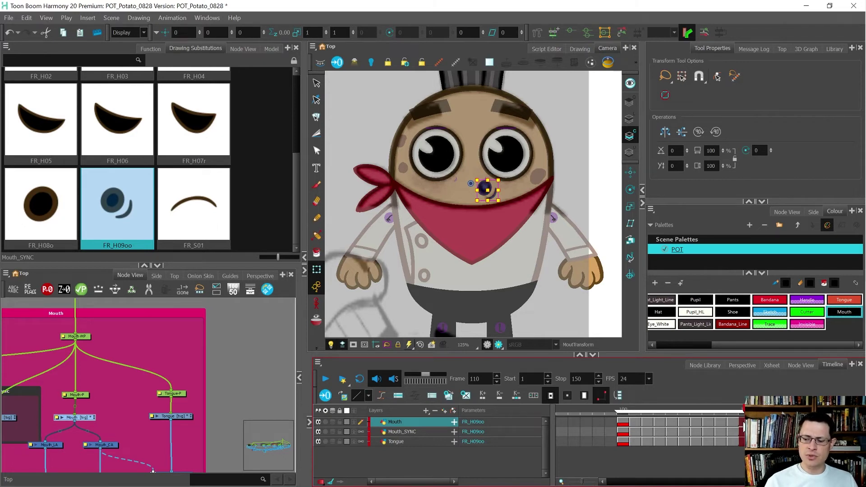
left_click(647, 422)
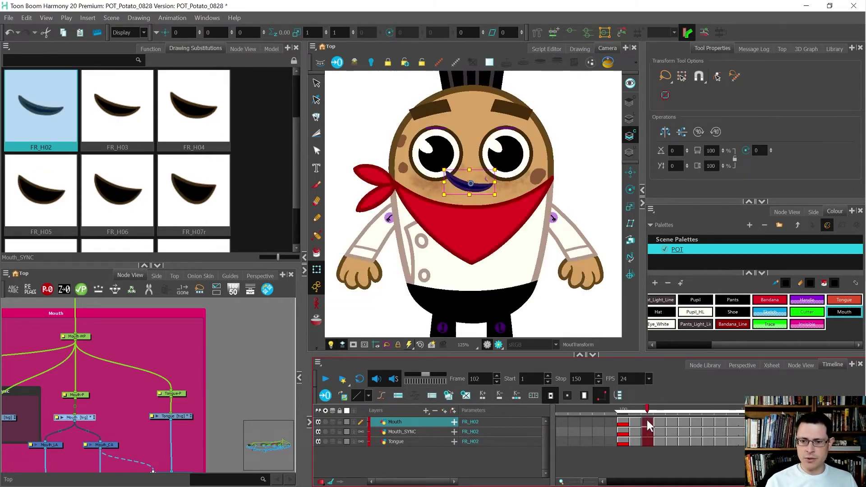
key("comma")
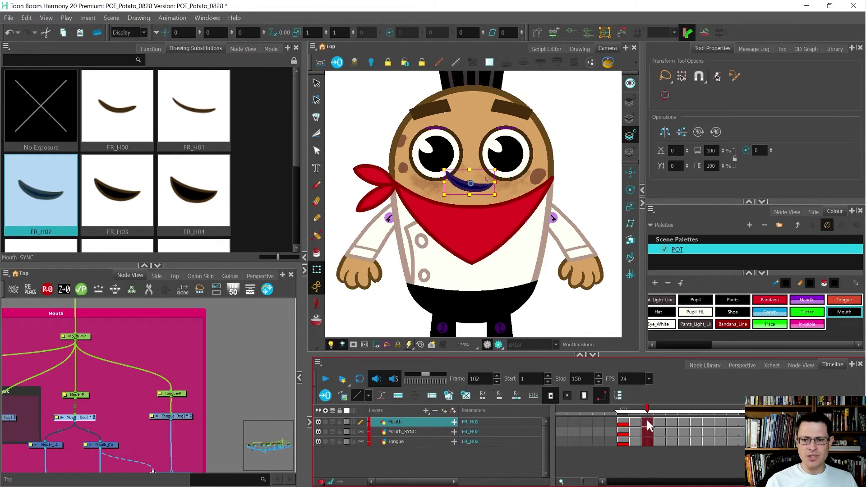
key("period")
key("comma")
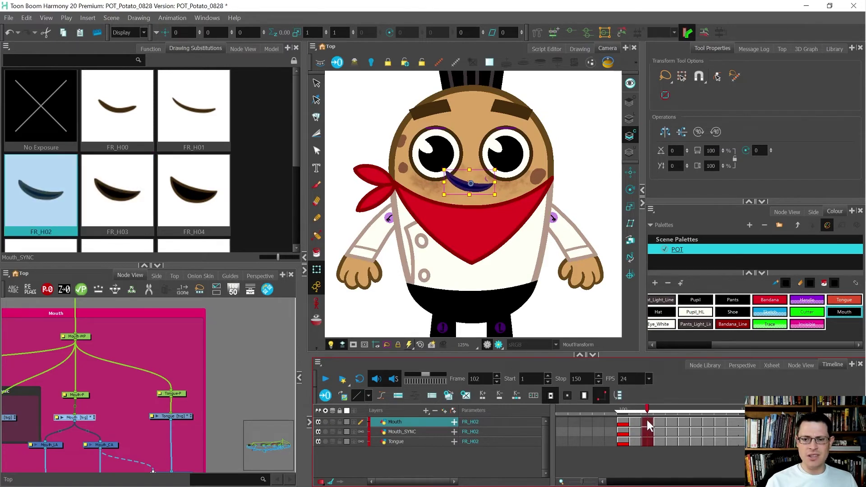
Compare the FR_H02 smile on frame 102 with the FR_H08o and FR_H09oo mouths on frames 108 and 110
key("period")
key("comma")
key("comma")
key("period")
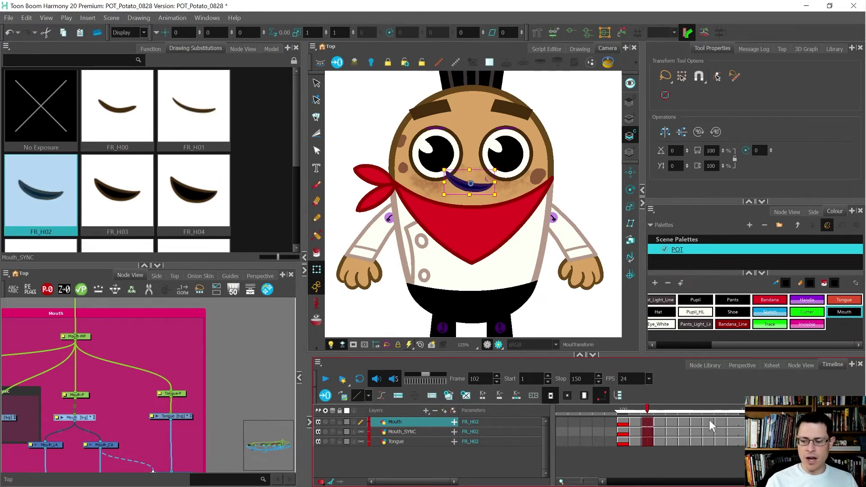
left_click(724, 420)
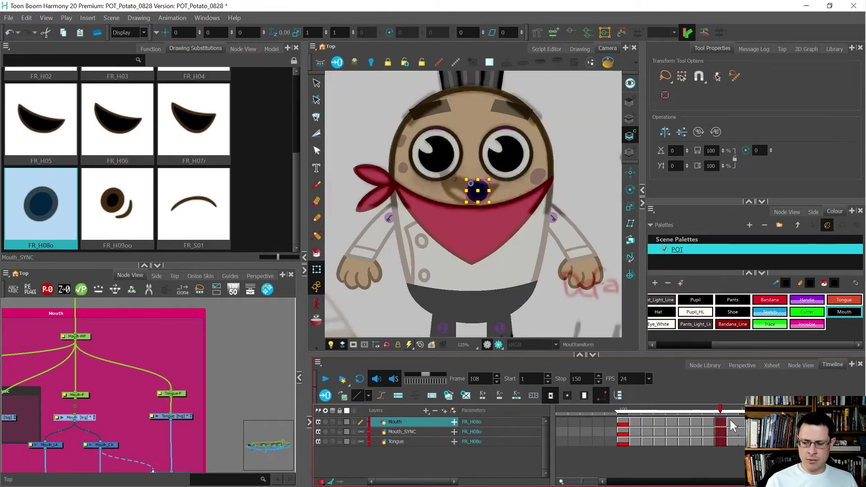
left_click(732, 420)
left_click(742, 423)
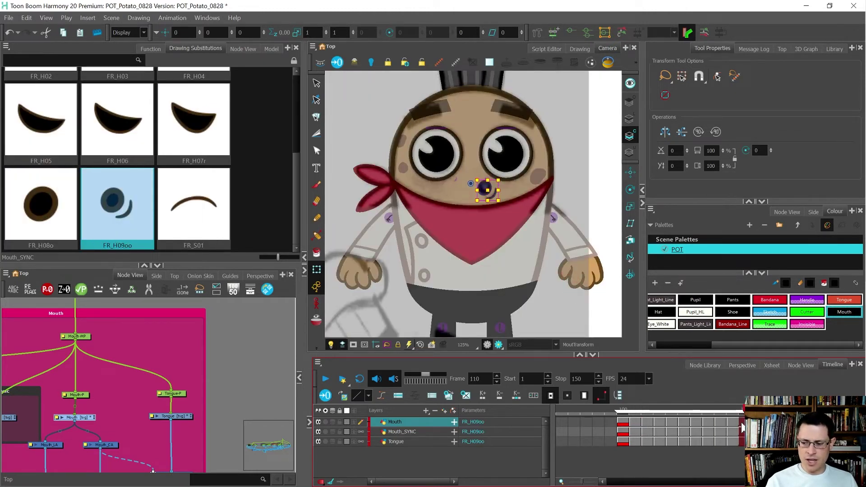
On frame 111, duplicate the FR_H02 mouth drawing across the mouth layers
key("period")
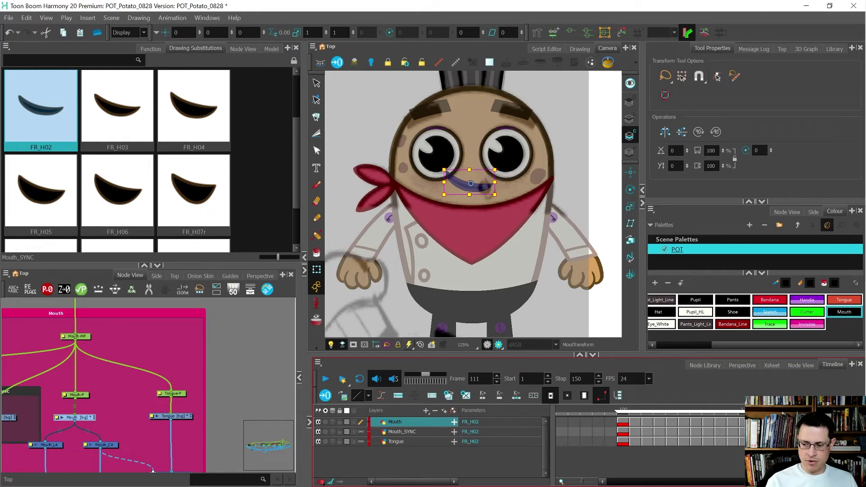
left_click(448, 396)
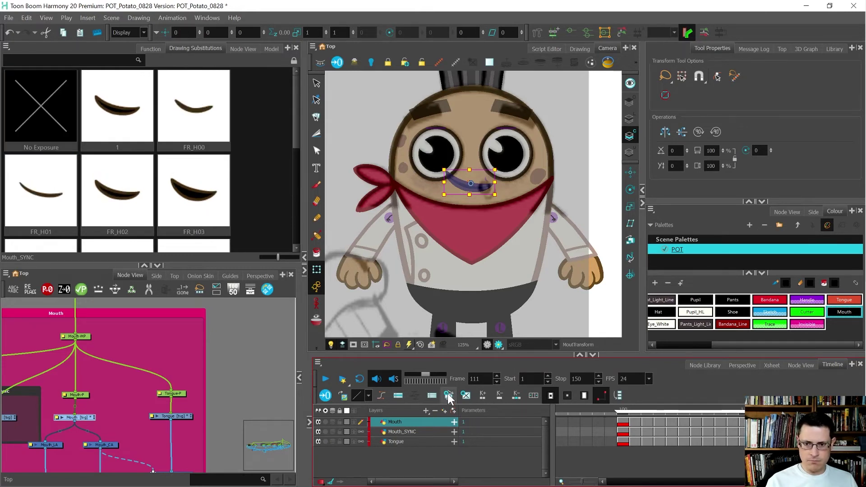
scroll(473, 158, "up", 4)
Delete all line art and colour art from the duplicated mouth drawing, leaving it empty
key("alt+s")
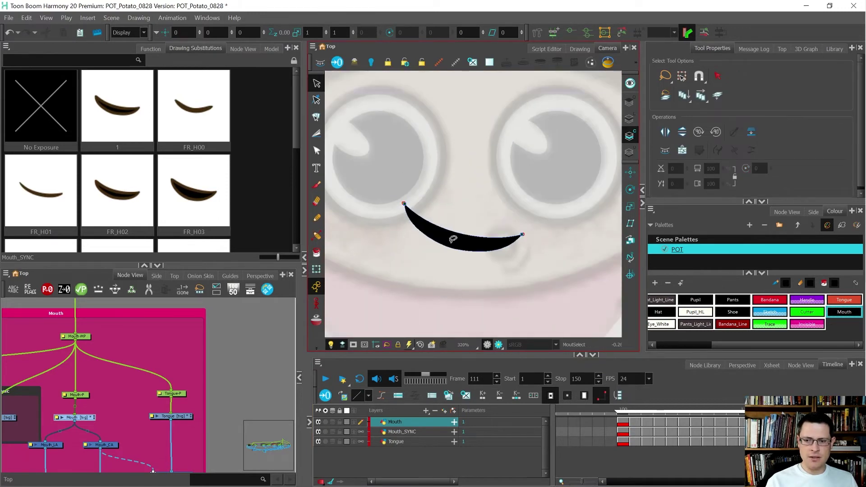
left_click(630, 121)
left_click(629, 119)
mouse_move(519, 275)
left_mouse_down()
mouse_move(446, 180)
mouse_move(481, 292)
mouse_move(518, 275)
left_mouse_up()
key("Delete")
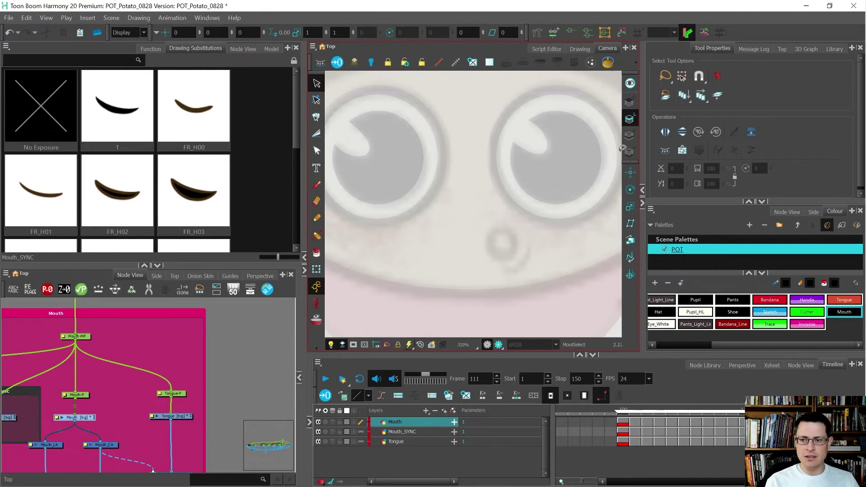
left_click(631, 131)
mouse_move(588, 196)
left_mouse_down()
mouse_move(325, 164)
mouse_move(380, 252)
mouse_move(469, 267)
mouse_move(524, 239)
mouse_move(553, 244)
mouse_move(534, 228)
left_mouse_up()
key("Delete")
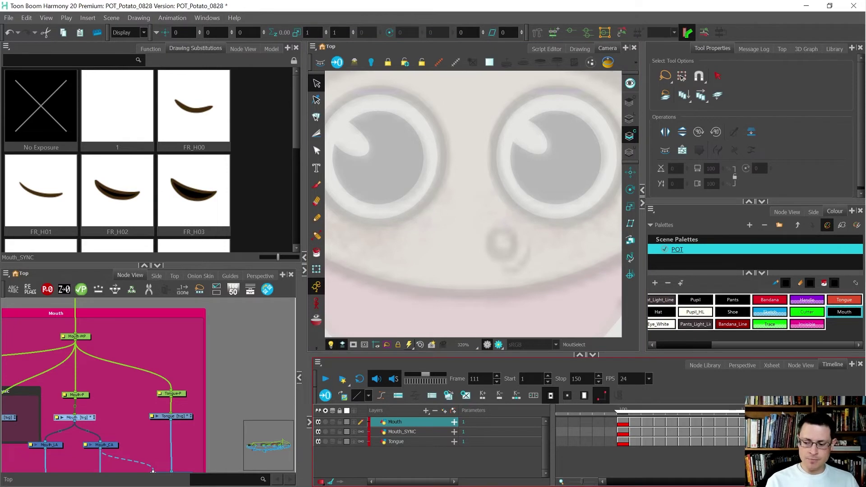
Disable the Potato_Expressions_0828 reference image node and return to the empty Mouth drawing on frame 111
key("alt+b")
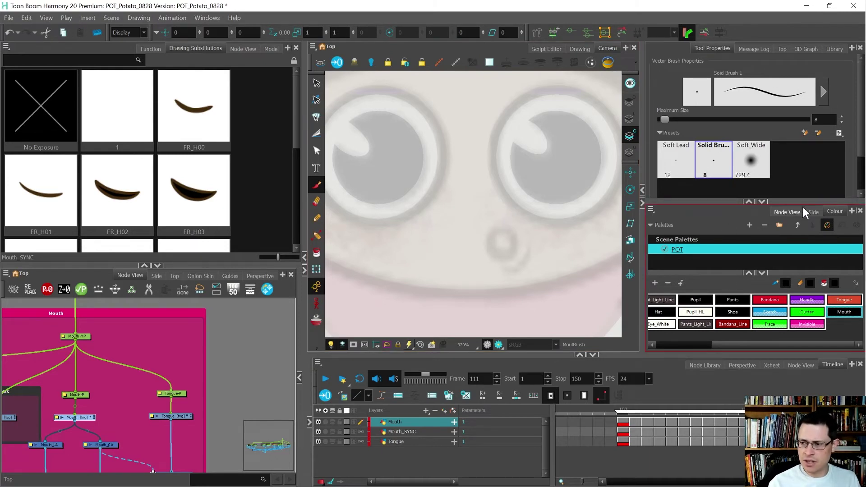
left_click(787, 211)
scroll(799, 273, "down", 1)
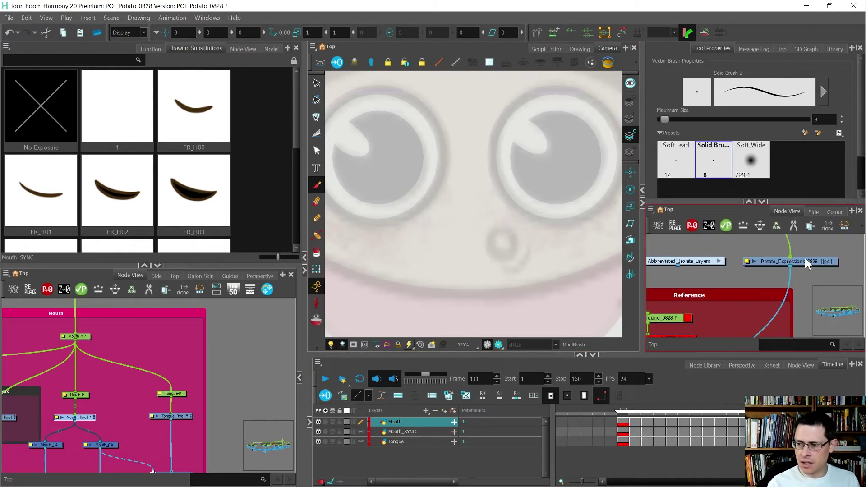
left_click(807, 261)
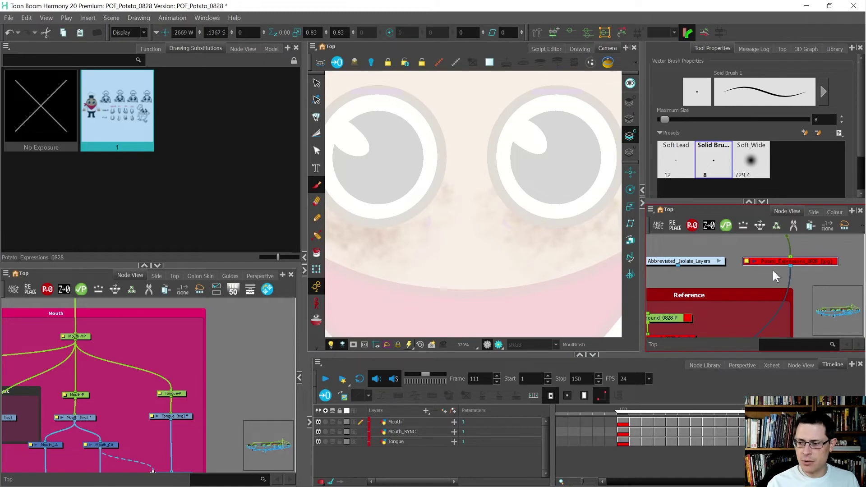
left_click(747, 421)
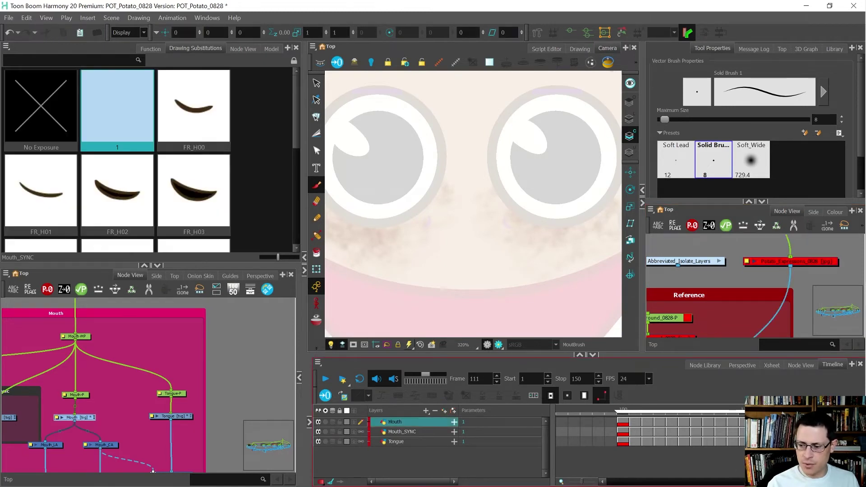
Save the scene and, on frame 110, make line art active with all art layers of the mouth previewed
key("period")
key("comma")
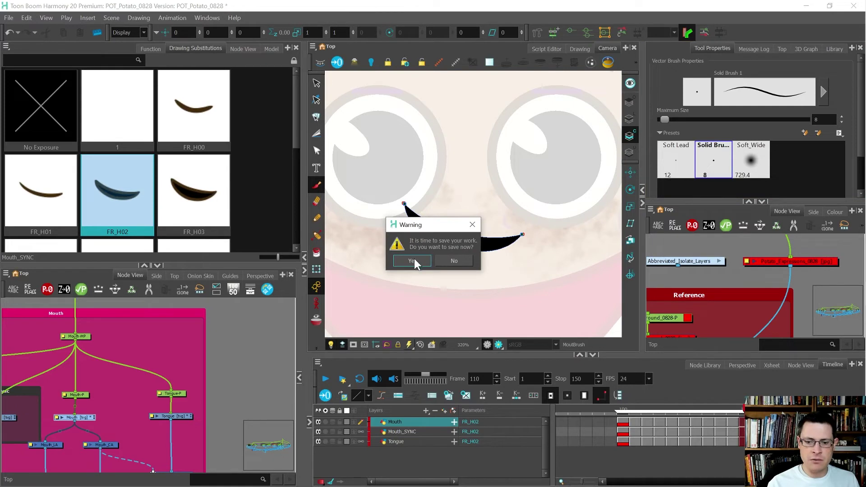
left_click(413, 261)
left_click(629, 119)
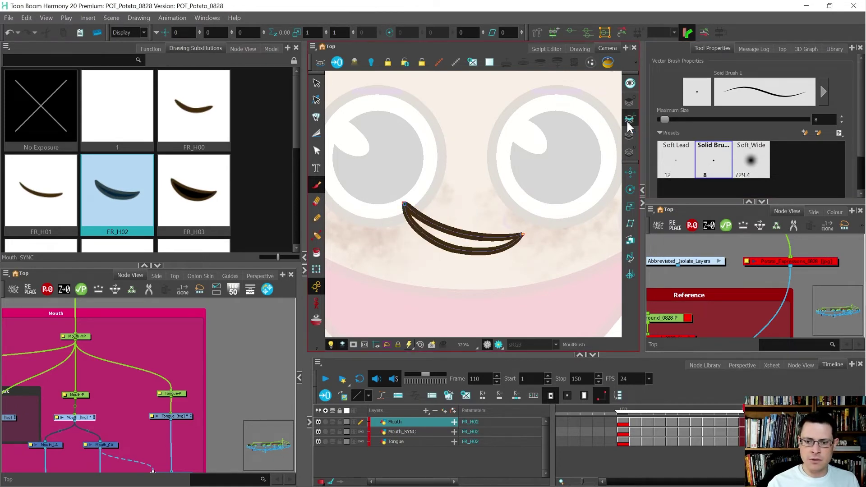
left_click(634, 82)
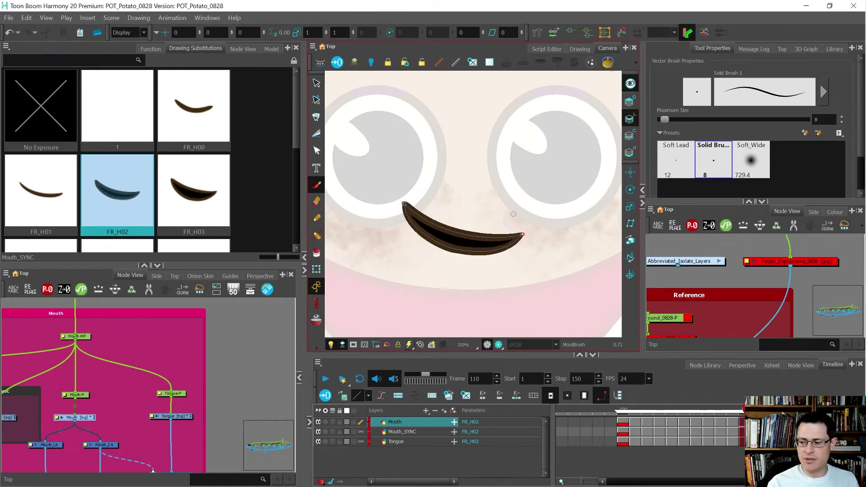
On frame 111, set the brush to the Soft Lead preset at size 12 with the Sketch colour
key(".")
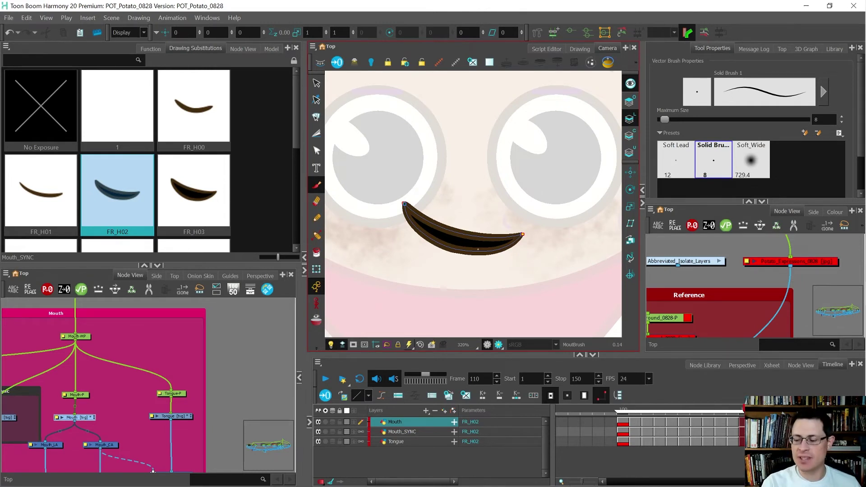
key("period")
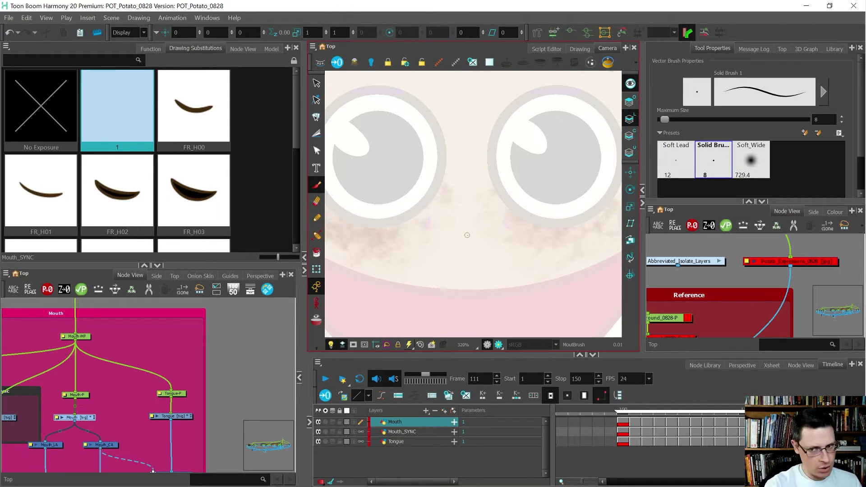
left_click(674, 156)
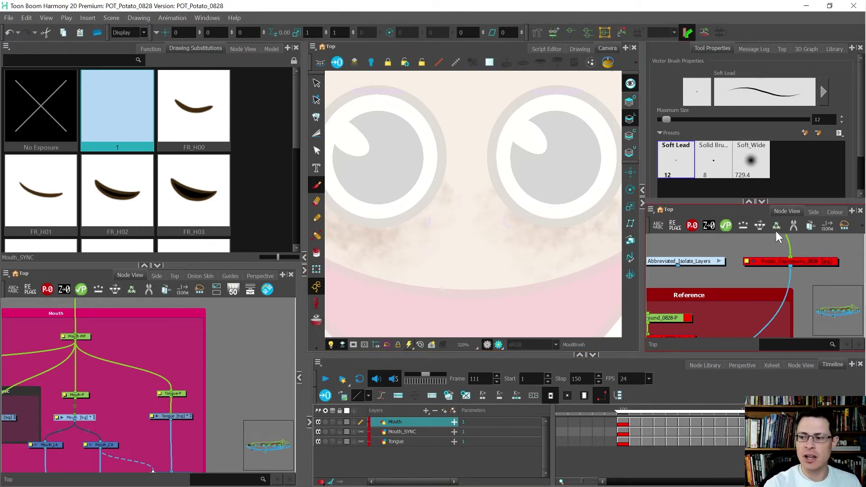
left_click(833, 212)
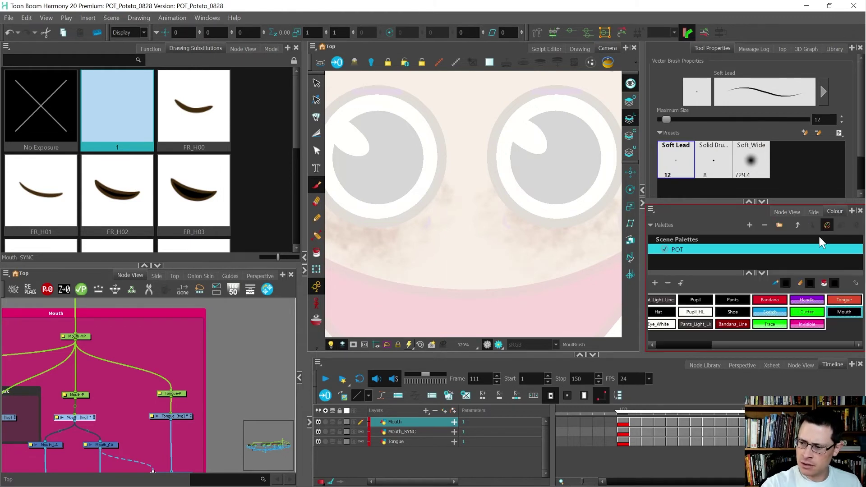
left_click(778, 312)
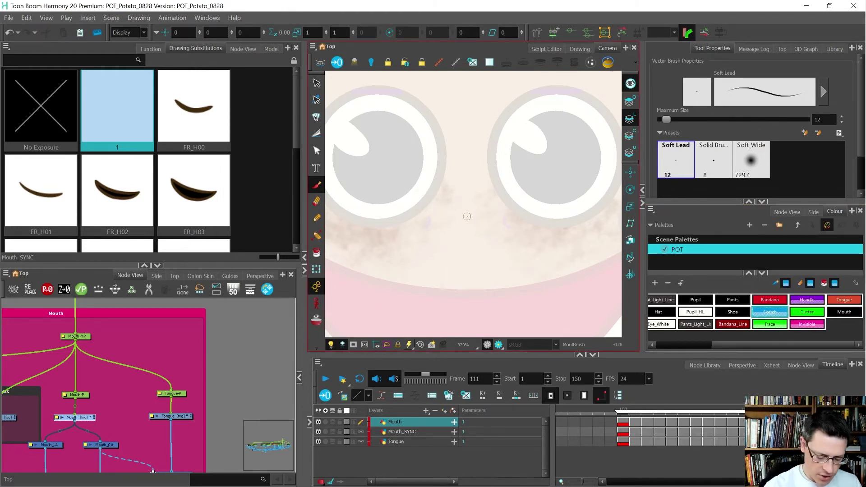
With onion skin on, roughly sketch a small, narrow mouth in blue over the previous smile
key("alt+o")
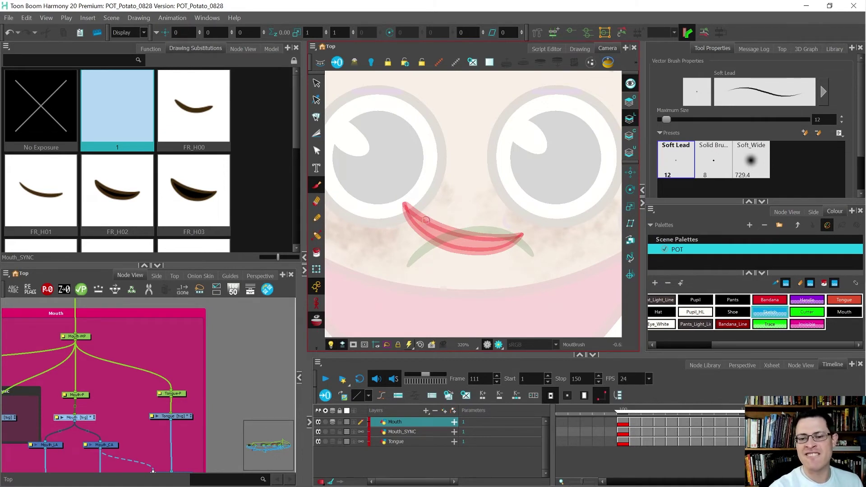
left_click_drag(426, 221, 489, 224)
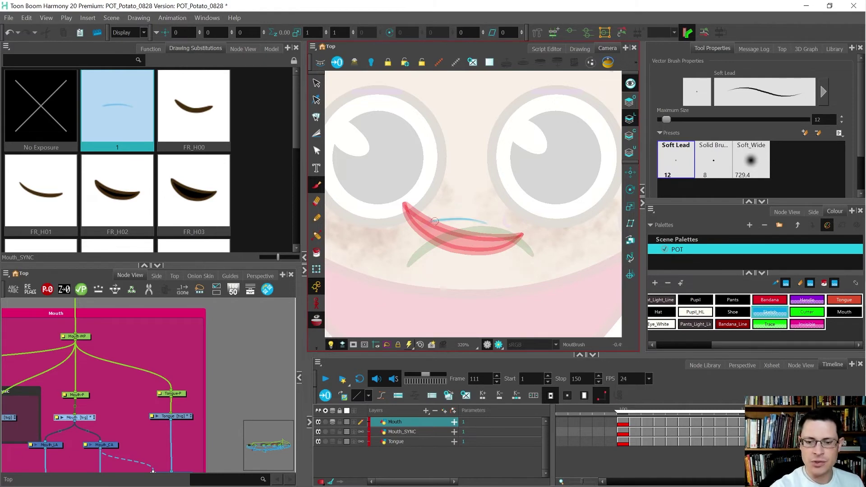
mouse_move(429, 221)
left_mouse_down()
mouse_move(508, 228)
mouse_move(486, 248)
mouse_move(458, 222)
mouse_move(507, 233)
mouse_move(462, 222)
mouse_move(455, 243)
mouse_move(471, 251)
mouse_move(504, 234)
mouse_move(484, 247)
mouse_move(501, 235)
mouse_move(504, 248)
mouse_move(479, 241)
left_mouse_up()
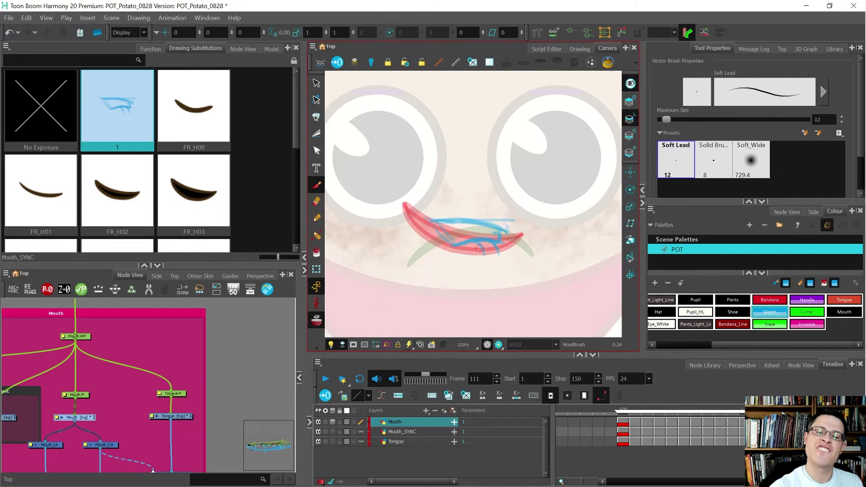
left_click_drag(481, 243, 464, 240)
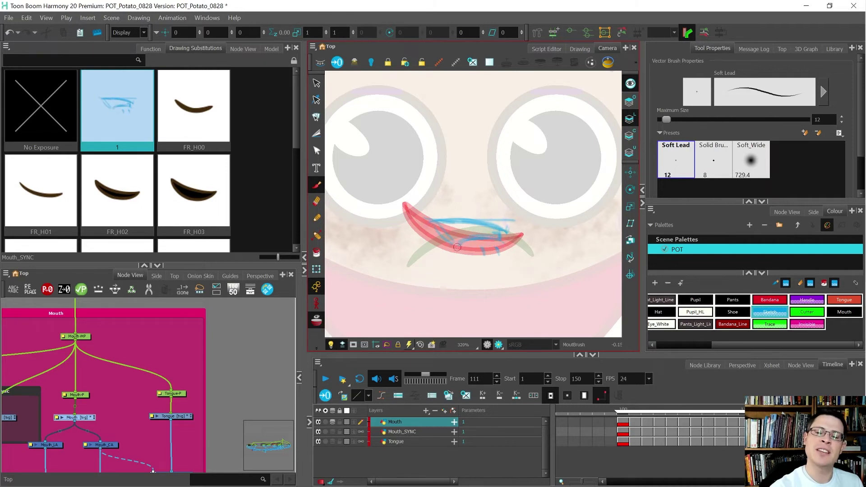
left_click_drag(500, 251, 479, 243)
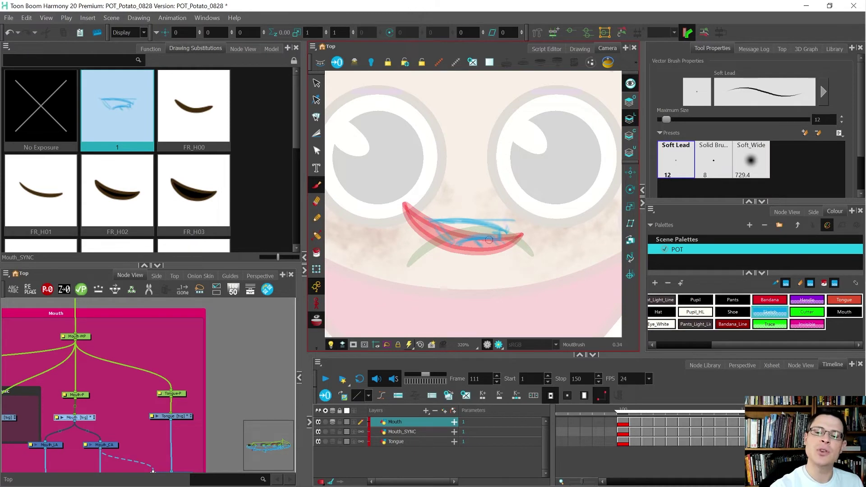
Redraw the sketched upper lip lower, within the smile's shape, and erase the stray strokes above it
mouse_move(440, 217)
left_mouse_down()
mouse_move(514, 229)
mouse_move(444, 227)
left_mouse_up()
left_click_drag(512, 231, 444, 229)
mouse_move(470, 232)
left_mouse_down()
mouse_move(495, 242)
mouse_move(467, 241)
mouse_move(460, 246)
left_mouse_up()
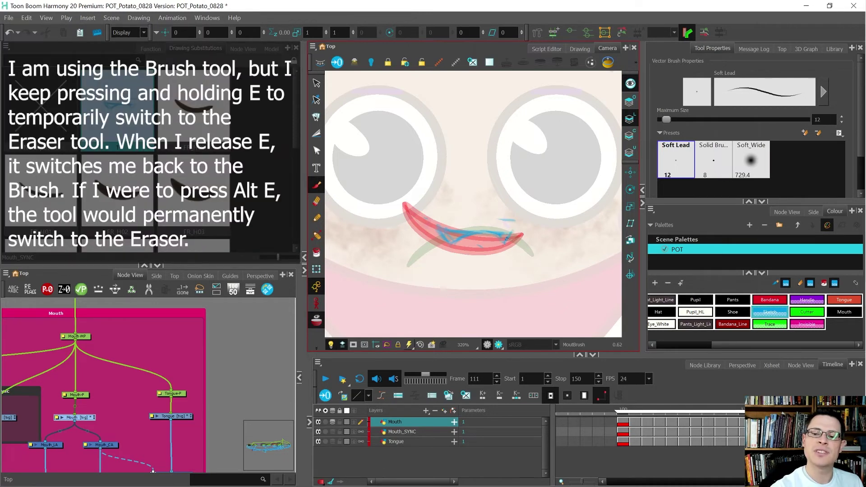
key("e")
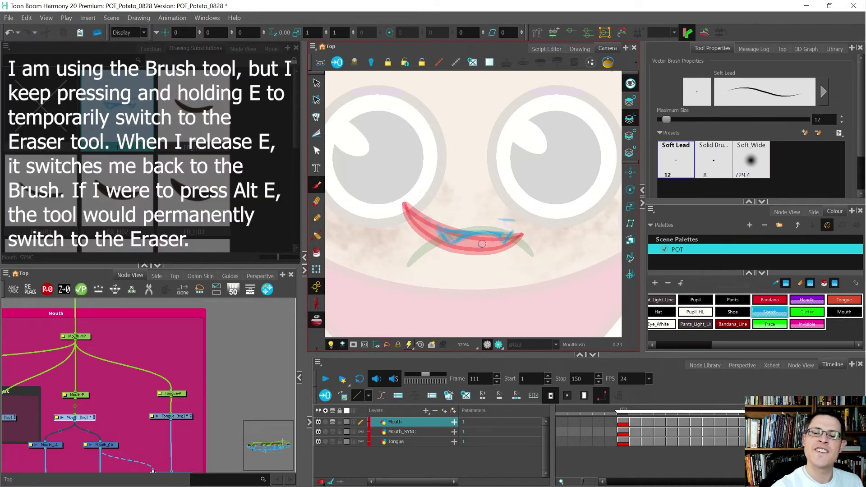
mouse_move(487, 243)
left_mouse_down()
mouse_move(472, 241)
mouse_move(485, 243)
left_mouse_up()
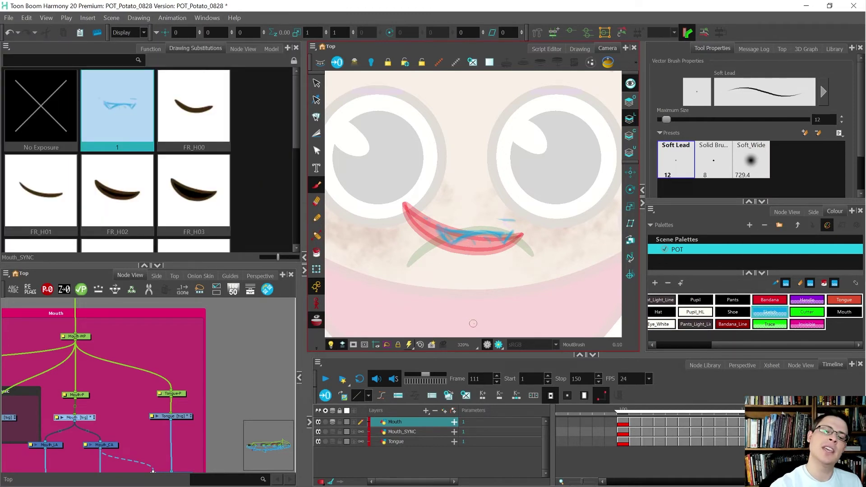
left_click_drag(516, 221, 420, 220)
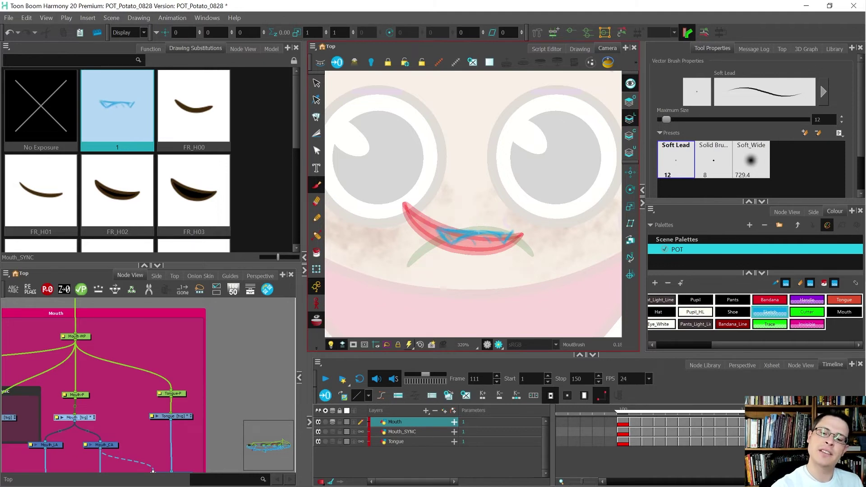
Turn off onion skin and move the sketched mouth slightly left on the face
key("alt+o")
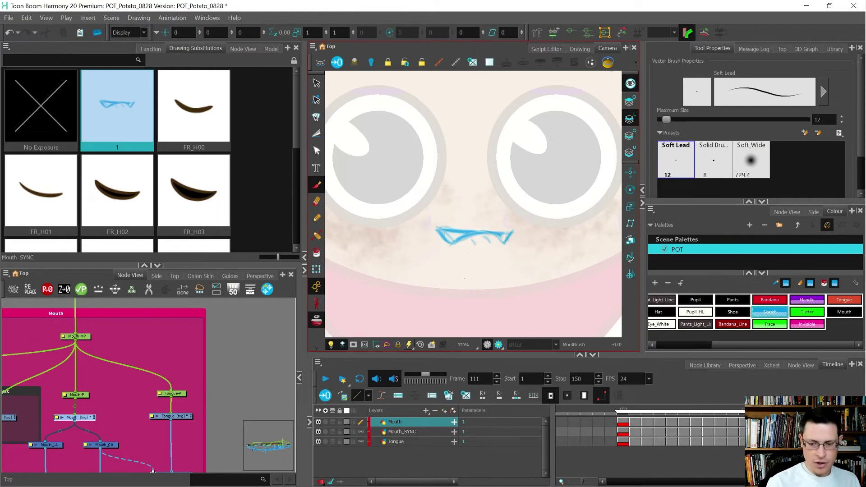
key("1")
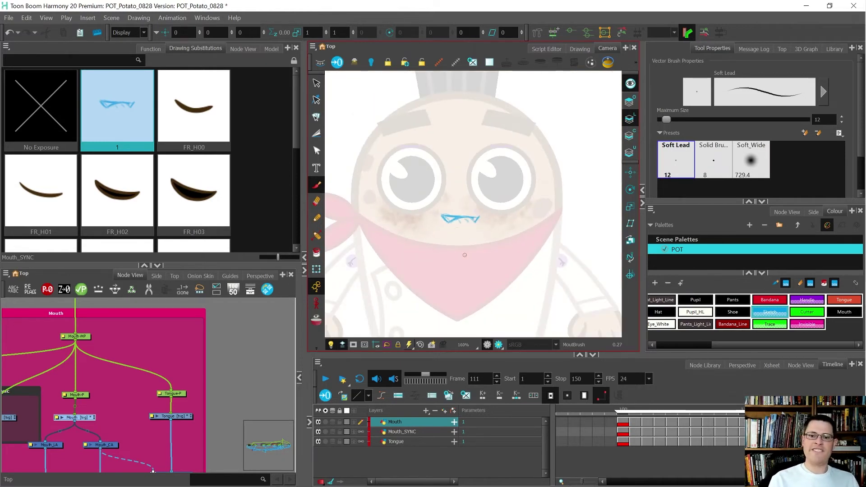
key(".")
key("2")
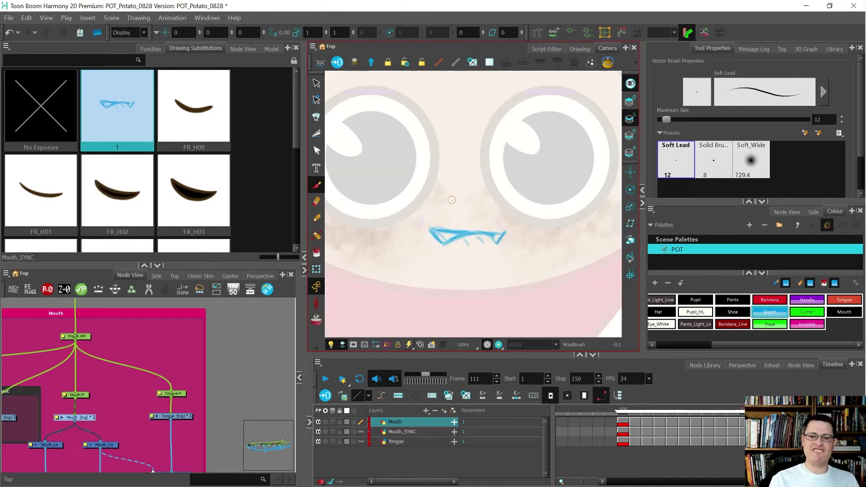
key("=")
key("=")
key("=")
key("-")
key("-")
key("-")
key("alt+s")
mouse_move(528, 238)
left_mouse_down()
mouse_move(446, 215)
mouse_move(456, 253)
mouse_move(477, 231)
left_mouse_up()
left_click(471, 296)
Flip between frames 110 and 111 to compare the new sketched mouth with the FR_H02 smile
key("period")
key("comma")
key("period")
key("comma")
key("period")
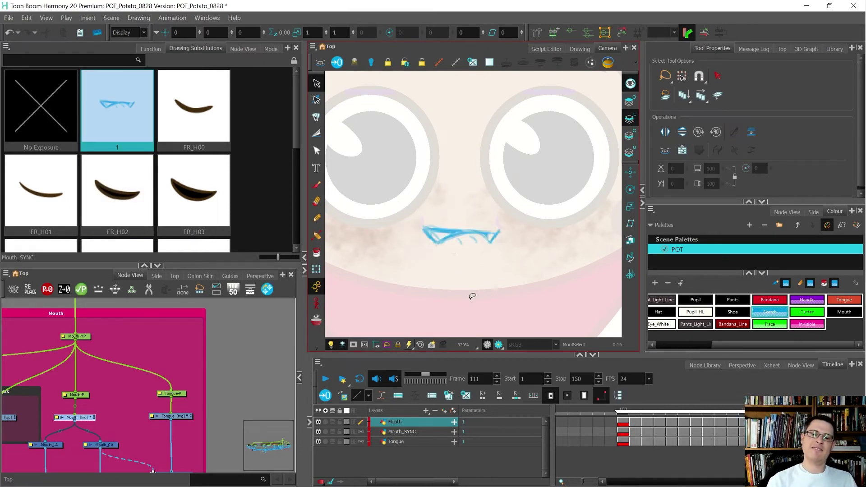
key("comma")
key("period")
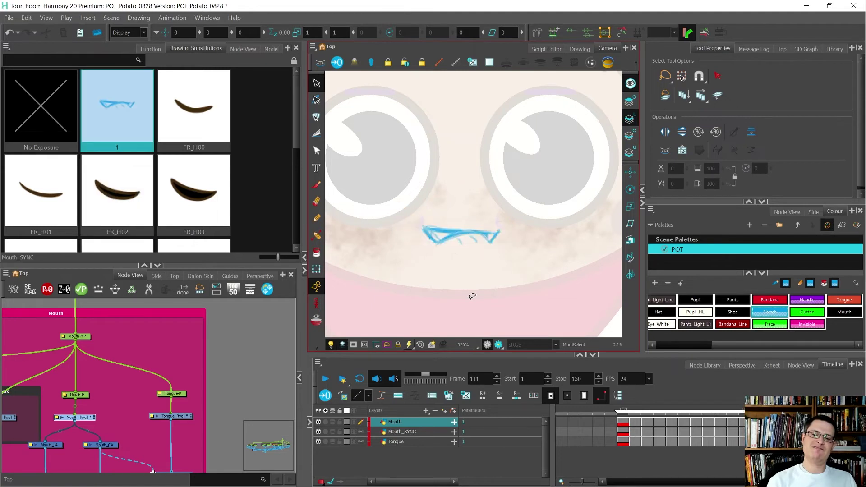
key("comma")
key("period")
Erase the pointed left corner of the sketched mouth and redraw it rounder with the brush
key("alt+e")
mouse_move(415, 229)
left_mouse_down()
mouse_move(438, 224)
mouse_move(414, 228)
left_mouse_up()
key("alt+b")
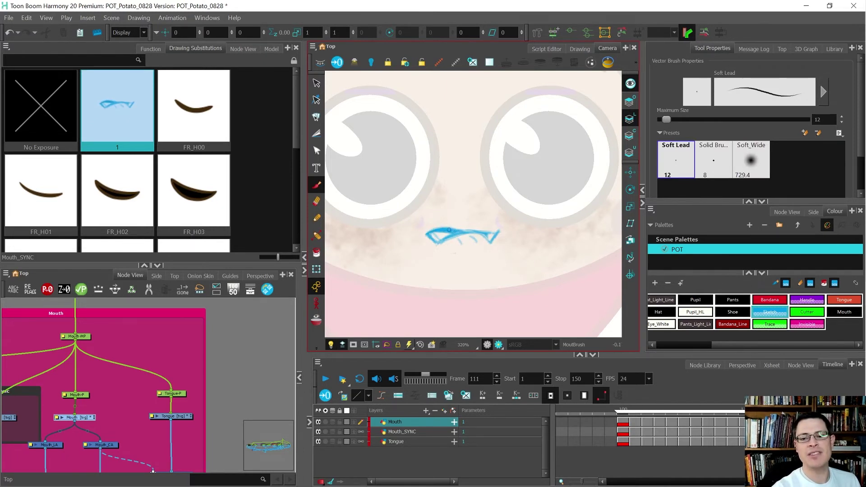
Redraw the right corner of the sketched mouth more bluntly and compare the sketch with the FR_H02 smile on frame 110
left_click_drag(457, 226, 500, 234)
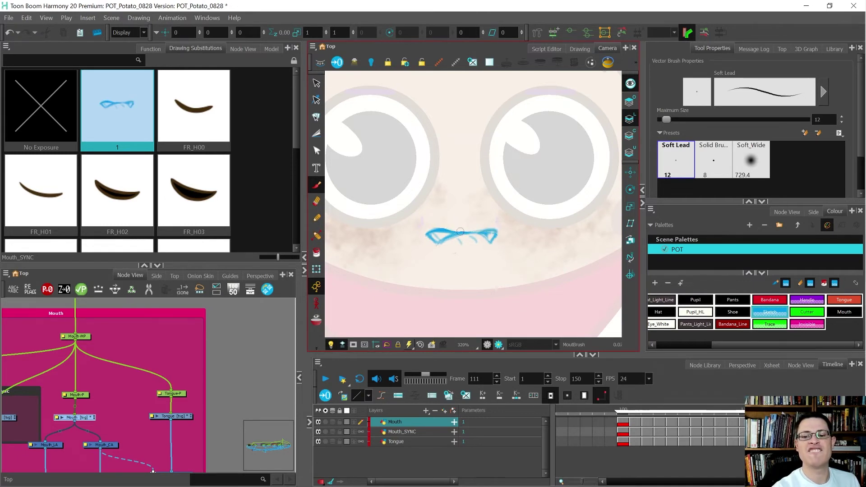
key("comma")
key("period")
key("comma")
key("period")
key("comma")
key("period")
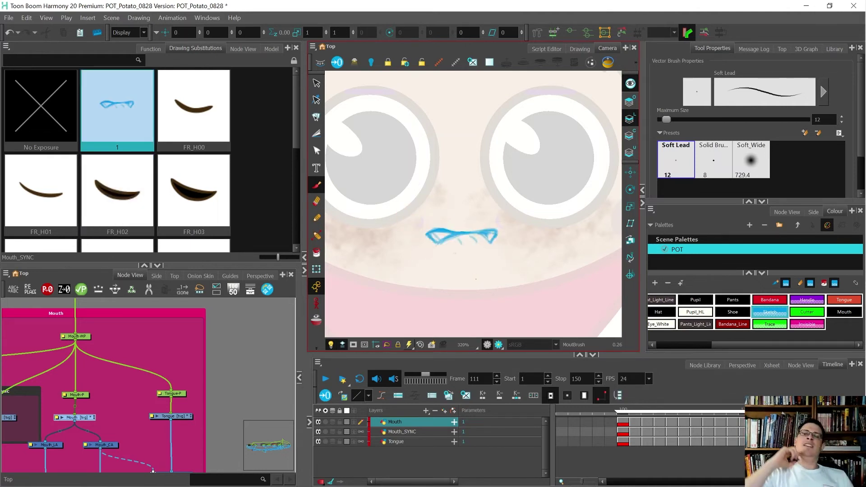
key("comma")
key("period")
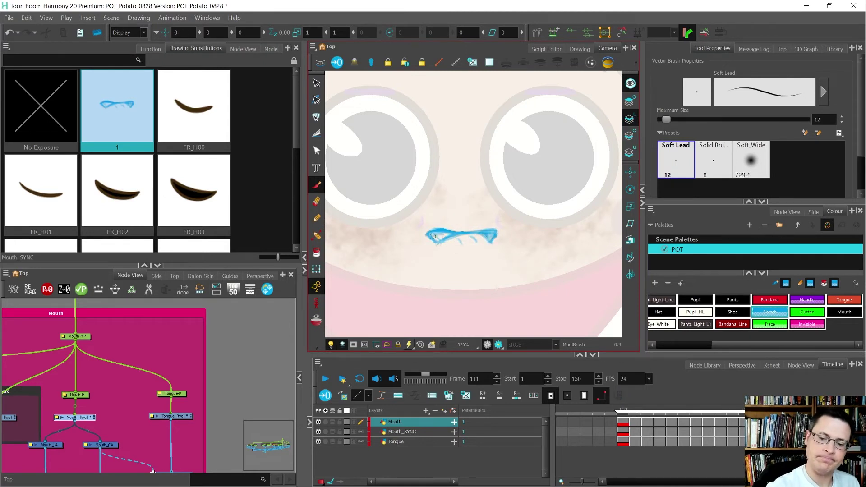
key("comma")
key("period")
key("comma")
key("period")
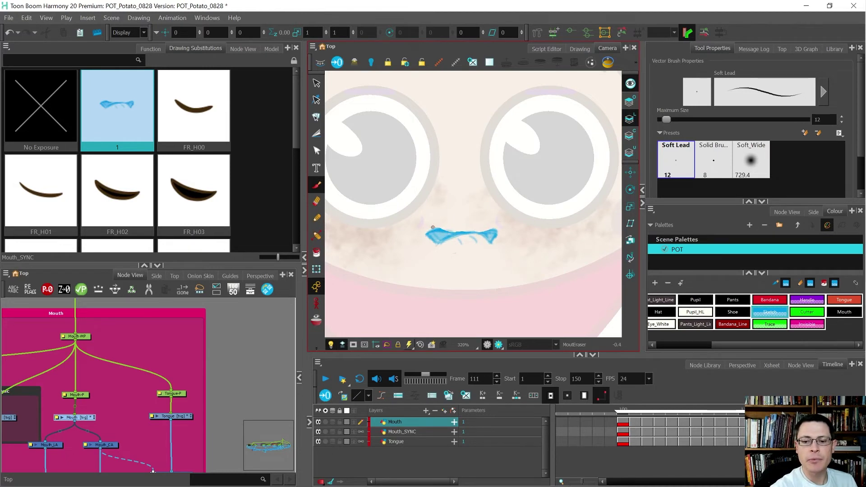
Erase the excess above the left half of the sketched upper lip and redraw the lip line with the brush
key(".")
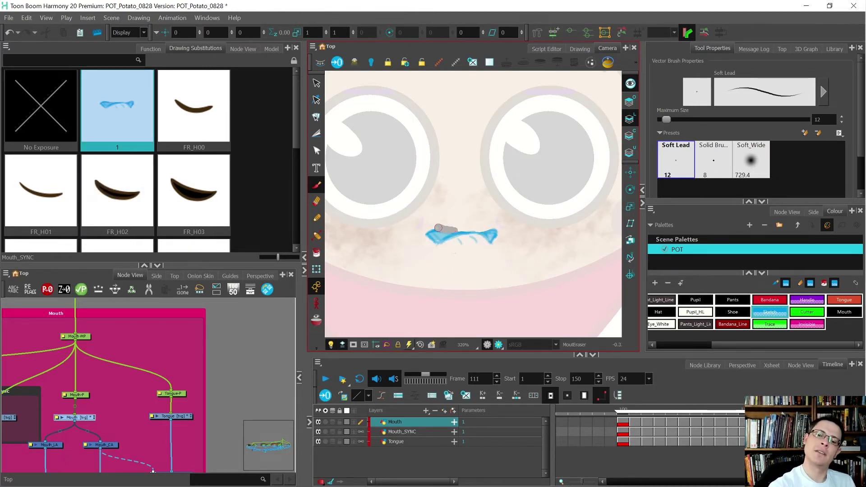
left_click_drag(452, 231, 454, 232)
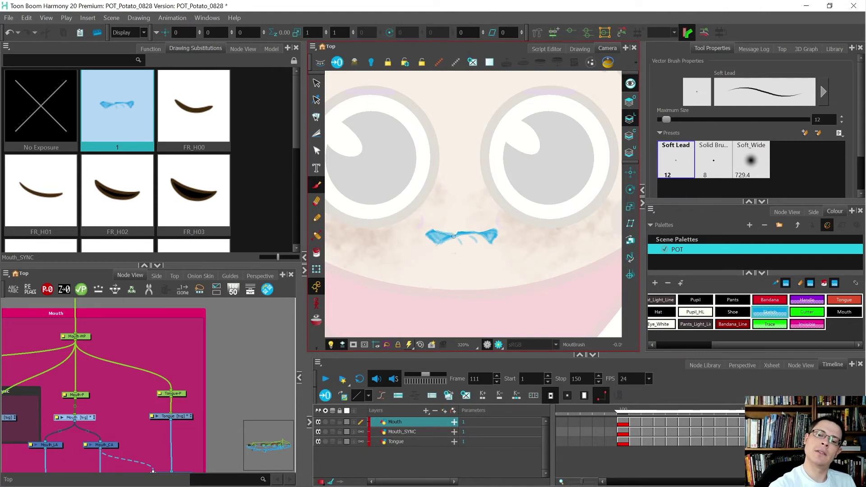
left_click_drag(442, 243, 495, 230)
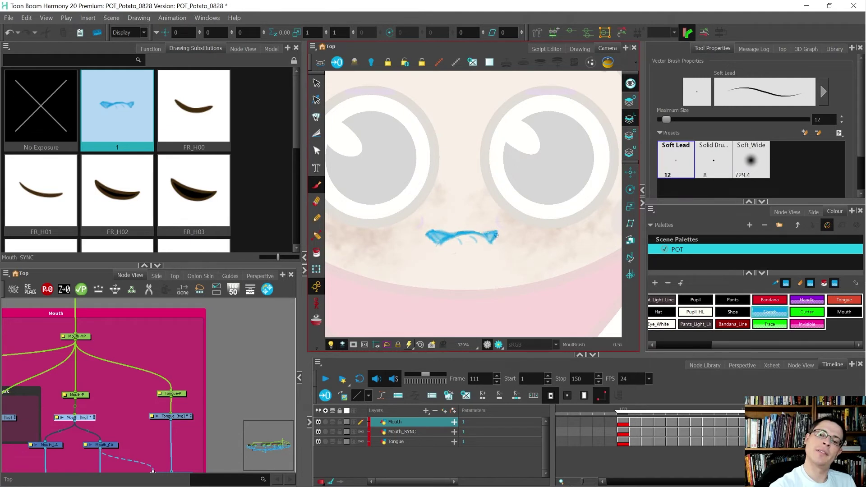
Flip repeatedly between frames 110 and 111 to check how the reworked sketch follows from the FR_H02 smile
key("comma")
key("period")
key("comma")
key("period")
key("comma")
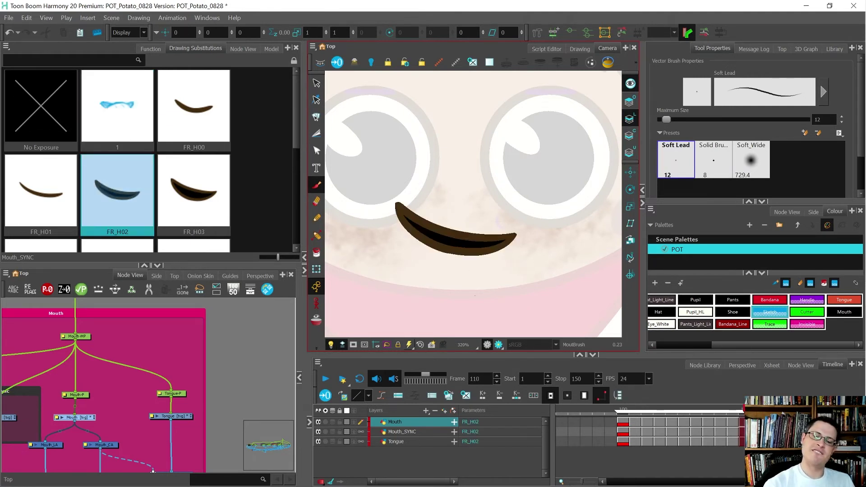
key("period")
key("comma")
key("period")
key("comma")
key("period")
key("comma")
key("period")
key("comma")
key("period")
key("comma")
key("period")
key("comma")
key("period")
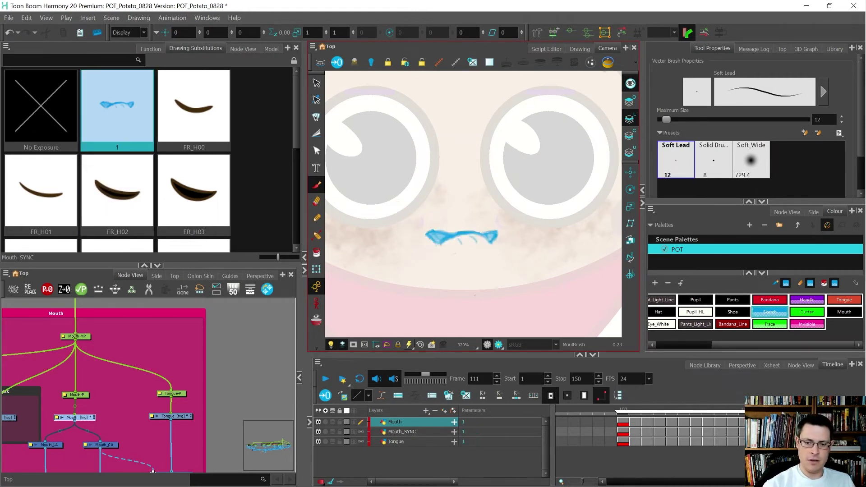
key("comma")
key("period")
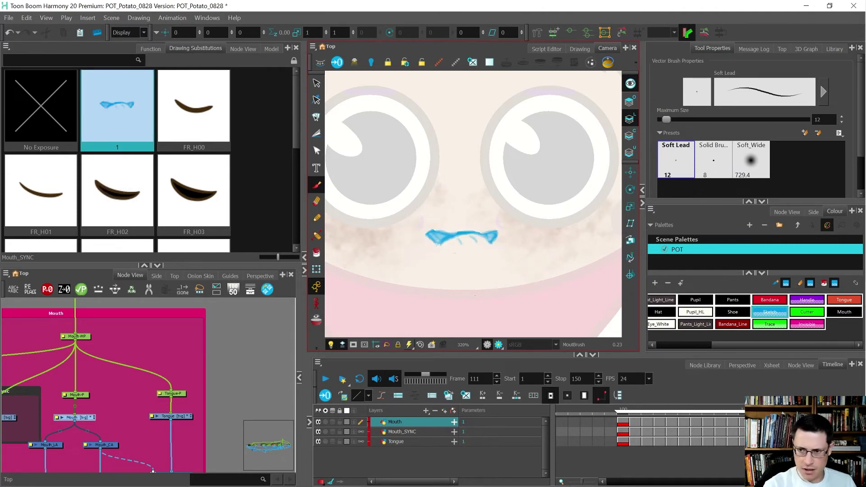
Move the whole mouth sketch from the line art layer to the underlay layer and make line art active again
key("alt+s")
key("ctrl+a")
key("Delete")
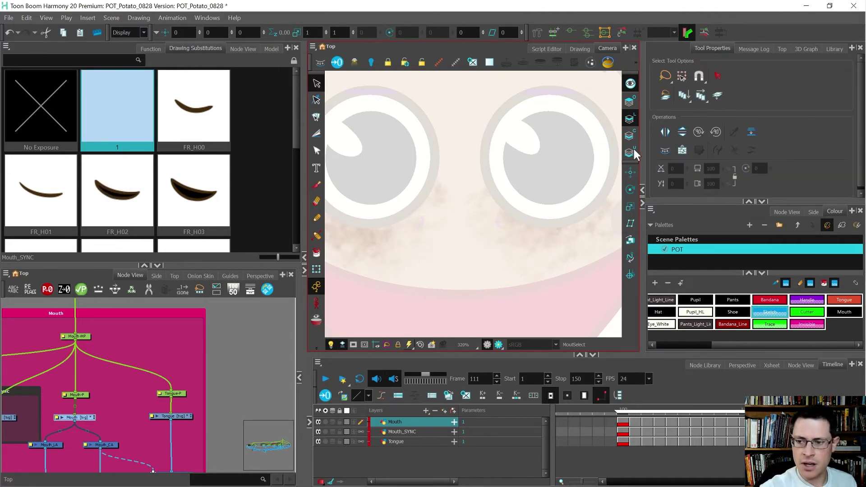
key("ctrl+z")
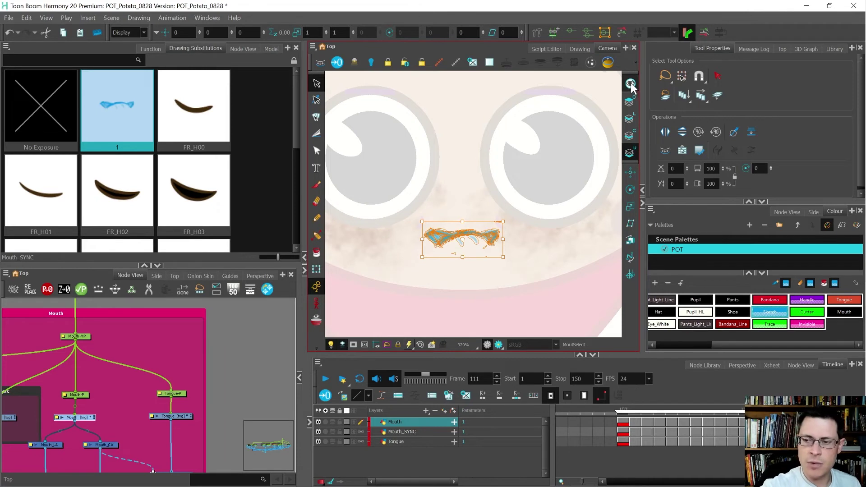
left_click(630, 118)
Draw two crossing lip curves over the sketch with the 15p pencil in the dark potato line colour
key("alt+x")
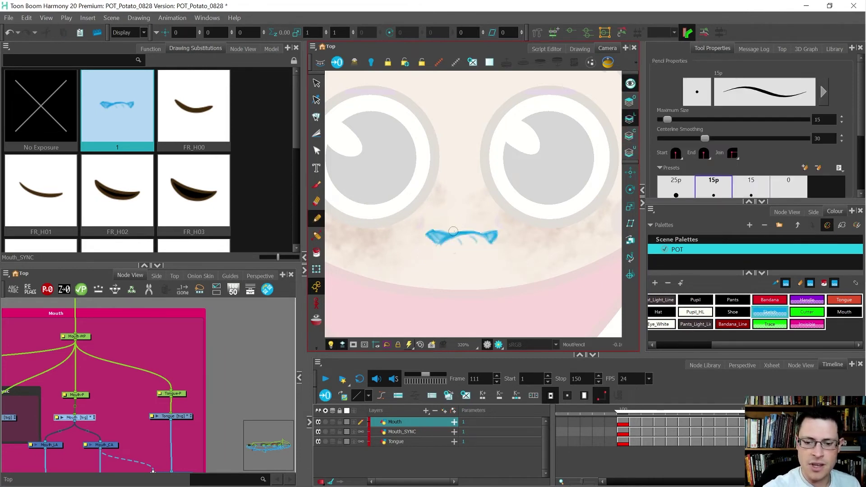
scroll(452, 231, "up", 2)
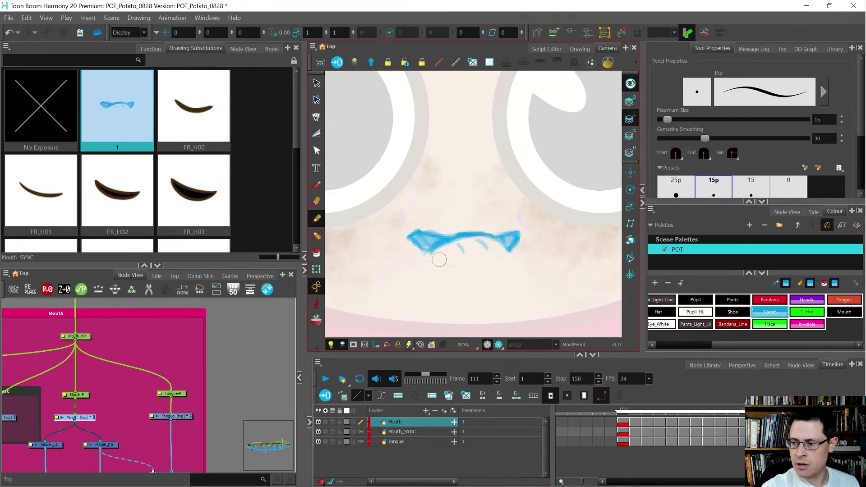
left_click_drag(743, 345, 647, 346)
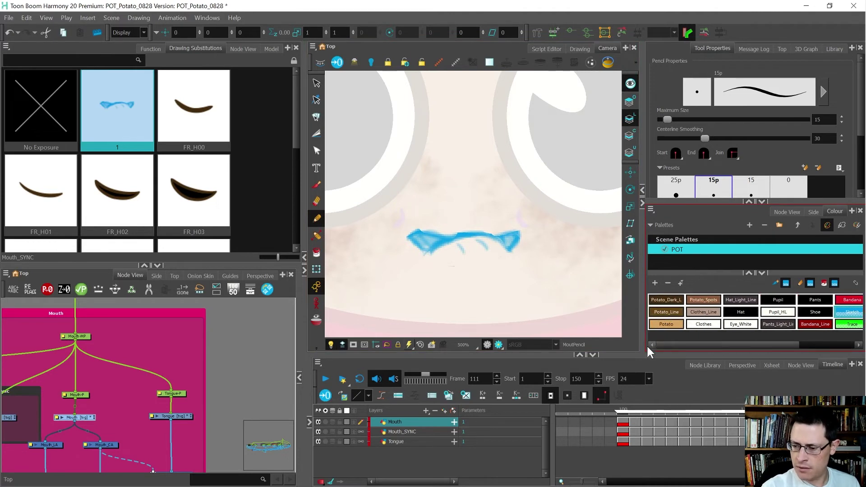
left_click(665, 300)
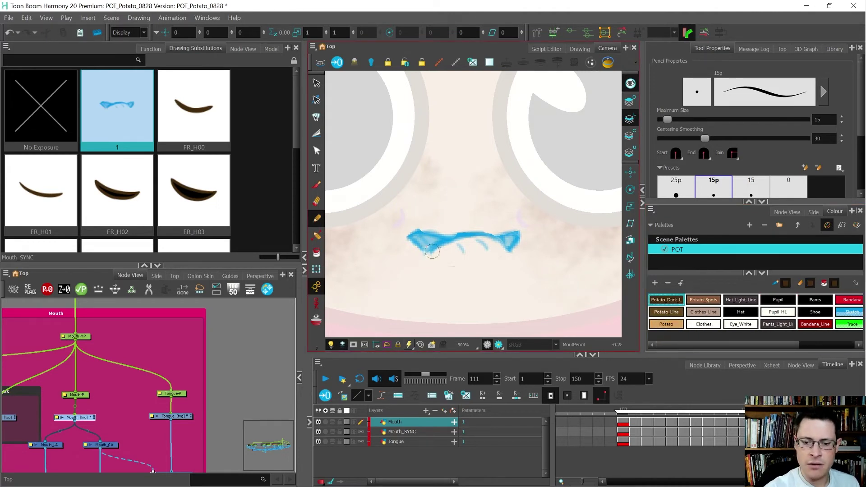
mouse_move(422, 258)
left_mouse_down()
mouse_move(454, 237)
mouse_move(488, 235)
mouse_move(511, 259)
left_mouse_up()
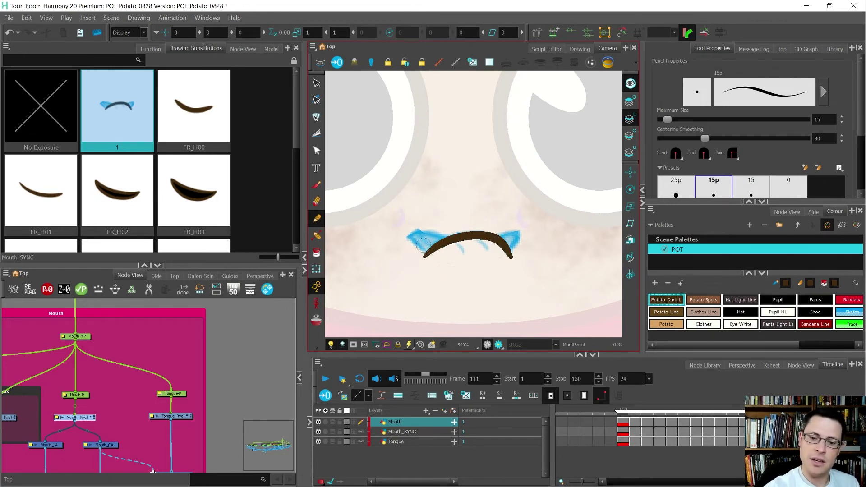
mouse_move(409, 238)
left_mouse_down()
mouse_move(485, 249)
mouse_move(510, 237)
left_mouse_up()
Pull in the right end of the second lip curve and cut away its sagging middle section below the arch
key("alt+q")
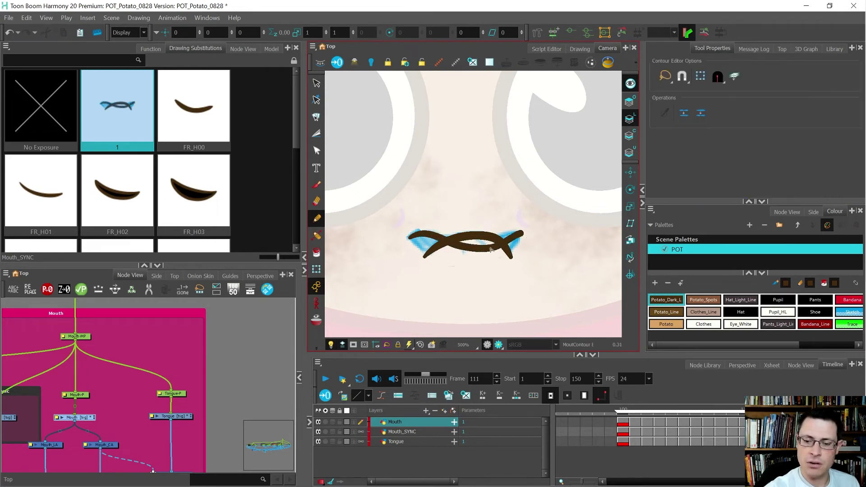
left_click(521, 234)
left_click_drag(522, 234, 518, 233)
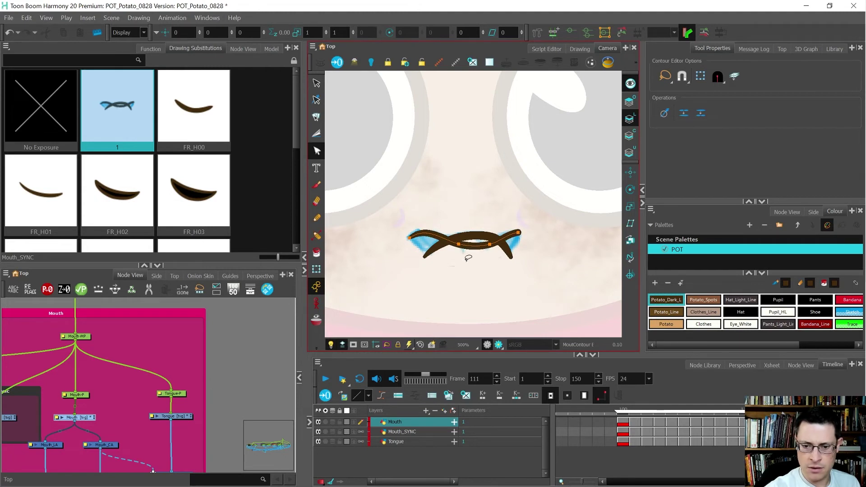
key("alt+t")
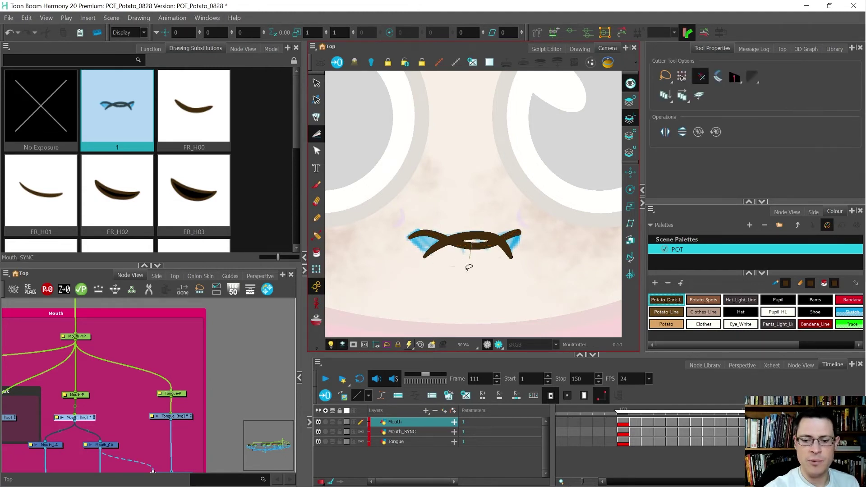
Draw curved outer edges closing the left and right mouth corners with the pencil, cutting off the overshooting ends
key("alt+/")
scroll(423, 255, "up", 2)
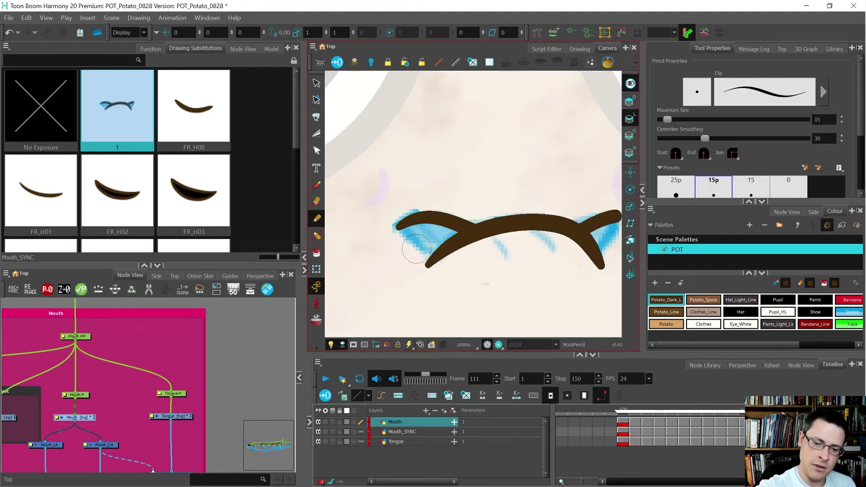
mouse_move(399, 227)
left_mouse_down()
mouse_move(431, 252)
mouse_move(498, 270)
mouse_move(460, 301)
left_mouse_up()
key("alt+t")
key("alt+/")
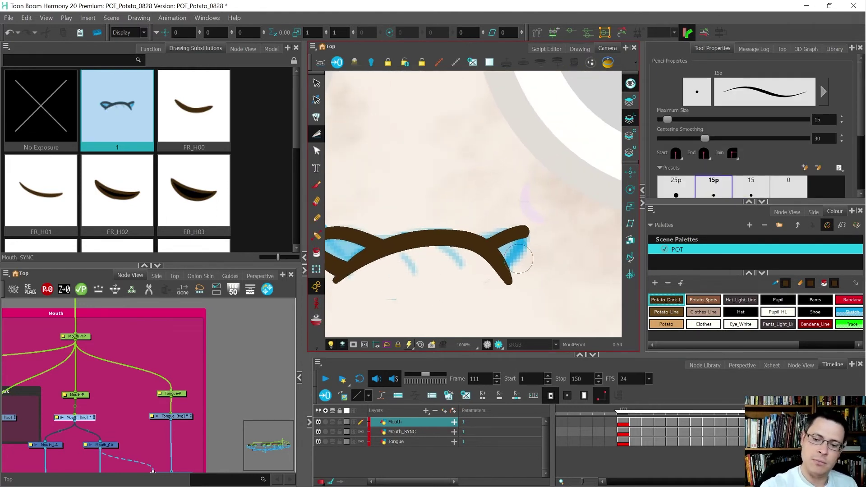
left_click_drag(523, 231, 507, 273)
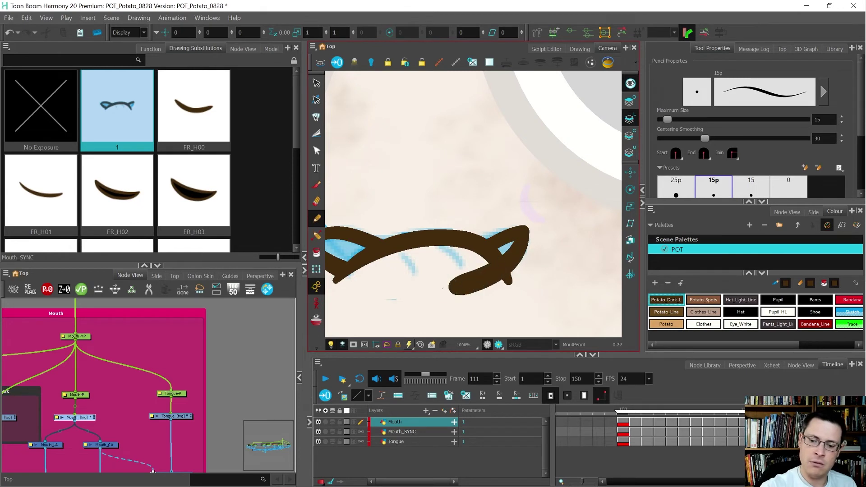
key("alt+t")
scroll(527, 262, "down", 3)
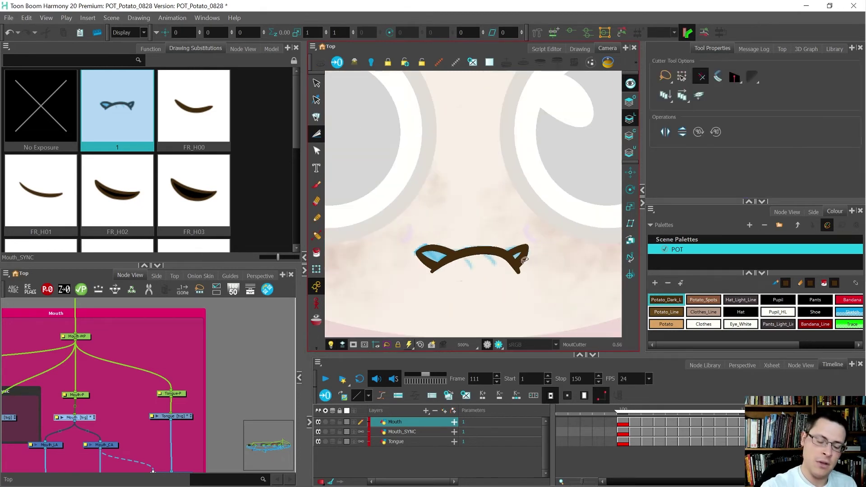
Close the outline gaps at both outer mouth corners with invisible strokes and fill the corner openings with the Mouth colour
key("alt+i")
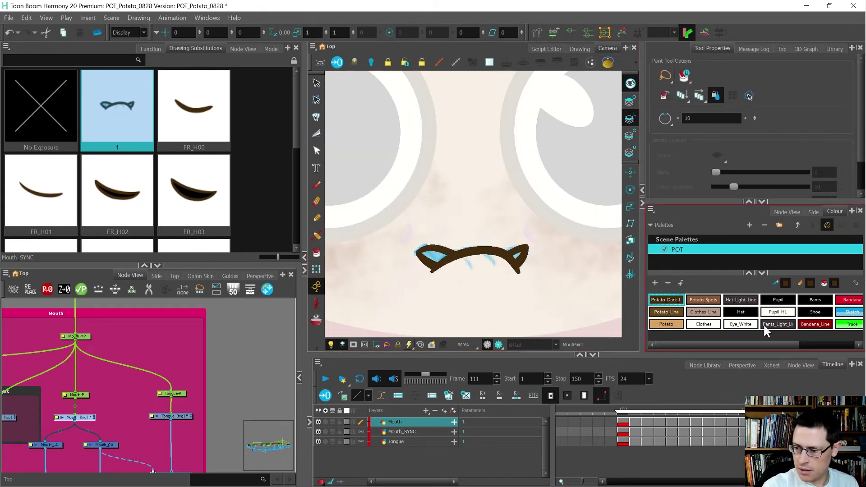
left_click_drag(741, 345, 840, 334)
left_click(844, 312)
left_click(436, 259)
key("ctrl+z")
scroll(442, 269, "up", 4)
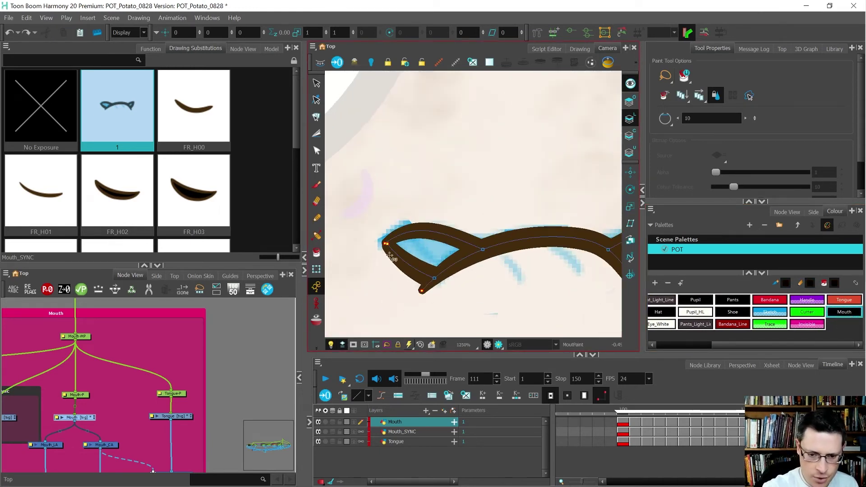
scroll(387, 245, "up", 3)
scroll(387, 244, "up", 2)
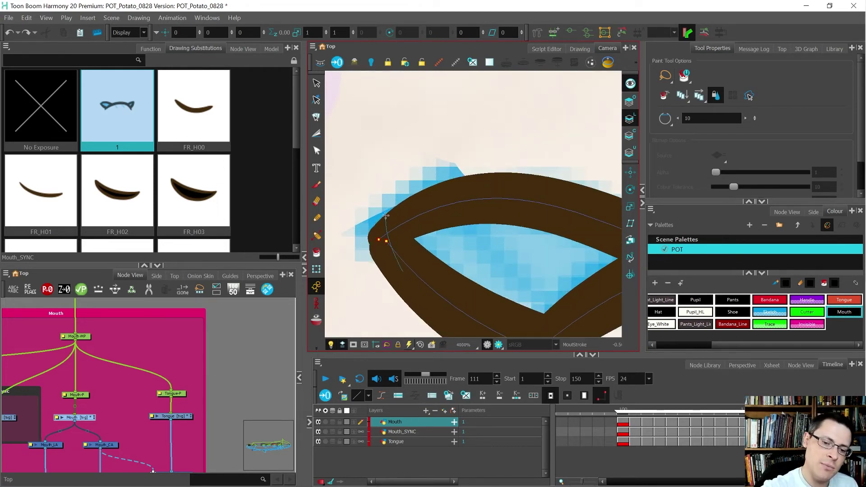
left_click_drag(545, 282, 351, 241)
left_click_drag(533, 248, 370, 230)
left_click_drag(469, 253, 343, 239)
left_click_drag(564, 248, 420, 243)
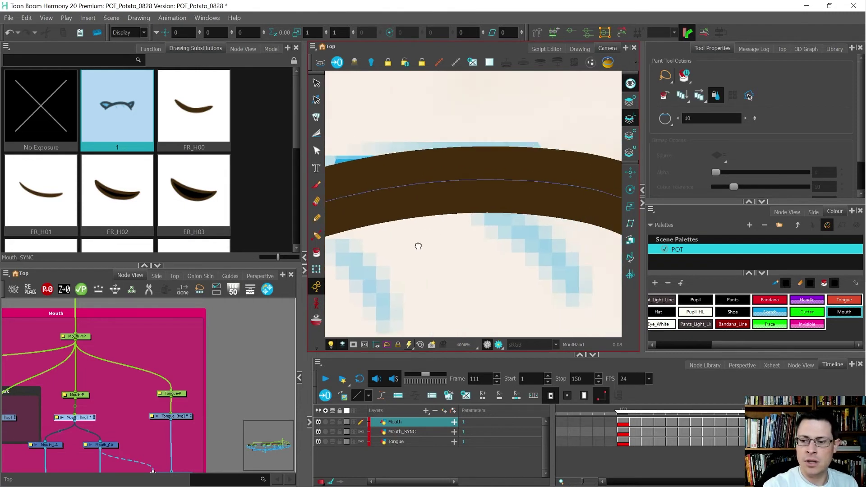
mouse_move(559, 269)
left_mouse_down()
mouse_move(529, 263)
mouse_move(545, 271)
left_mouse_up()
left_click_drag(546, 188, 530, 170)
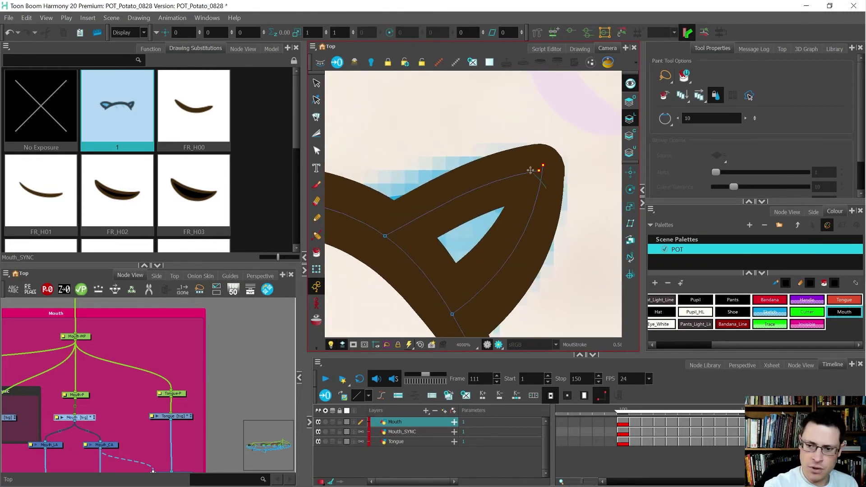
scroll(484, 236, "down", 6)
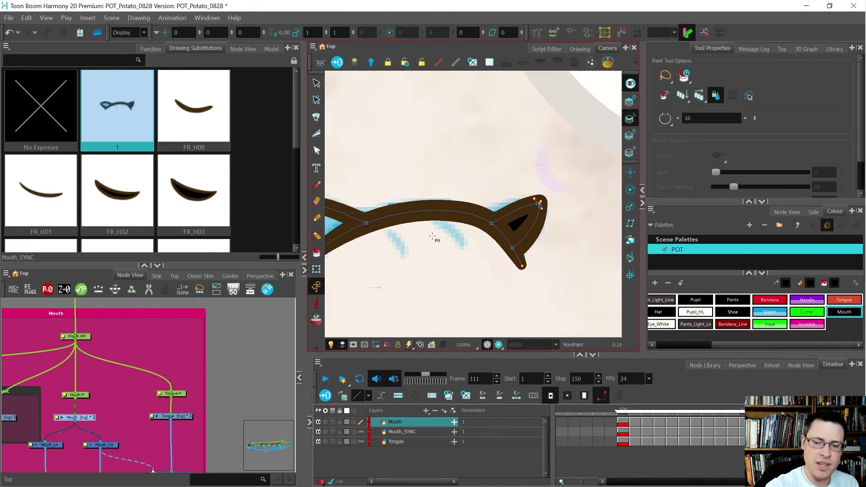
left_click_drag(380, 252, 447, 262)
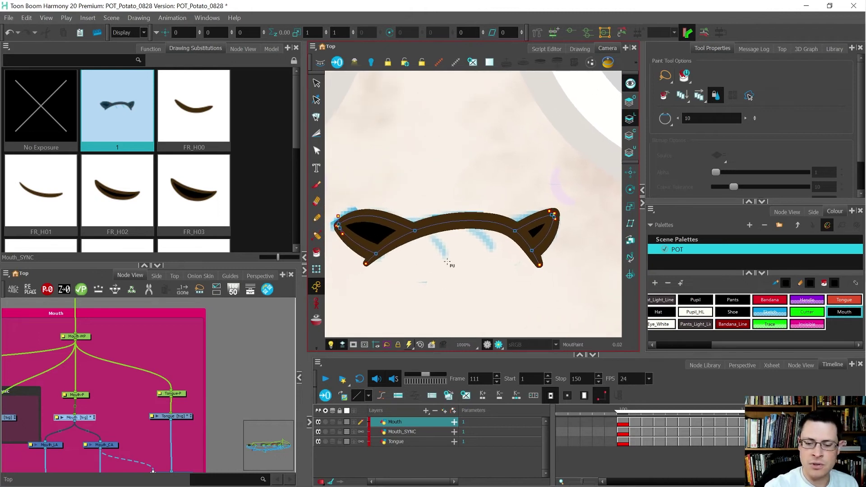
key("alt+/")
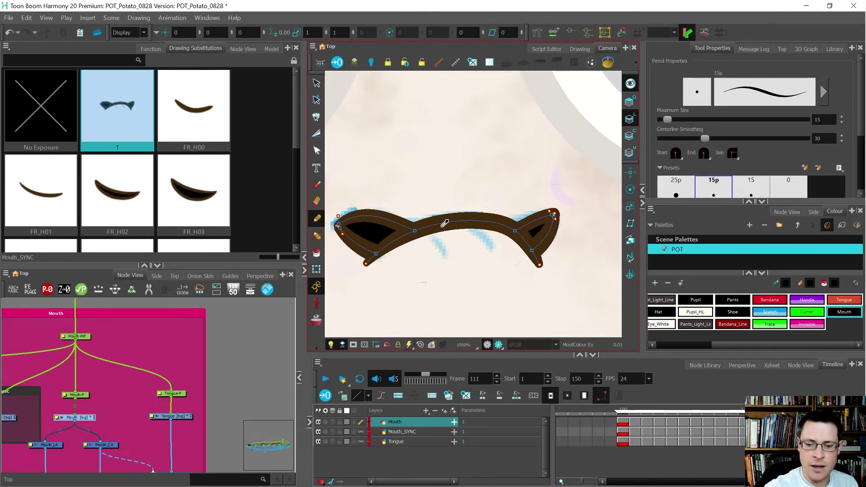
left_click_drag(448, 258, 430, 239)
left_click_drag(493, 255, 476, 236)
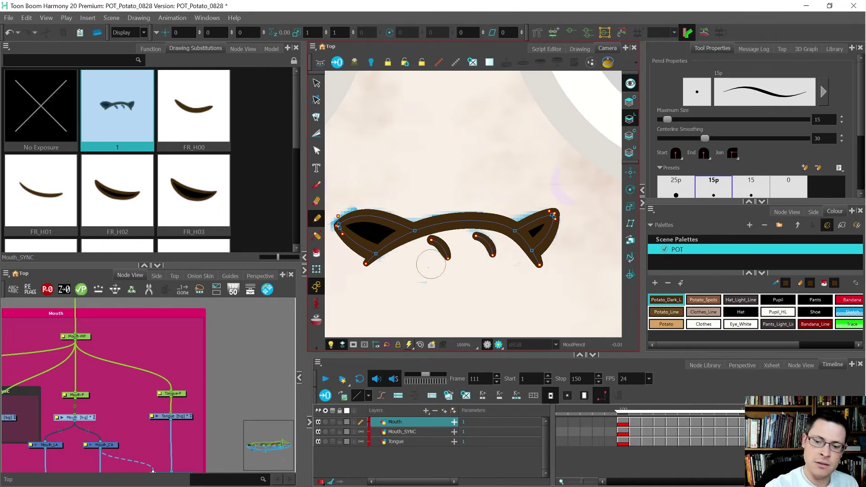
key("ctrl+z")
key("ctrl+z")
Draw two short curved tooth lines hanging from the middle of the lip arch with the 15p pencil in the dark potato line colour
mouse_move(491, 248)
left_mouse_down()
mouse_move(461, 224)
mouse_move(450, 245)
mouse_move(428, 229)
left_mouse_up()
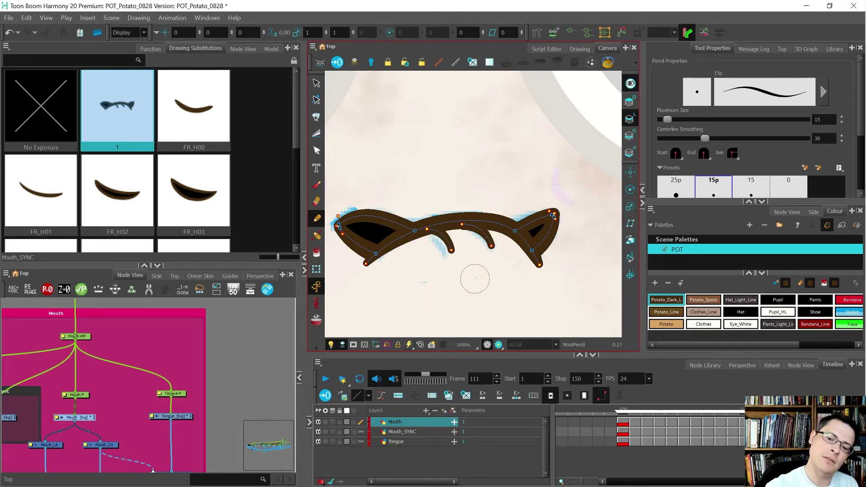
key("alt+q")
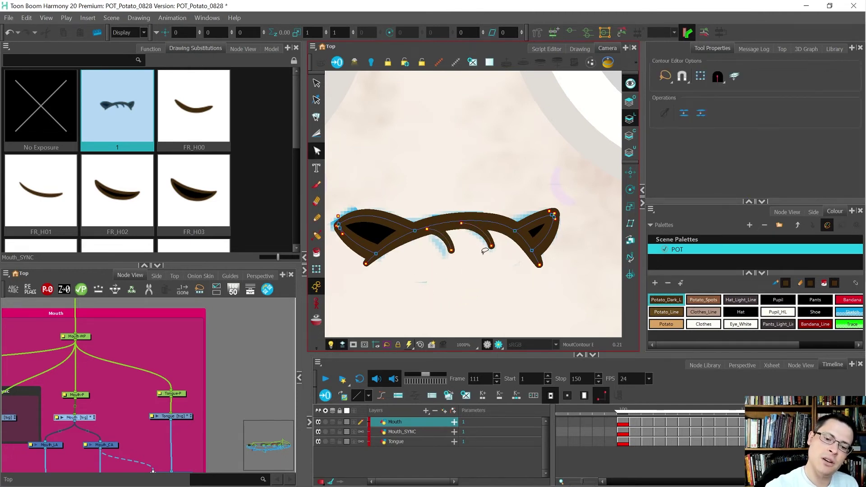
scroll(496, 246, "down", 2)
scroll(499, 248, "down", 1)
Delete the blue rough sketch from the underlay layer of the mouth drawing
key("alt+s")
key("ctrl+a")
key("Delete")
key(".")
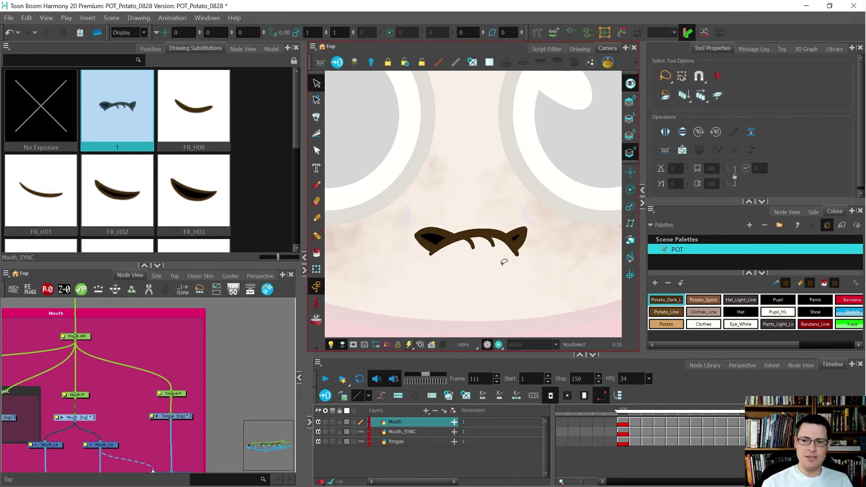
Deselect the mouth and check the new drawing in full colour on the whole character
scroll(504, 261, "down", 3)
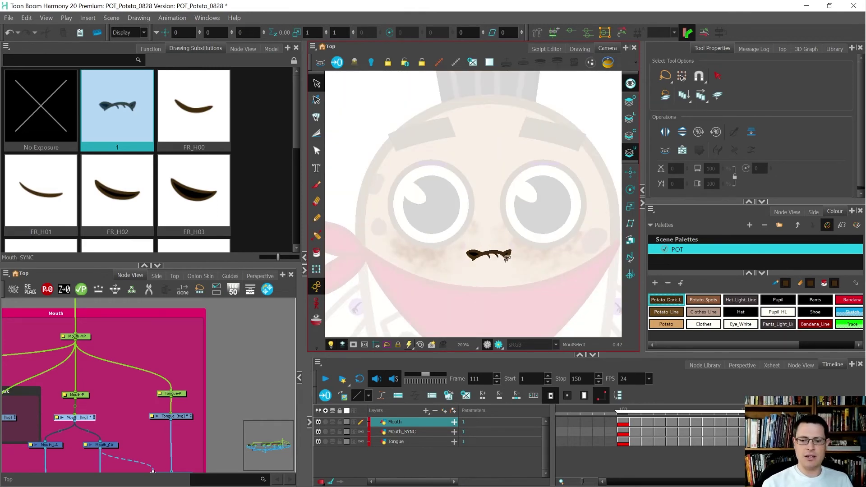
key("shift+t")
scroll(514, 183, "down", 6)
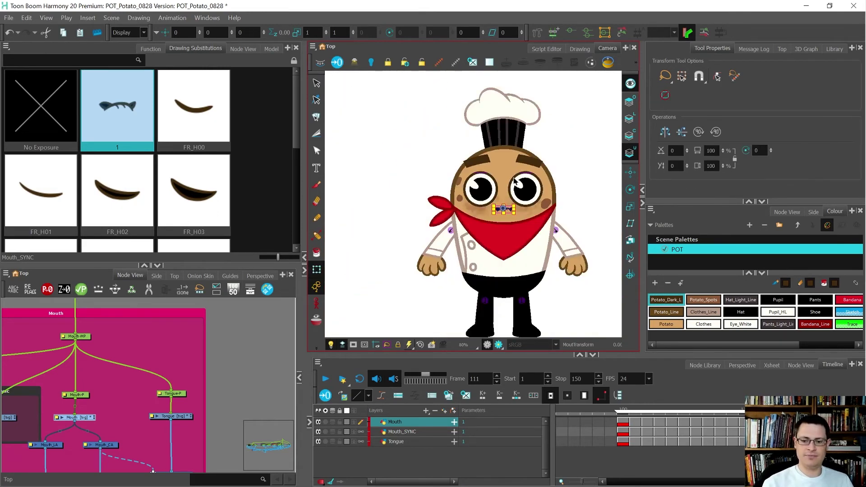
left_click(569, 169)
scroll(556, 180, "up", 5)
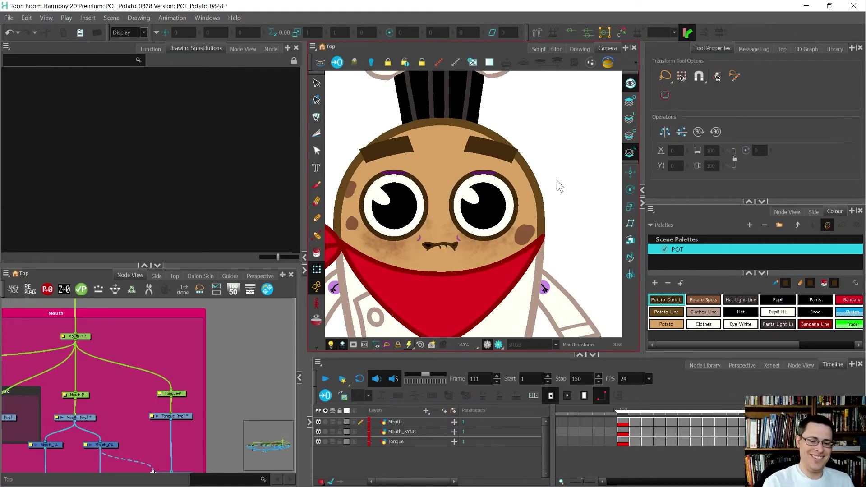
key("alt+s")
scroll(461, 247, "up", 2)
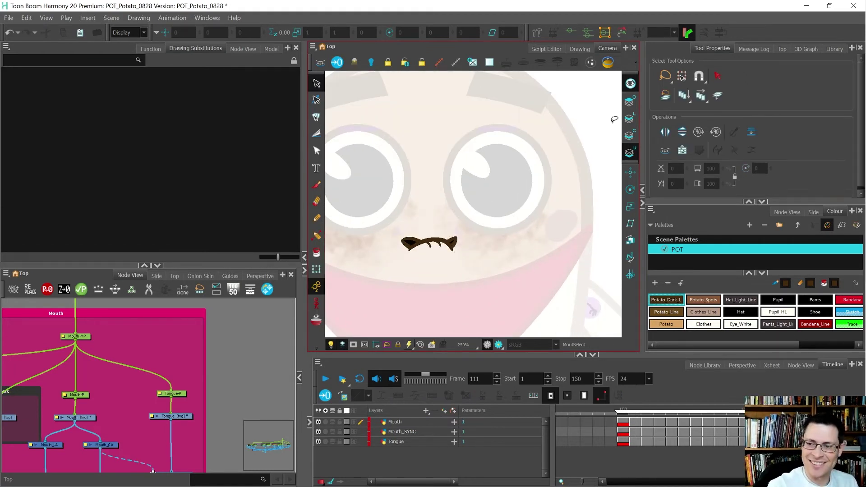
Make the line art layer active and turn off both the light table and the stroke display
left_click(629, 135)
left_click(631, 83)
left_click(631, 120)
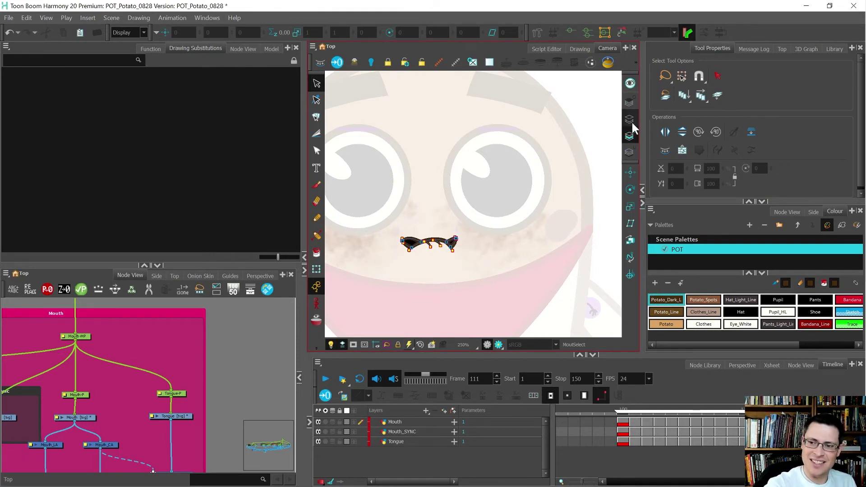
left_click(630, 83)
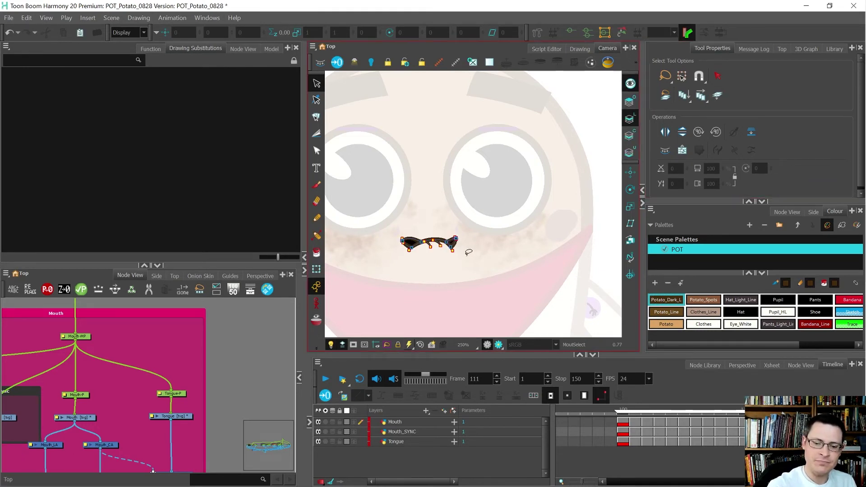
left_click(331, 344)
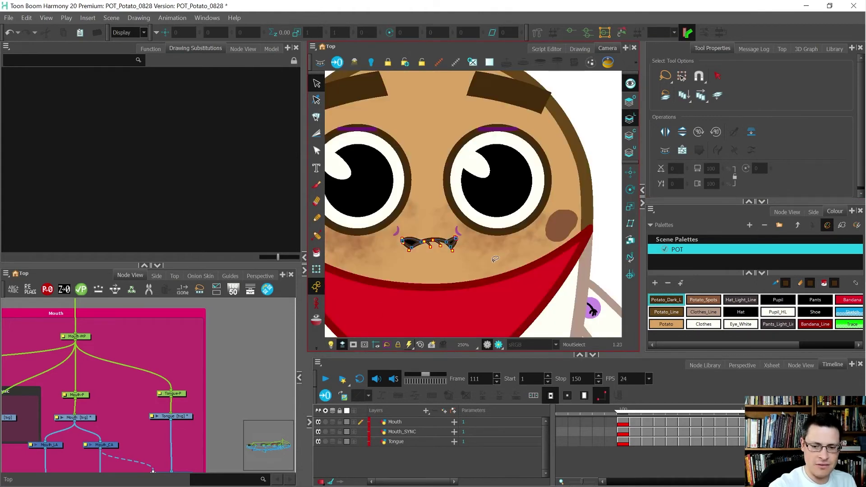
scroll(486, 261, "down", 2)
scroll(452, 263, "up", 2)
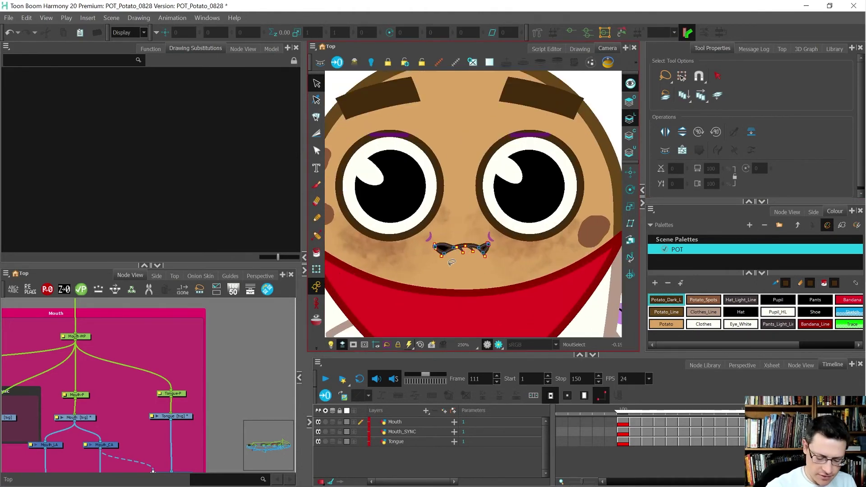
key("k")
Flip back and forth between the toothy mouth and the neighbouring mouth drawing at several zoom levels to compare them
left_click(480, 249)
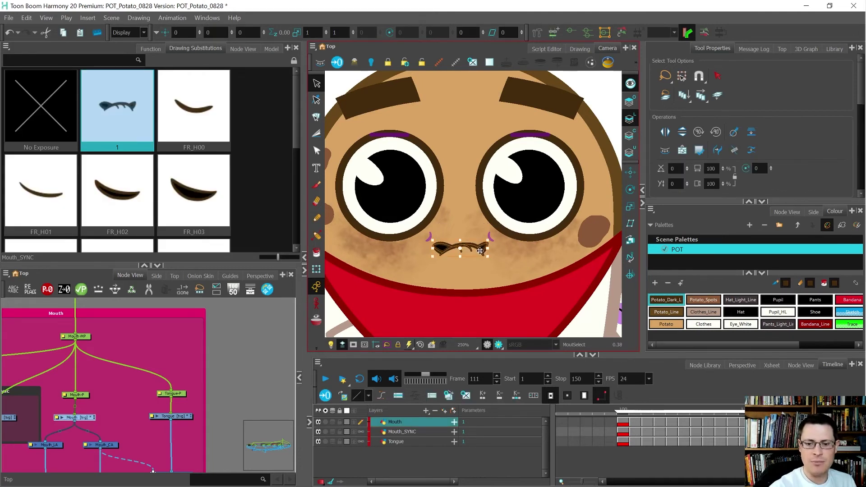
key("comma")
key("period")
key("comma")
key("period")
key("comma")
key("period")
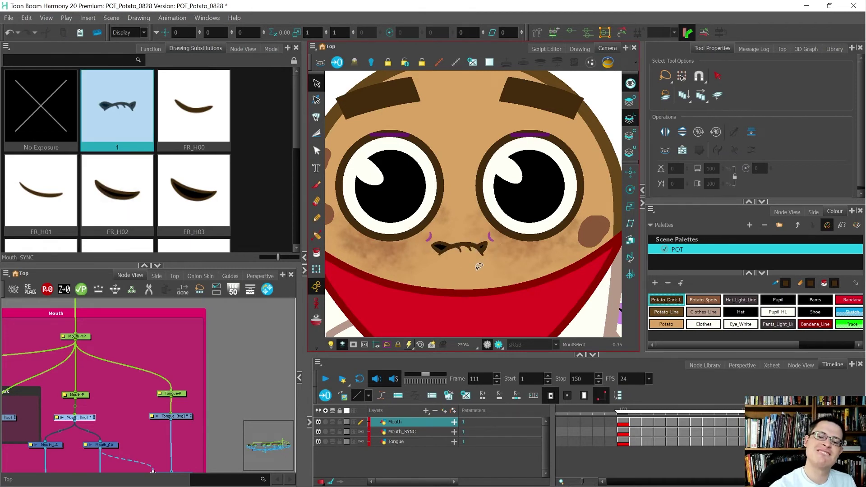
key("2")
key("comma")
key("period")
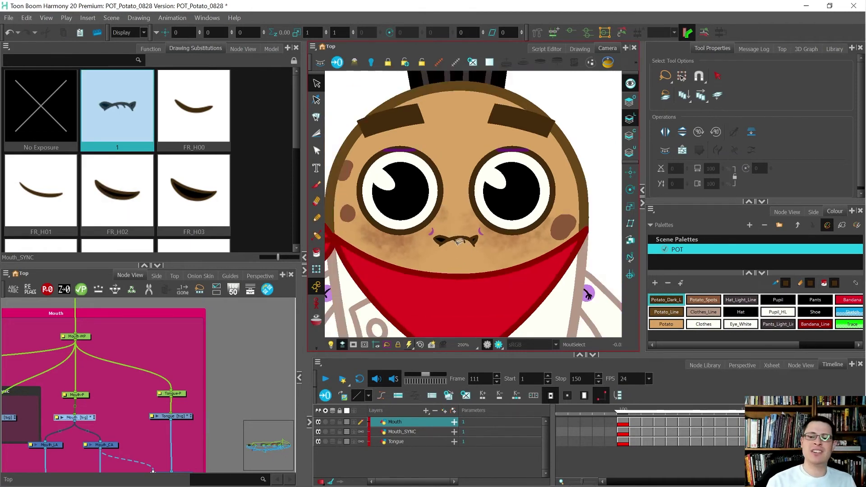
key("comma")
key("period")
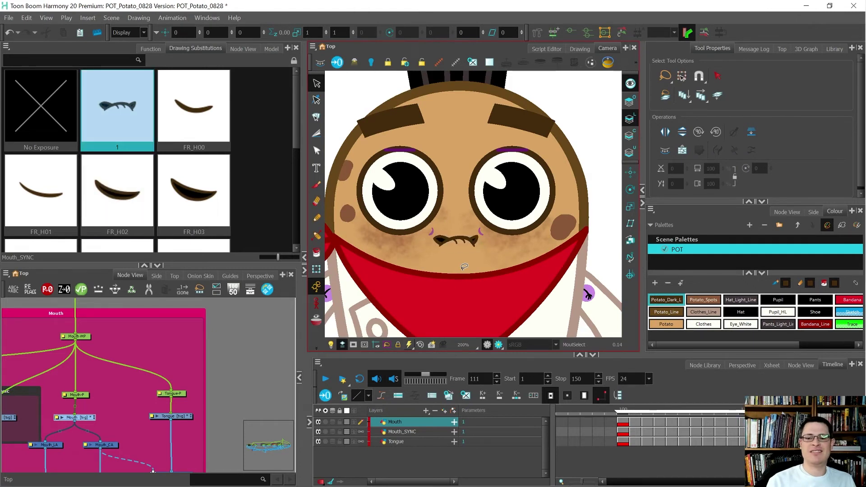
key("2")
key("2")
key("comma")
key("period")
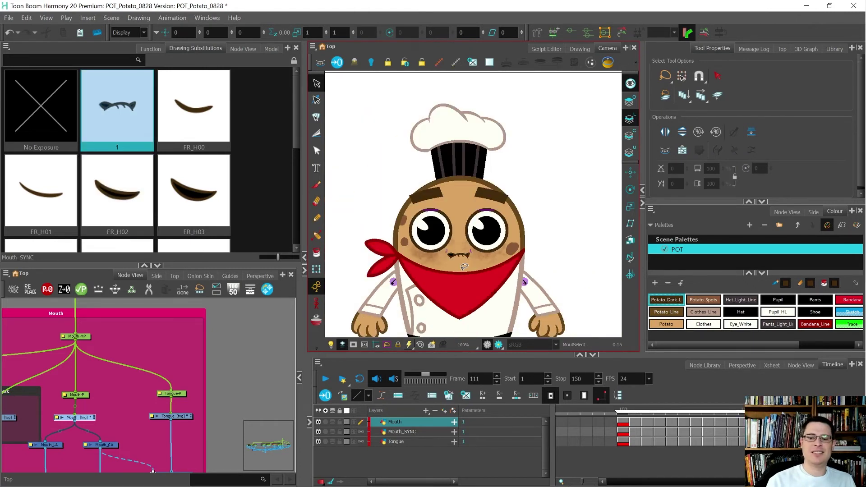
key("comma")
key("period")
key("comma")
key("period")
scroll(463, 266, "up", 5)
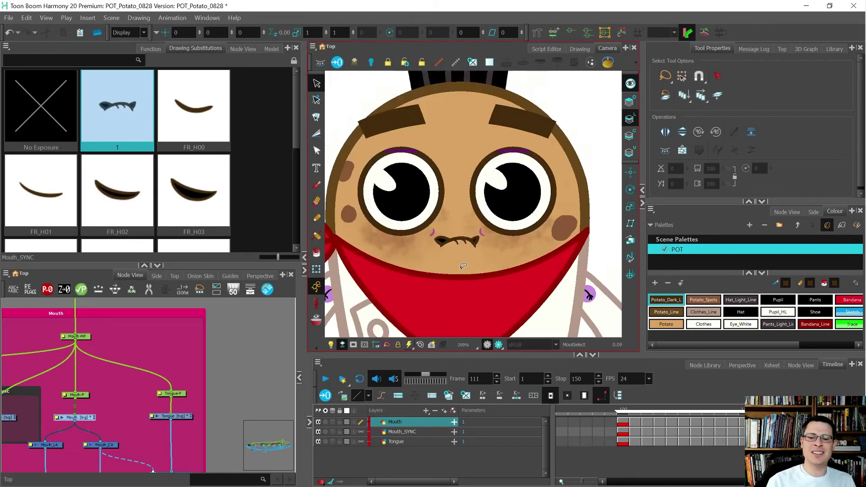
key("comma")
key("period")
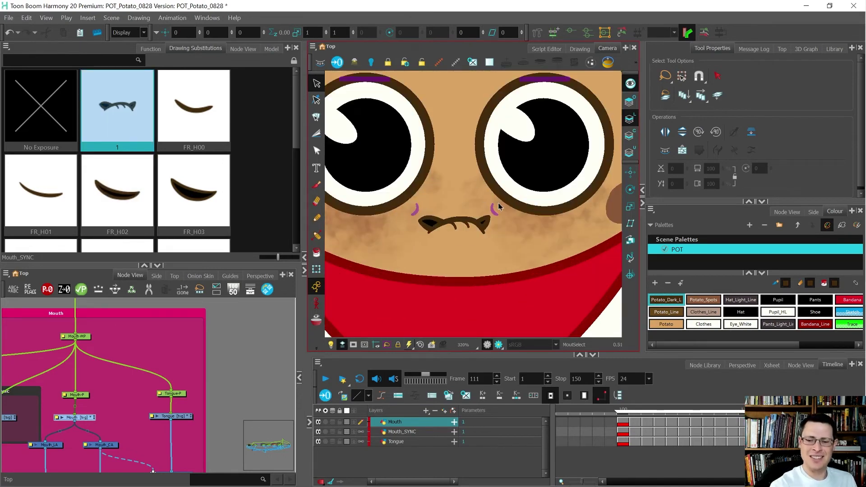
Pull the toothy mouth's right and left outer corners slightly outward with the Contour Editor
key("alt+q")
left_click(496, 217)
left_click_drag(490, 218, 494, 220)
left_click(494, 245)
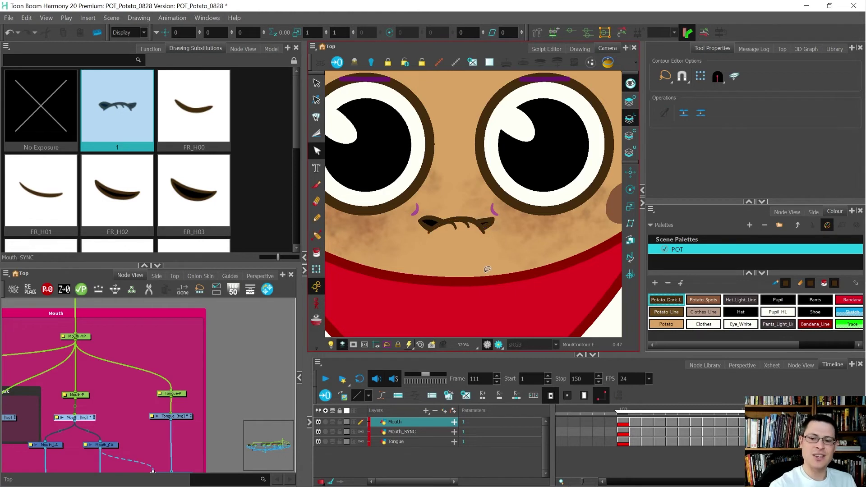
left_click_drag(420, 221, 435, 218)
left_click(454, 201)
Compare the reshaped mouth corners with the adjacent frame, both close up and on the whole character
key("period")
key("comma")
key("period")
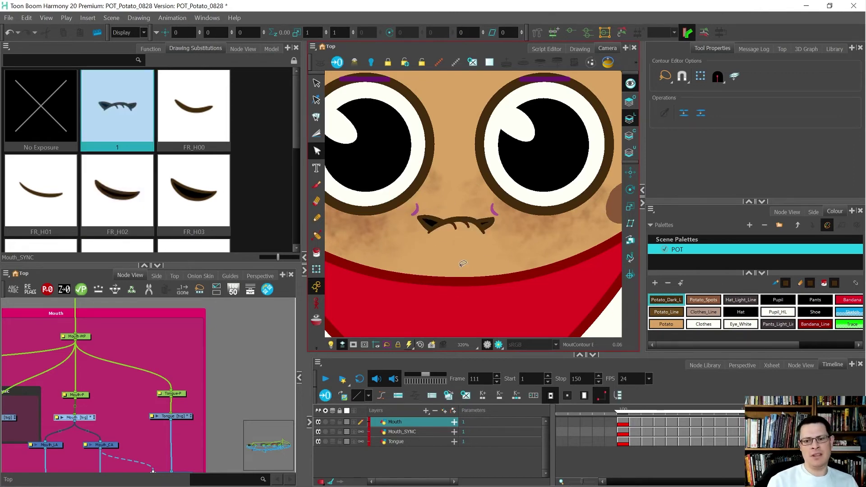
scroll(452, 241, "down", 3)
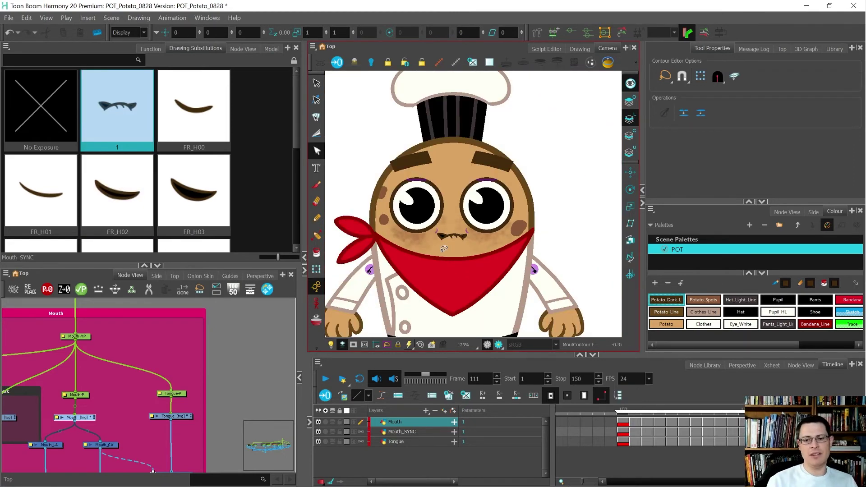
key("comma")
key("period")
key("comma")
key("period")
Adjust the curve along the upper edge of the left mouth corner with the Contour Editor
scroll(443, 250, "up", 5)
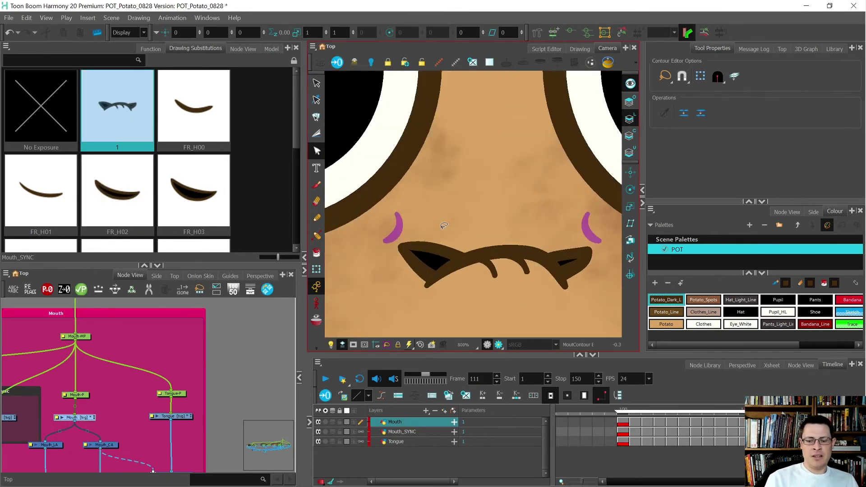
left_click(456, 250)
left_click_drag(445, 251, 438, 252)
left_click(468, 230)
scroll(467, 242, "down", 6)
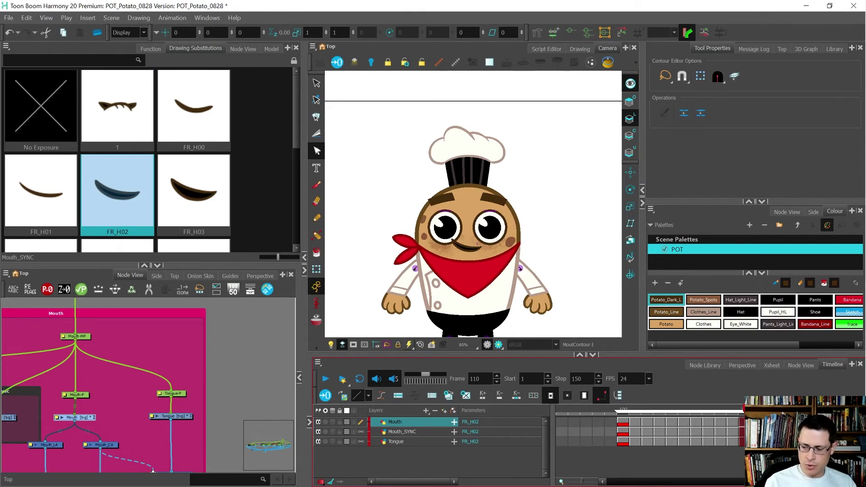
Expose the toothy mouth, drawing 1, on frame 110 directly after the FR_H09oo frame
key(".")
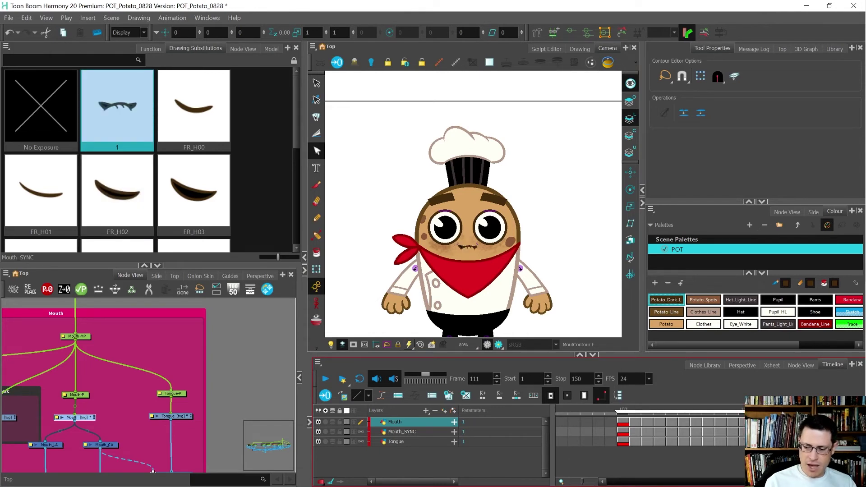
left_click(742, 424)
left_click(732, 420)
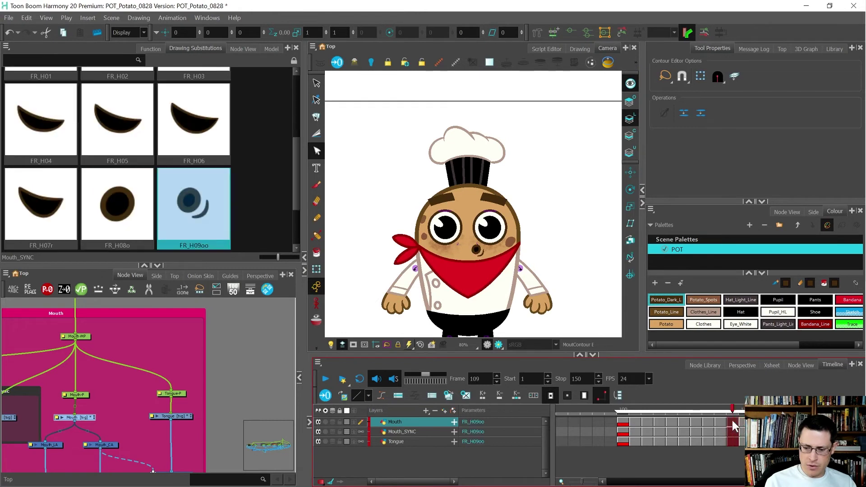
left_click(742, 426)
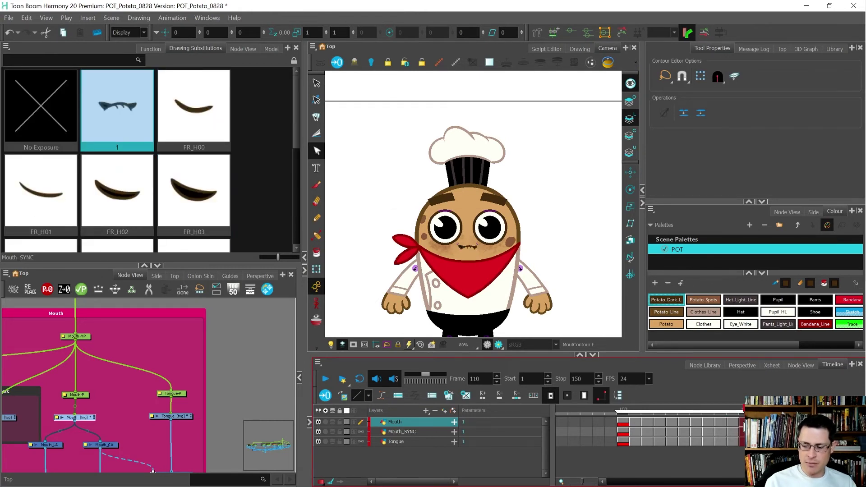
Rename the toothy mouth drawing on frame 110 as FR_H10f
key("ctrl+d")
type("FR")
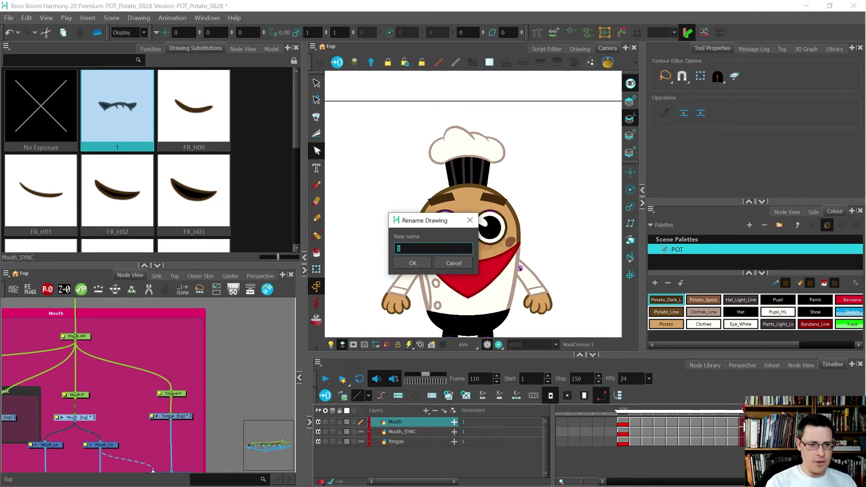
type("_H10")
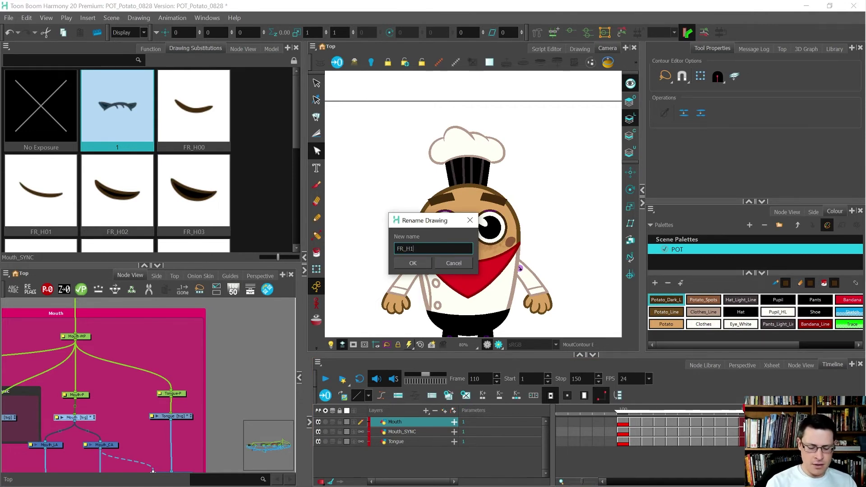
key("Return")
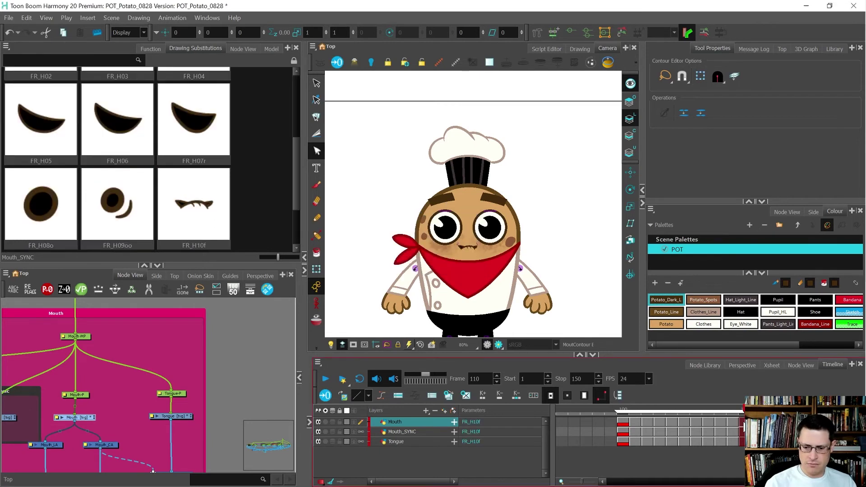
Step back and forth through frames 108 to 110 to compare the FR_H08o, FR_H09oo and FR_H10f mouths
key("comma")
key("period")
key("comma")
key("comma")
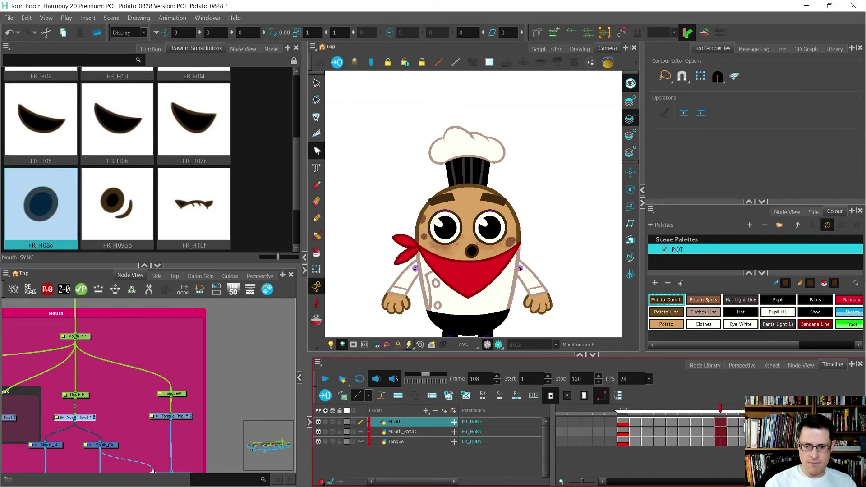
key("period")
key("period")
key("comma")
key("period")
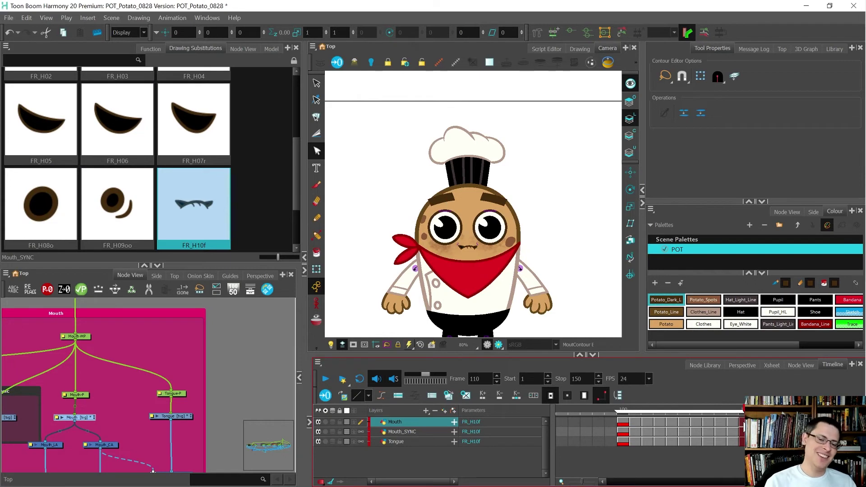
key("minus")
key("equal")
key("minus")
key("equal")
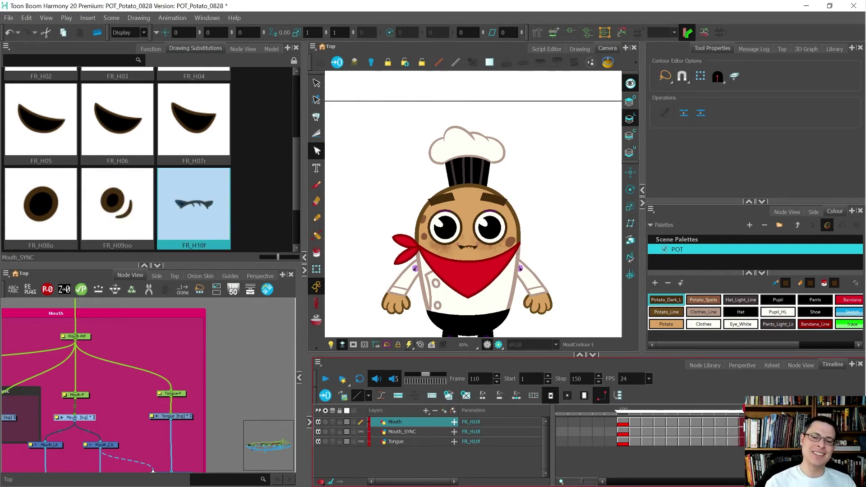
Step back through the mouth drawings from frame 110 to review them on the whole character, ending on FR_H05 at frame 105
key("minus")
key("equal")
key("minus")
key("equal")
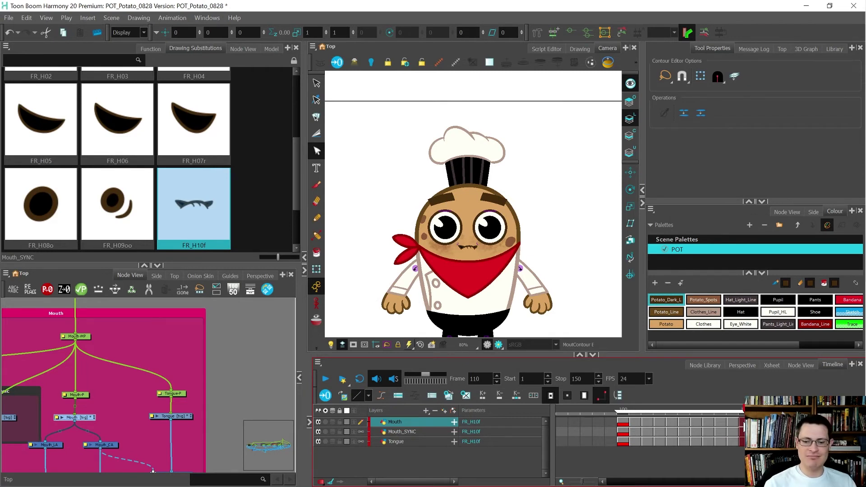
scroll(434, 186, "down", 1)
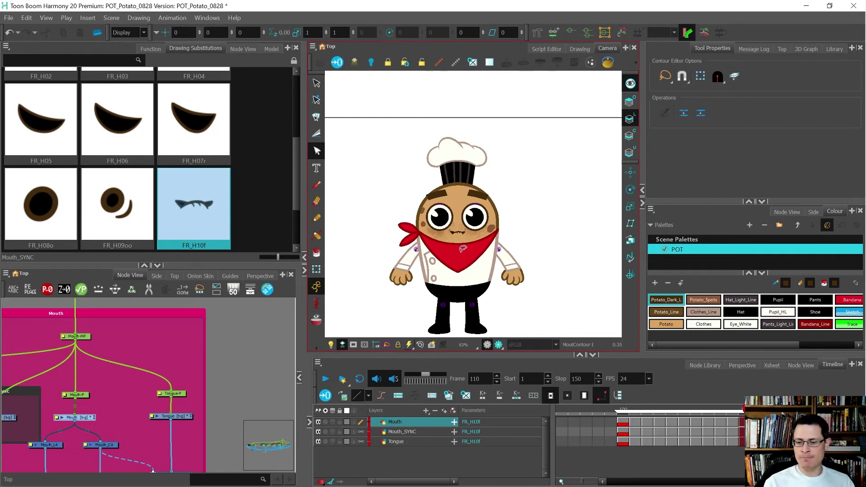
key("comma")
key("comma")
key("comma")
key("comma")
key("comma")
key("comma")
key("period")
key("period")
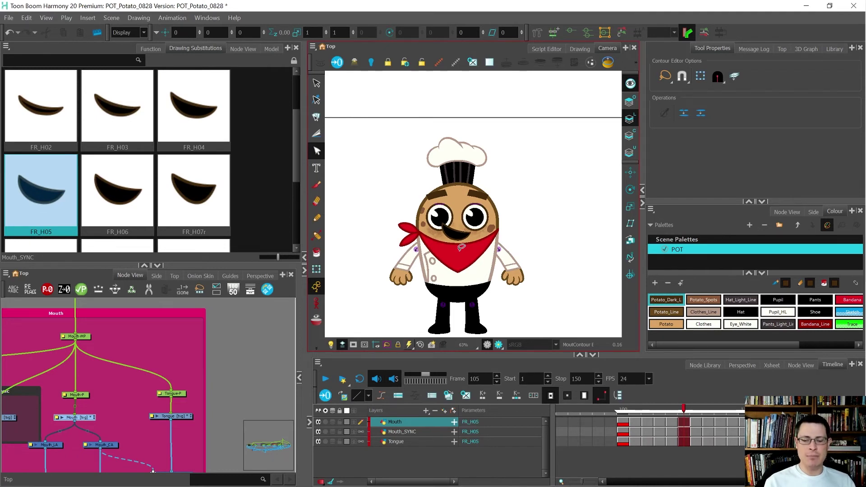
Compare the smiling mouths on frames 101 to 105 with the Transform tool active, ending on FR_H04
key("shift+t")
left_click(457, 237)
scroll(455, 239, "up", 1)
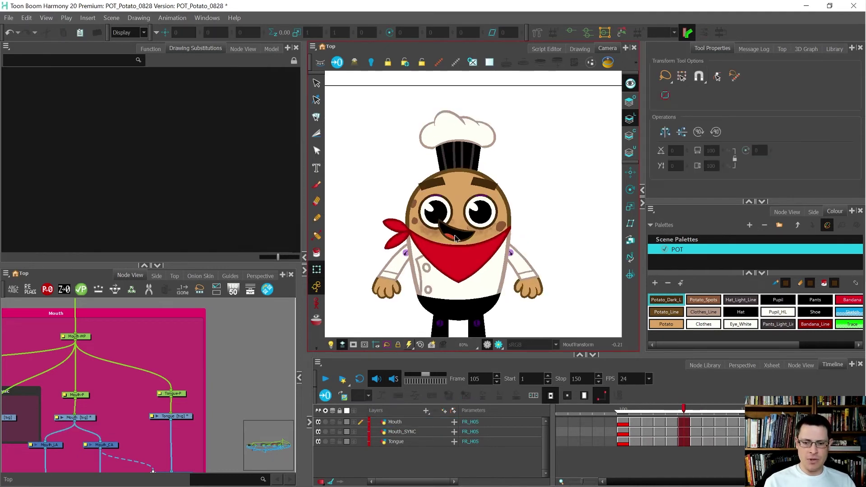
key("comma")
key("comma")
key("comma")
key("comma")
key("period")
key("period")
key("period")
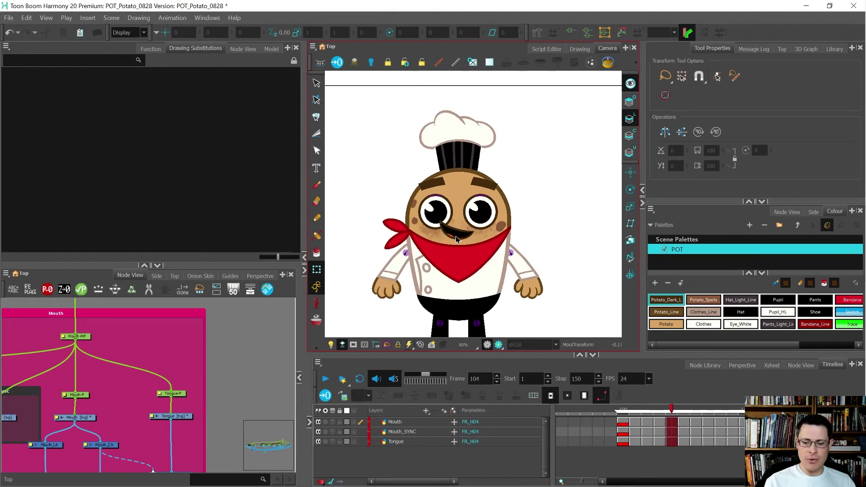
Copy the FR_H04 mouth exposures from frame 104 onto frames 111 and 112
left_click(672, 422)
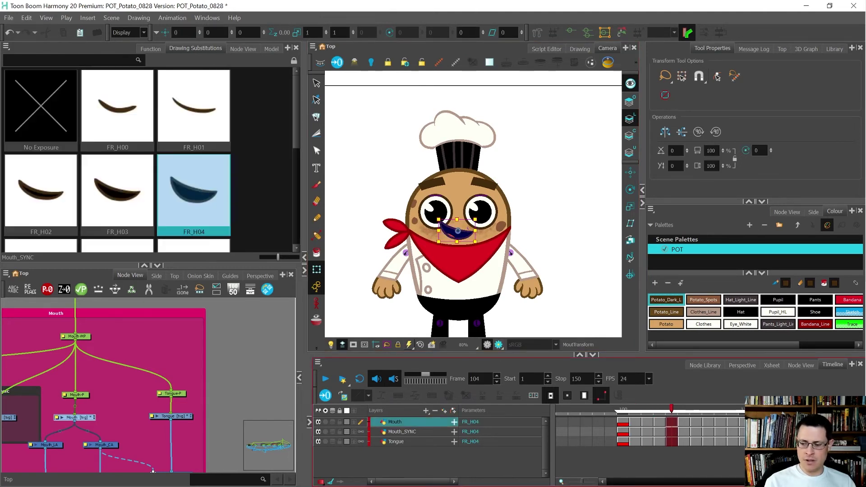
key("period")
key("period")
key("period")
key("period")
key("period")
key("period")
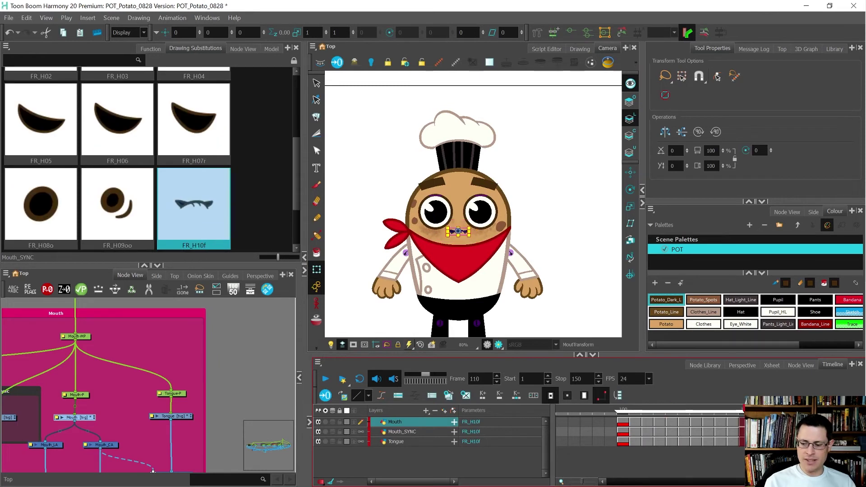
key("period")
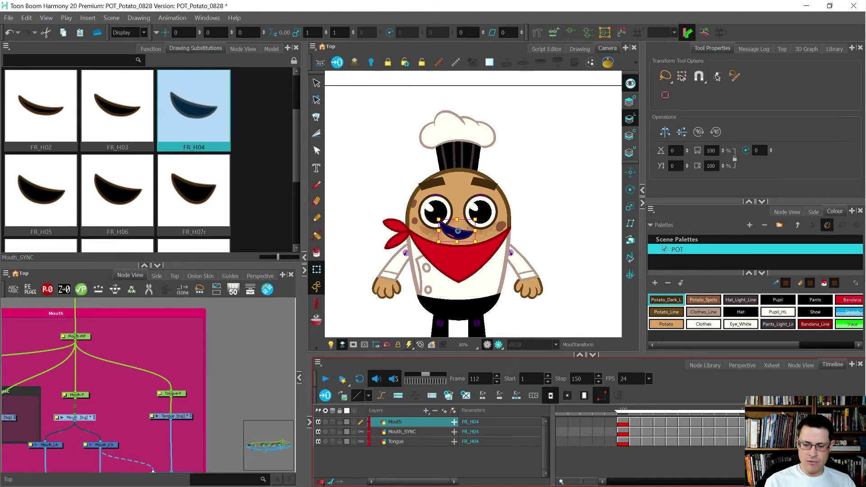
Duplicate the mouth drawing on frame 112 and rename the duplicate FR_H11e
left_click(449, 395)
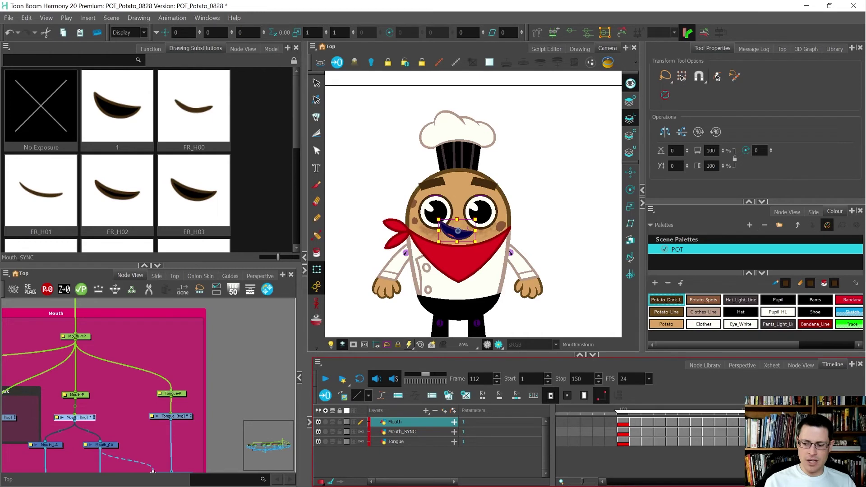
left_click(744, 427)
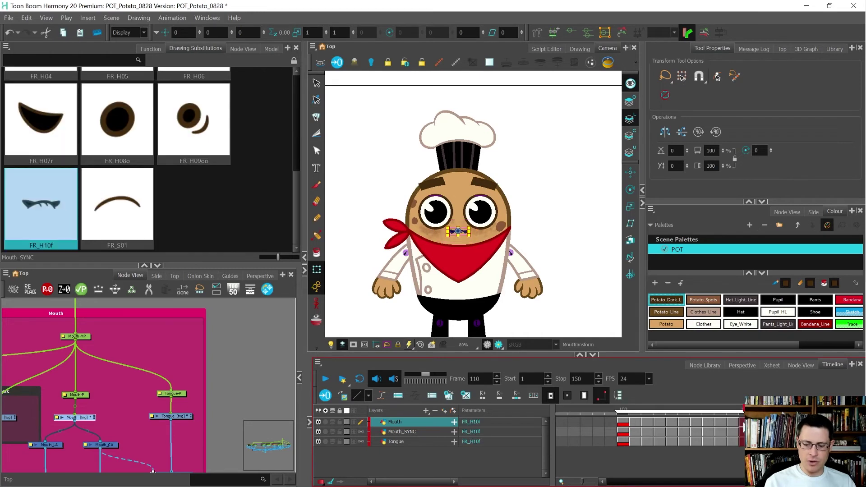
key("period")
key("period")
key("ctrl+d")
type("FR_H11e")
key("Return")
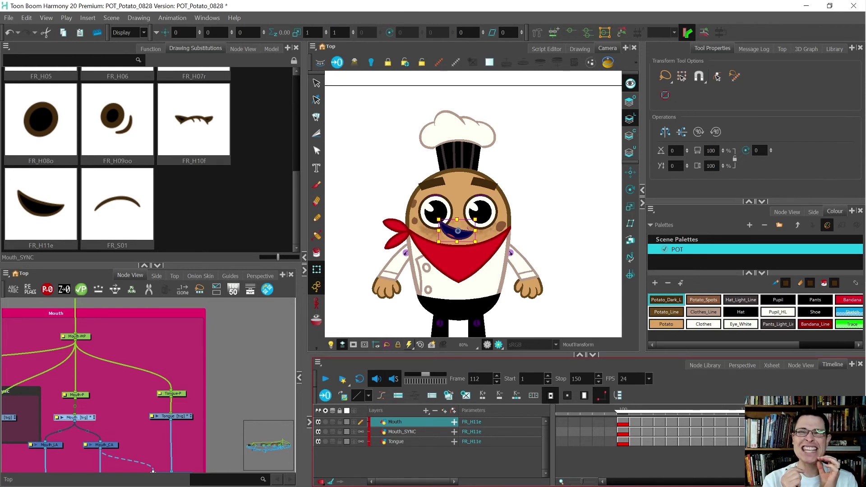
Turn off the preview of all art layers and stretch both corners of the FR_H11e mouth outline outward with the Contour Editor
left_click(554, 229)
scroll(466, 201, "up", 5)
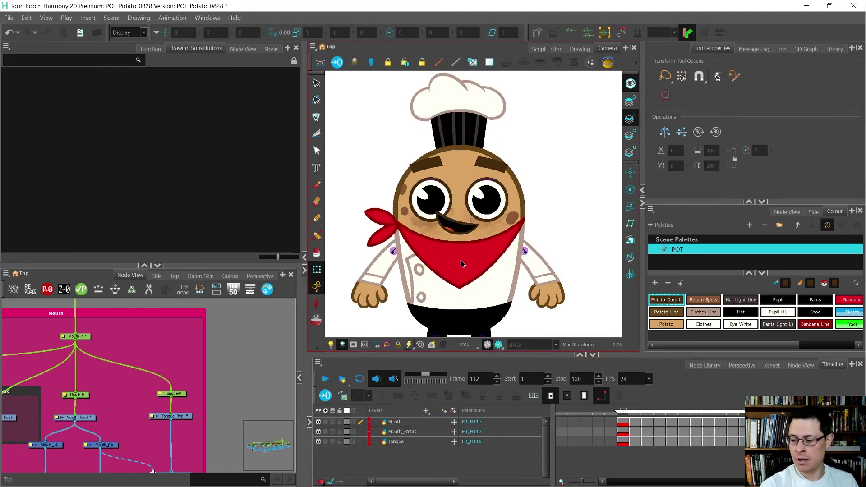
scroll(465, 200, "up", 1)
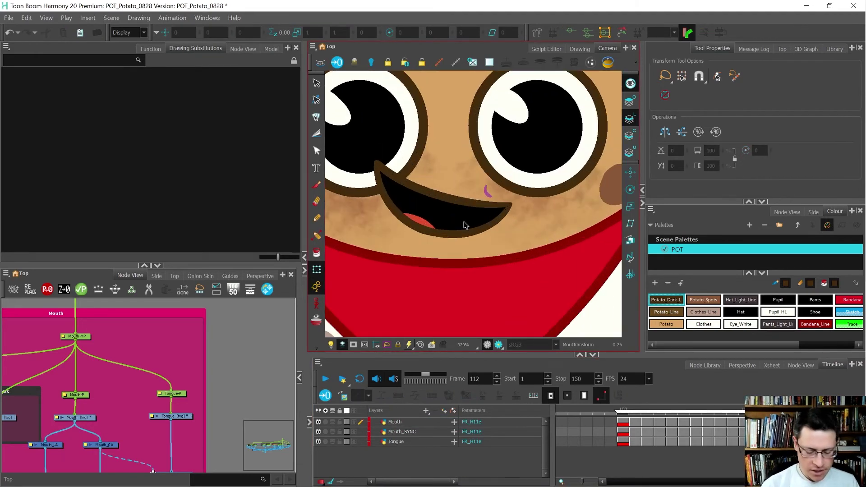
key("alt+q")
left_click(466, 224)
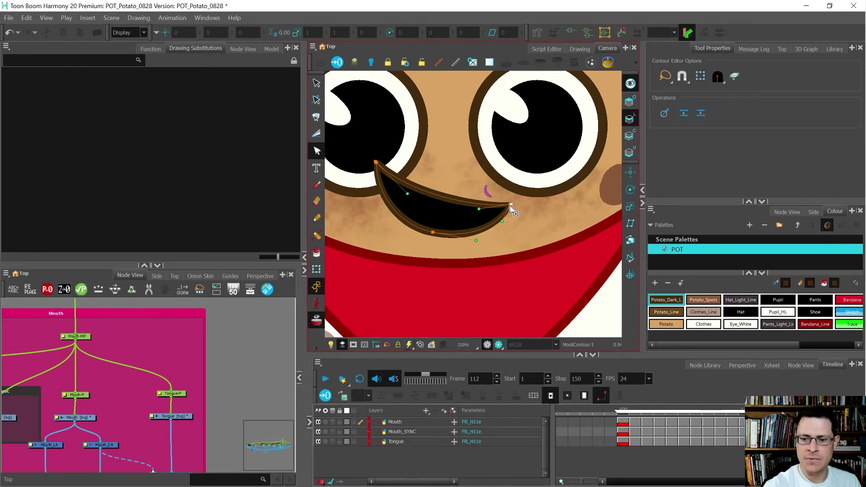
left_click(630, 84)
left_click_drag(511, 206, 520, 202)
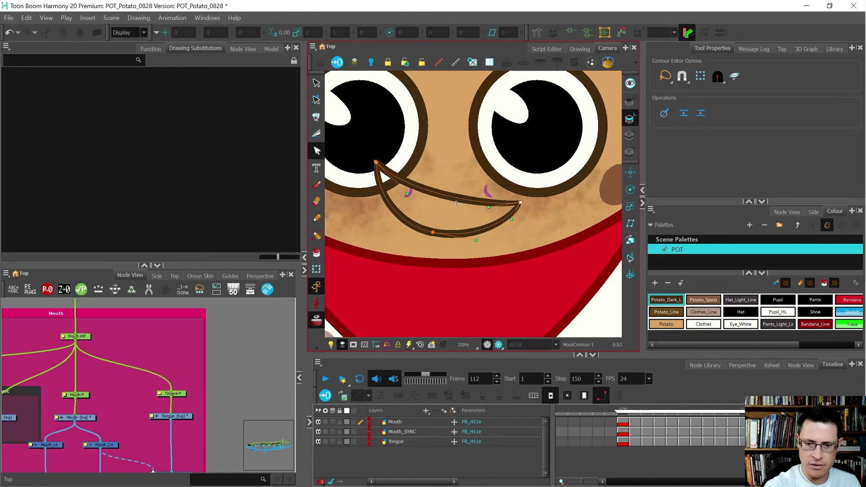
left_click(375, 161)
left_click_drag(375, 163, 364, 163)
left_click(447, 260)
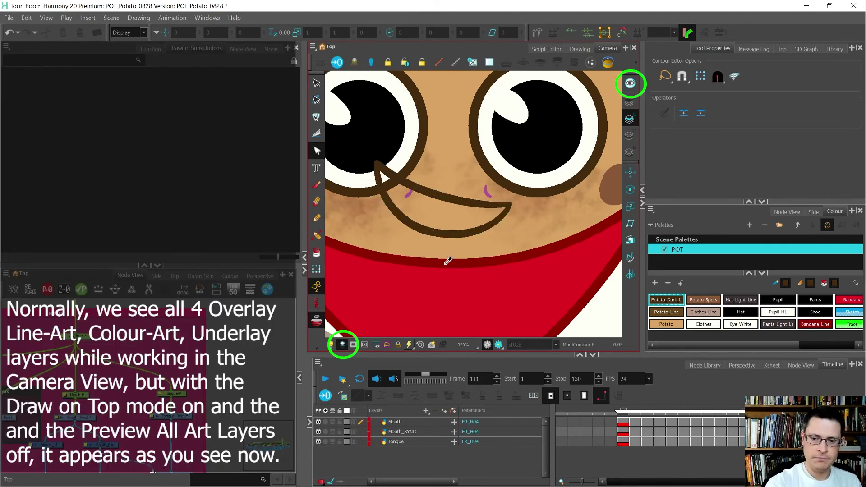
Raise the lower edge of the FR_H11e mouth outline slightly and refine both corners with the Contour Editor
left_click(445, 232)
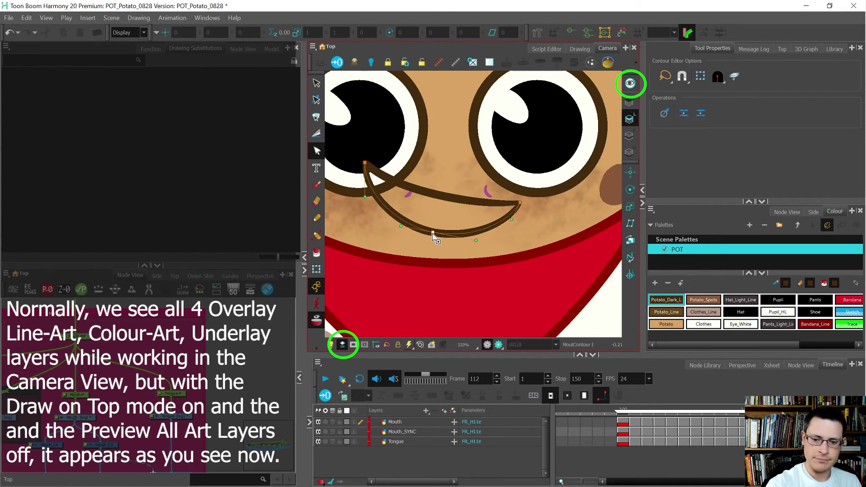
left_click(428, 248)
left_click(428, 229)
left_click(418, 232)
mouse_move(380, 147)
left_mouse_down()
mouse_move(358, 165)
mouse_move(373, 158)
mouse_move(366, 167)
left_mouse_up()
left_click(444, 216)
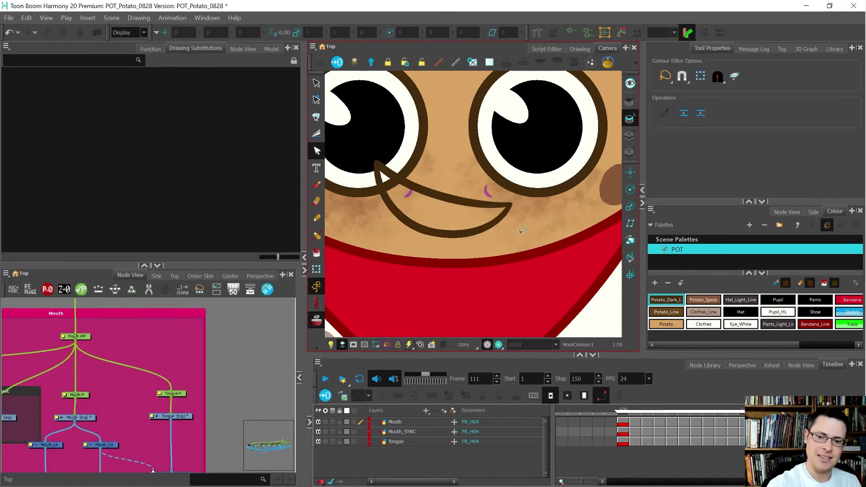
left_click_drag(540, 198, 523, 203)
left_click(466, 276)
left_click(437, 231)
left_click_drag(437, 234, 434, 229)
left_click(443, 287)
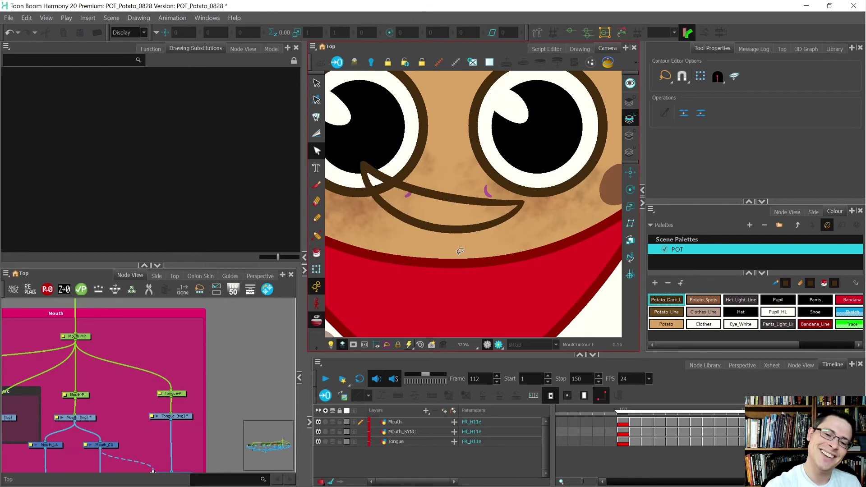
key(".")
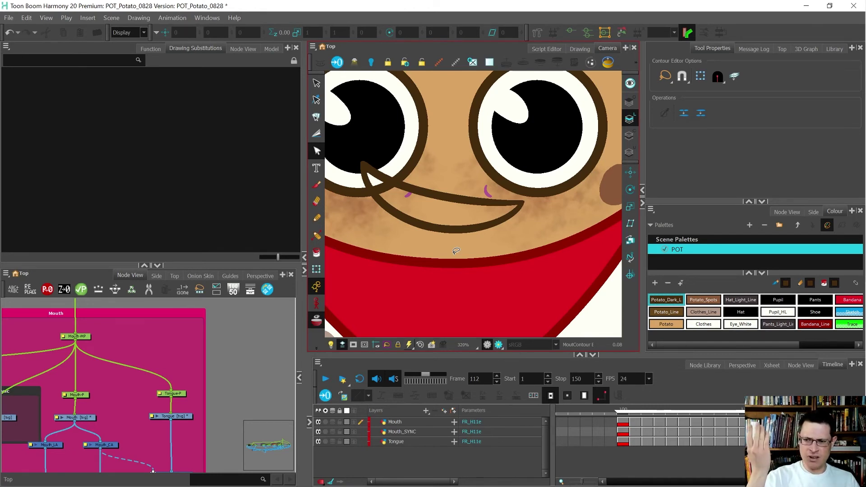
Paint the FR_H11e mouth interior with the Mouth colour and move that fill to the Colour Art layer, replacing the old fill
key("alt+i")
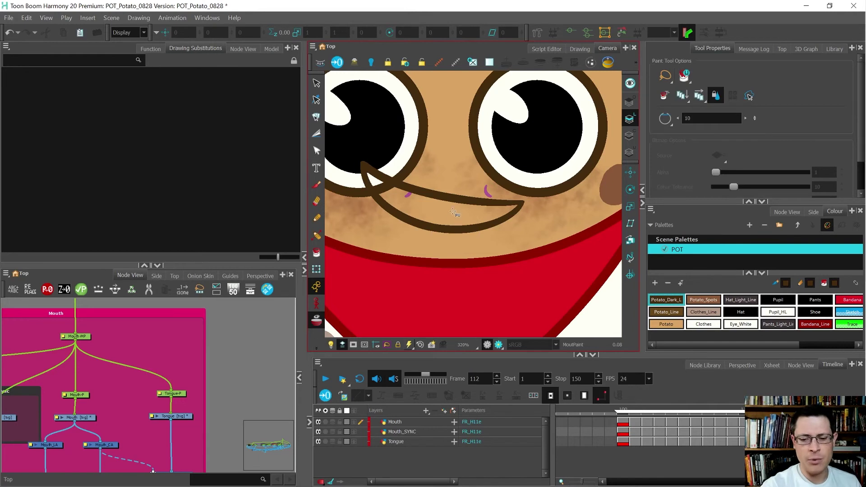
scroll(745, 342, "right", 3)
left_click(844, 312)
left_click(451, 211)
key("alt+s")
left_click(451, 216)
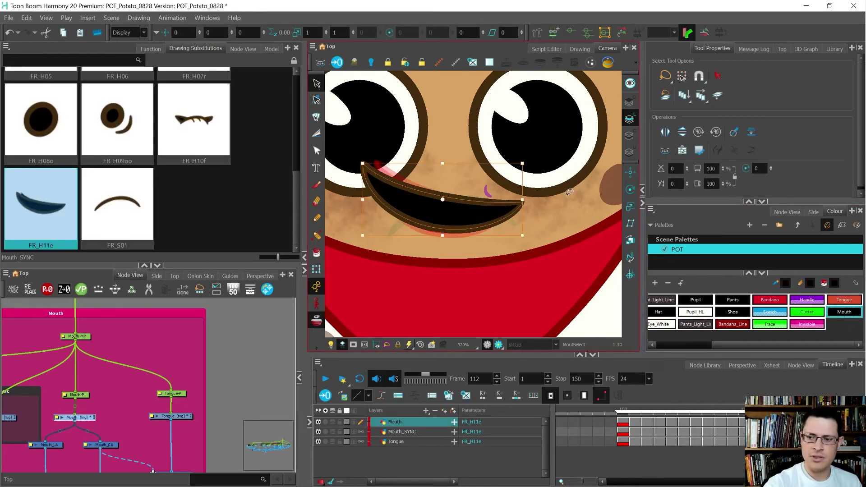
key("Delete")
key("ctrl+v")
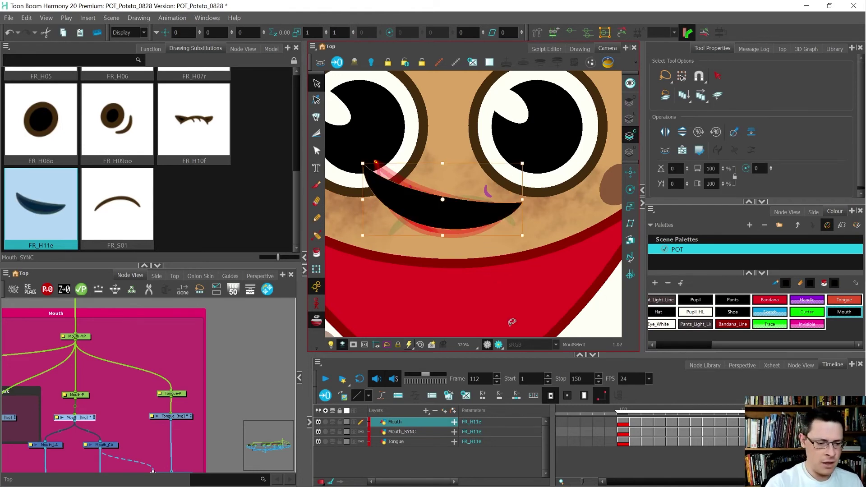
Select the tongue shape on the Line Art layer of FR_H11e and move it slightly up into the mouth
key("shift+t")
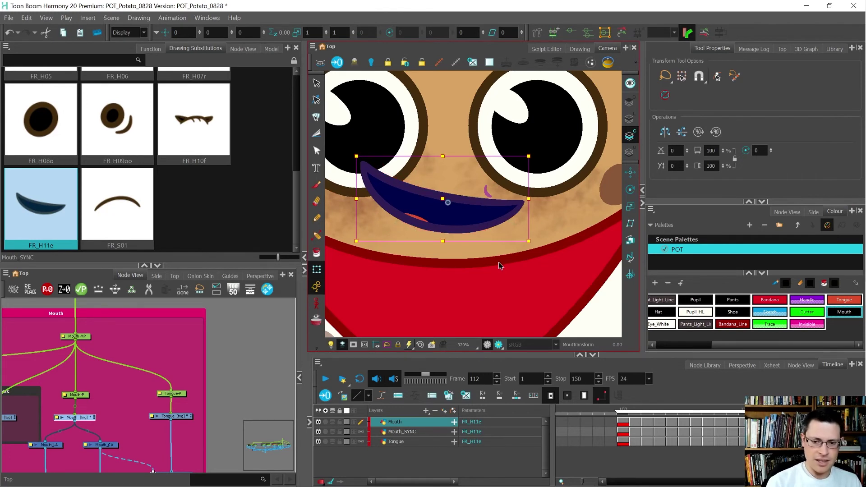
scroll(445, 244, "up", 3)
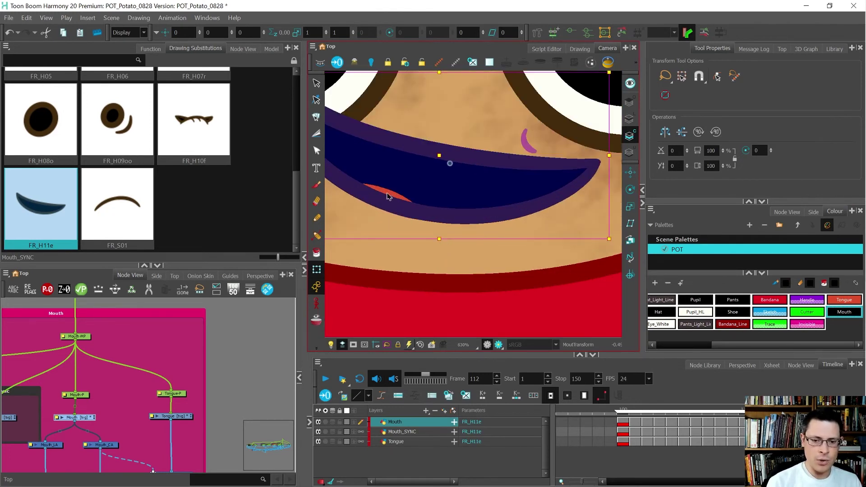
left_click(388, 196)
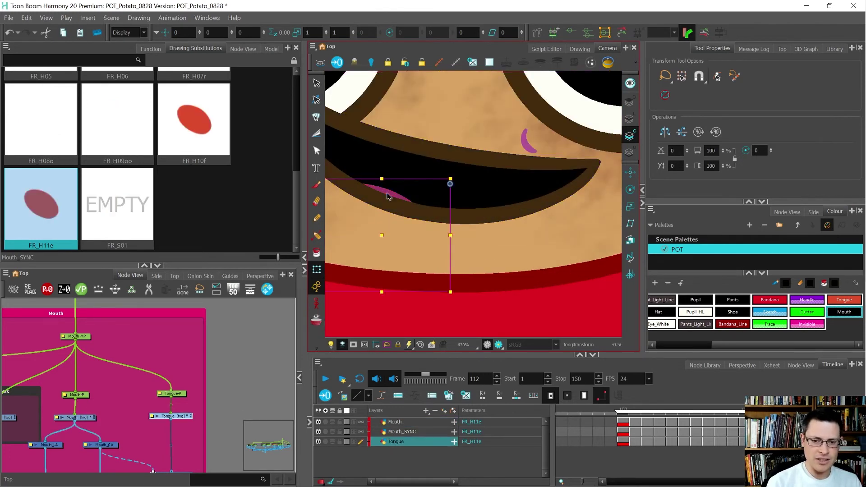
key("alt+s")
scroll(408, 187, "down", 1)
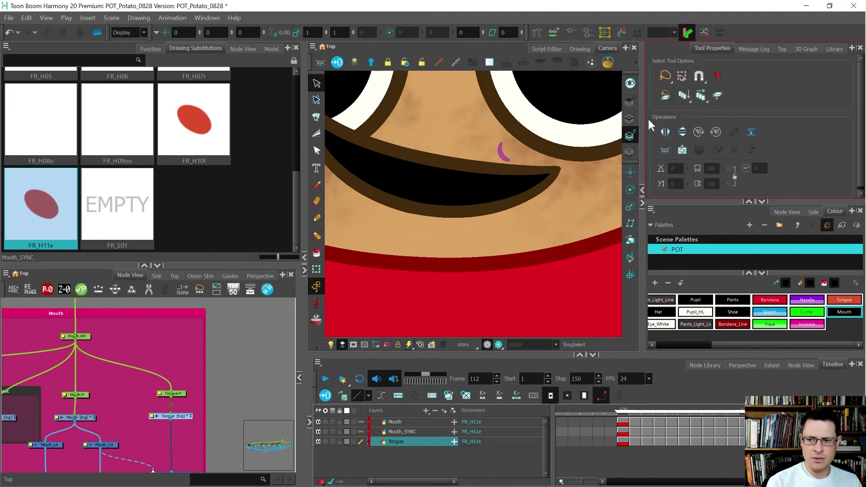
left_click(631, 118)
left_click(404, 228)
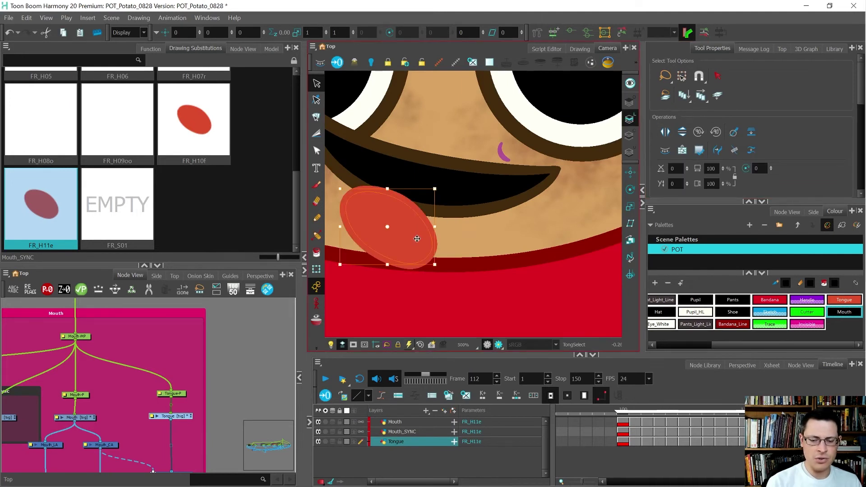
left_click_drag(418, 238, 422, 226)
Rotate the FR_H11e tongue to a flatter angle and nudge it into place at the mouth's lower edge
scroll(422, 226, "down", 5)
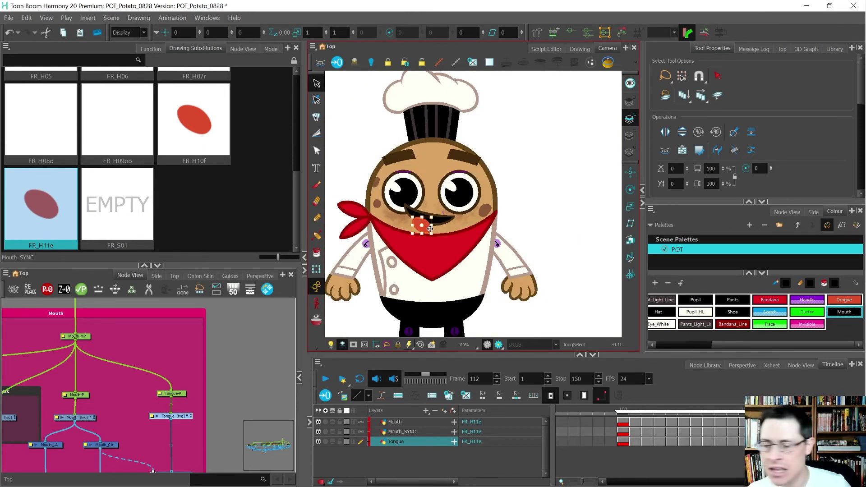
scroll(429, 229, "up", 4)
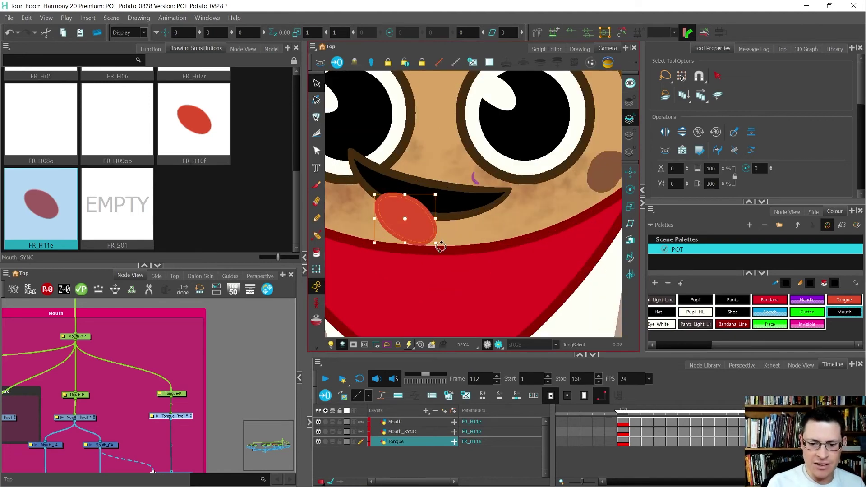
left_click_drag(440, 246, 446, 212)
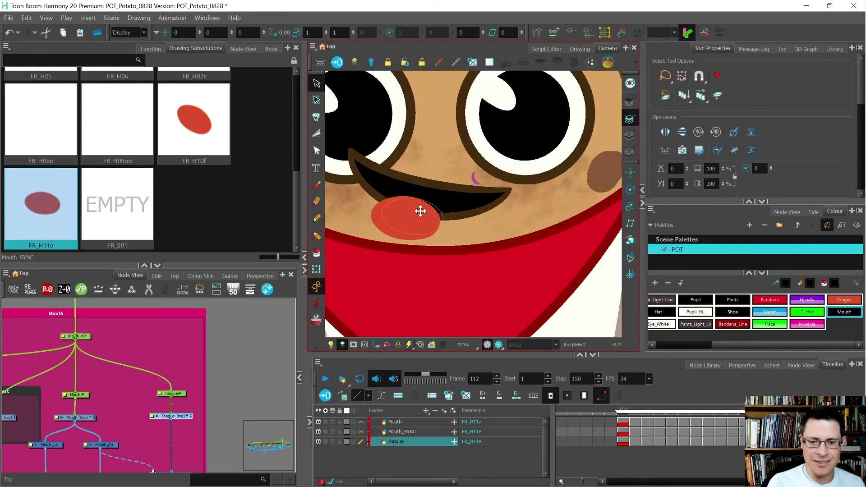
key("Escape")
Flip between frames 111 and 112 to compare the FR_H04 and FR_H11e mouths and tongues
key("comma")
key("period")
key("comma")
key("period")
mouse_move(456, 239)
left_mouse_down()
mouse_move(454, 194)
mouse_move(370, 213)
mouse_move(457, 237)
mouse_move(426, 223)
left_mouse_up()
key("comma")
key("period")
key("comma")
key("period")
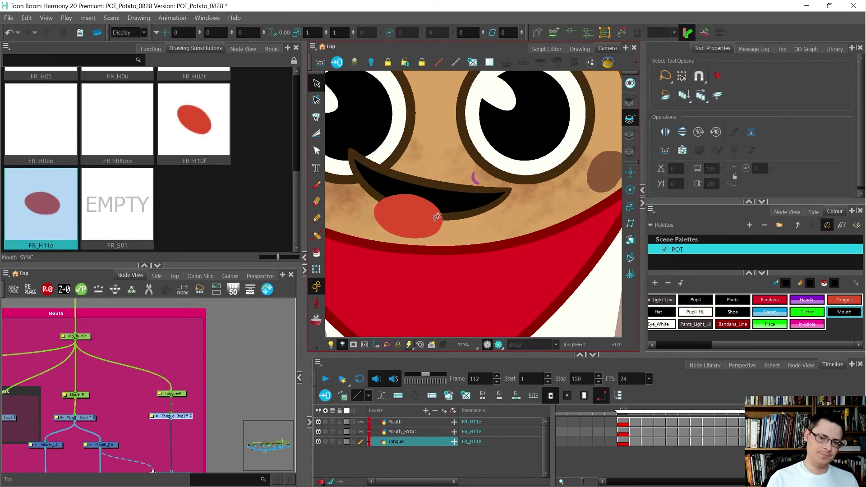
Nudge the FR_H11e tongue slightly downward at the mouth's lower edge and clear the selection
scroll(448, 206, "down", 1)
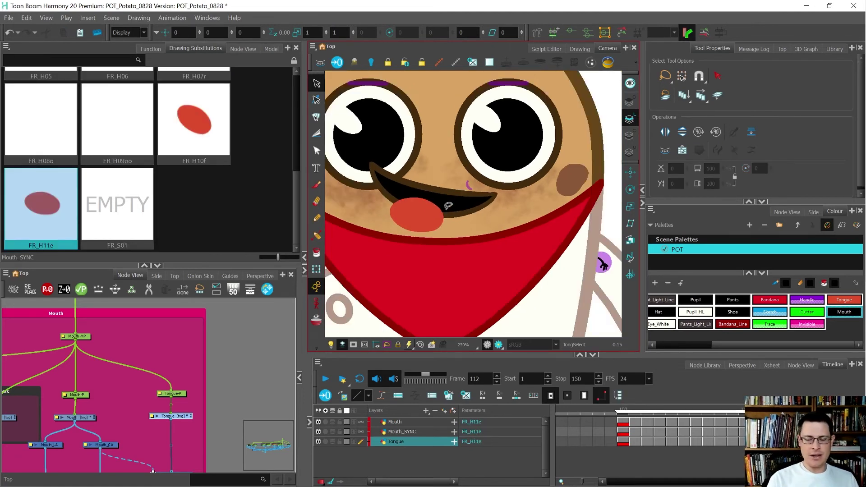
key("shift+t")
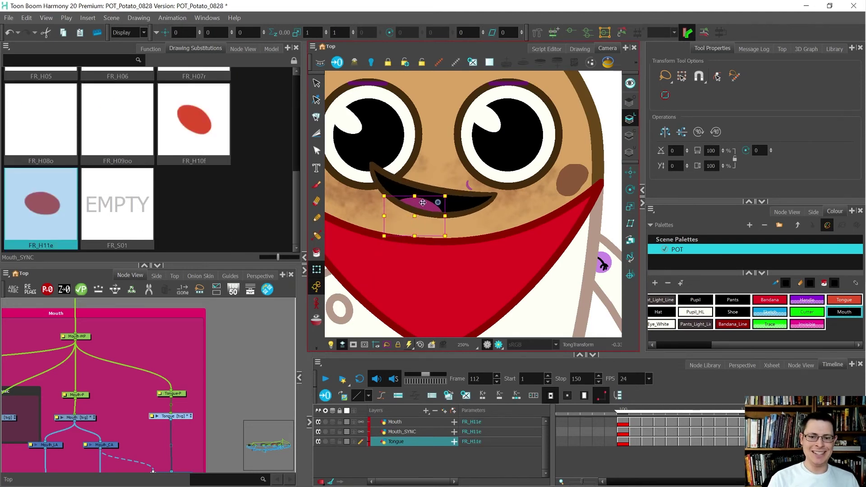
scroll(423, 202, "up", 3)
key("alt+s")
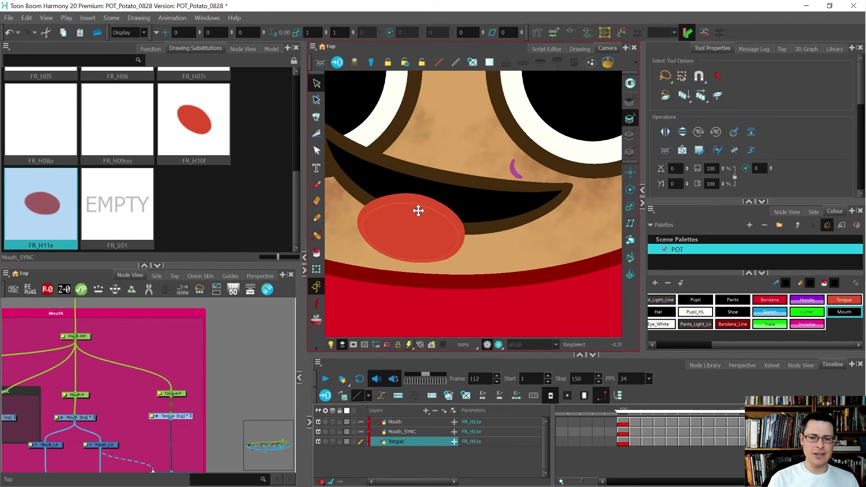
left_click_drag(418, 211, 415, 216)
key("[")
key("]")
key("[")
key("]")
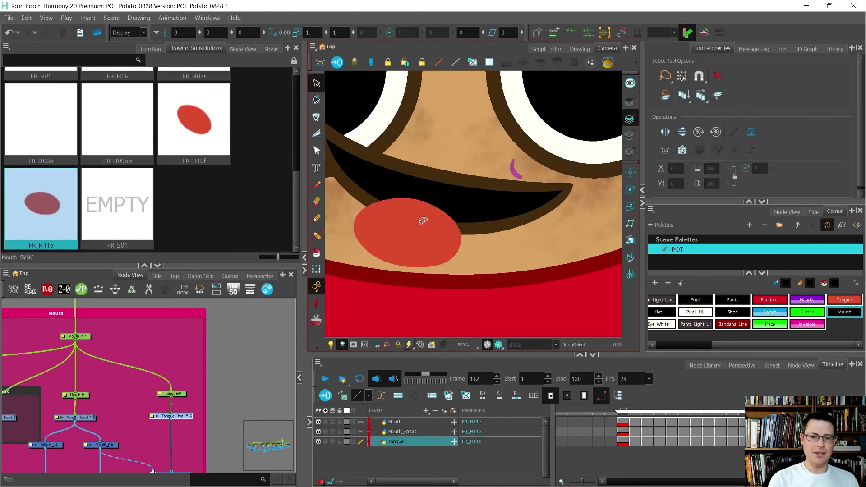
scroll(421, 222, "down", 2)
key("shift+t")
left_click(548, 197)
Flip repeatedly between frames 111 and 112 to check the FR_H11e mouth and tongue against FR_H04
key("period")
key("comma")
key("period")
key("comma")
key("period")
key("comma")
key("period")
key("comma")
key("period")
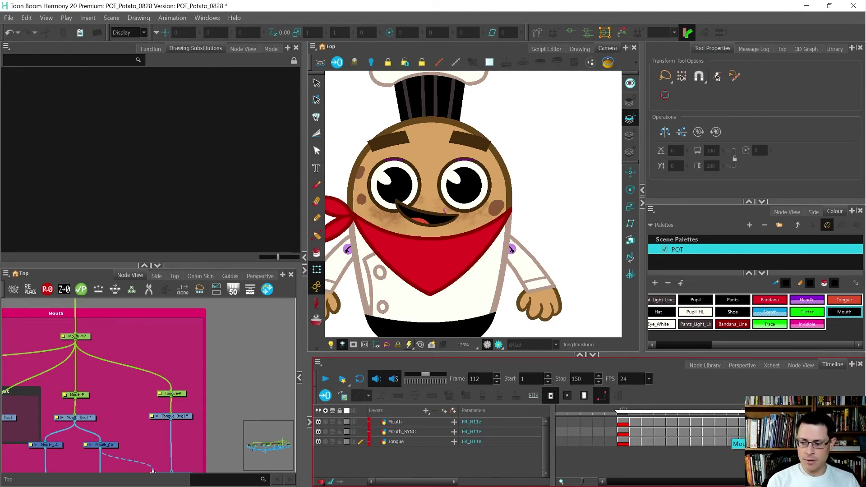
Copy the FR_H04 exposure on the mouth, sync and tongue layers and paste it so it sits on two adjacent frames
left_click(755, 421)
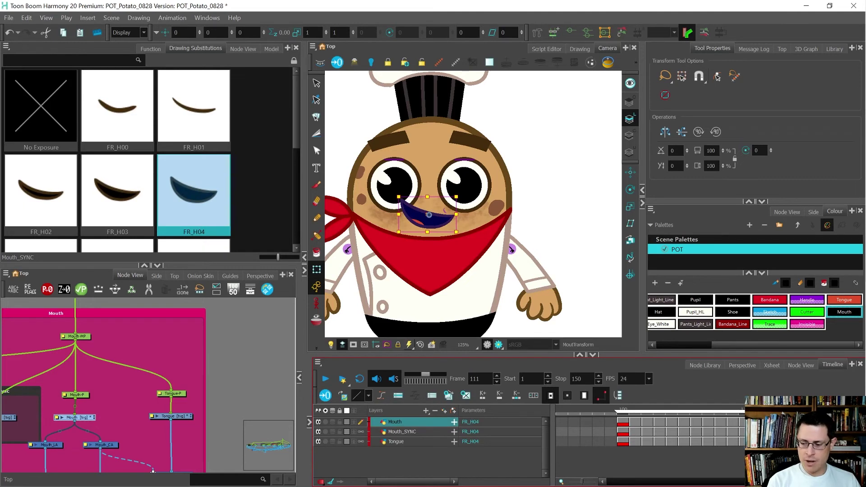
key(".")
key(".")
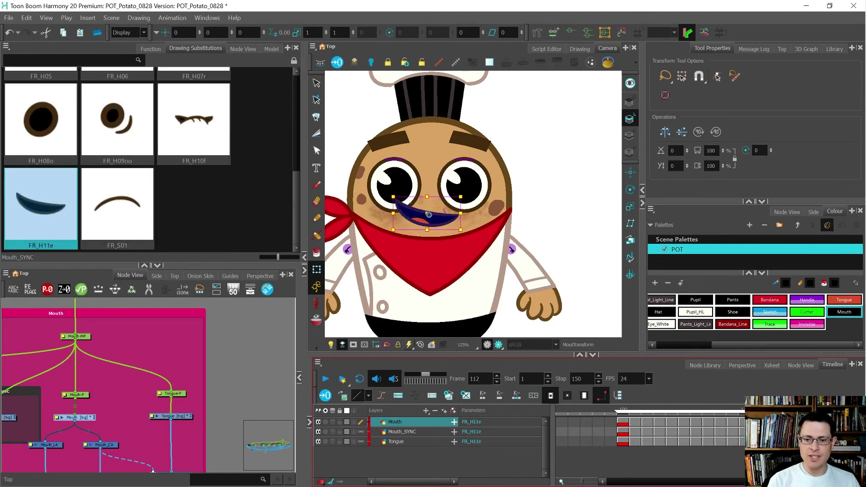
key("period")
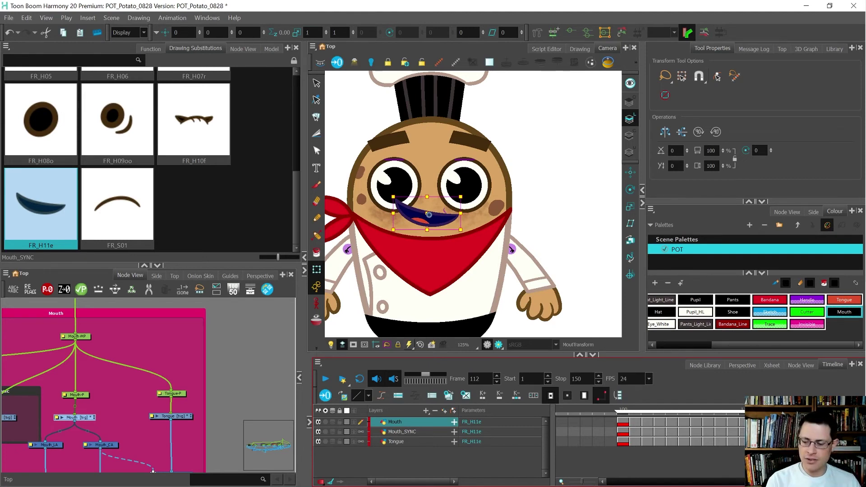
key("comma")
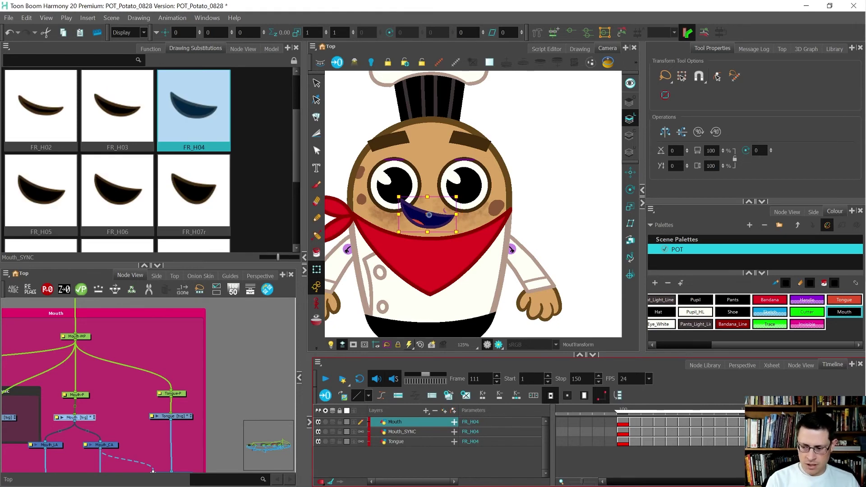
key("period")
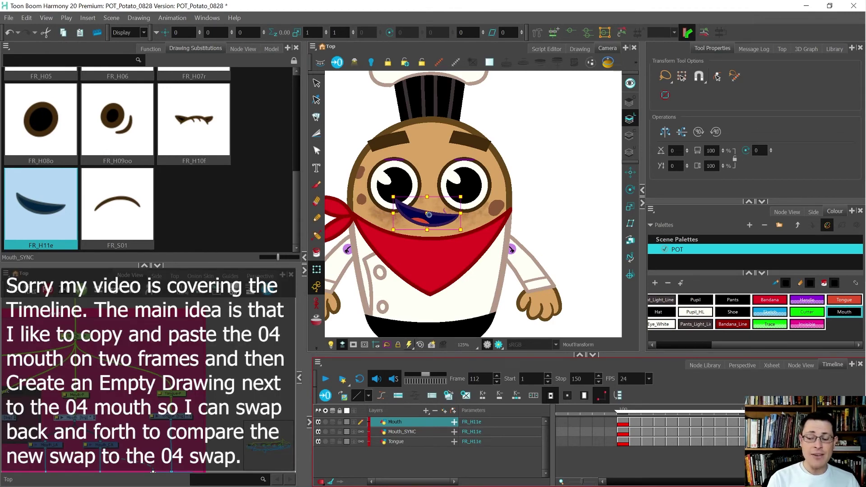
key("ctrl+v")
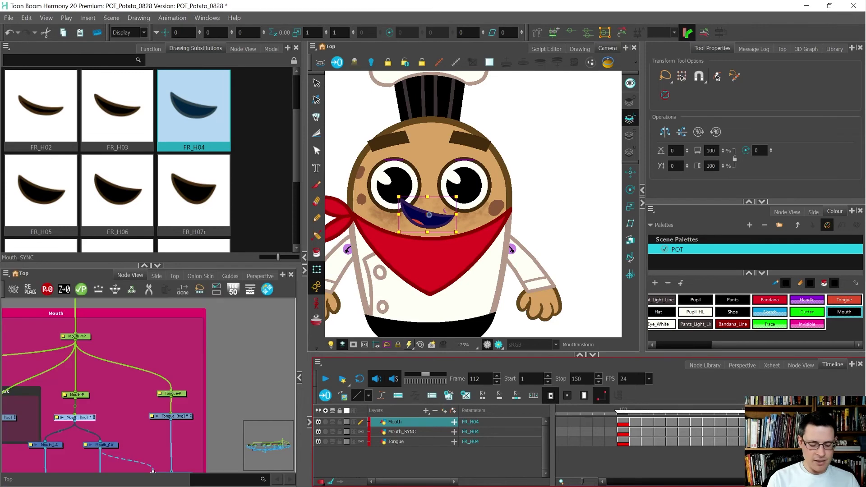
Duplicate the pasted FR_H04 mouth, sync and tongue drawings and rename the duplicates FR_H012L
key("alt+shift+d")
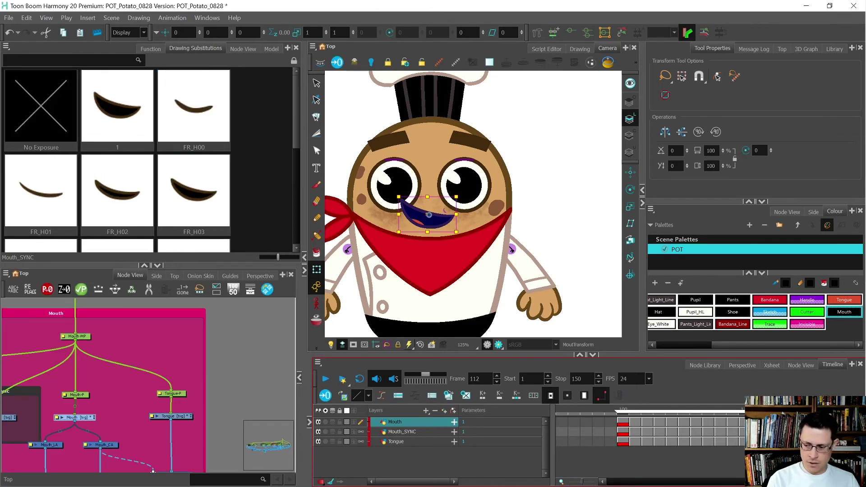
key("ctrl+d")
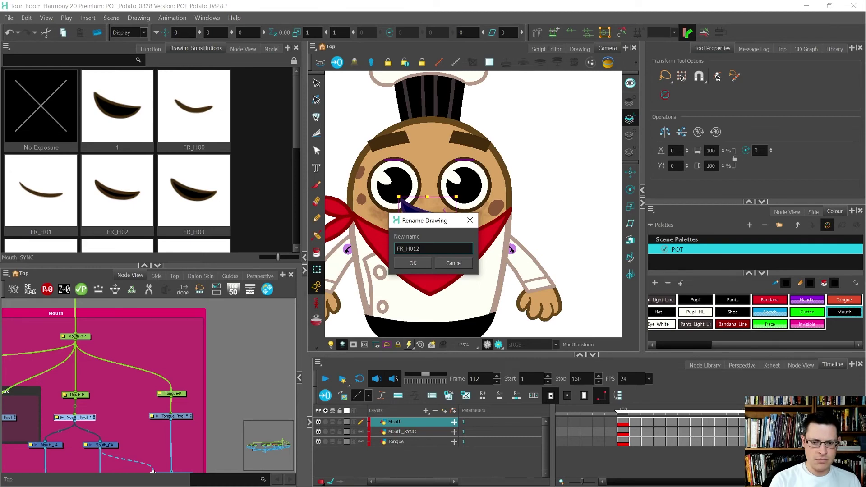
left_click(430, 260)
Flip the FR_H012L tongue horizontally and move it up toward the middle of the mouth
scroll(426, 214, "up", 5)
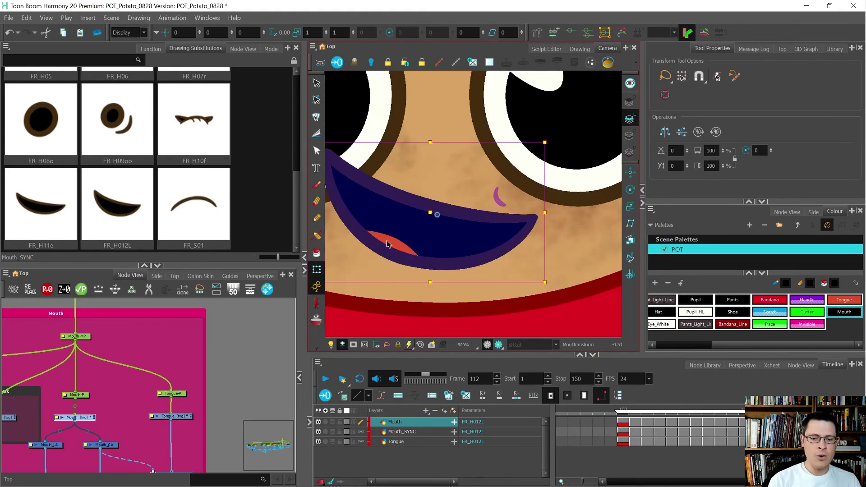
left_click(386, 244)
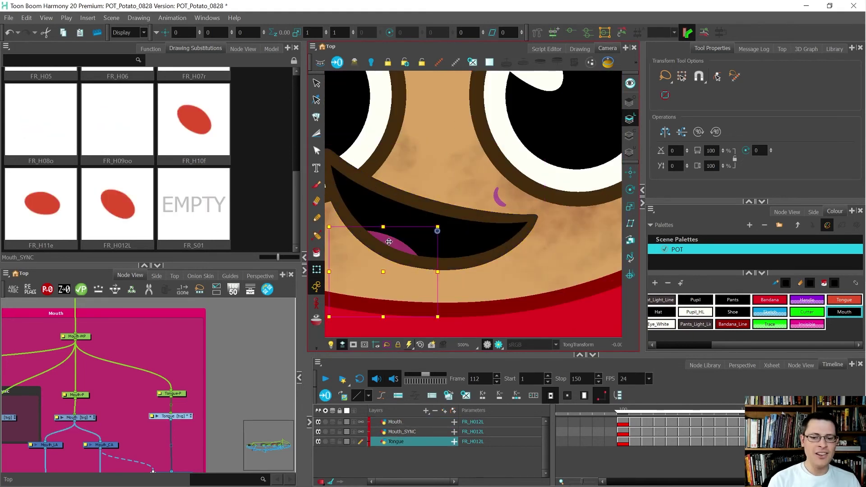
key("alt+s")
left_click(402, 269)
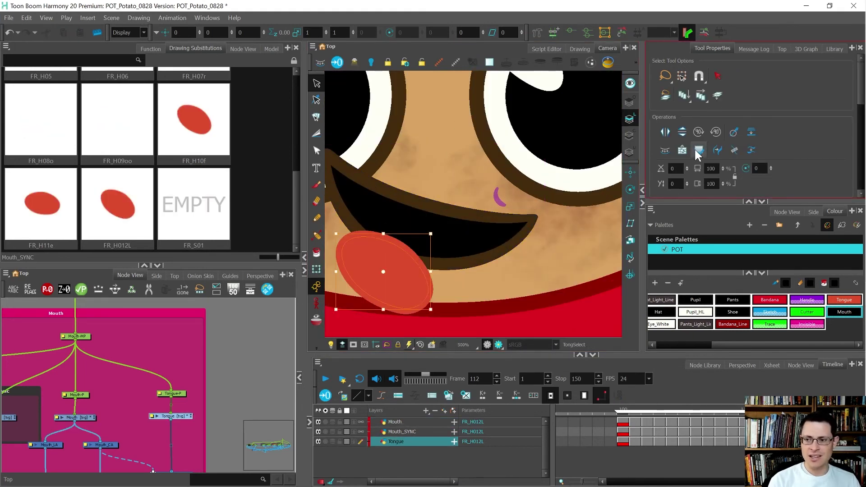
left_click(665, 132)
left_click_drag(405, 276, 435, 252)
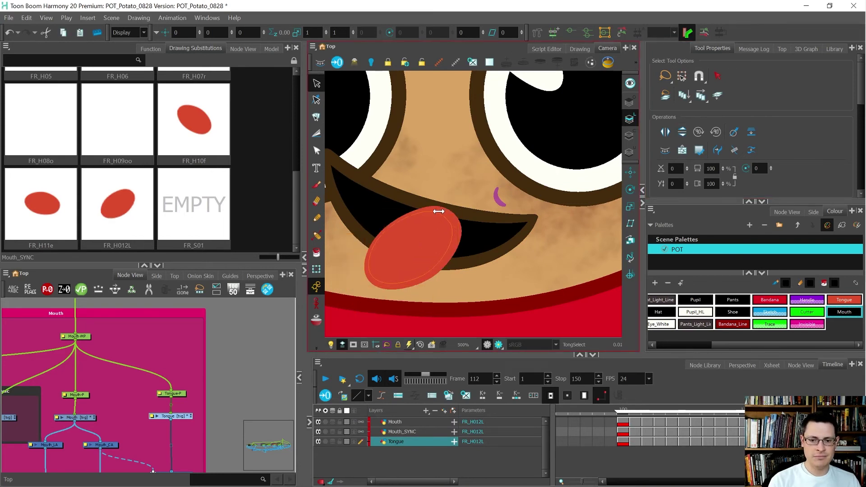
scroll(444, 211, "down", 2)
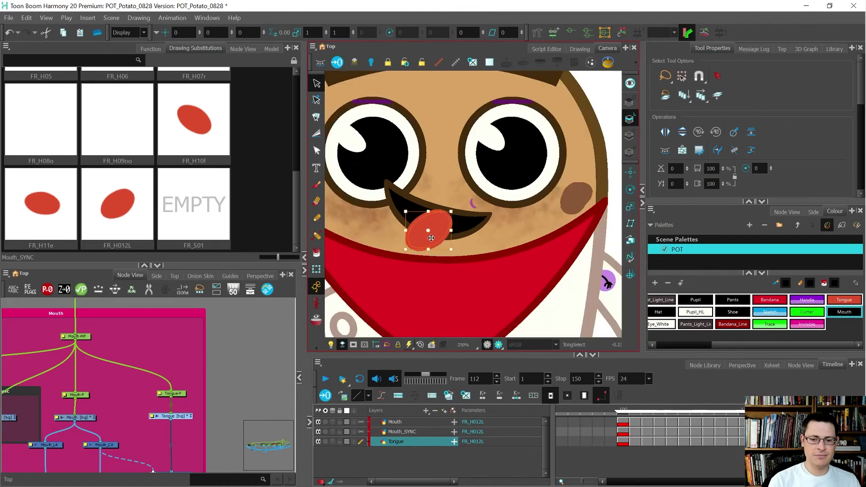
key("shift+t")
scroll(432, 238, "down", 2)
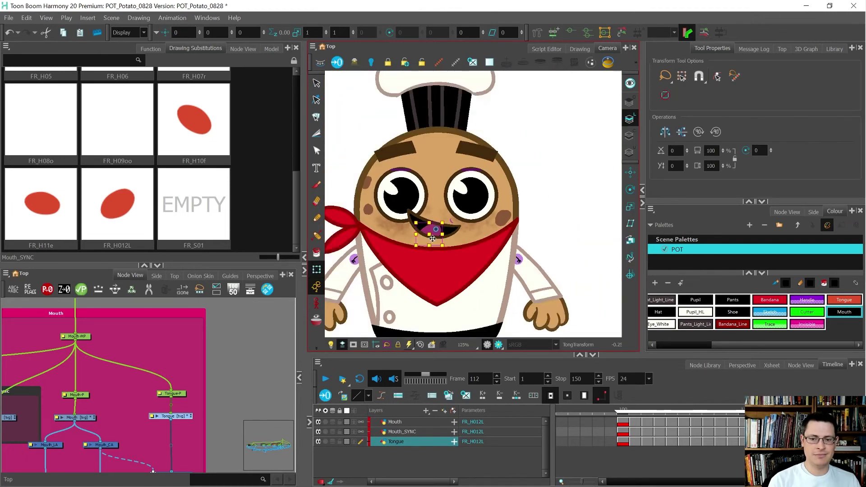
scroll(432, 238, "up", 2)
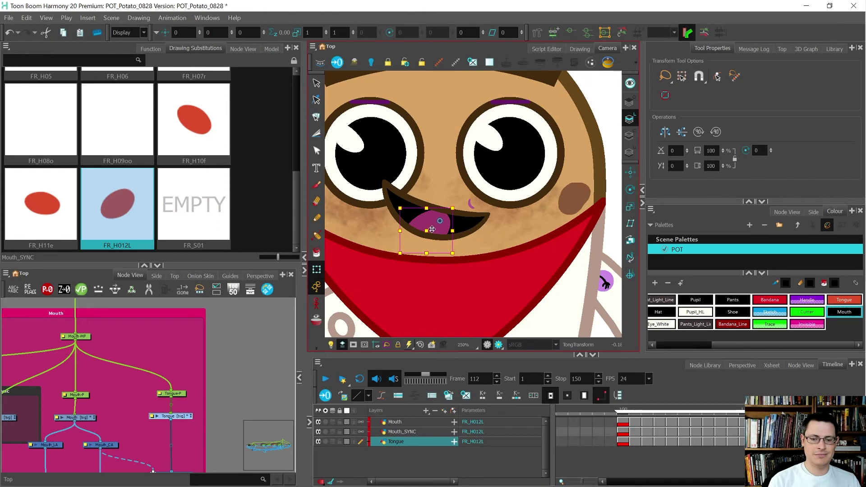
key("minus")
key("equal")
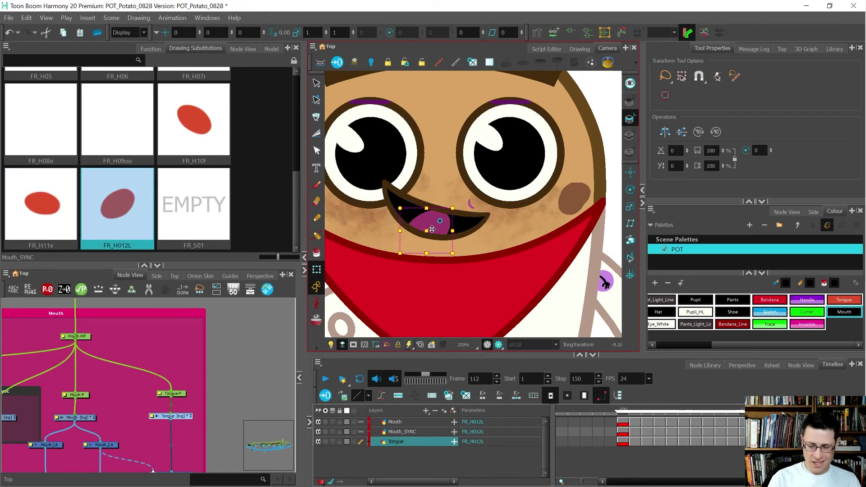
Nudge the FR_H012L tongue slightly lower in the mouth, compare it with the neighbouring drawing, and clear the selection
scroll(432, 230, "up", 5)
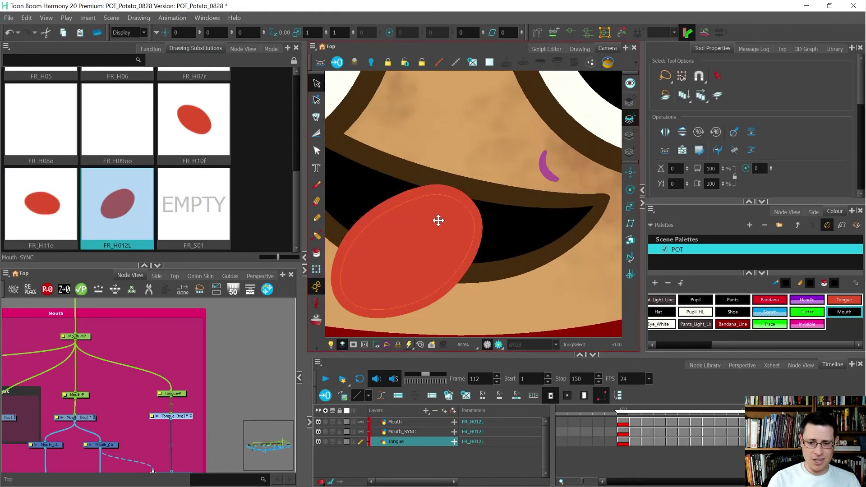
scroll(437, 224, "down", 4)
key("shift+t")
key("bracketleft")
key("bracketright")
key("minus")
key("equal")
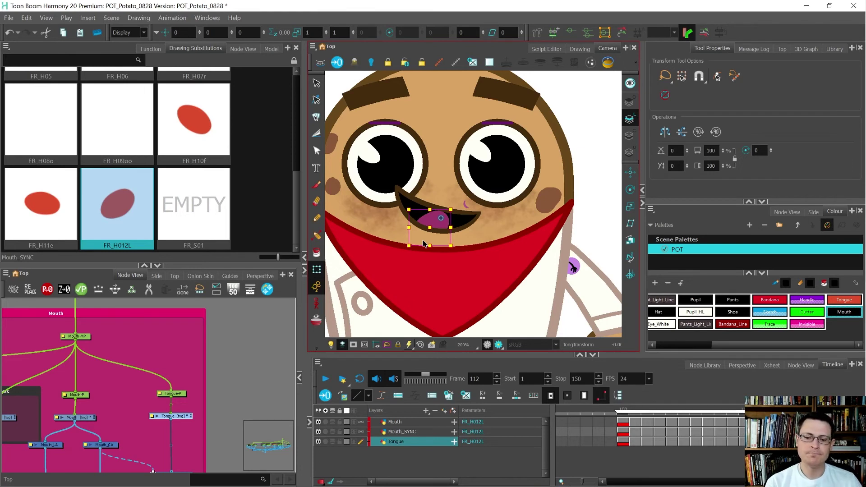
scroll(444, 218, "down", 1)
scroll(444, 218, "down", 1)
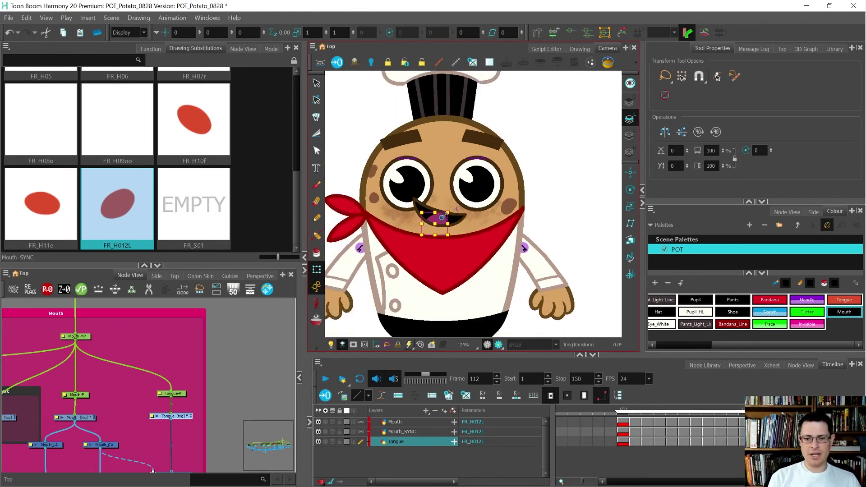
left_click(543, 180)
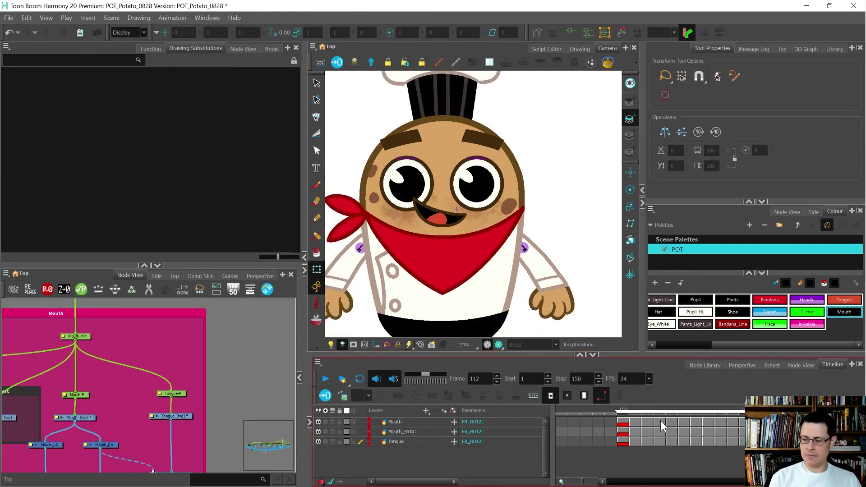
Switch the timeline to Normal View Mode, locate the Mouth-P peg in it, and go to its keyframe at frame 100
mouse_move(730, 406)
left_mouse_down()
mouse_move(698, 408)
mouse_move(620, 384)
mouse_move(664, 395)
mouse_move(717, 396)
mouse_move(729, 388)
mouse_move(681, 395)
mouse_move(695, 393)
left_mouse_up()
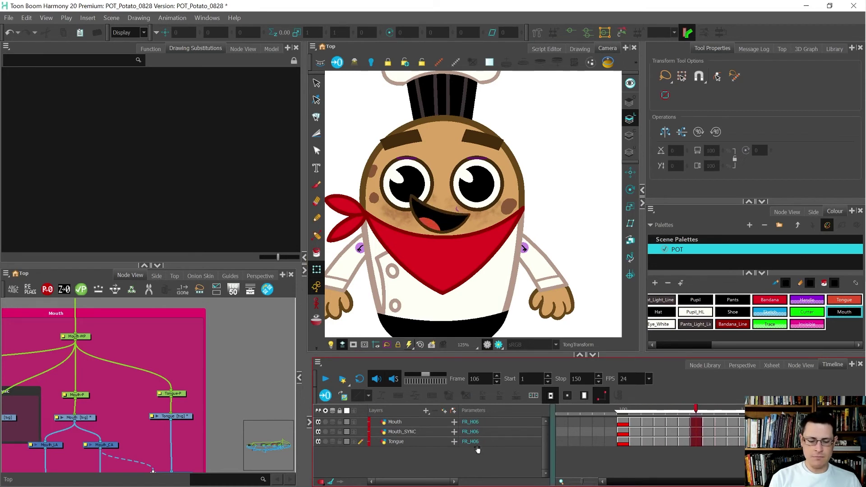
left_click(76, 394)
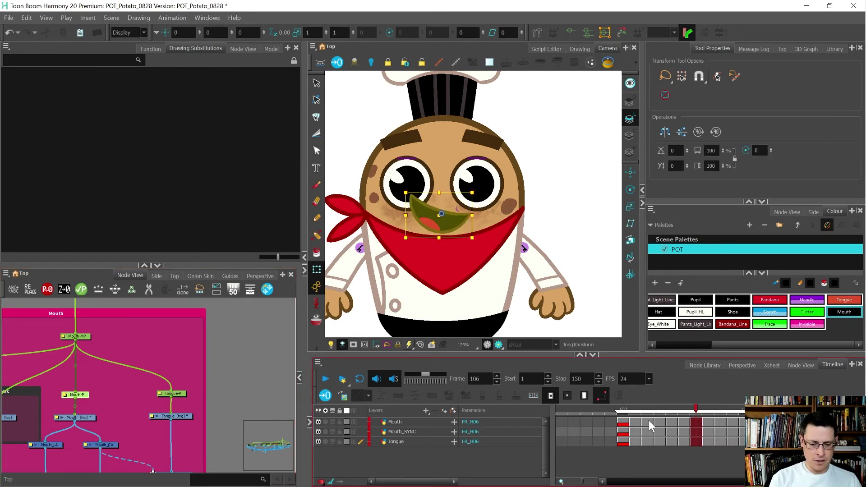
left_click(321, 481)
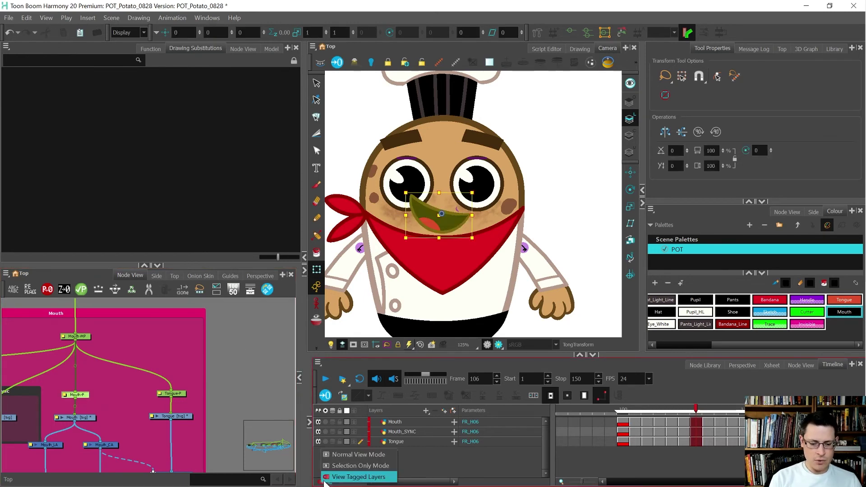
left_click(334, 455)
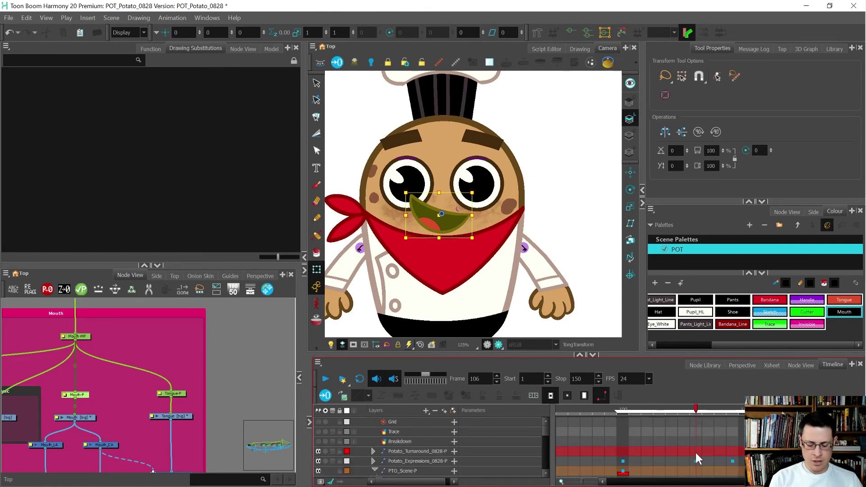
key("o")
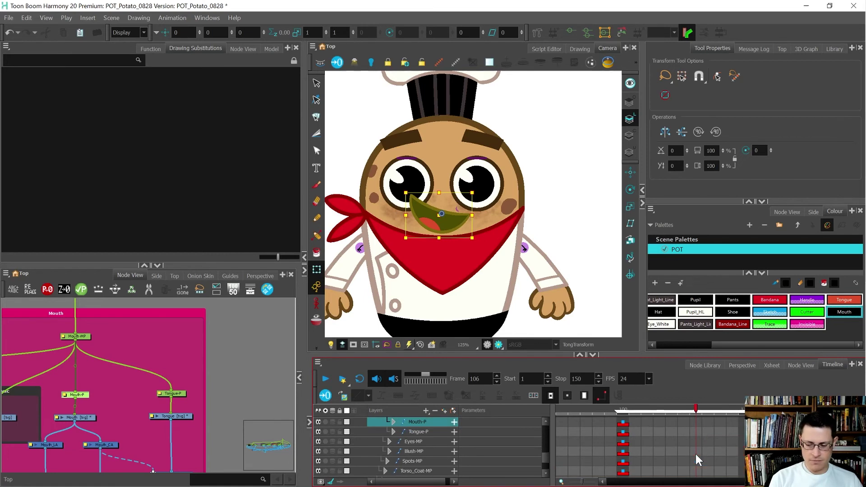
key("semicolon")
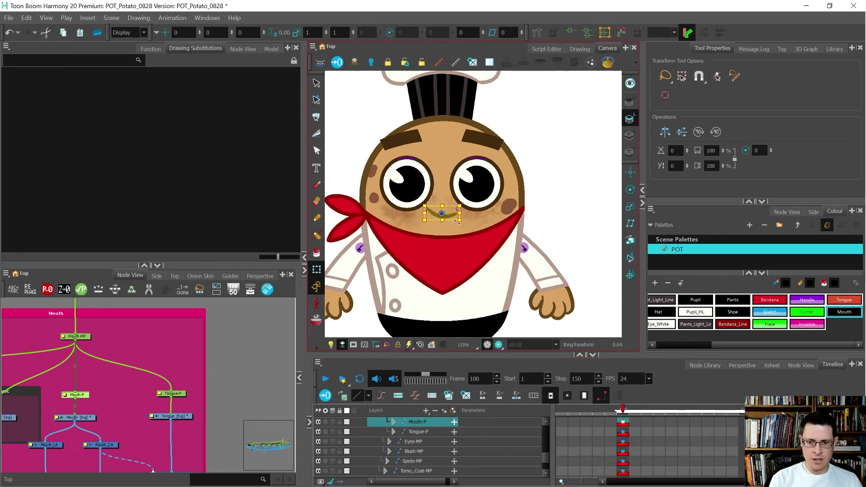
Flip between frame 100 and the next frame to compare the closed mouth with its neighbour up close
scroll(441, 209, "up", 1)
key("period")
key("comma")
key("period")
key("comma")
scroll(444, 217, "up", 4)
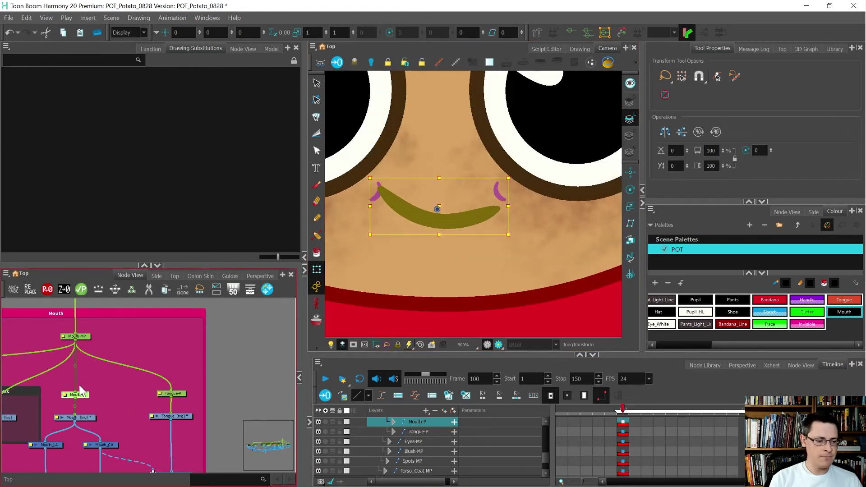
Select the mouth nodes in the Mouth group and move their pivot slightly down onto the closed mouth at frame 100
left_click(83, 335)
scroll(106, 408, "down", 3)
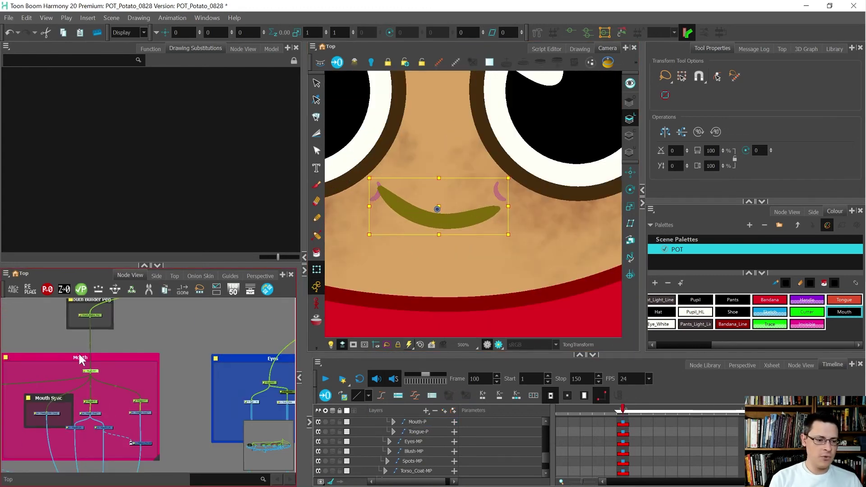
left_click(96, 315)
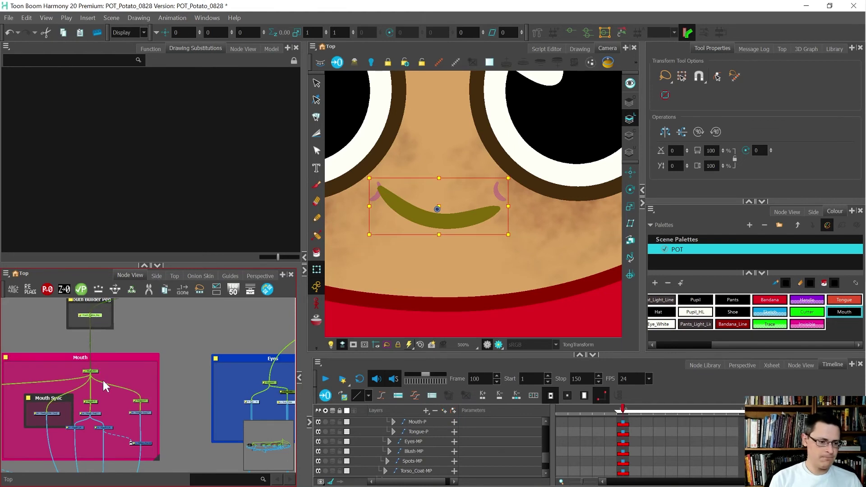
left_click_drag(107, 404, 79, 372)
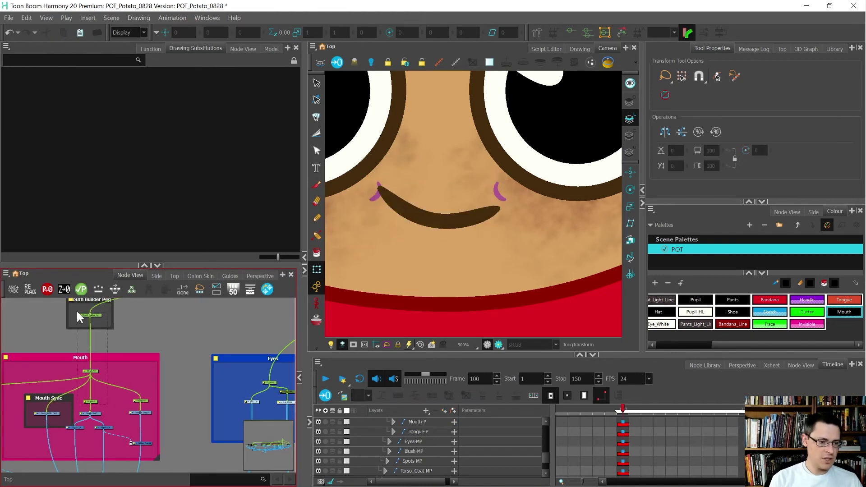
left_click(90, 315)
left_click(107, 307)
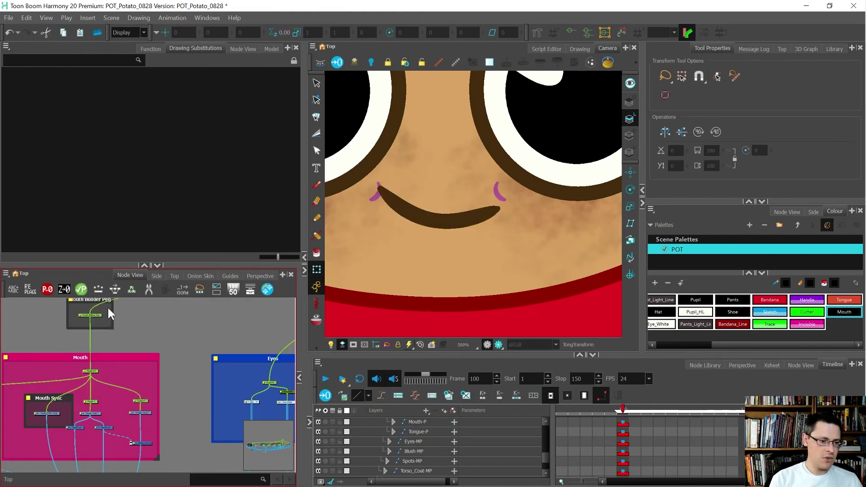
left_click(80, 420)
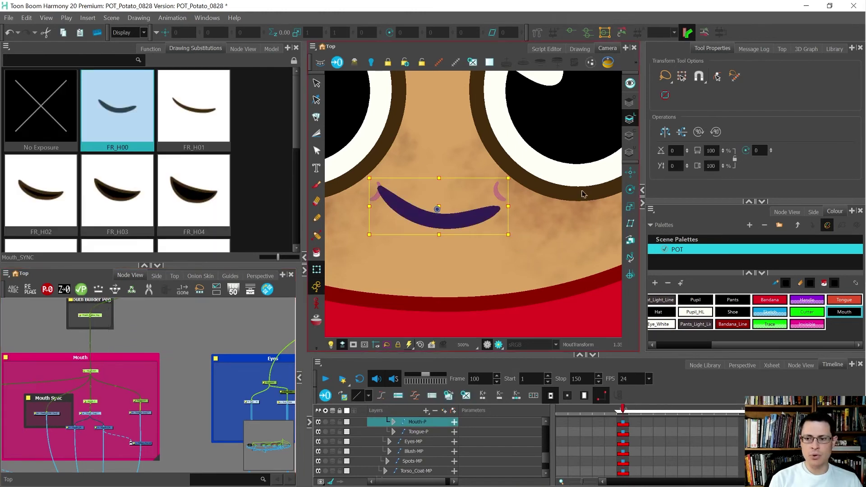
left_click(630, 190)
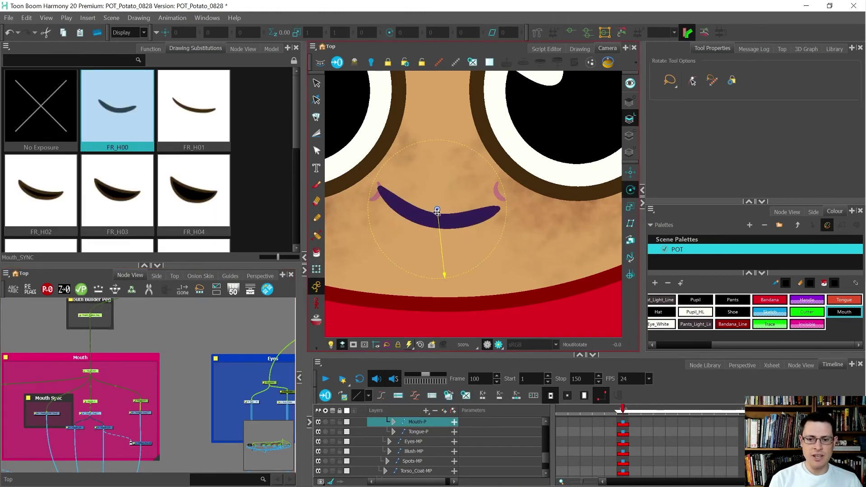
left_click_drag(438, 217, 439, 224)
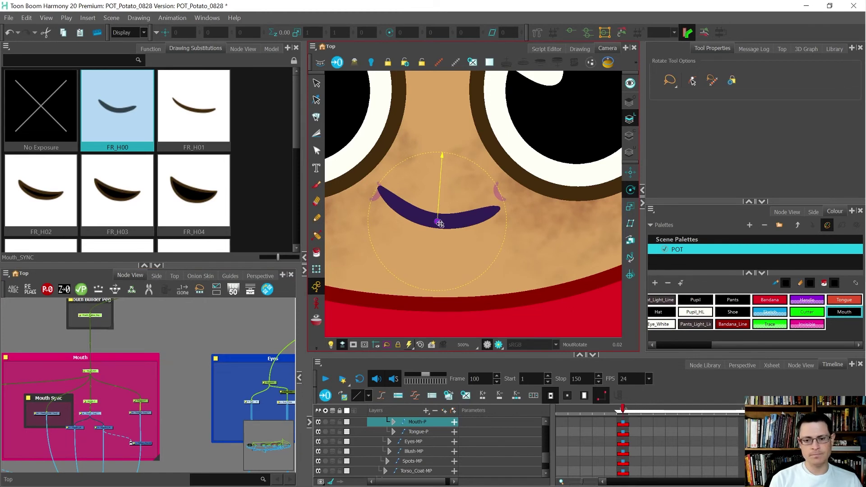
scroll(440, 224, "down", 4)
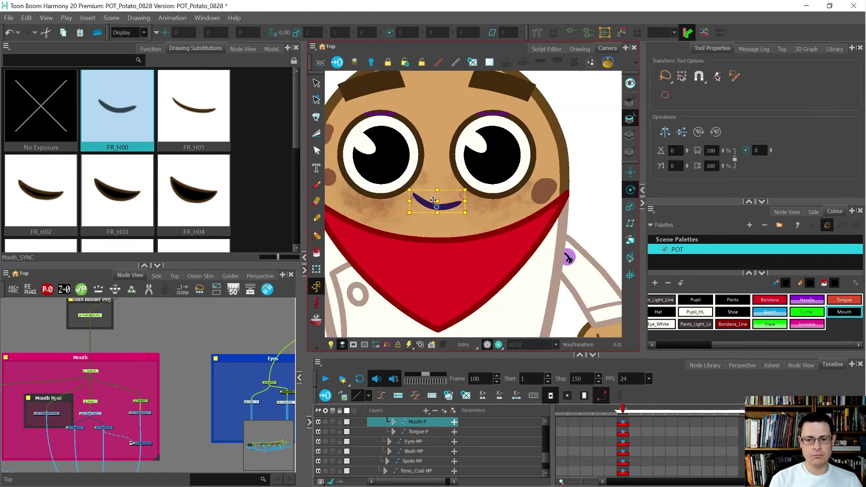
Step through the mouth drawings from frame 100 with the Transform tool active, returning to the FR_H06 mouth at frame 106
key("shift+t")
key("period")
key("period")
key("period")
key("period")
key("period")
key("period")
key("period")
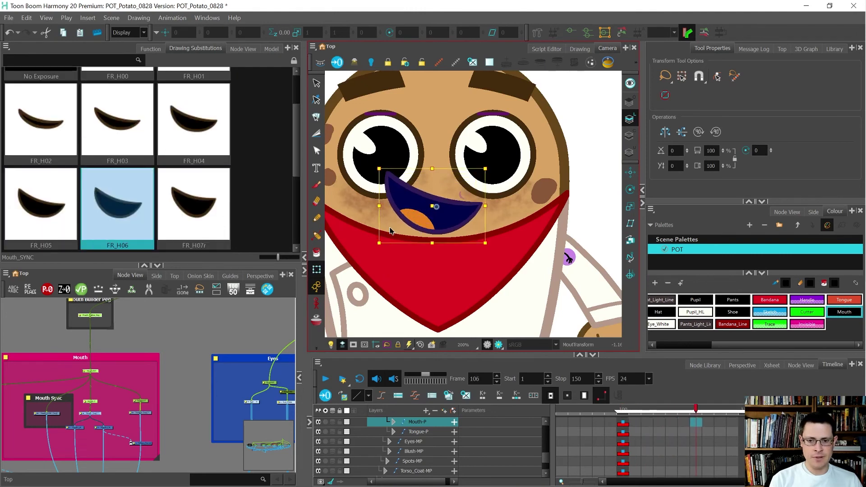
key("period")
key("period")
key("comma")
key("comma")
key("comma")
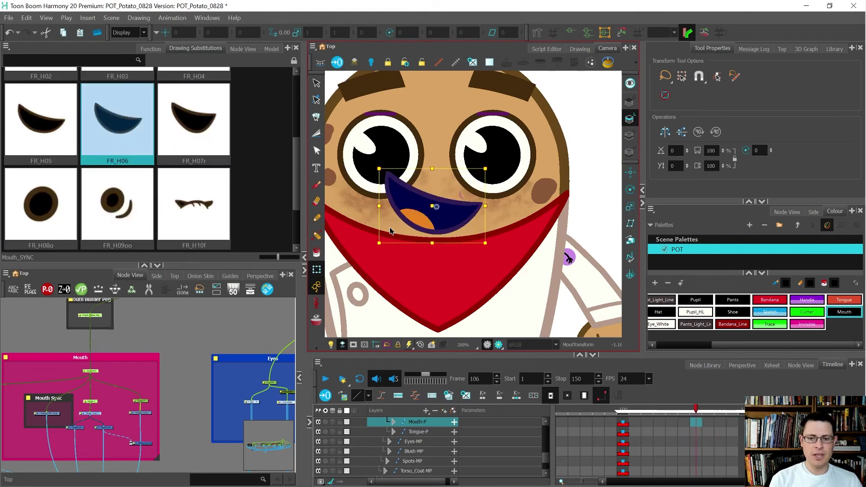
Try scaling the FR_H06 mouth, first with the current mouth selection and again through the Mouth-P peg alone, undoing each attempt
left_click_drag(432, 242, 437, 240)
key("ctrl+z")
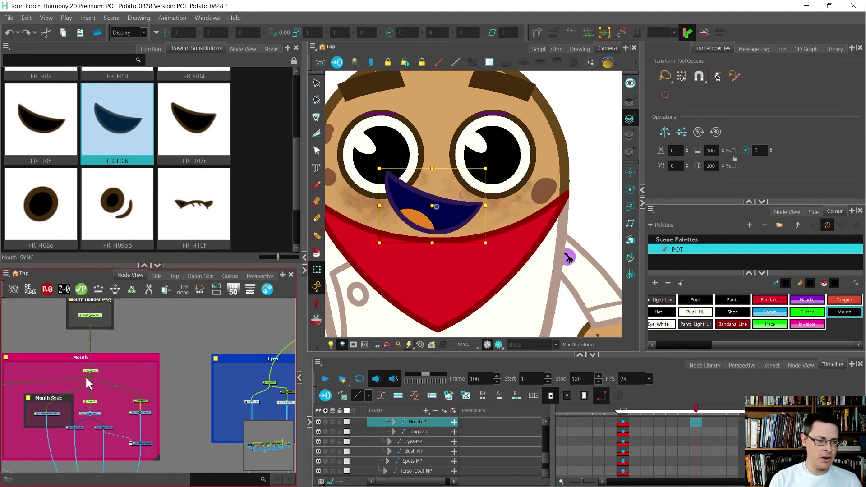
scroll(84, 426, "up", 5)
left_click(189, 343)
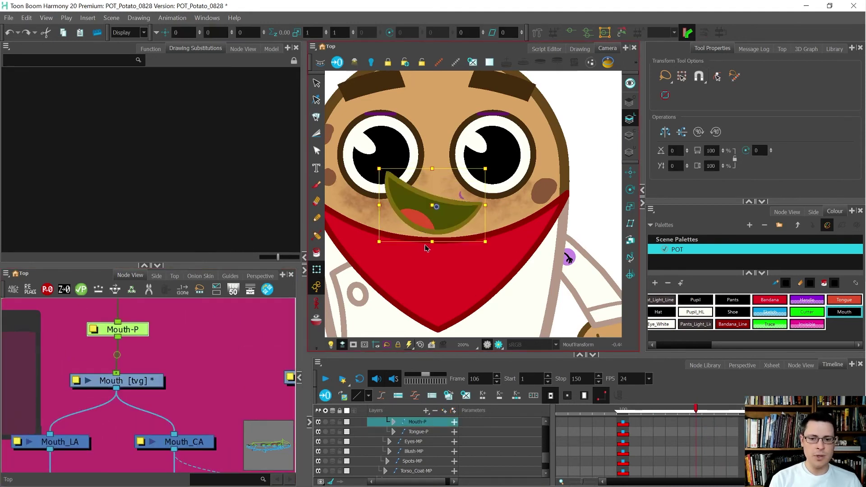
mouse_move(429, 242)
left_mouse_down()
mouse_move(434, 221)
mouse_move(435, 249)
mouse_move(433, 226)
left_mouse_up()
key("ctrl+z")
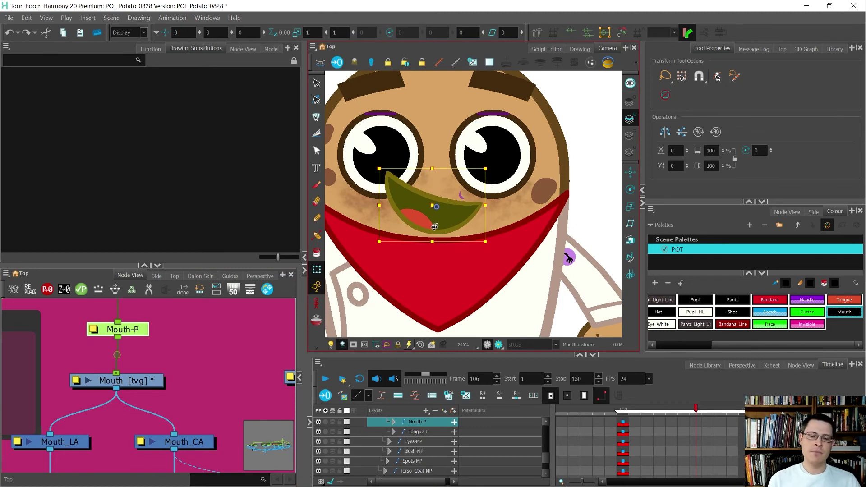
Save the scene, then locate the Mouth drawing layer in the timeline and select its exposure at frame 101
key("ctrl+s")
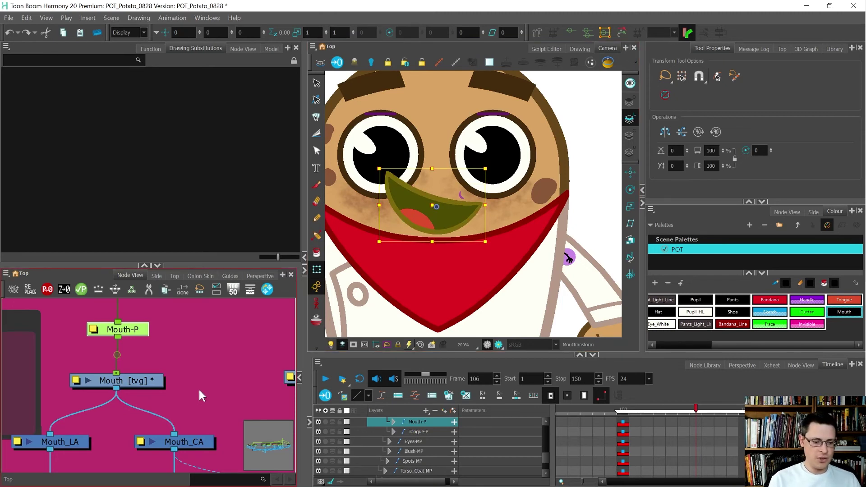
key("o")
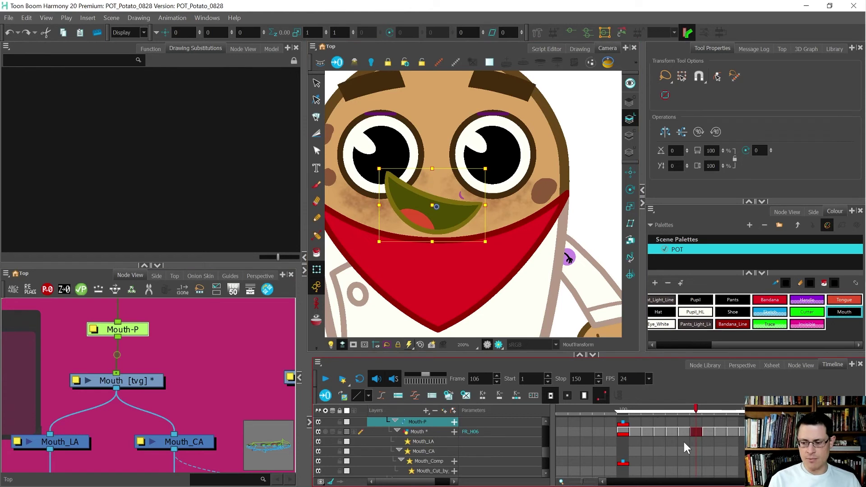
key("comma")
key("comma")
key("comma")
key("comma")
key("comma")
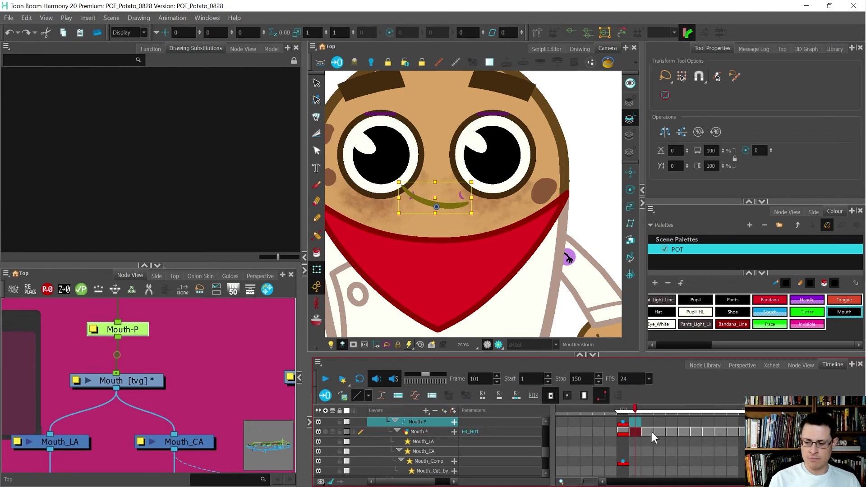
left_click(636, 430)
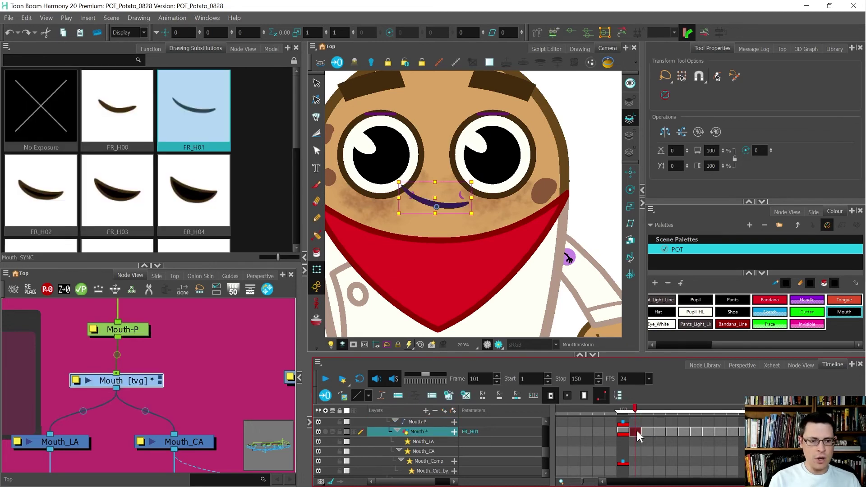
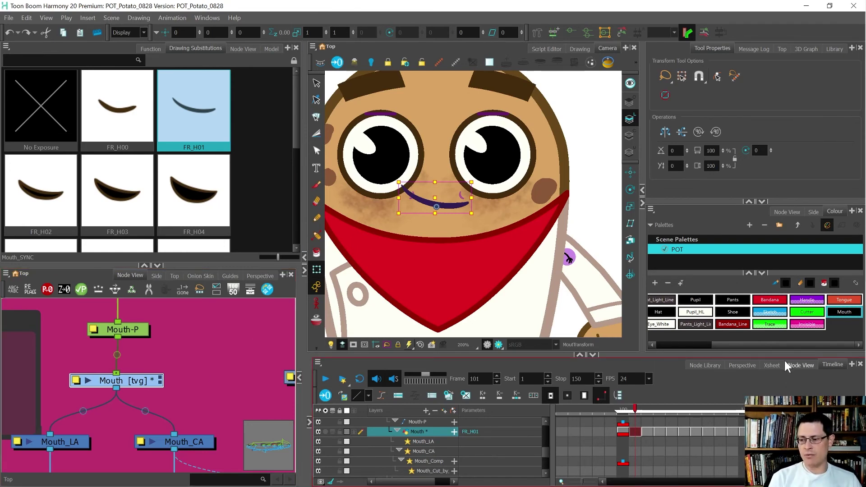
Show the Xsheet in an enlarged panel and select the Mouth column's FR_H01 drawing at frame 101
left_click_drag(778, 355, 771, 311)
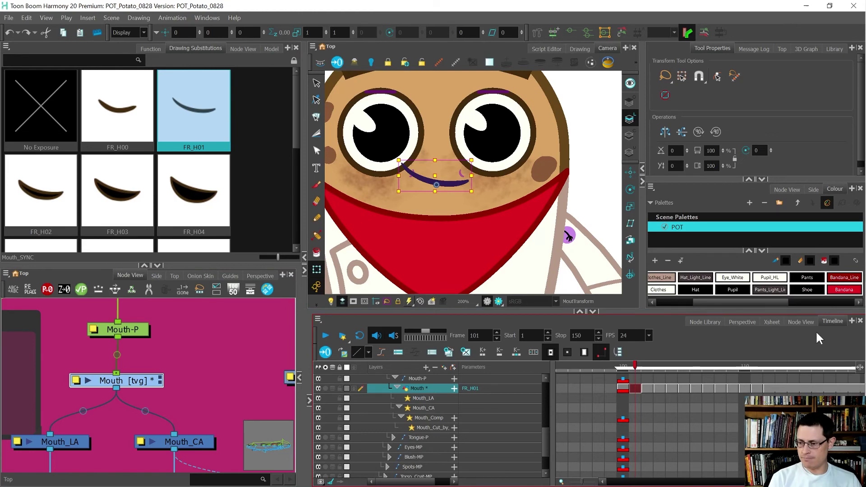
left_click(771, 321)
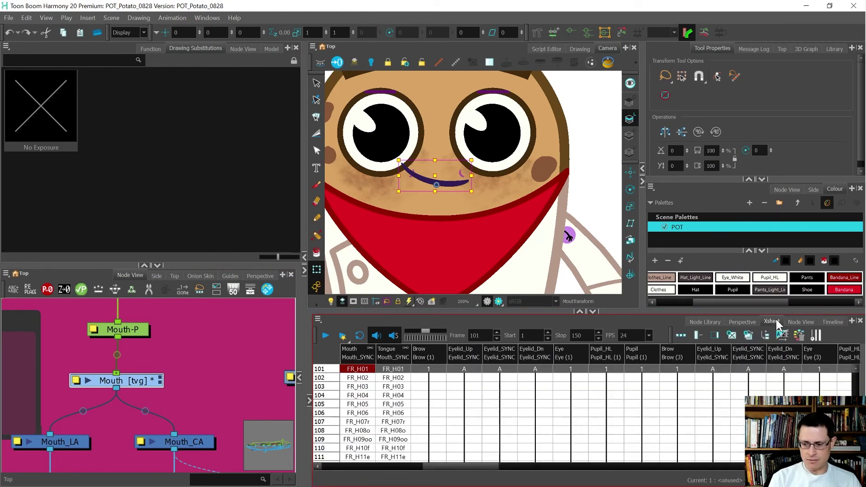
left_click_drag(455, 469, 441, 466)
left_click(451, 405)
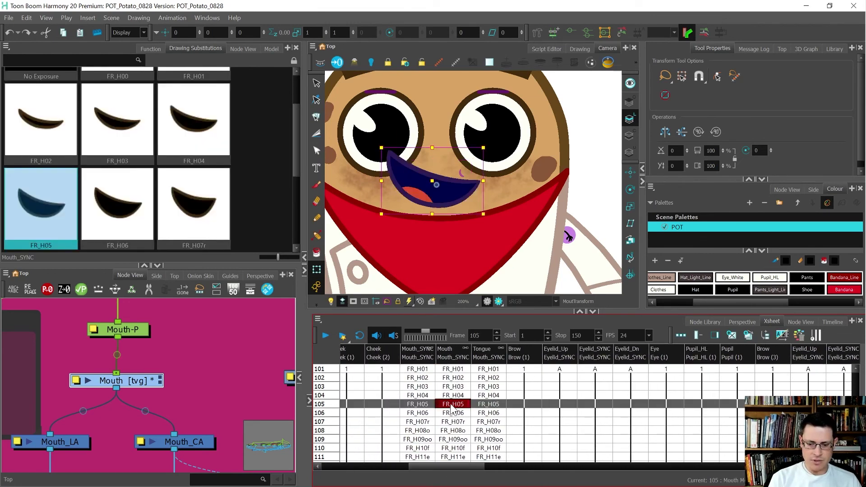
left_click(454, 370)
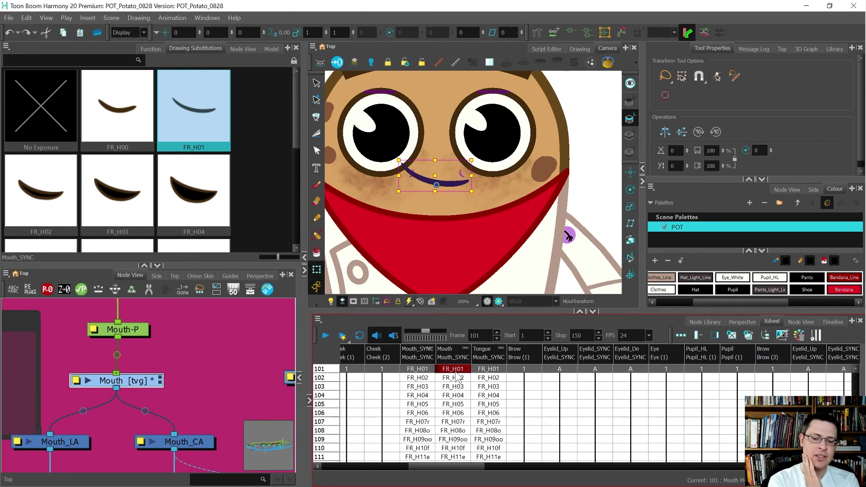
Rename the mouth drawings at frames 101 and 102 to FR_HT01 and FR_HT02
key("ctrl+d")
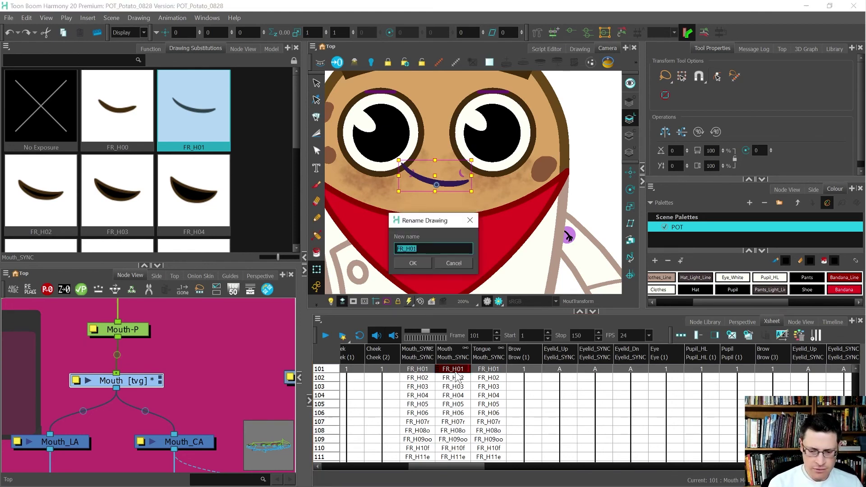
left_click(407, 248)
left_click(426, 262)
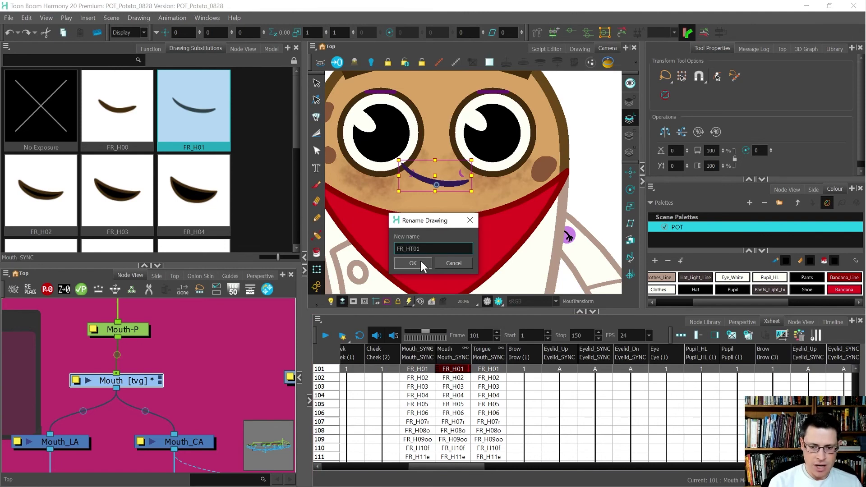
left_click(454, 379)
key("ctrl+d")
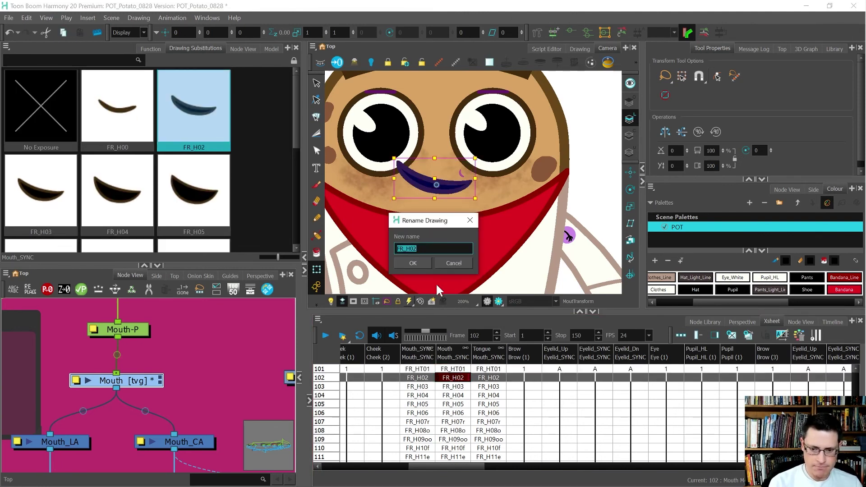
left_click(406, 248)
type("t")
key("BackSpace")
type("T")
key("Return")
Rename the mouth drawings at frames 103 and 104 to FR_HT03 and FR_HT04
left_click(453, 386)
key("ctrl+d")
left_click(410, 249)
type("T")
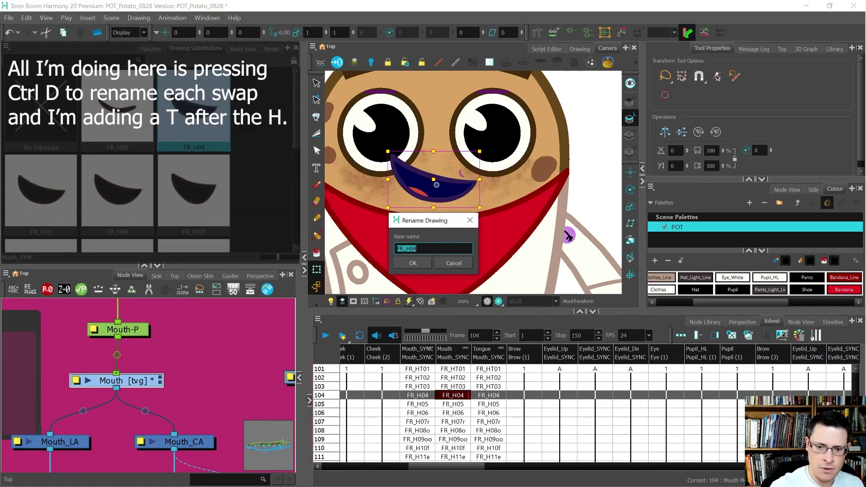
key("Left")
type("T")
key("Return")
Rename the mouth drawings at frames 105 to 107 to FR_HT05, FR_HT06 and FR_HT07r
key("period")
key("ctrl+d")
key("Left")
type("T")
key("Return")
key("period")
key("ctrl+d")
key("Left")
type("T")
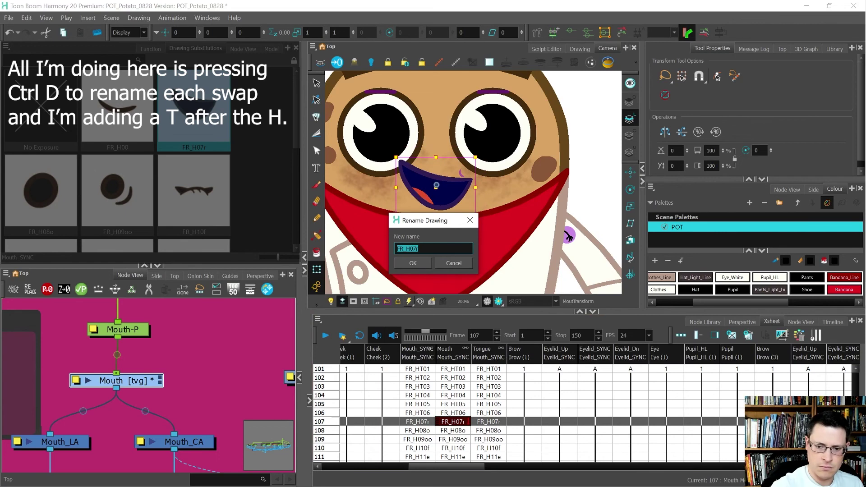
key("Return")
Rename the mouth drawings at frames 108 and 109 to FR_HT08o and FR_HT09oo
key("period")
key("ctrl+d")
key("Left")
type("T")
key("Return")
key("period")
key("ctrl+d")
key("Left")
type("T")
key("Return")
Rename the mouth drawings at frames 110 and 111 to FR_HT10f and FR_HT11e
key("period")
key("ctrl+d")
key("Left")
type("T")
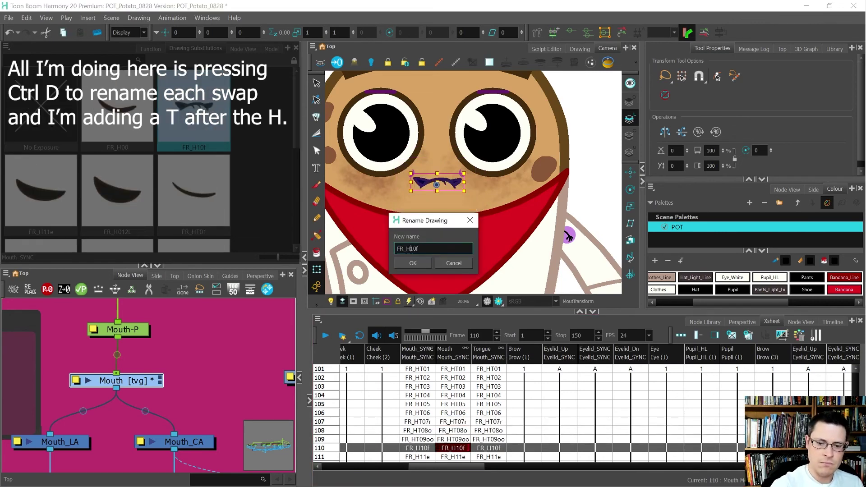
key("Return")
key("period")
key("ctrl+d")
key("Left")
type("T")
key("Return")
Rename the mouth drawing at frame 112 to FR_HT012L and check the renamed drawings in the Xsheet
key("period")
key("ctrl+d")
key("Left")
type("T")
left_click(413, 263)
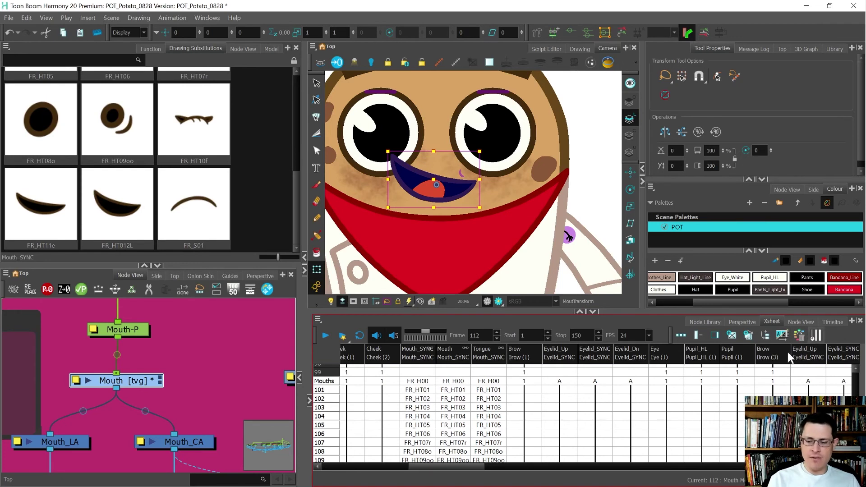
scroll(489, 403, "down", 2)
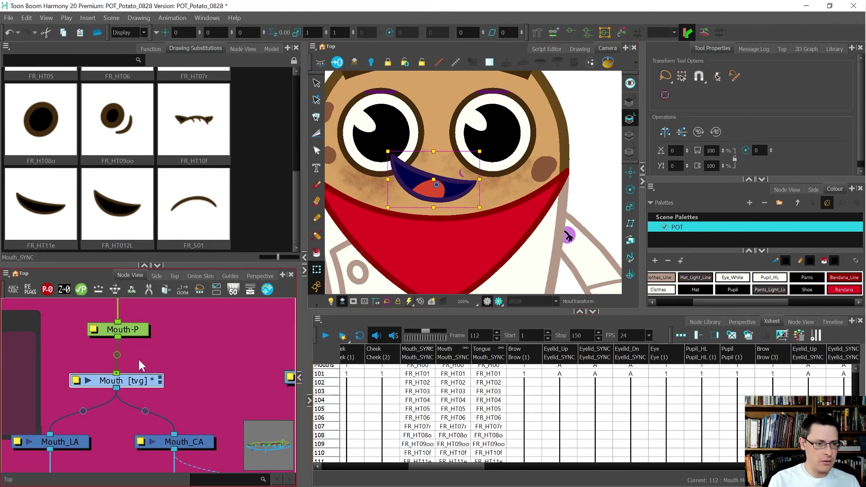
Move the Mouth-P peg slightly up in the node network, away from the Mouth drawing node, and clear the selection
left_click(192, 382)
scroll(190, 383, "down", 3)
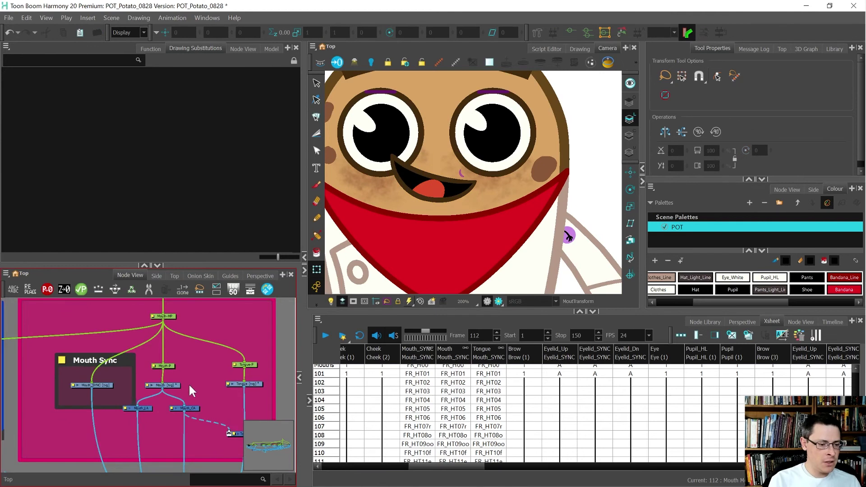
left_click_drag(169, 366, 166, 359)
left_click(174, 366)
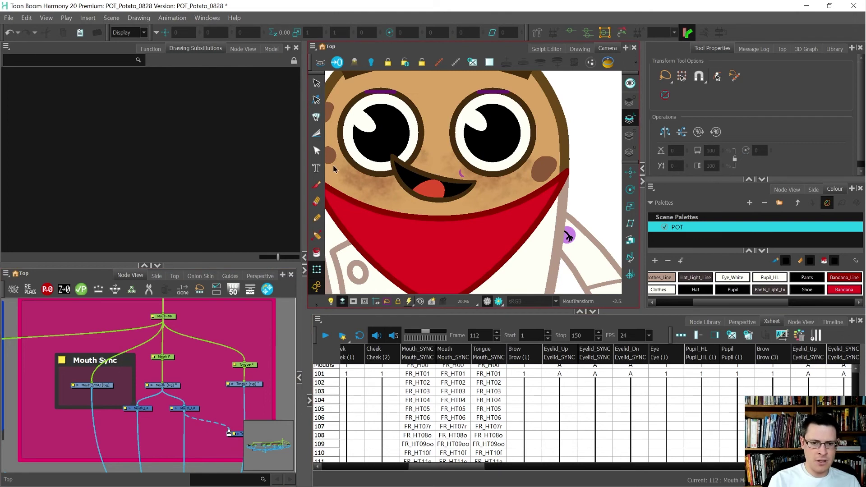
Return to the timeline with the FR_HT01 mouth at frame 101 and shrink its panel to enlarge the camera view
scroll(451, 399, "up", 1)
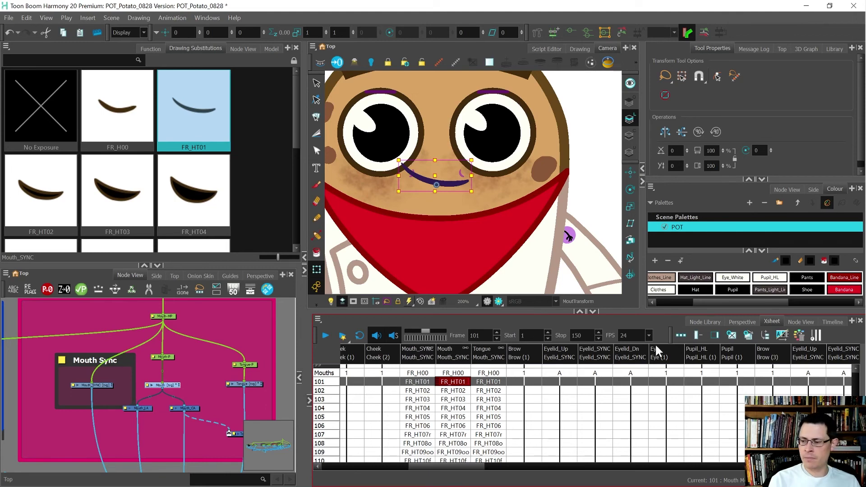
left_click(832, 322)
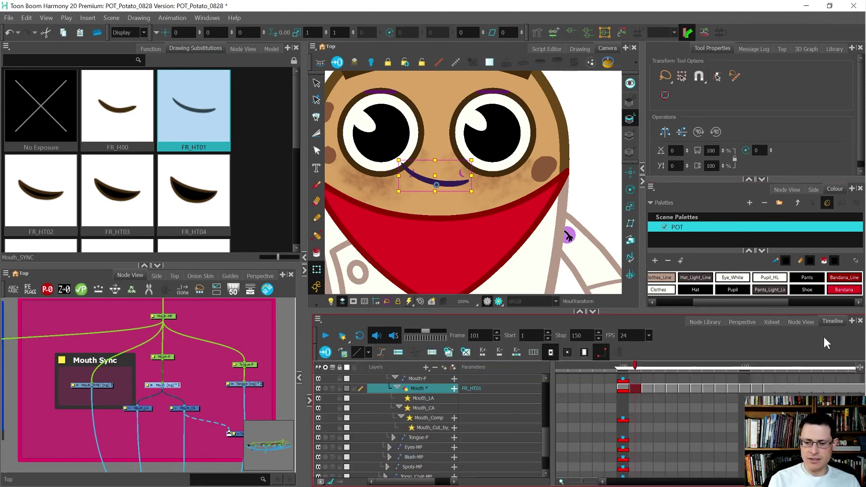
left_click_drag(559, 309, 559, 355)
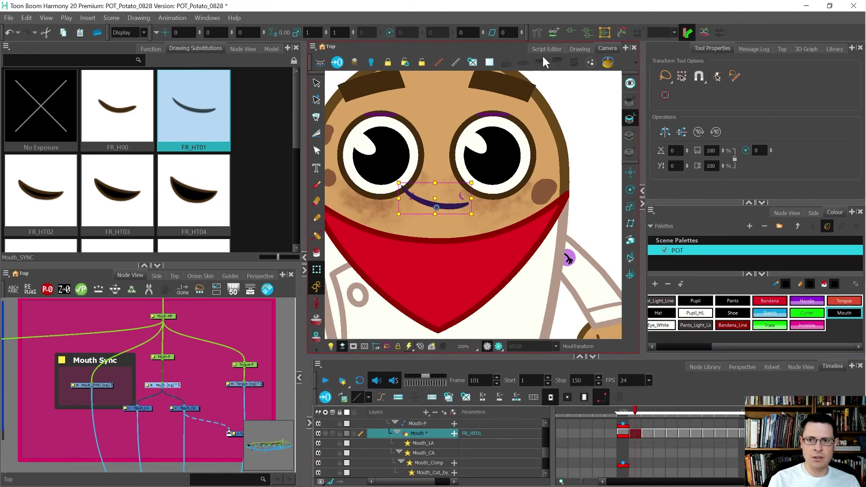
Create a new deformation chain for the FR_HT01 mouth drawing at frame 101 and set the rigging to Envelope mode
left_click(537, 34)
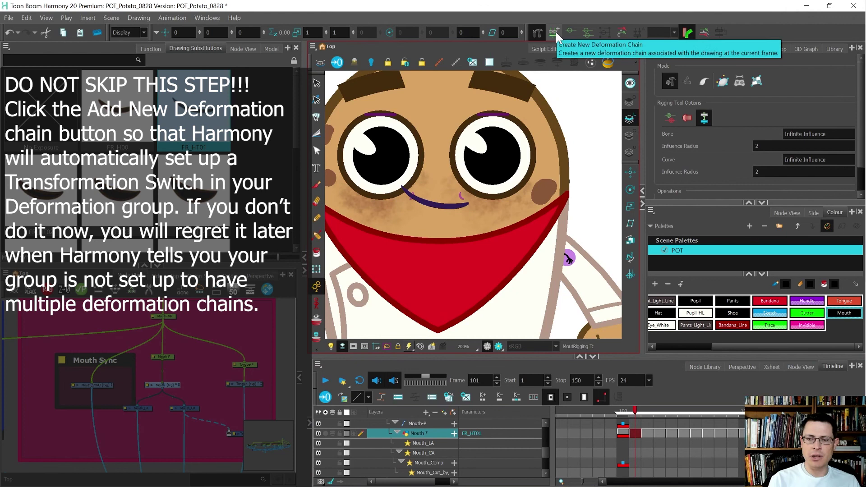
left_click(555, 32)
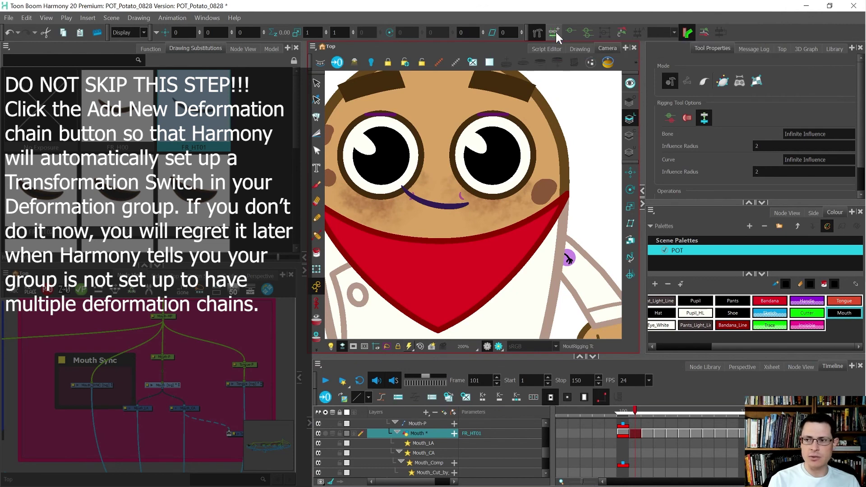
left_click(723, 82)
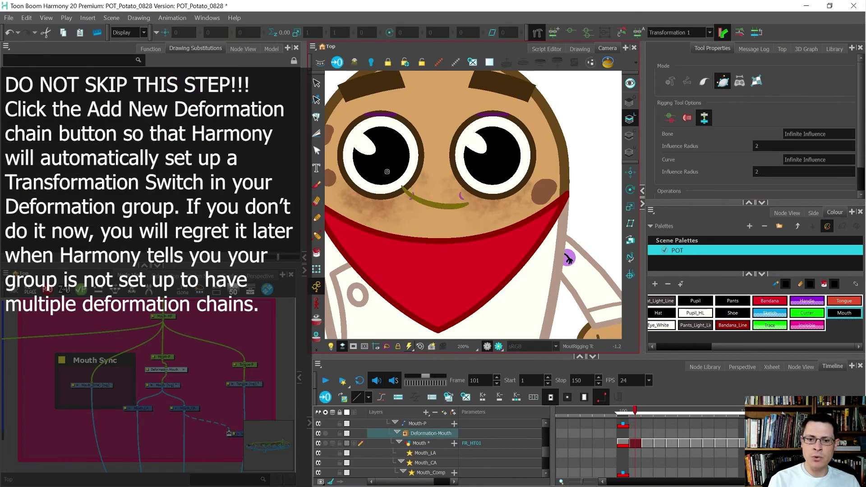
Rig the FR_HT01 mouth with one curved deformer segment from corner to corner, adjusting both handles to follow the smile line
scroll(403, 190, "up", 1)
scroll(404, 191, "up", 3)
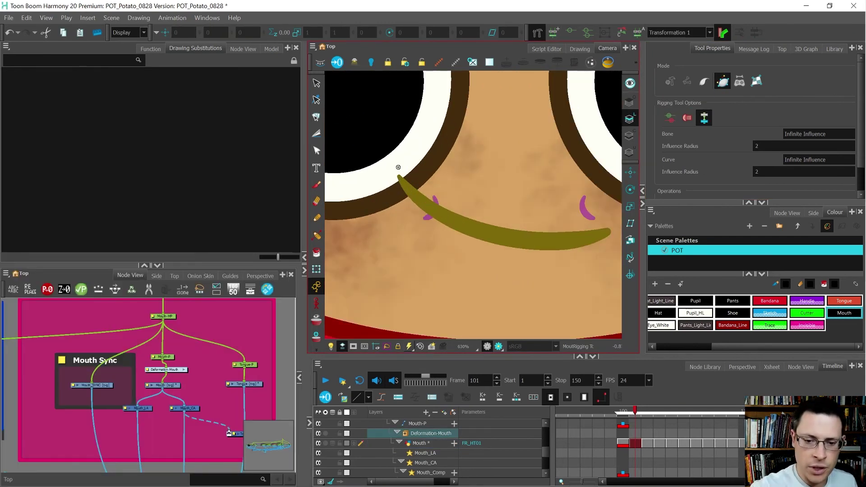
left_click_drag(397, 174, 426, 213)
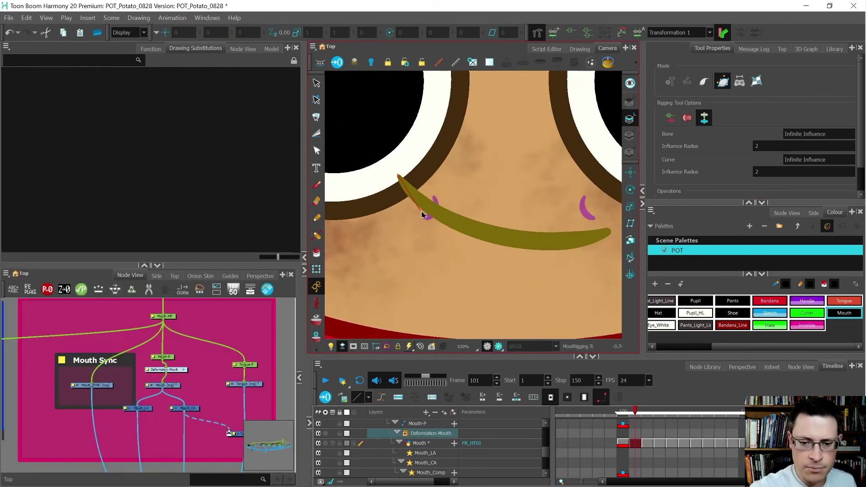
mouse_move(609, 229)
left_mouse_down()
mouse_move(518, 266)
mouse_move(533, 268)
left_mouse_up()
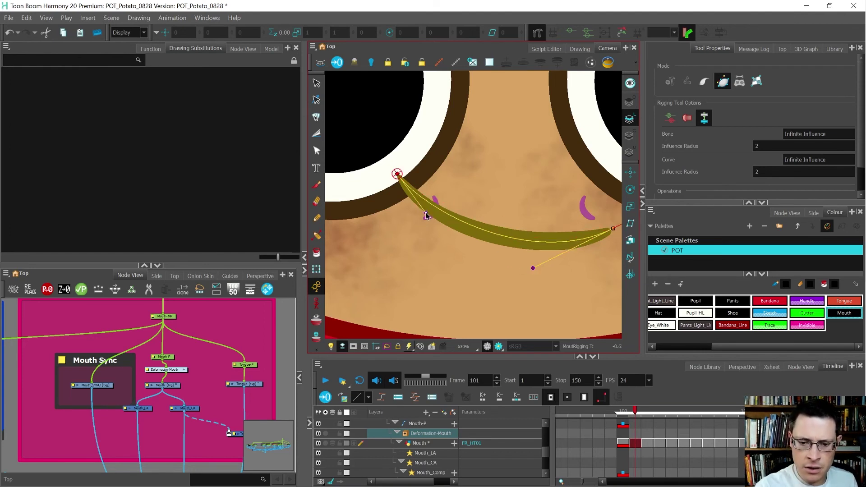
left_click_drag(427, 214, 425, 226)
left_click_drag(534, 270, 536, 266)
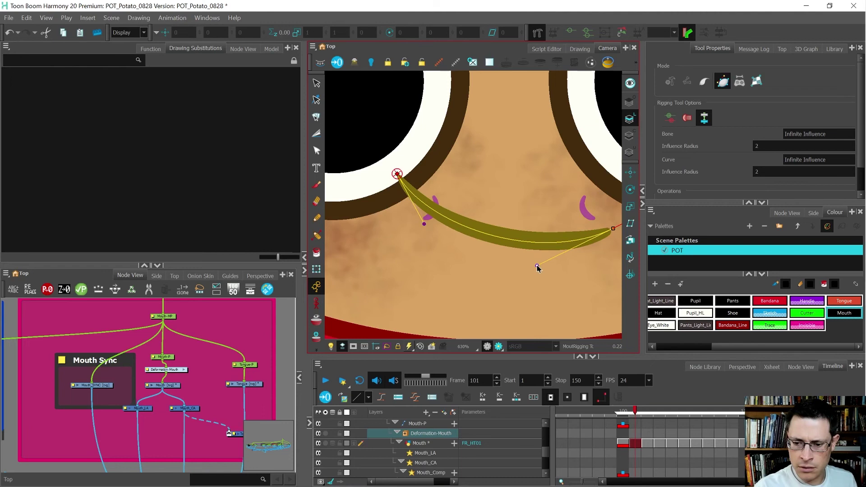
Test the FR_HT01 deformer by bending its two handles into an S-shaped mouth, and undo the deformation
key("shift+t")
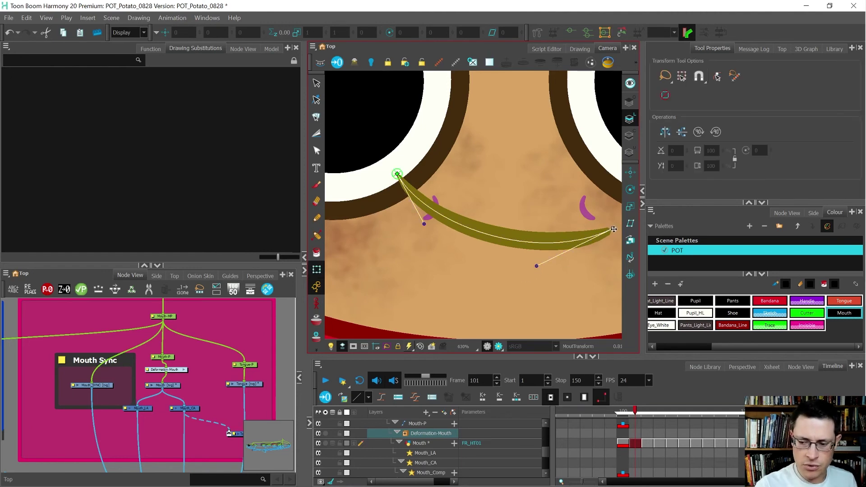
mouse_move(613, 229)
left_mouse_down()
mouse_move(547, 196)
mouse_move(524, 307)
mouse_move(559, 149)
mouse_move(523, 273)
mouse_move(614, 229)
left_mouse_up()
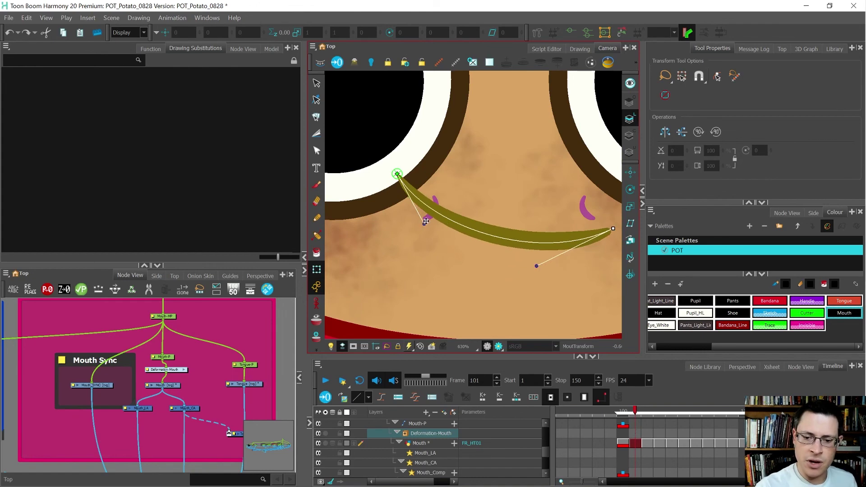
left_click_drag(425, 222, 455, 144)
left_click_drag(536, 266, 467, 299)
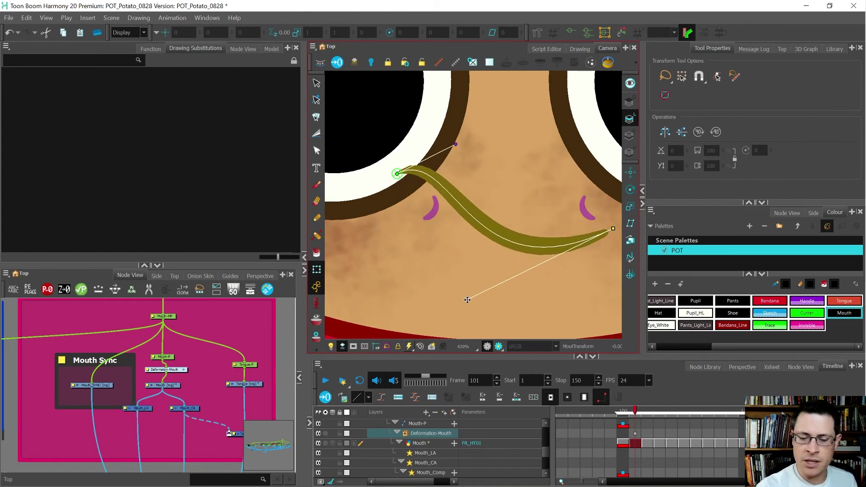
scroll(417, 338, "down", 4)
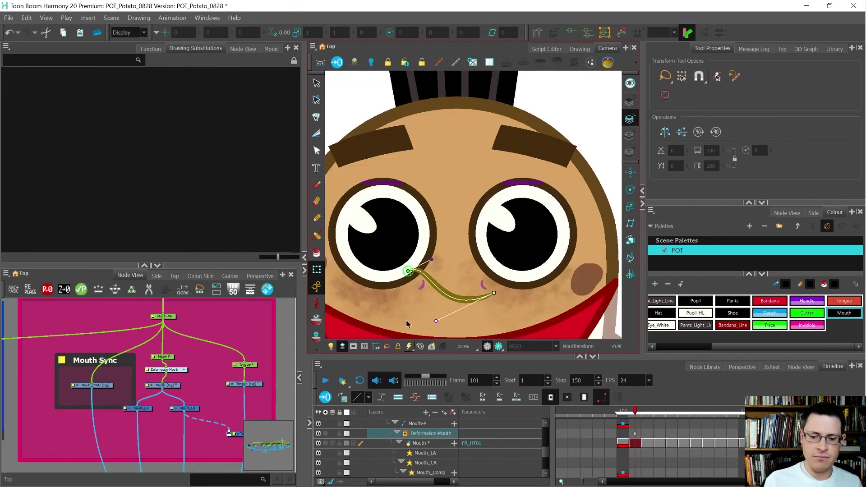
key("ctrl+z")
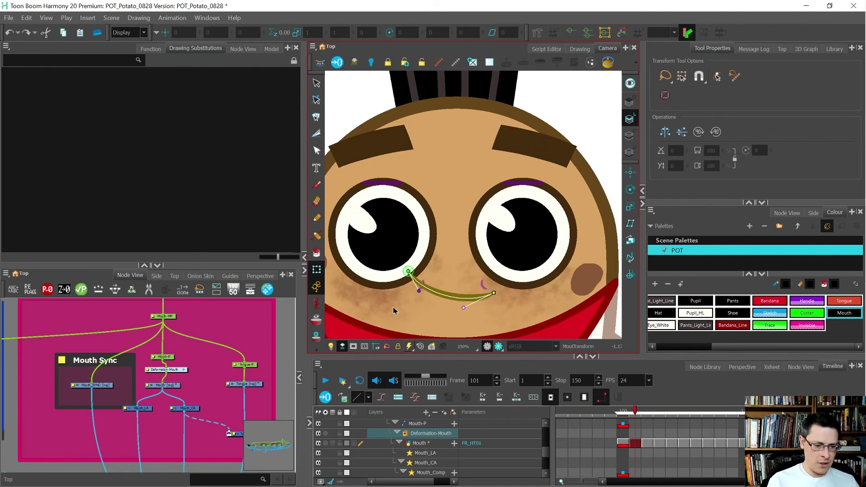
Add a new deformation chain to the FR_HT02 mouth drawing at frame 102
left_click(643, 412)
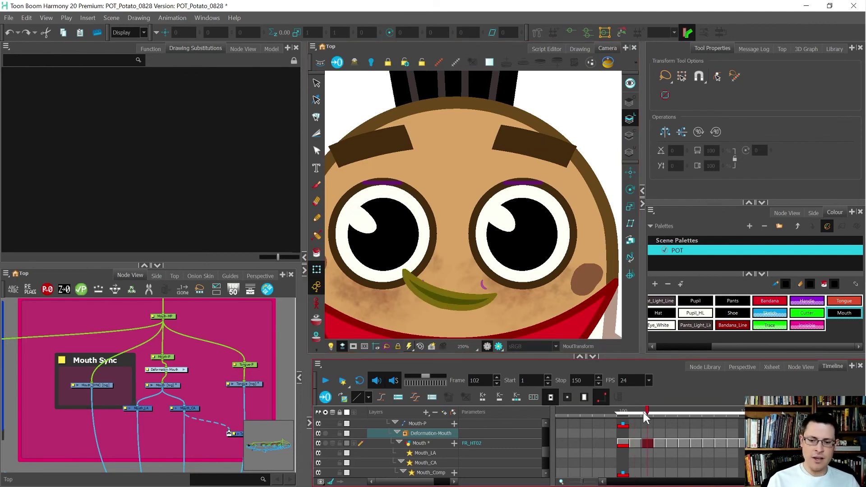
scroll(461, 308, "up", 3)
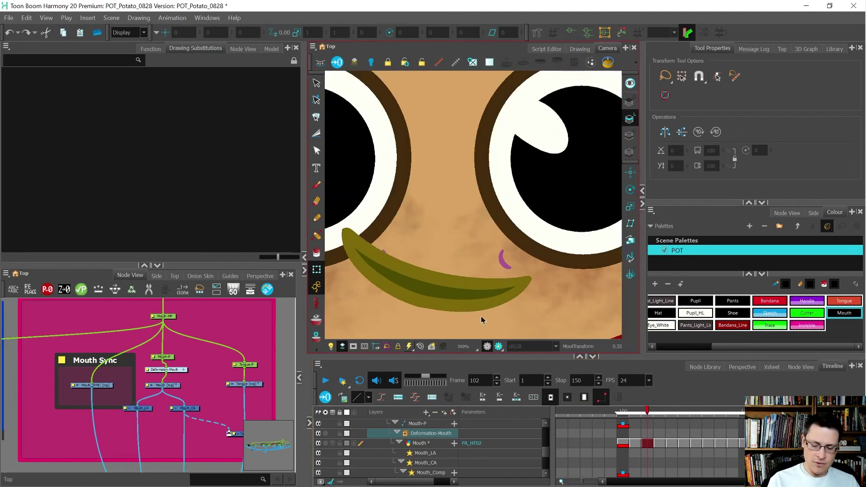
left_click(644, 443)
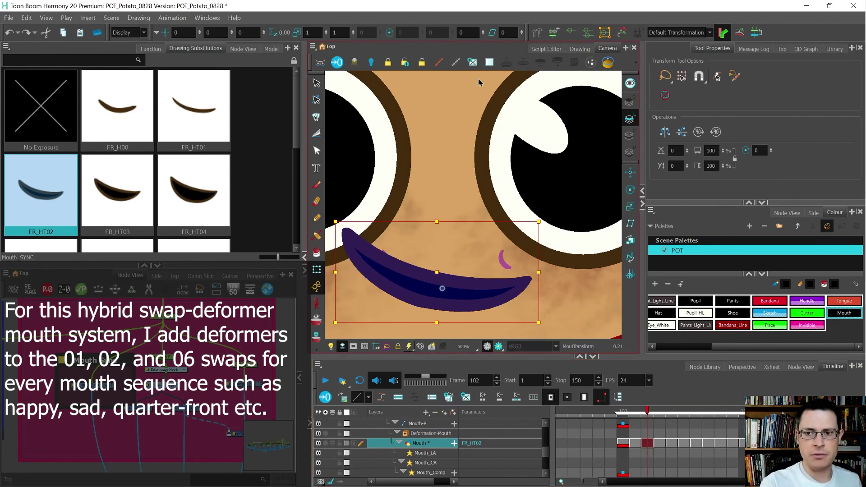
left_click(537, 33)
left_click(554, 32)
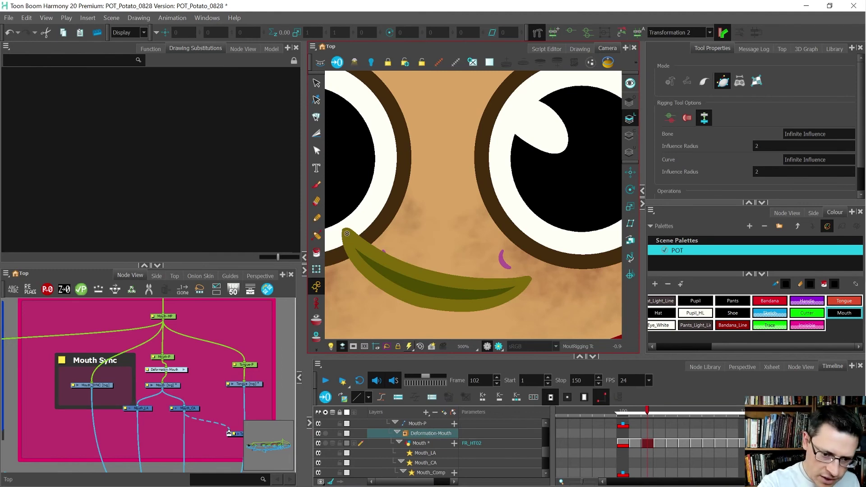
Draw a closed envelope deformer on the FR_HT02 mouth, with one curve along the upper lip and one along the lower lip
left_click(375, 259)
left_click_drag(525, 280, 436, 294)
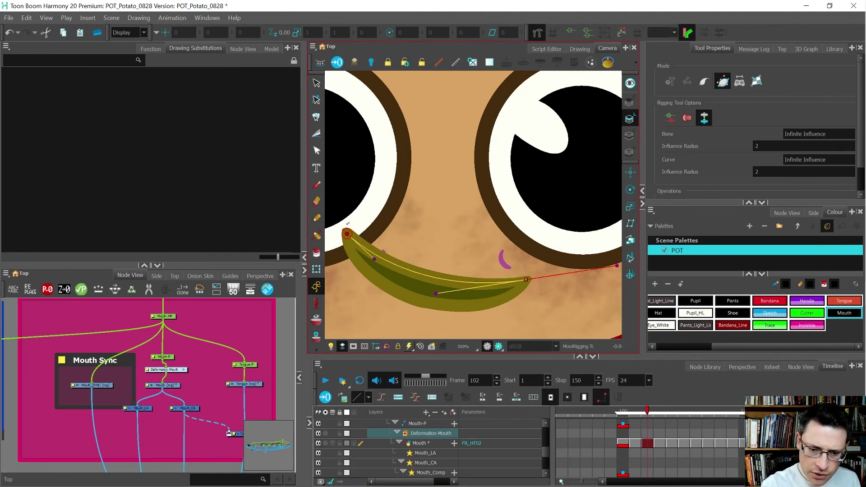
left_click_drag(347, 233, 383, 363)
left_click_drag(615, 266, 520, 302)
Adjust the FR_HT02 envelope's handles so both curves follow the centres of the upper and lower lip lines
left_click(438, 295)
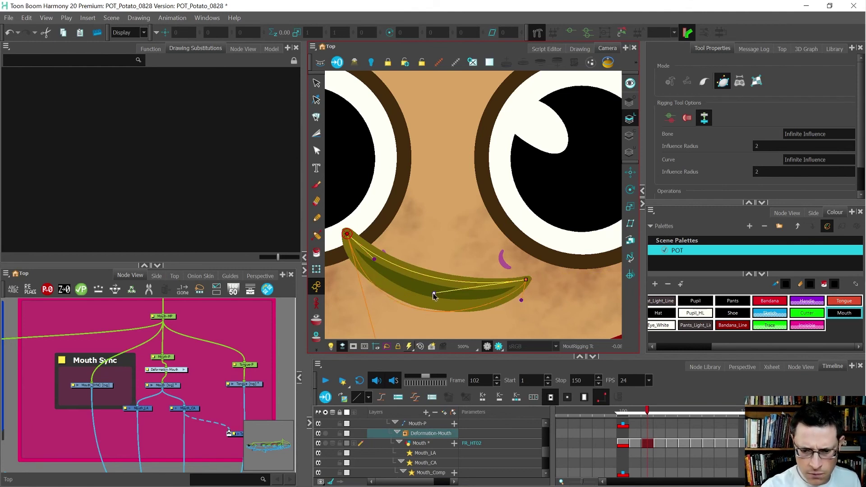
left_click_drag(400, 324, 414, 278)
left_click_drag(395, 313, 371, 274)
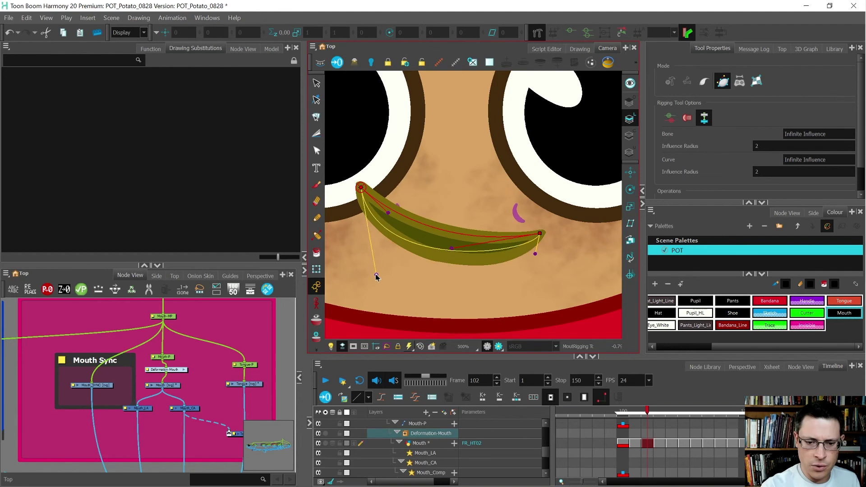
left_click_drag(535, 254, 523, 272)
left_click_drag(372, 274, 372, 270)
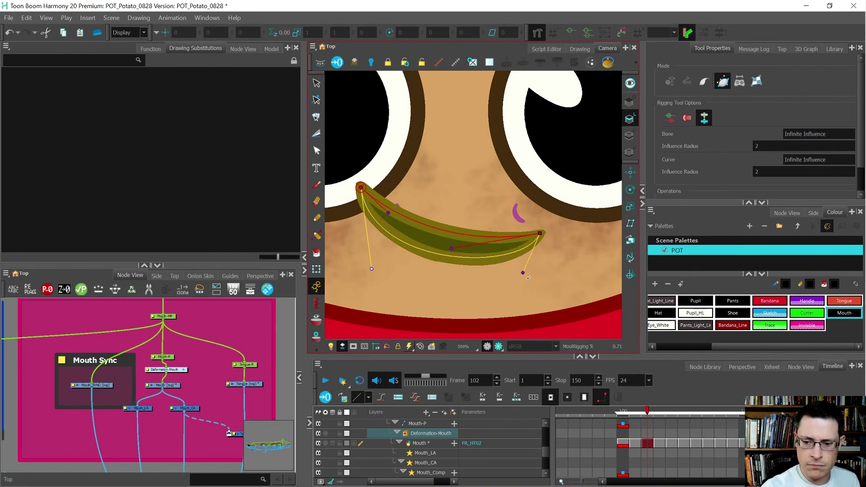
left_click_drag(453, 248, 478, 250)
left_click_drag(391, 210, 405, 230)
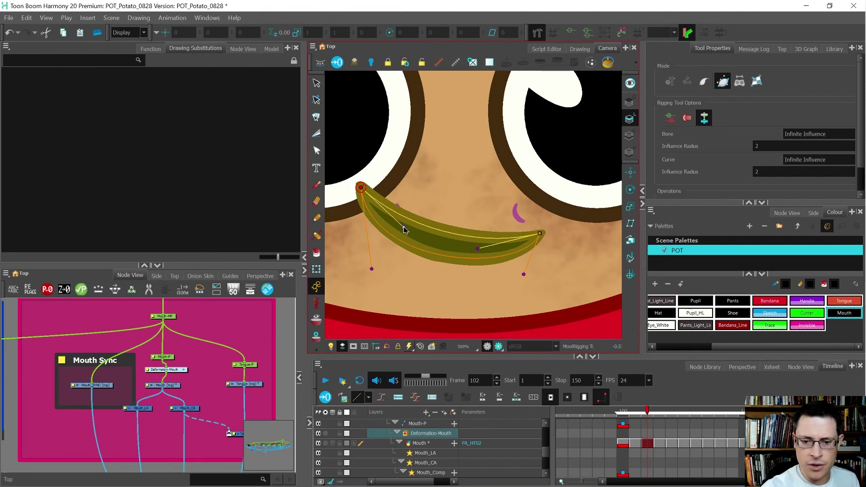
left_click_drag(481, 251, 481, 250)
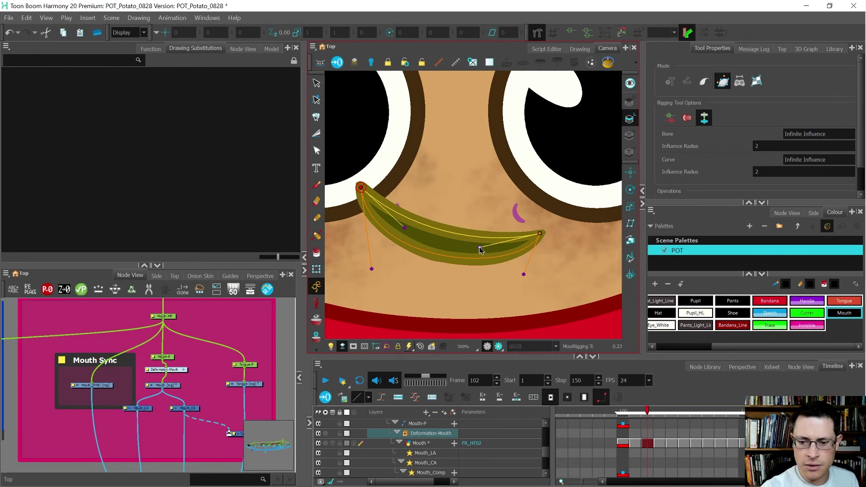
Test the FR_HT02 envelope by lowering one mouth corner and bending the lip handles, and undo all the deformations
key("shift+t")
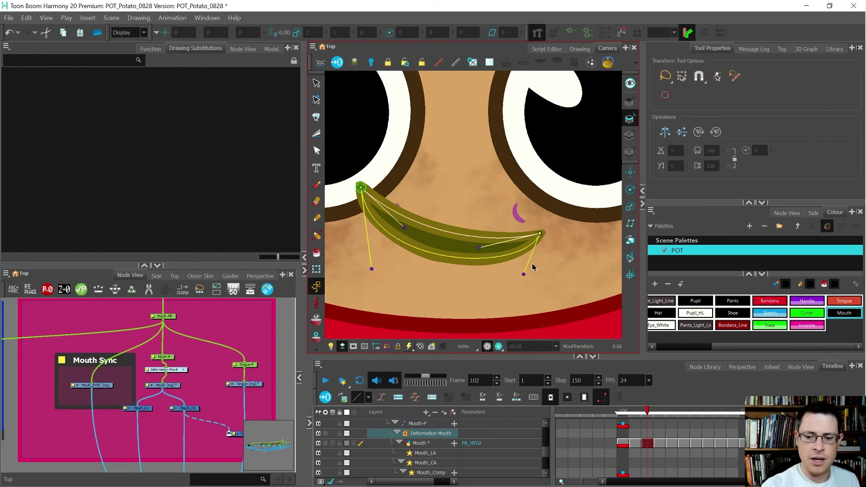
left_click_drag(360, 188, 372, 260)
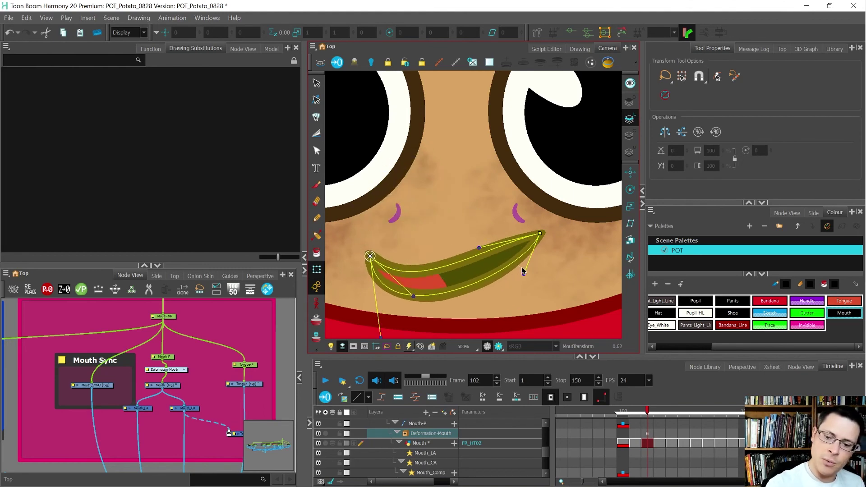
left_click_drag(478, 247, 485, 162)
left_click_drag(524, 273, 472, 229)
key("ctrl+z")
key("ctrl+z")
key("ctrl+z")
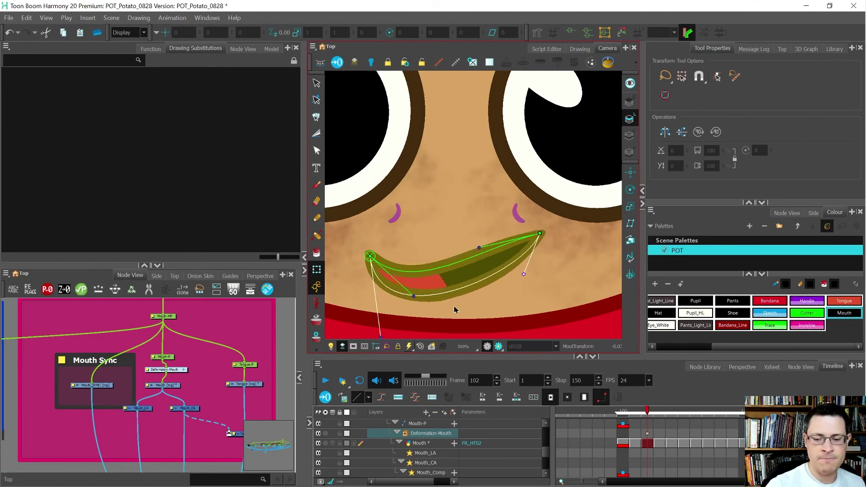
key("ctrl+z")
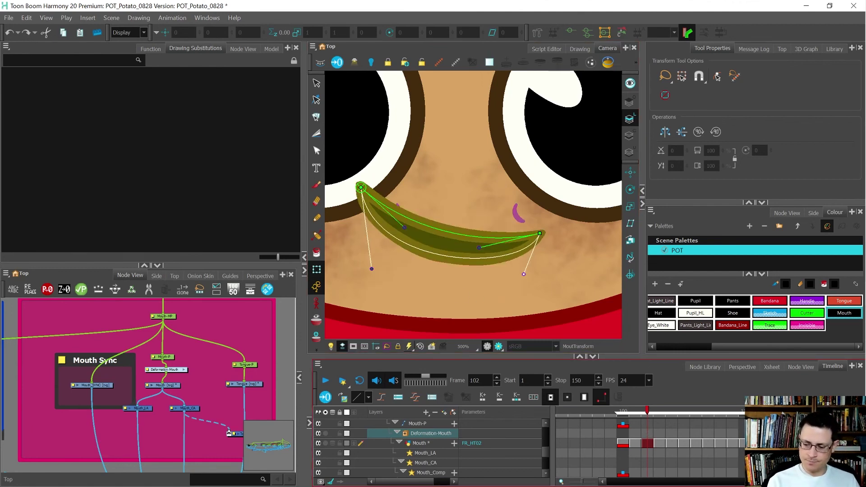
Add a new deformation chain to the FR_HT06 mouth drawing at frame 106
key("period")
key("period")
key("period")
key("period")
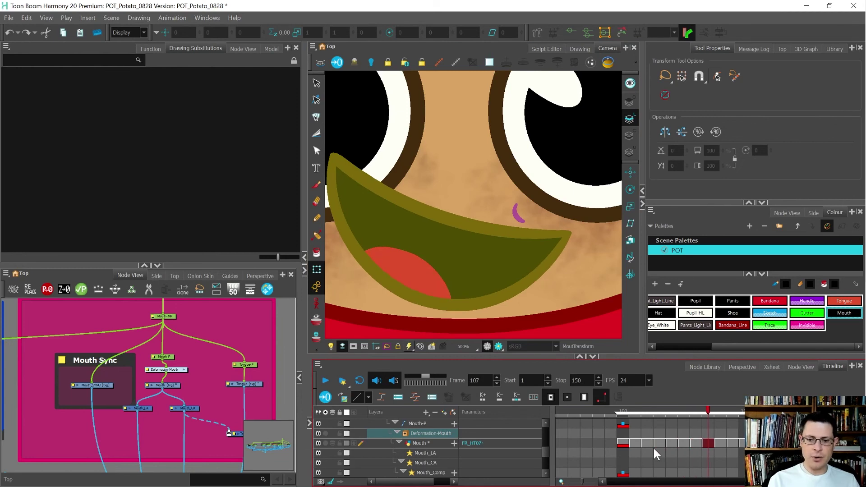
left_click(695, 443)
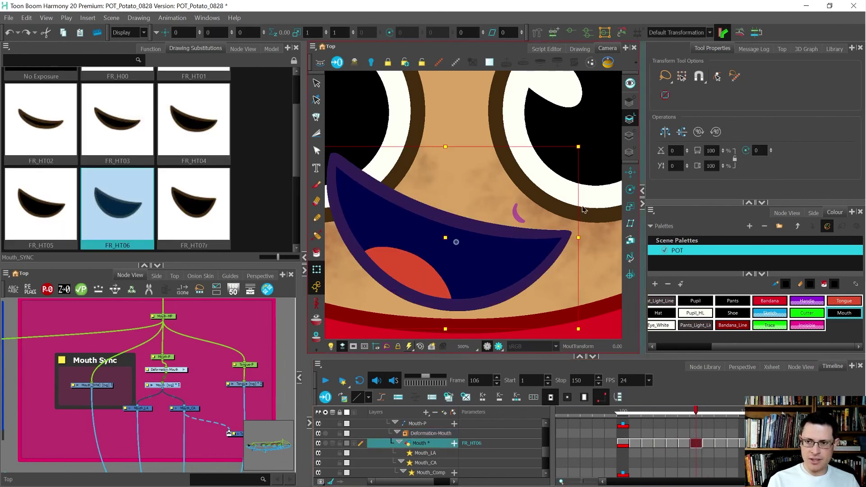
left_click(537, 32)
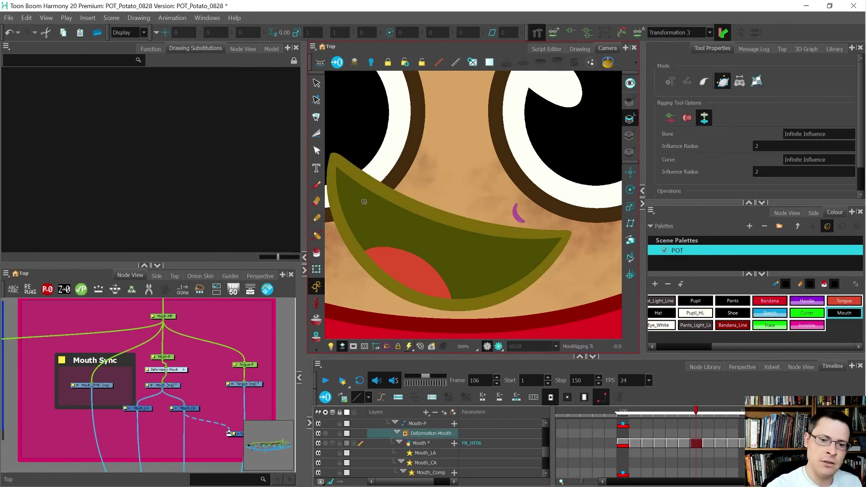
left_click(336, 161)
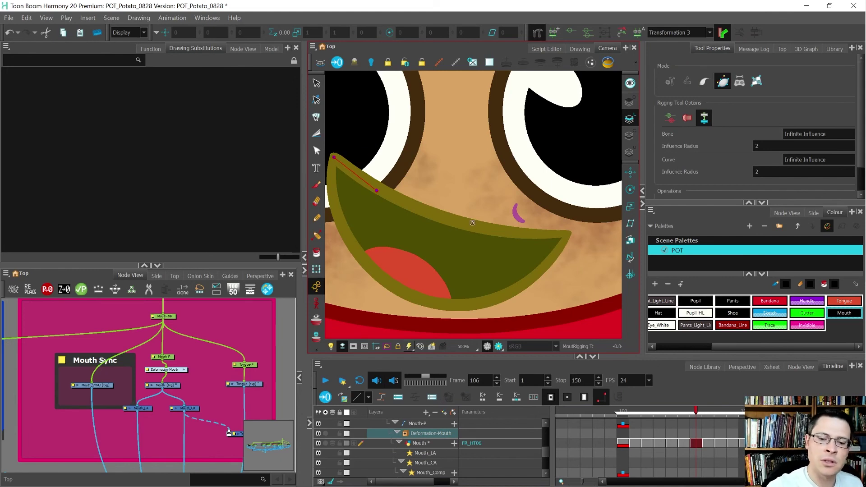
left_click_drag(567, 235, 443, 243)
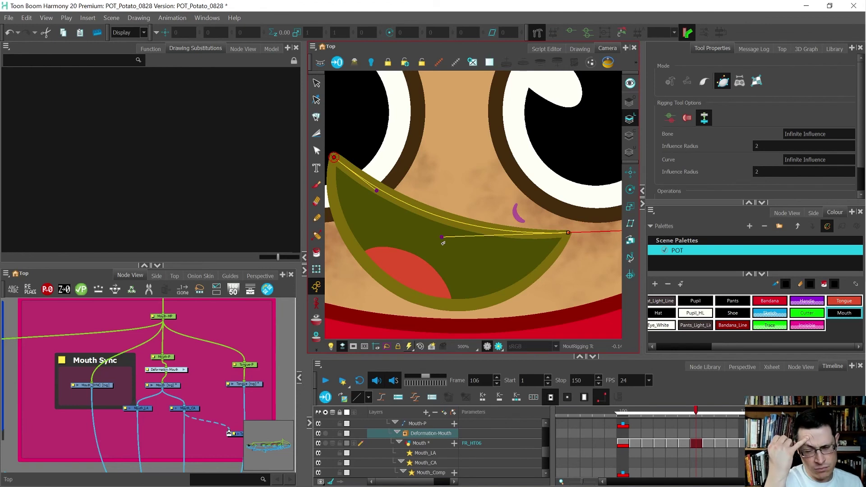
key("ctrl+z")
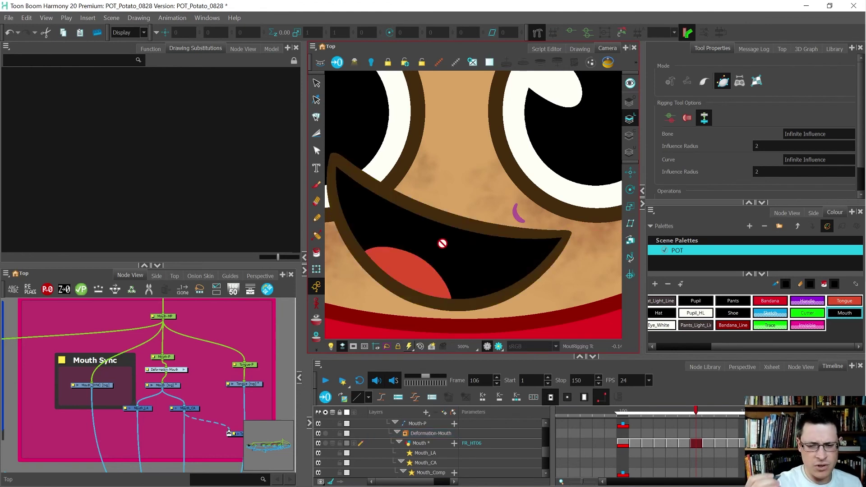
Rig the FR_HT06 upper lip with a two-segment curved deformer running from corner to corner through a point at the middle
left_click(179, 387)
left_click(431, 206)
left_click_drag(448, 218, 408, 209)
left_click_drag(568, 234, 538, 235)
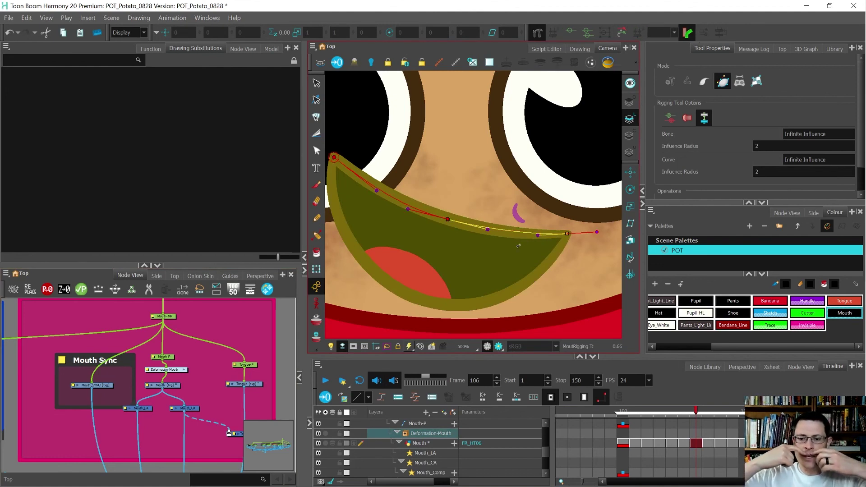
Test the FR_HT06 upper-lip deformer by pulling its outer handles upward, and undo the bends together with the two-segment deformer
key("shift+t")
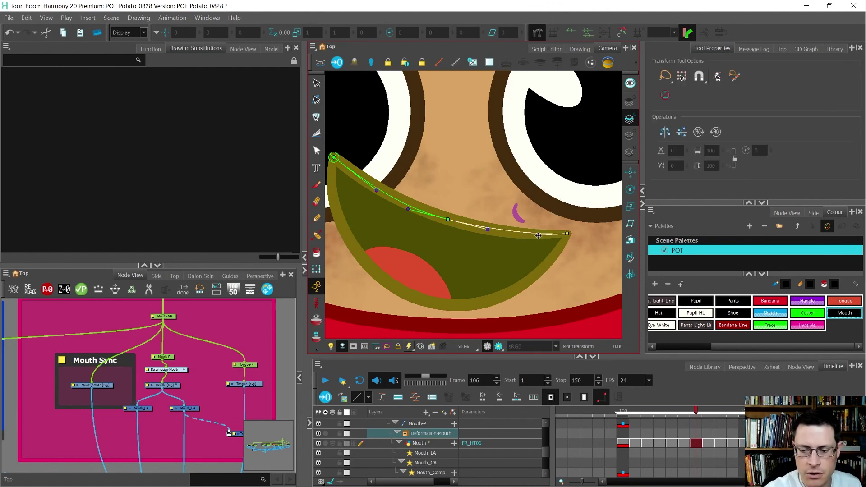
left_click_drag(538, 235, 532, 185)
left_click_drag(377, 190, 403, 136)
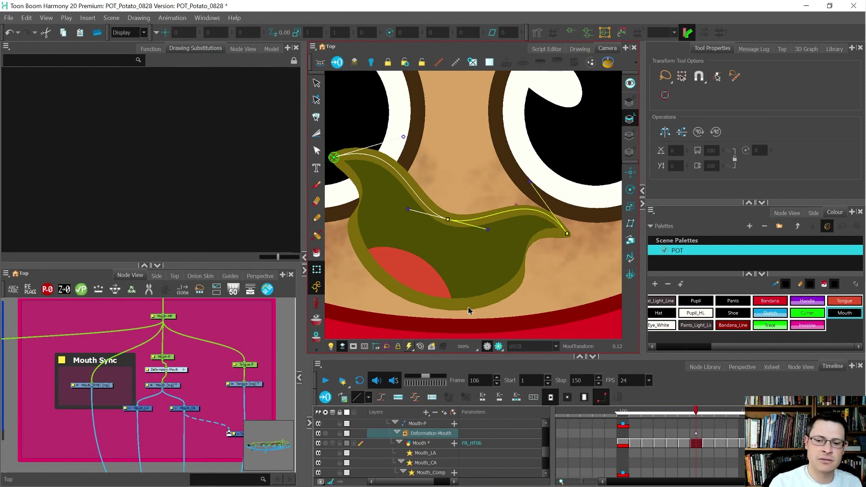
scroll(467, 309, "down", 5)
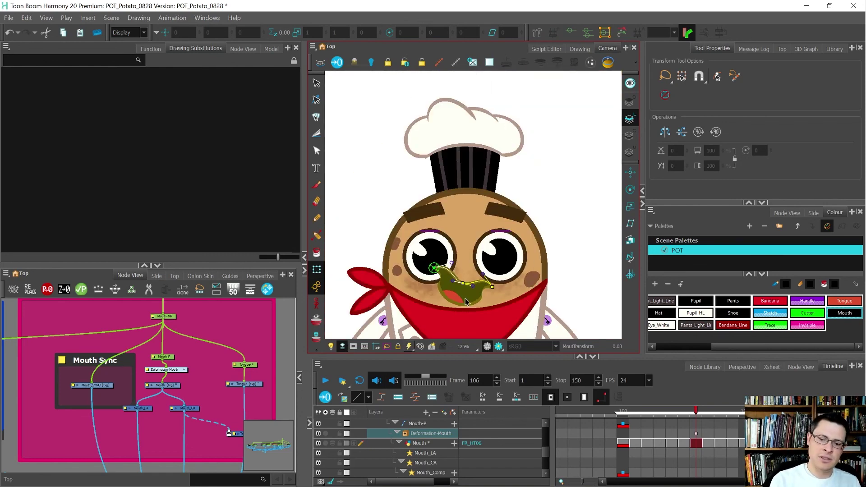
scroll(466, 302, "up", 4)
key("ctrl+z")
key("ctrl+z")
key("ctrl+z")
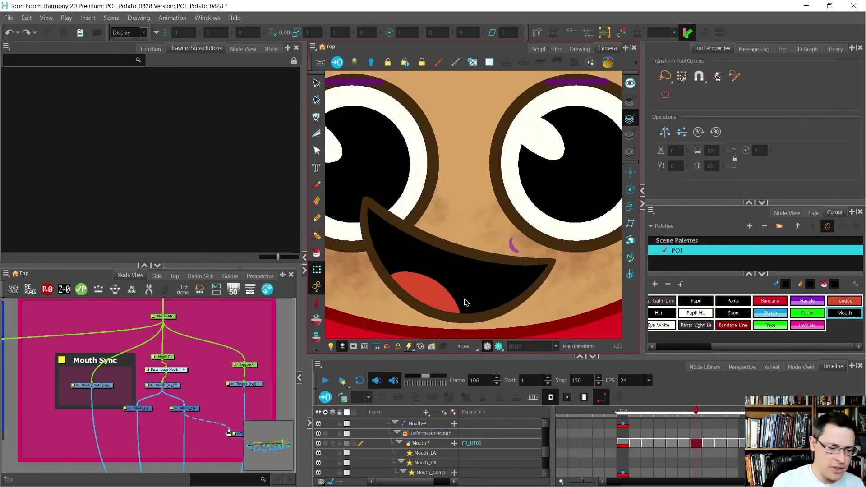
Rig the FR_HT06 mouth with an envelope running from one mouth corner to the other along the upper lip and back along the lower lip
left_click(174, 386)
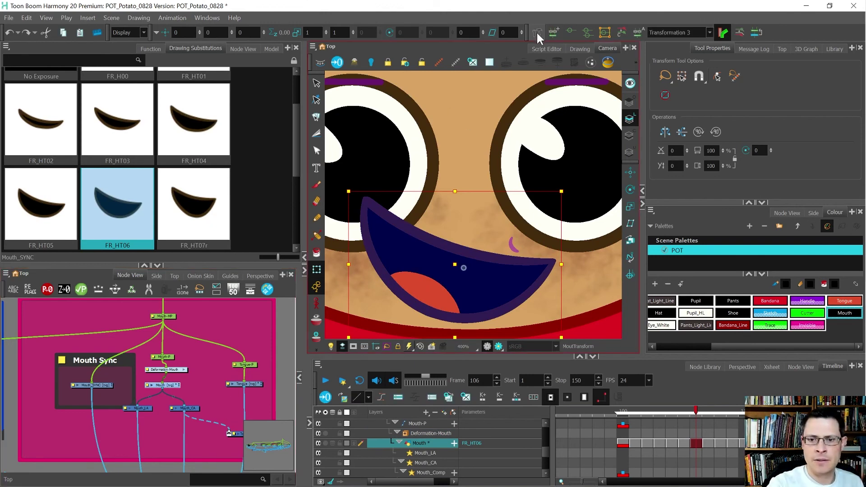
left_click(536, 33)
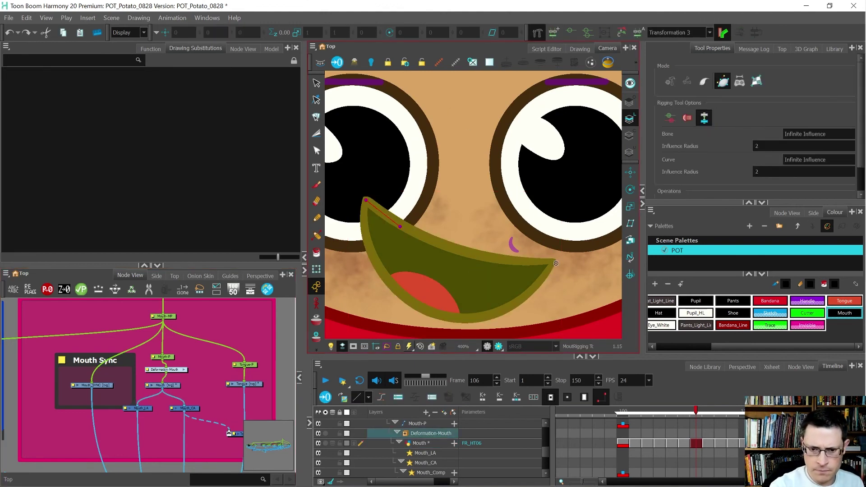
left_click_drag(552, 261, 457, 268)
left_click_drag(366, 200, 374, 418)
key("Escape")
left_click_drag(563, 306, 504, 283)
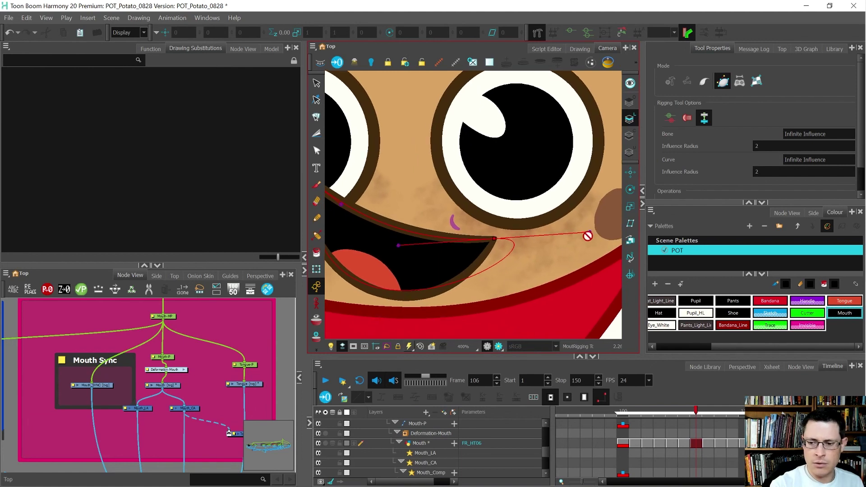
Roughly shape the FR_HT06 envelope by pulling the upper curve's handles along the upper lip and the lower curve's handles below the mouth
left_click_drag(589, 231, 508, 293)
left_click_drag(465, 243, 491, 245)
left_click_drag(409, 205, 430, 218)
scroll(477, 300, "down", 3)
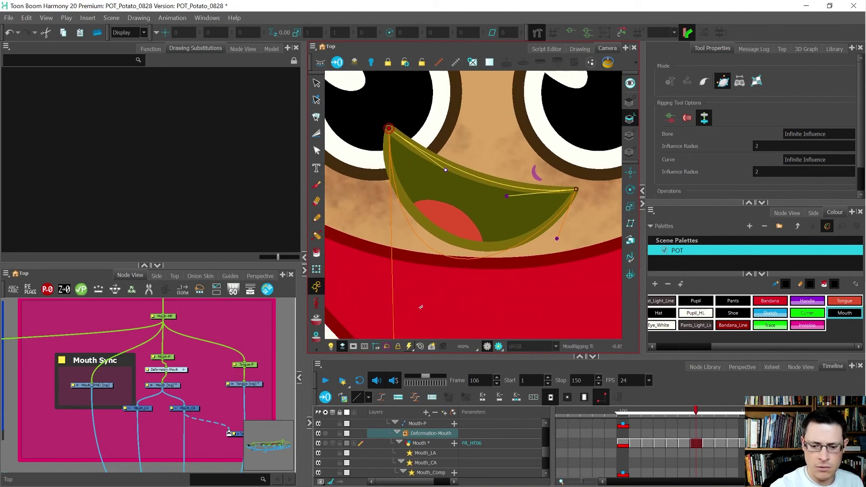
scroll(420, 307, "down", 2)
left_click_drag(404, 279, 380, 207)
scroll(481, 234, "up", 3)
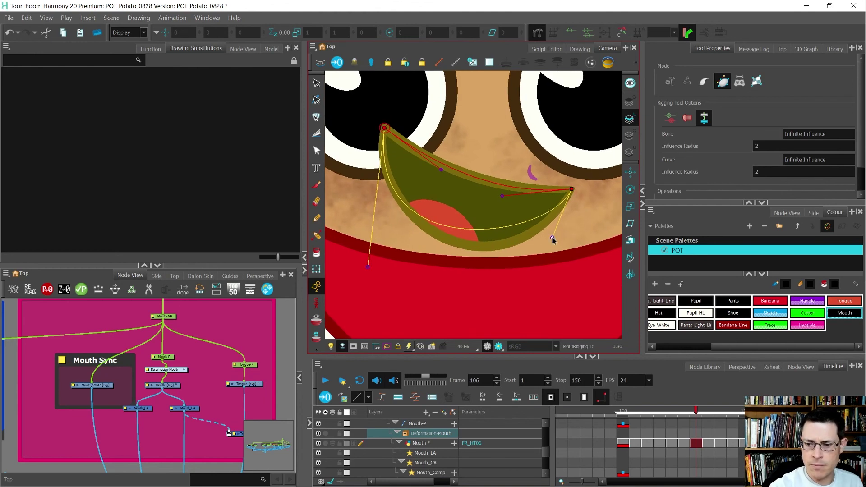
Fine-tune the FR_HT06 envelope's handles until the lower curve follows the centre of the lower lip line and the upper curve follows the upper lip
left_click_drag(553, 239, 531, 279)
left_click_drag(369, 269, 366, 242)
left_click_drag(530, 273, 521, 297)
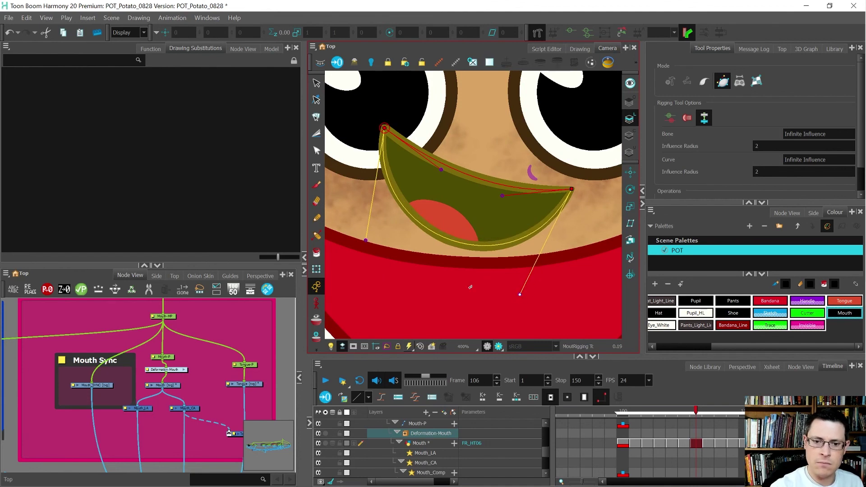
left_click_drag(364, 243, 367, 233)
left_click_drag(521, 293, 514, 299)
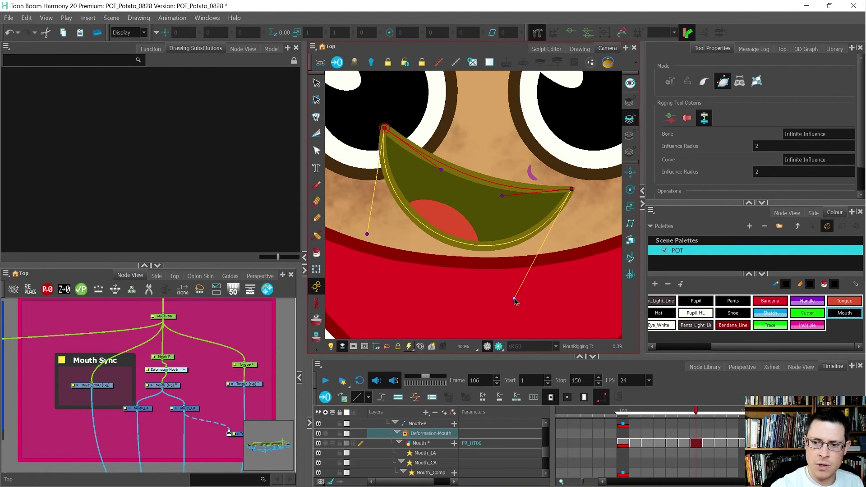
left_click_drag(505, 195, 503, 193)
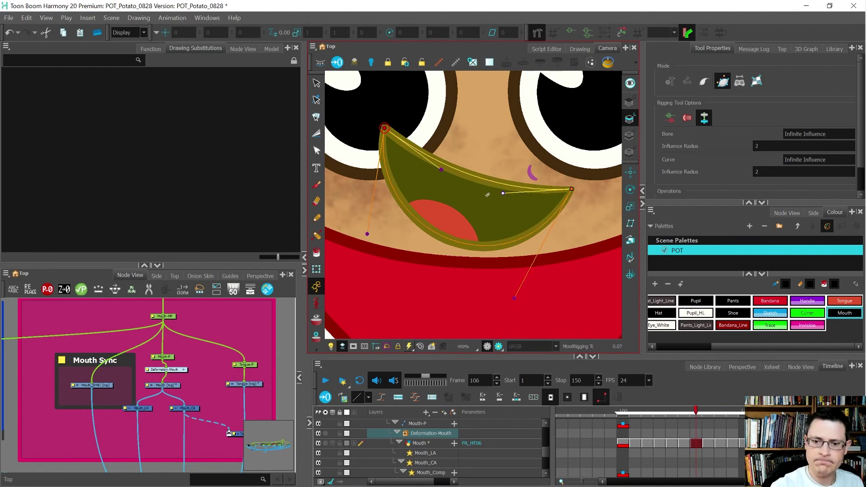
Test the FR_HT06 envelope by raising both lower-lip handles until the mouth is nearly closed
key("shift+t")
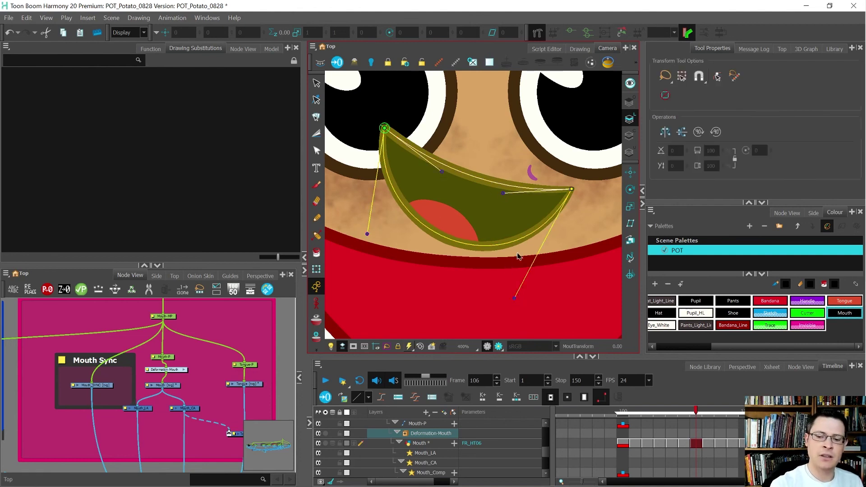
left_click_drag(514, 299, 506, 203)
left_click_drag(373, 235, 410, 199)
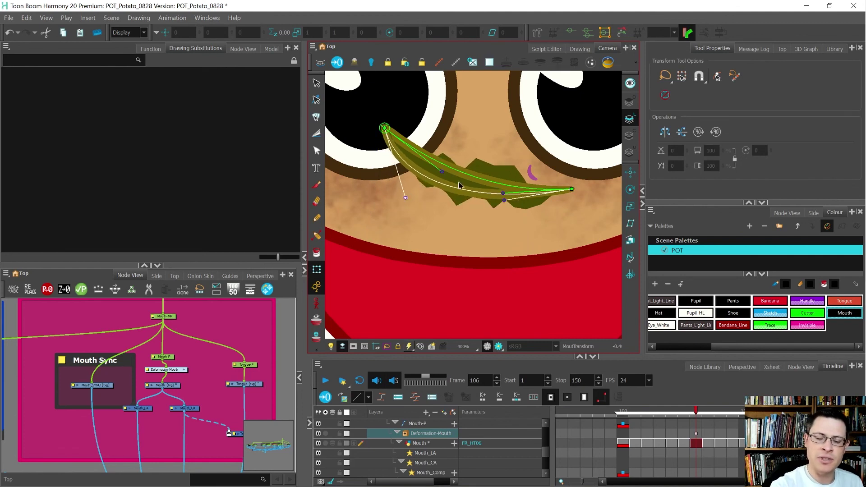
Compare the squashed FR_HT06 mouth with the FR_HT02 drawing at frame 102, and return to frame 106
left_click(638, 443)
left_click(648, 441)
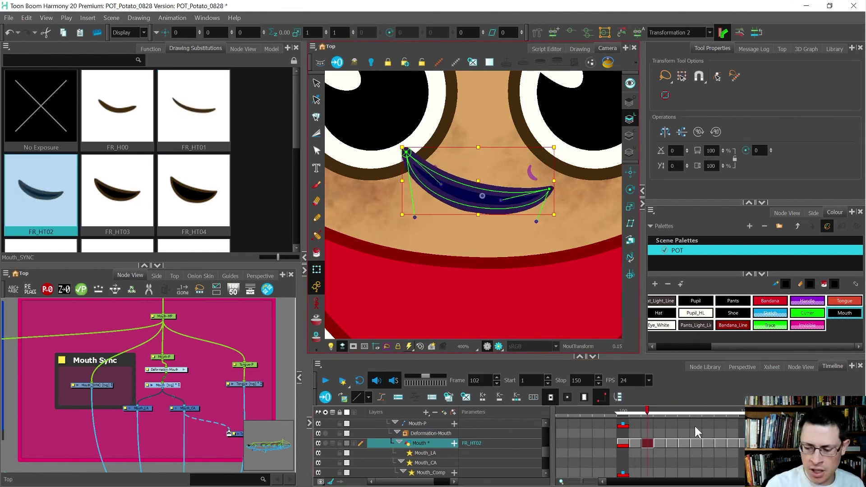
left_click(697, 411)
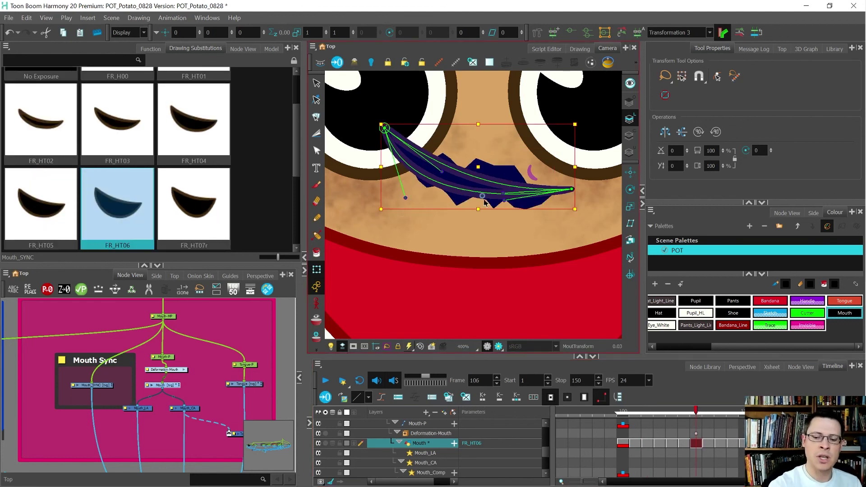
Preview the squashed FR_HT06 mouth in render view, return to the OpenGL view, and reset the Deformation-Mouth group to its resting pose
left_click(498, 346)
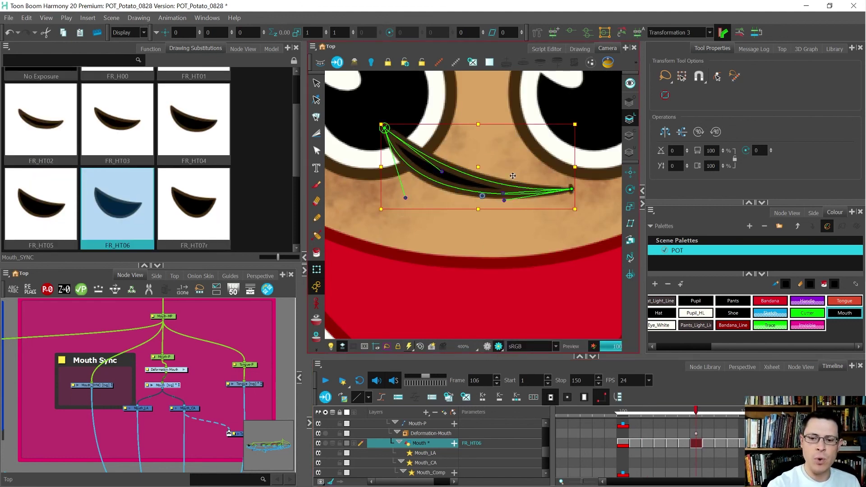
left_click(487, 347)
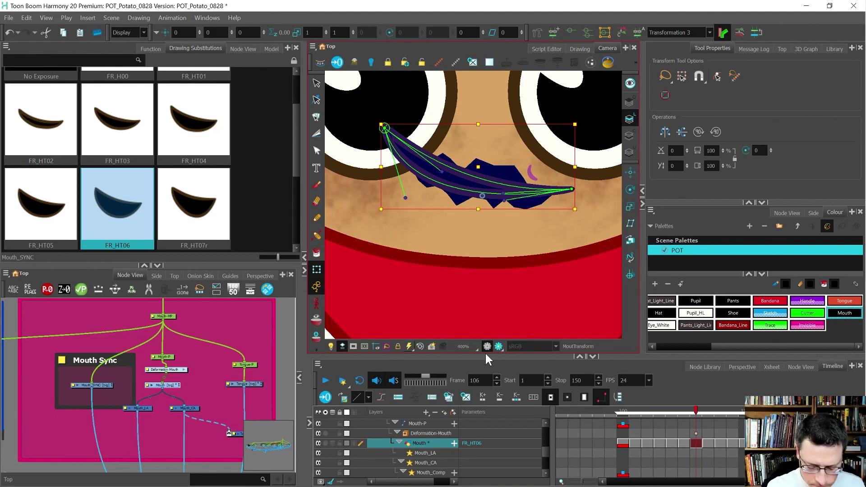
left_click(188, 370)
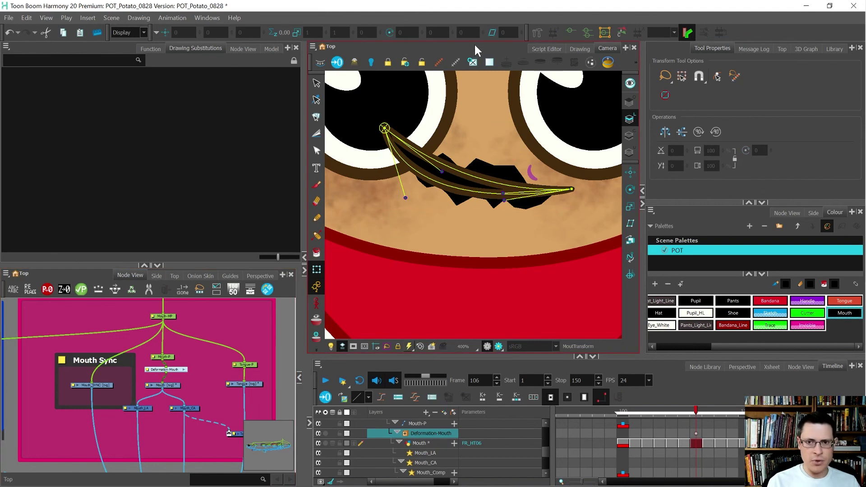
left_click(621, 32)
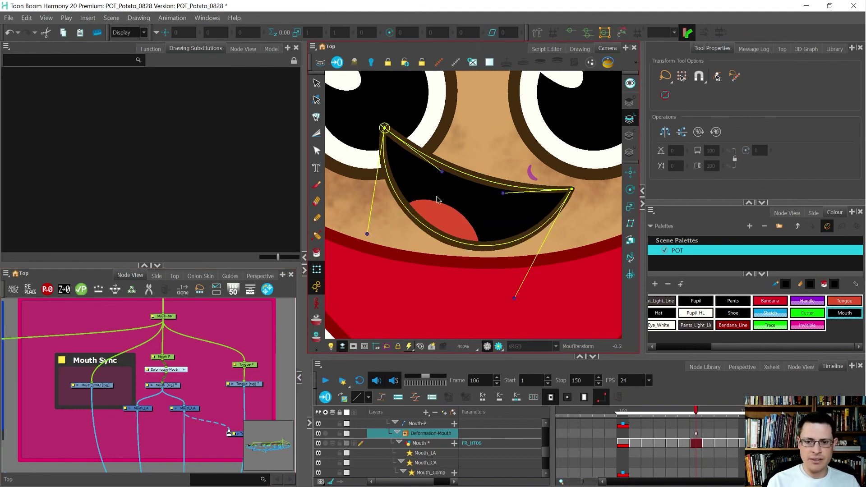
Enlarge the Node View and open the Deformation-Mouth group to show its deformation chain groups and Transformation-Switch
scroll(175, 357, "up", 3)
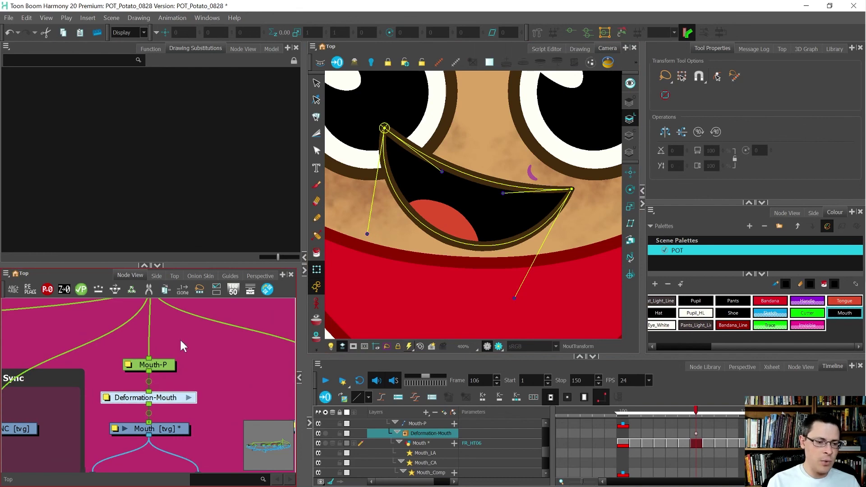
left_click_drag(198, 264, 197, 166)
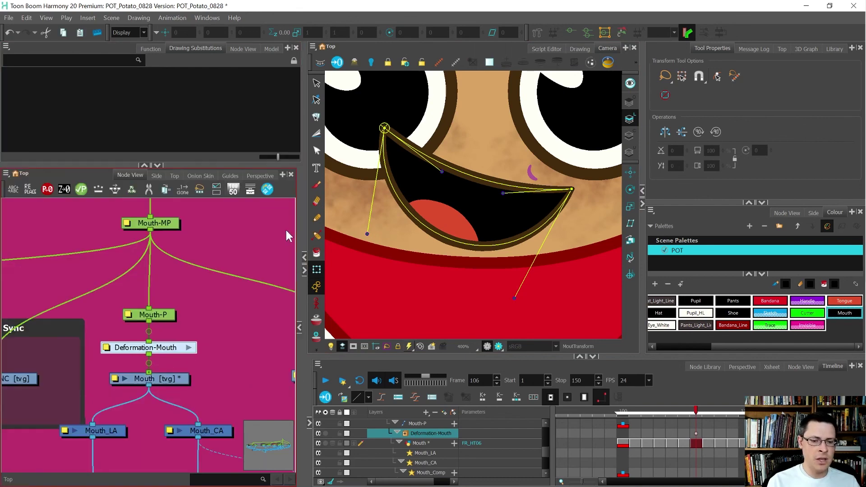
left_click_drag(303, 241, 366, 241)
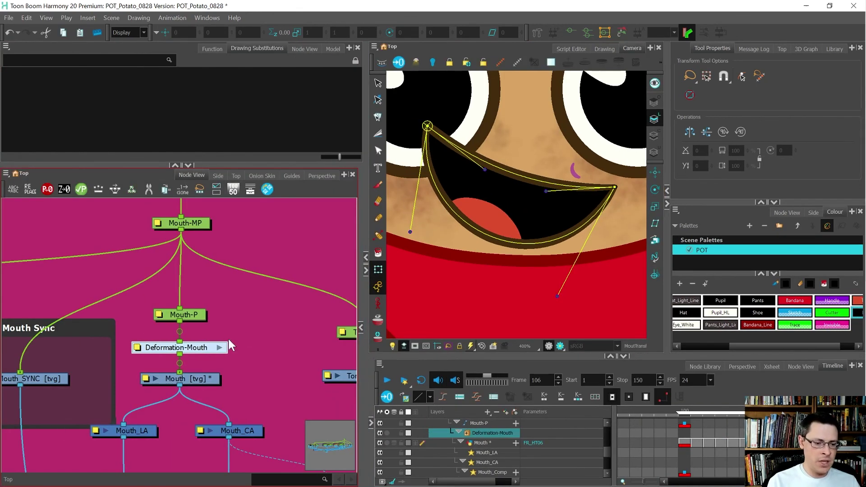
scroll(136, 291, "down", 1)
scroll(224, 381, "up", 2)
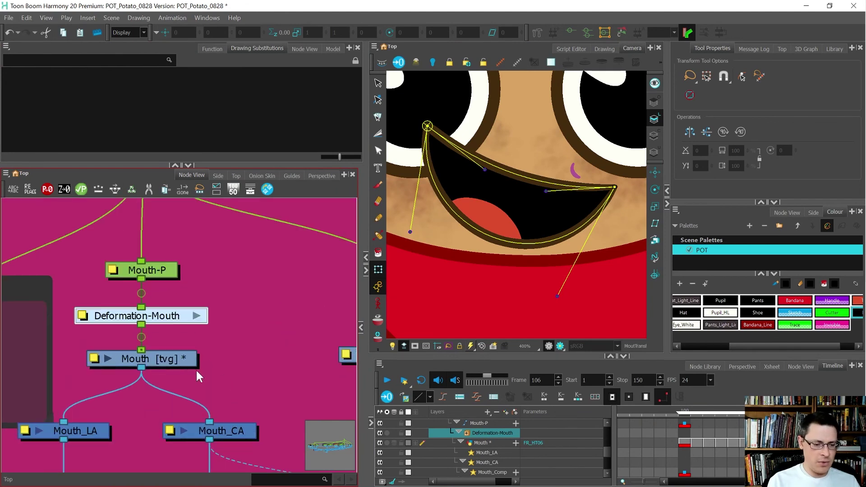
left_click(196, 316)
scroll(194, 309, "up", 2)
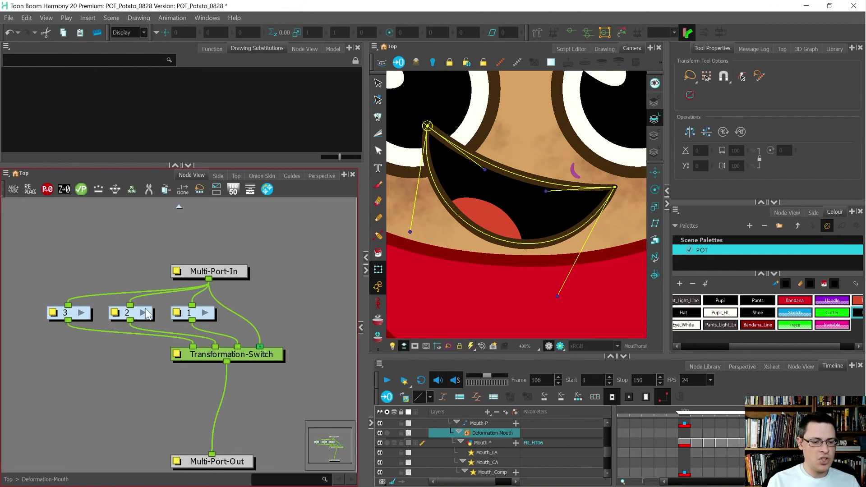
Examine the nodes inside deformation group 1, return to the Deformation-Mouth level, and select the envelope's corner points in the camera view
left_click(205, 312)
scroll(201, 311, "down", 3)
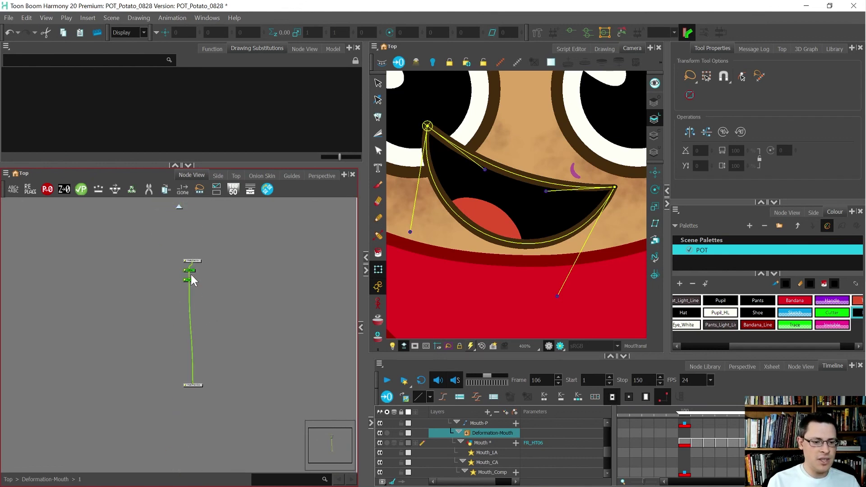
scroll(190, 275, "up", 4)
left_click(178, 207)
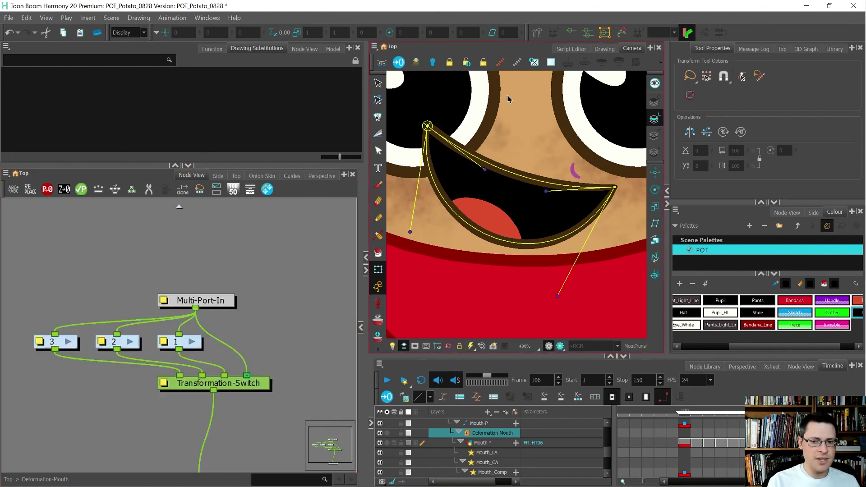
left_click(428, 127)
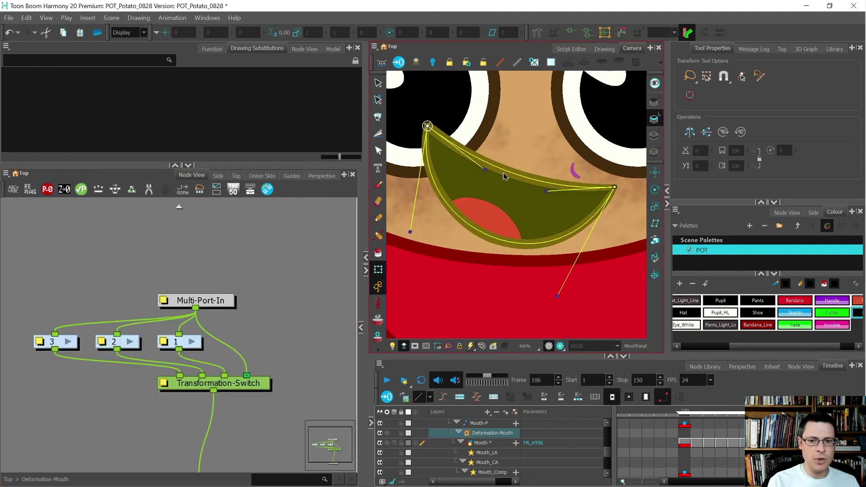
left_click(615, 188)
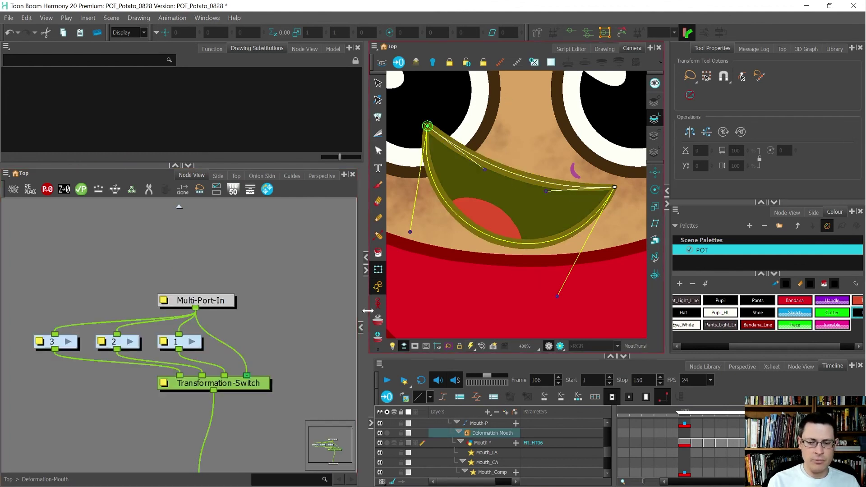
Open the Transformation-Switch properties and compare the transformation names with the mouth drawings at frames 104 and 102
left_click(163, 383)
left_click_drag(208, 114, 242, 93)
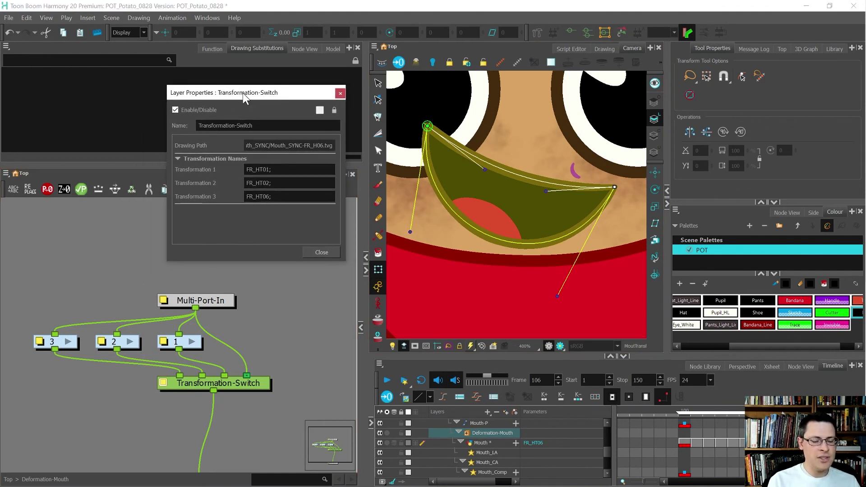
left_click(730, 442)
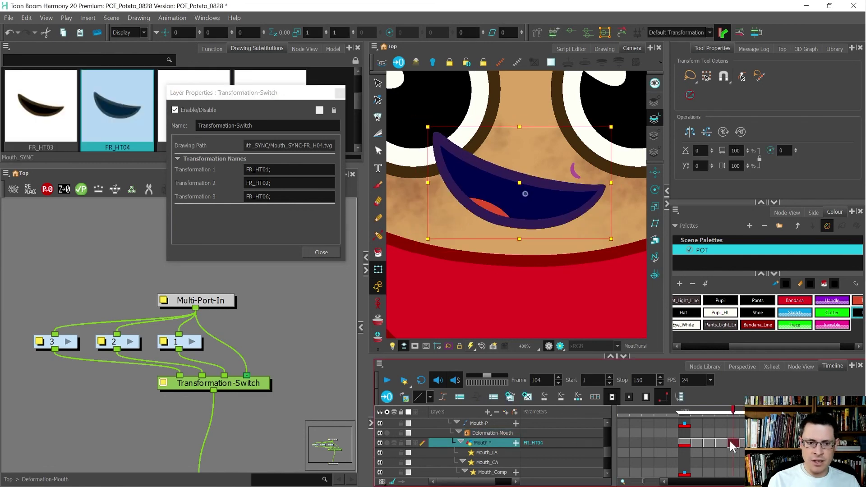
left_click(709, 442)
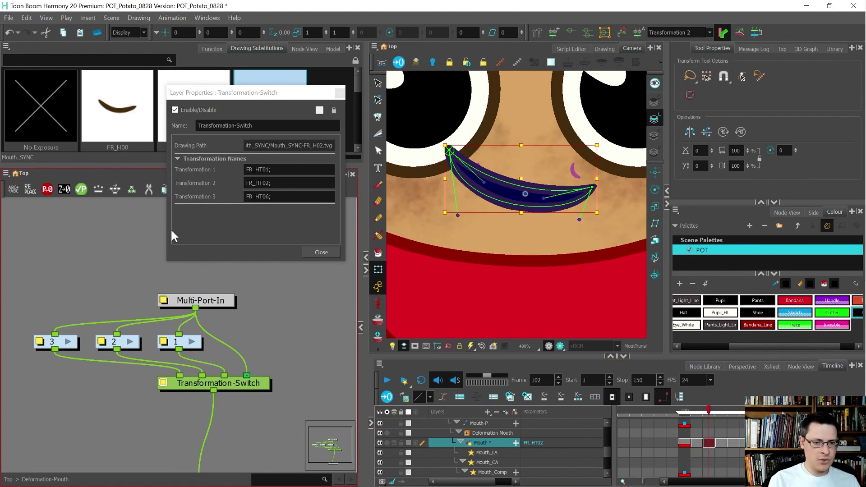
Rename deformation group 1 as FR_HT01
left_click(164, 343)
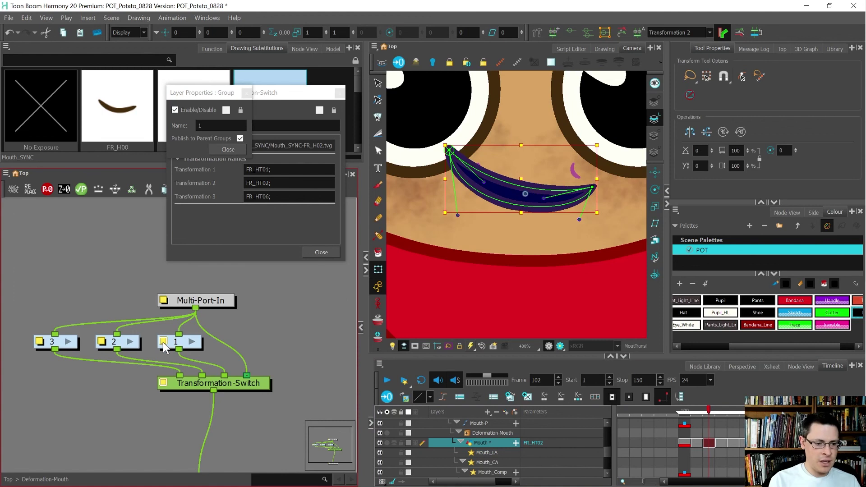
double_click(199, 126)
type("fr")
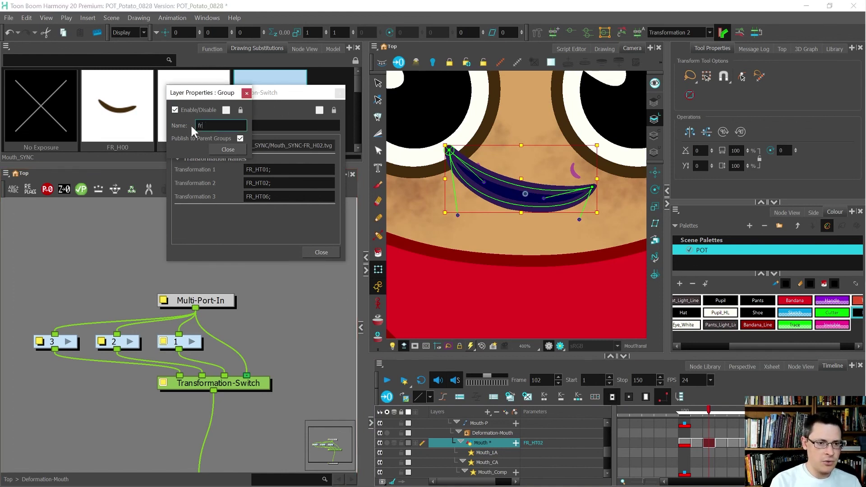
type("_FR_H")
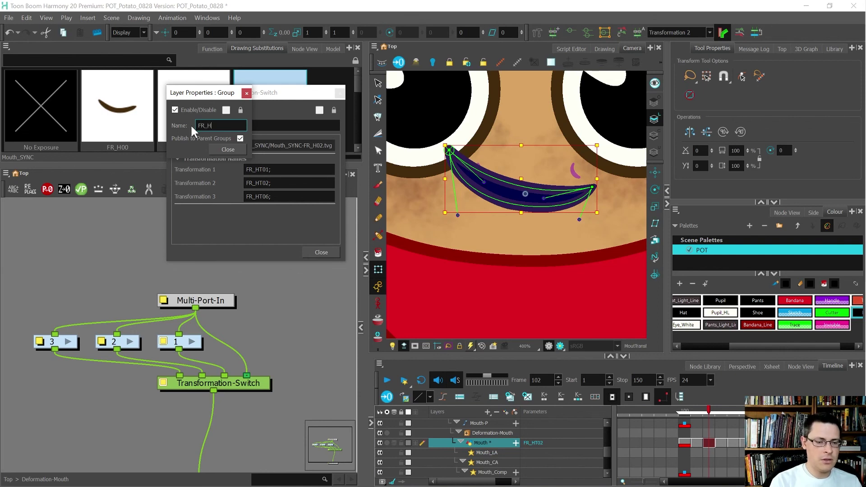
type("T01")
key("Return")
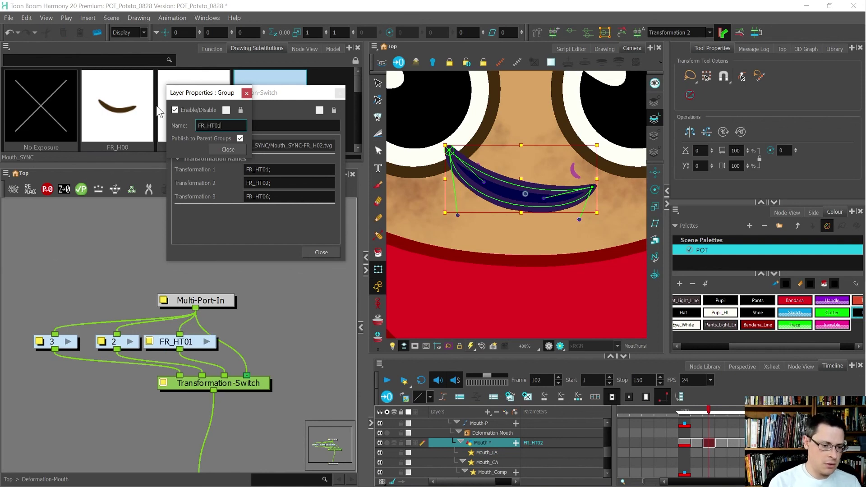
Rename deformation group 2 as FR_HT02 and group 3 as FR_HT06, and close the open properties windows
left_click(109, 347)
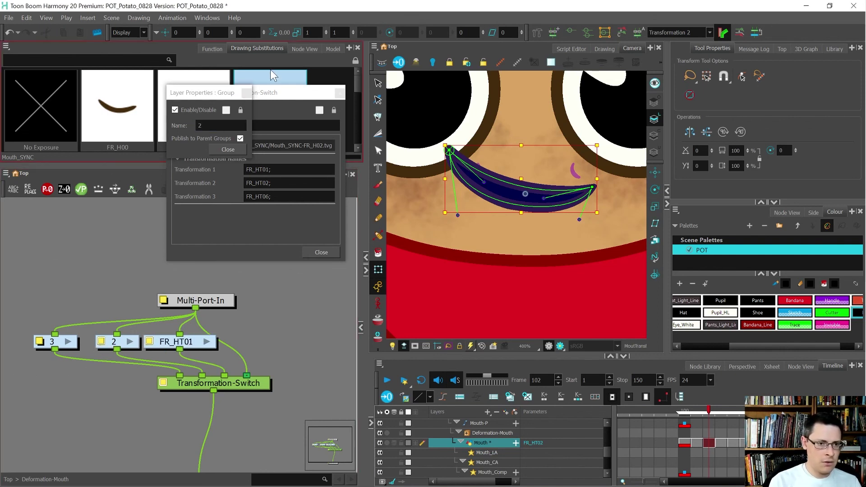
left_click(183, 127)
type("FR_HT02")
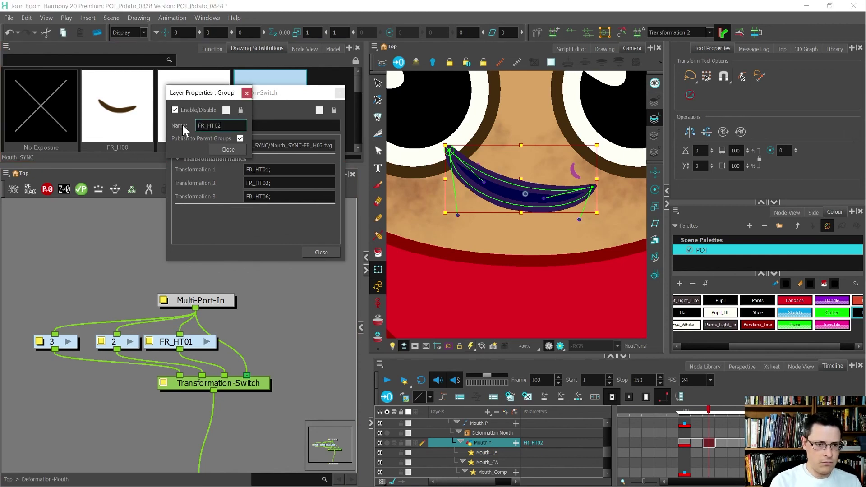
left_click(42, 346)
left_click(194, 143)
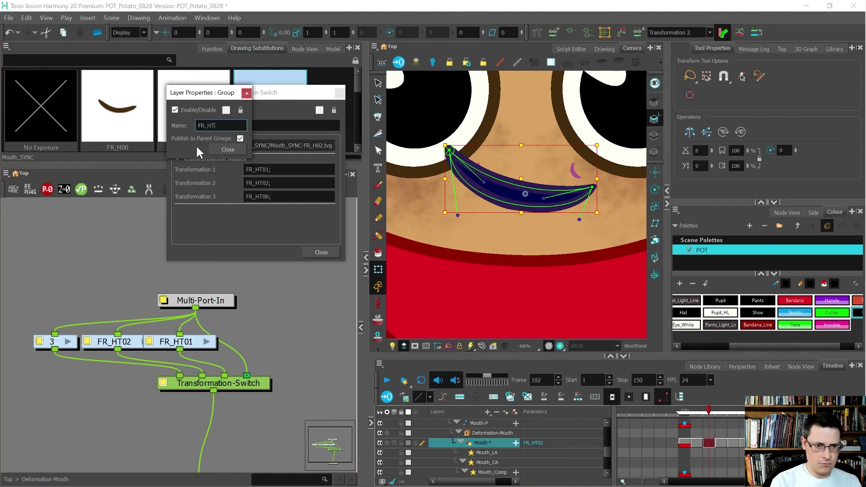
type("FR_HT06")
key("Return")
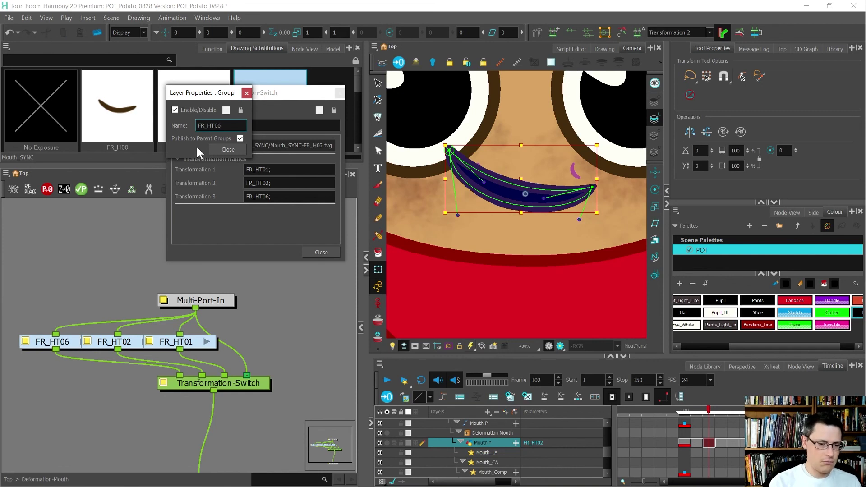
left_click(321, 253)
left_click(226, 150)
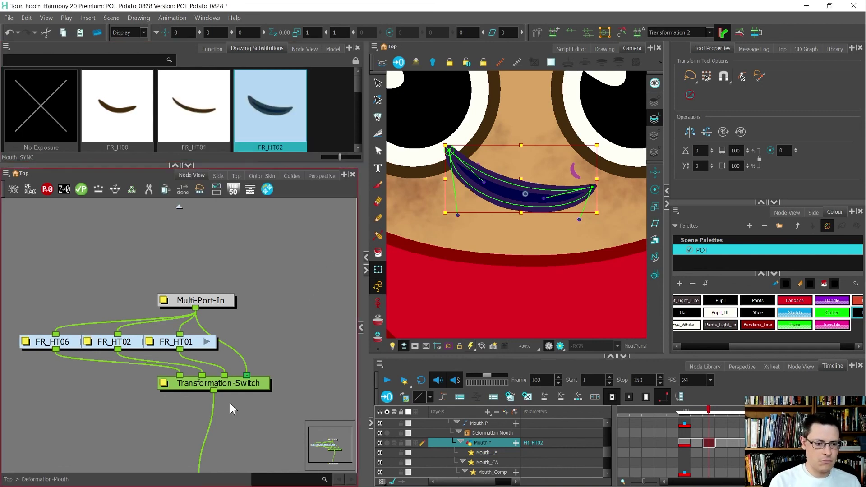
Spread out the FR_HT groups, ports and Transformation-Switch in the Deformation-Mouth network so that nodes and cables no longer overlap
left_click_drag(217, 303, 288, 243)
scroll(289, 244, "down", 3)
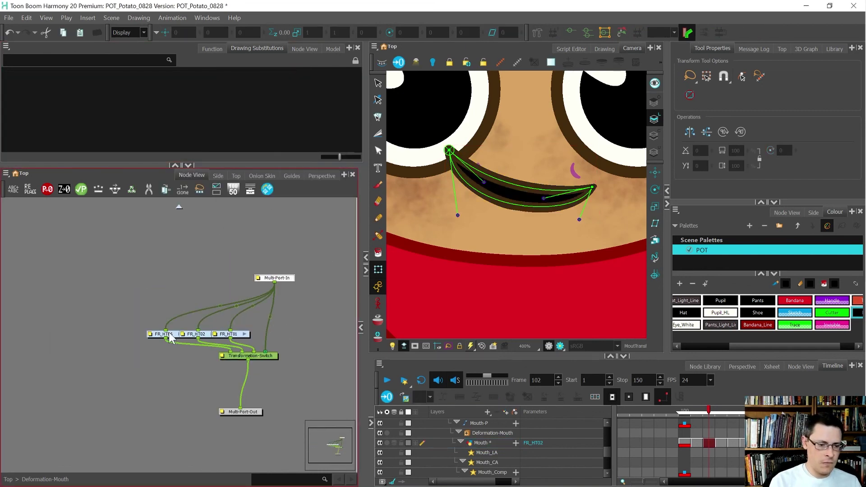
left_click_drag(173, 335, 140, 335)
left_click_drag(207, 336, 195, 338)
left_click_drag(264, 356, 273, 379)
left_click_drag(254, 413, 269, 421)
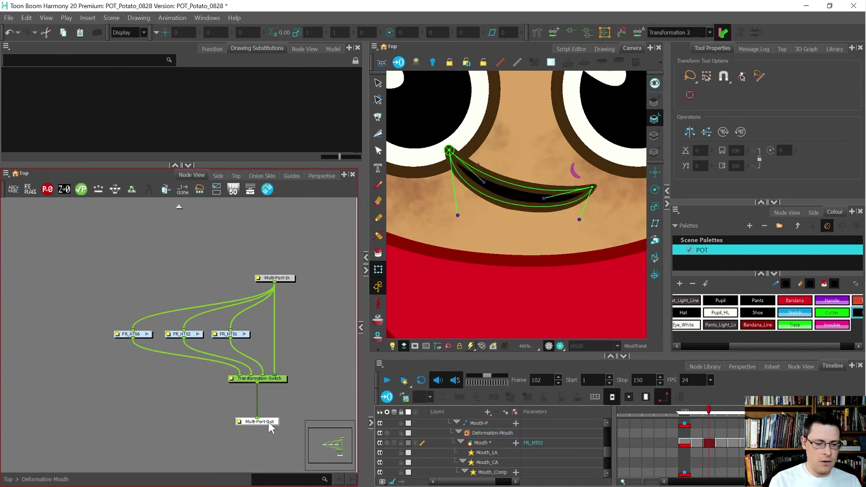
Rename the Transformation-Switch's three transformations as FR_HT01, FR_HT02 and FR_HT06
double_click(231, 378)
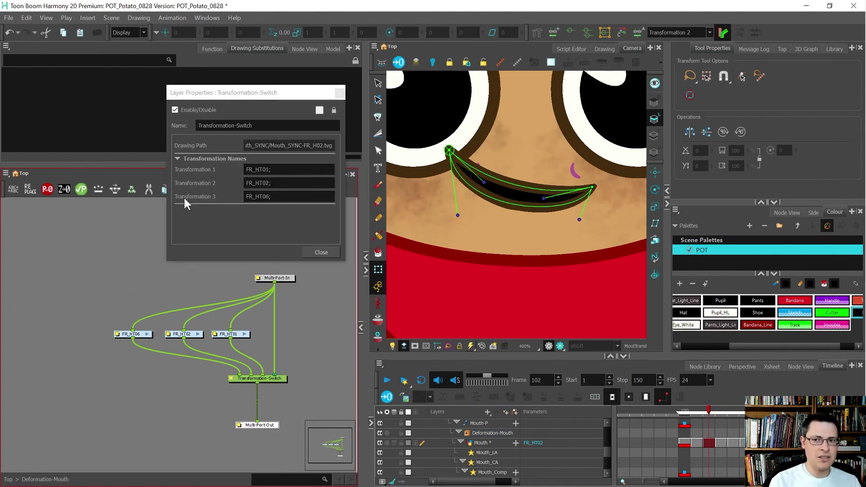
left_click(706, 34)
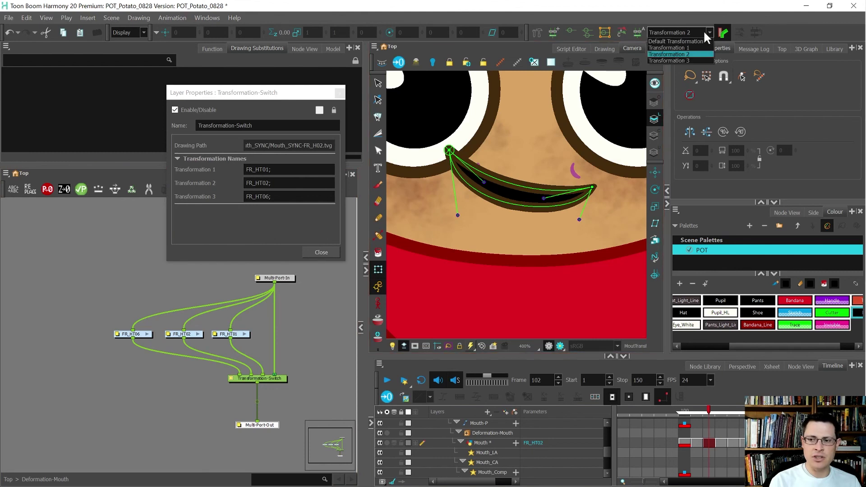
left_click(704, 32)
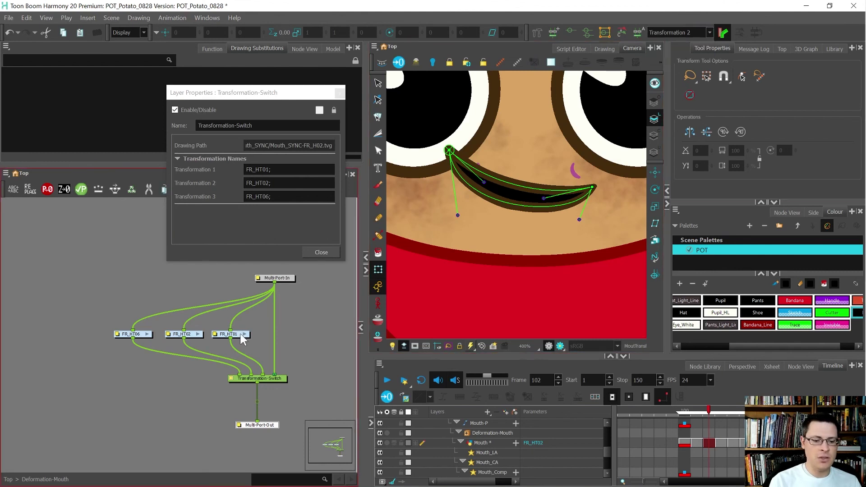
left_click(280, 381)
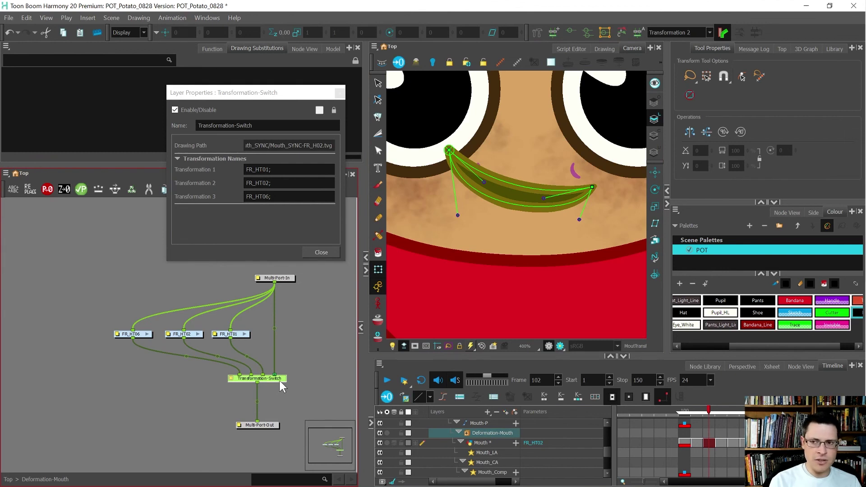
left_click(664, 43)
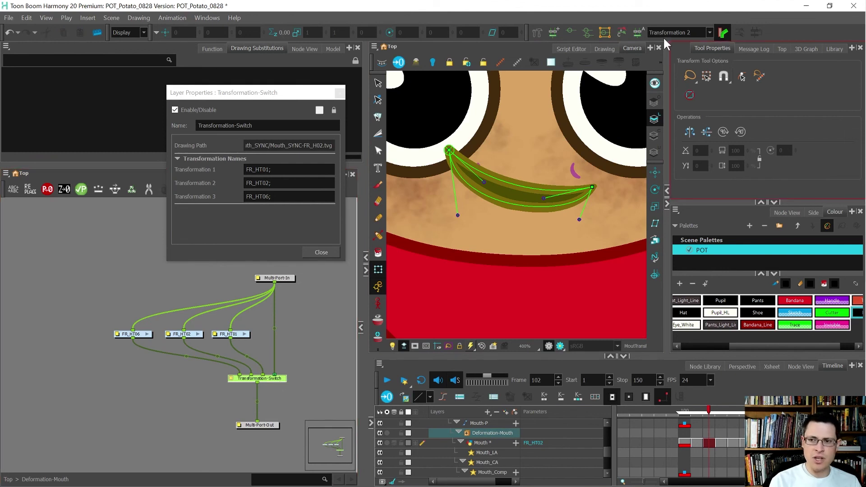
left_click(637, 34)
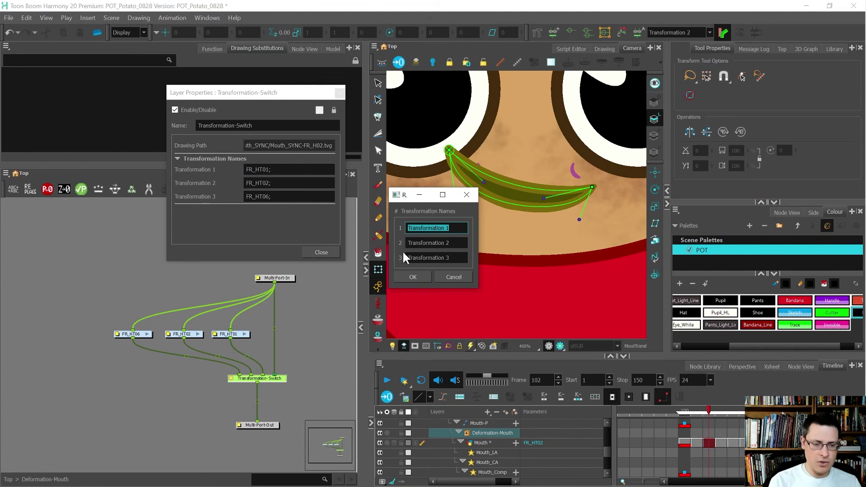
type("FR_HT01")
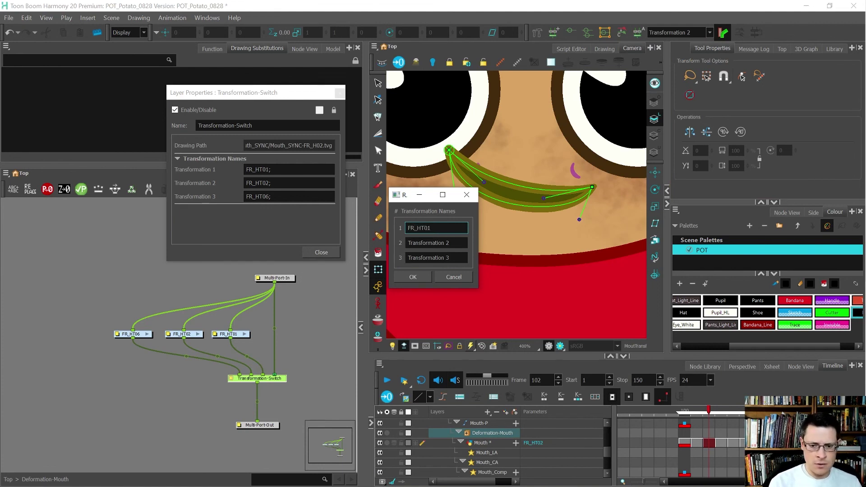
key("Tab")
type("FR_HT02")
key("Tab")
type("F")
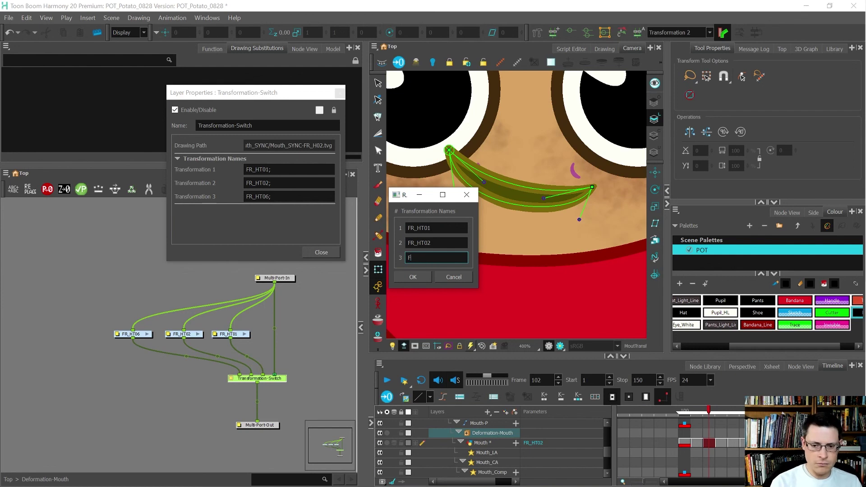
type("R_HT06")
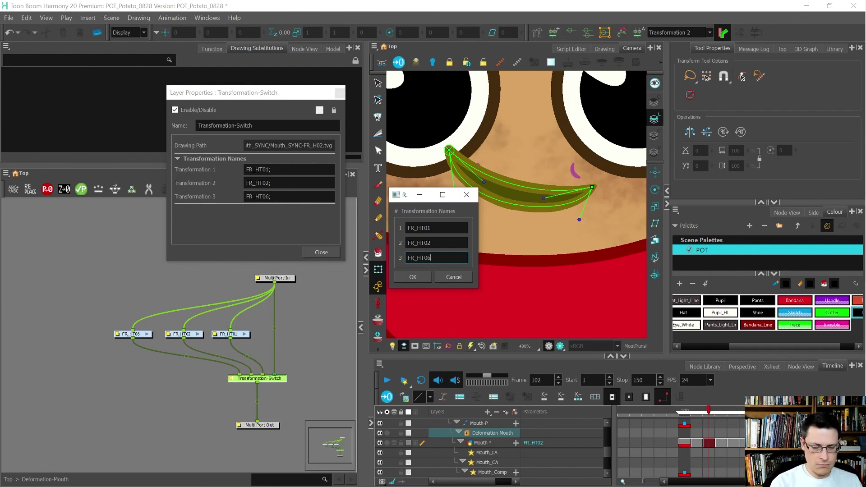
left_click(412, 277)
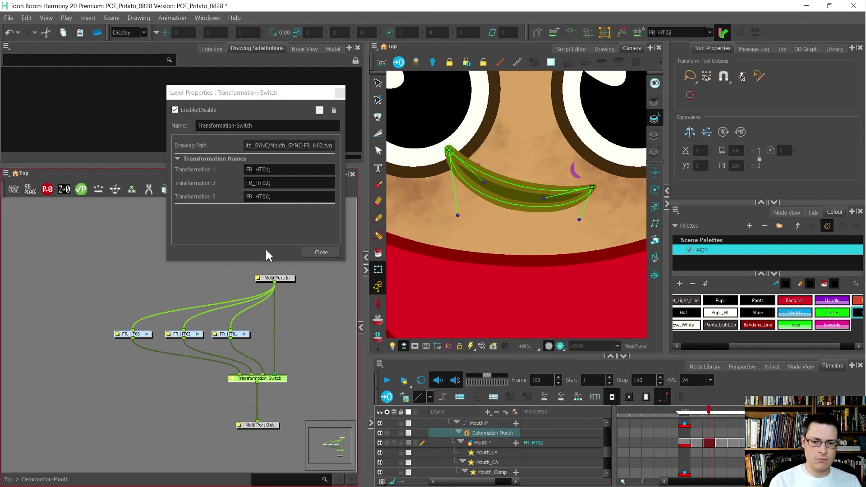
Close and reopen the Transformation-Switch properties to check the transformation names against their assigned drawings
left_click(320, 252)
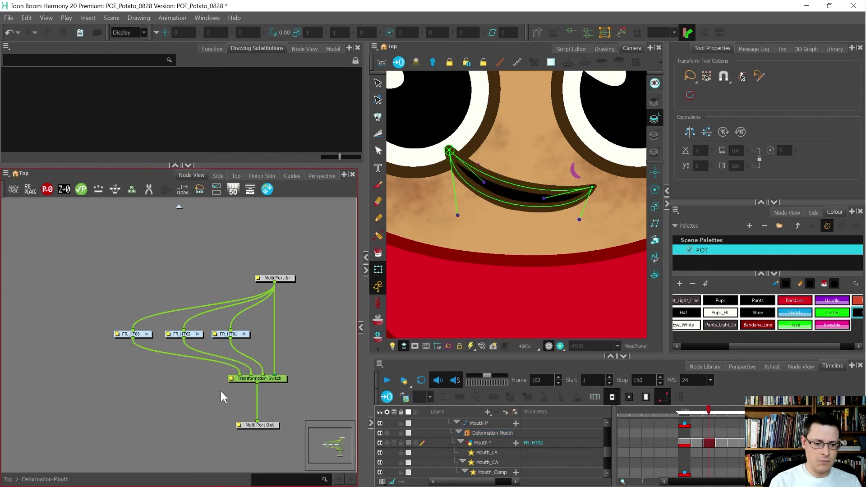
left_click(232, 379)
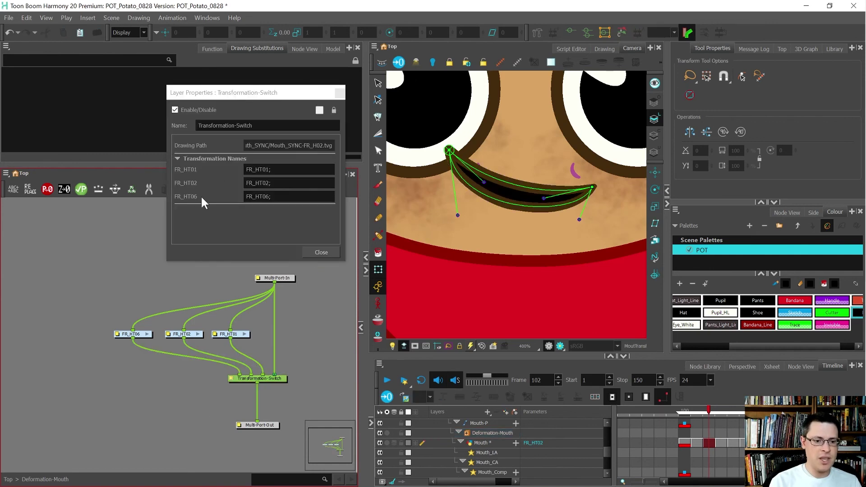
scroll(212, 337, "up", 1)
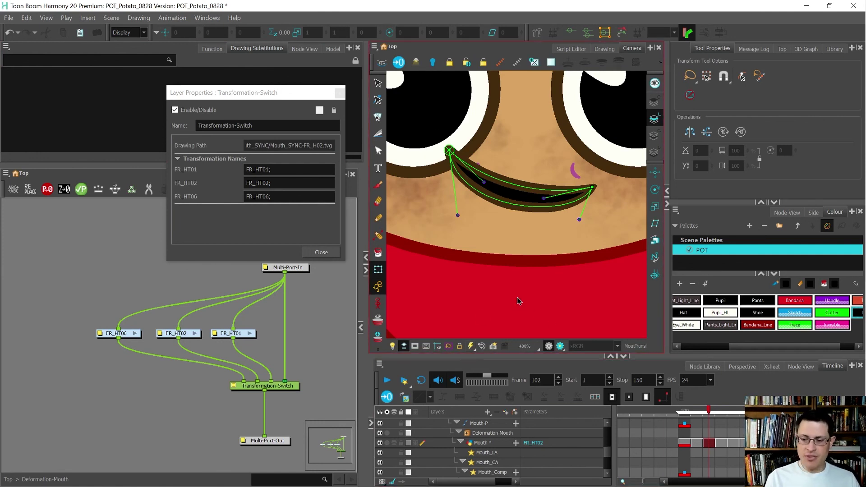
Step through the mouth drawings from frame 102 to frame 111 and back to frame 110, with the whole face in view
scroll(519, 301, "down", 2)
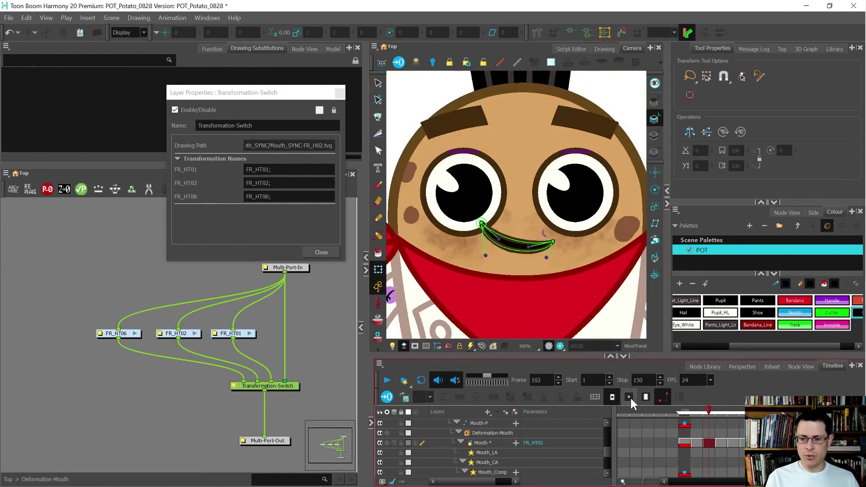
key("period")
key("period")
key("period")
key("period")
key("period")
key("period")
key("period")
key("period")
key("period")
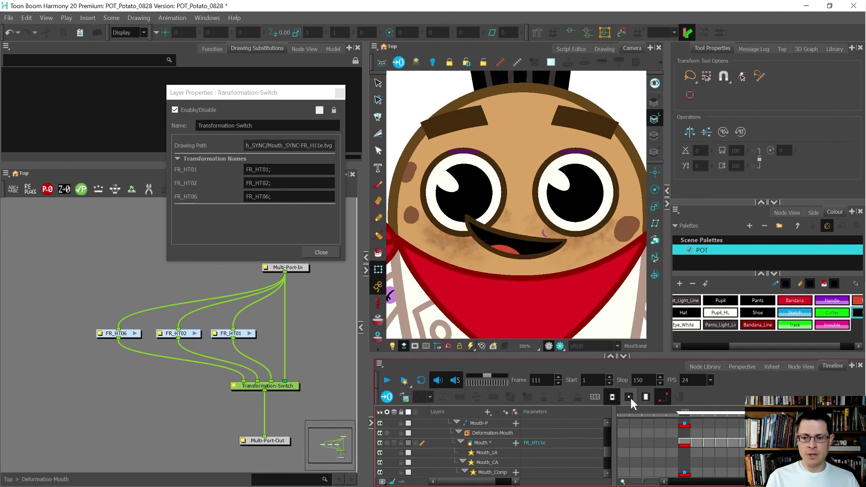
key("comma")
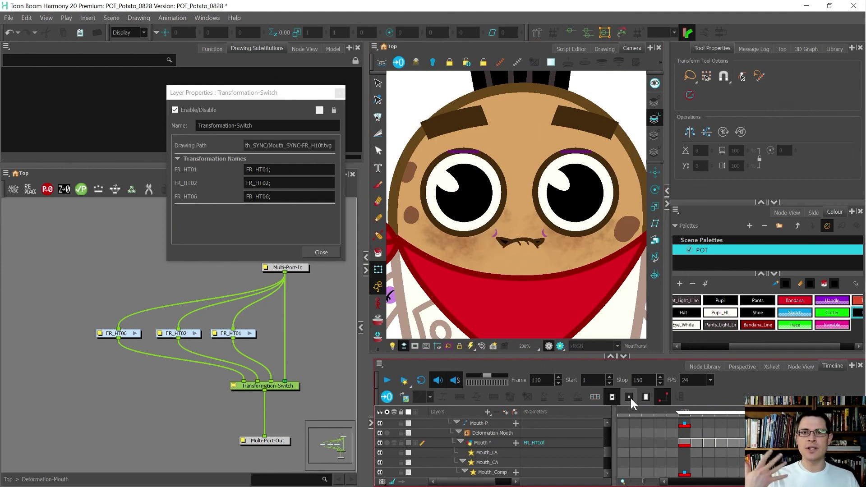